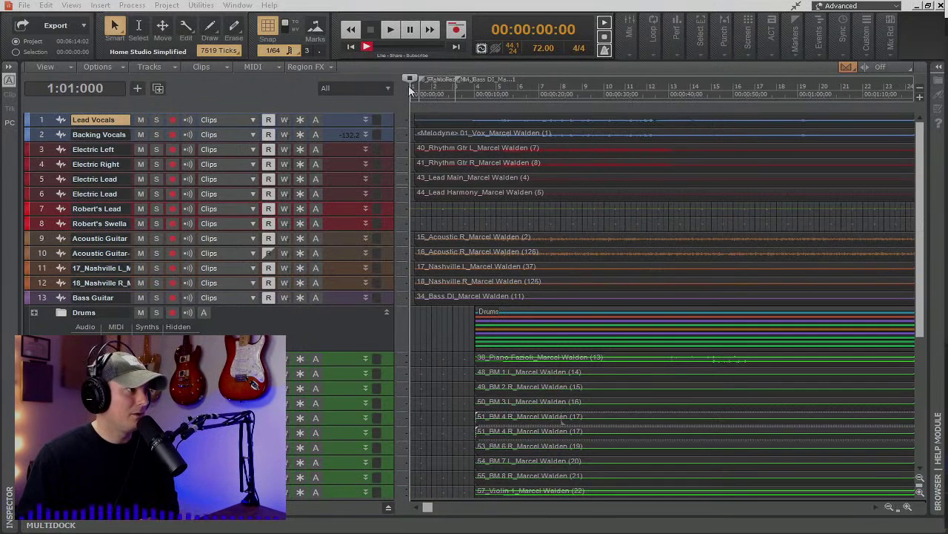
Insert an enlarged audio track below the cello track and import the "Out Of The Blue" song onto it at the project start.
{"action": "scroll", "coordinate": [338, 309], "scroll_direction": "down", "scroll_amount": 5}
{"action": "right_click", "coordinate": [151, 343]}
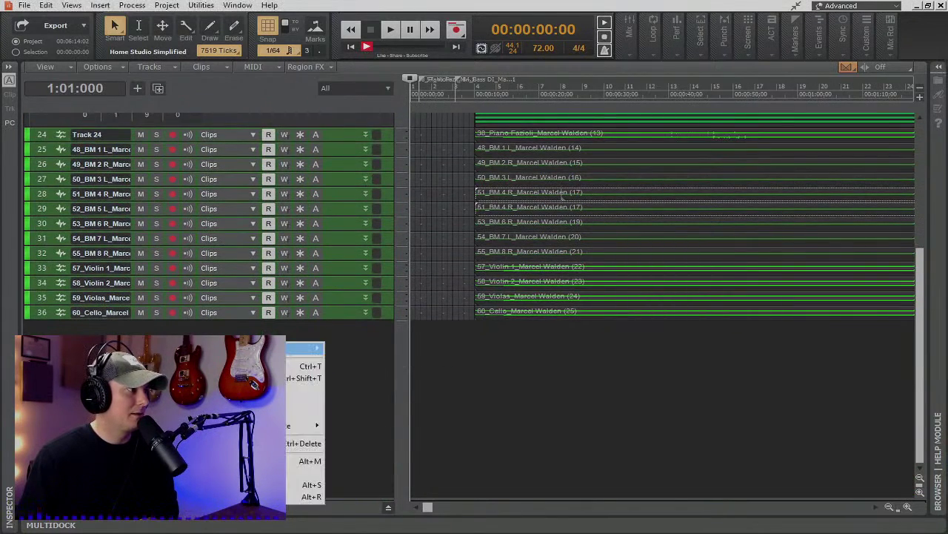
{"action": "left_click", "coordinate": [304, 366]}
{"action": "key", "text": "ctrl+s"}
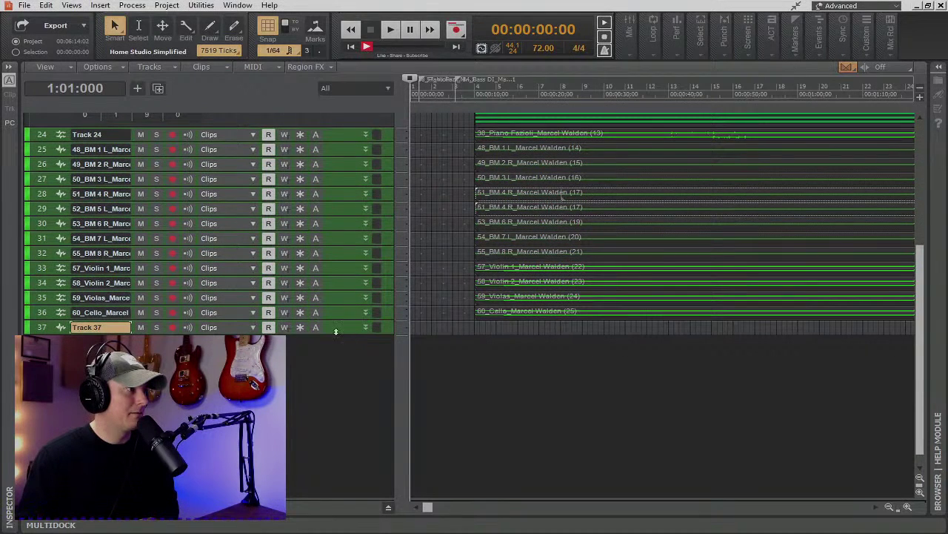
{"action": "left_click_drag", "start_coordinate": [338, 334], "coordinate": [338, 438]}
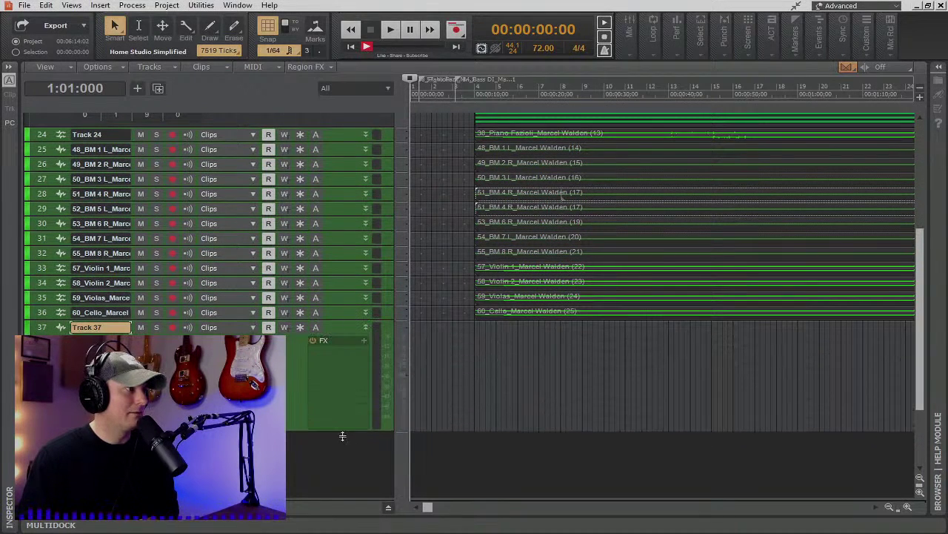
{"action": "right_click", "coordinate": [419, 376]}
{"action": "left_click", "coordinate": [461, 409]}
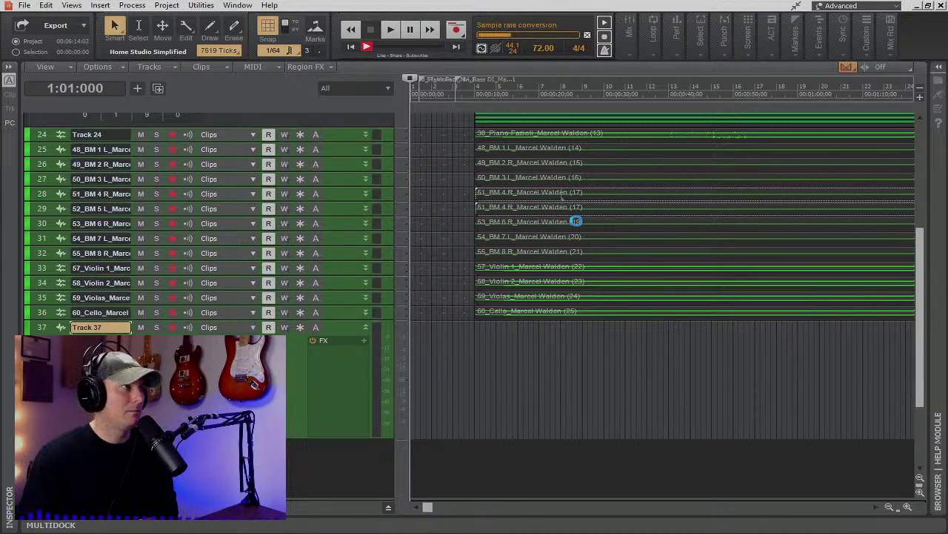
{"action": "left_click", "coordinate": [156, 326]}
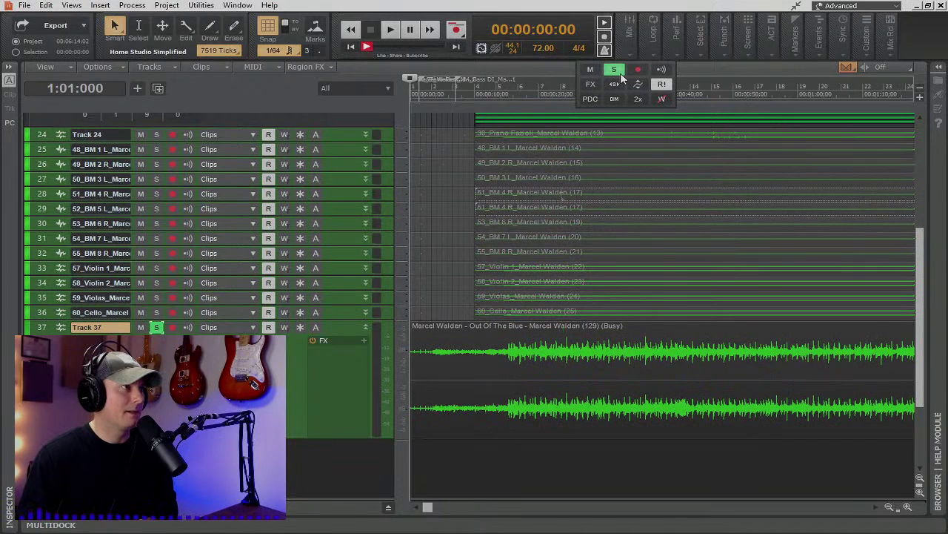
{"action": "left_click", "coordinate": [617, 86]}
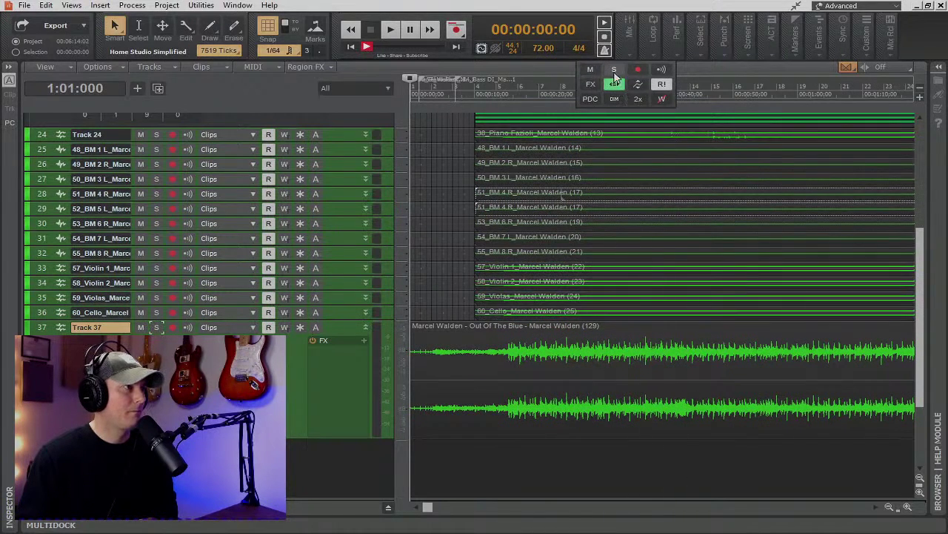
{"action": "left_click", "coordinate": [615, 83]}
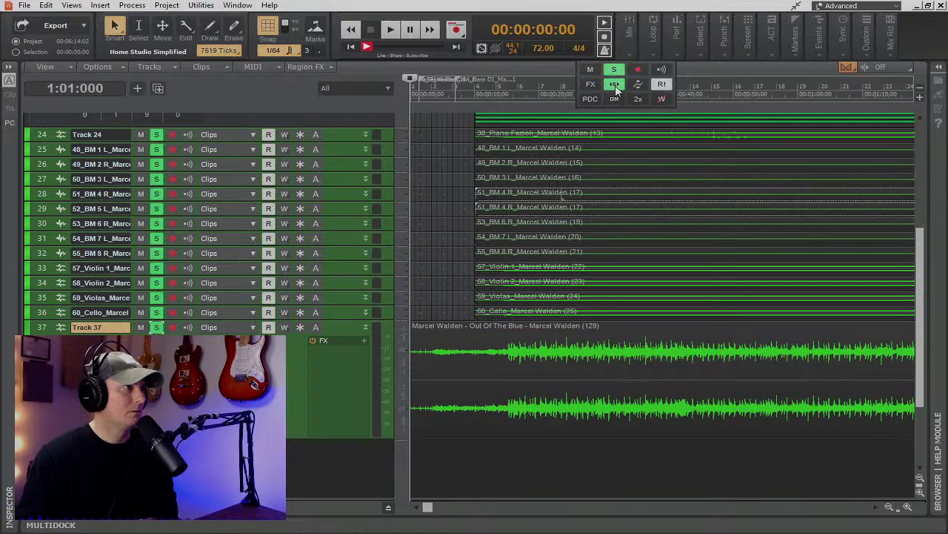
{"action": "left_click", "coordinate": [621, 85]}
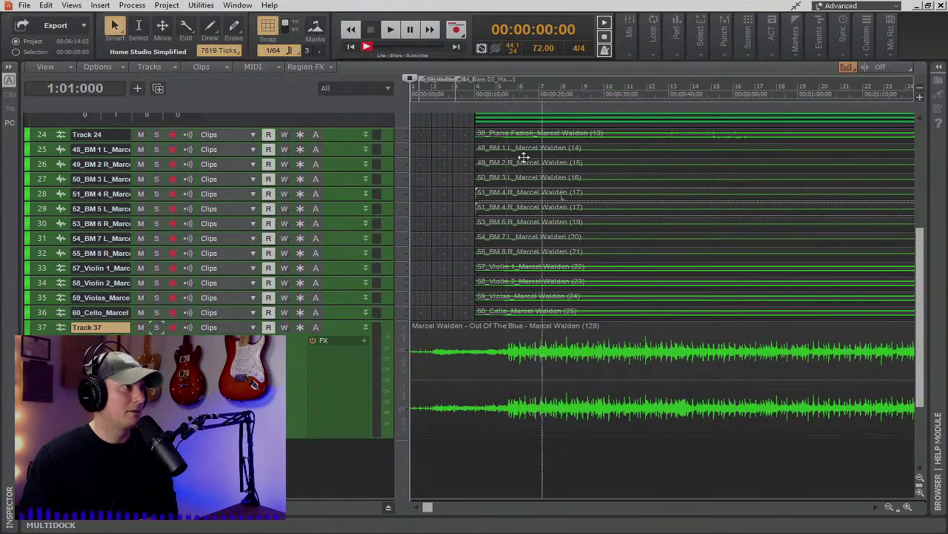
Solo the imported song's track and play a short bit of it from the start.
{"action": "left_click", "coordinate": [156, 328]}
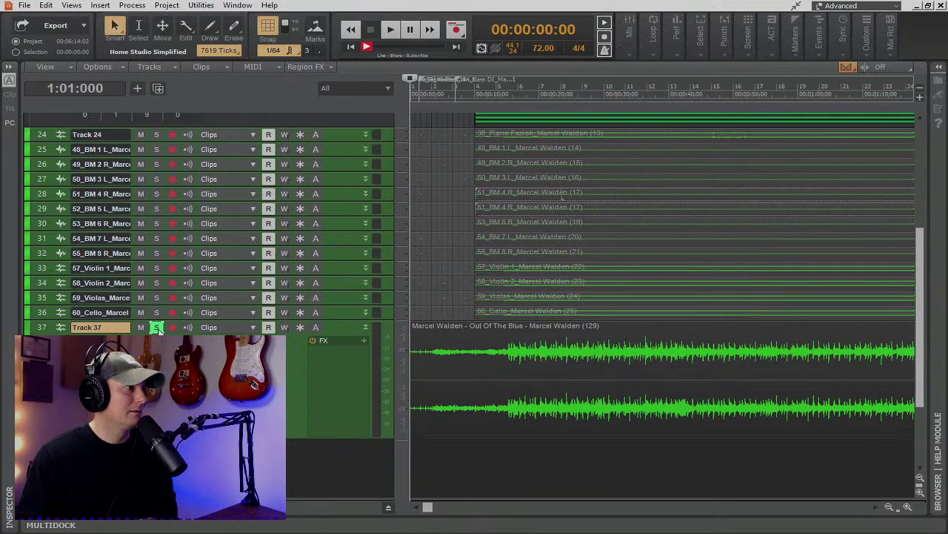
{"action": "left_click", "coordinate": [385, 29]}
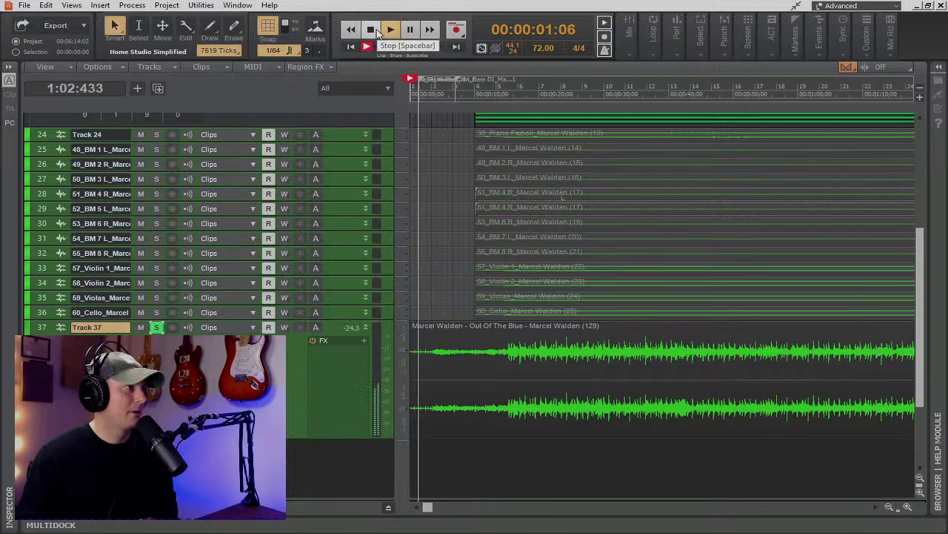
{"action": "left_click", "coordinate": [376, 32]}
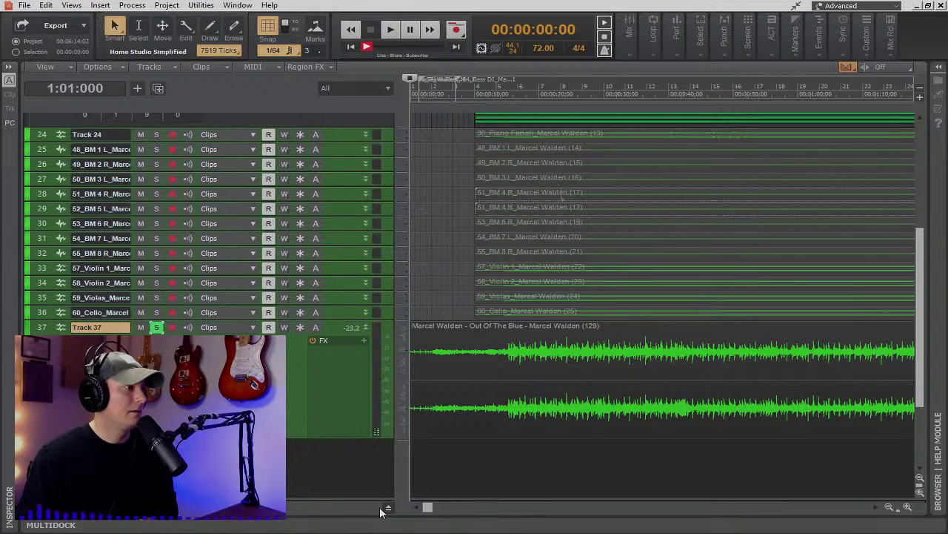
Show the buses, enlarge the first bus and set its output to Speakers (RODECaster Pro Stereo), then hide the buses again.
{"action": "left_click", "coordinate": [386, 510]}
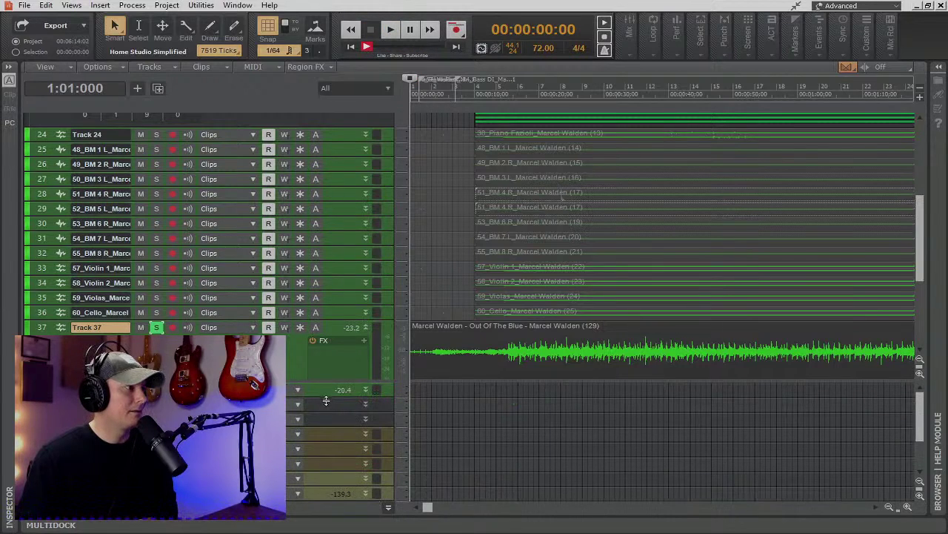
{"action": "left_click_drag", "start_coordinate": [324, 400], "coordinate": [314, 507]}
{"action": "left_click", "coordinate": [297, 389]}
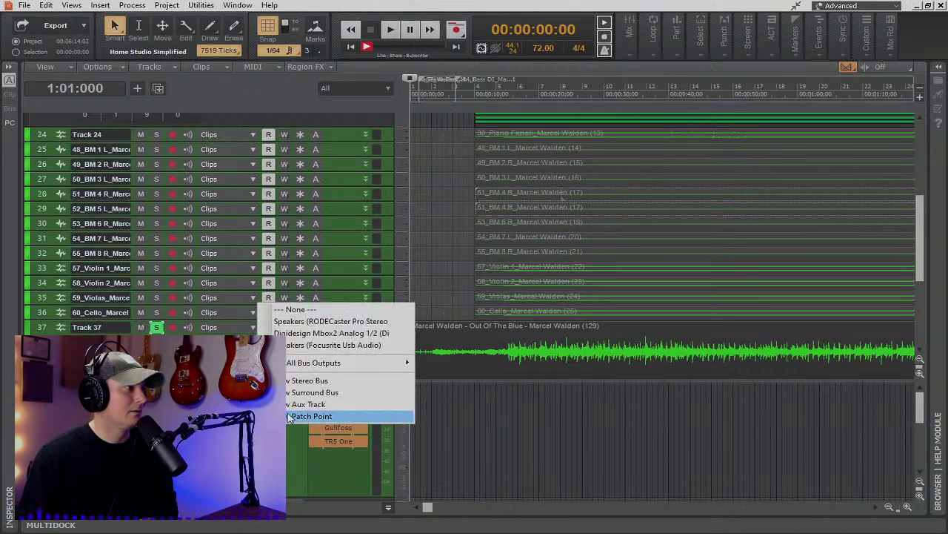
{"action": "left_click", "coordinate": [317, 322]}
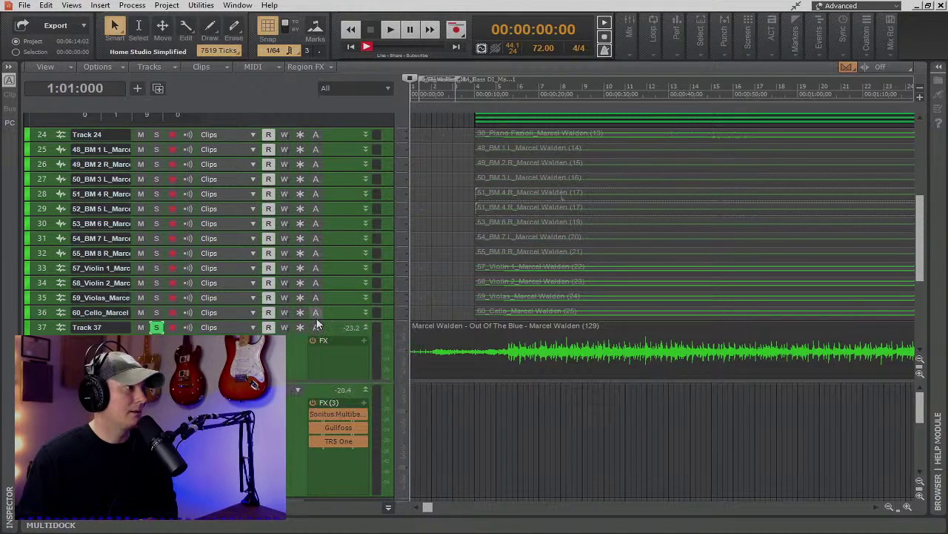
{"action": "left_click", "coordinate": [388, 508]}
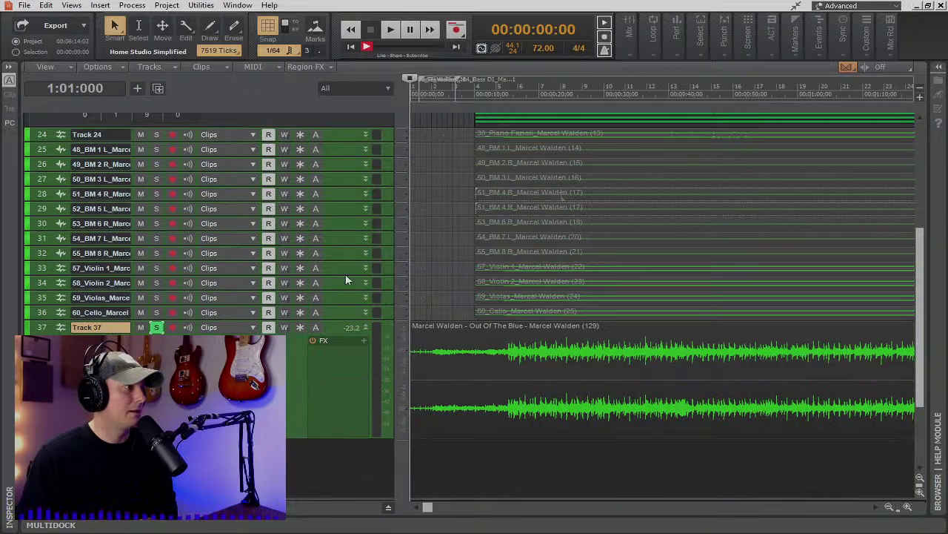
Audition the soloed song from the start while looking over the other tracks and the contents of the Drums folder.
{"action": "left_click", "coordinate": [390, 30]}
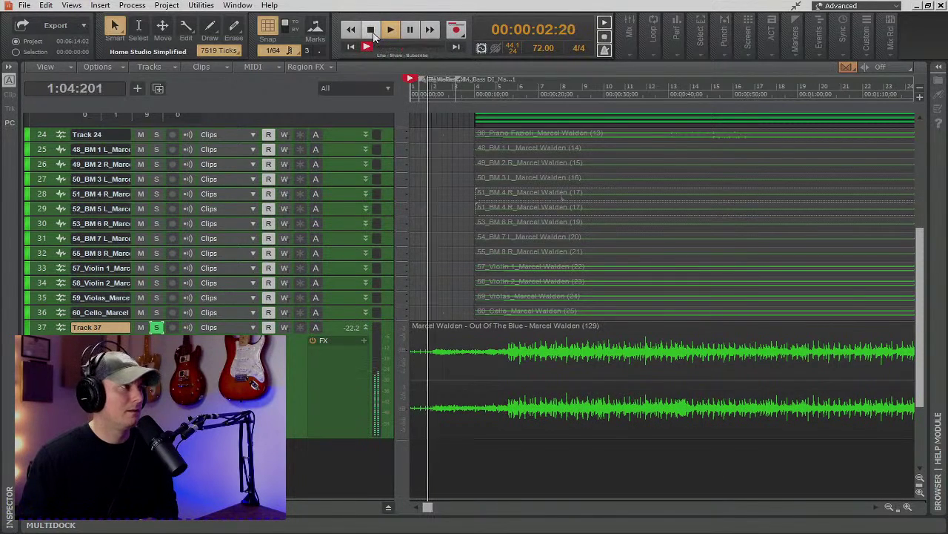
{"action": "left_click", "coordinate": [370, 31]}
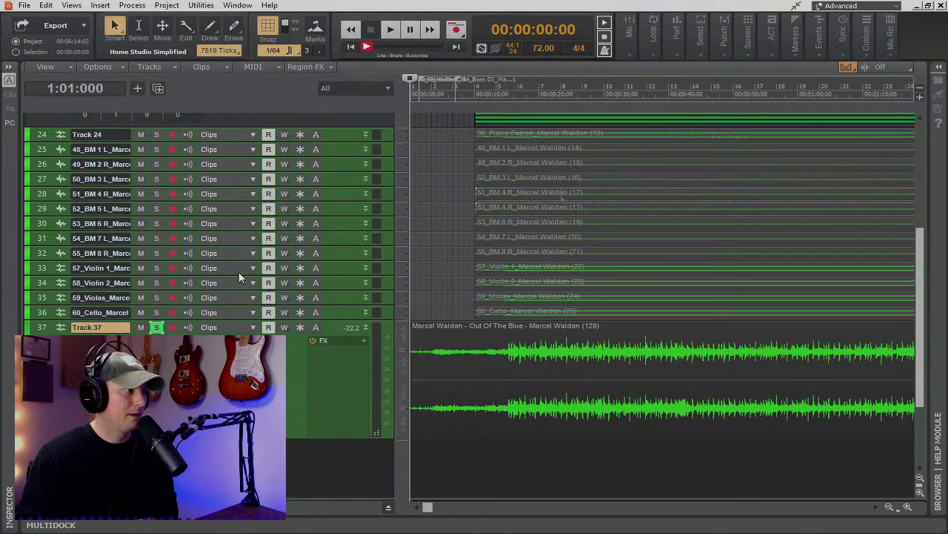
{"action": "left_click", "coordinate": [390, 30]}
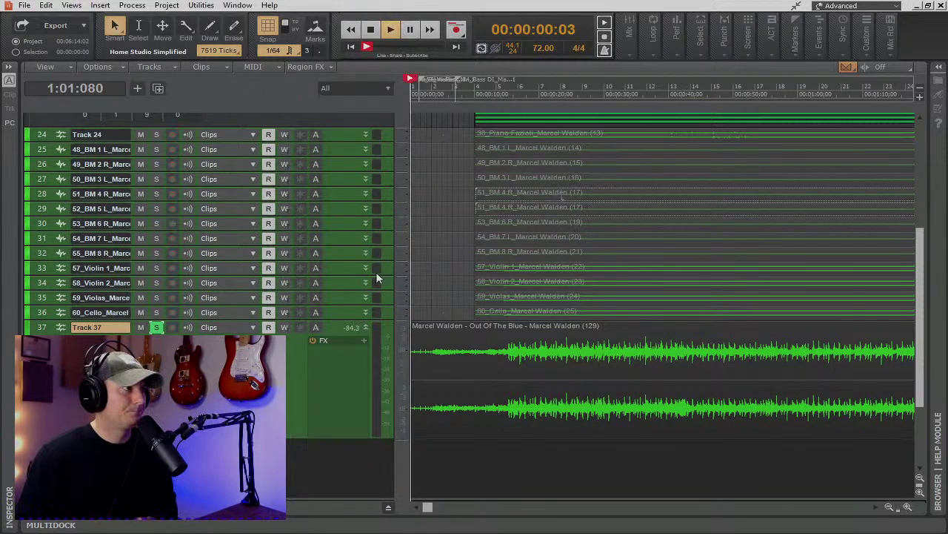
{"action": "scroll", "coordinate": [480, 230], "scroll_direction": "up", "scroll_amount": 5}
{"action": "scroll", "coordinate": [480, 230], "scroll_direction": "up", "scroll_amount": 2}
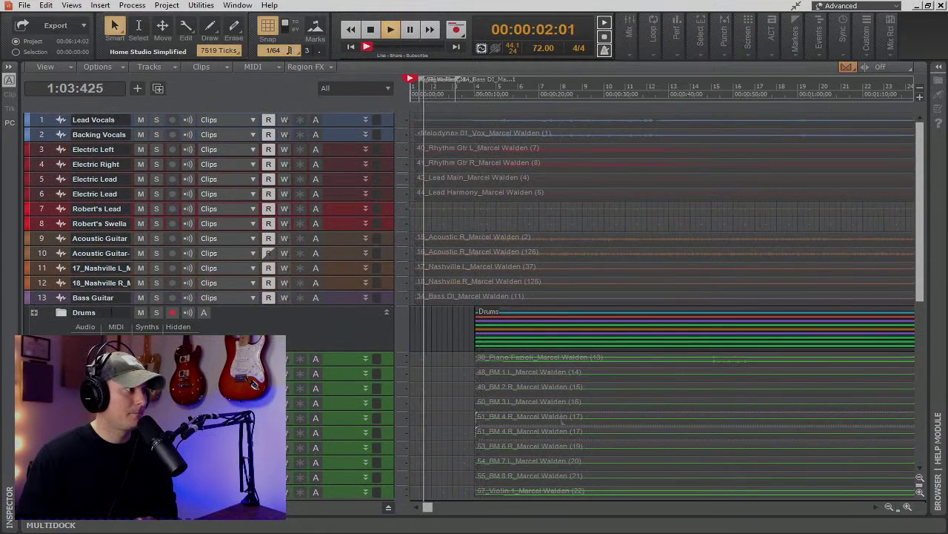
{"action": "left_click", "coordinate": [33, 312]}
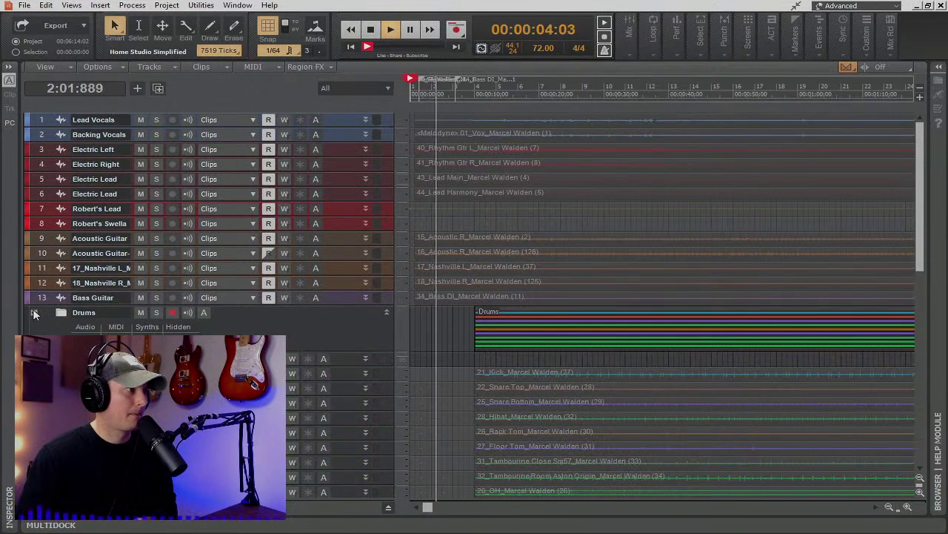
{"action": "left_click", "coordinate": [34, 312]}
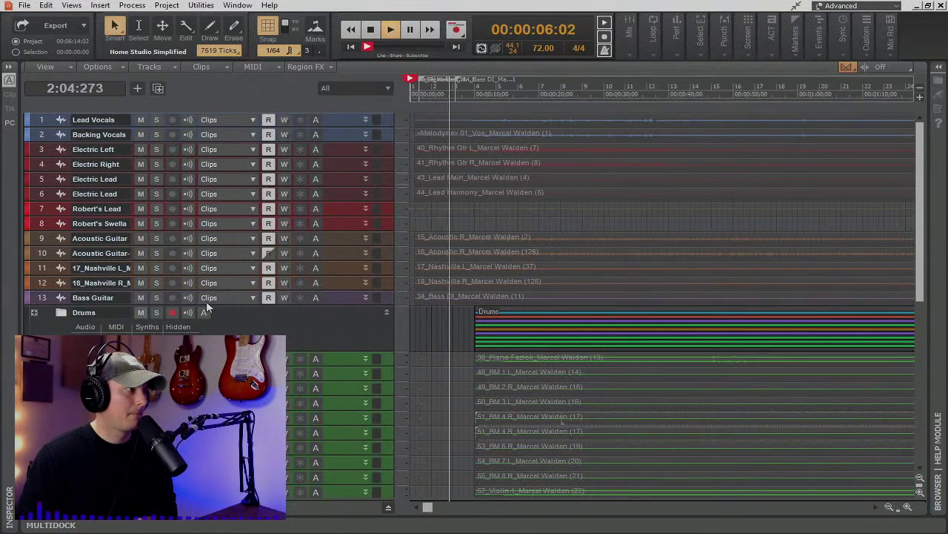
{"action": "scroll", "coordinate": [388, 366], "scroll_direction": "down", "scroll_amount": 3}
{"action": "scroll", "coordinate": [389, 366], "scroll_direction": "down", "scroll_amount": 2}
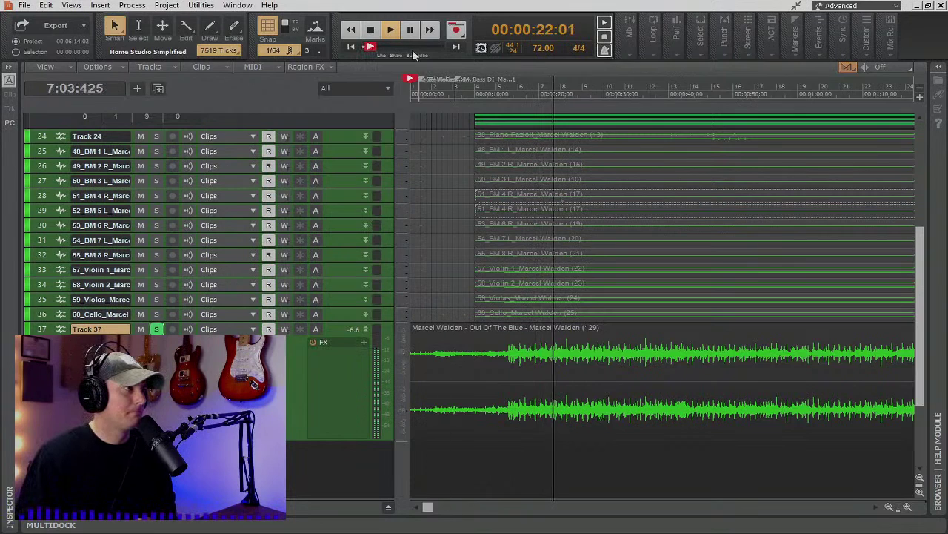
{"action": "left_click", "coordinate": [371, 30]}
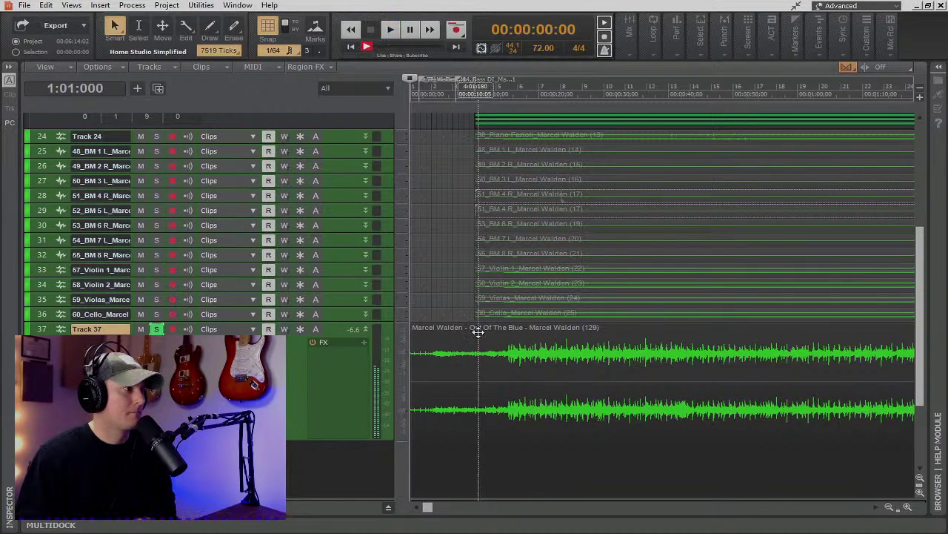
{"action": "left_click", "coordinate": [478, 332]}
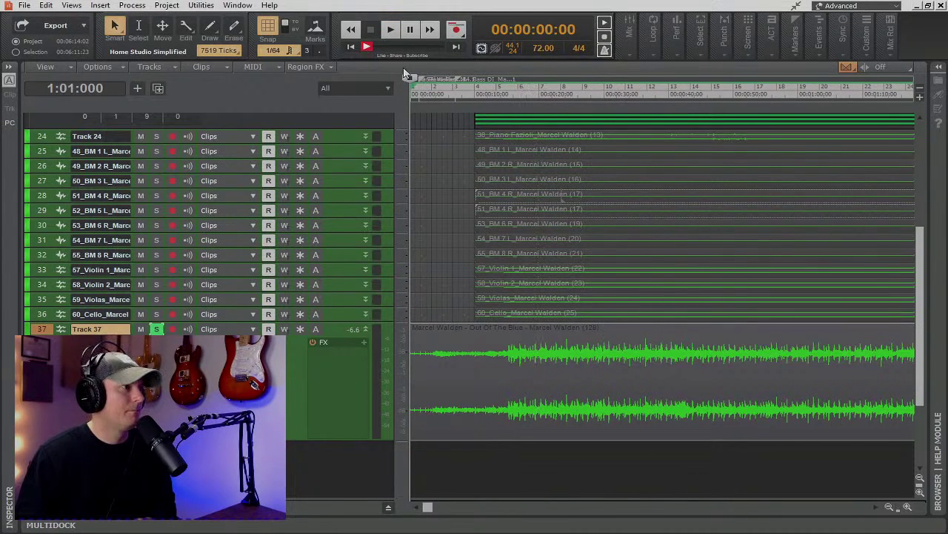
{"action": "left_click", "coordinate": [390, 31]}
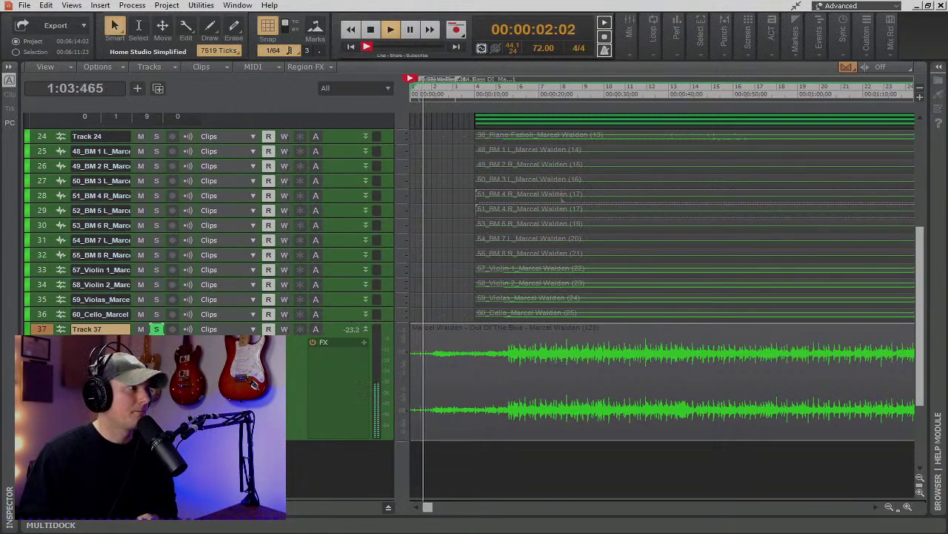
{"action": "right_click", "coordinate": [240, 463]}
{"action": "left_click", "coordinate": [296, 321]}
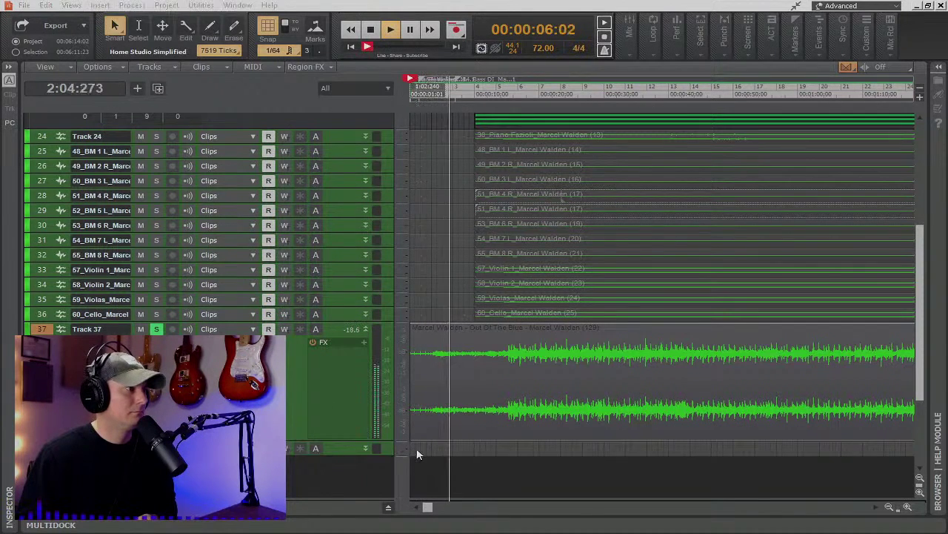
{"action": "left_click", "coordinate": [526, 337]}
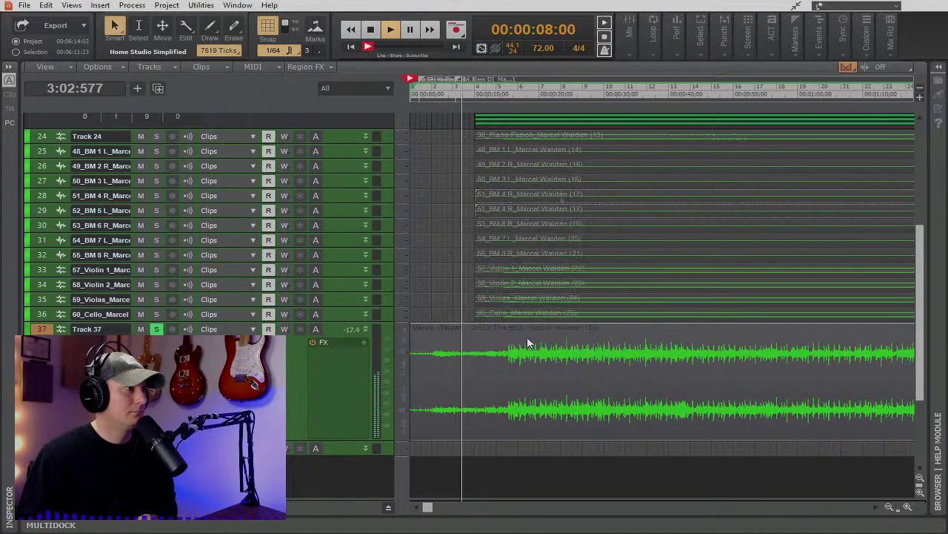
{"action": "left_click", "coordinate": [528, 338]}
{"action": "right_click", "coordinate": [527, 339]}
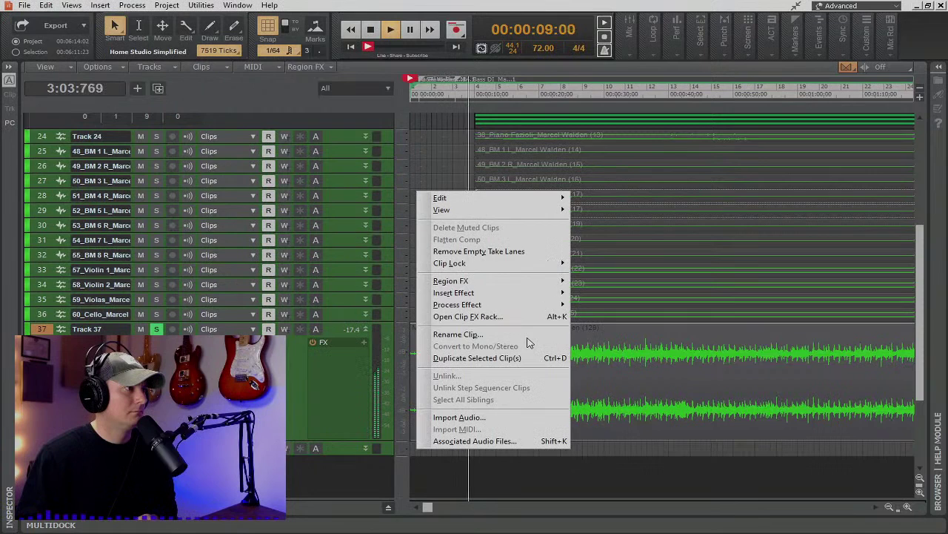
{"action": "left_click", "coordinate": [478, 416]}
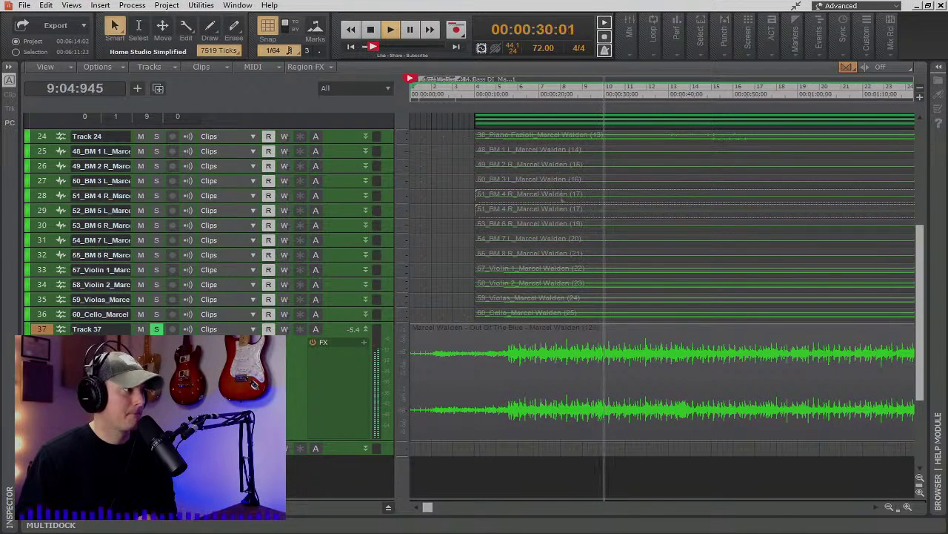
{"action": "right_click", "coordinate": [41, 333]}
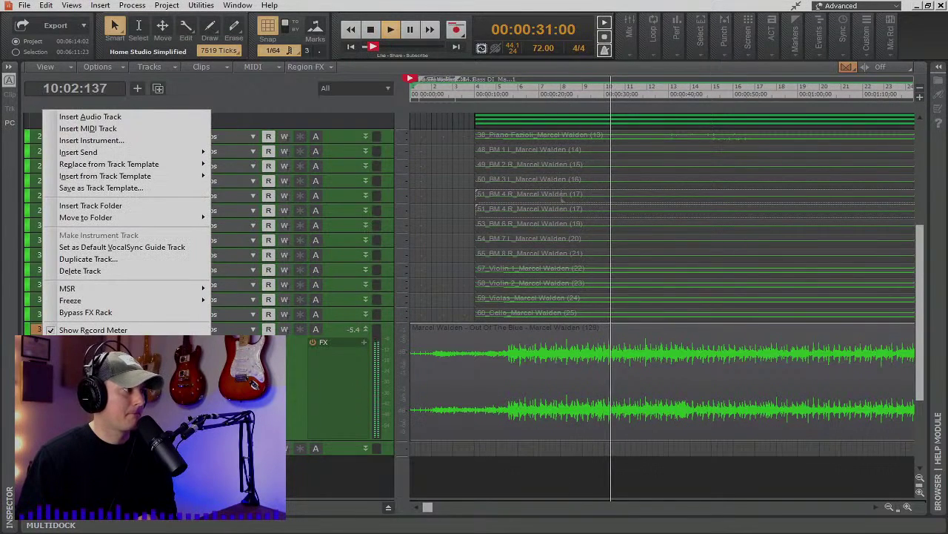
{"action": "left_click", "coordinate": [77, 272]}
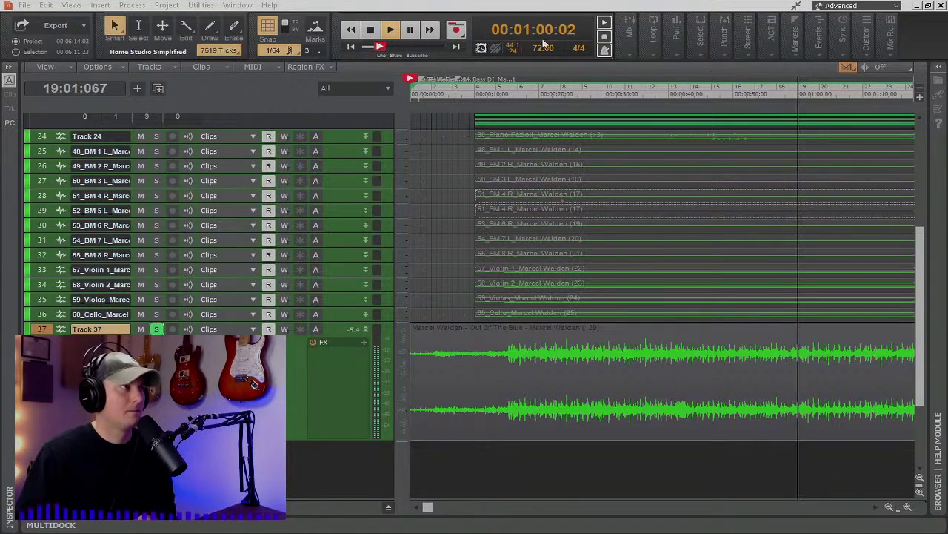
Stop playback, then unsolo and mute the imported song's track so the mix tracks can be heard.
{"action": "left_click", "coordinate": [371, 30]}
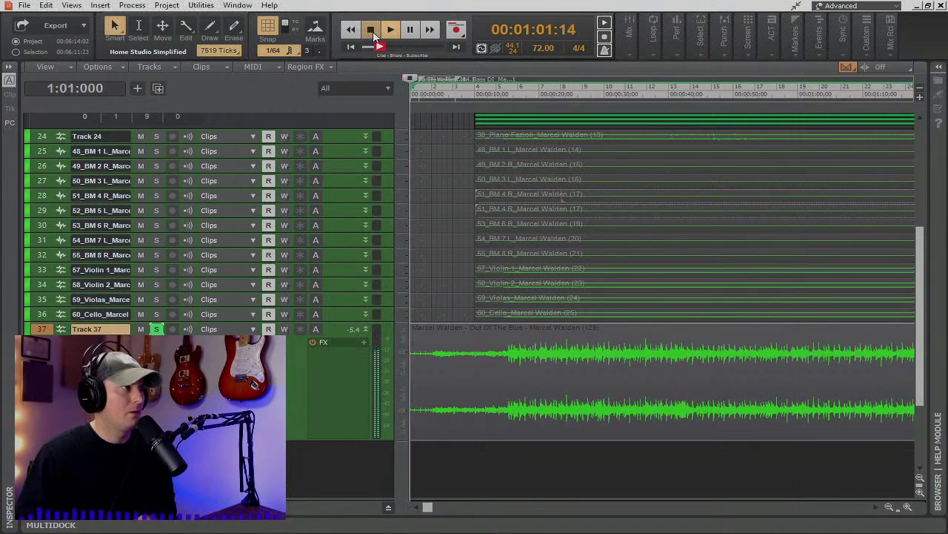
{"action": "left_click", "coordinate": [374, 32]}
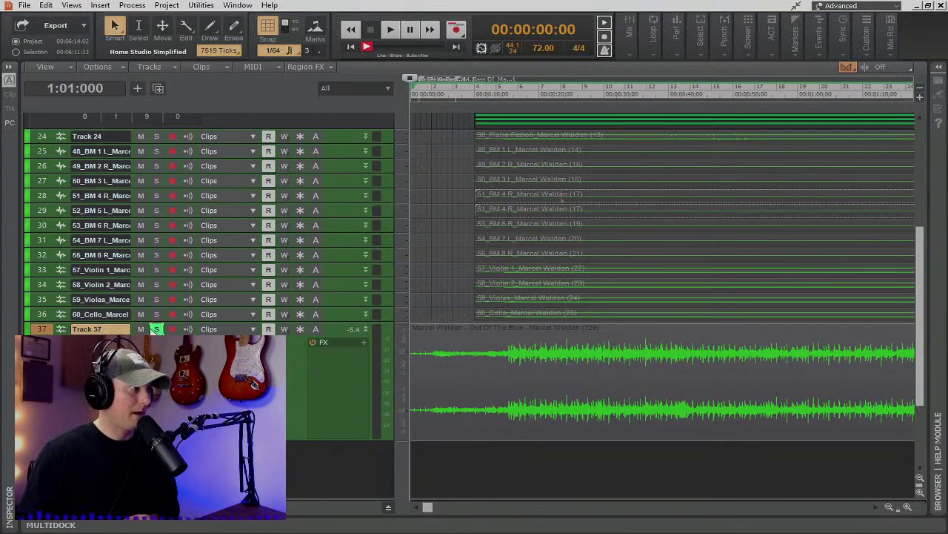
{"action": "left_click", "coordinate": [141, 329]}
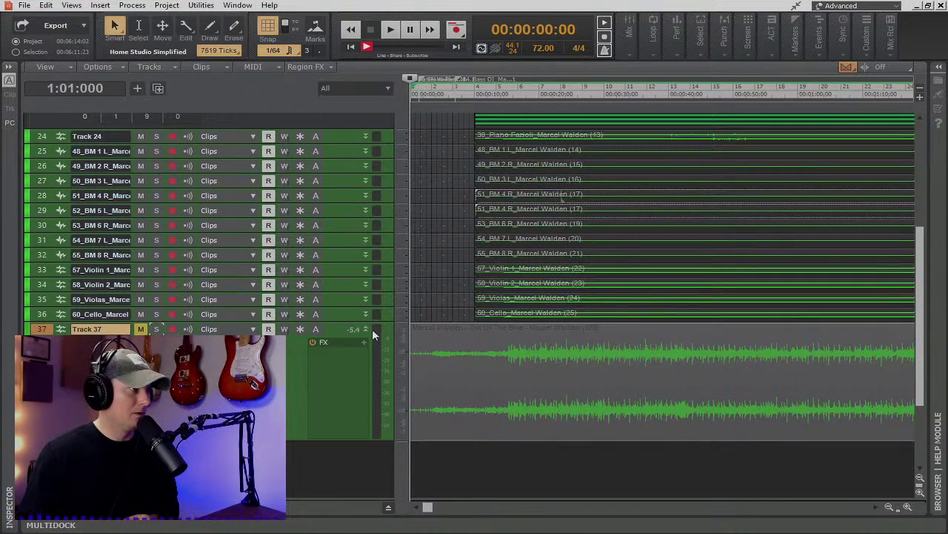
{"action": "scroll", "coordinate": [372, 330], "scroll_direction": "up", "scroll_amount": 5}
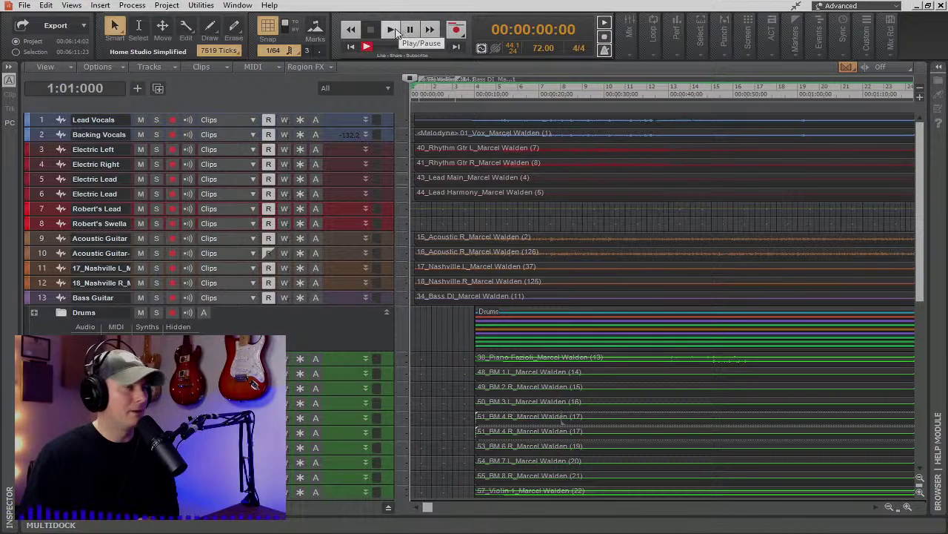
Play the full mix from the start for about a minute, then stop playback.
{"action": "left_click", "coordinate": [391, 30]}
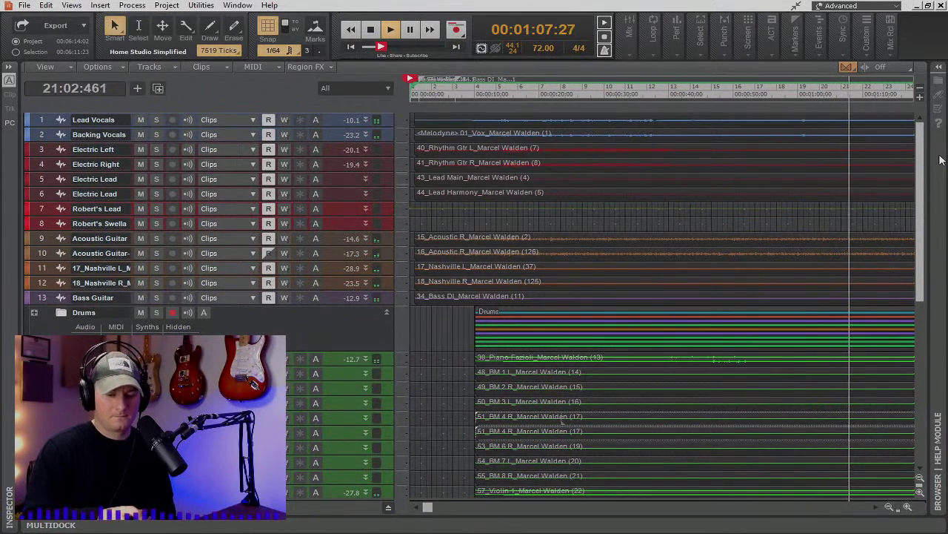
{"action": "left_click", "coordinate": [370, 31]}
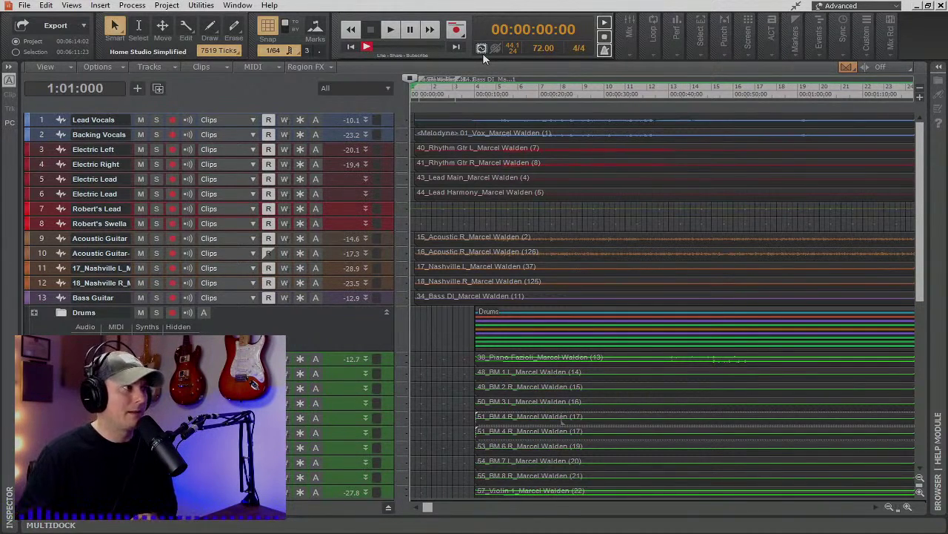
Expand the Drums folder to show its individual tracks and solo the whole folder.
{"action": "left_click", "coordinate": [890, 507]}
{"action": "left_click", "coordinate": [890, 507]}
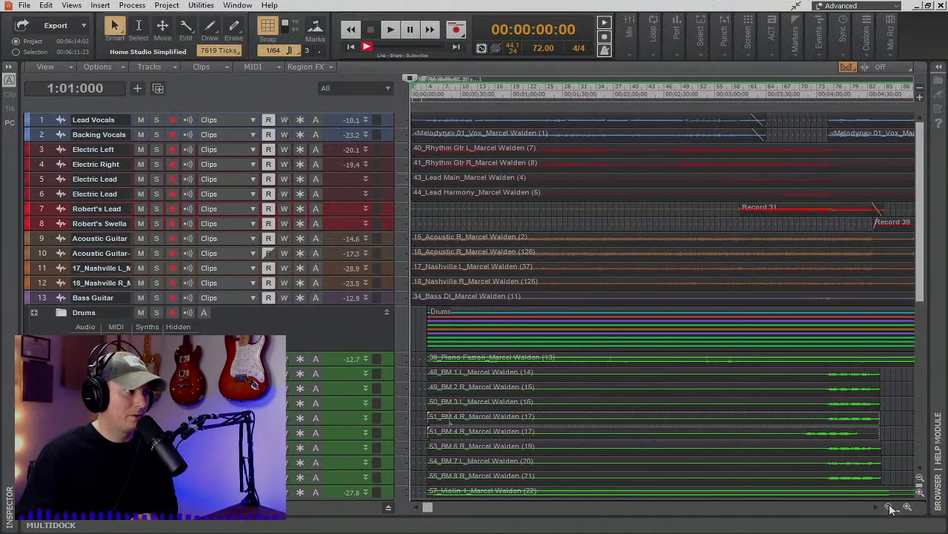
{"action": "left_click", "coordinate": [890, 507]}
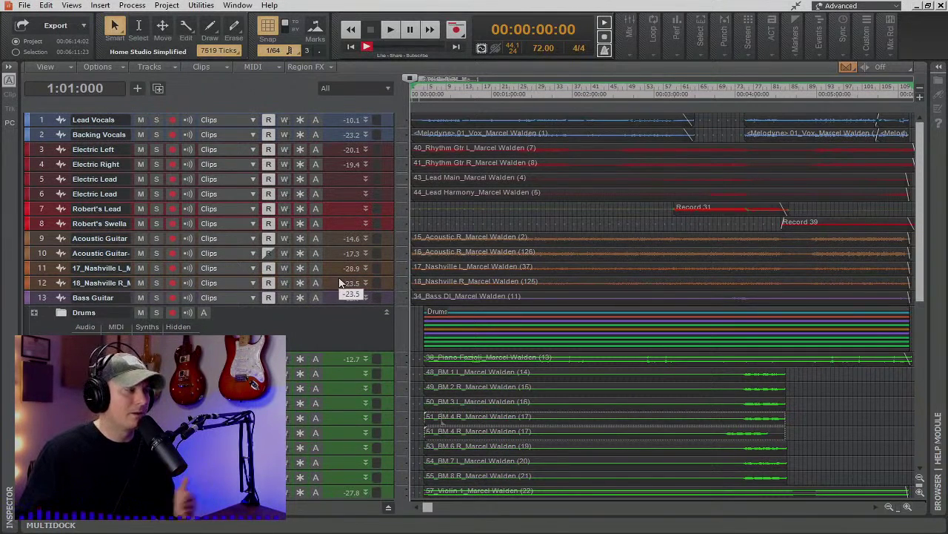
{"action": "left_click", "coordinate": [36, 315]}
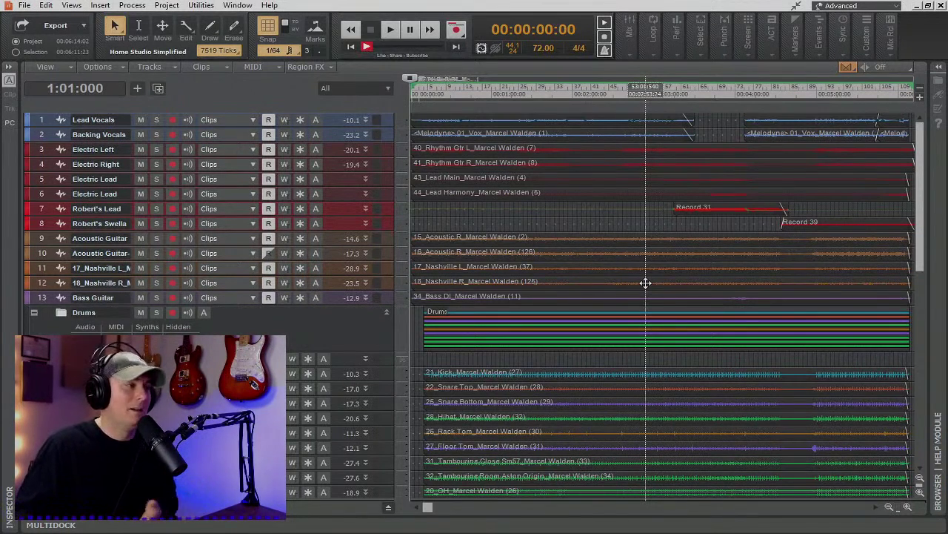
{"action": "scroll", "coordinate": [645, 283], "scroll_direction": "down", "scroll_amount": 1}
{"action": "scroll", "coordinate": [646, 283], "scroll_direction": "down", "scroll_amount": 2}
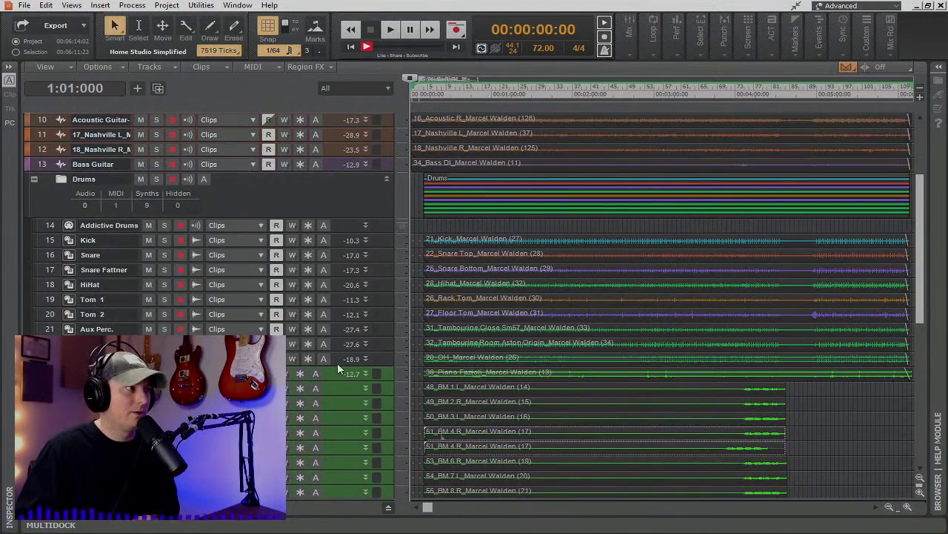
{"action": "left_click", "coordinate": [157, 179]}
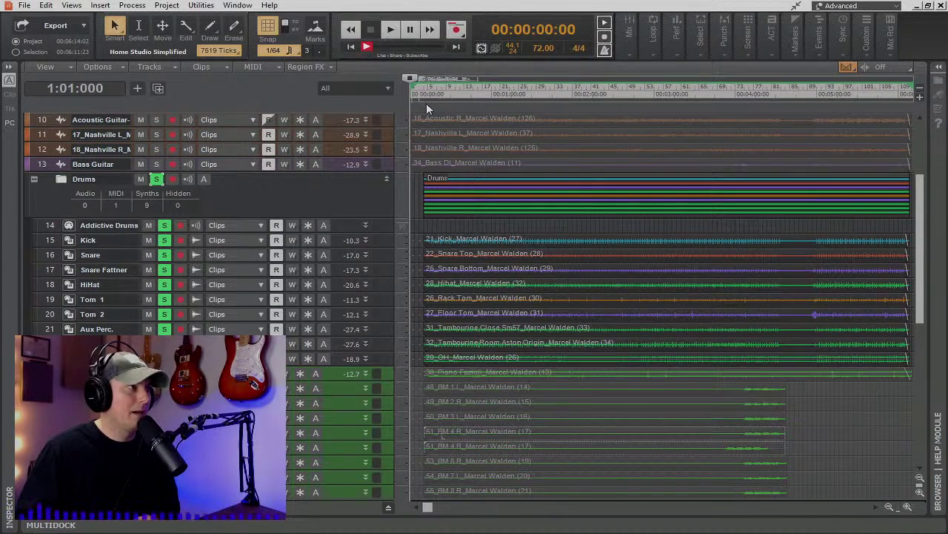
Play the soloed drums from 4:03:000 for about 20 seconds, then stop playback.
{"action": "left_click", "coordinate": [426, 96]}
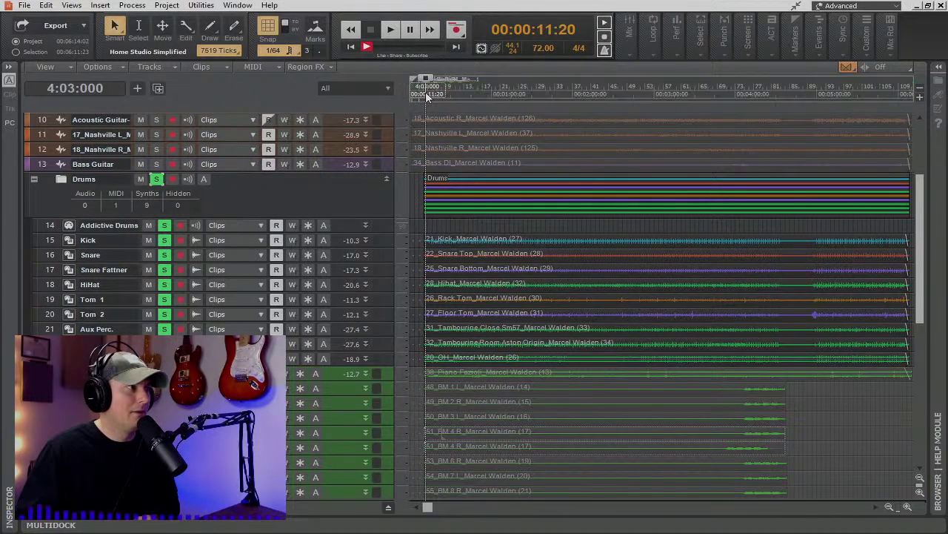
{"action": "left_click", "coordinate": [389, 35]}
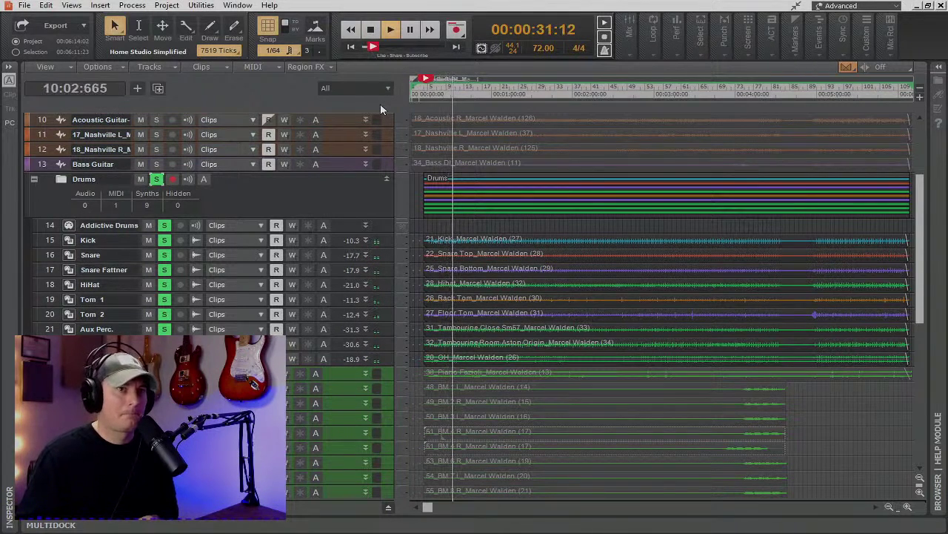
{"action": "left_click", "coordinate": [373, 30]}
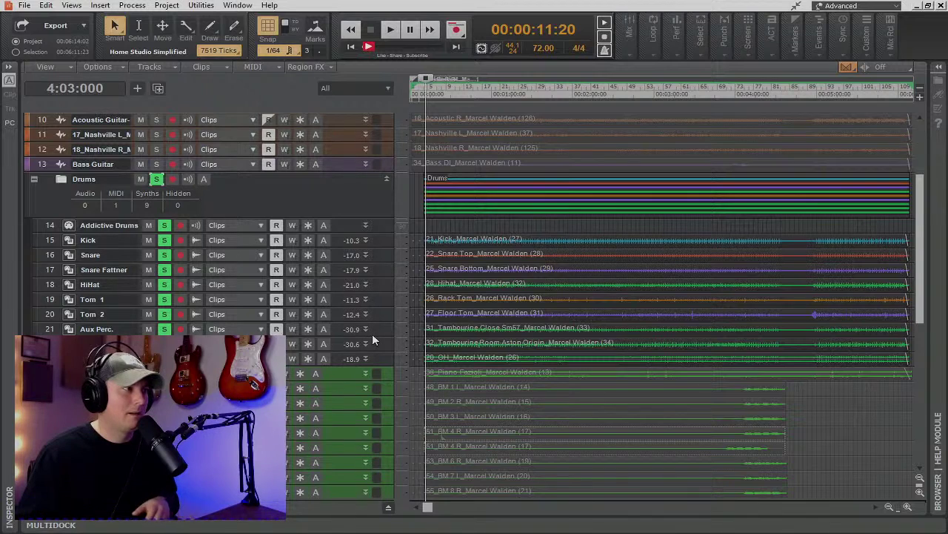
Enlarge the two tambourine tracks, select the Aux Perc. track and play a short bit of the soloed drums.
{"action": "left_click_drag", "start_coordinate": [335, 337], "coordinate": [339, 430]}
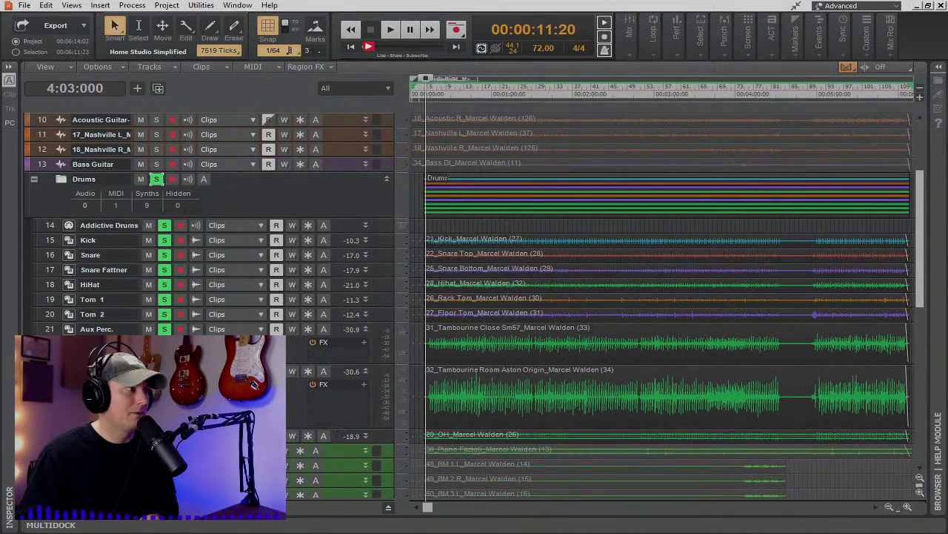
{"action": "left_click", "coordinate": [51, 326]}
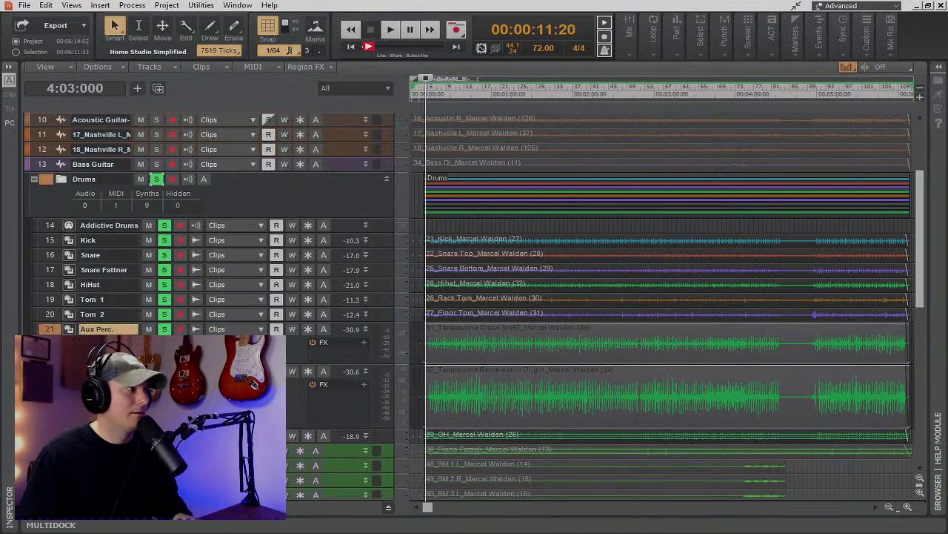
{"action": "left_click", "coordinate": [388, 29]}
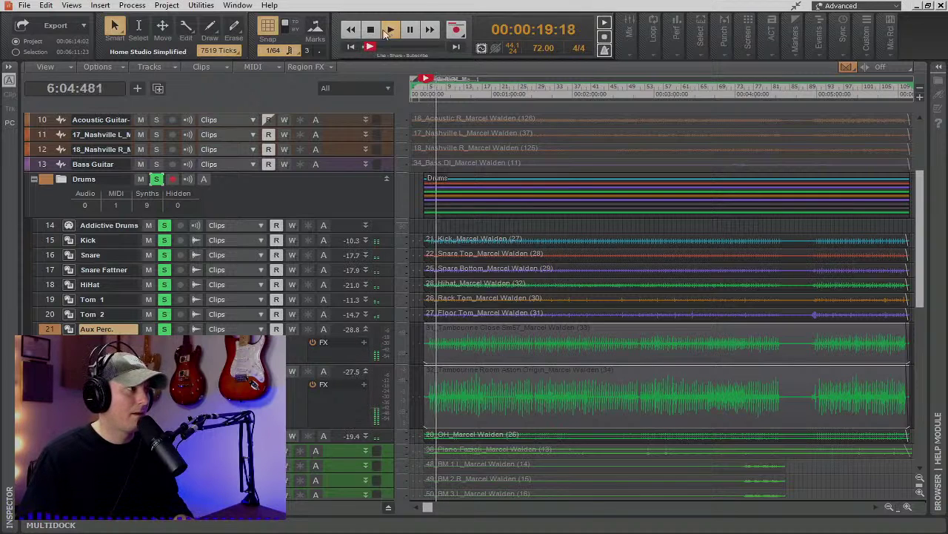
{"action": "key", "text": "space"}
{"action": "left_click", "coordinate": [173, 166], "text": "ctrl"}
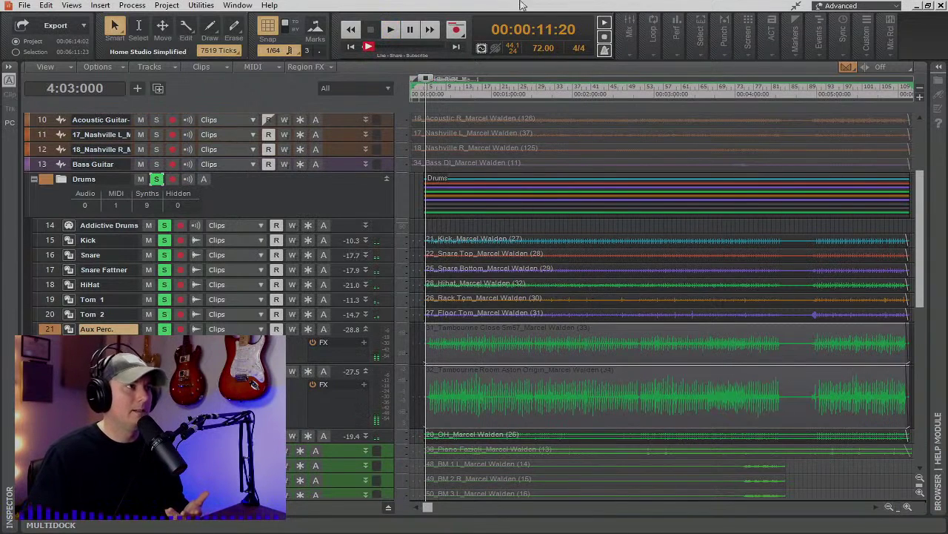
Open the Console view at full size and widen its bus area until all the buses are shown.
{"action": "left_click", "coordinate": [72, 6]}
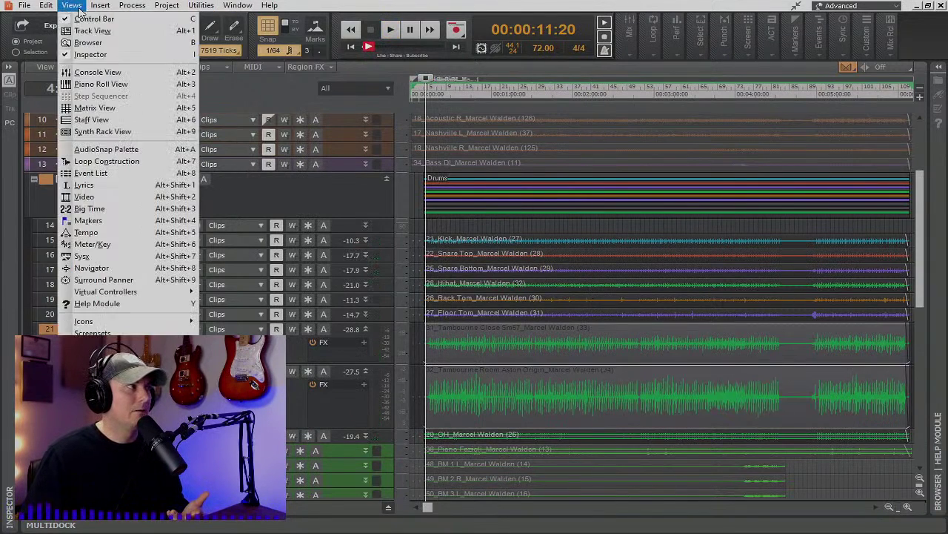
{"action": "left_click", "coordinate": [90, 70]}
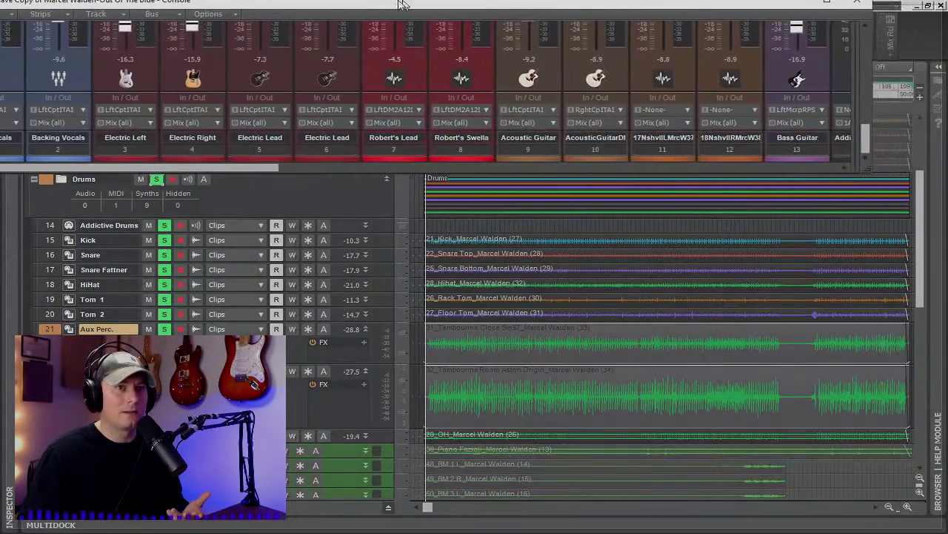
{"action": "double_click", "coordinate": [480, 5]}
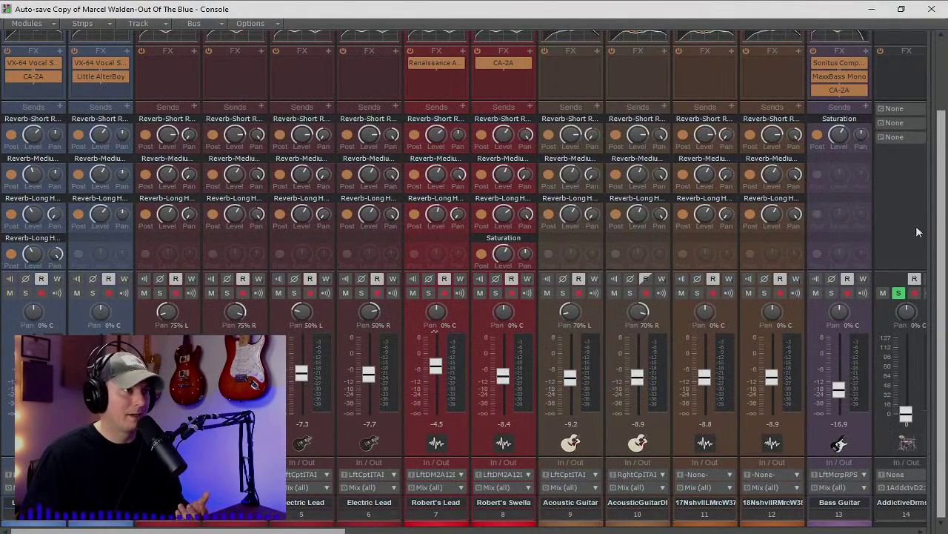
{"action": "left_click_drag", "start_coordinate": [916, 210], "coordinate": [145, 210]}
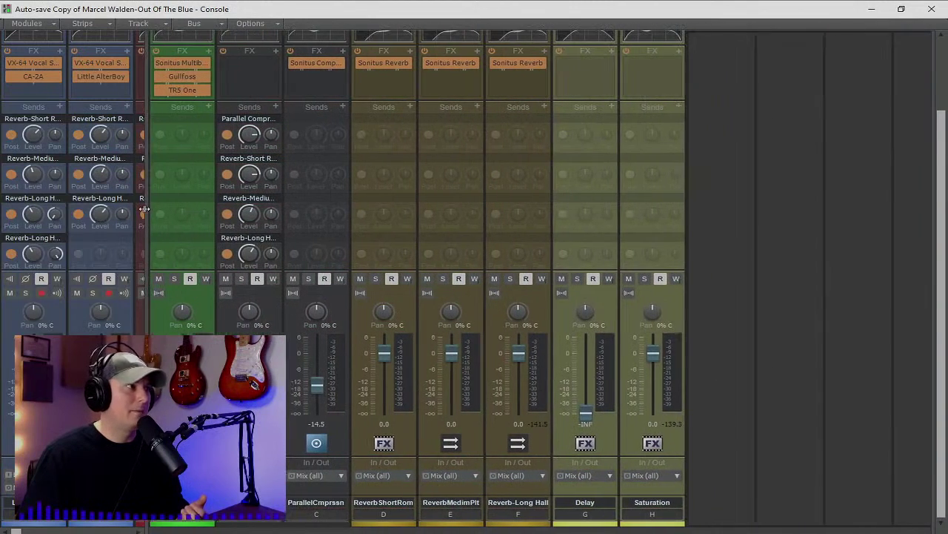
Inspect the Reverb-Short Room bus's ProChannel EQ and the settings of its Sonitus Reverb, keeping the plug-in window clear of the bus strips.
{"action": "scroll", "coordinate": [794, 241], "scroll_direction": "up", "scroll_amount": 2}
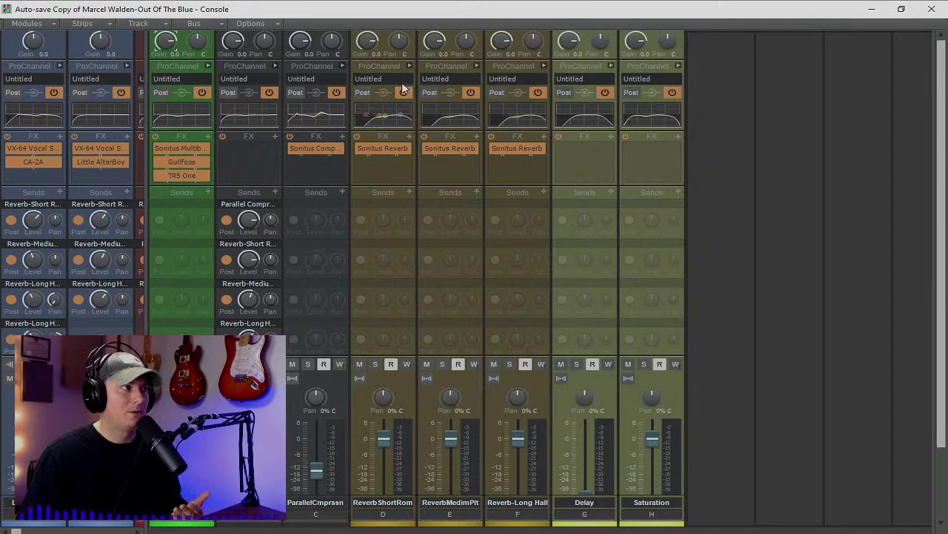
{"action": "left_click", "coordinate": [410, 66]}
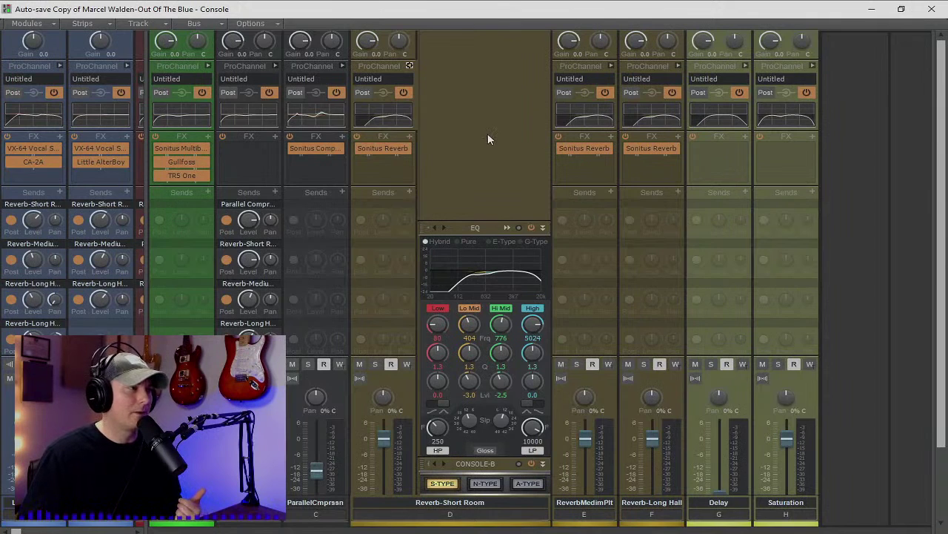
{"action": "left_click", "coordinate": [409, 66]}
{"action": "double_click", "coordinate": [383, 148]}
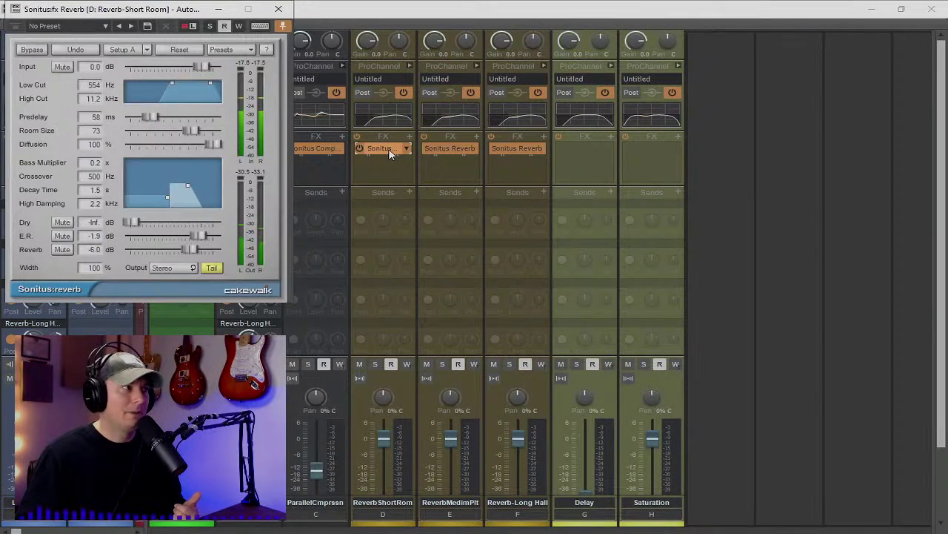
{"action": "left_click_drag", "start_coordinate": [169, 16], "coordinate": [436, 92]}
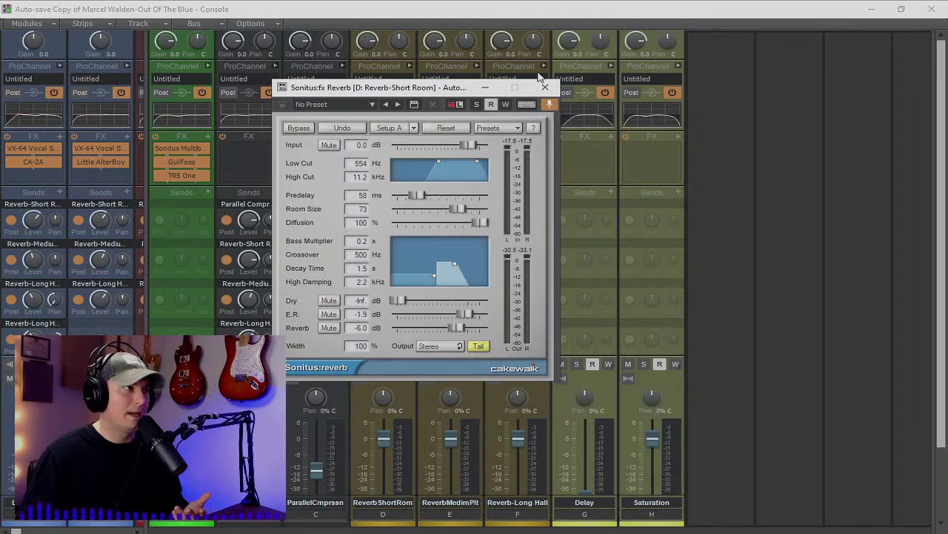
{"action": "left_click_drag", "start_coordinate": [419, 93], "coordinate": [697, 224]}
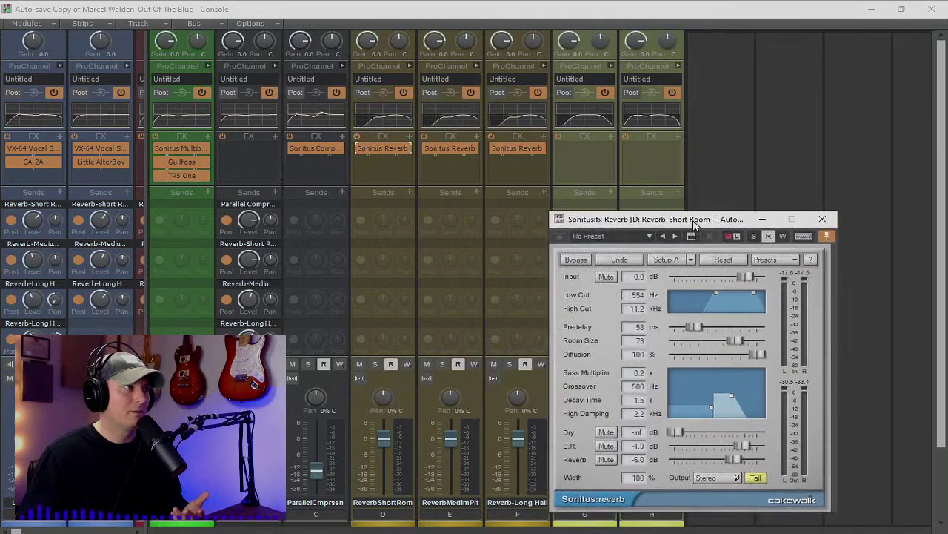
Solo the Reverb-Short Room bus and play the drums from 4:03:000 to hear only that reverb.
{"action": "left_click", "coordinate": [375, 364]}
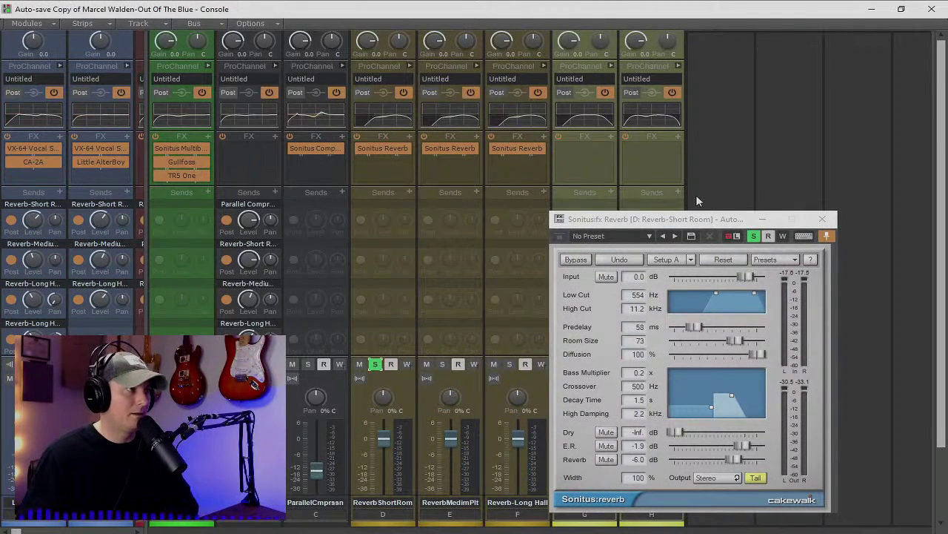
{"action": "double_click", "coordinate": [684, 10]}
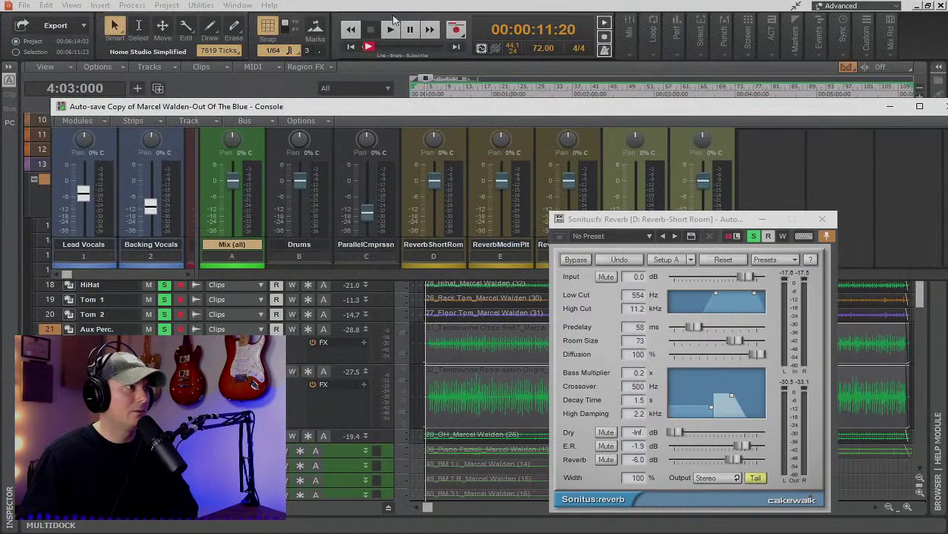
{"action": "key", "text": "space"}
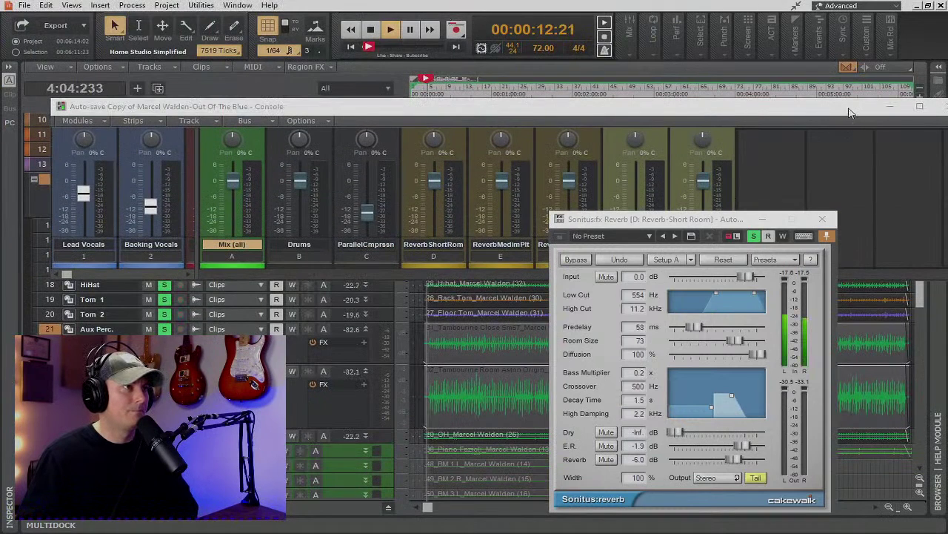
{"action": "left_click", "coordinate": [920, 108]}
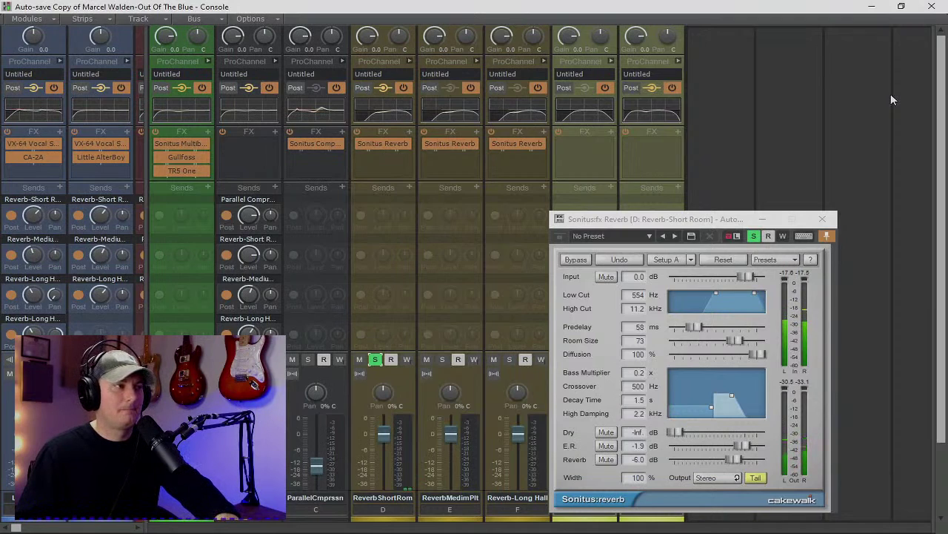
Audition the medium plate and long hall reverb buses soloed in turn, then unsolo the last one and close the Sonitus Reverb.
{"action": "left_click", "coordinate": [443, 361]}
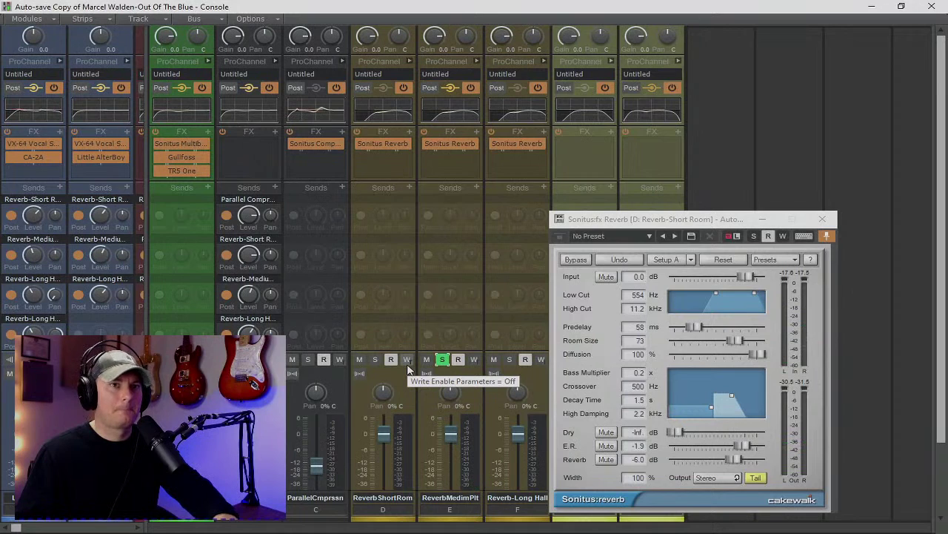
{"action": "left_click", "coordinate": [510, 359]}
{"action": "left_click", "coordinate": [510, 360]}
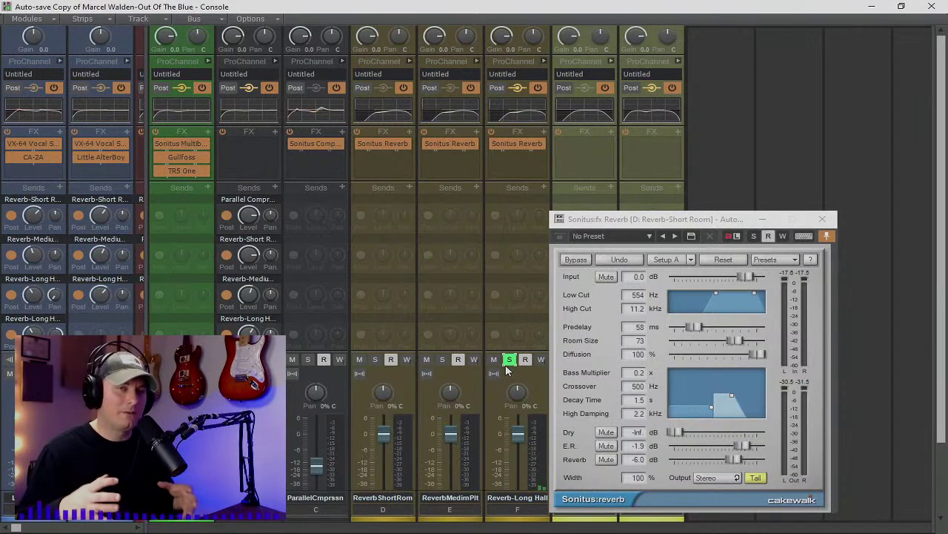
{"action": "left_click", "coordinate": [508, 360]}
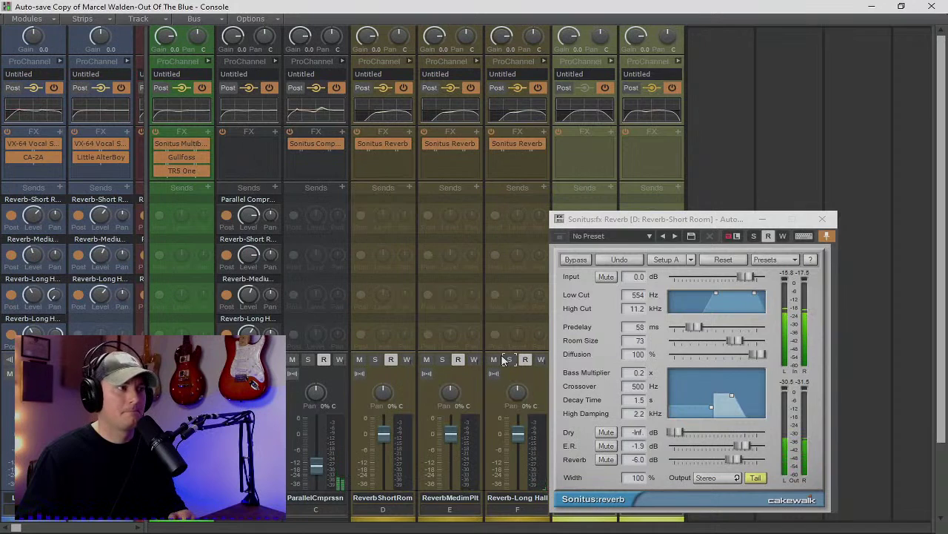
{"action": "left_click", "coordinate": [822, 219]}
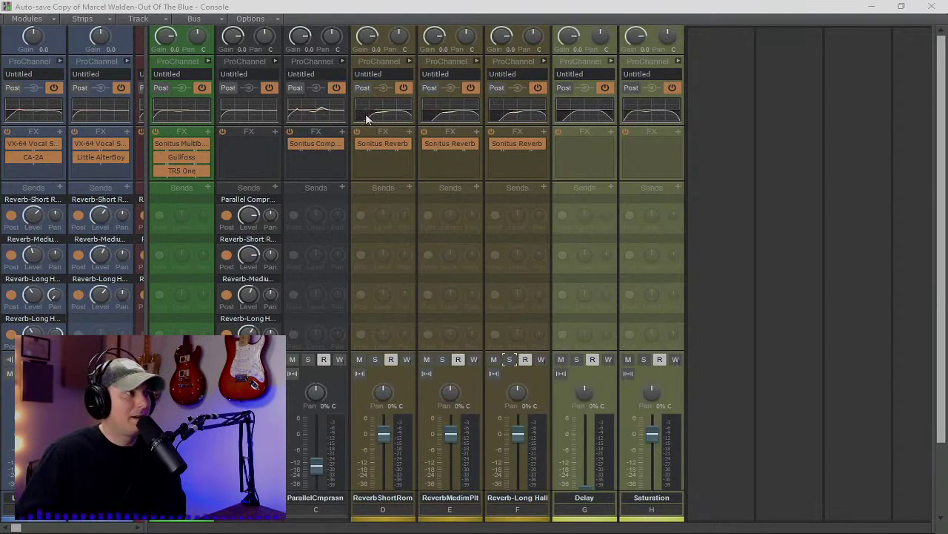
Expand the ProChannels of the Parallel Compression and Drums buses and examine their EQ and console settings.
{"action": "left_click", "coordinate": [341, 61]}
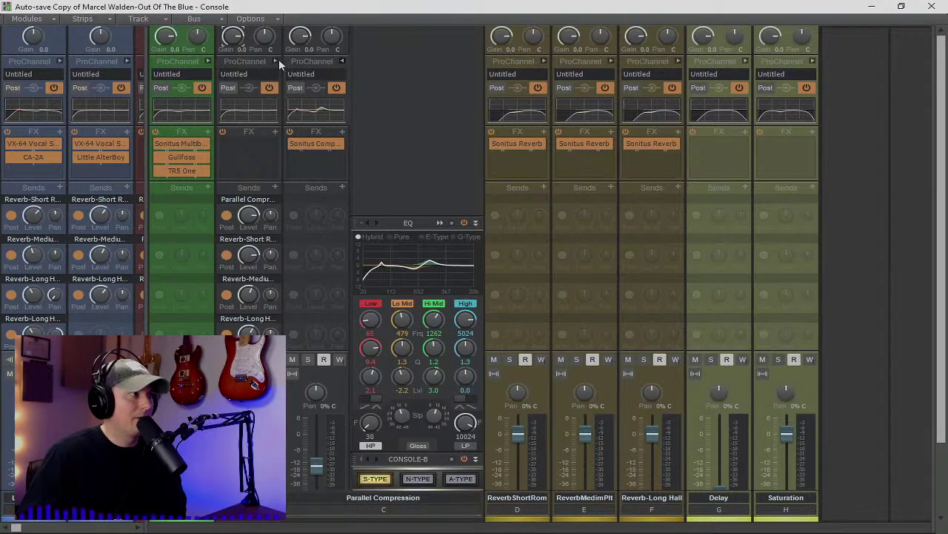
{"action": "left_click", "coordinate": [275, 61]}
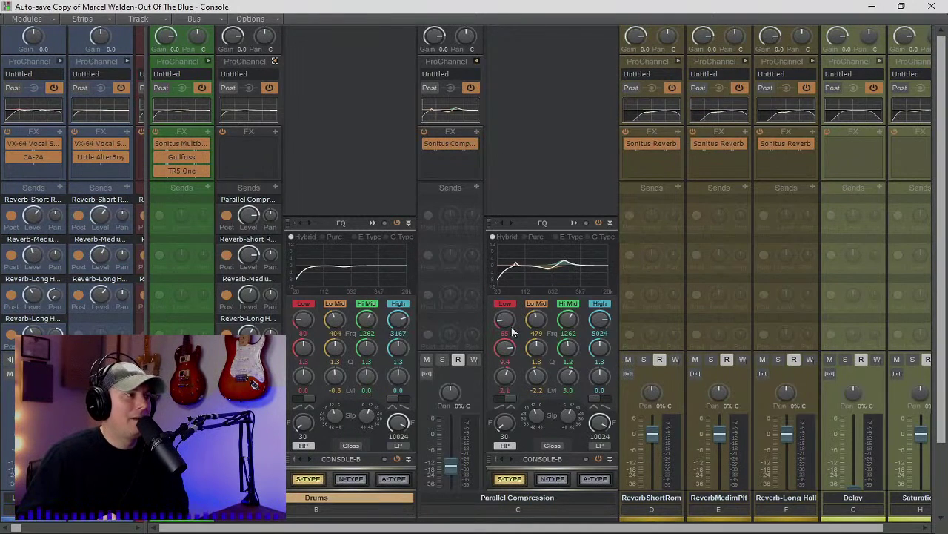
{"action": "mouse_move", "coordinate": [517, 273]}
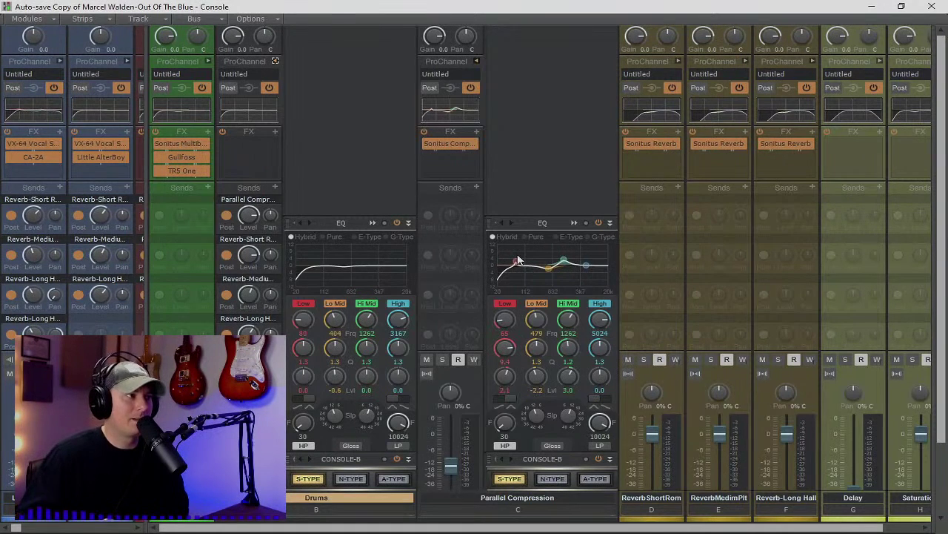
{"action": "scroll", "coordinate": [524, 258], "scroll_direction": "down", "scroll_amount": 1}
{"action": "scroll", "coordinate": [528, 255], "scroll_direction": "down", "scroll_amount": 2}
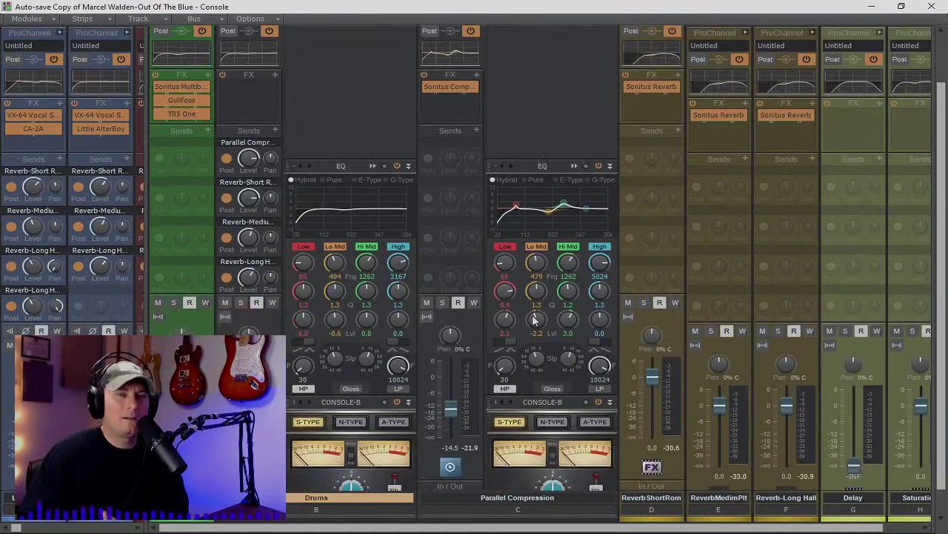
Look over the instrument and drum track strips with their levels and sends, then return to the bus strips.
{"action": "mouse_move", "coordinate": [361, 179]}
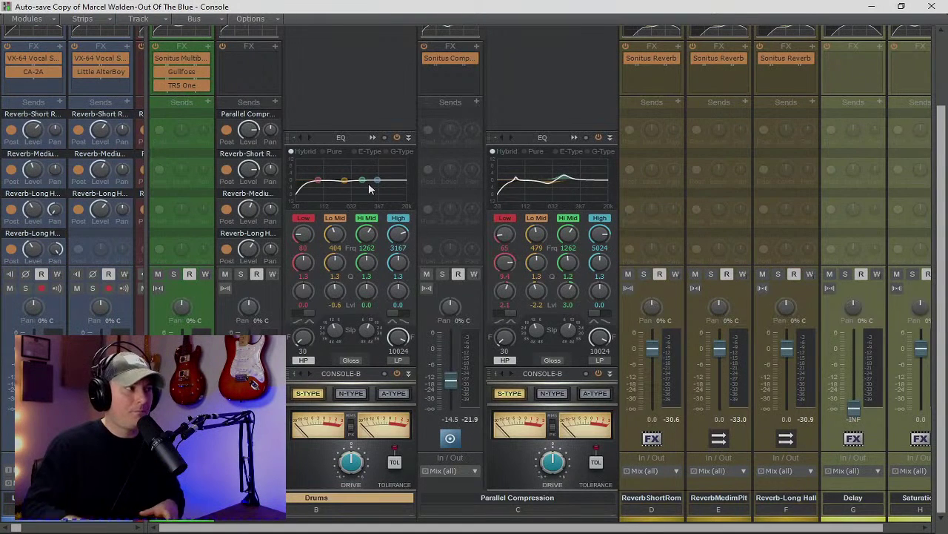
{"action": "left_click_drag", "start_coordinate": [151, 132], "coordinate": [825, 131]}
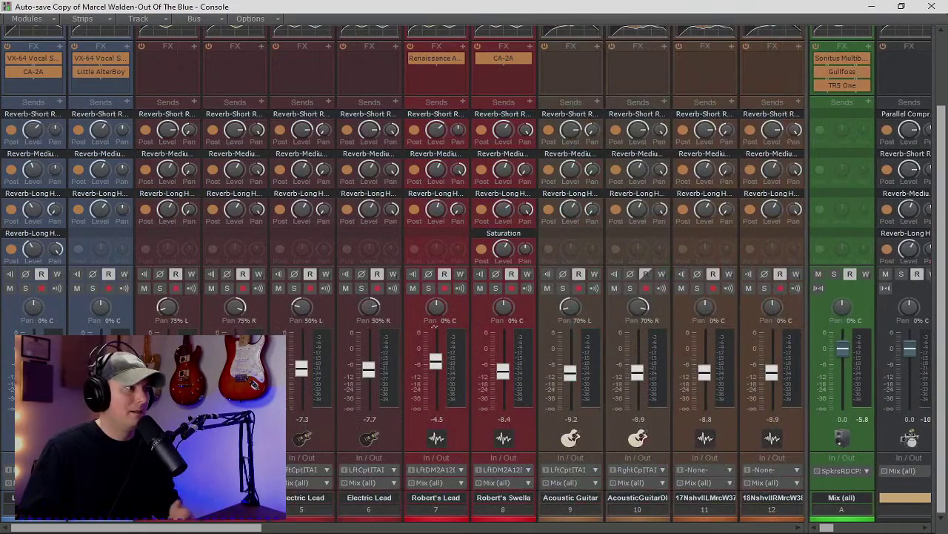
{"action": "left_click_drag", "start_coordinate": [59, 527], "coordinate": [302, 530]}
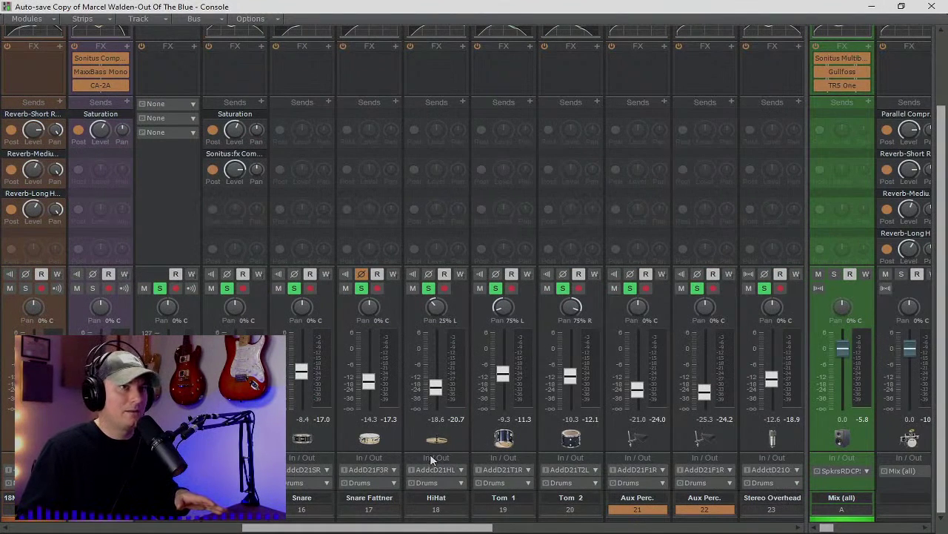
{"action": "left_click_drag", "start_coordinate": [352, 528], "coordinate": [462, 529]}
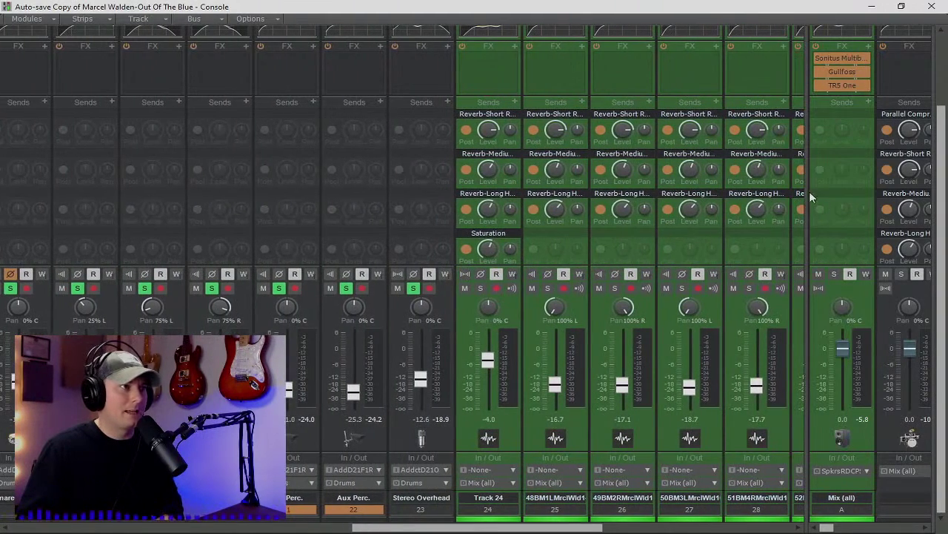
{"action": "left_click_drag", "start_coordinate": [808, 196], "coordinate": [207, 268]}
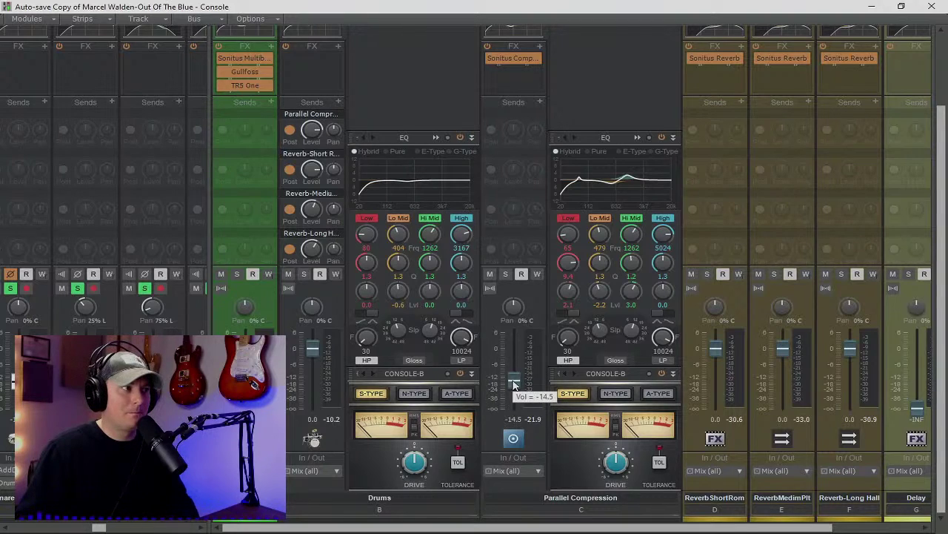
Solo the Parallel Compression bus and examine its QuadCurve Equalizer and Sonitus Compressor settings while the drums play.
{"action": "left_click", "coordinate": [506, 275]}
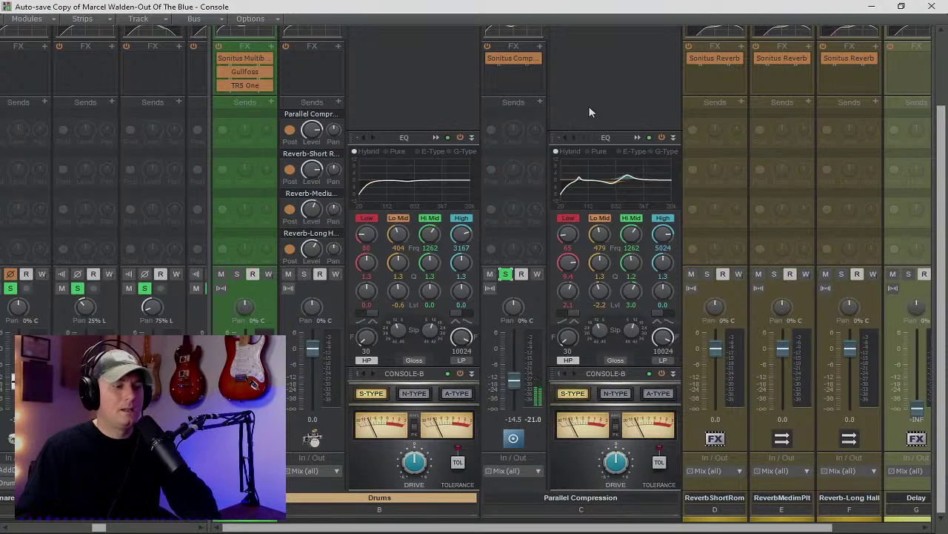
{"action": "left_click", "coordinate": [638, 137]}
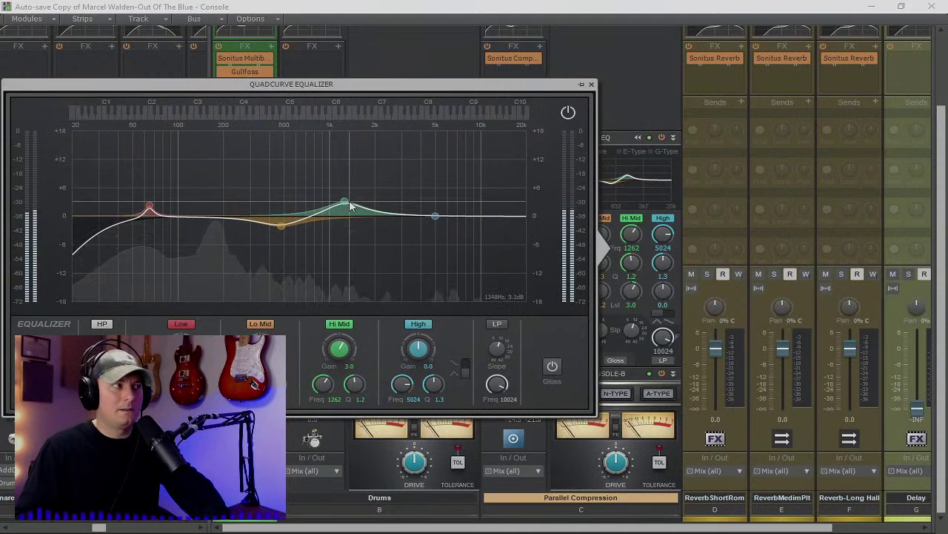
{"action": "left_click", "coordinate": [592, 83]}
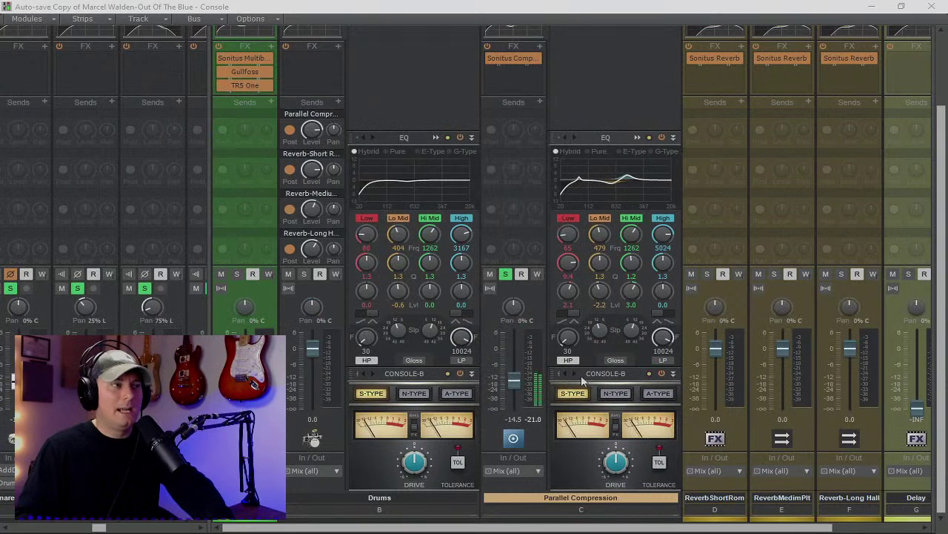
{"action": "double_click", "coordinate": [513, 60]}
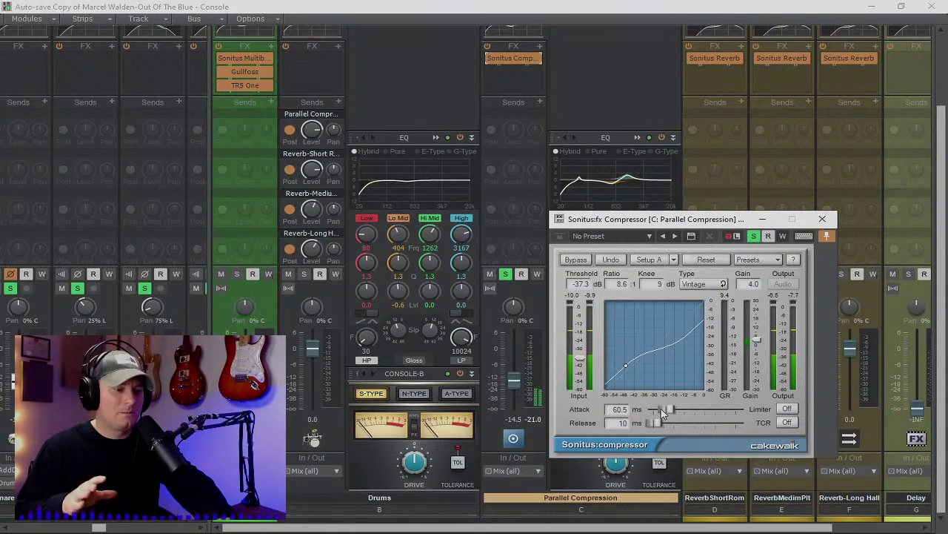
{"action": "left_click", "coordinate": [822, 219]}
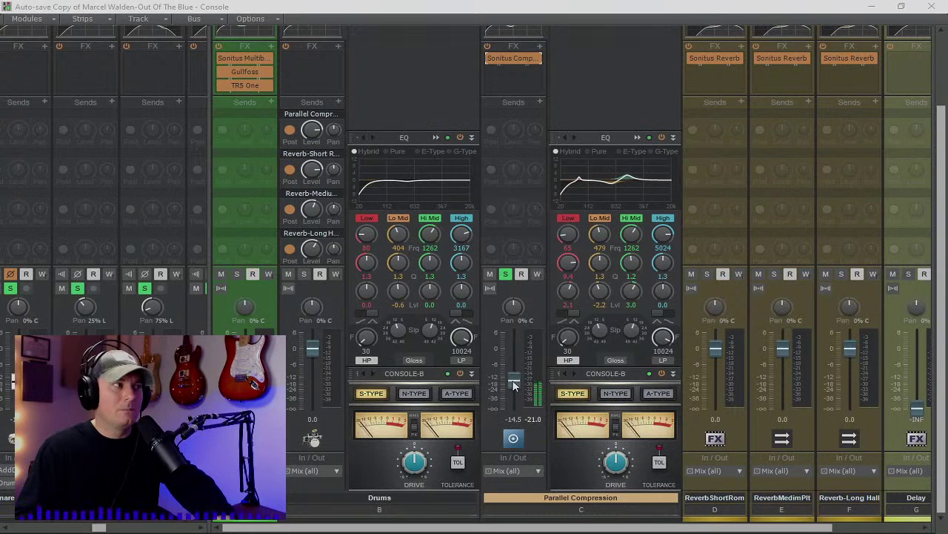
Solo the Drums bus and turn off exclusive solo for the project, returning to the maximized Console view.
{"action": "left_click", "coordinate": [304, 274]}
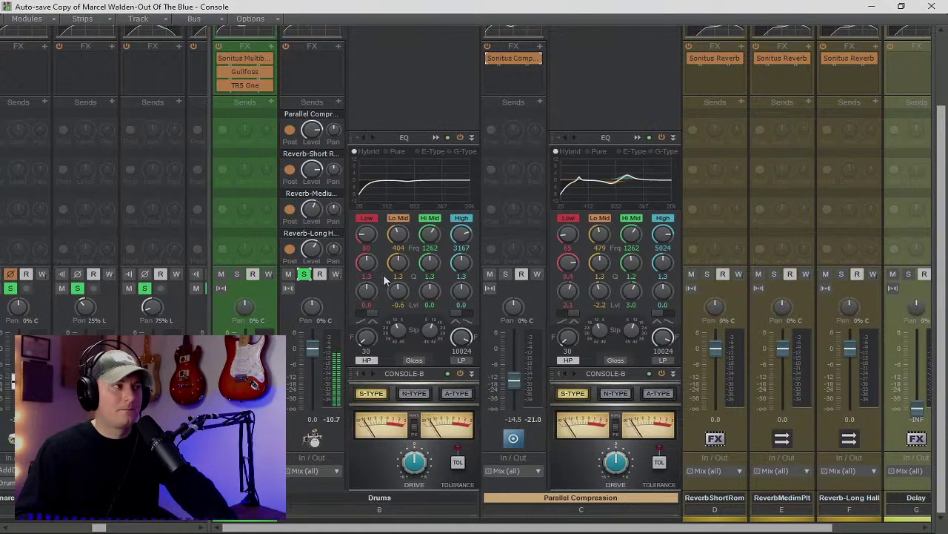
{"action": "left_click", "coordinate": [870, 7]}
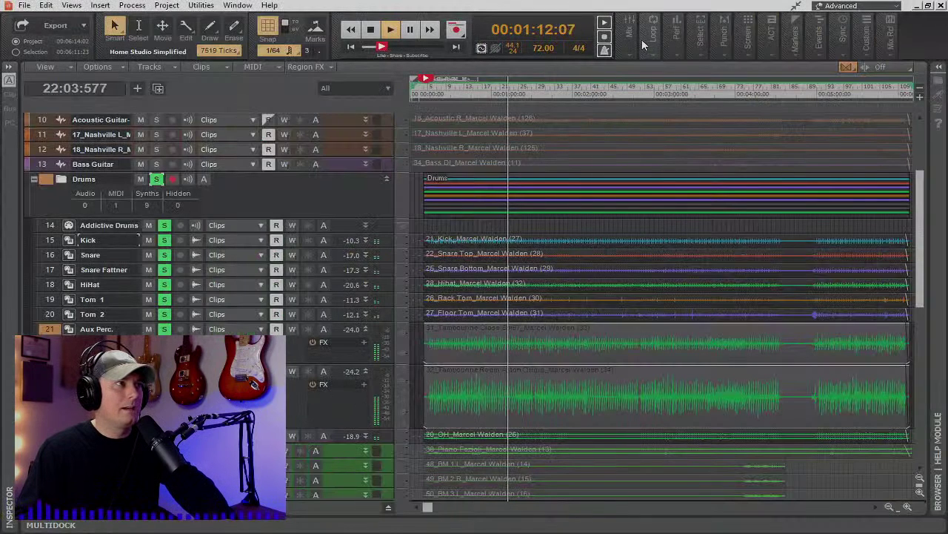
{"action": "left_click", "coordinate": [629, 36]}
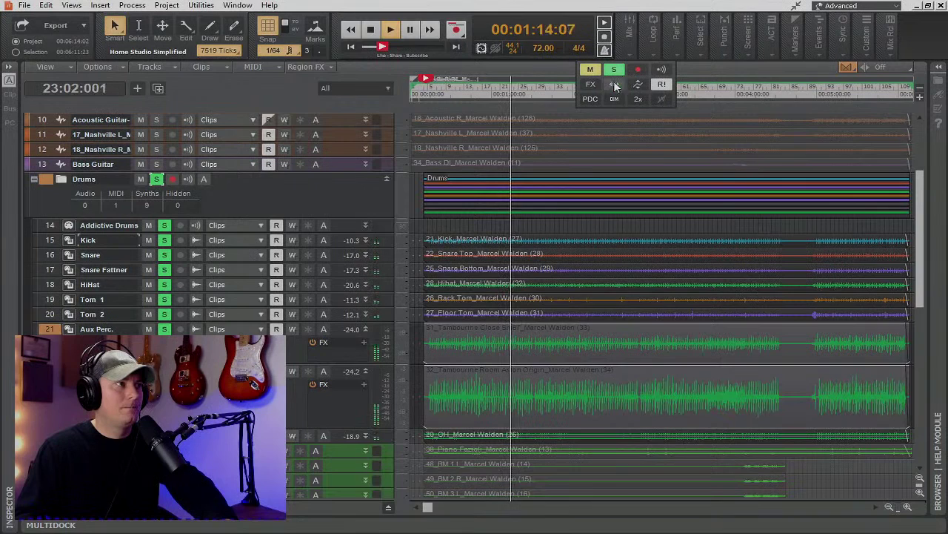
{"action": "left_click", "coordinate": [388, 506]}
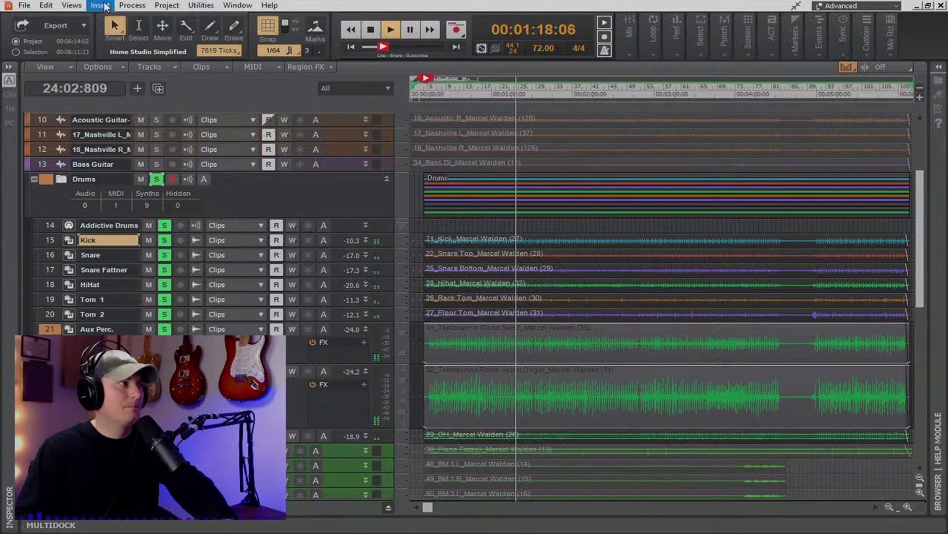
{"action": "left_click", "coordinate": [72, 5]}
{"action": "left_click", "coordinate": [96, 72]}
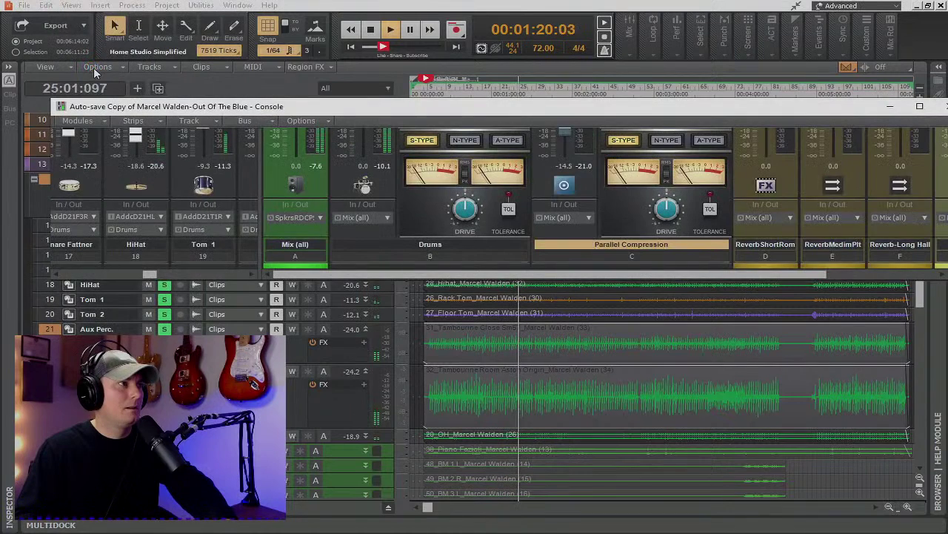
{"action": "left_click", "coordinate": [921, 109]}
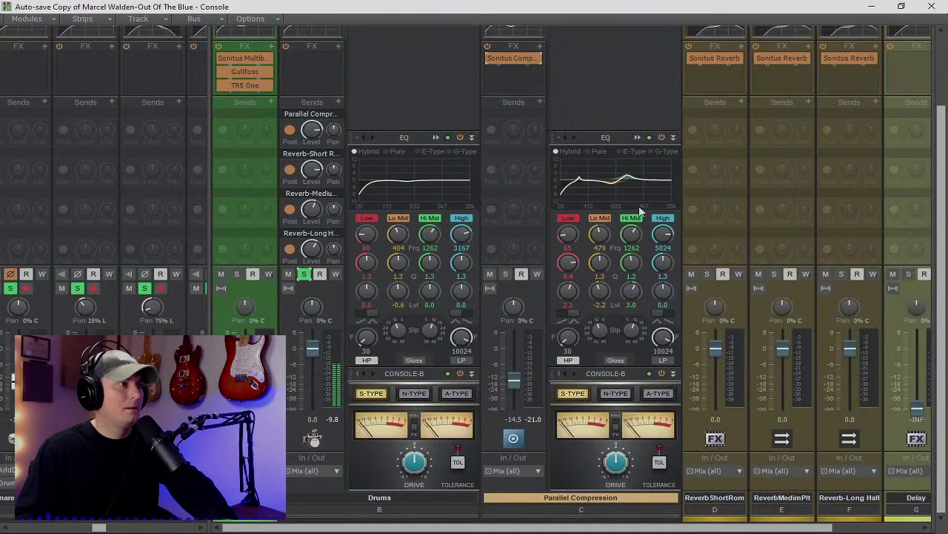
Solo the Parallel Compression bus alongside the Drums bus and vary its blend level, ending at -15.8 dB.
{"action": "left_click", "coordinate": [505, 273]}
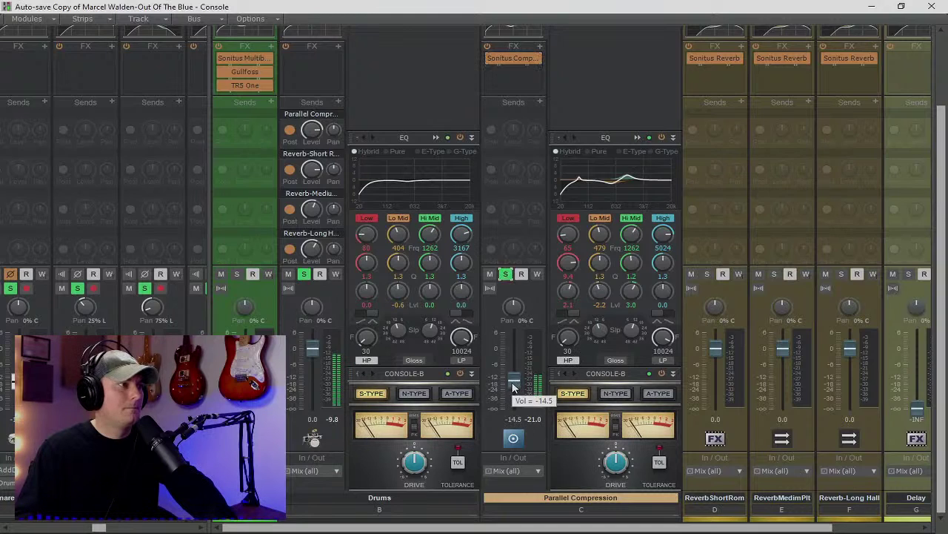
{"action": "left_click_drag", "start_coordinate": [514, 379], "coordinate": [514, 409]}
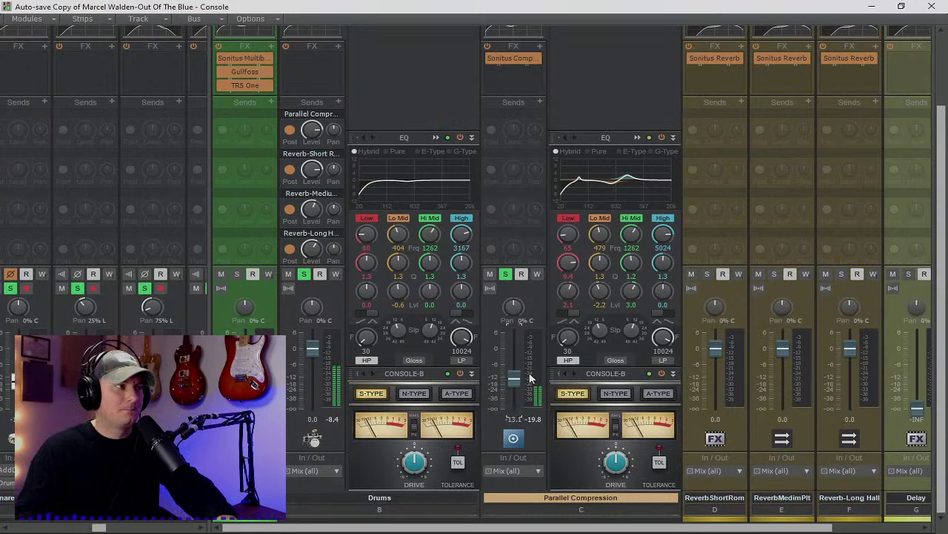
{"action": "mouse_move", "coordinate": [513, 378]}
{"action": "left_mouse_down"}
{"action": "mouse_move", "coordinate": [514, 343]}
{"action": "mouse_move", "coordinate": [518, 382]}
{"action": "left_mouse_up"}
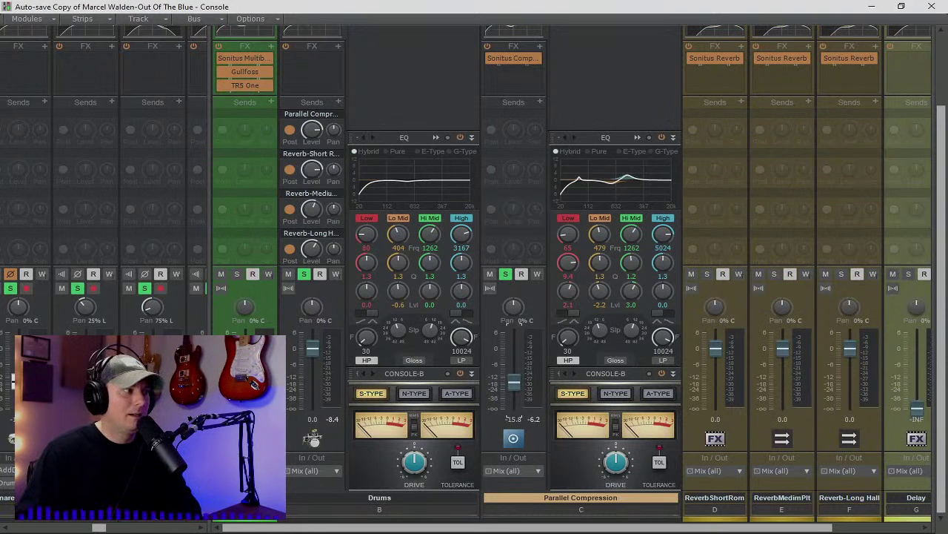
Examine the drum tracks in the Track view and Console, focusing on the Kick's Saturation and Sonitus:fx Compressor sends.
{"action": "left_click_drag", "start_coordinate": [701, 526], "coordinate": [410, 529]}
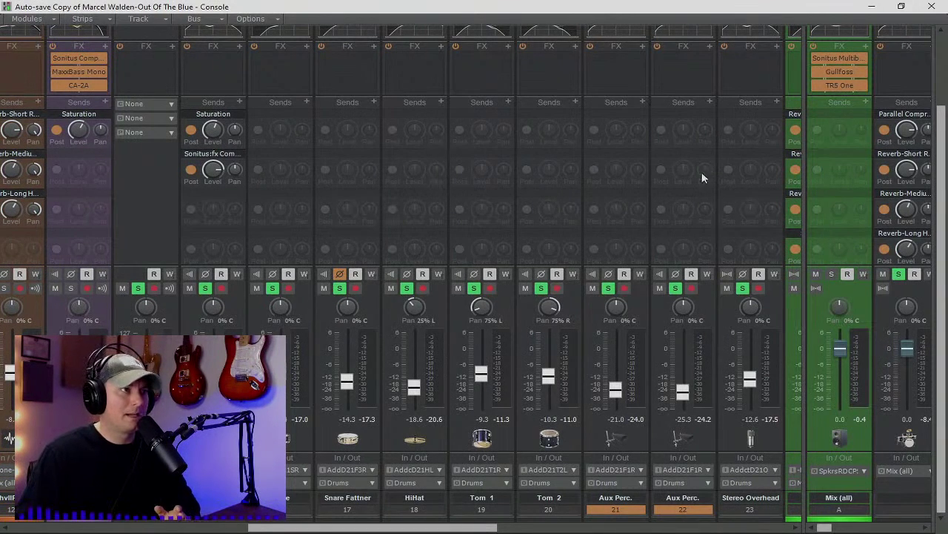
{"action": "left_click", "coordinate": [872, 6]}
{"action": "left_click_drag", "start_coordinate": [766, 126], "coordinate": [722, 395]}
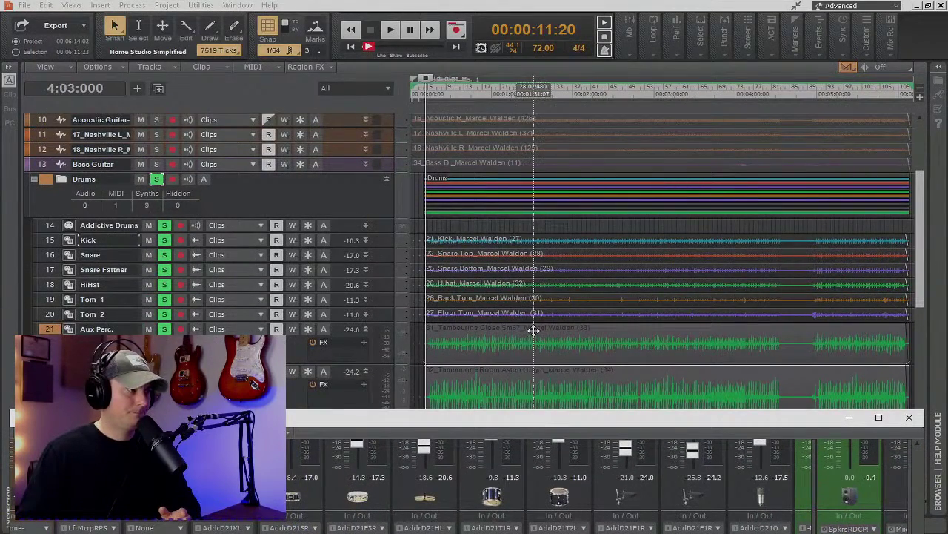
{"action": "left_click_drag", "start_coordinate": [587, 419], "coordinate": [605, 154]}
{"action": "left_click", "coordinate": [894, 150]}
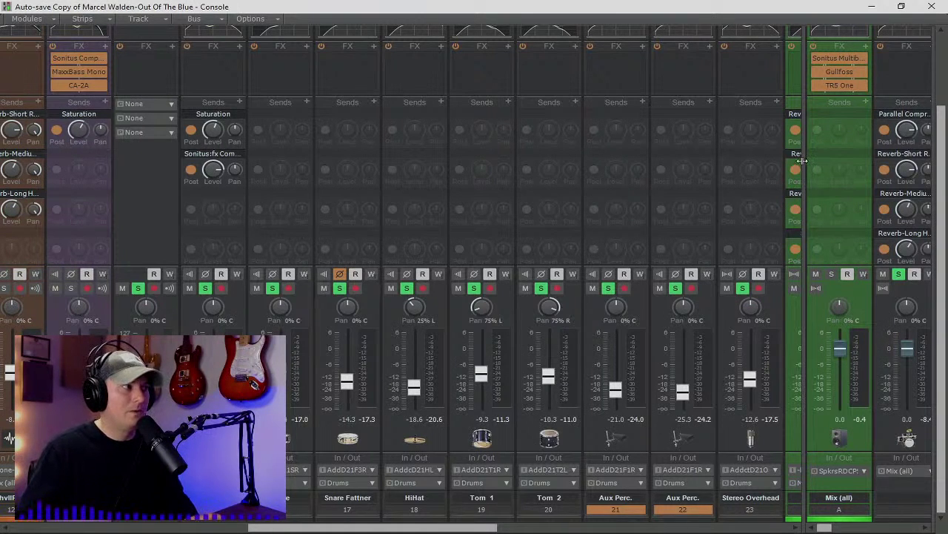
{"action": "mouse_move", "coordinate": [226, 155]}
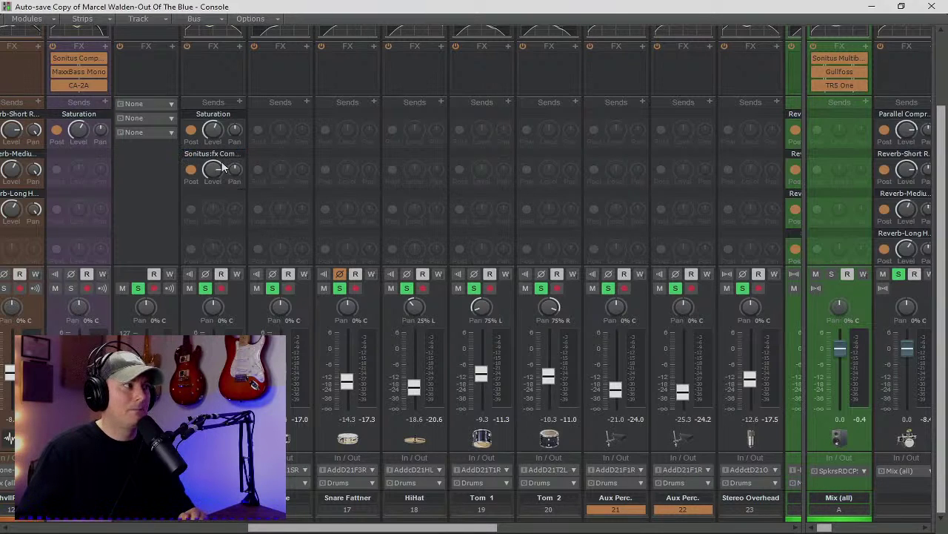
{"action": "mouse_move", "coordinate": [217, 173]}
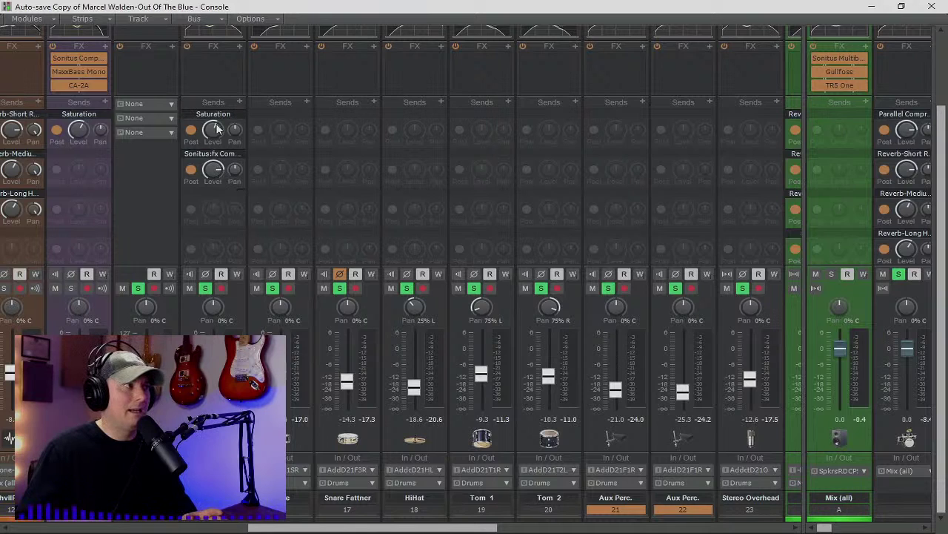
{"action": "mouse_move", "coordinate": [218, 129]}
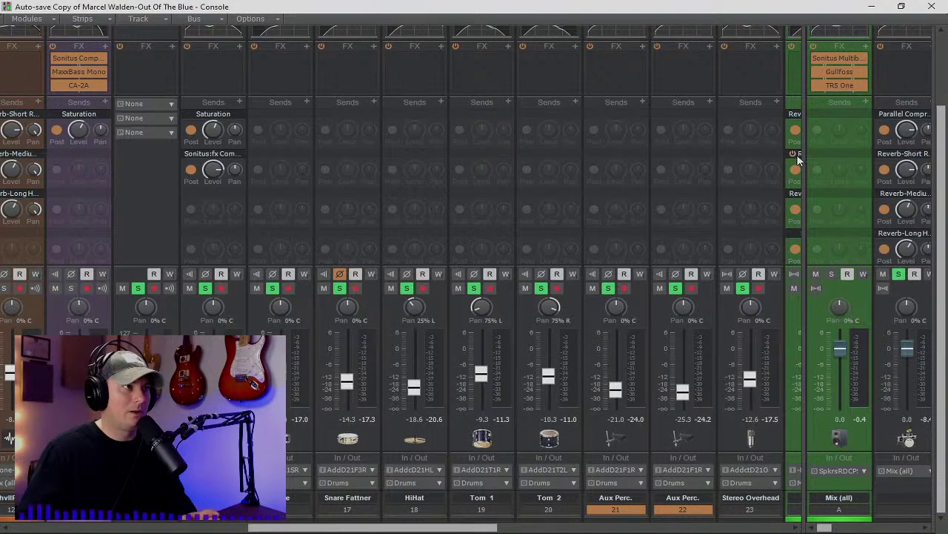
Collapse the ProChannels of the Drums and Parallel Compression buses and play the soloed drums with all drum strips in view.
{"action": "left_click_drag", "start_coordinate": [803, 156], "coordinate": [627, 168]}
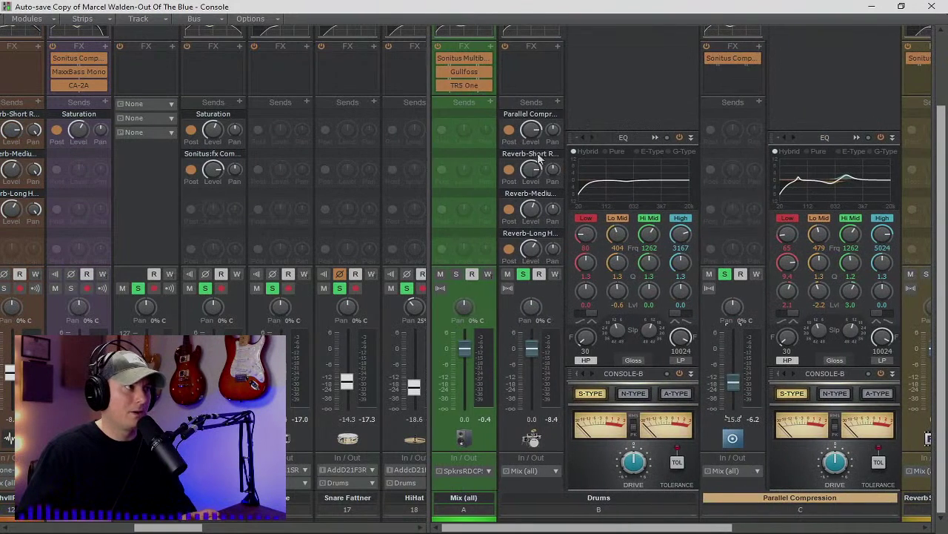
{"action": "scroll", "coordinate": [631, 114], "scroll_direction": "up", "scroll_amount": 3}
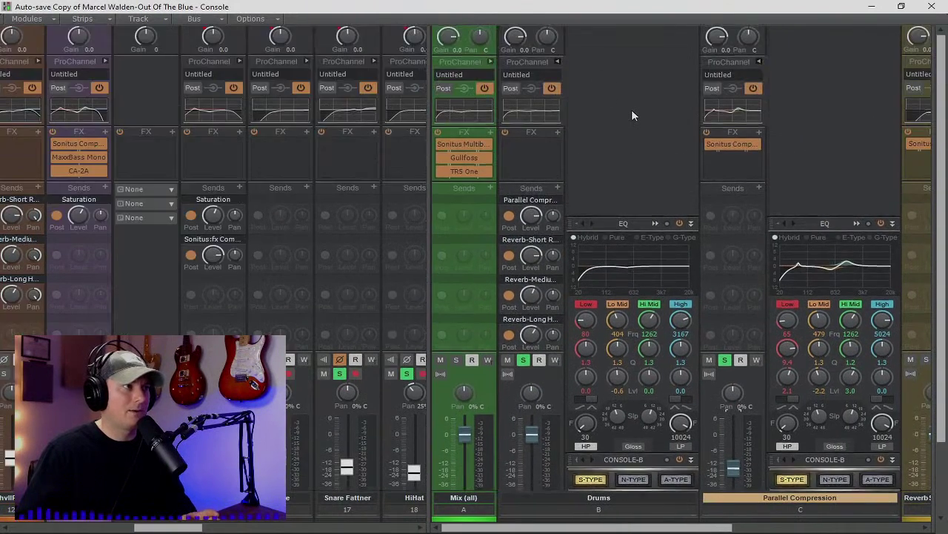
{"action": "left_click", "coordinate": [558, 63]}
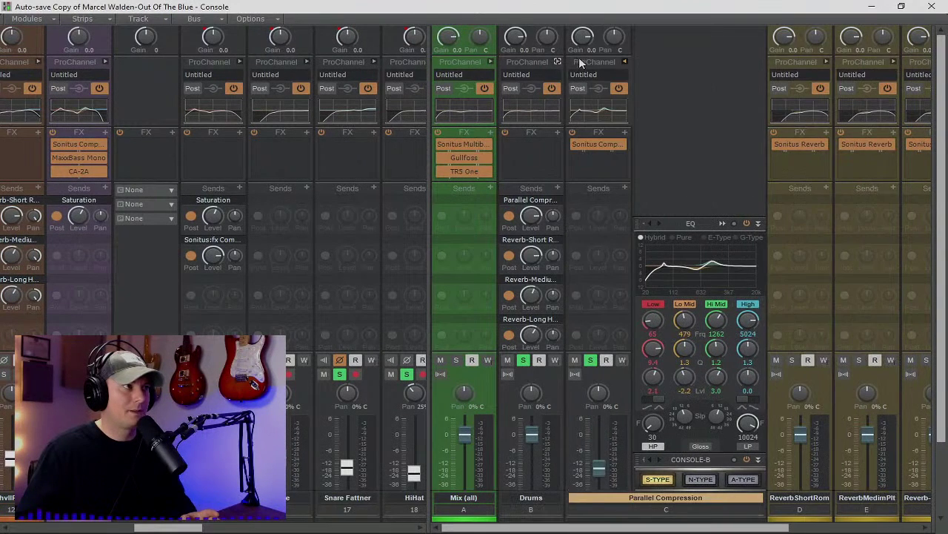
{"action": "left_click", "coordinate": [625, 61]}
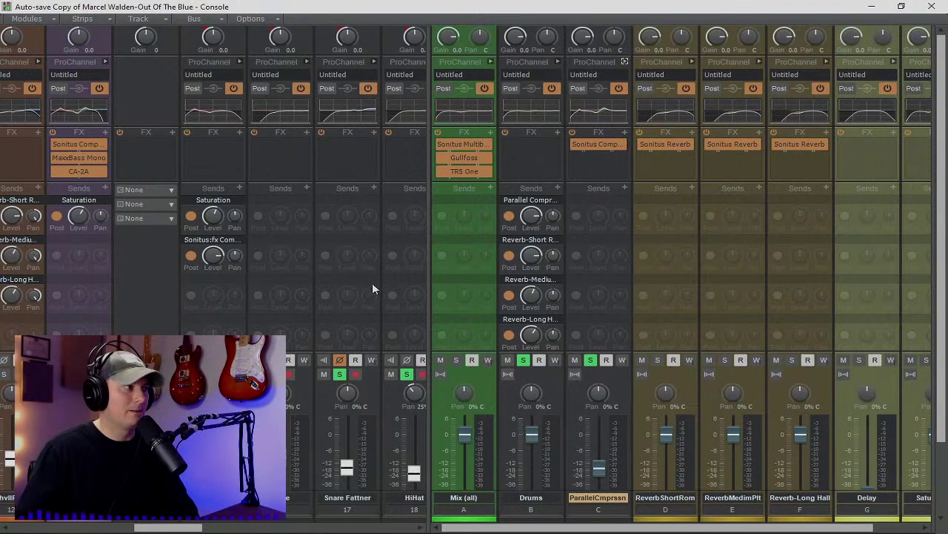
{"action": "key", "text": "space"}
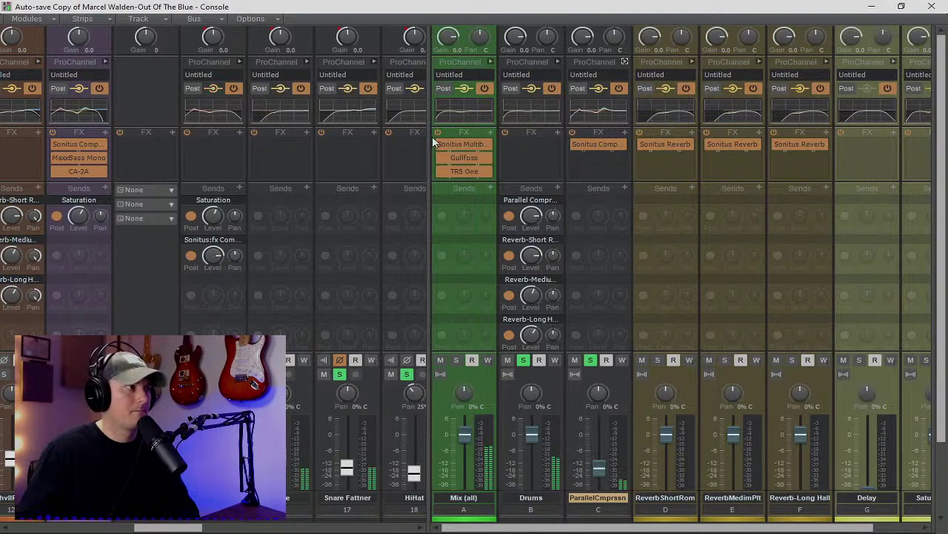
{"action": "left_click_drag", "start_coordinate": [429, 133], "coordinate": [784, 134]}
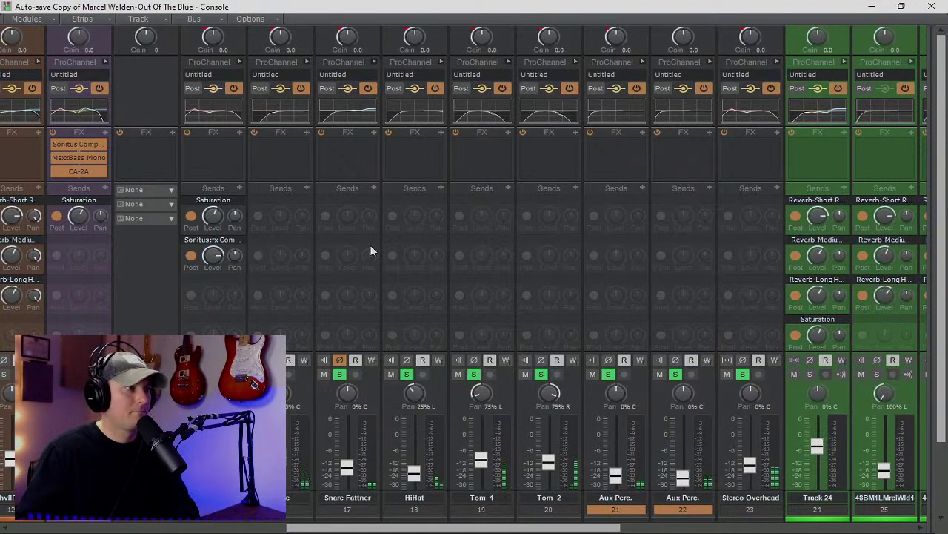
Solo the Bass Guitar track with the drums, bypass its Sonitus Compressor and play them together.
{"action": "left_click_drag", "start_coordinate": [509, 527], "coordinate": [387, 528]}
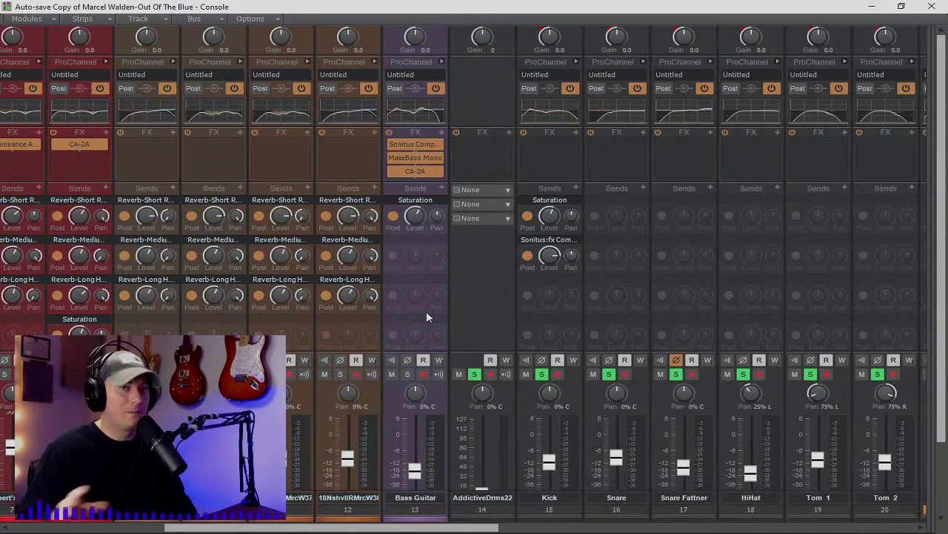
{"action": "left_click", "coordinate": [407, 374]}
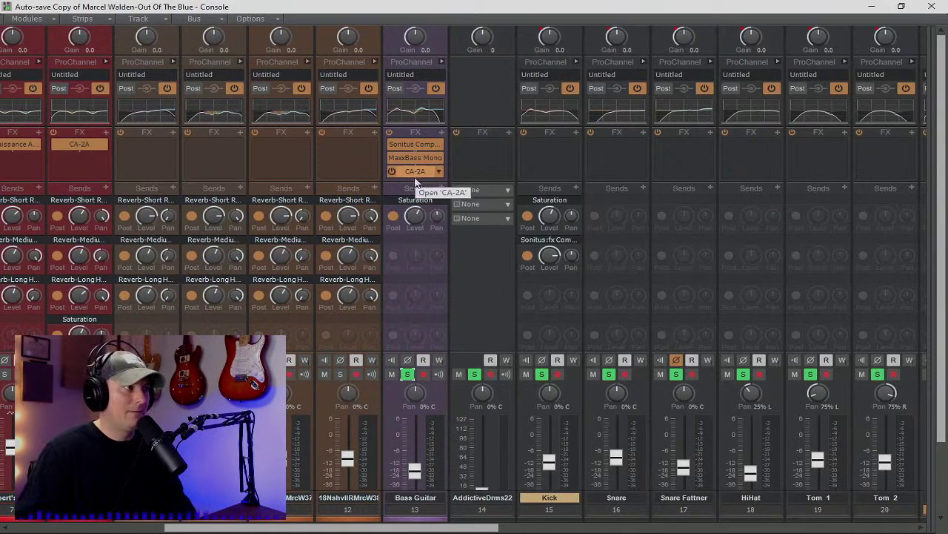
{"action": "left_click", "coordinate": [393, 146]}
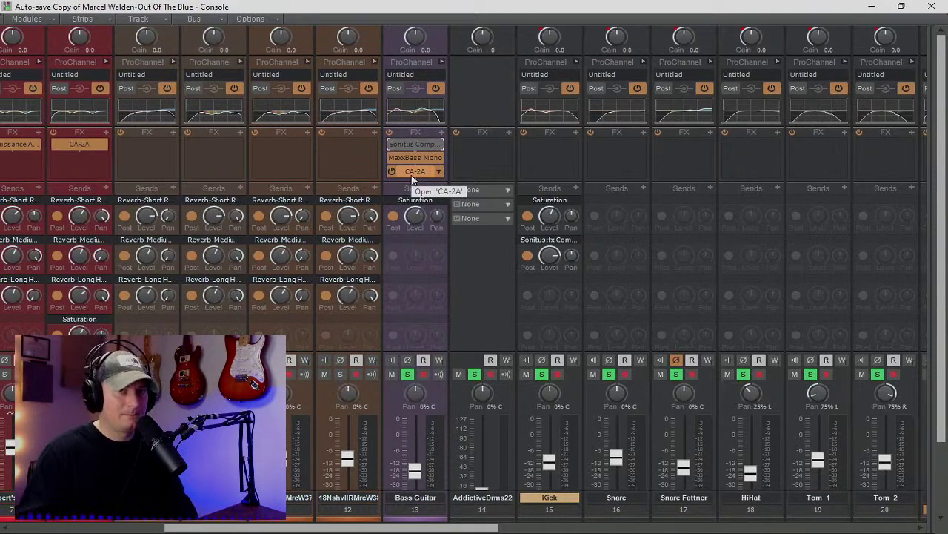
{"action": "key", "text": "space"}
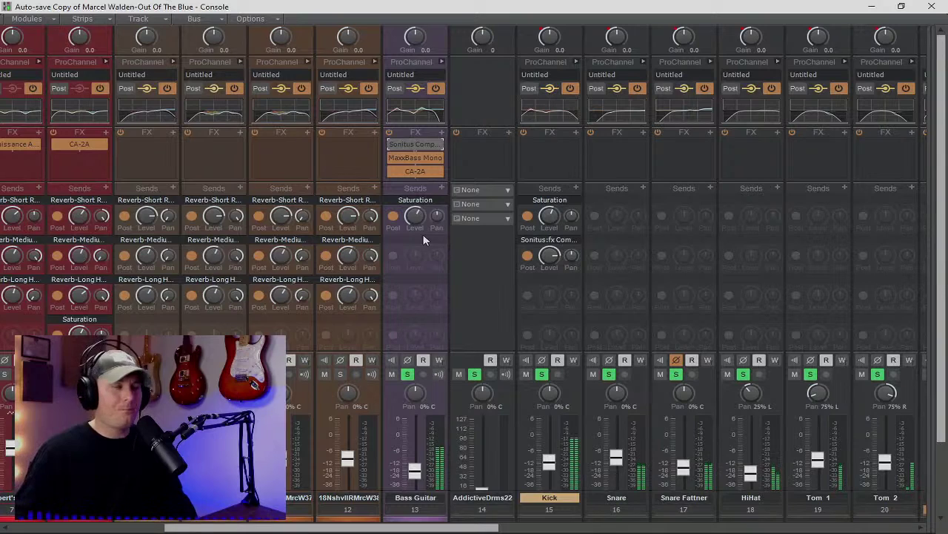
Re-enable the Bass Guitar's Sonitus Compressor, dismiss the audio engine dropout notice and play the bass with the drums.
{"action": "key", "text": "space"}
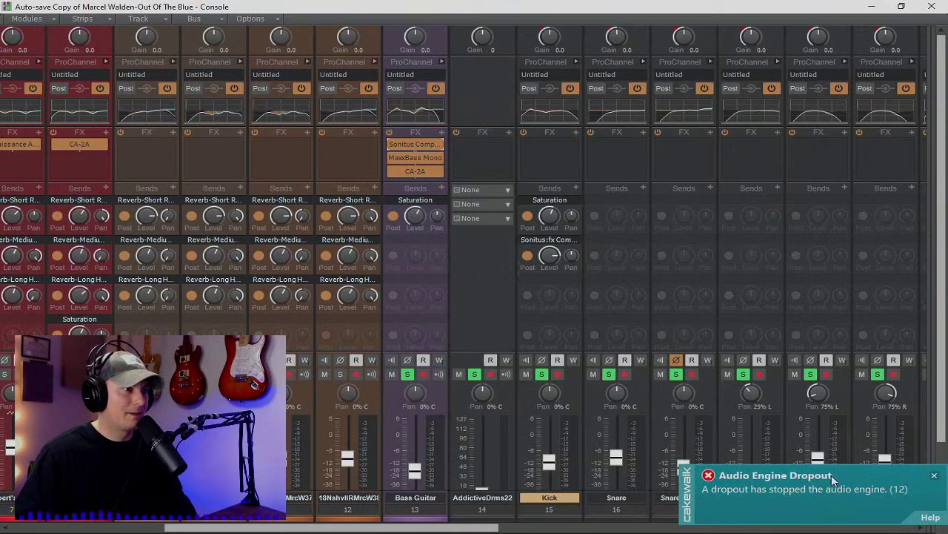
{"action": "left_click", "coordinate": [932, 475]}
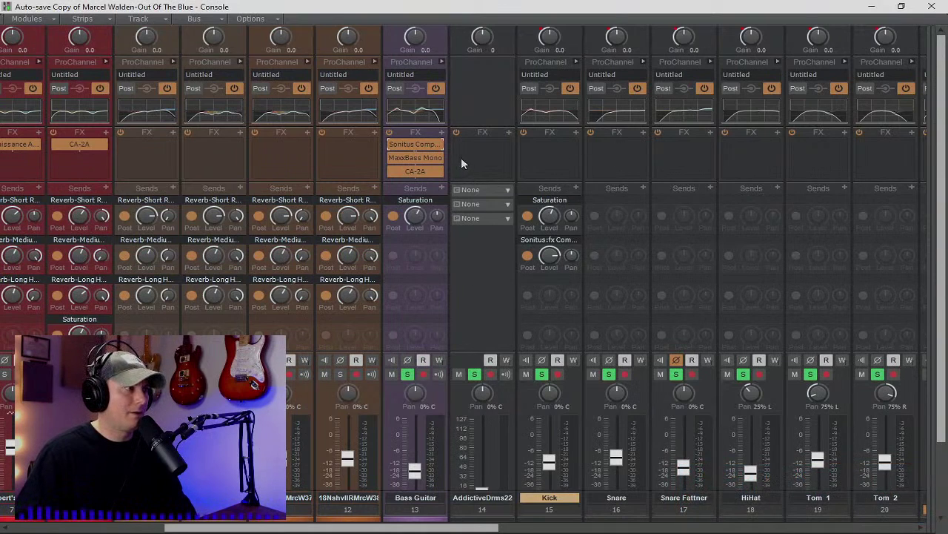
{"action": "key", "text": "space"}
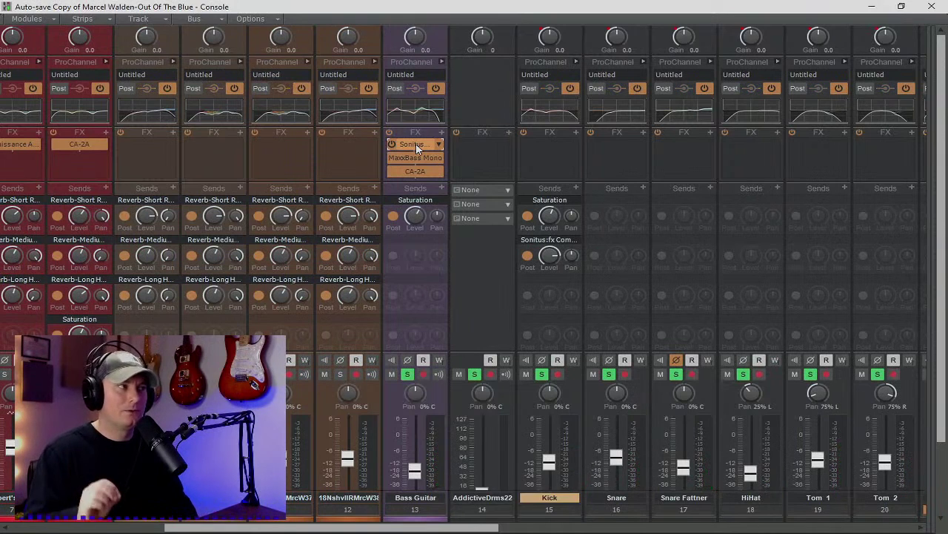
Open the Bass Guitar's Sonitus Compressor clear of the drum strips and check the destination of the Kick's compressor send.
{"action": "double_click", "coordinate": [417, 149]}
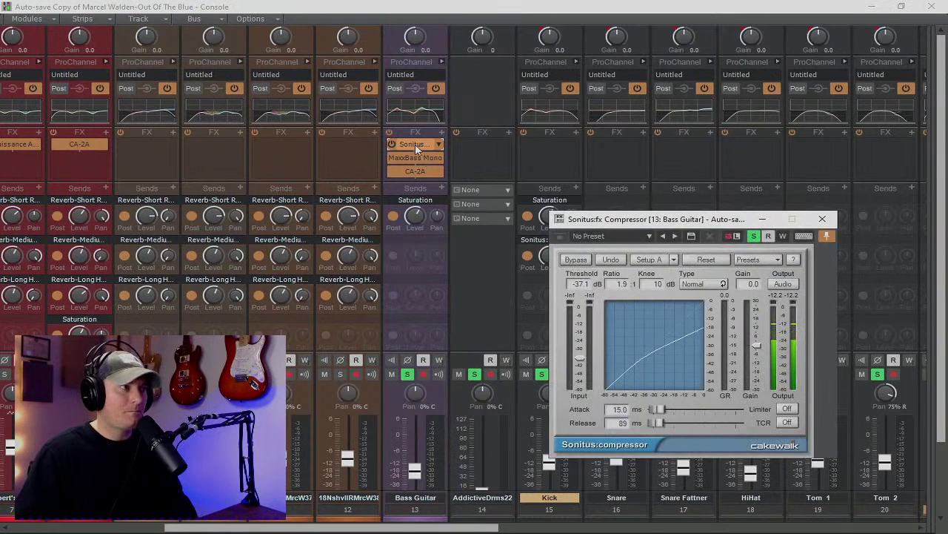
{"action": "left_click_drag", "start_coordinate": [645, 220], "coordinate": [194, 70]}
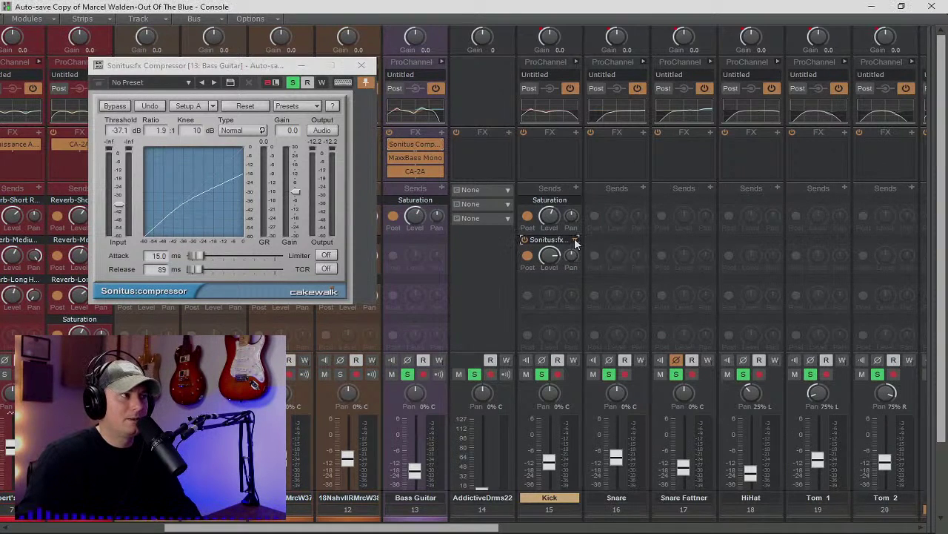
{"action": "left_click", "coordinate": [575, 241]}
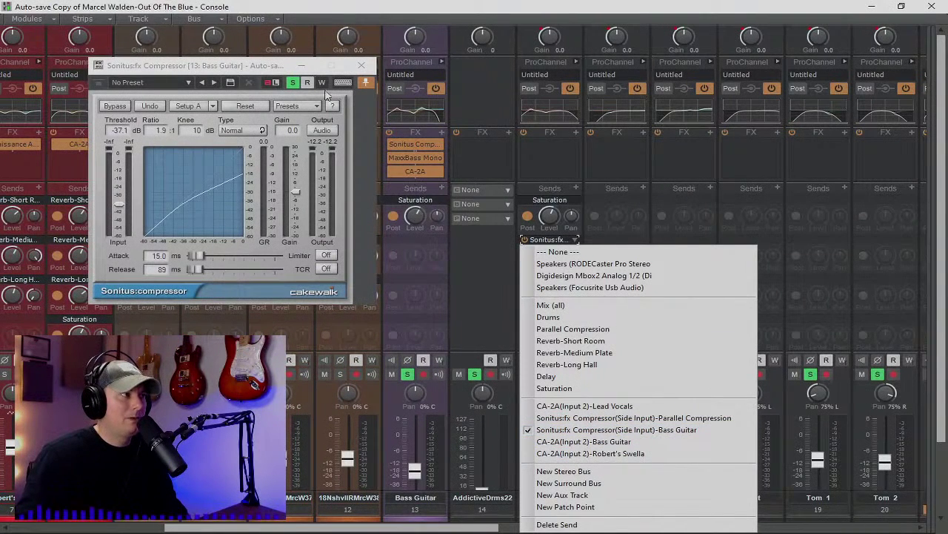
{"action": "left_click", "coordinate": [258, 68]}
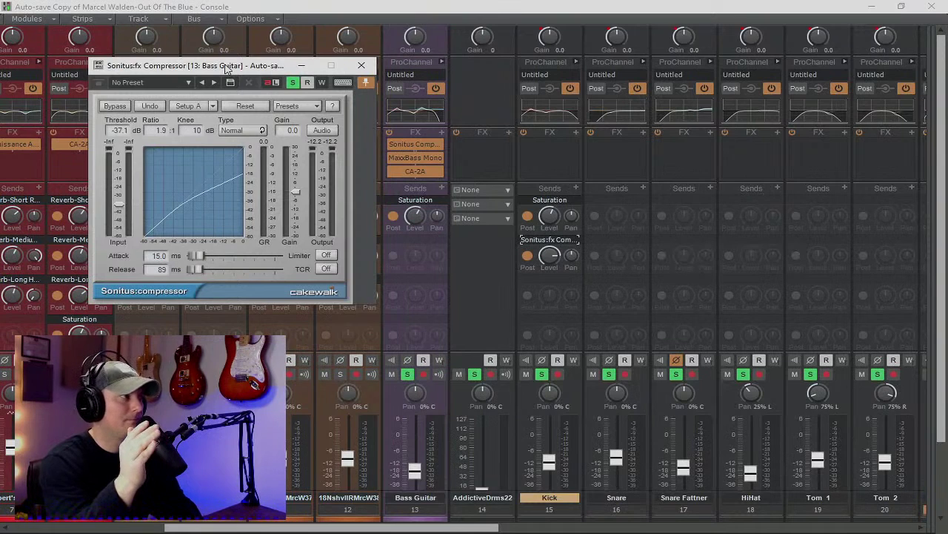
Set the Bass Guitar compressor's ratio to 4.5:1 during playback and audition its sidechain output before returning to Audio.
{"action": "key", "text": "space"}
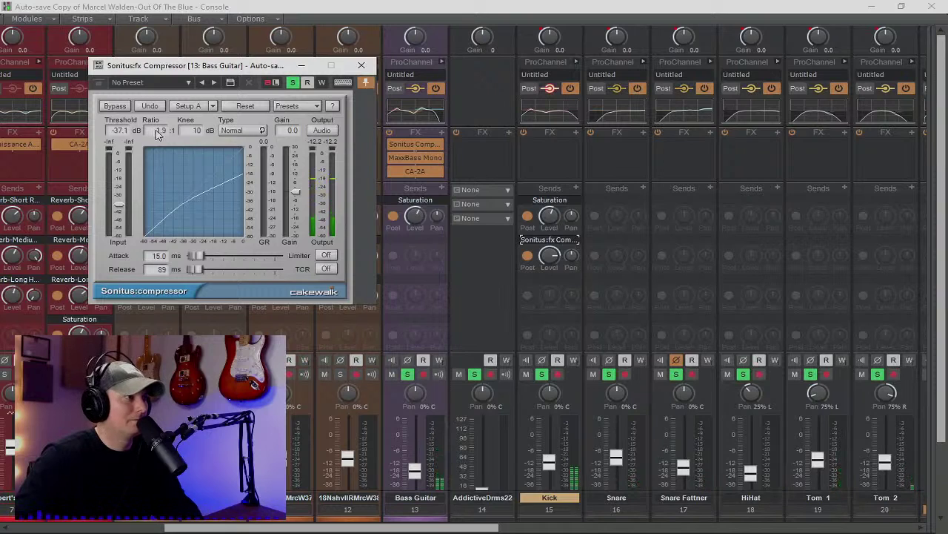
{"action": "scroll", "coordinate": [155, 132], "scroll_direction": "up", "scroll_amount": 5}
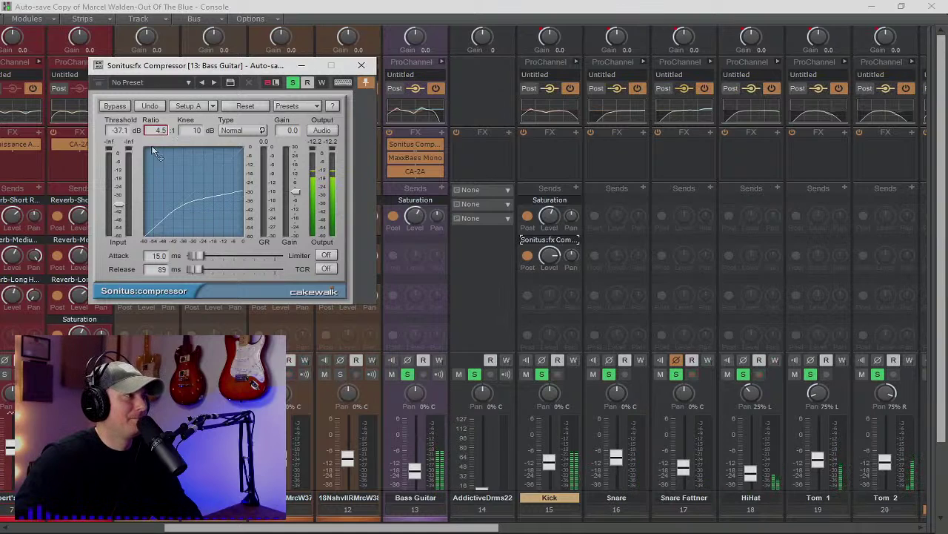
{"action": "left_click", "coordinate": [321, 130]}
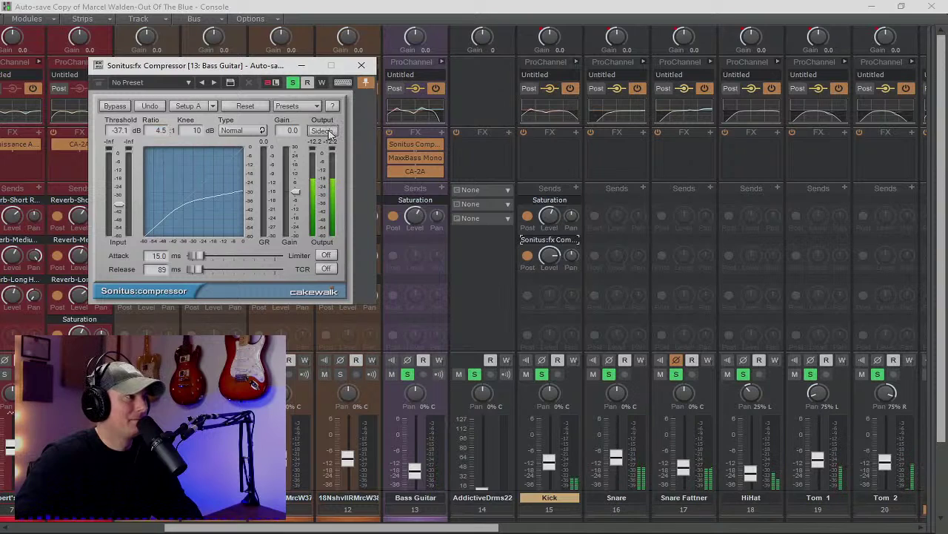
{"action": "left_click", "coordinate": [326, 131]}
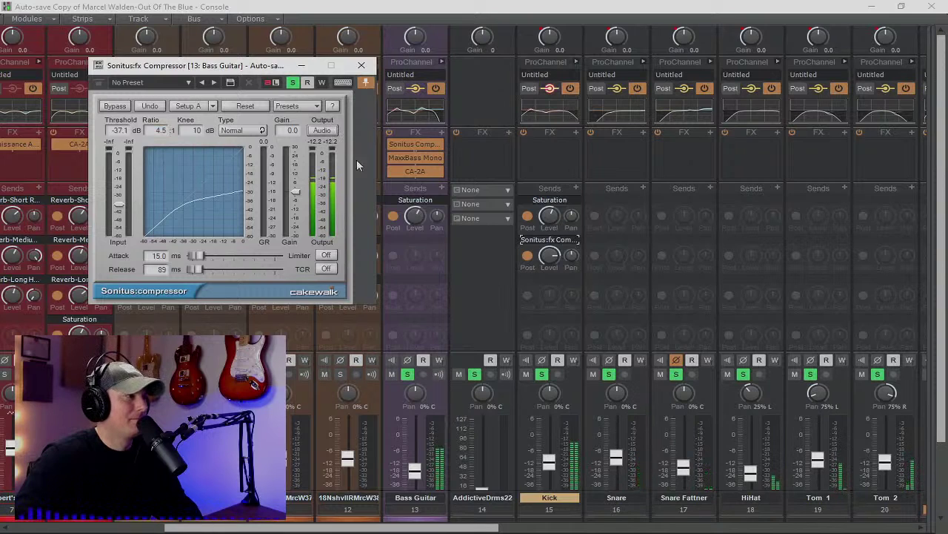
Reselect Sonitus:fx Compressor(Side Input)-Bass Guitar for the Kick's send and reopen the Bass Guitar's compressor to check its response.
{"action": "left_click", "coordinate": [572, 240]}
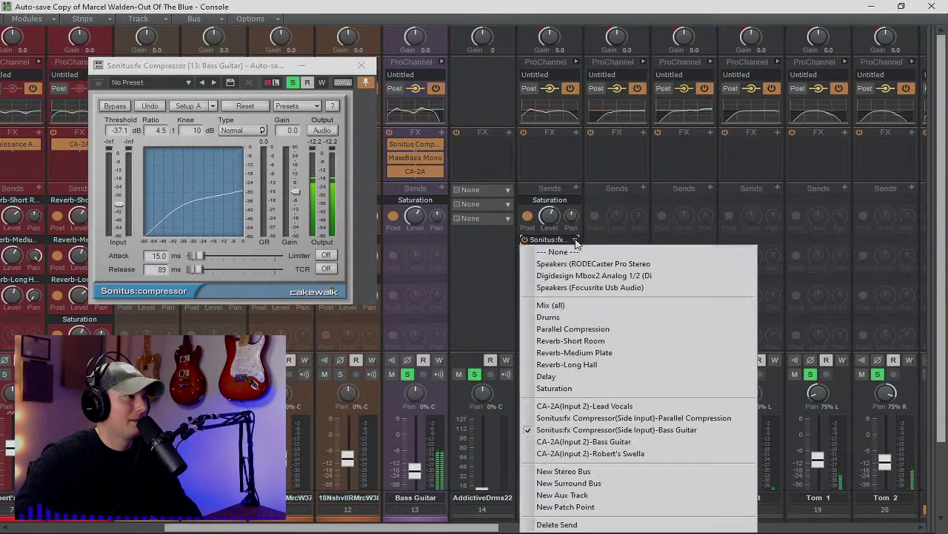
{"action": "left_click", "coordinate": [608, 432]}
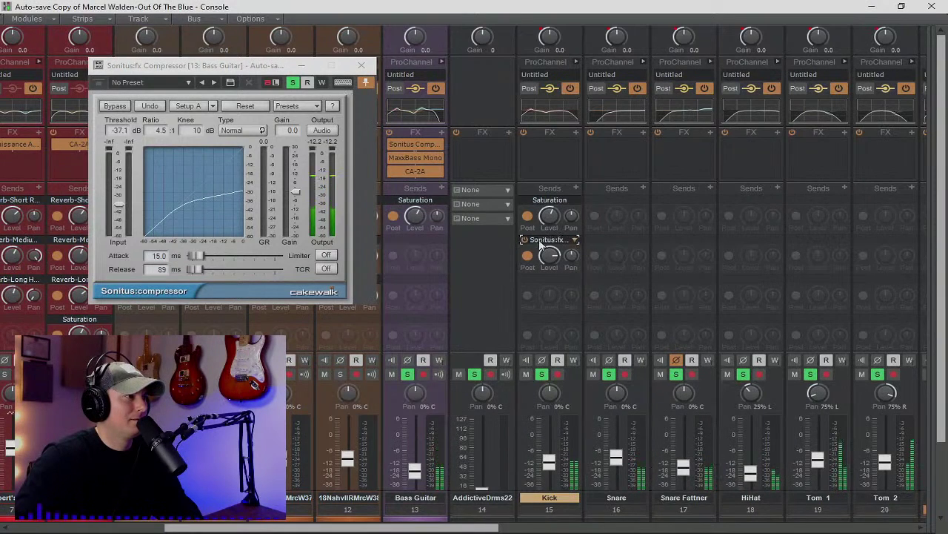
{"action": "double_click", "coordinate": [417, 147]}
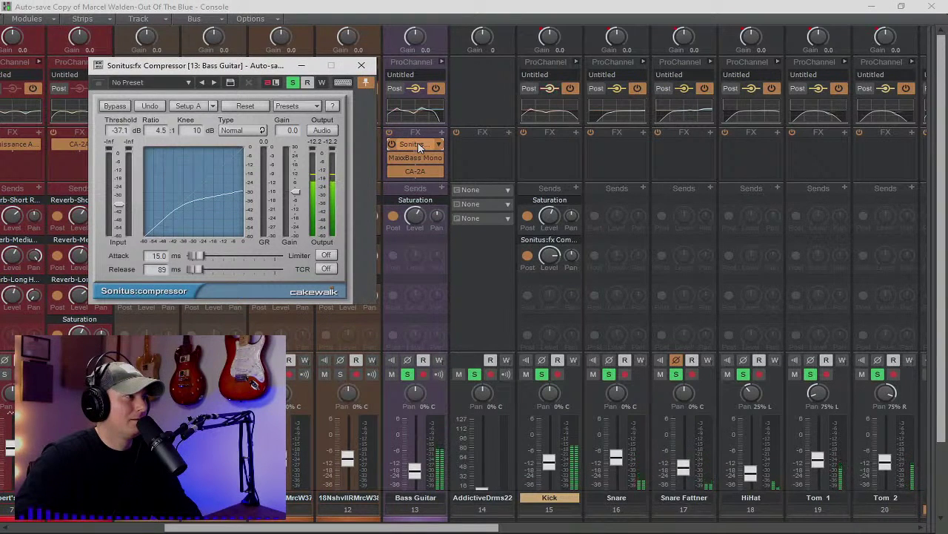
{"action": "left_click", "coordinate": [361, 66]}
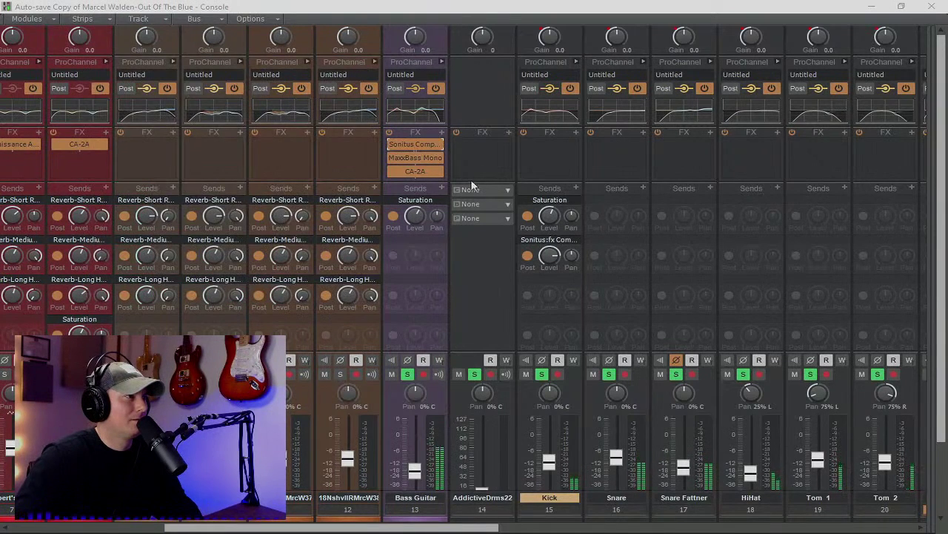
{"action": "double_click", "coordinate": [417, 146]}
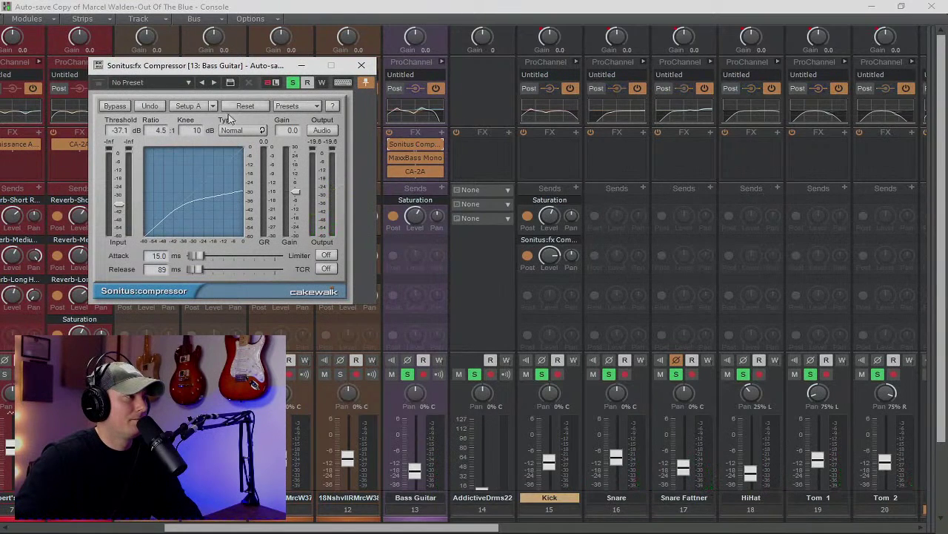
{"action": "left_click", "coordinate": [361, 65]}
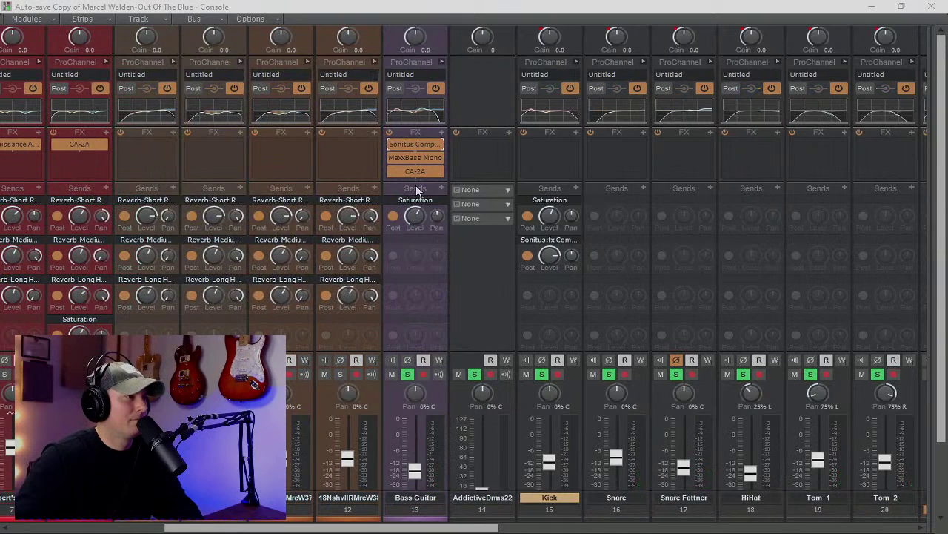
{"action": "left_click", "coordinate": [438, 145]}
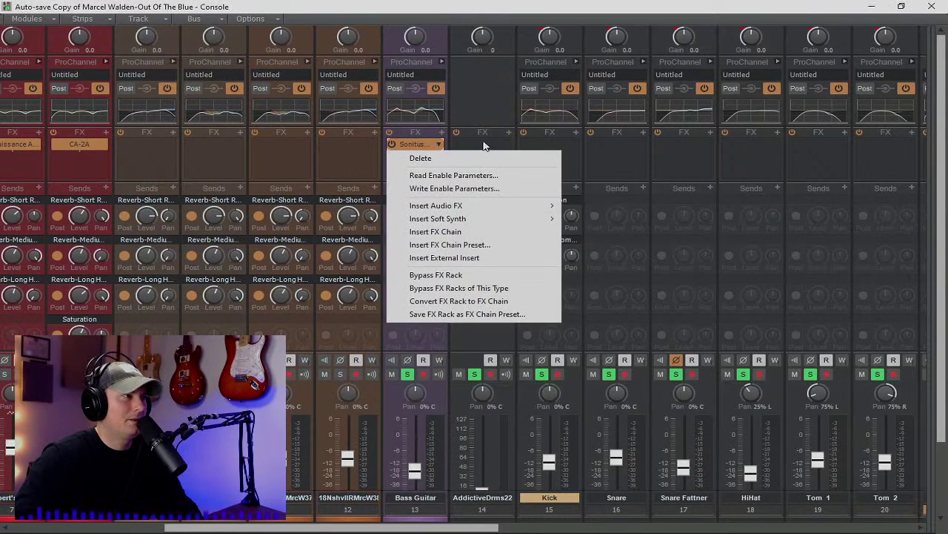
{"action": "left_click", "coordinate": [364, 166]}
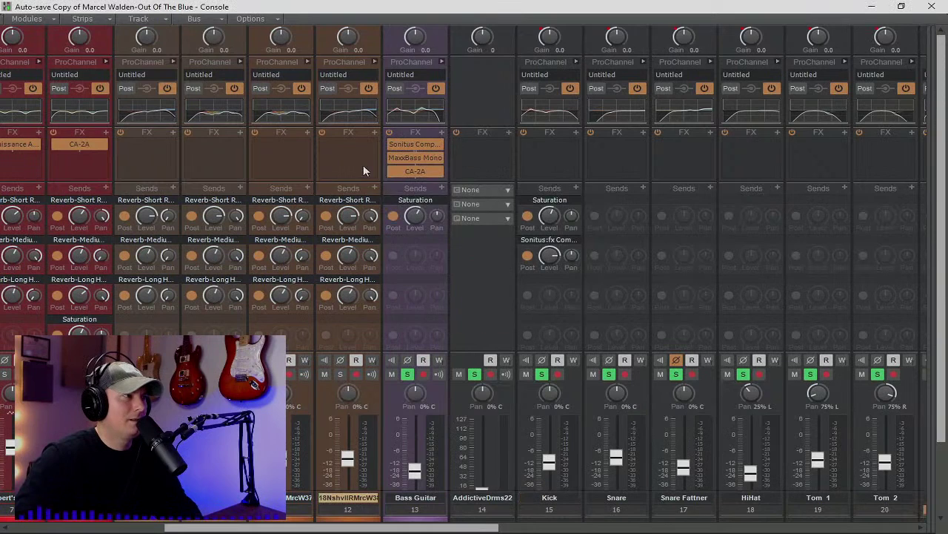
Compare the Bass Guitar compressor's response during playback with the Kick's Sonitus:fx Compressor send off and on again.
{"action": "left_click", "coordinate": [576, 241]}
{"action": "left_click", "coordinate": [523, 208]}
{"action": "left_click", "coordinate": [528, 239]}
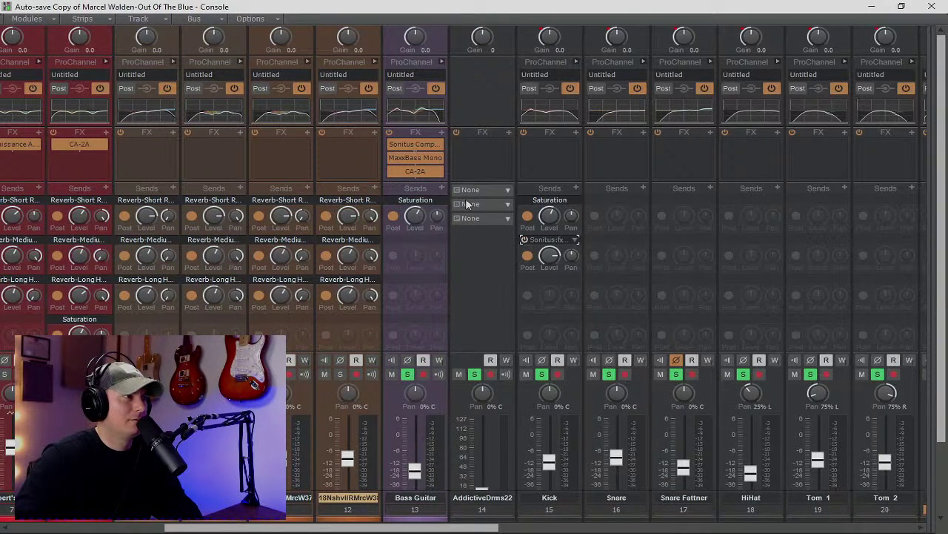
{"action": "double_click", "coordinate": [414, 144]}
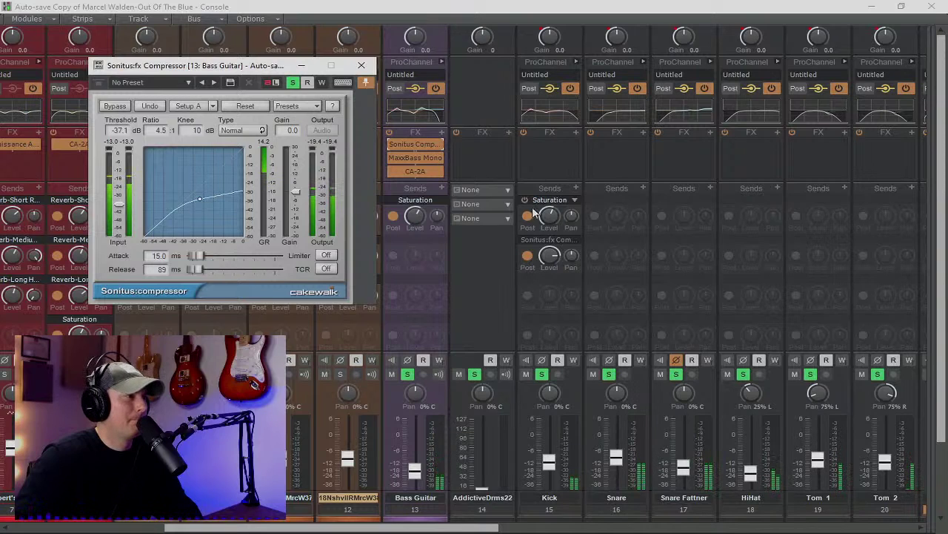
{"action": "left_click", "coordinate": [527, 241]}
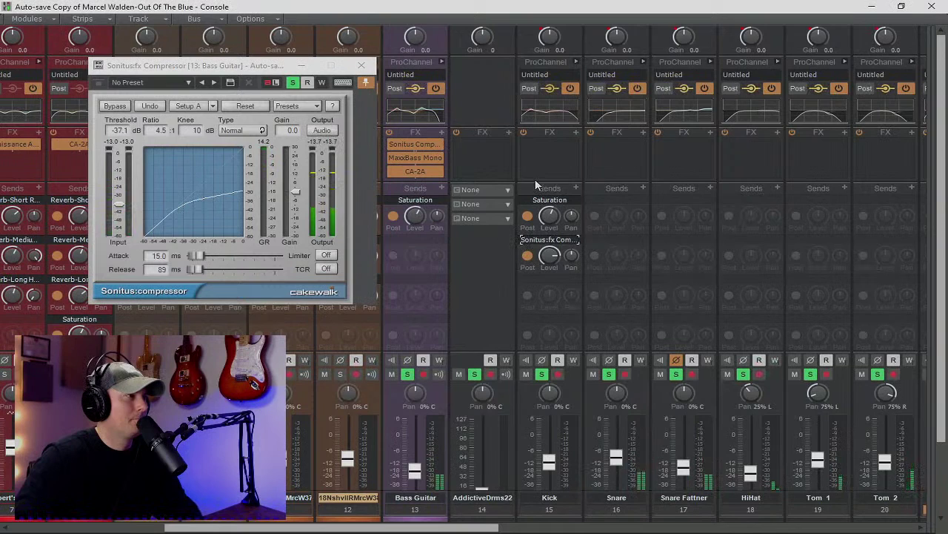
Route the Kick's compressor send to Sonitus:fx Compressor(Side Input)-Parallel Compression and play the tracks to compare.
{"action": "left_click", "coordinate": [574, 241]}
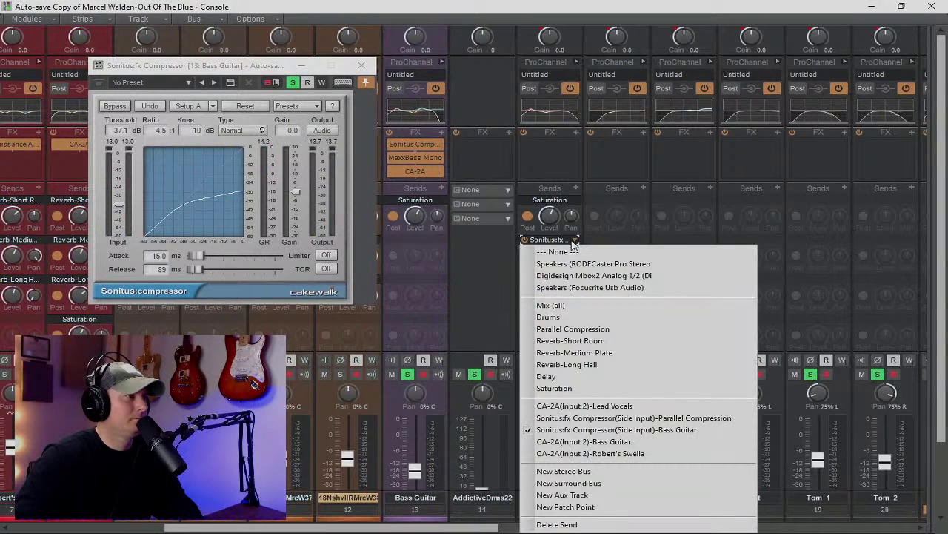
{"action": "left_click", "coordinate": [596, 418]}
{"action": "key", "text": "space"}
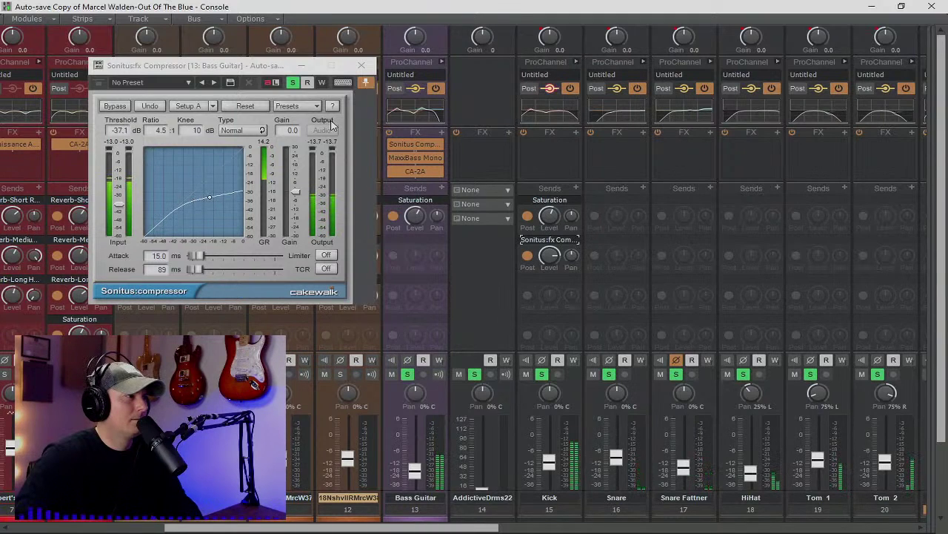
{"action": "key", "text": "space"}
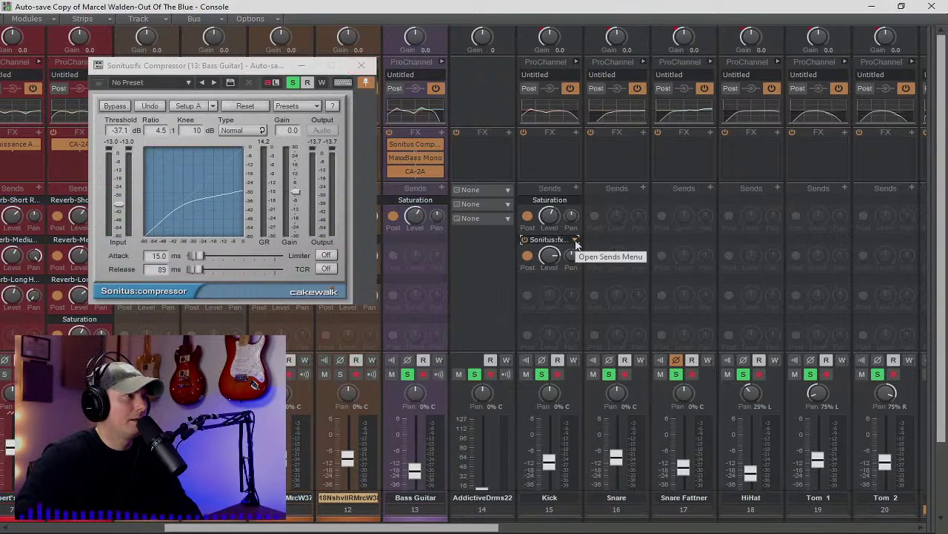
Move the Sonitus Compressor from the Bass Guitar to the Kick's FX rack and delete the Kick's compressor send.
{"action": "left_click_drag", "start_coordinate": [411, 145], "coordinate": [541, 147]}
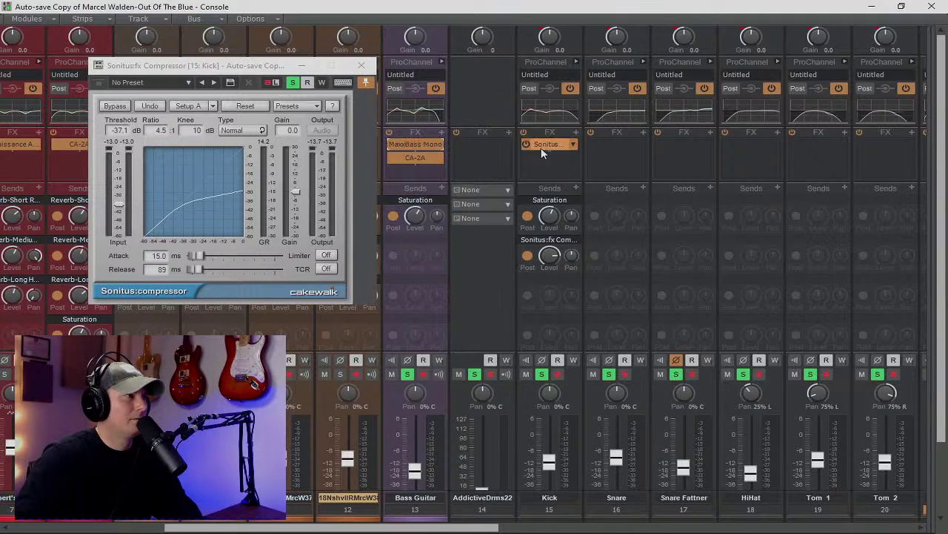
{"action": "left_click", "coordinate": [575, 239]}
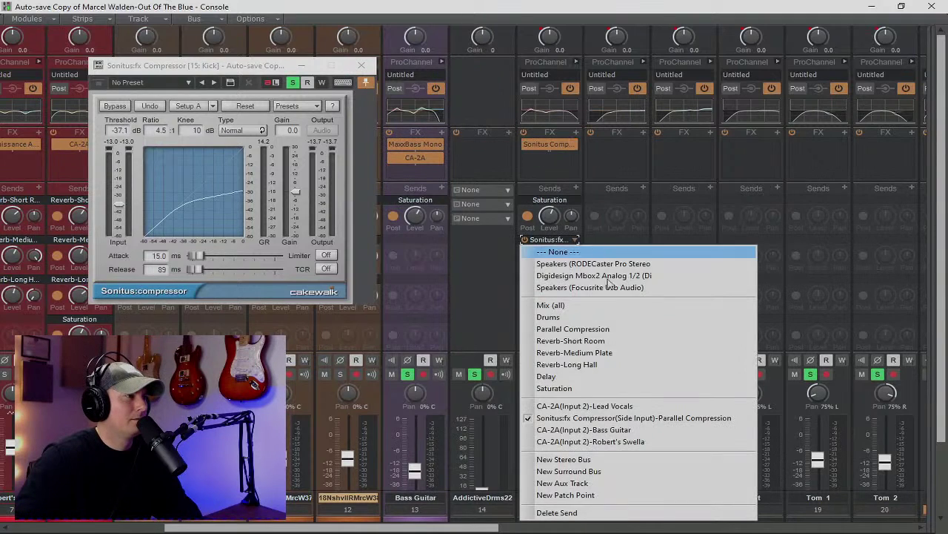
{"action": "left_click", "coordinate": [555, 513]}
Add a Bass Guitar send to Sonitus:fx Compressor(Side Input)-Kick and play with the Kick's compressor open.
{"action": "left_click", "coordinate": [442, 189]}
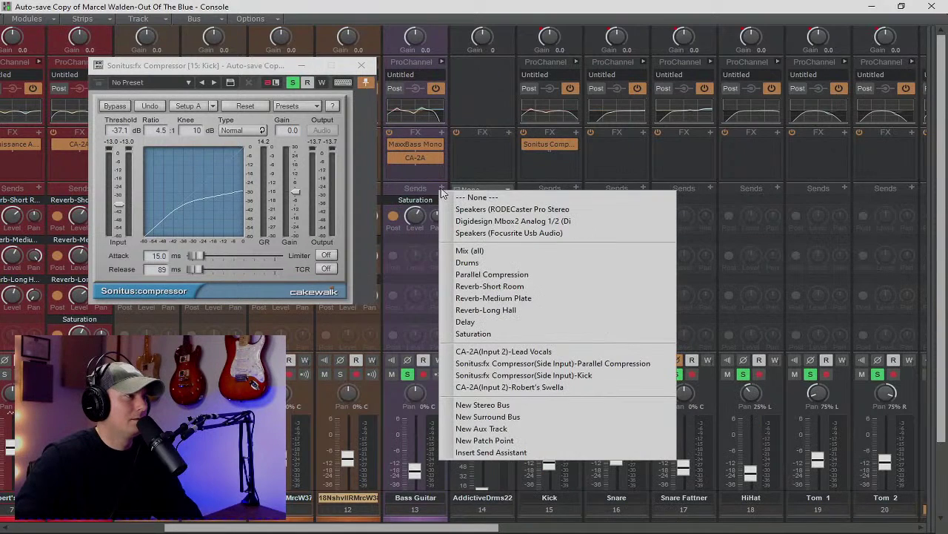
{"action": "left_click", "coordinate": [530, 375]}
{"action": "double_click", "coordinate": [552, 146]}
{"action": "key", "text": "space"}
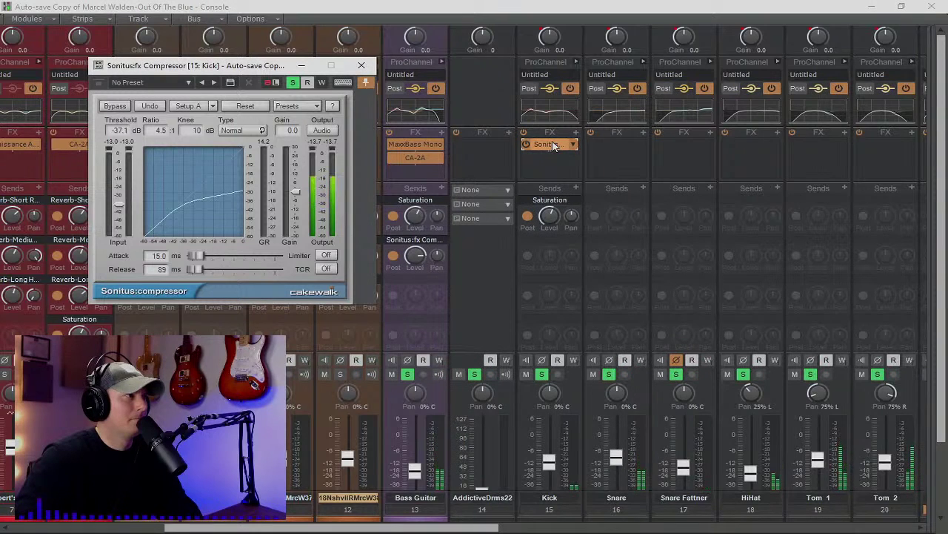
Move the Sonitus Compressor back to the end of the Bass Guitar's FX rack, send the Kick to its side input and play.
{"action": "left_click", "coordinate": [550, 144]}
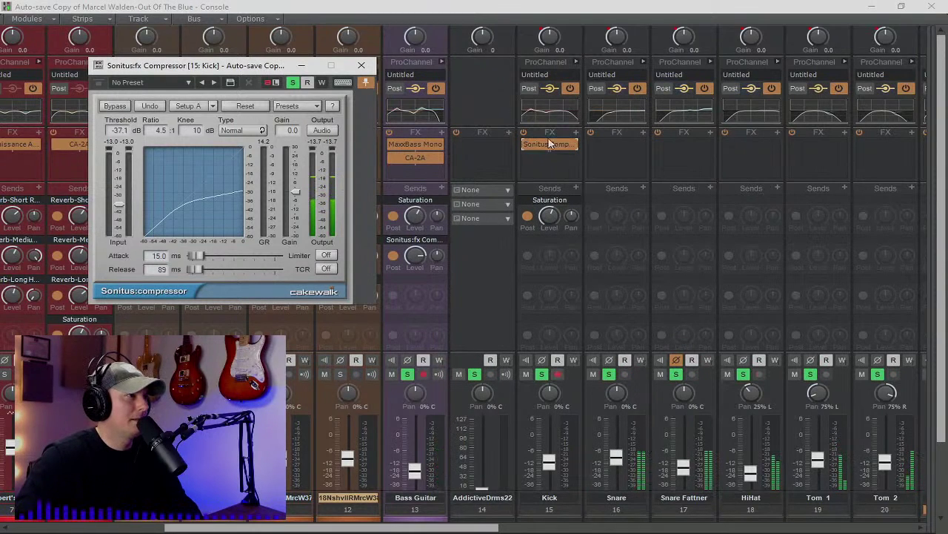
{"action": "left_click_drag", "start_coordinate": [550, 143], "coordinate": [431, 171]}
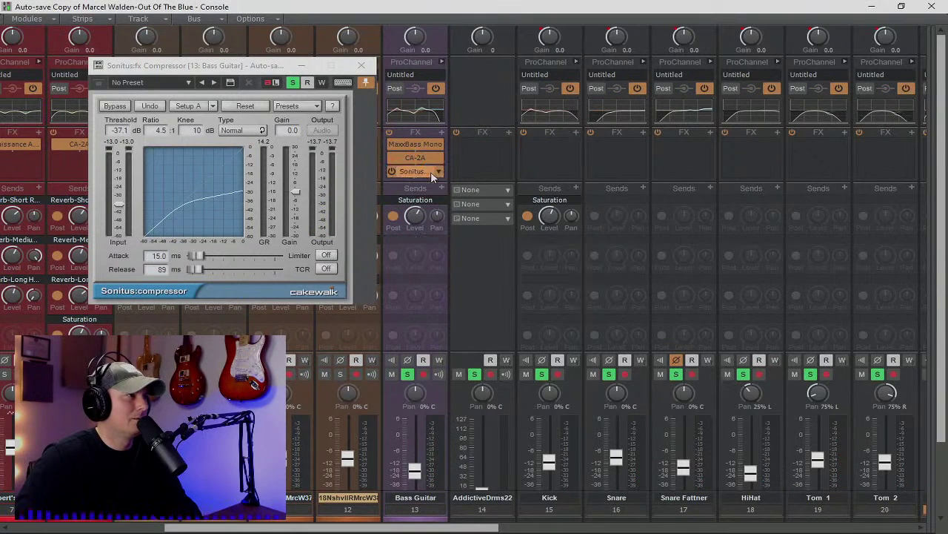
{"action": "left_click", "coordinate": [576, 189]}
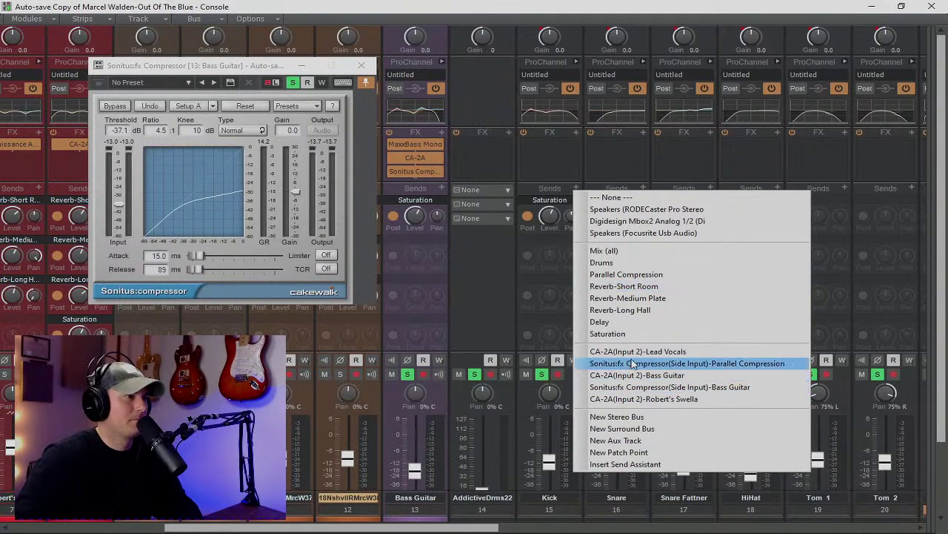
{"action": "left_click", "coordinate": [646, 387]}
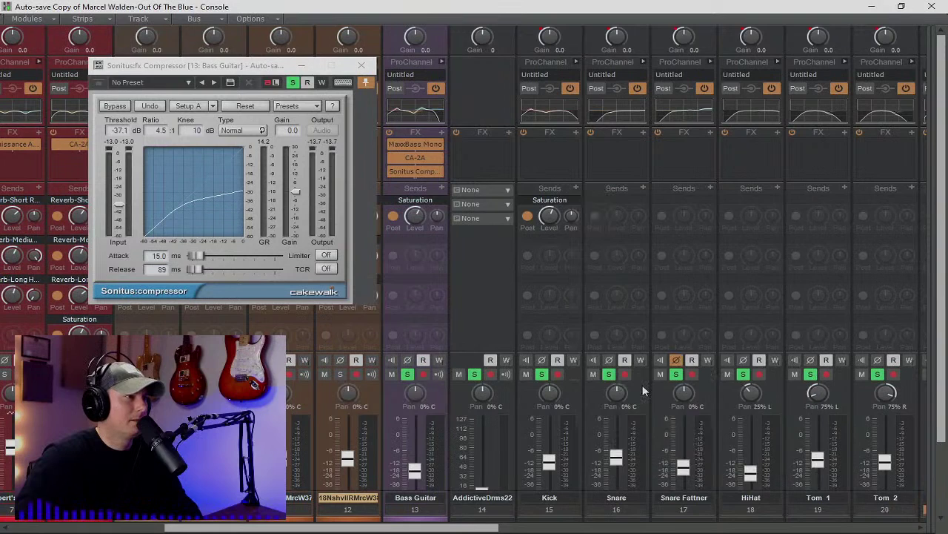
{"action": "key", "text": "space"}
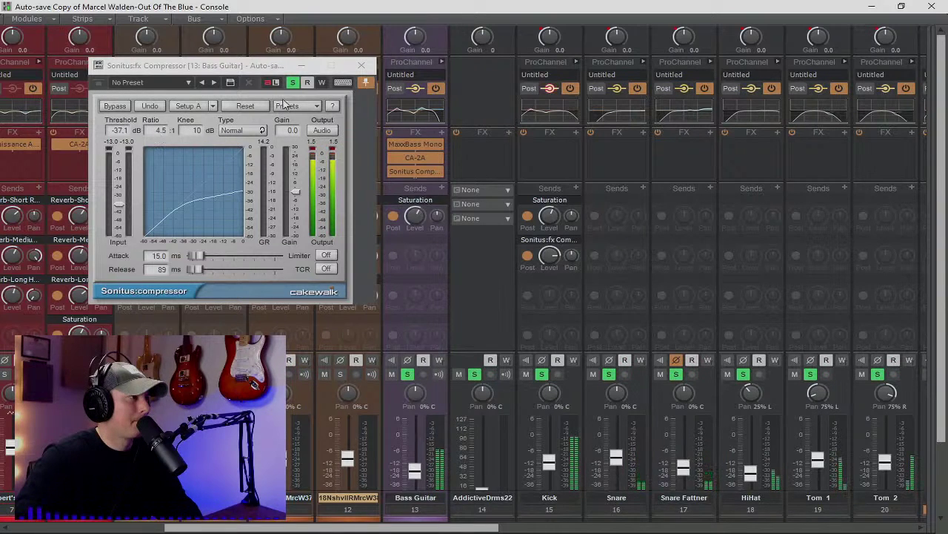
{"action": "key", "text": "space"}
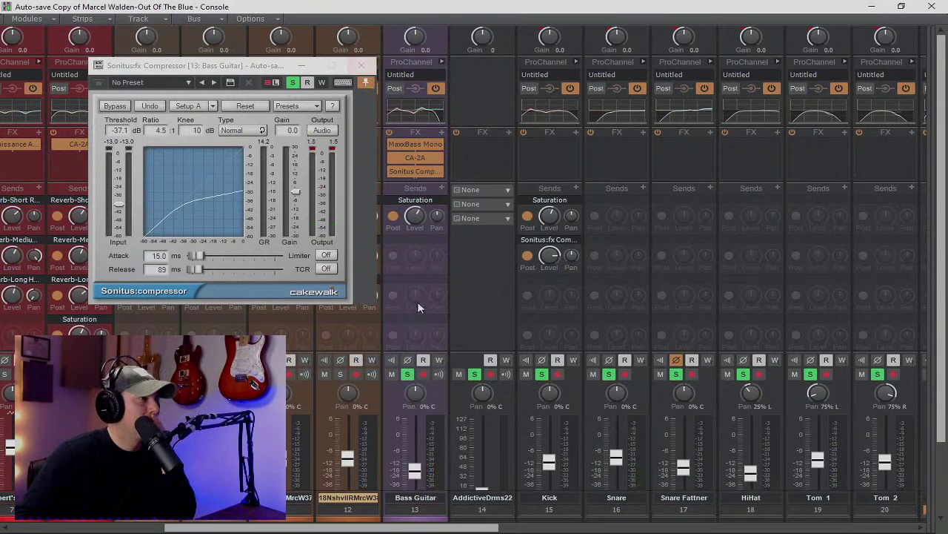
Turn off the solo on the Bass Guitar and clear the solos on all remaining tracks.
{"action": "left_click", "coordinate": [407, 376]}
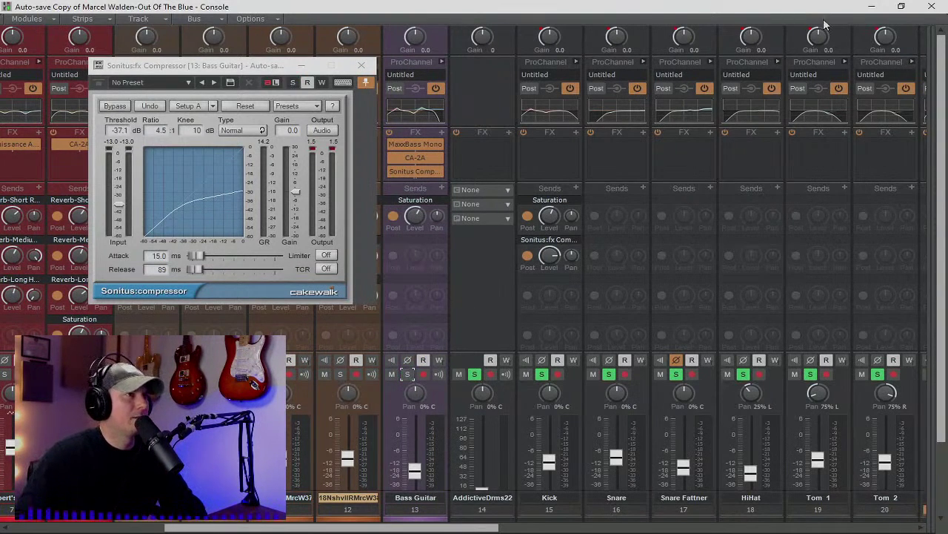
{"action": "left_click", "coordinate": [871, 6]}
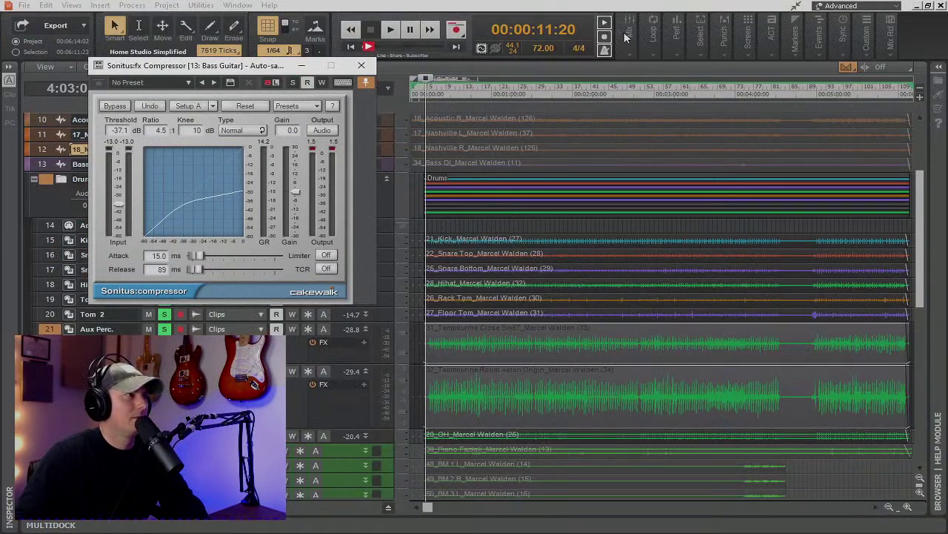
{"action": "mouse_move", "coordinate": [628, 33]}
{"action": "left_click", "coordinate": [616, 70]}
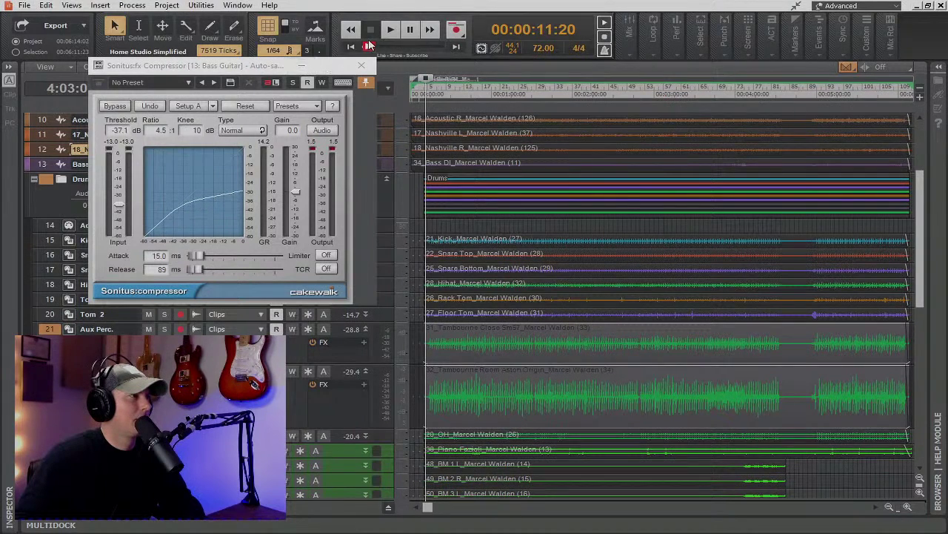
Play the full mix and set the ratio of the Bass Guitar's Sonitus Compressor to 2.6:1.
{"action": "left_click", "coordinate": [390, 29]}
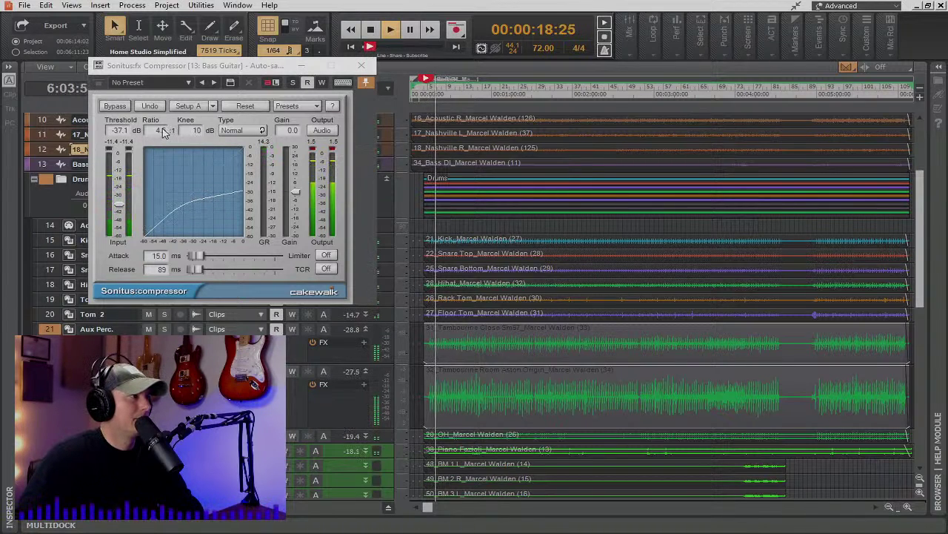
{"action": "scroll", "coordinate": [156, 134], "scroll_direction": "up", "scroll_amount": 5}
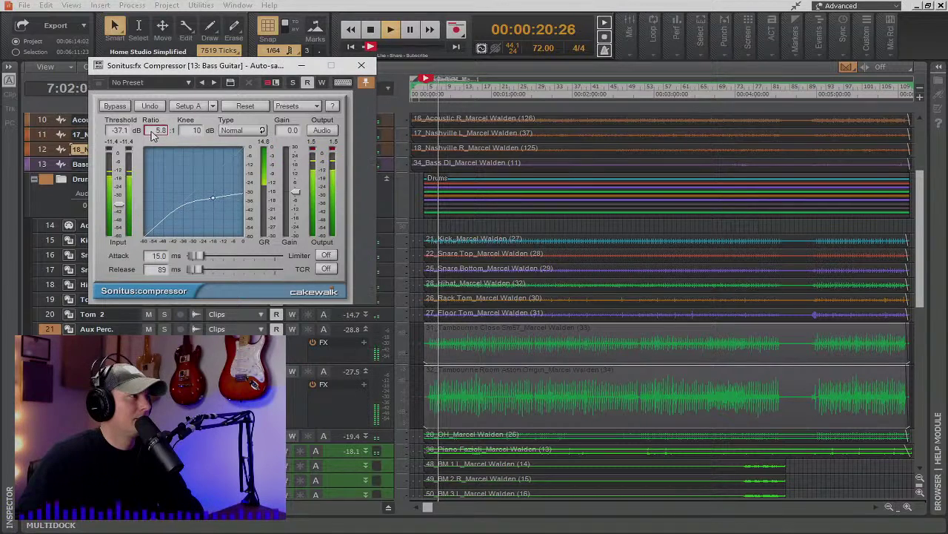
{"action": "left_click_drag", "start_coordinate": [148, 133], "coordinate": [174, 140]}
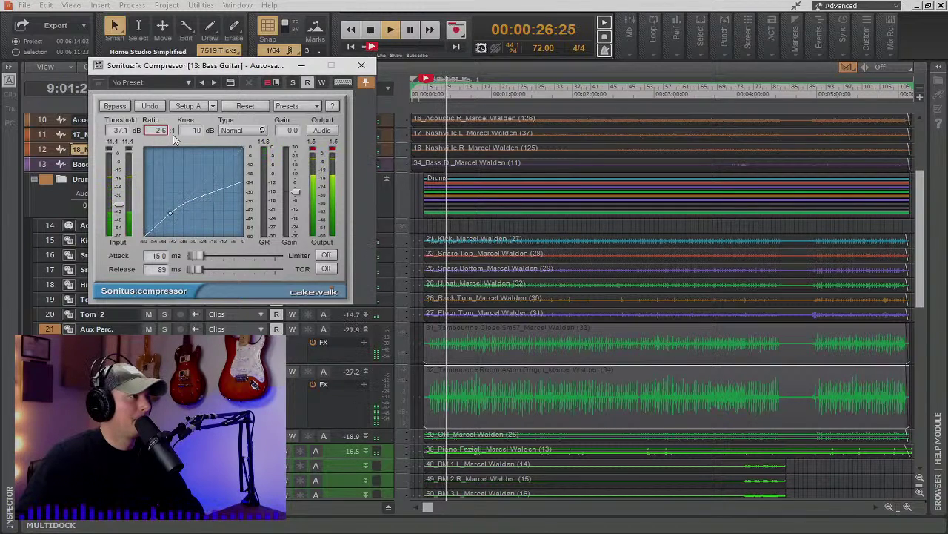
Solo the Bass Guitar and the Kick, play them, and reset the compressor's gain reduction peak reading.
{"action": "left_click", "coordinate": [294, 83]}
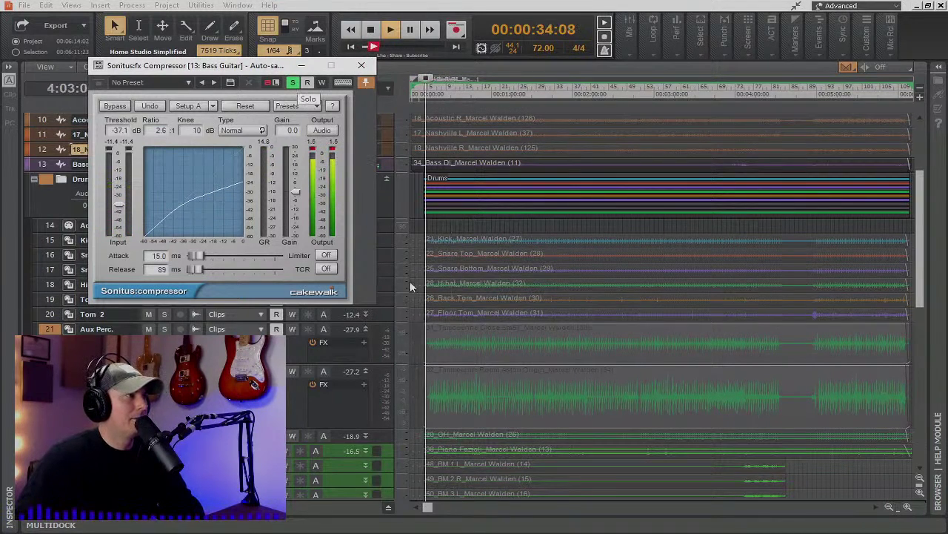
{"action": "key", "text": "space"}
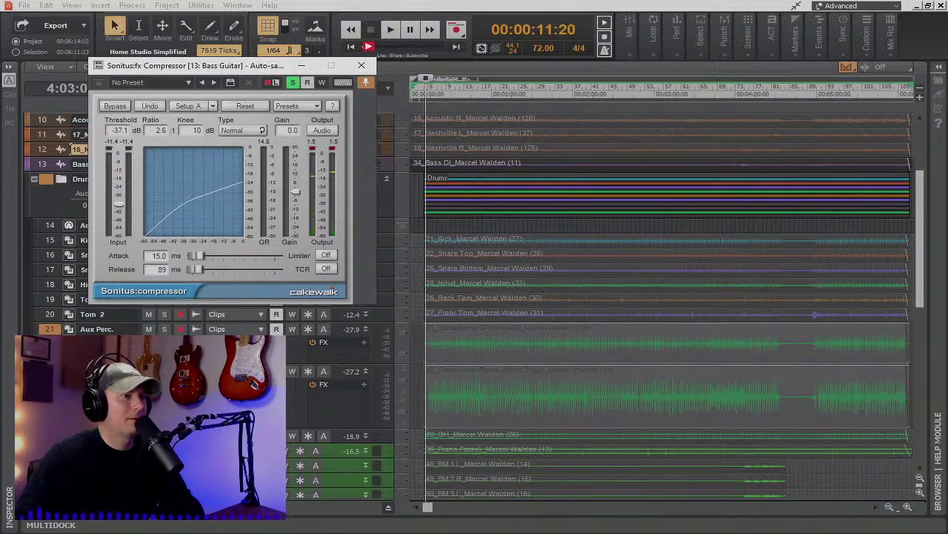
{"action": "key", "text": "alt+2"}
{"action": "left_click", "coordinate": [543, 374]}
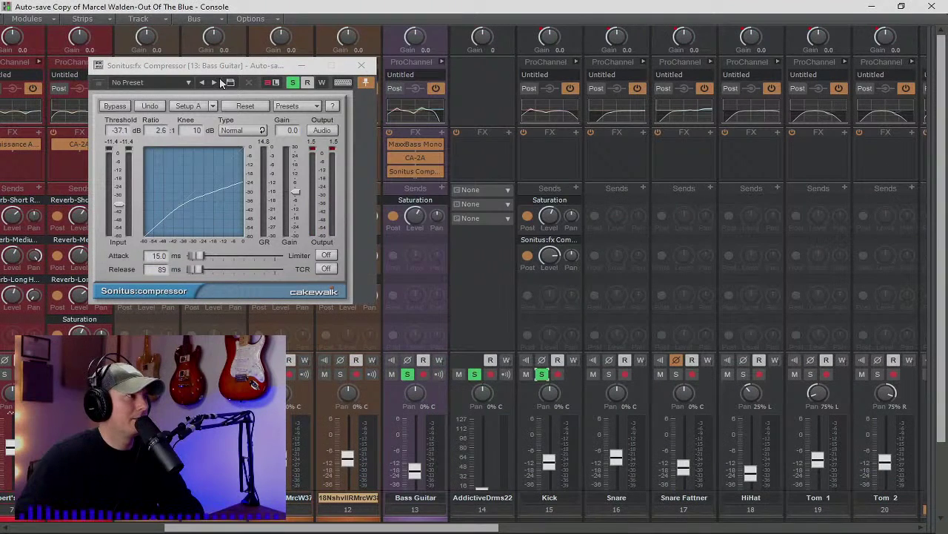
{"action": "key", "text": "space"}
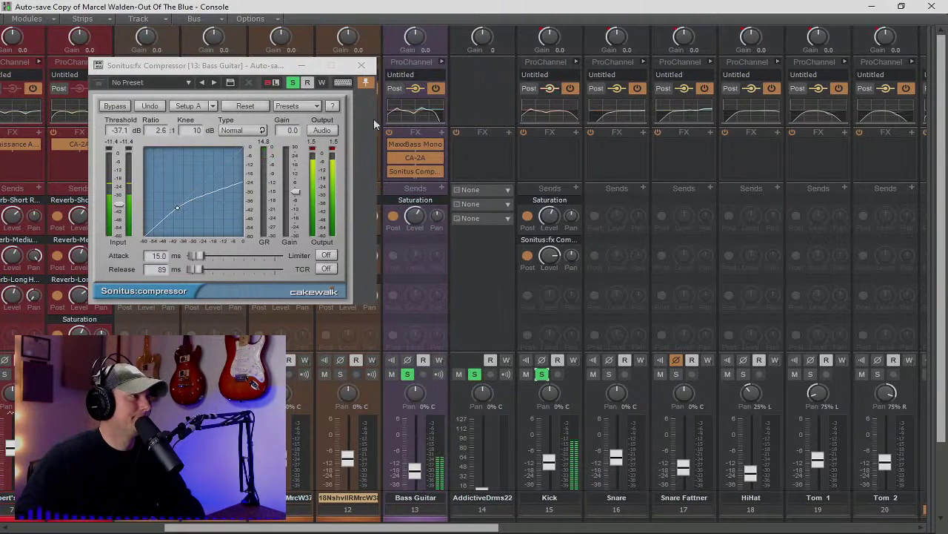
{"action": "left_click", "coordinate": [265, 143]}
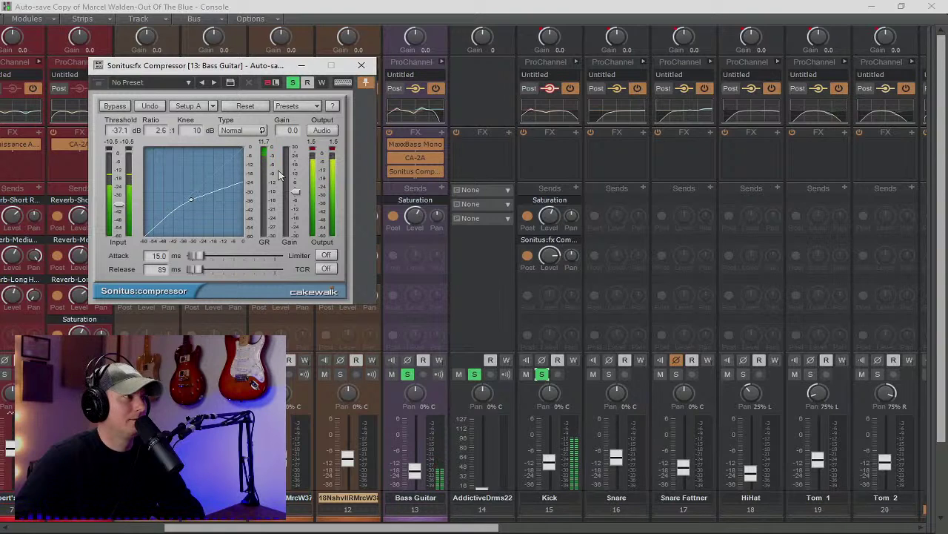
{"action": "key", "text": "space"}
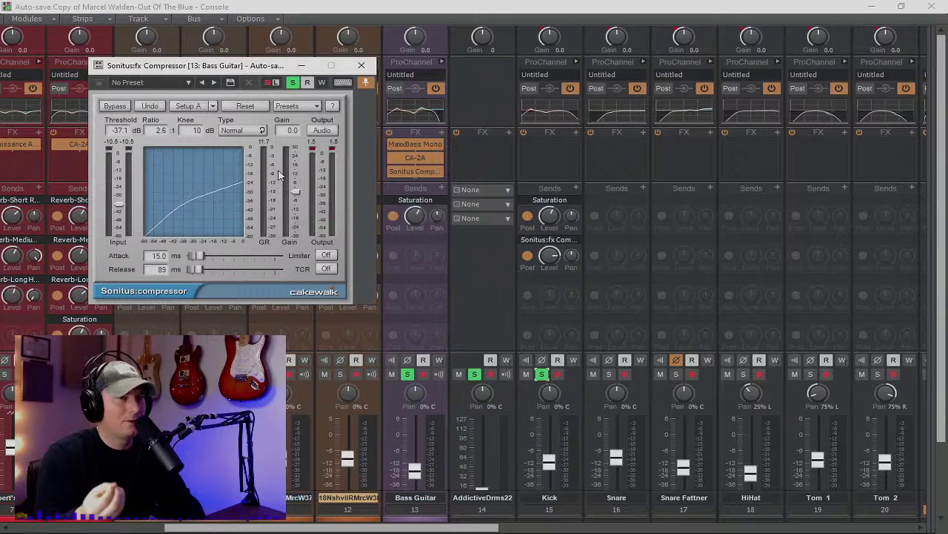
Move the Sonitus Compressor to the top of the Bass Guitar's FX rack, reopen it and play.
{"action": "left_click", "coordinate": [360, 66]}
{"action": "left_click_drag", "start_coordinate": [412, 174], "coordinate": [427, 144]}
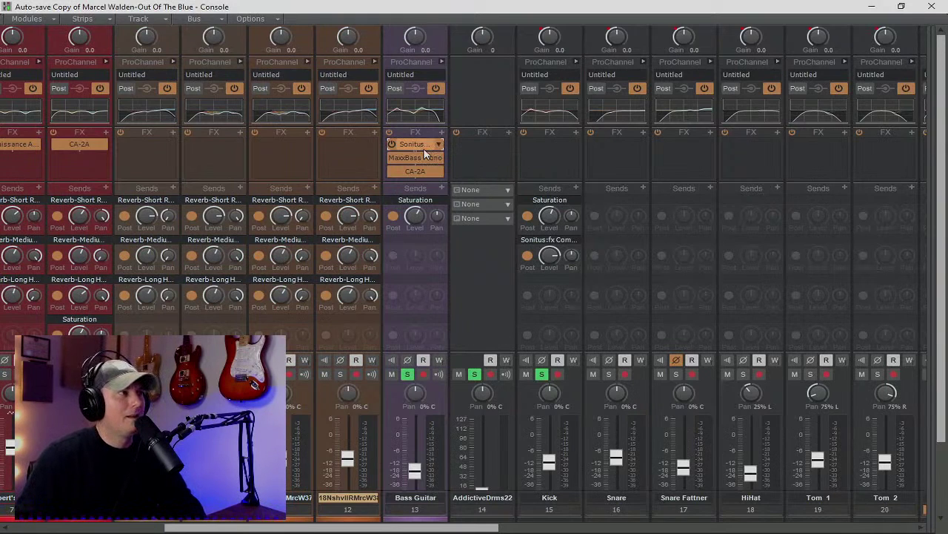
{"action": "double_click", "coordinate": [423, 147]}
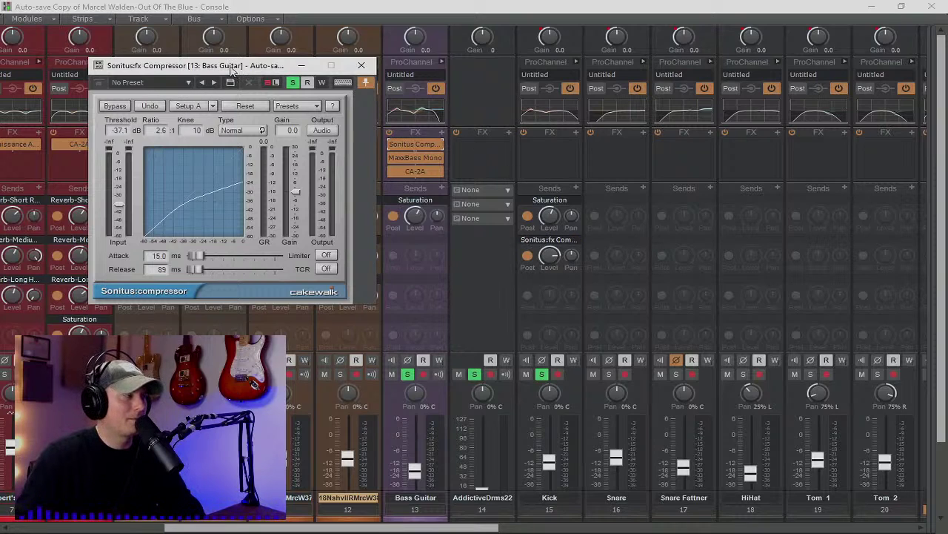
{"action": "key", "text": "space"}
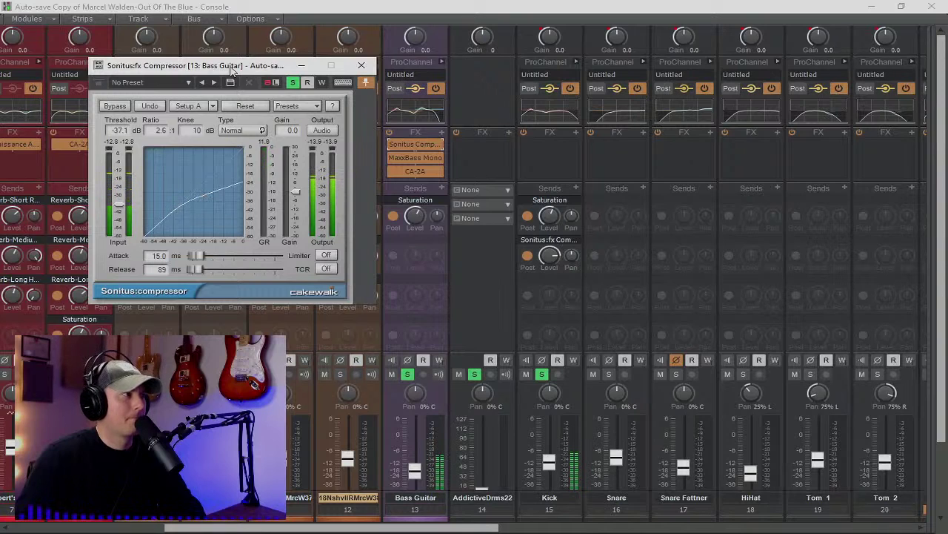
Turn off the solos on the Bass Guitar, AddictiveDrums and Kick tracks and close the compressor window.
{"action": "left_click", "coordinate": [409, 374]}
{"action": "left_click", "coordinate": [474, 374]}
{"action": "left_click", "coordinate": [542, 373]}
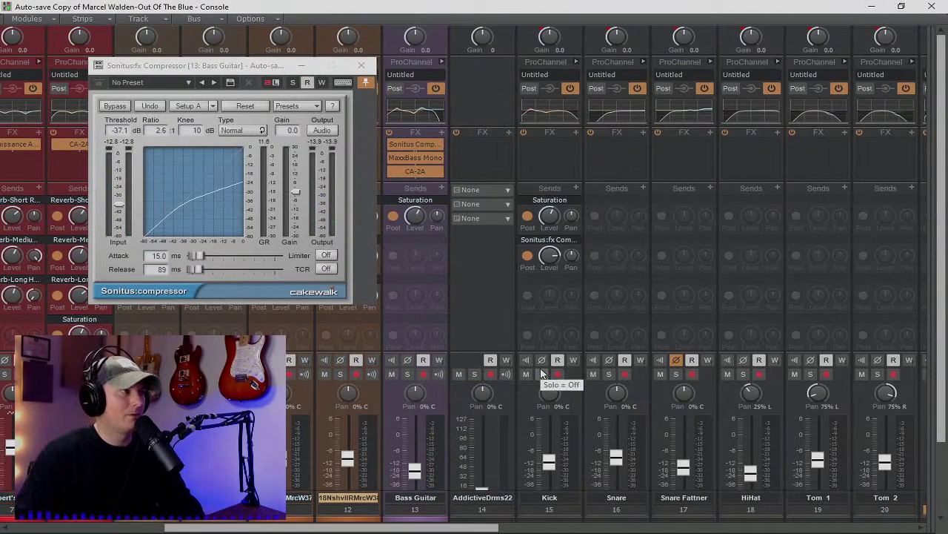
{"action": "left_click", "coordinate": [360, 65]}
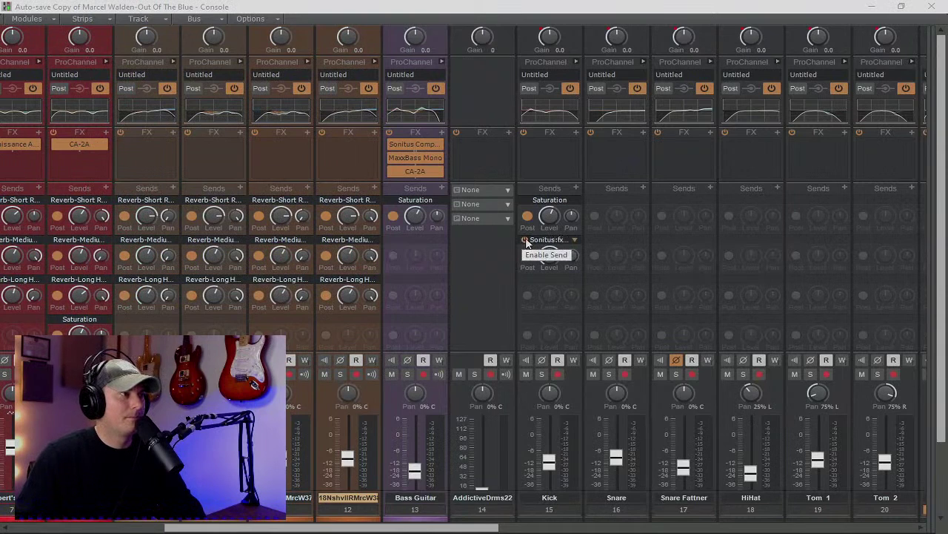
Play the full mix and compare it with the Kick's Sonitus compressor send disabled and re-enabled.
{"action": "key", "text": "space"}
{"action": "left_click", "coordinate": [526, 241]}
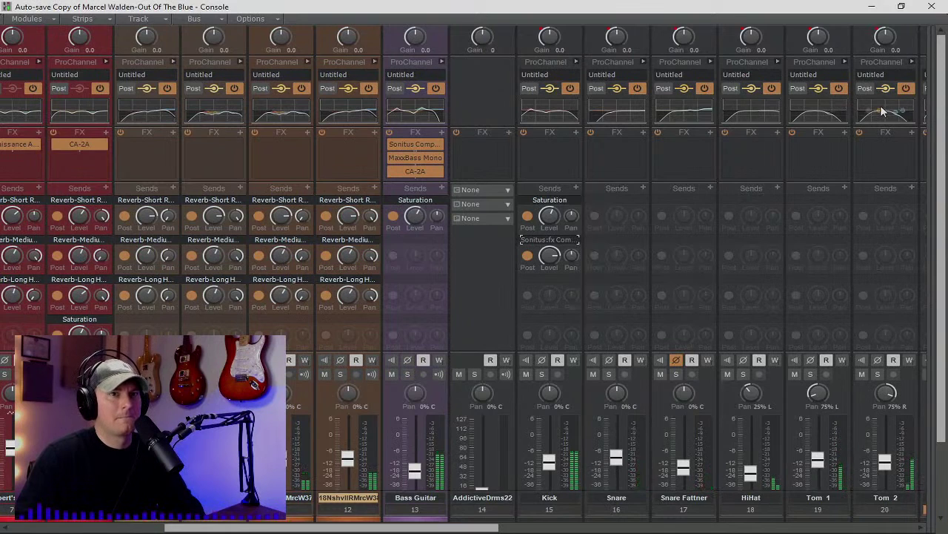
{"action": "left_click", "coordinate": [524, 241]}
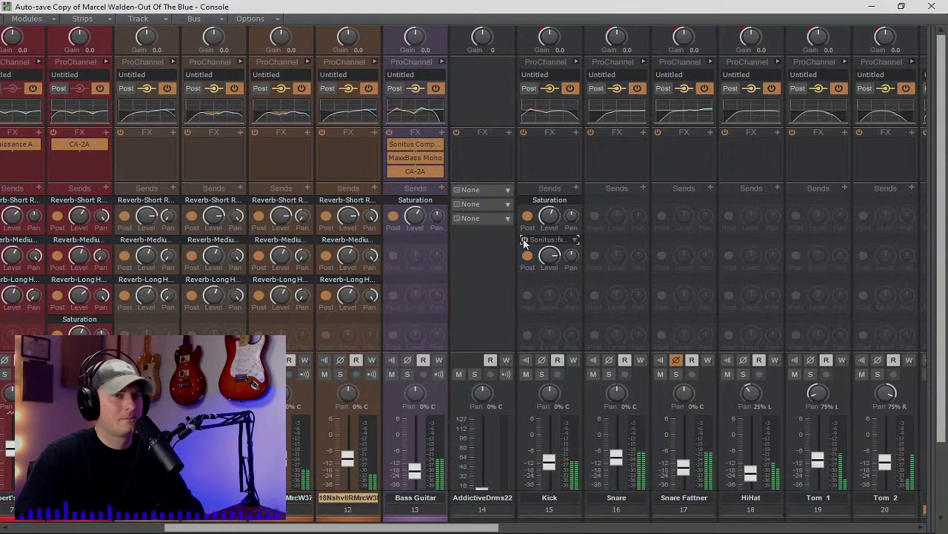
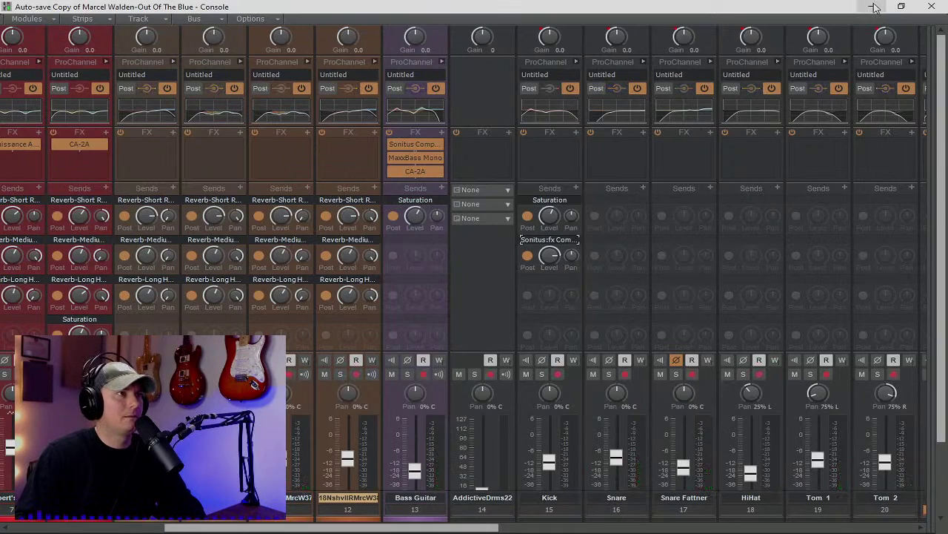
Play the mix from the main window and check the Bass Guitar's Sonitus Compressor meters in the Console.
{"action": "left_click_drag", "start_coordinate": [852, 9], "coordinate": [808, 80]}
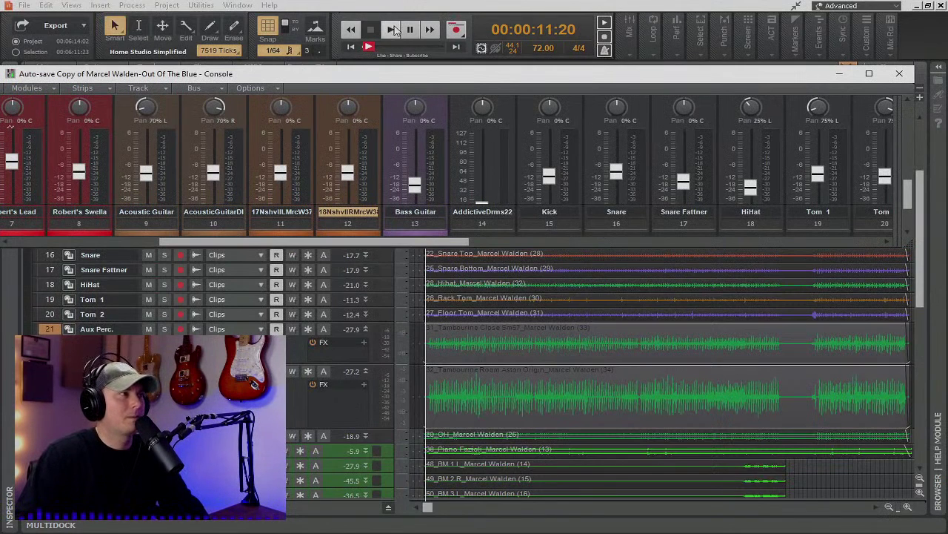
{"action": "left_click", "coordinate": [393, 30]}
{"action": "left_click", "coordinate": [867, 74]}
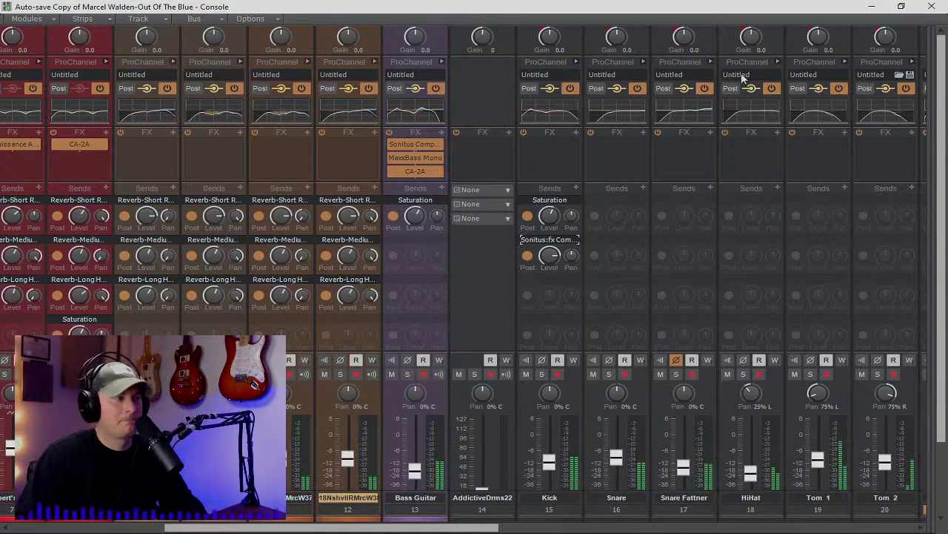
{"action": "double_click", "coordinate": [419, 145]}
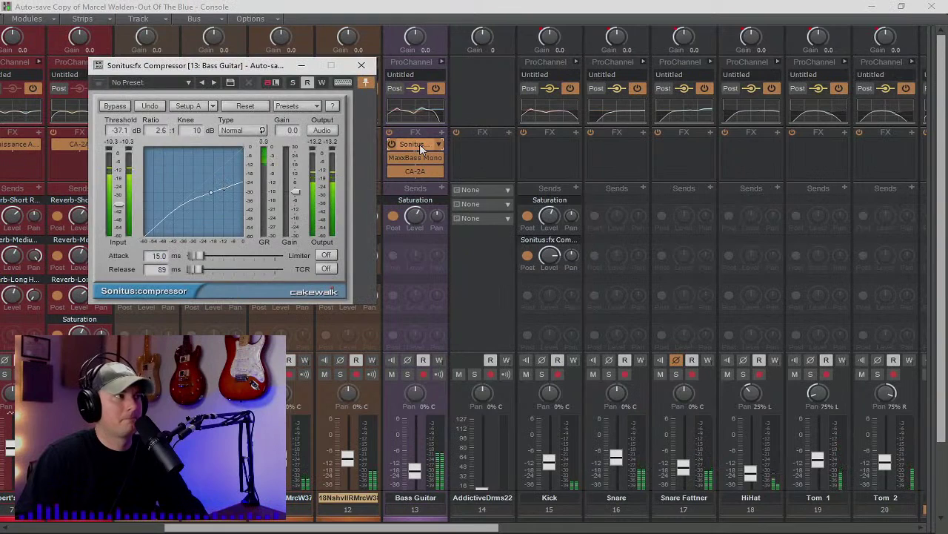
{"action": "left_click", "coordinate": [361, 67]}
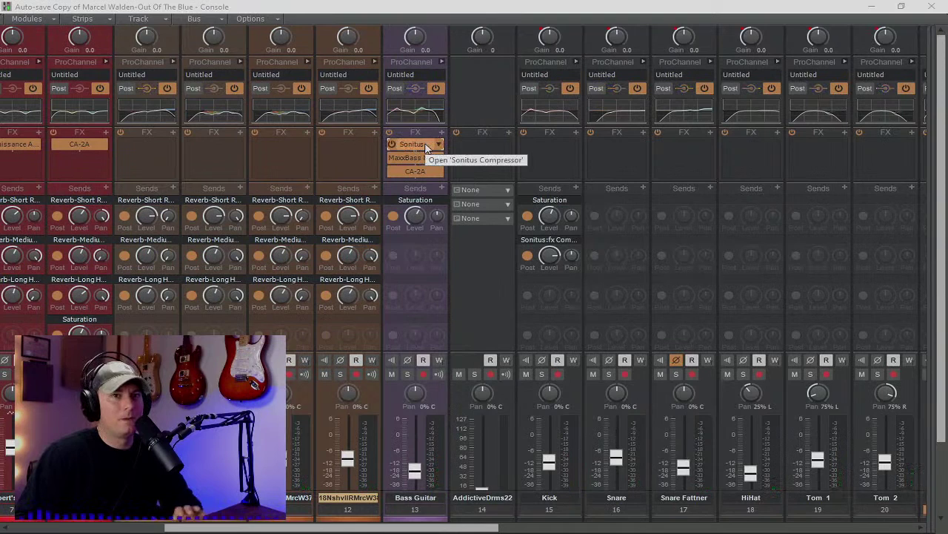
Try the Sonitus Compressor at both ends of the Bass Guitar's FX rack, leave it last and play with it open.
{"action": "left_click_drag", "start_coordinate": [426, 147], "coordinate": [418, 178]}
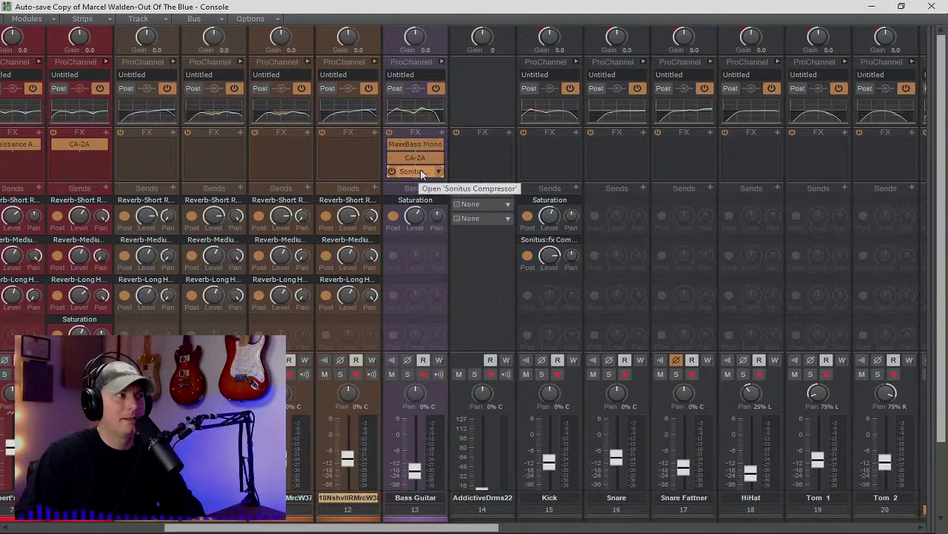
{"action": "left_click_drag", "start_coordinate": [423, 173], "coordinate": [428, 143]}
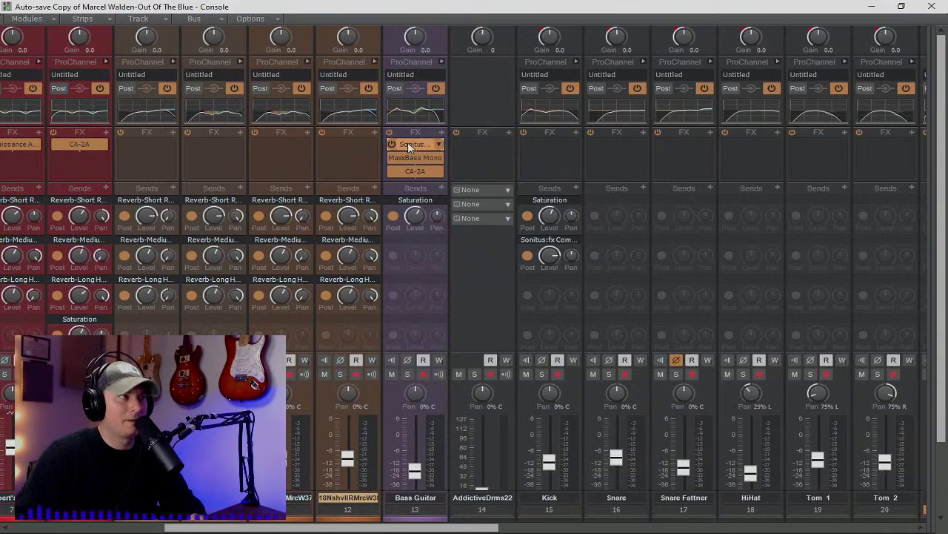
{"action": "left_click_drag", "start_coordinate": [411, 151], "coordinate": [428, 176]}
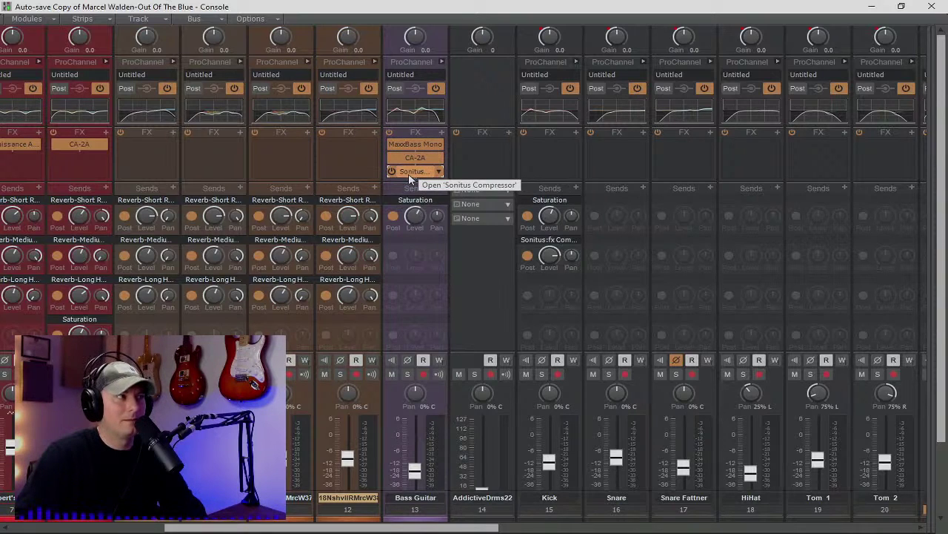
{"action": "double_click", "coordinate": [408, 171]}
{"action": "key", "text": "space"}
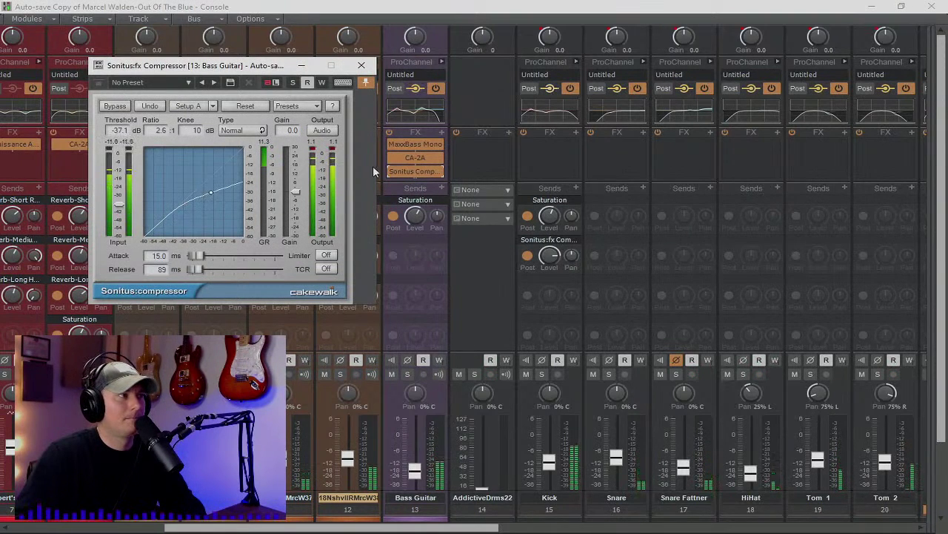
Move the Sonitus Compressor before MaxxBass Mono during playback, check its meters and close it.
{"action": "left_click", "coordinate": [415, 170]}
{"action": "left_click_drag", "start_coordinate": [416, 170], "coordinate": [417, 144]}
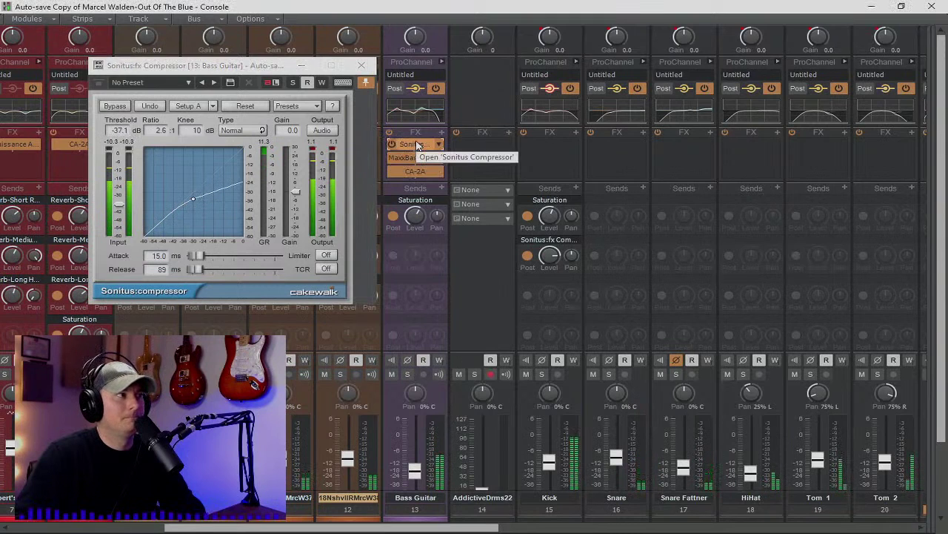
{"action": "left_click", "coordinate": [334, 152]}
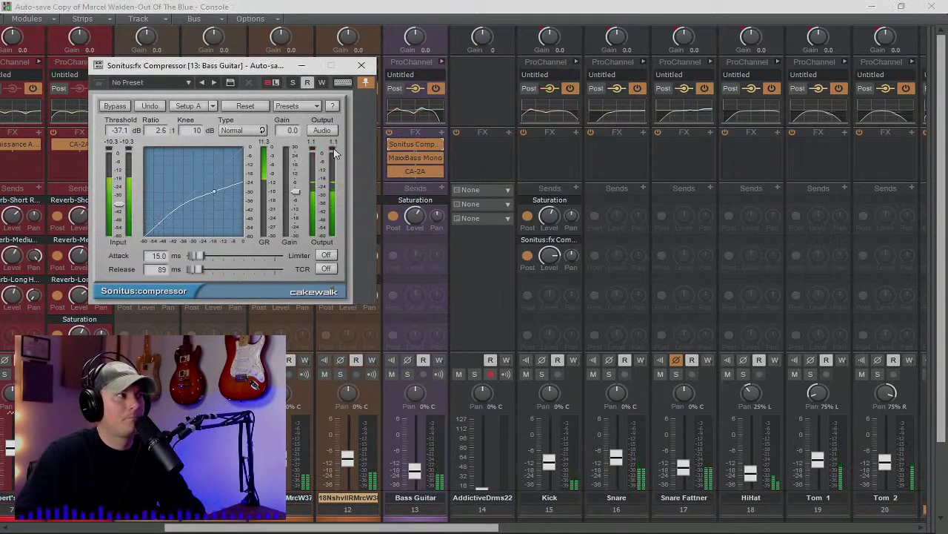
{"action": "left_click", "coordinate": [363, 65]}
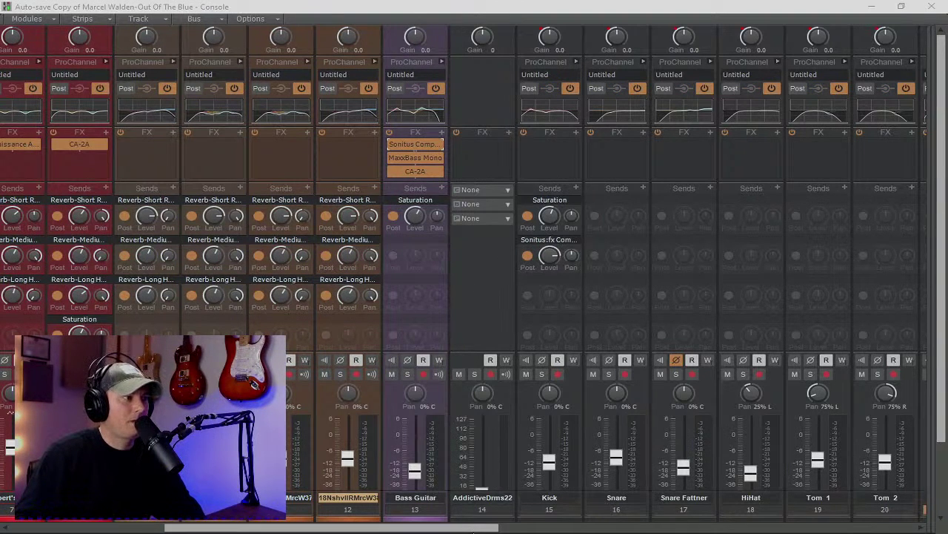
Solo the guitar tracks from the Electric Leads through track 12 and play them together.
{"action": "left_click_drag", "start_coordinate": [481, 528], "coordinate": [328, 527]}
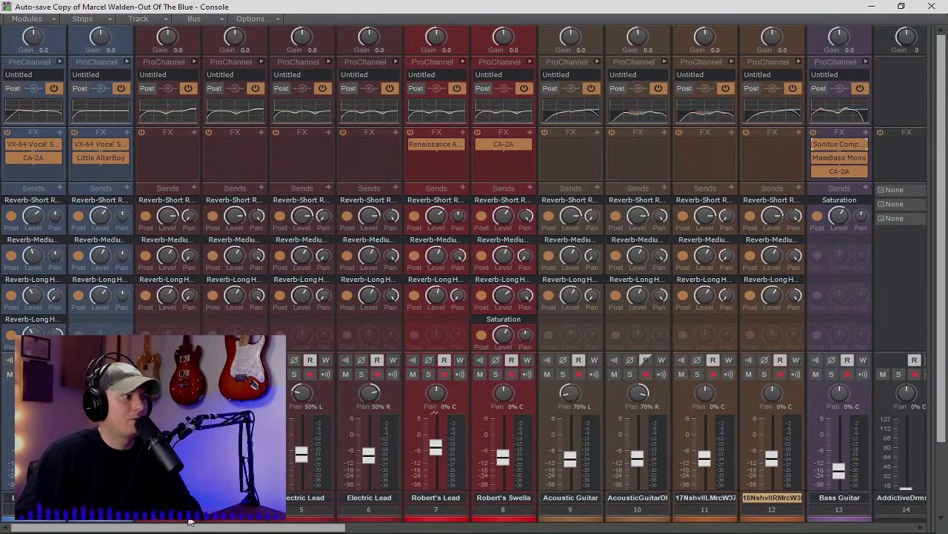
{"action": "left_click_drag", "start_coordinate": [294, 374], "coordinate": [759, 380]}
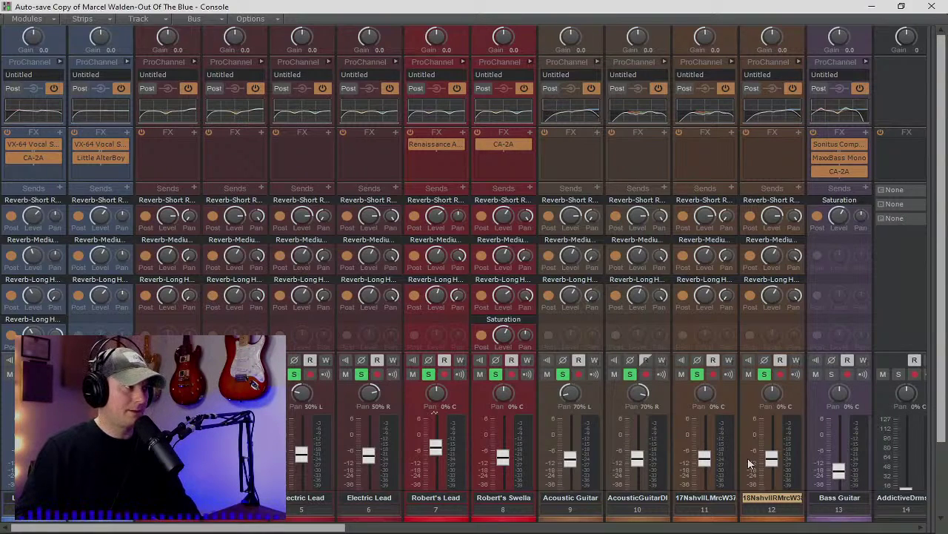
{"action": "key", "text": "space"}
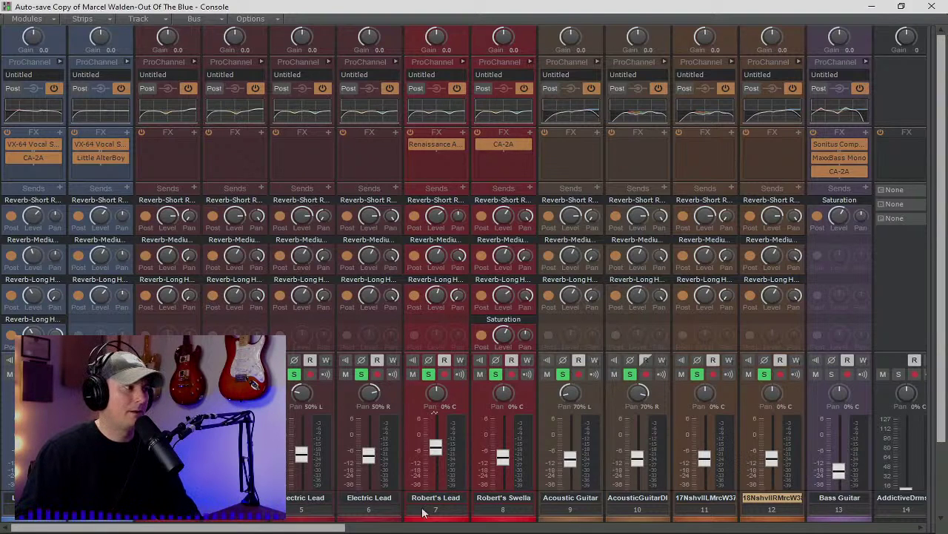
{"action": "left_click_drag", "start_coordinate": [335, 528], "coordinate": [474, 532]}
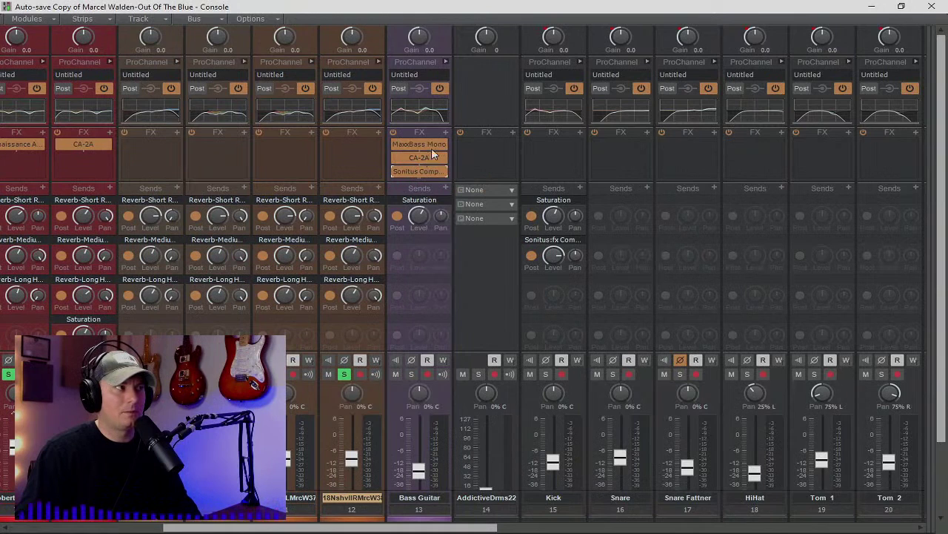
Move the Sonitus Compressor to the first slot of the Bass Guitar's FX rack.
{"action": "left_click_drag", "start_coordinate": [432, 146], "coordinate": [437, 181]}
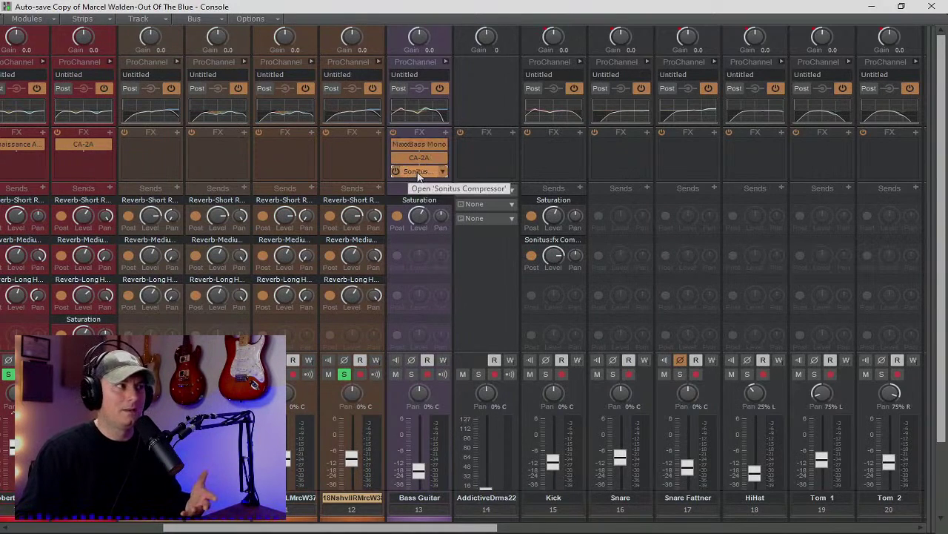
{"action": "left_click_drag", "start_coordinate": [420, 171], "coordinate": [427, 143]}
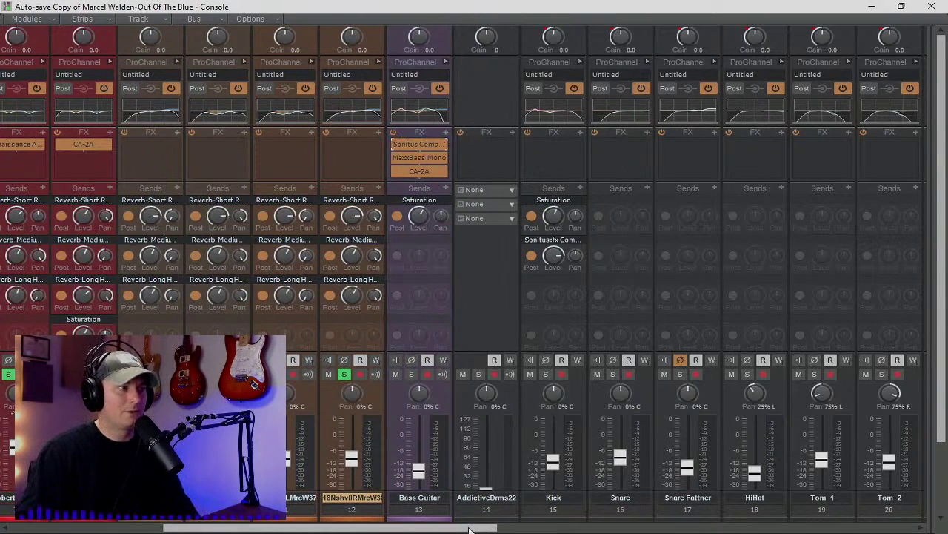
Check the Bass Guitar's Sonitus Compressor with the Bass Guitar and Kick soloed, and clear both solos.
{"action": "mouse_move", "coordinate": [465, 529]}
{"action": "left_mouse_down"}
{"action": "mouse_move", "coordinate": [519, 530]}
{"action": "mouse_move", "coordinate": [373, 529]}
{"action": "mouse_move", "coordinate": [475, 529]}
{"action": "left_mouse_up"}
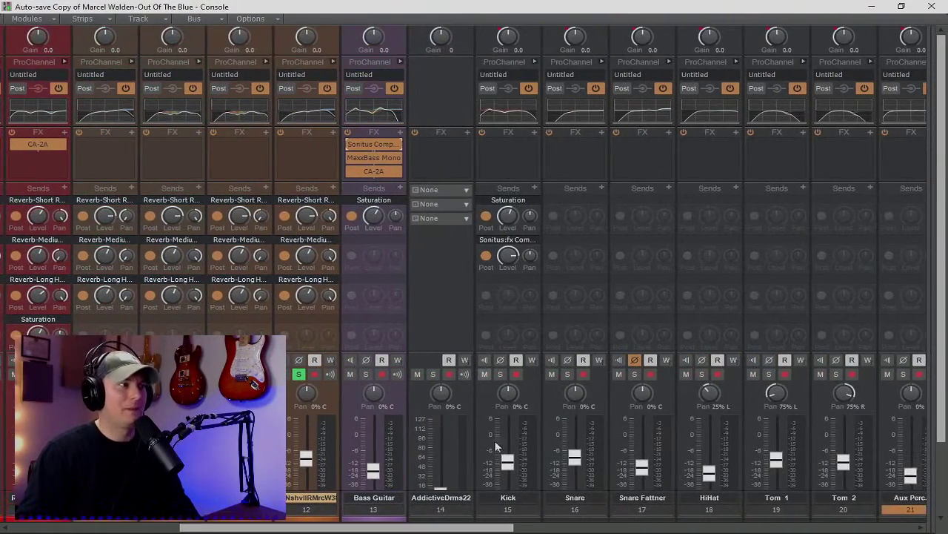
{"action": "double_click", "coordinate": [370, 145]}
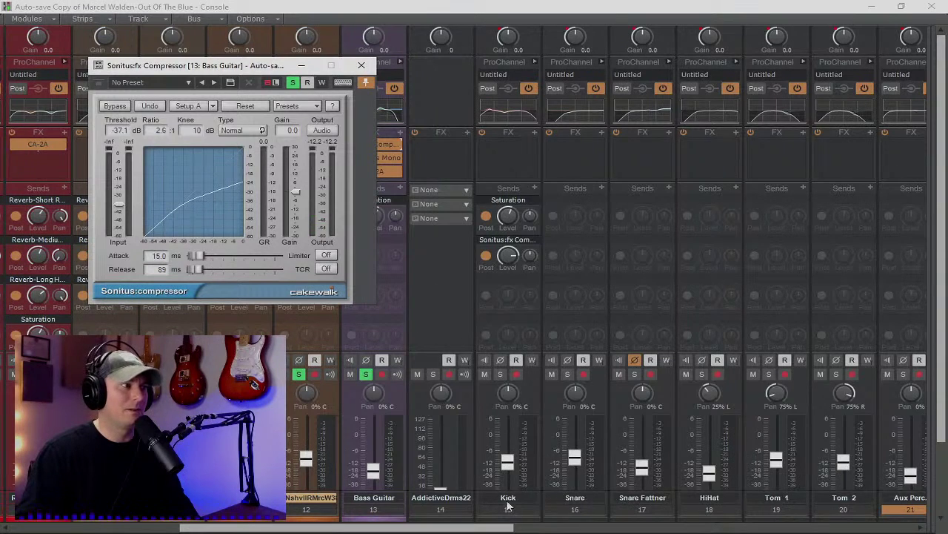
{"action": "left_click", "coordinate": [501, 373]}
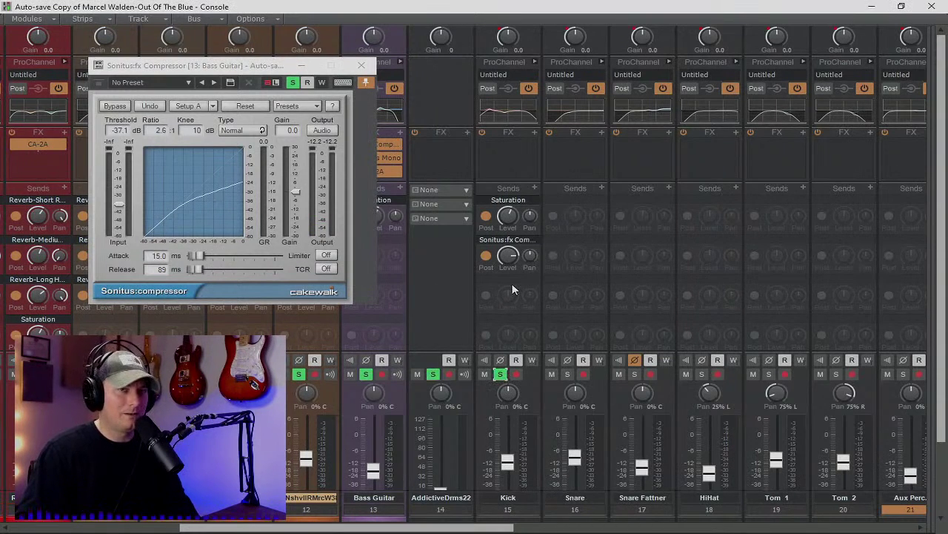
{"action": "left_click", "coordinate": [361, 66]}
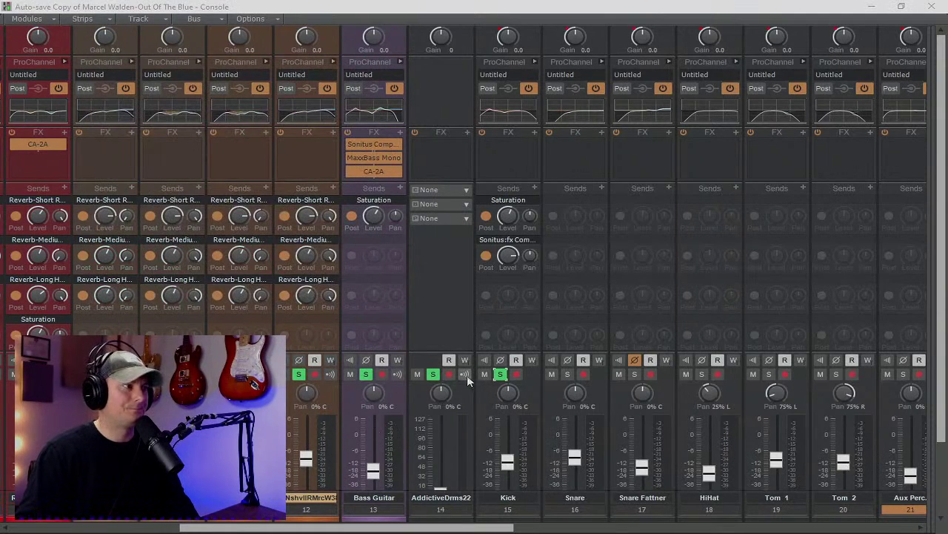
{"action": "left_click_drag", "start_coordinate": [502, 376], "coordinate": [373, 371]}
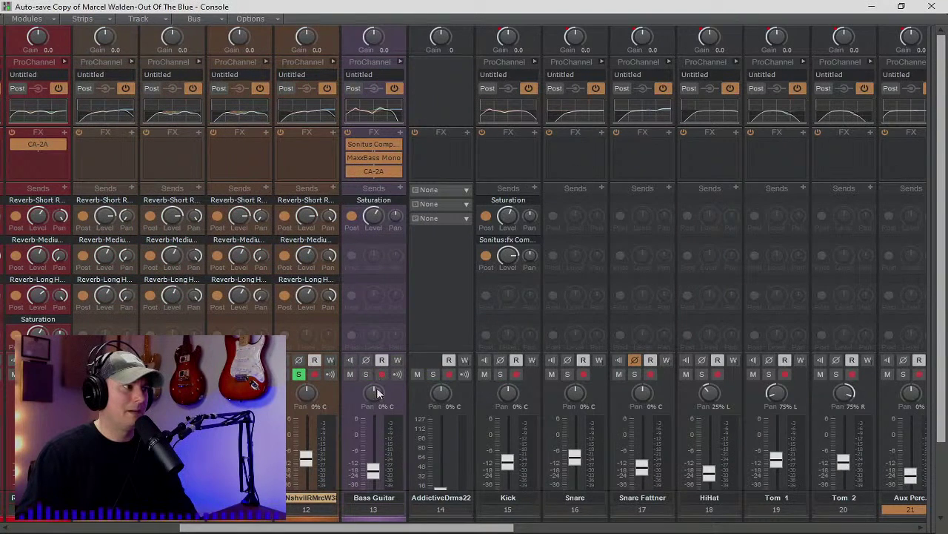
{"action": "left_click_drag", "start_coordinate": [494, 528], "coordinate": [376, 530]}
{"action": "left_click", "coordinate": [682, 374]}
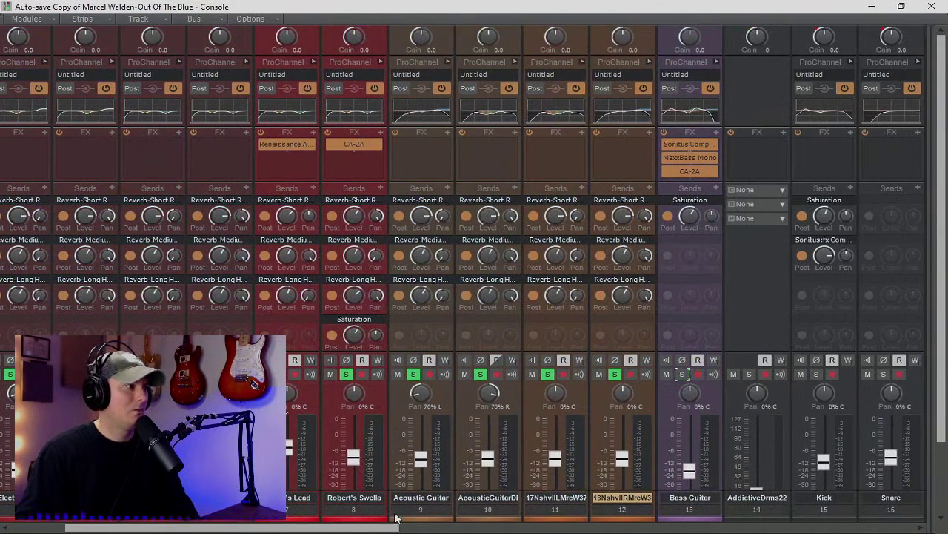
Play the soloed guitar tracks together in the Console and stop playback.
{"action": "left_click_drag", "start_coordinate": [324, 529], "coordinate": [260, 531]}
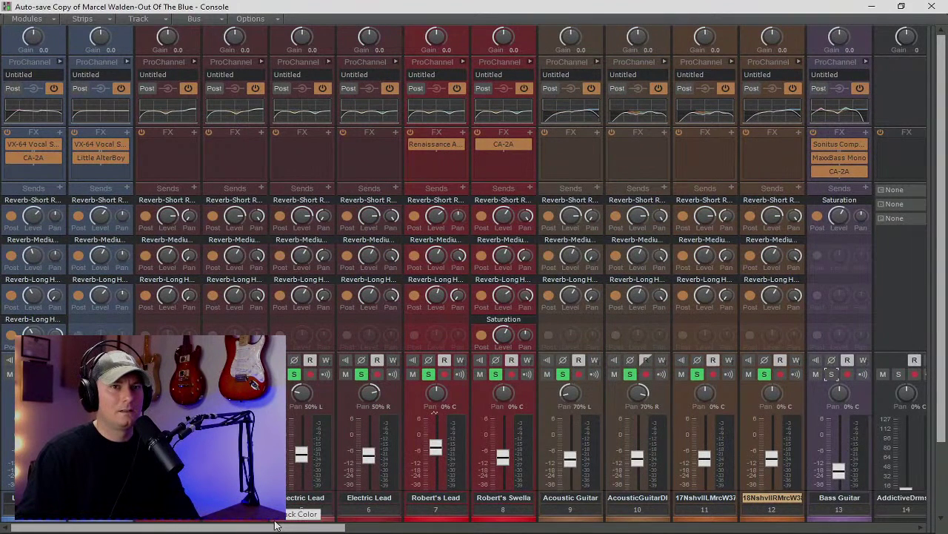
{"action": "left_click_drag", "start_coordinate": [271, 524], "coordinate": [320, 526]}
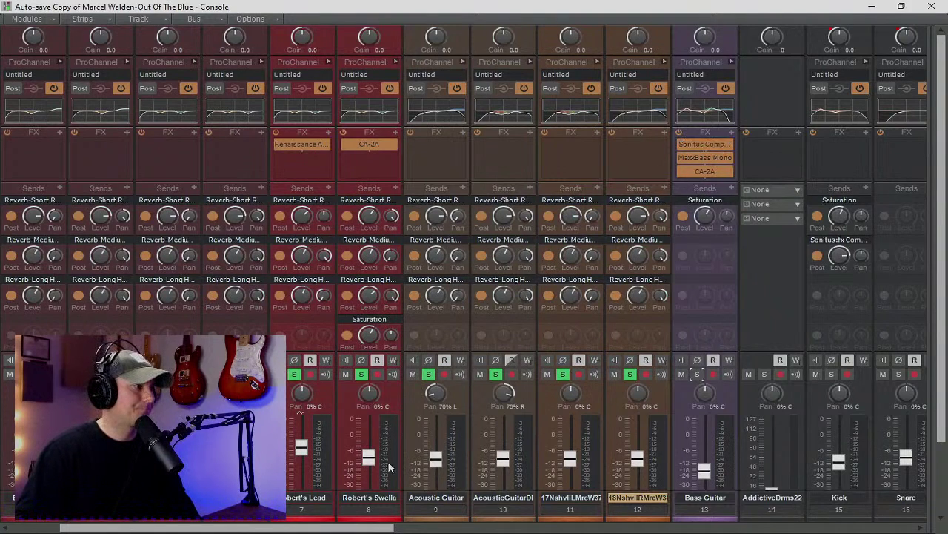
{"action": "left_click_drag", "start_coordinate": [369, 530], "coordinate": [332, 530]}
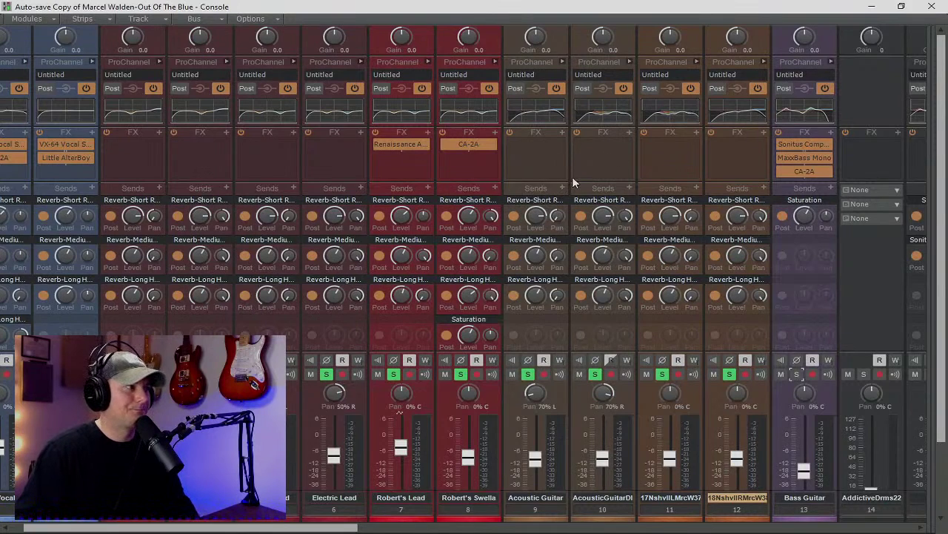
{"action": "key", "text": "space"}
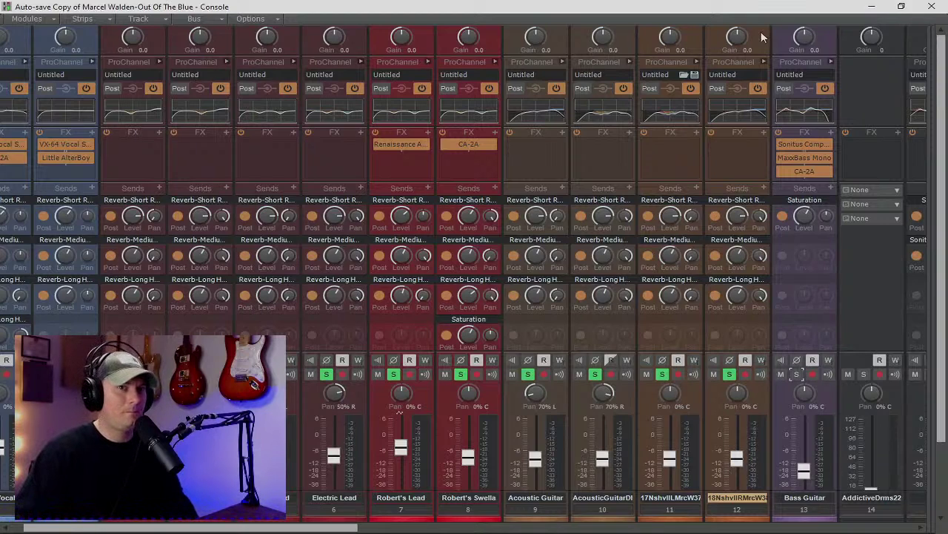
{"action": "key", "text": "space"}
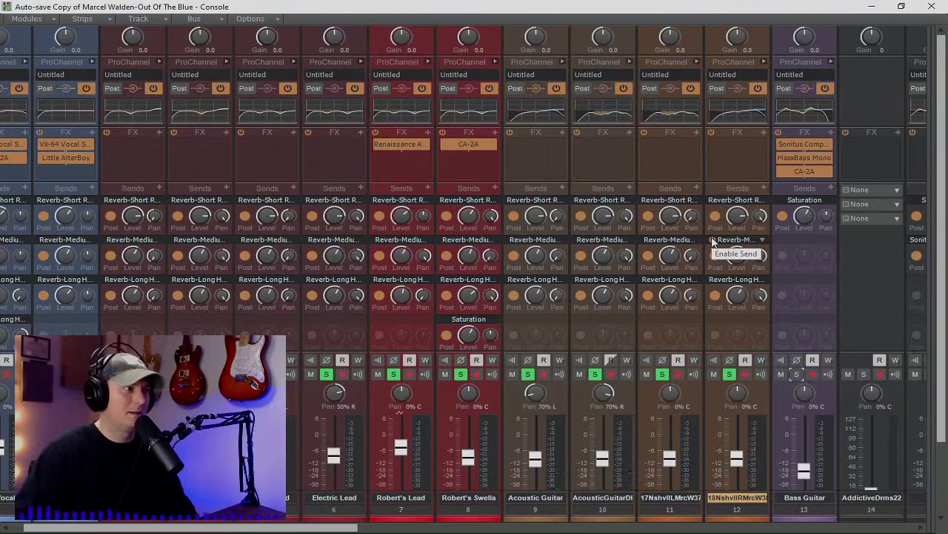
Insert a Sonitus:fx Compressor on the Acoustic Guitar track 9.
{"action": "right_click", "coordinate": [549, 158]}
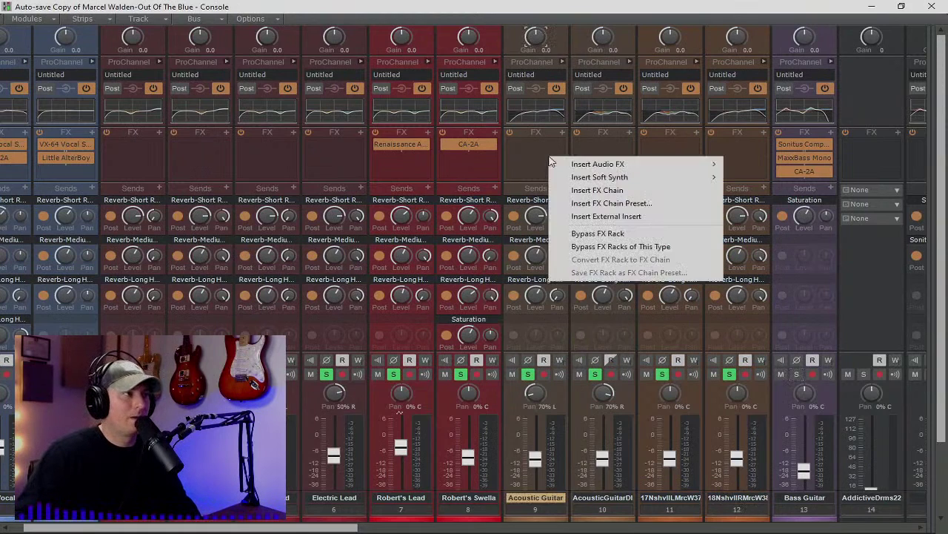
{"action": "mouse_move", "coordinate": [634, 167]}
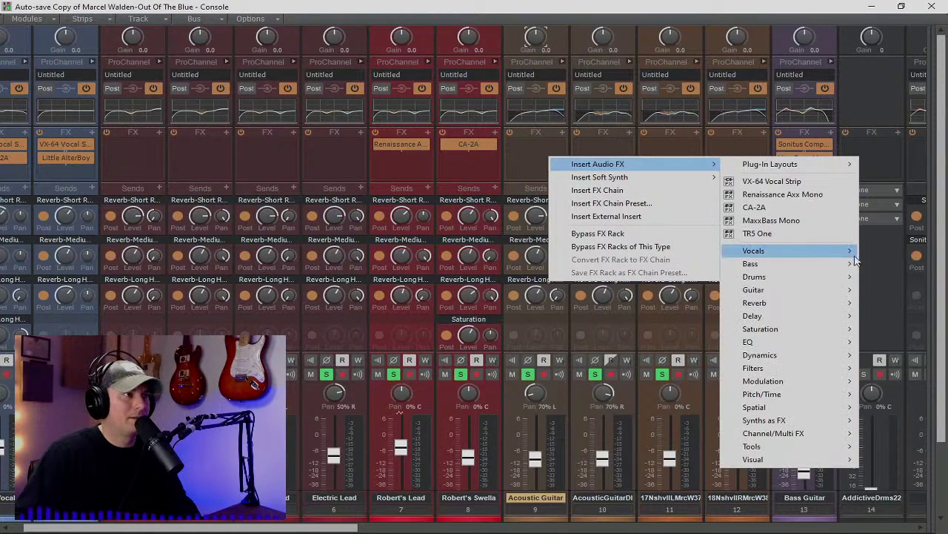
{"action": "mouse_move", "coordinate": [810, 361]}
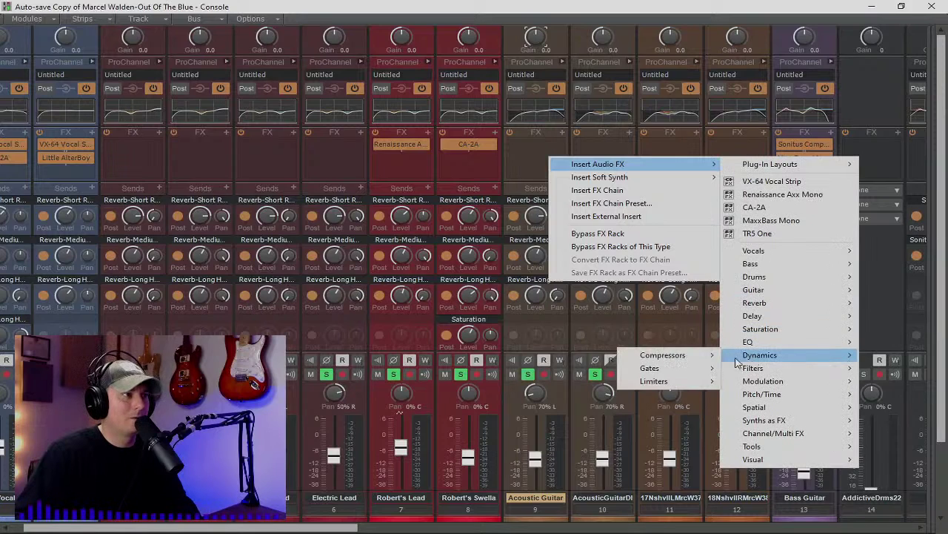
{"action": "mouse_move", "coordinate": [697, 361]}
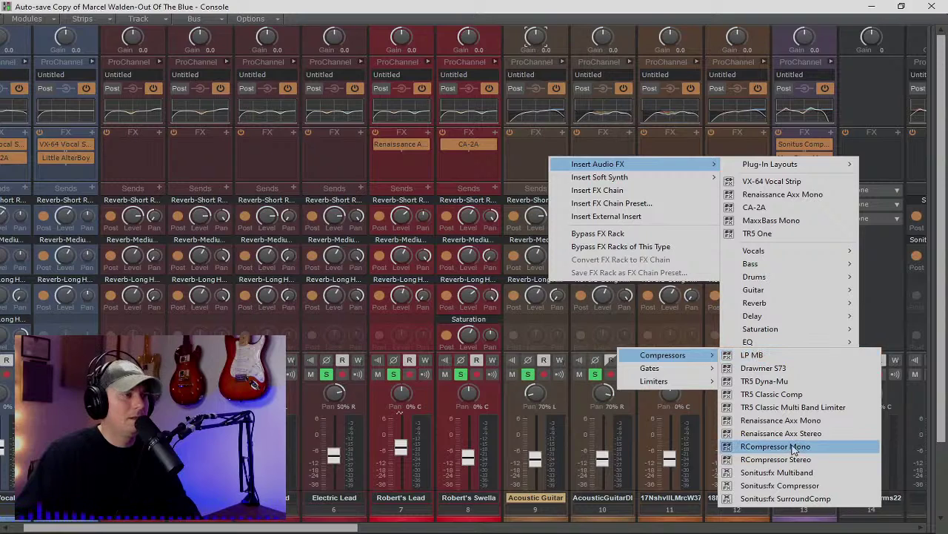
{"action": "left_click", "coordinate": [799, 486]}
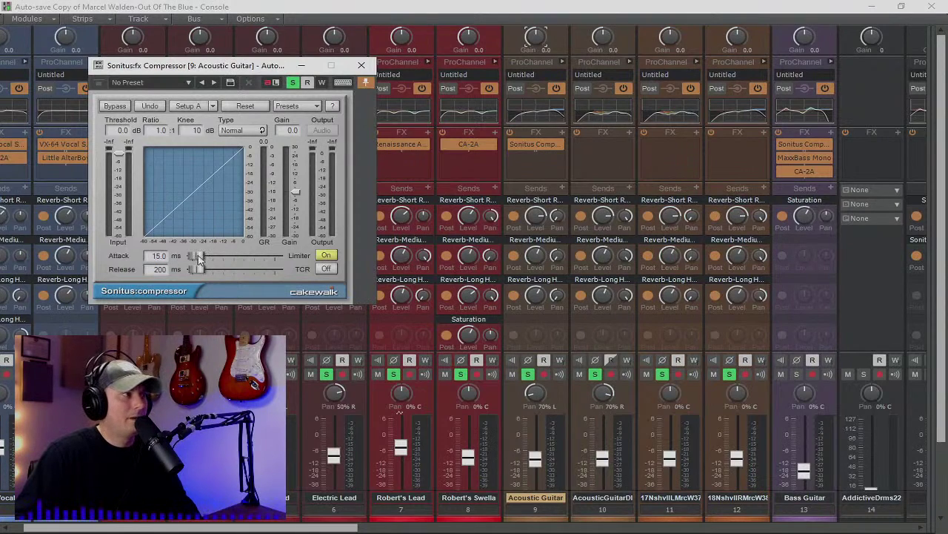
Set the Acoustic Guitar compressor's ratio to 4.3:1 and turn its limiter off.
{"action": "left_click", "coordinate": [161, 130]}
{"action": "type", "text": "4.3"}
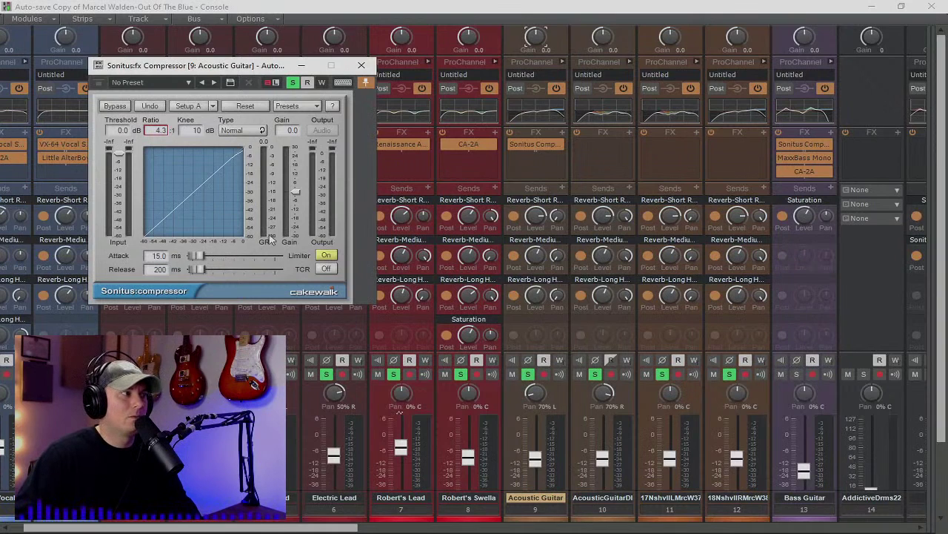
{"action": "left_click", "coordinate": [328, 255]}
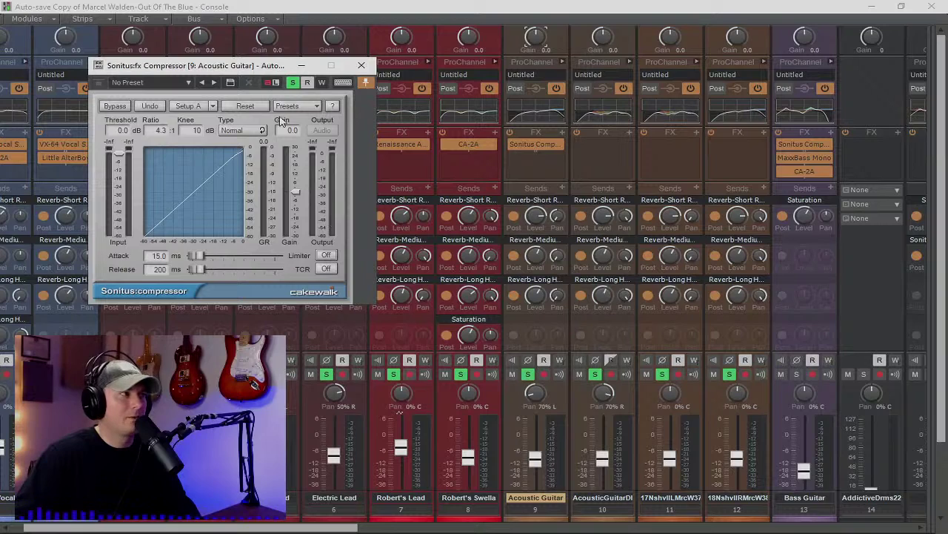
Clear the guitar solos, solo only the Acoustic Guitar track 9 and play it.
{"action": "left_click", "coordinate": [528, 373]}
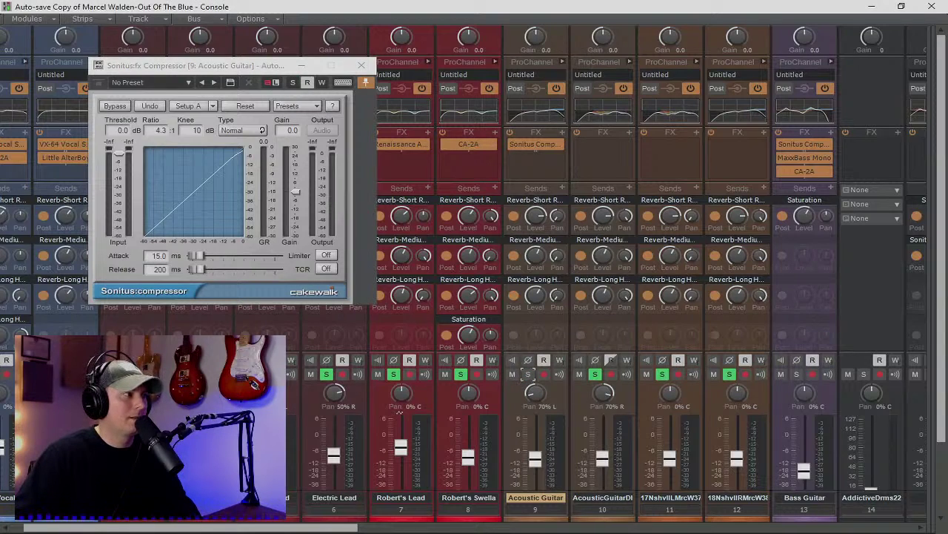
{"action": "left_click", "coordinate": [595, 373], "text": "ctrl"}
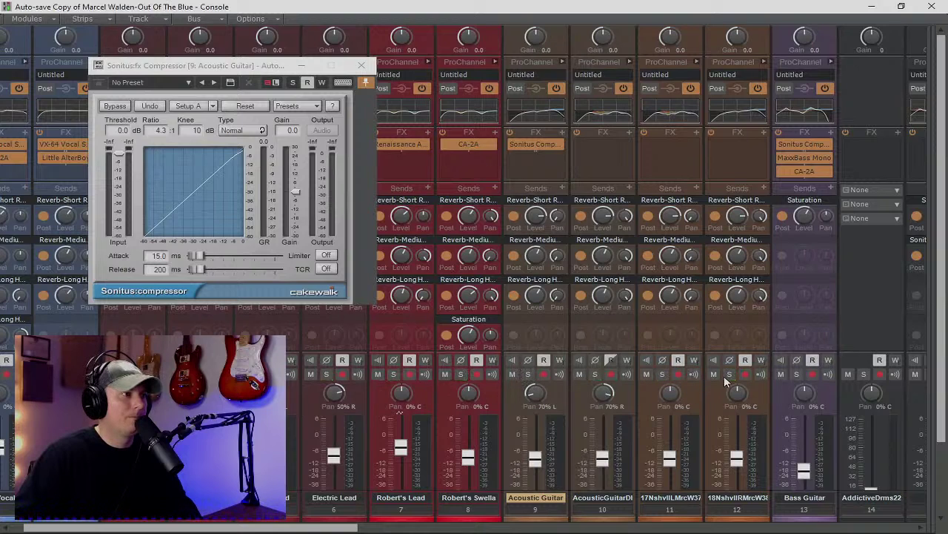
{"action": "left_click", "coordinate": [527, 374]}
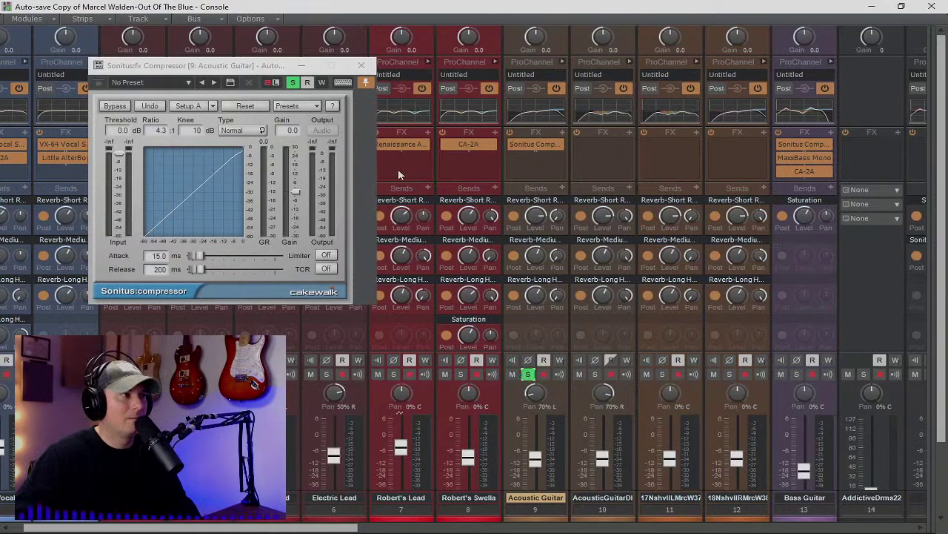
{"action": "key", "text": "space"}
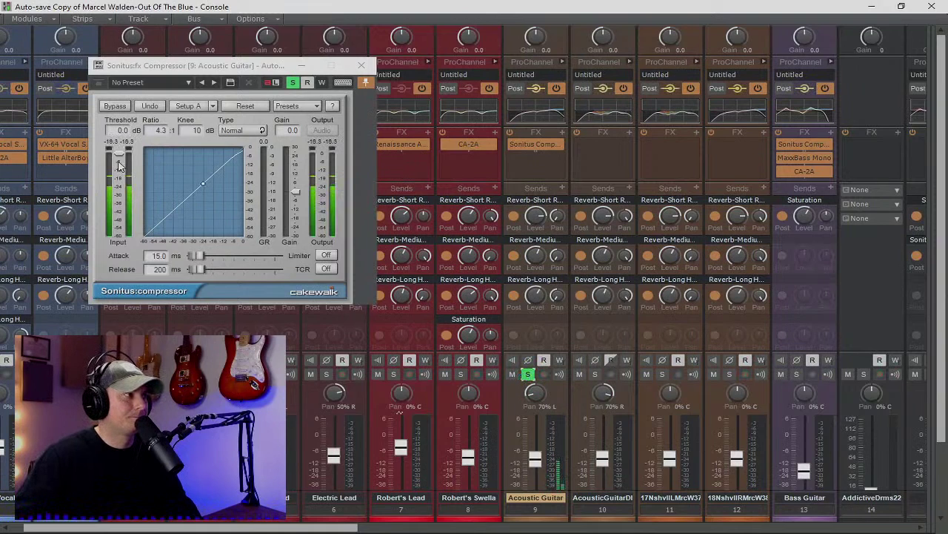
Set the compressor's threshold to -29.2 dB, attack to 43.9 ms, release to 177 ms and gain to 6.0 during playback.
{"action": "left_click_drag", "start_coordinate": [120, 160], "coordinate": [121, 161]}
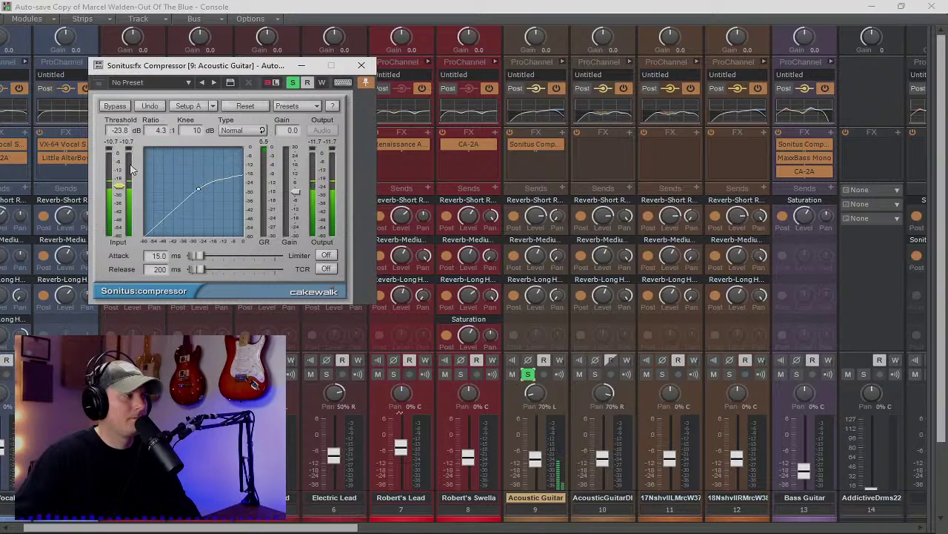
{"action": "left_click_drag", "start_coordinate": [197, 268], "coordinate": [194, 269]}
{"action": "left_click_drag", "start_coordinate": [197, 255], "coordinate": [196, 269]}
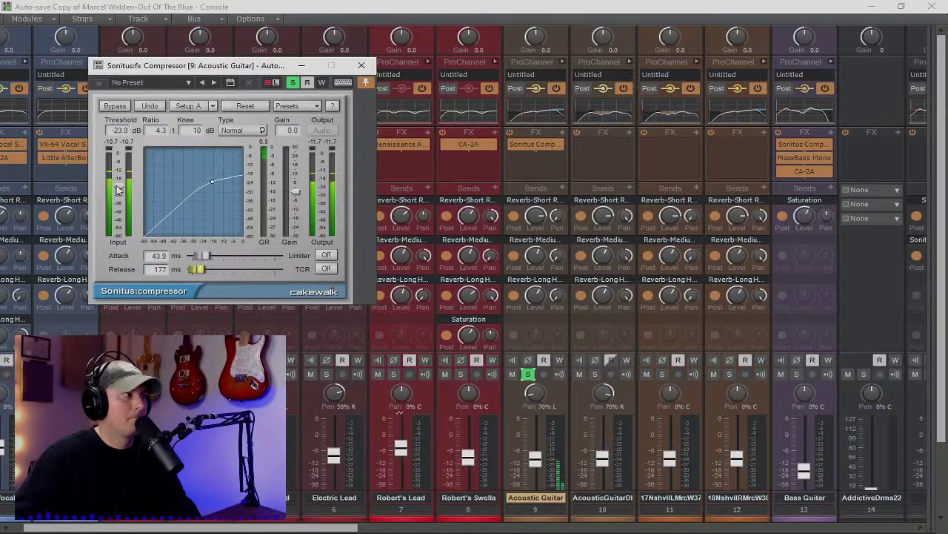
{"action": "left_click_drag", "start_coordinate": [117, 193], "coordinate": [117, 201]}
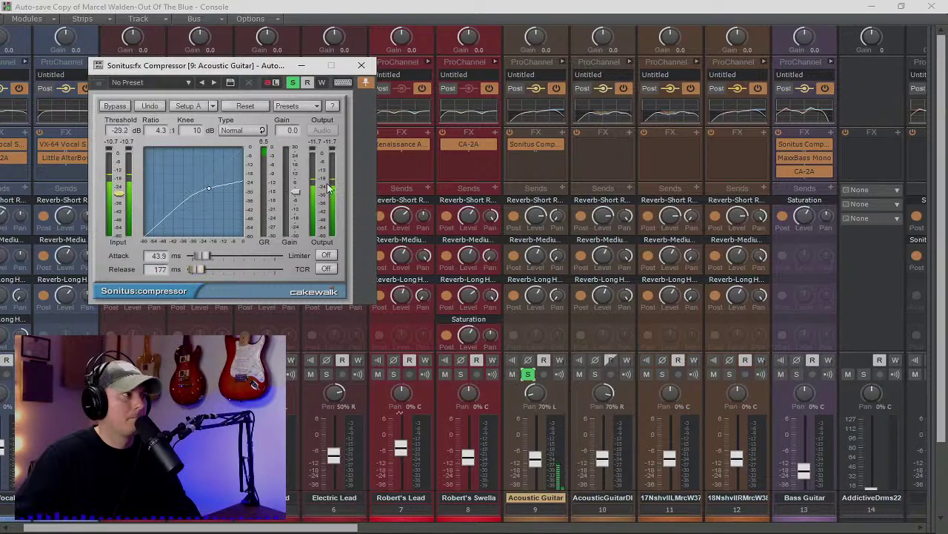
{"action": "left_click_drag", "start_coordinate": [295, 195], "coordinate": [296, 180]}
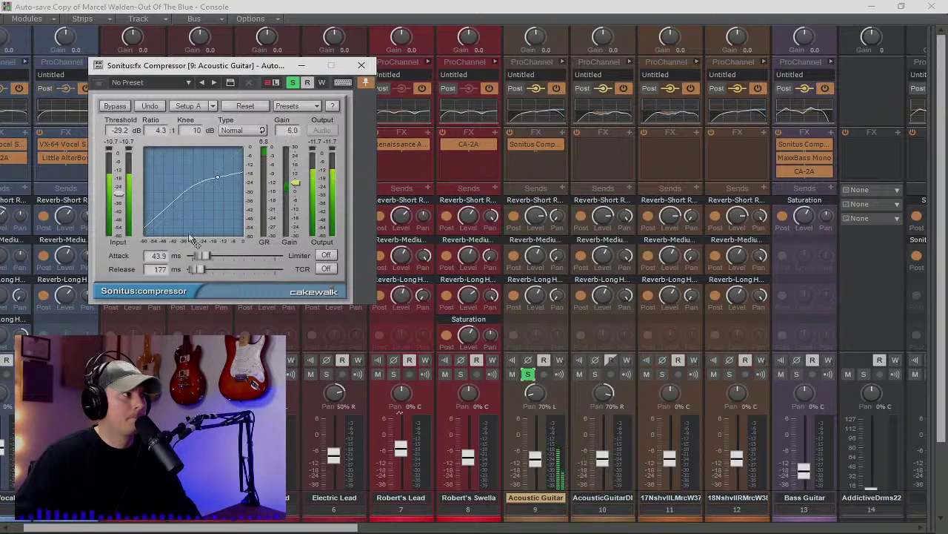
Shorten the Acoustic Guitar compressor's attack to 23.0 ms and its release to 166 ms.
{"action": "left_click_drag", "start_coordinate": [207, 255], "coordinate": [196, 255]}
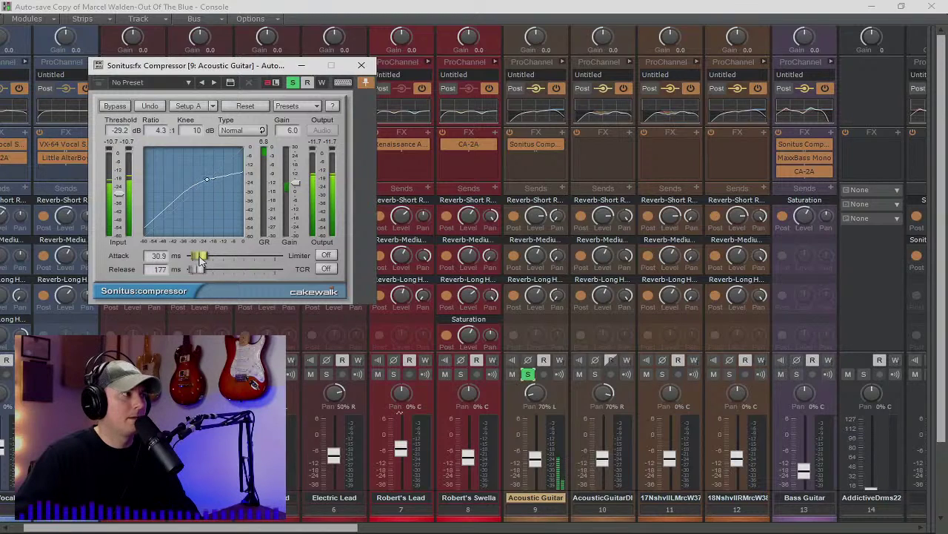
{"action": "left_click_drag", "start_coordinate": [200, 256], "coordinate": [198, 255]}
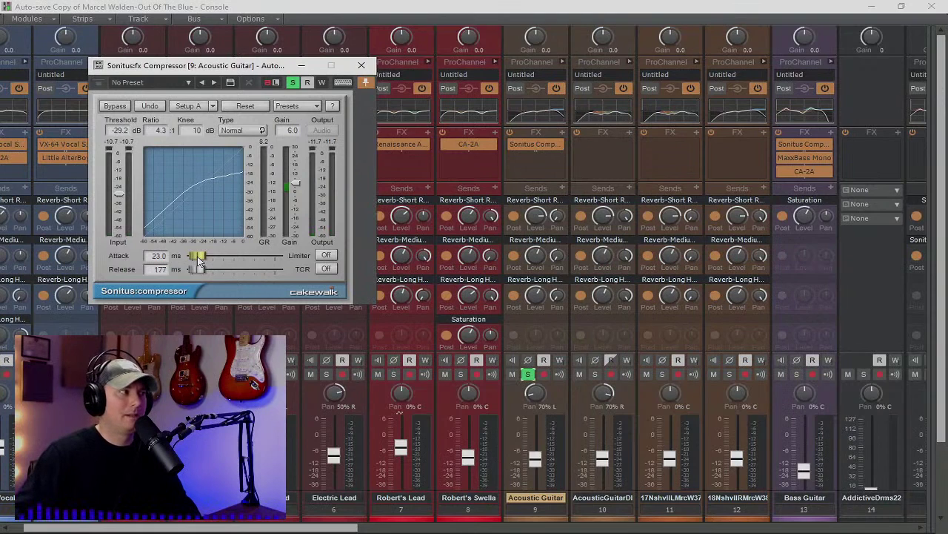
{"action": "left_click_drag", "start_coordinate": [200, 269], "coordinate": [196, 270]}
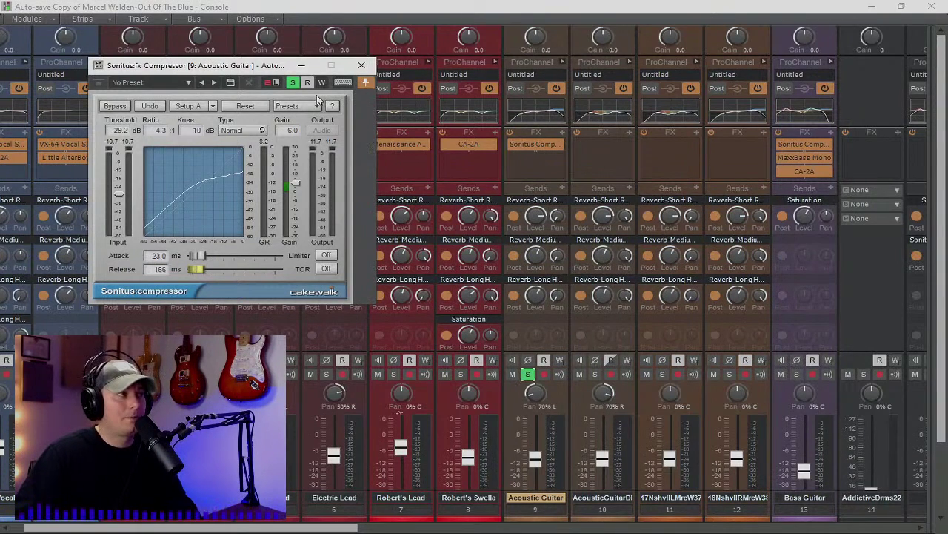
Close the compressor and compare the Acoustic Guitar with it bypassed and re-enabled during playback.
{"action": "left_click", "coordinate": [370, 67]}
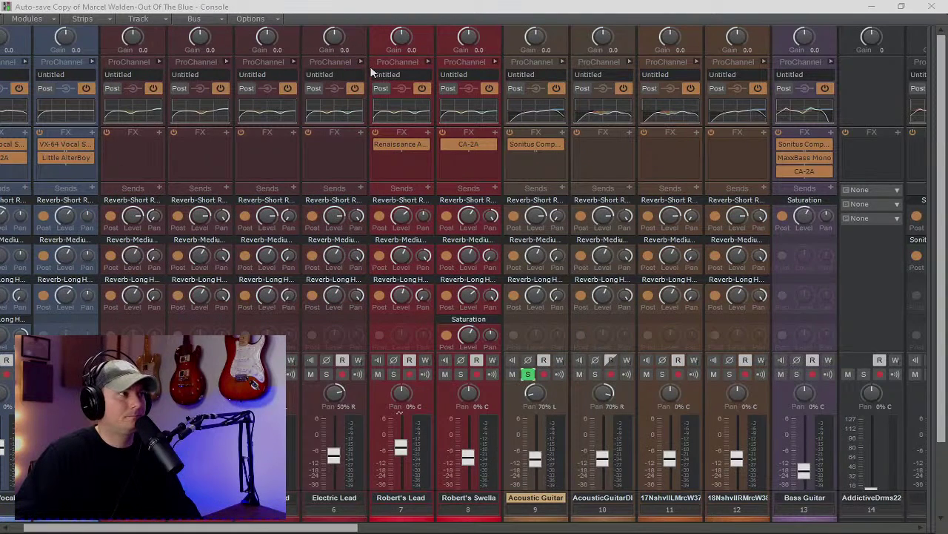
{"action": "left_click_drag", "start_coordinate": [523, 146], "coordinate": [511, 146]}
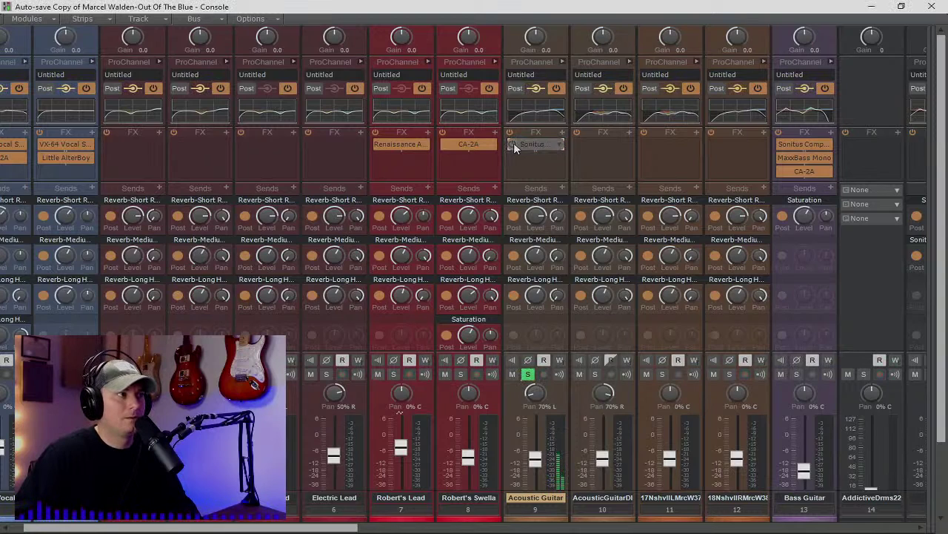
{"action": "left_click_drag", "start_coordinate": [514, 145], "coordinate": [513, 146]}
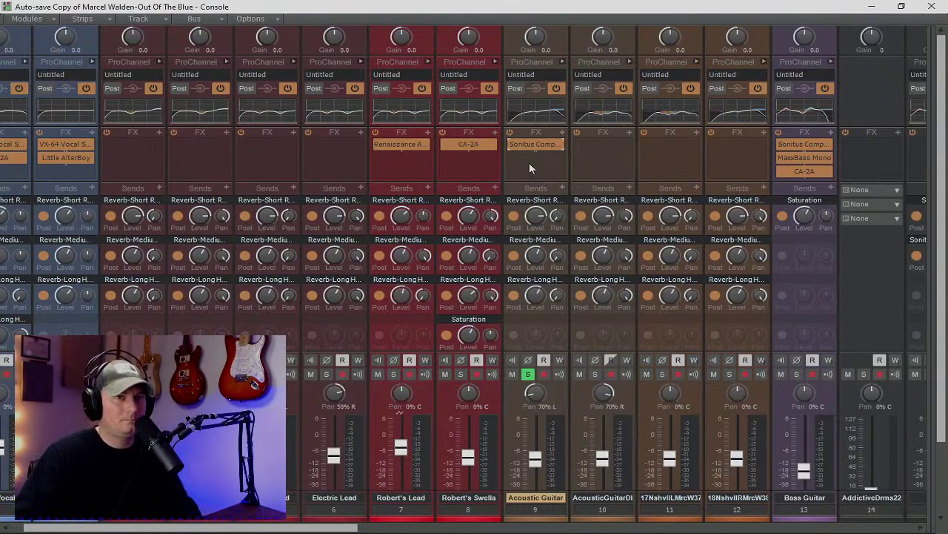
{"action": "right_click", "coordinate": [529, 166]}
{"action": "mouse_move", "coordinate": [568, 171]}
{"action": "key", "text": "Escape"}
{"action": "key", "text": "Escape"}
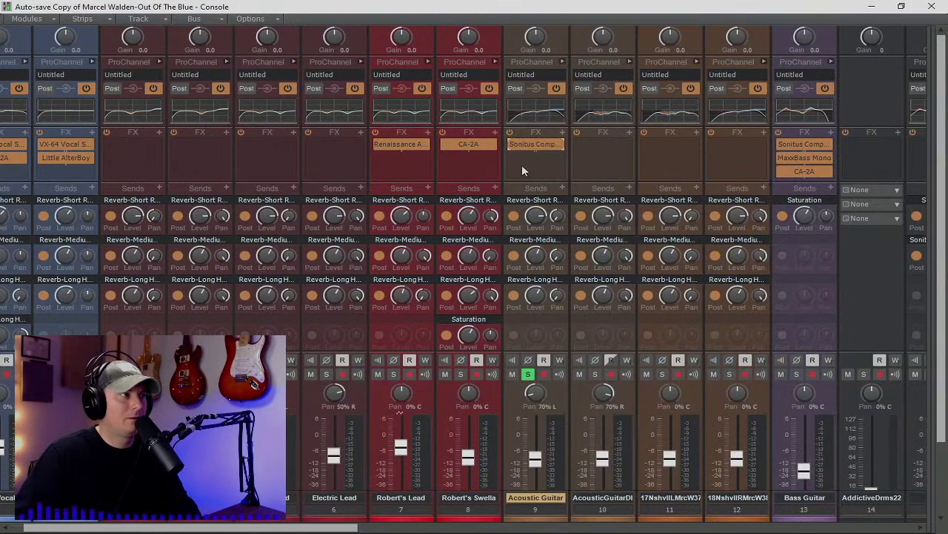
Insert the BT DeEsser DS2S-3 after the compressor on the Acoustic Guitar track and move its window aside.
{"action": "right_click", "coordinate": [528, 156]}
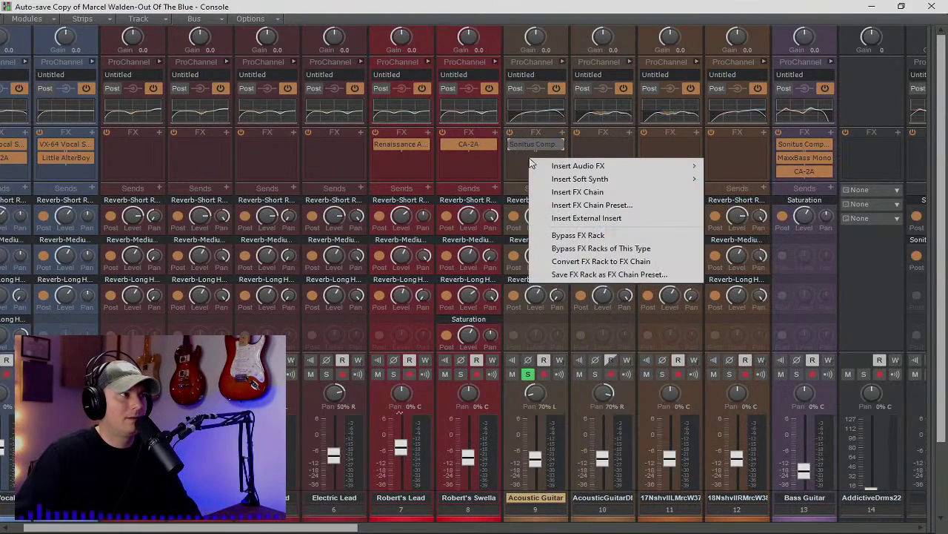
{"action": "mouse_move", "coordinate": [671, 169]}
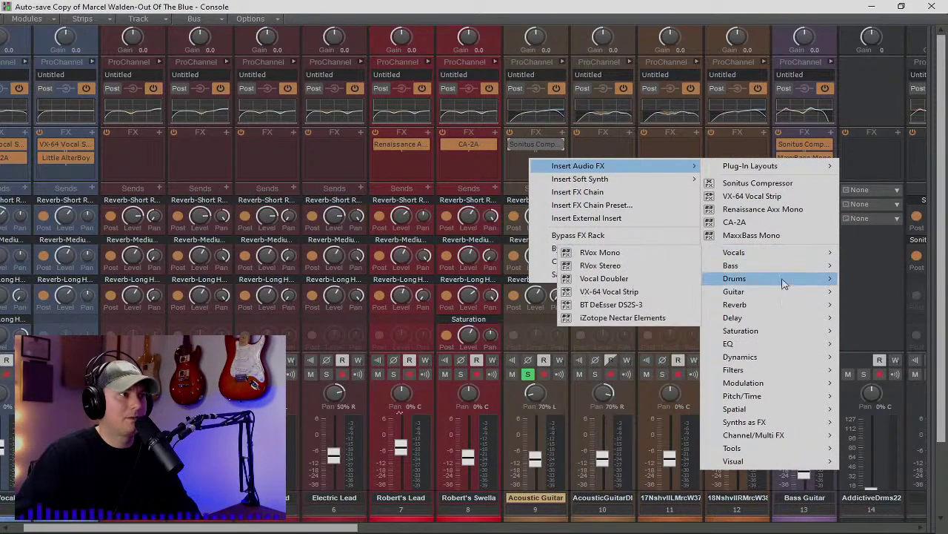
{"action": "mouse_move", "coordinate": [782, 255]}
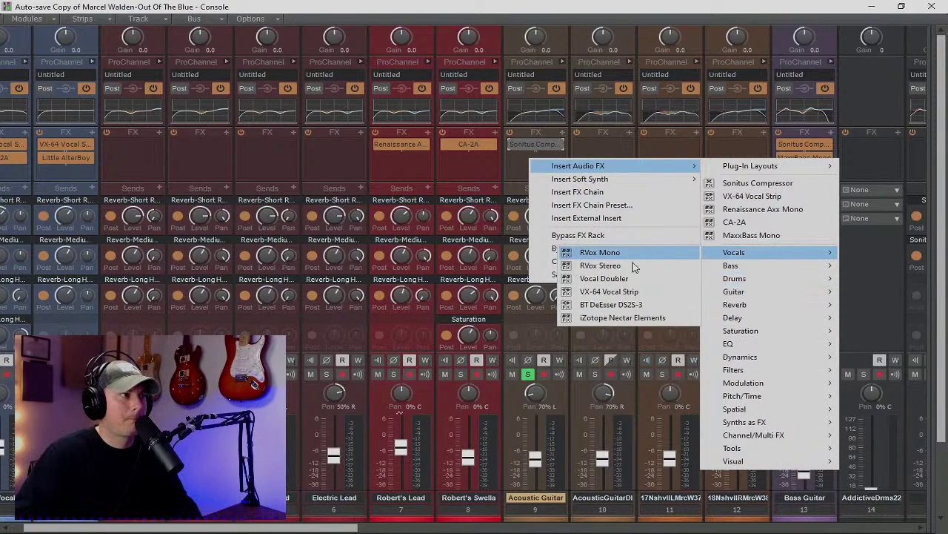
{"action": "left_click", "coordinate": [634, 304]}
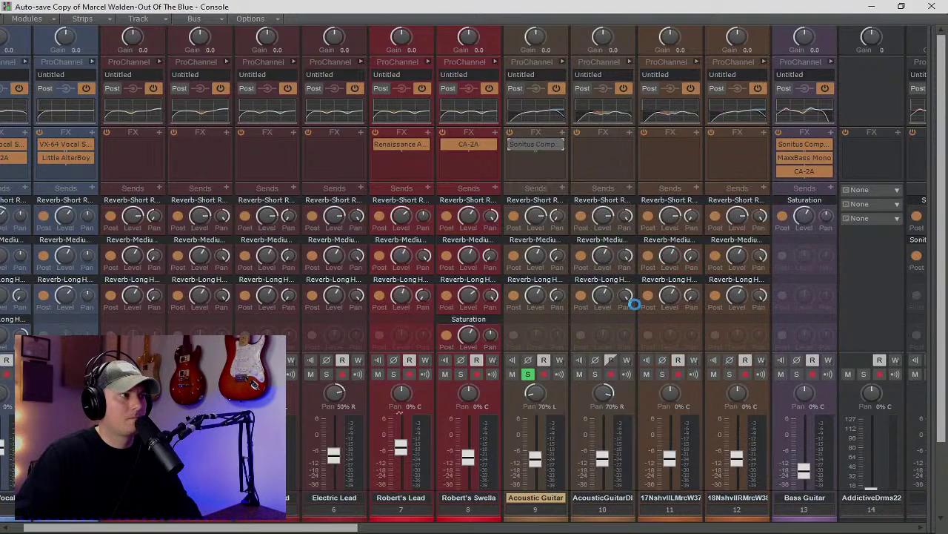
{"action": "left_click_drag", "start_coordinate": [364, 70], "coordinate": [334, 78]}
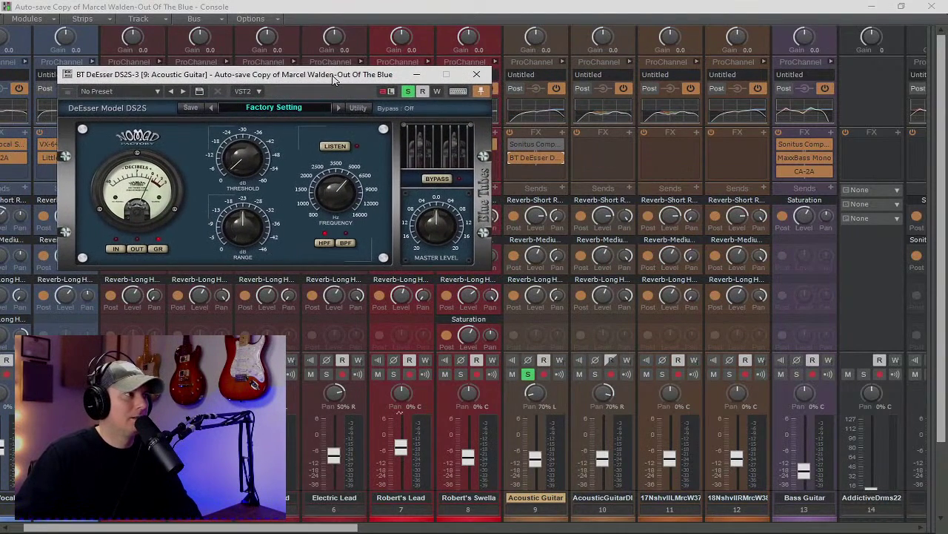
Turn on the de-esser's Listen mode and sweep its frequency to about 8 kHz during playback.
{"action": "left_click", "coordinate": [332, 148]}
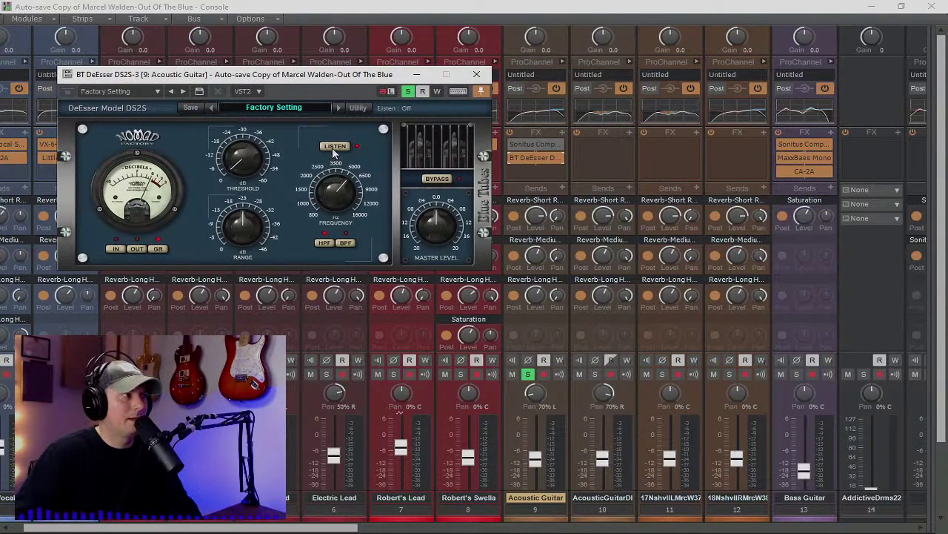
{"action": "left_click_drag", "start_coordinate": [324, 197], "coordinate": [313, 164]}
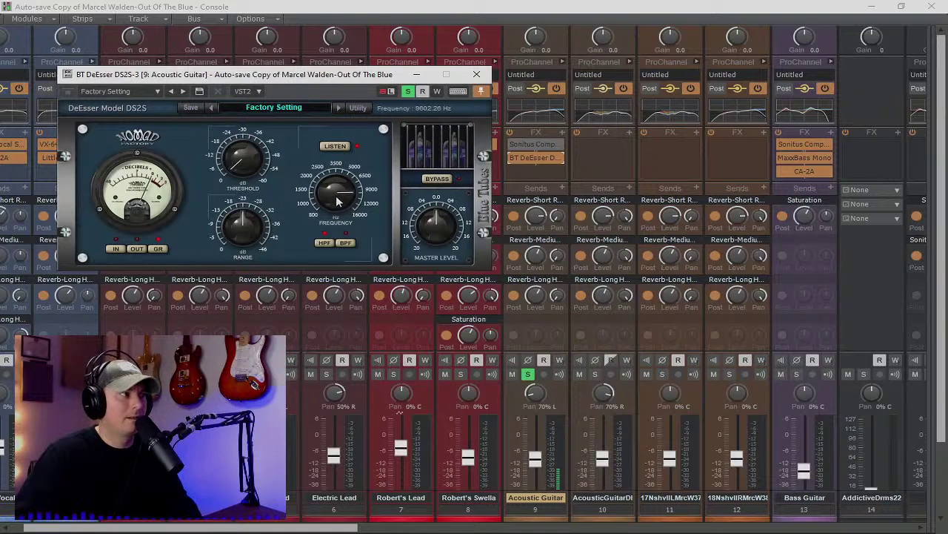
{"action": "mouse_move", "coordinate": [338, 201]}
{"action": "left_mouse_down"}
{"action": "mouse_move", "coordinate": [337, 190]}
{"action": "mouse_move", "coordinate": [337, 202]}
{"action": "left_mouse_up"}
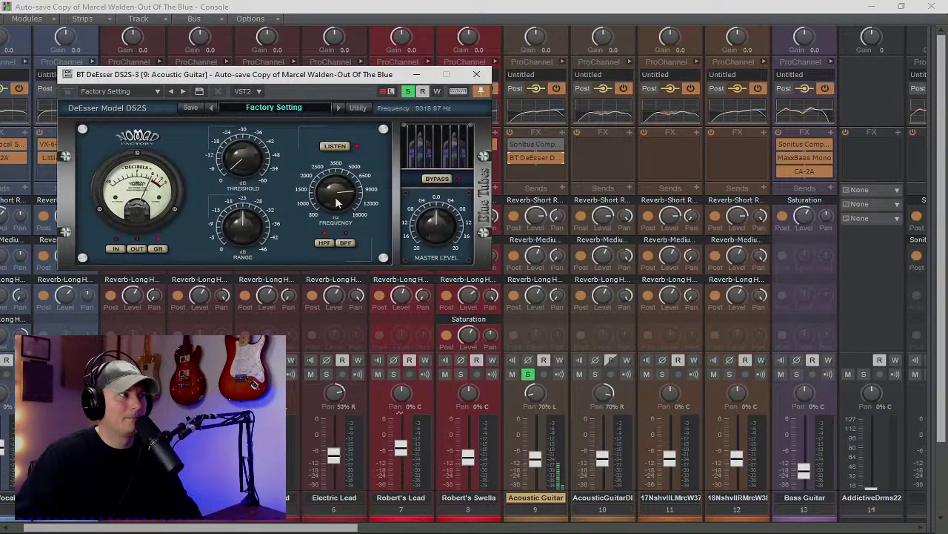
{"action": "left_click_drag", "start_coordinate": [337, 201], "coordinate": [337, 210]}
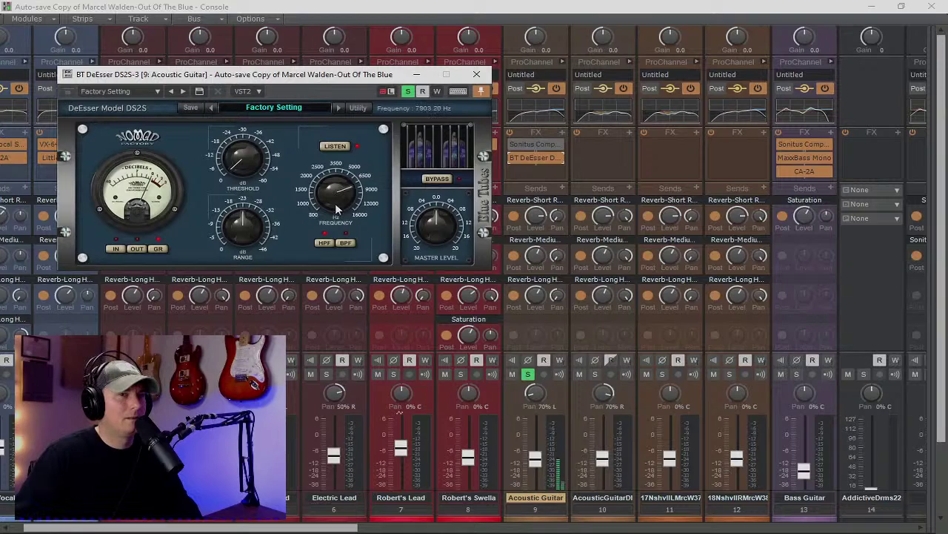
{"action": "left_click_drag", "start_coordinate": [337, 210], "coordinate": [338, 205]}
Lower the de-esser's threshold beyond -50 dB, set its range to about -34.5 dB and turn Listen mode off.
{"action": "left_click_drag", "start_coordinate": [244, 152], "coordinate": [226, 37]}
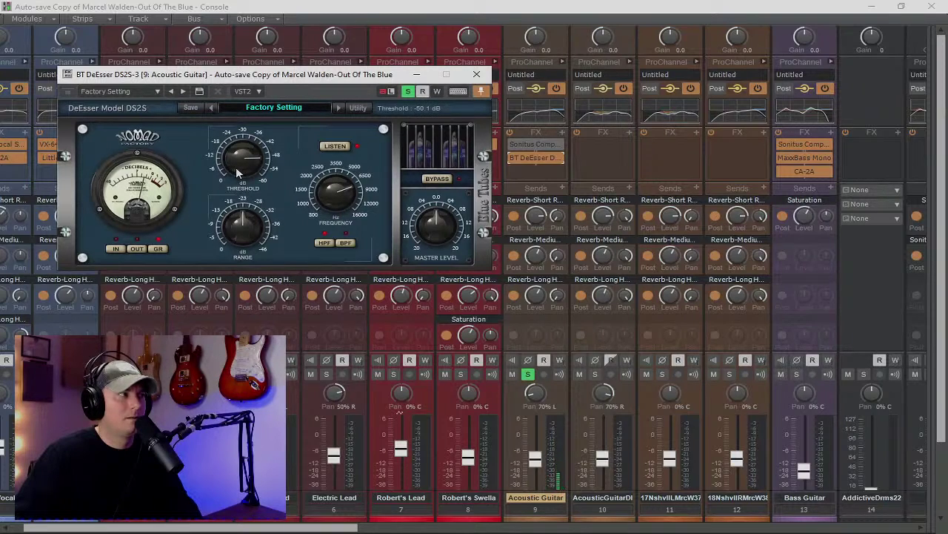
{"action": "left_click", "coordinate": [246, 230]}
{"action": "left_click_drag", "start_coordinate": [238, 206], "coordinate": [237, 201]}
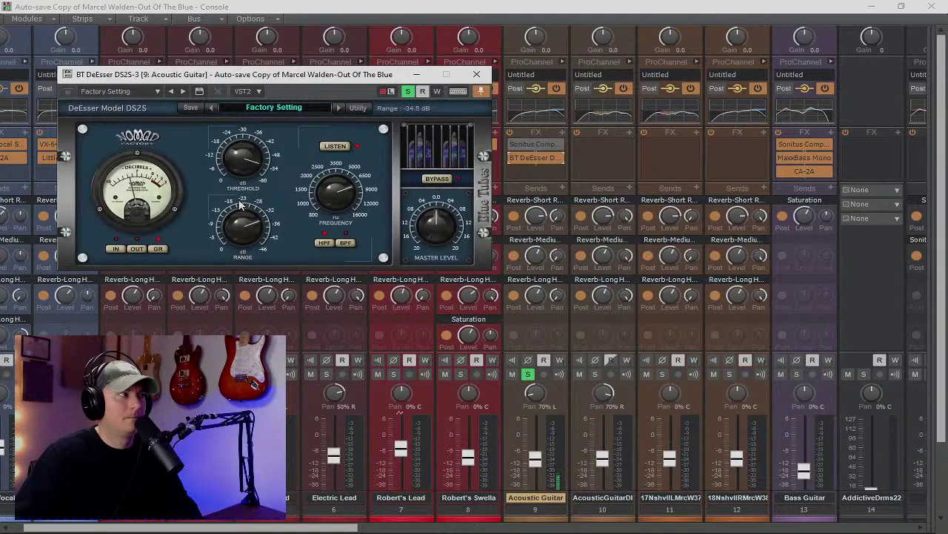
{"action": "left_click", "coordinate": [333, 145]}
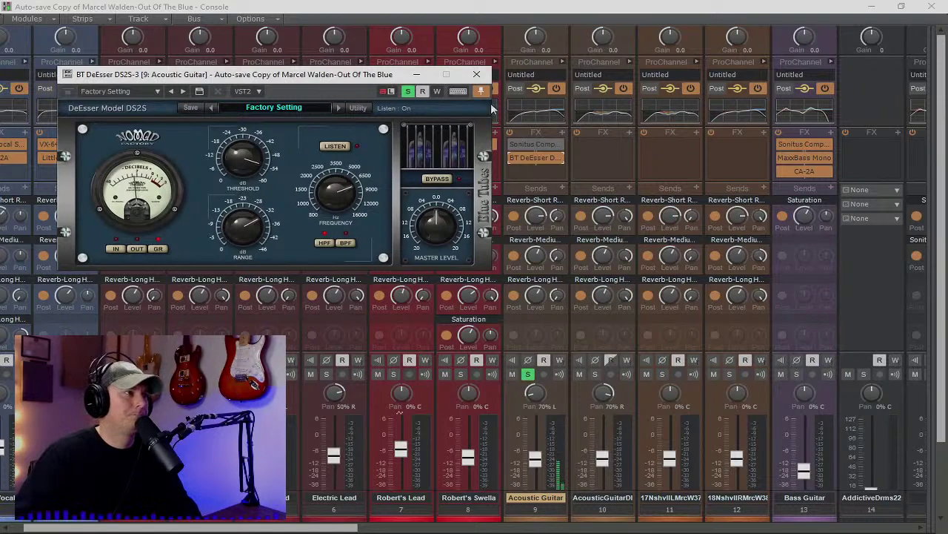
Close the de-esser and compare the Acoustic Guitar with it bypassed and re-enabled during playback.
{"action": "left_click", "coordinate": [477, 74]}
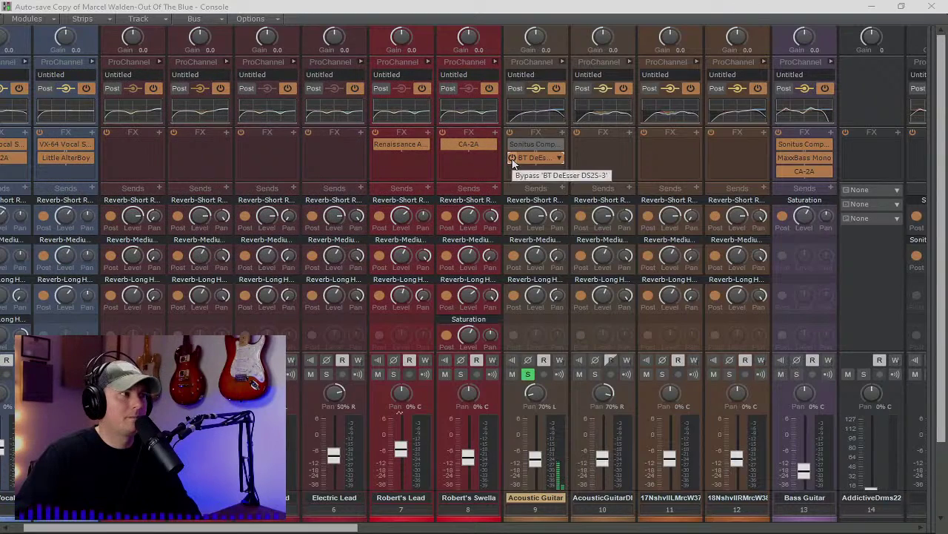
{"action": "left_click", "coordinate": [512, 159]}
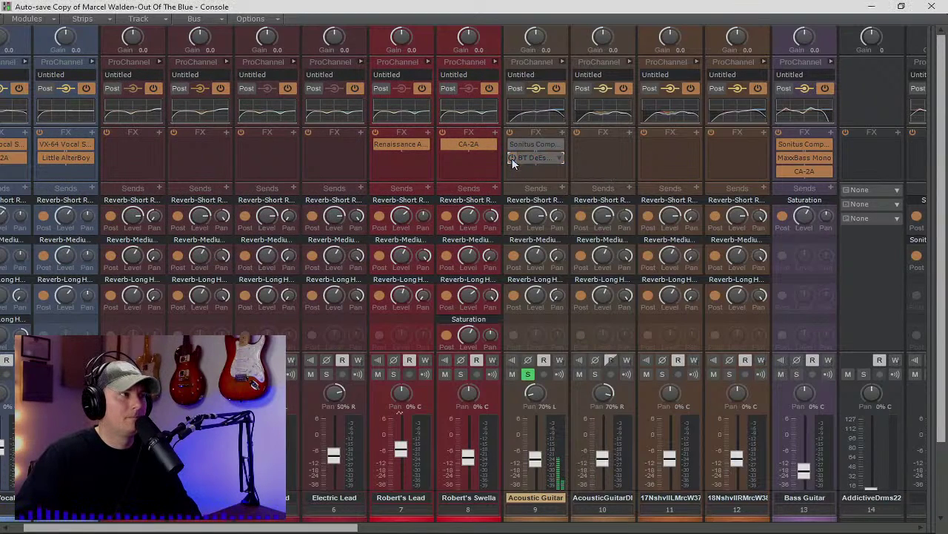
{"action": "left_click", "coordinate": [512, 158]}
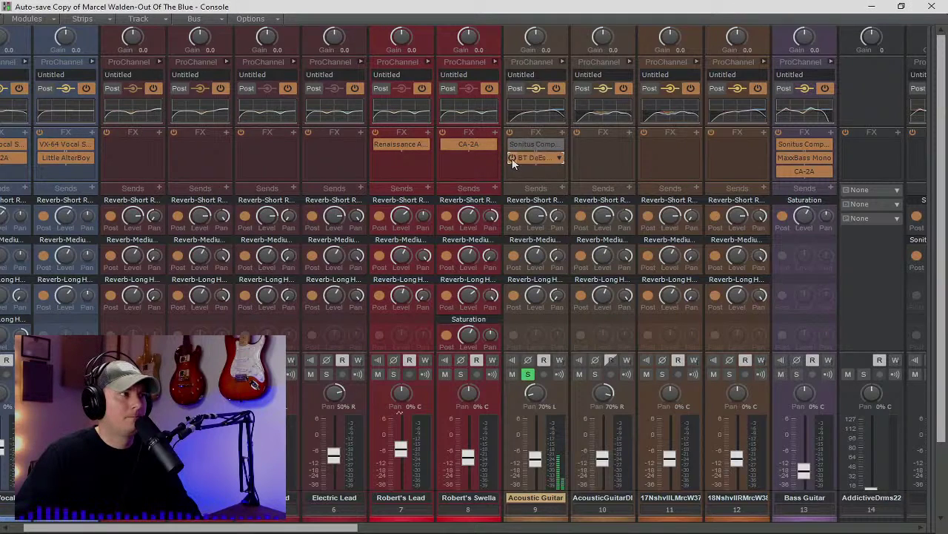
Reopen the Acoustic Guitar's de-esser, switch it to BPF mode and compare the sound with its internal bypass on and off.
{"action": "double_click", "coordinate": [530, 158]}
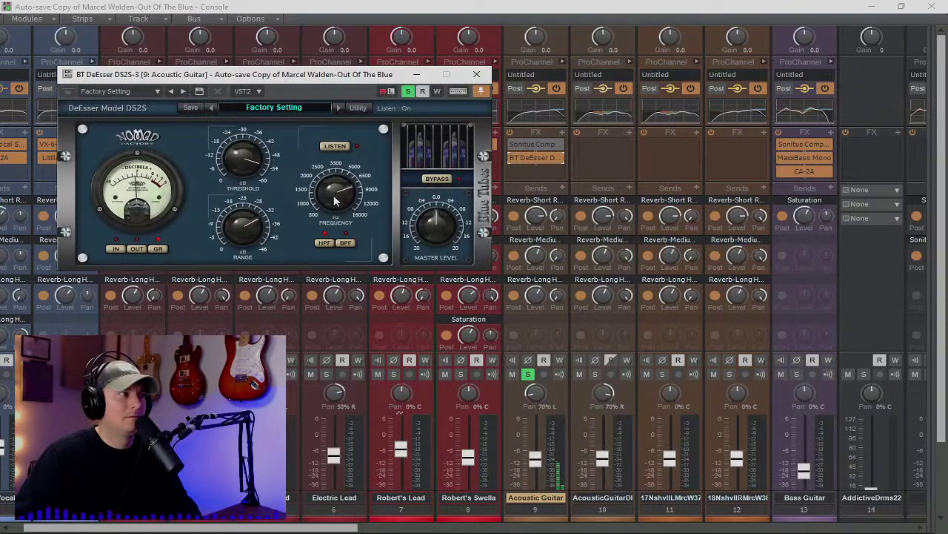
{"action": "left_click", "coordinate": [344, 244]}
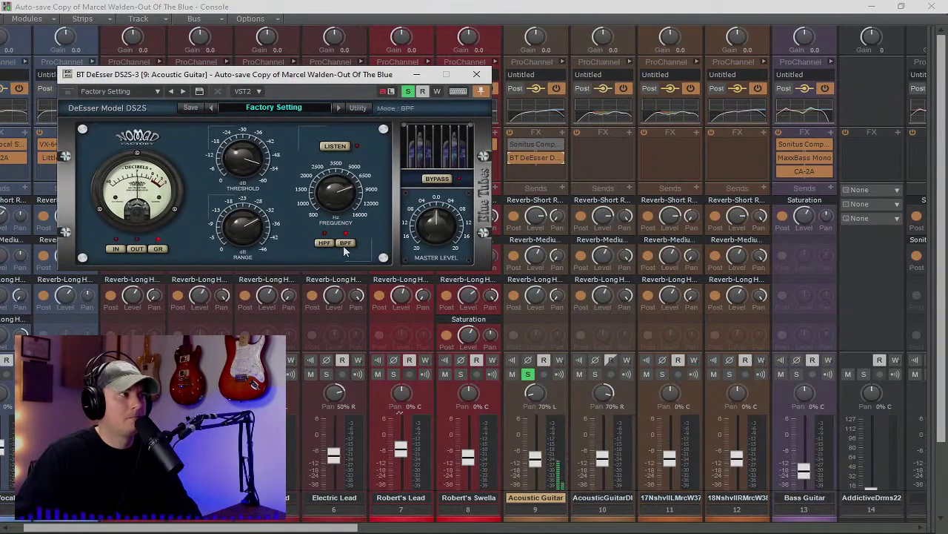
{"action": "left_click", "coordinate": [435, 184]}
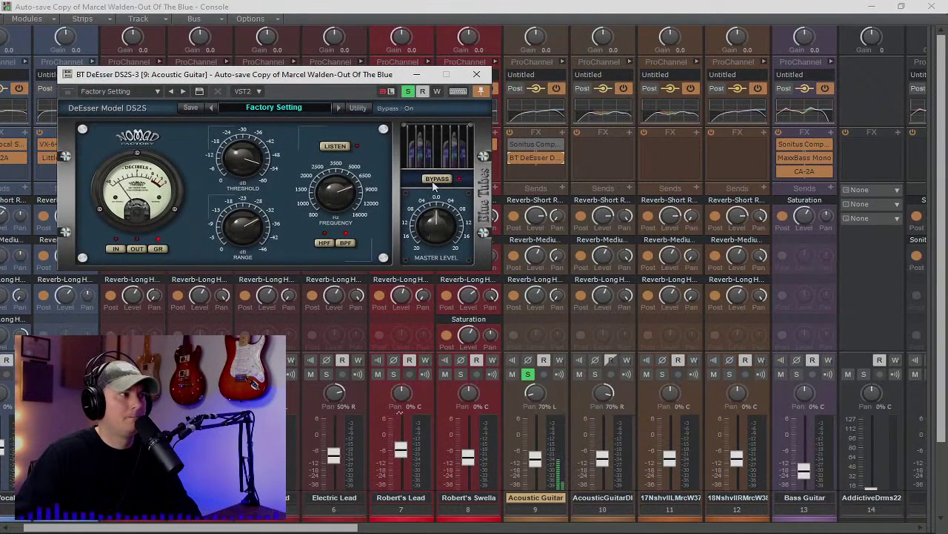
{"action": "left_click", "coordinate": [435, 184]}
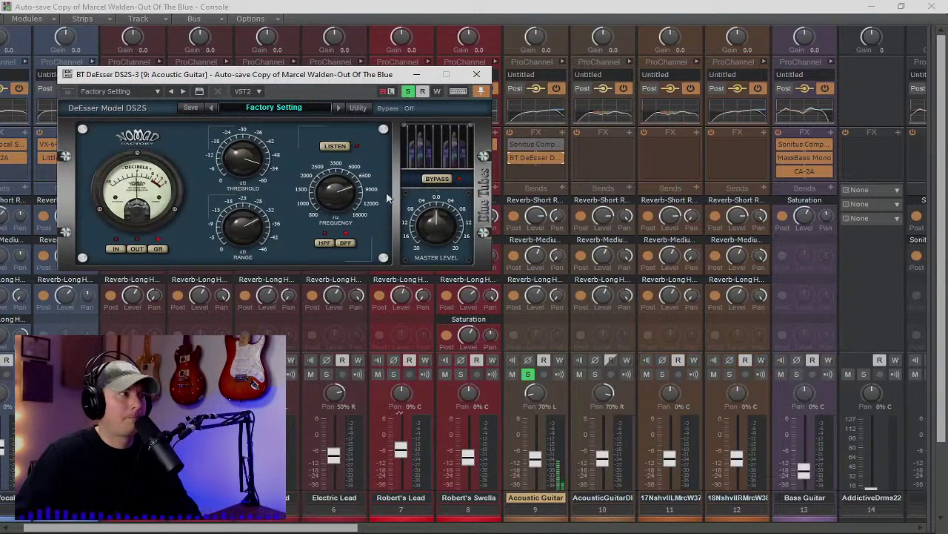
Refine the de-esser's range to -32.9 dB, readjust its threshold, set its frequency to about 7224 Hz and close it.
{"action": "left_click_drag", "start_coordinate": [234, 232], "coordinate": [240, 254]}
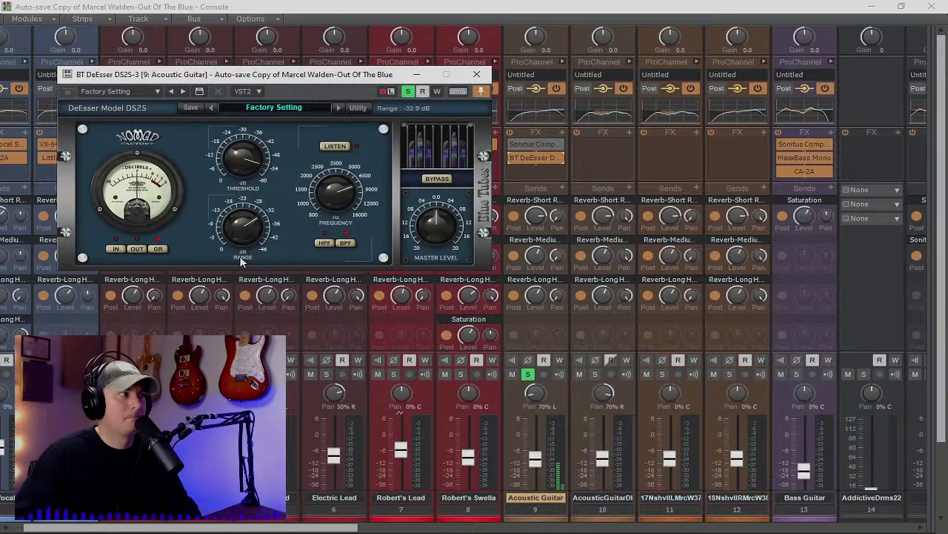
{"action": "left_click", "coordinate": [235, 182]}
{"action": "mouse_move", "coordinate": [329, 187]}
{"action": "left_mouse_down"}
{"action": "mouse_move", "coordinate": [330, 171]}
{"action": "mouse_move", "coordinate": [336, 234]}
{"action": "mouse_move", "coordinate": [332, 185]}
{"action": "left_mouse_up"}
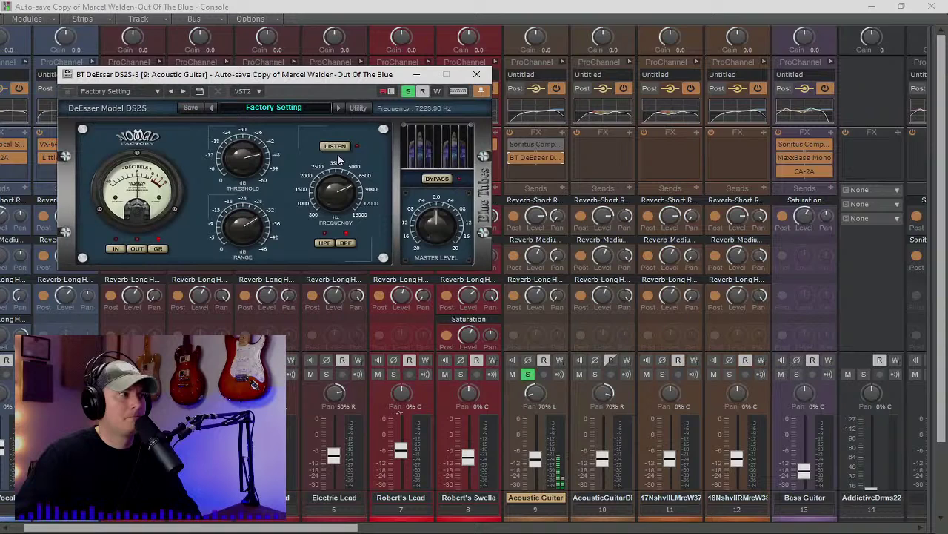
{"action": "left_click", "coordinate": [476, 75]}
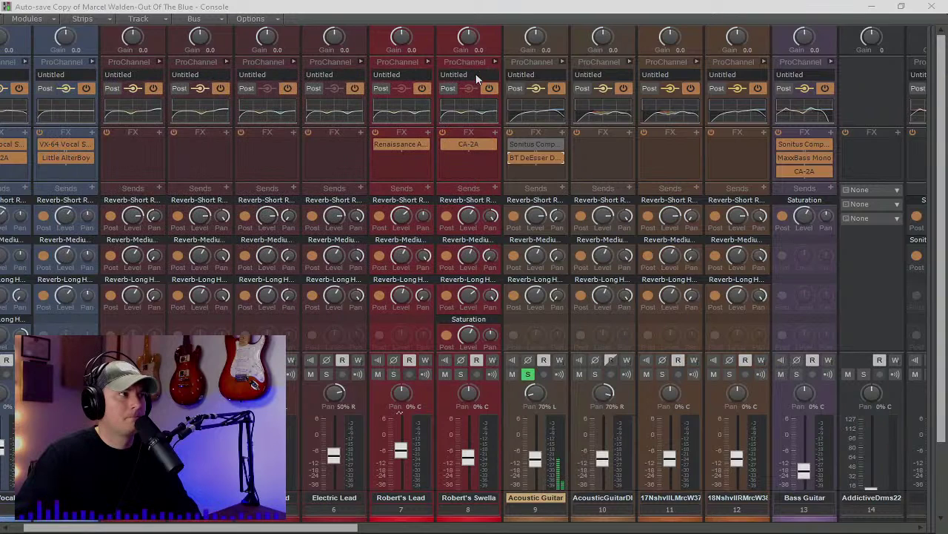
Re-enable the Acoustic Guitar's Sonitus Compressor and compare the track with both effects bypassed and active.
{"action": "left_click", "coordinate": [513, 147]}
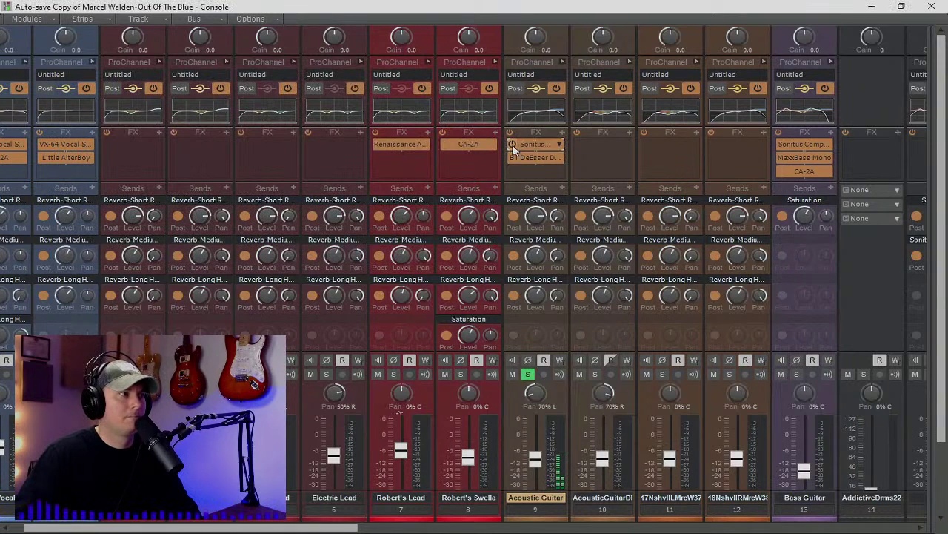
{"action": "left_click", "coordinate": [511, 157]}
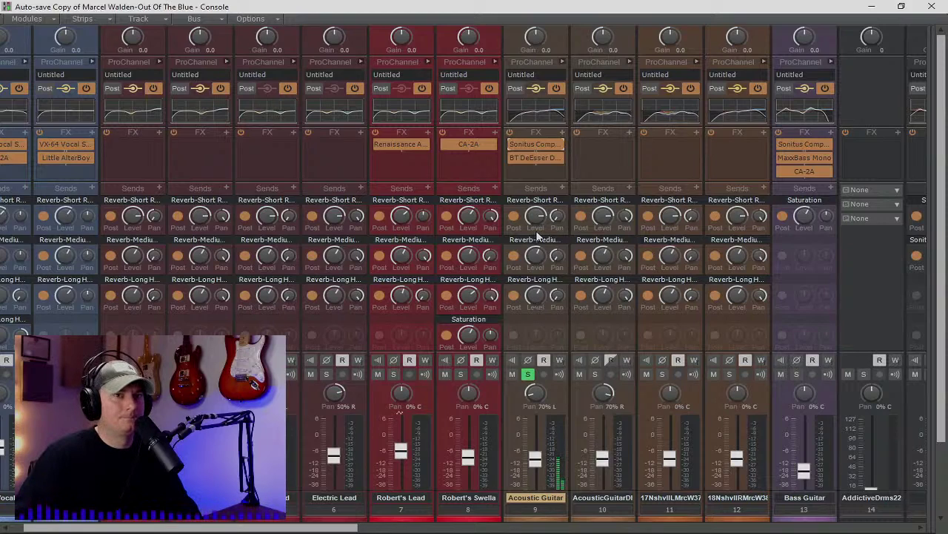
{"action": "left_click", "coordinate": [512, 145]}
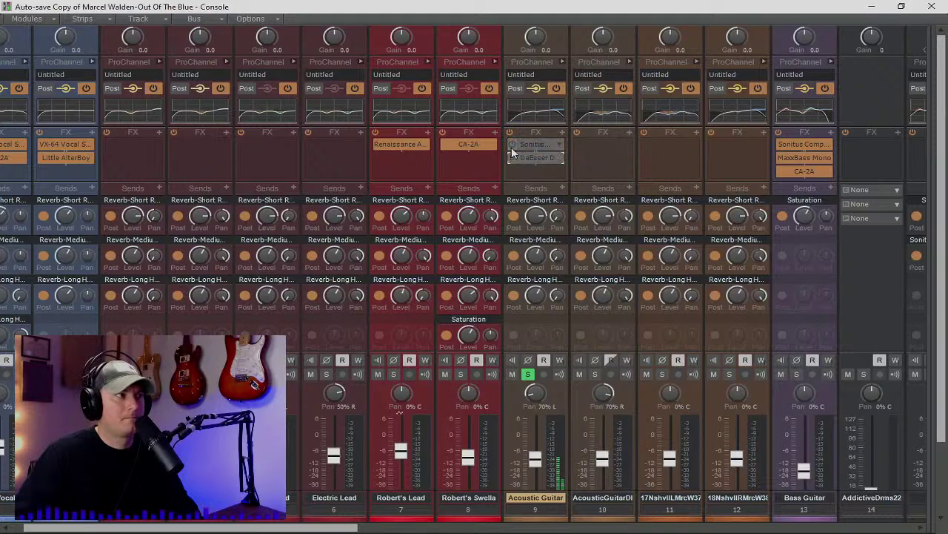
{"action": "left_click", "coordinate": [511, 151]}
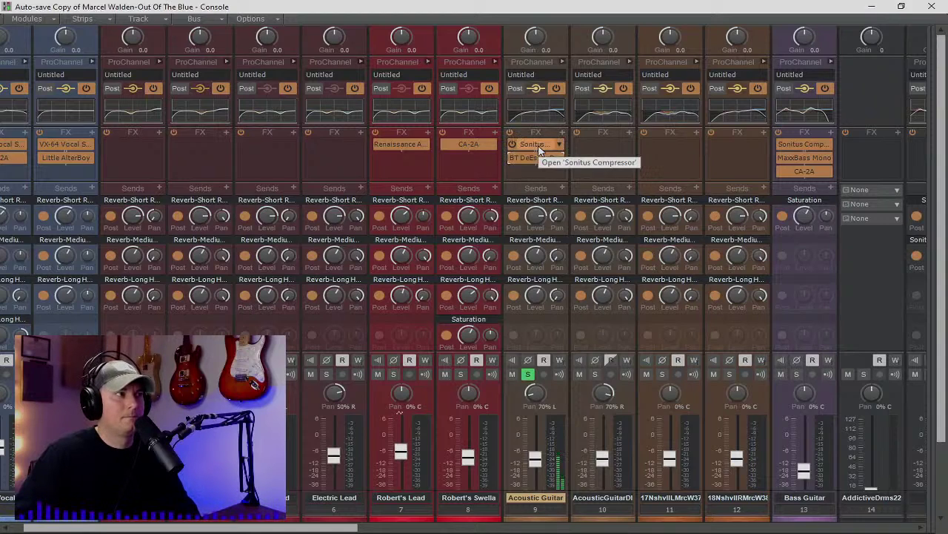
Copy the Acoustic Guitar's Sonitus Compressor and BT DeEsser to acoustic guitar track 10 and solo that track too.
{"action": "left_click_drag", "start_coordinate": [539, 150], "coordinate": [601, 148]}
{"action": "left_click_drag", "start_coordinate": [538, 159], "coordinate": [596, 159]}
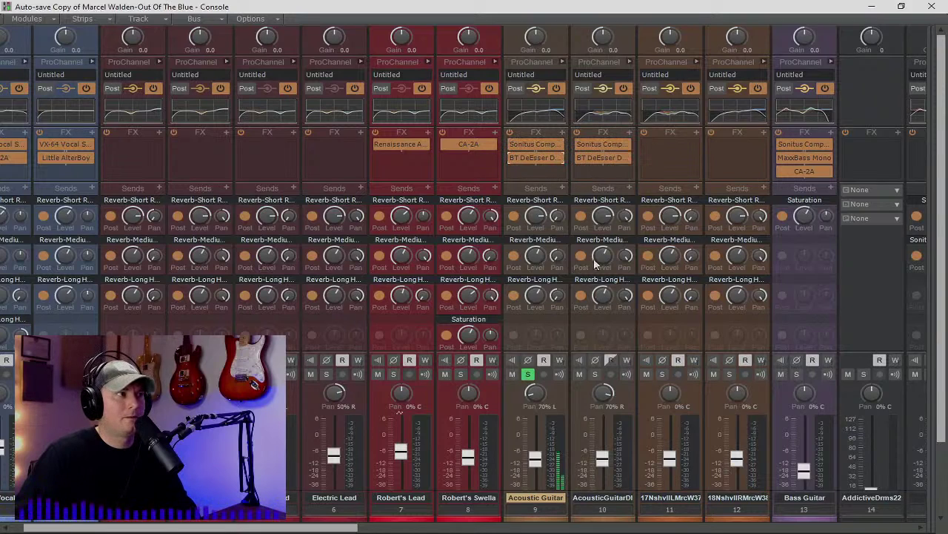
{"action": "left_click", "coordinate": [595, 374]}
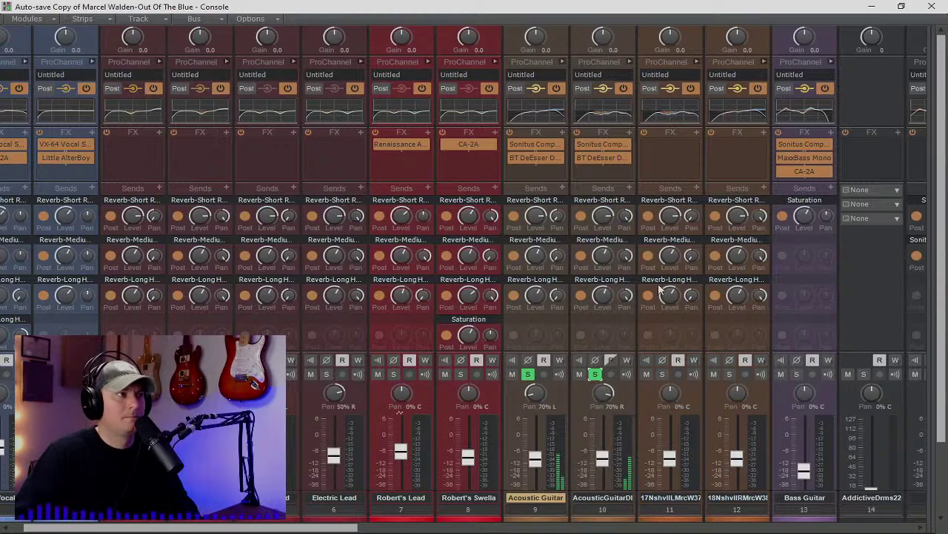
Solo tracks 11 and 12 as well and lower their volumes to -8.0 and -7.9 dB.
{"action": "left_click", "coordinate": [662, 374]}
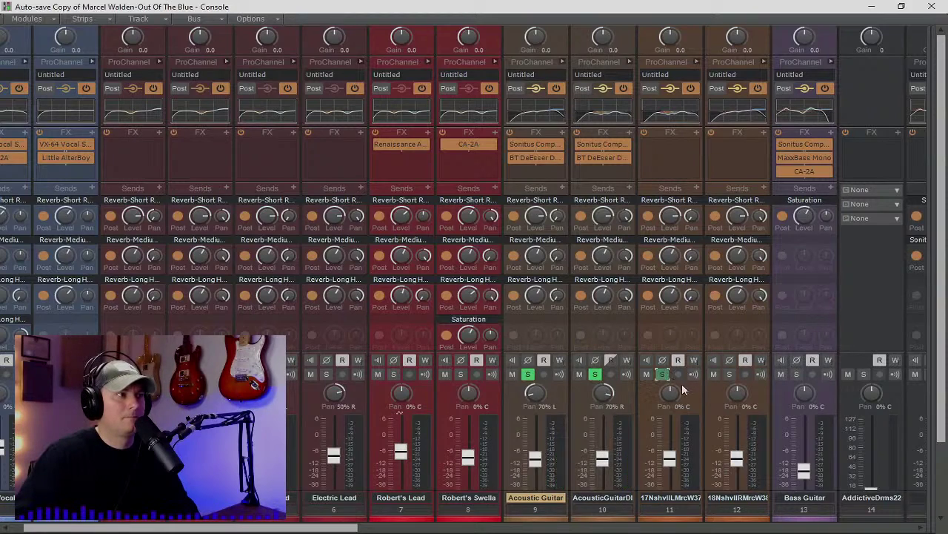
{"action": "left_click", "coordinate": [730, 375]}
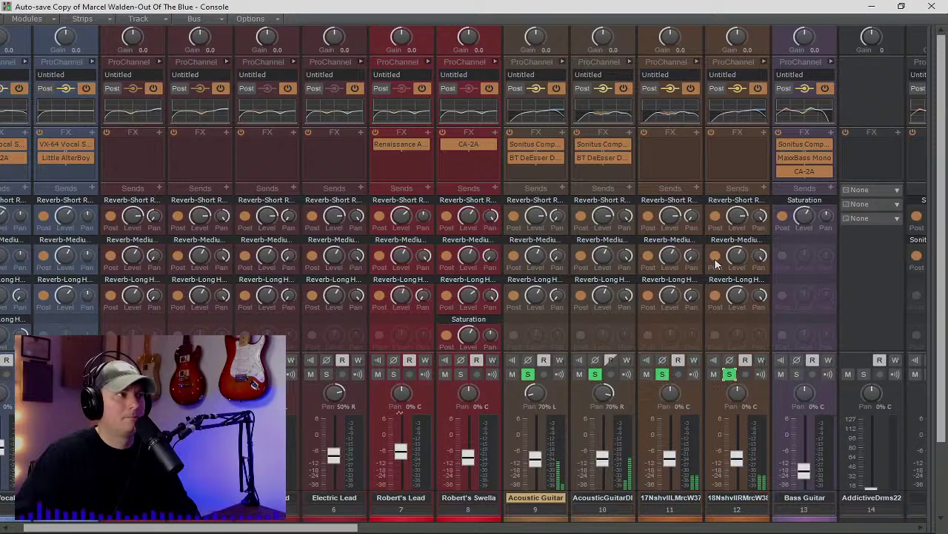
{"action": "scroll", "coordinate": [704, 430], "scroll_direction": "down", "scroll_amount": 3}
{"action": "left_click_drag", "start_coordinate": [680, 379], "coordinate": [737, 368]}
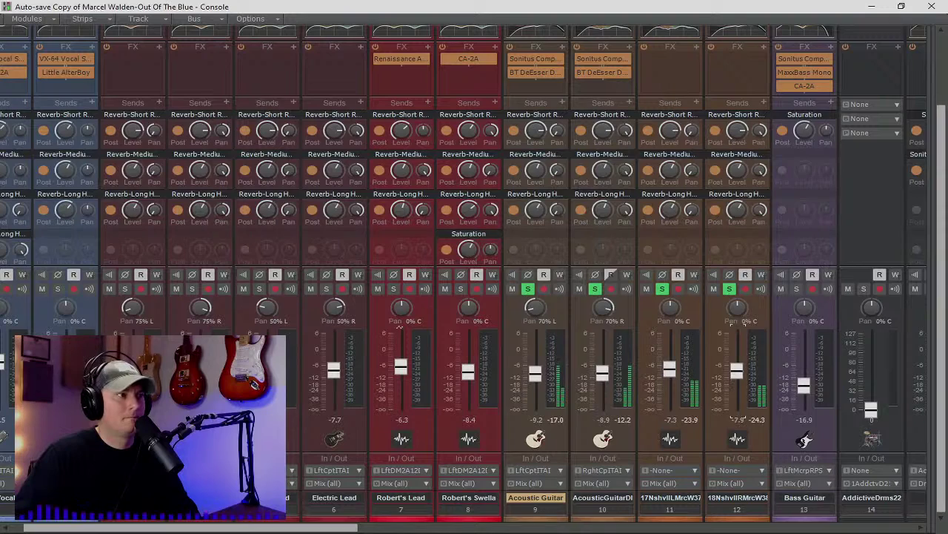
{"action": "left_click_drag", "start_coordinate": [669, 368], "coordinate": [669, 368]}
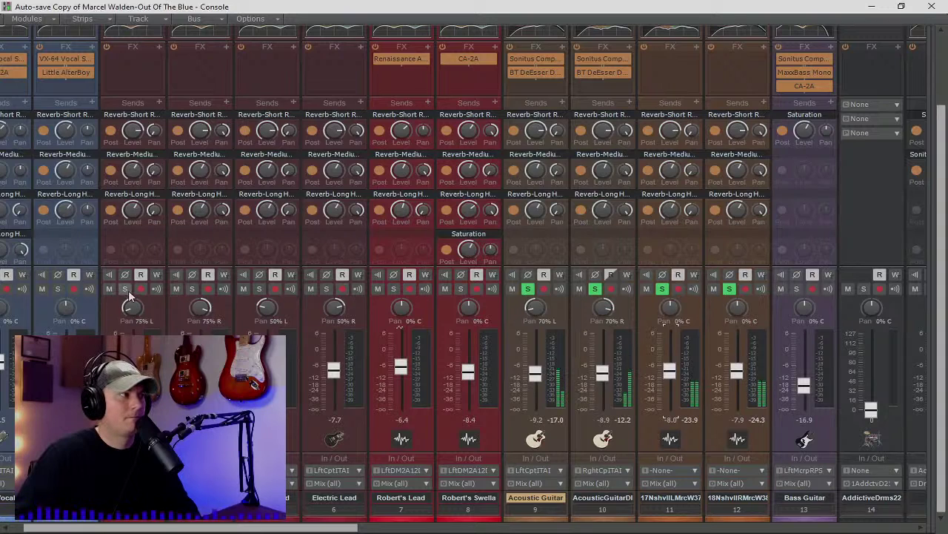
Add the electric guitar tracks through track 8, including Robert's Lead and Robert's Swella, to the solo for listening.
{"action": "left_click", "coordinate": [259, 289]}
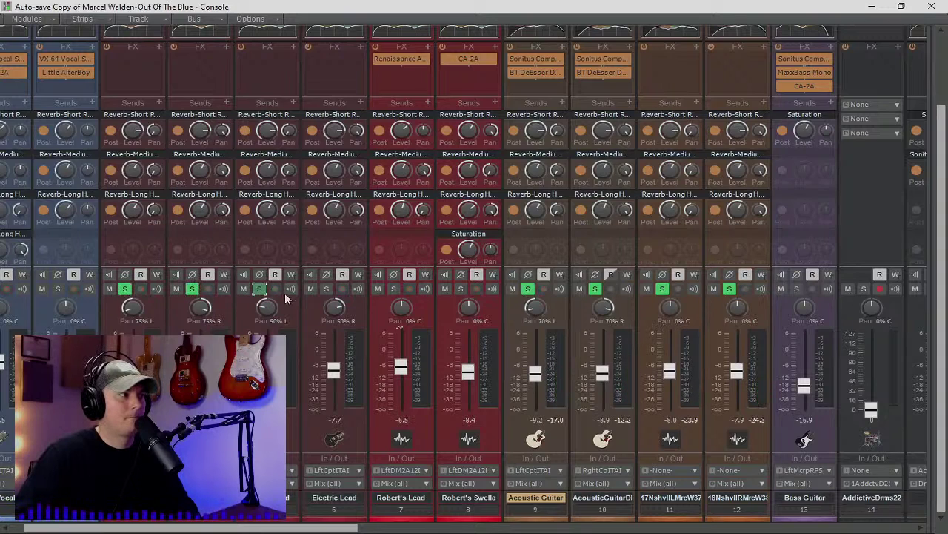
{"action": "left_click", "coordinate": [326, 289]}
{"action": "left_click", "coordinate": [394, 289]}
{"action": "left_click", "coordinate": [461, 289]}
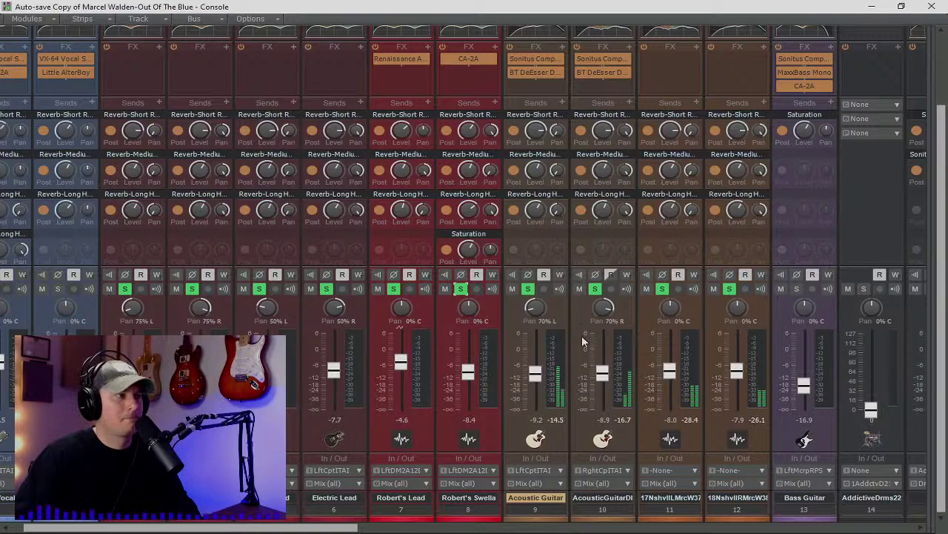
Clear the solo from all guitar tracks to hear the full mix.
{"action": "left_click", "coordinate": [729, 289]}
{"action": "left_click", "coordinate": [124, 288], "text": "ctrl"}
{"action": "left_click", "coordinate": [125, 288]}
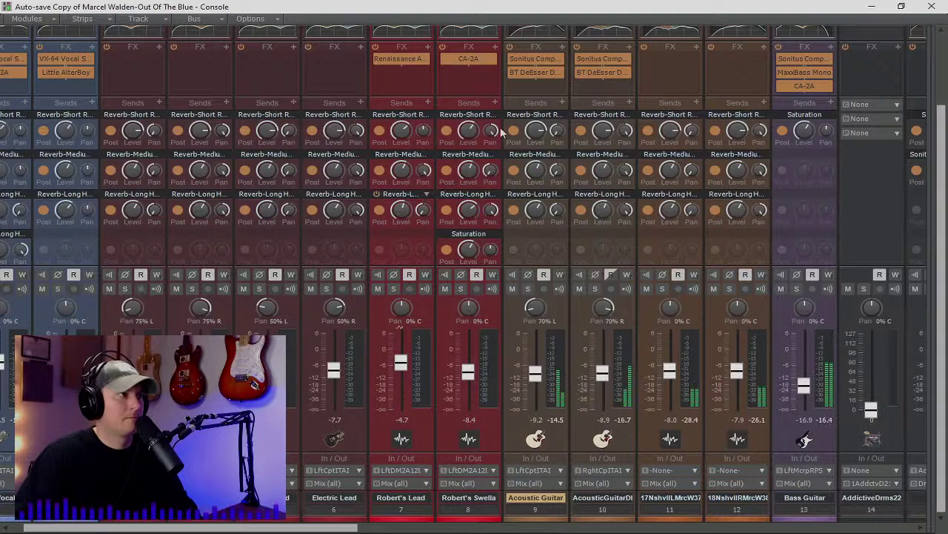
Copy the Acoustic Guitar's BT DeEsser to the Nashville guitar tracks 11 and 12.
{"action": "scroll", "coordinate": [681, 74], "scroll_direction": "up", "scroll_amount": 2}
{"action": "left_click_drag", "start_coordinate": [539, 128], "coordinate": [720, 120]}
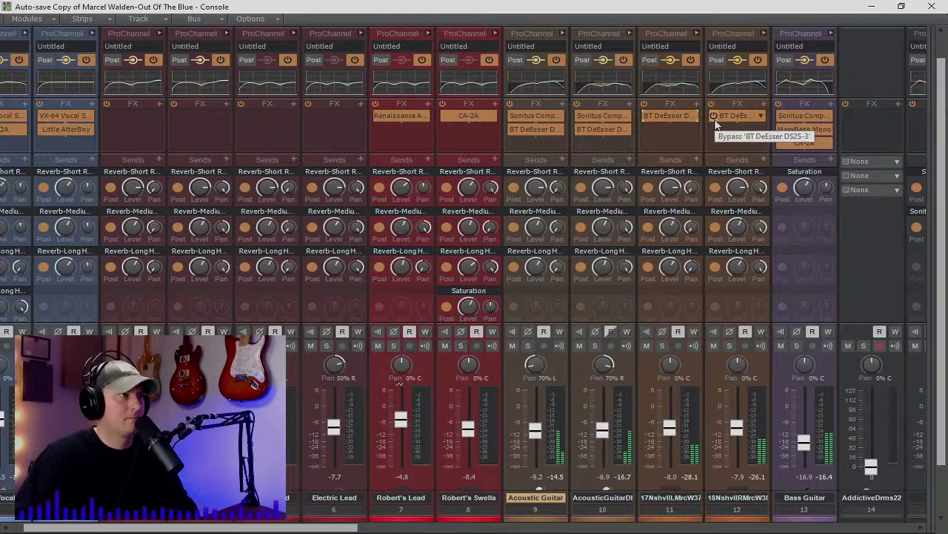
Try the Sonitus Compressor from track 10 on Nashville tracks 11 and 12, bypass it for comparison and delete both copies.
{"action": "left_click_drag", "start_coordinate": [602, 115], "coordinate": [730, 117]}
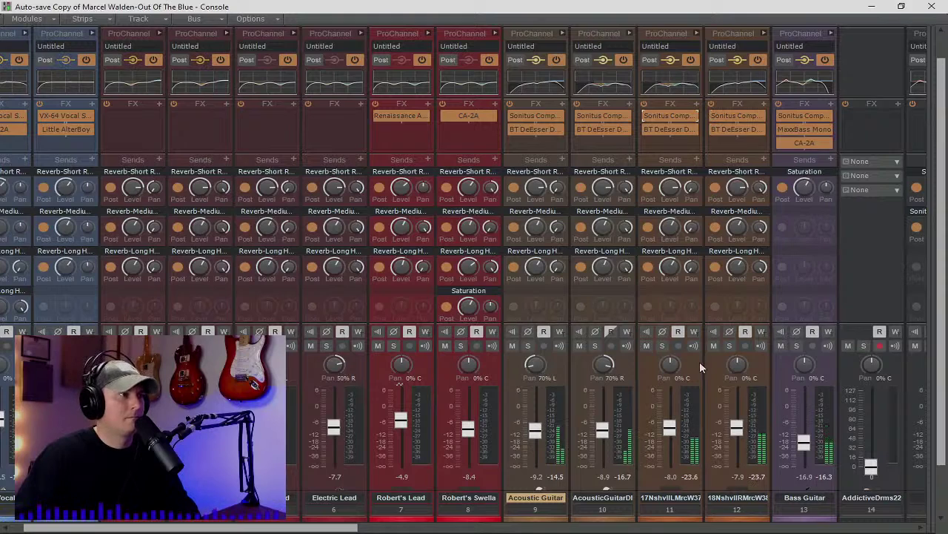
{"action": "left_click", "coordinate": [646, 117]}
{"action": "left_click", "coordinate": [713, 116]}
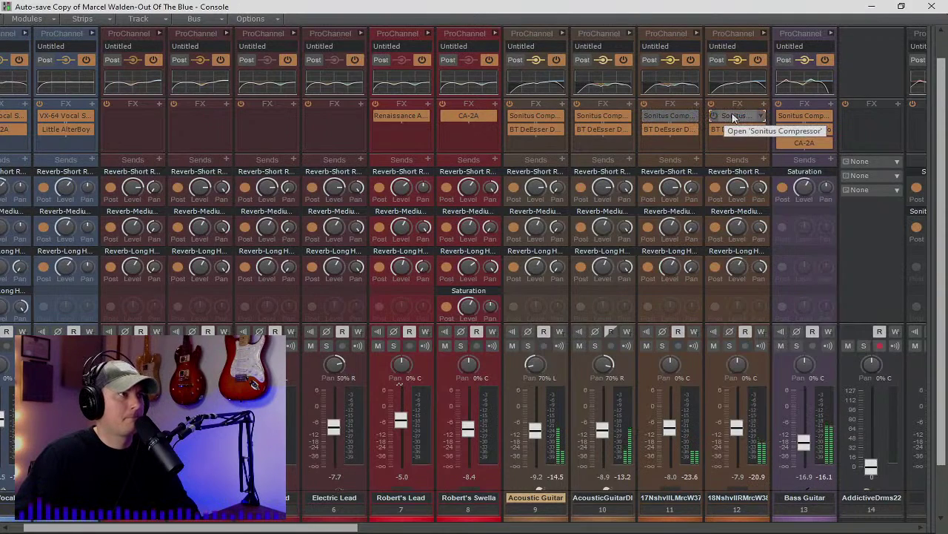
{"action": "right_click", "coordinate": [733, 117]}
{"action": "left_click", "coordinate": [704, 119]}
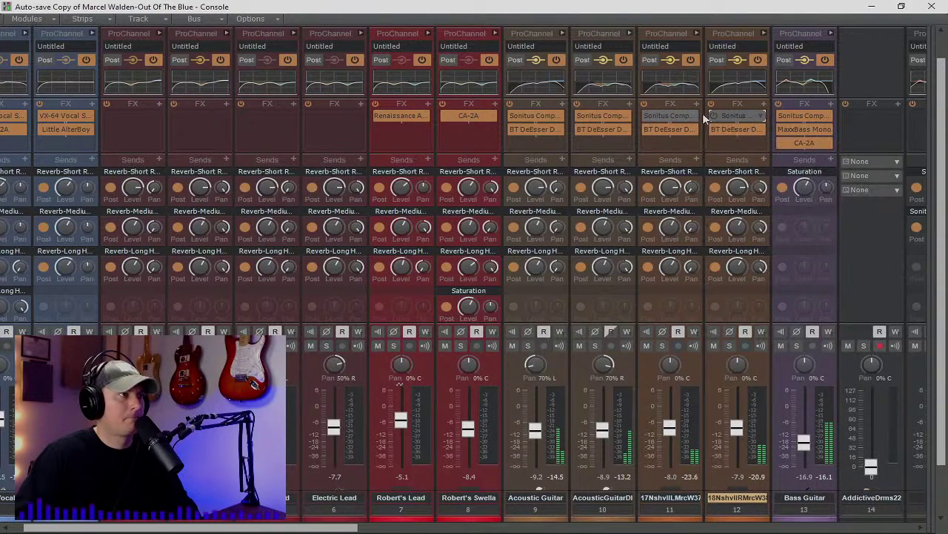
{"action": "right_click", "coordinate": [644, 119]}
{"action": "left_click", "coordinate": [671, 127]}
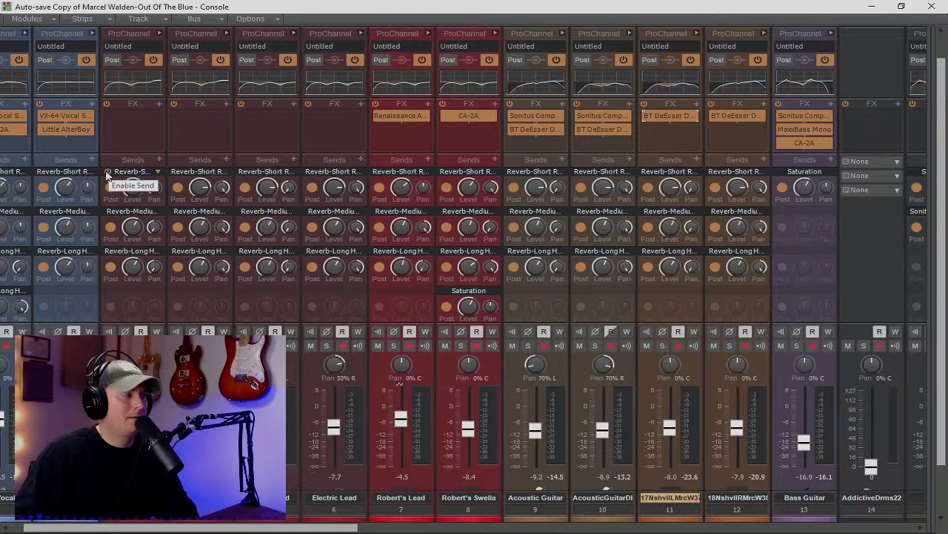
Mute the ReverbShortRom, ReverbMedimPlt and Reverb-Long Hall buses.
{"action": "left_click", "coordinate": [108, 173]}
{"action": "left_click_drag", "start_coordinate": [930, 140], "coordinate": [298, 141]}
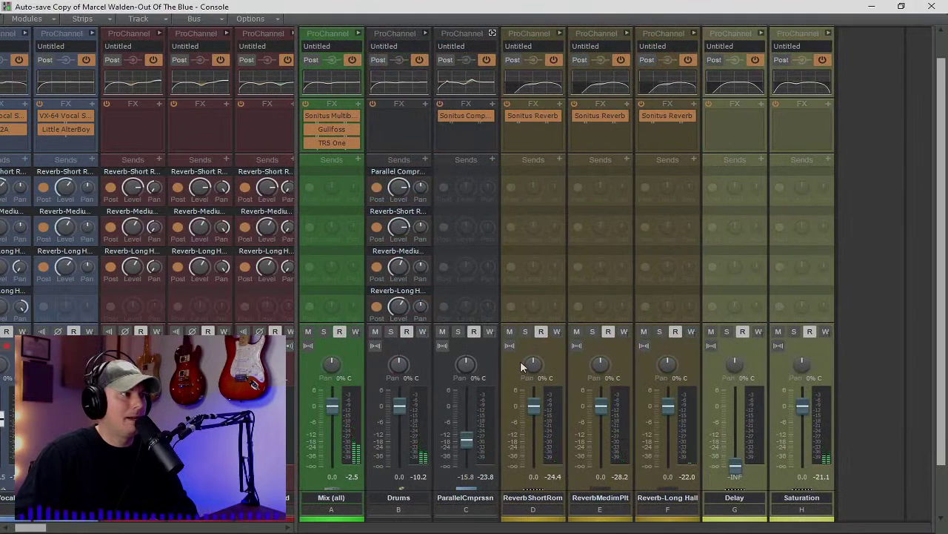
{"action": "left_click", "coordinate": [510, 332]}
{"action": "left_click", "coordinate": [577, 332]}
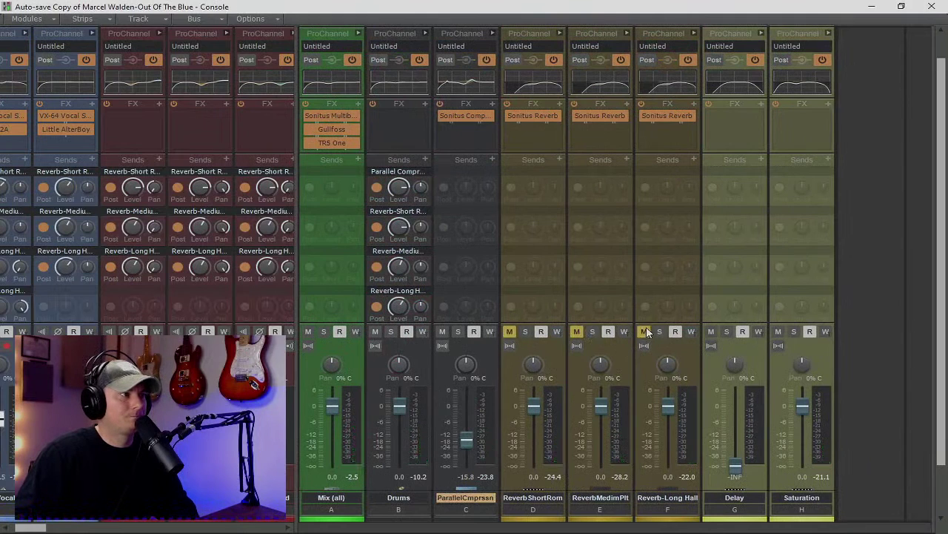
{"action": "left_click", "coordinate": [294, 194]}
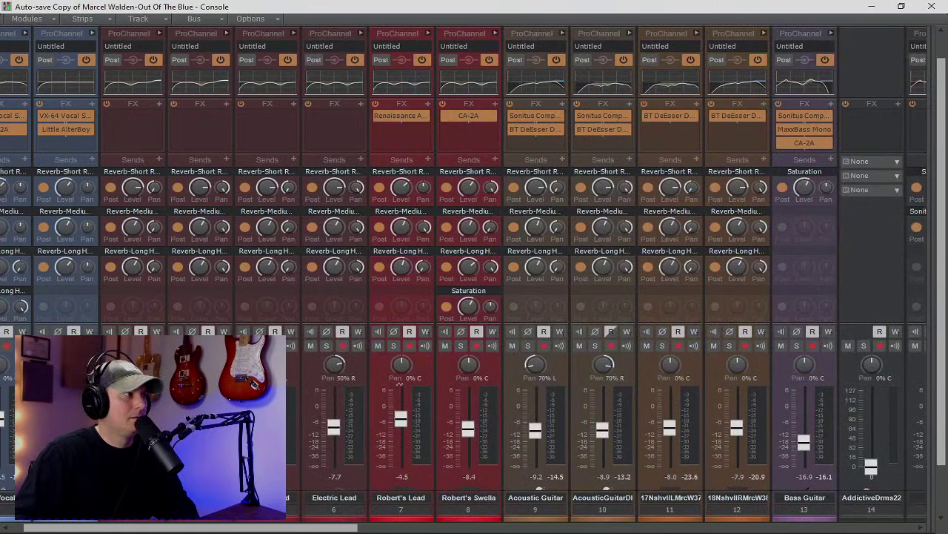
Solo the electric and acoustic guitar tracks together and play them without reverb.
{"action": "left_click", "coordinate": [662, 345], "text": "ctrl"}
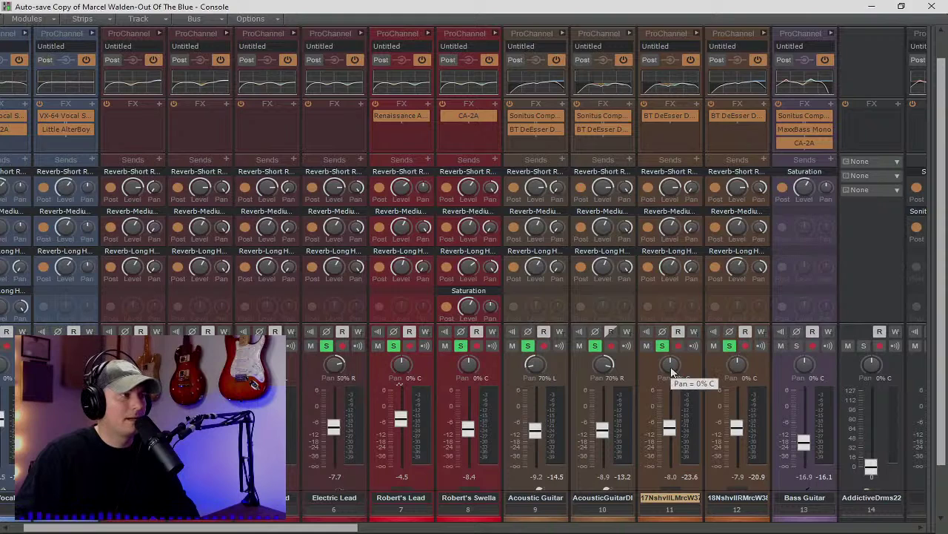
{"action": "key", "text": "space"}
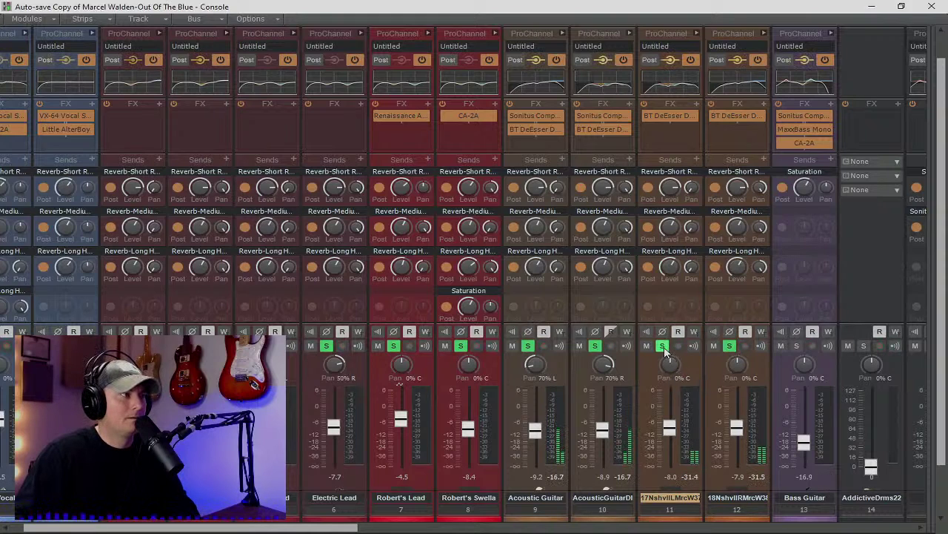
Toggle the mutes of the three reverb buses to compare the guitars with and without reverb, ending with all of them unmuted.
{"action": "left_click_drag", "start_coordinate": [926, 291], "coordinate": [433, 330]}
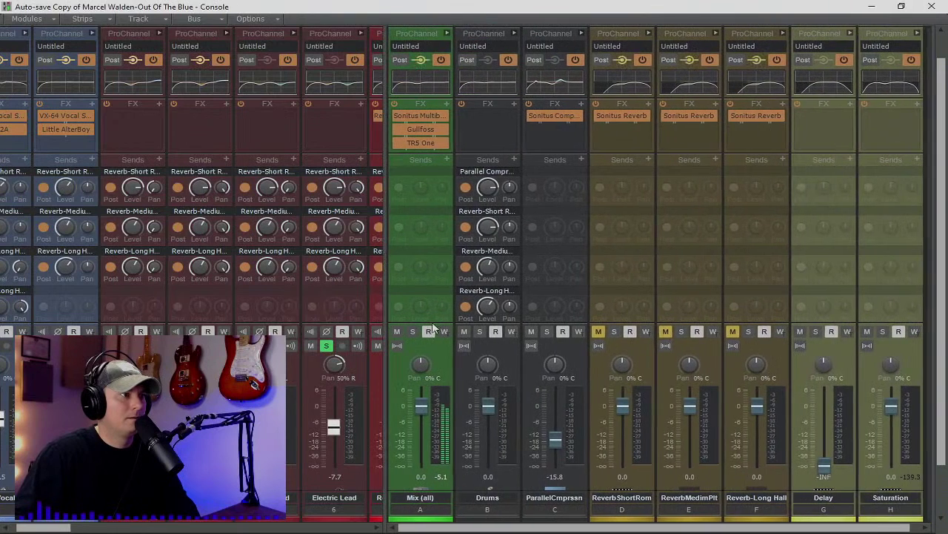
{"action": "left_click", "coordinate": [598, 331]}
{"action": "left_click", "coordinate": [665, 331]}
{"action": "left_click", "coordinate": [732, 332]}
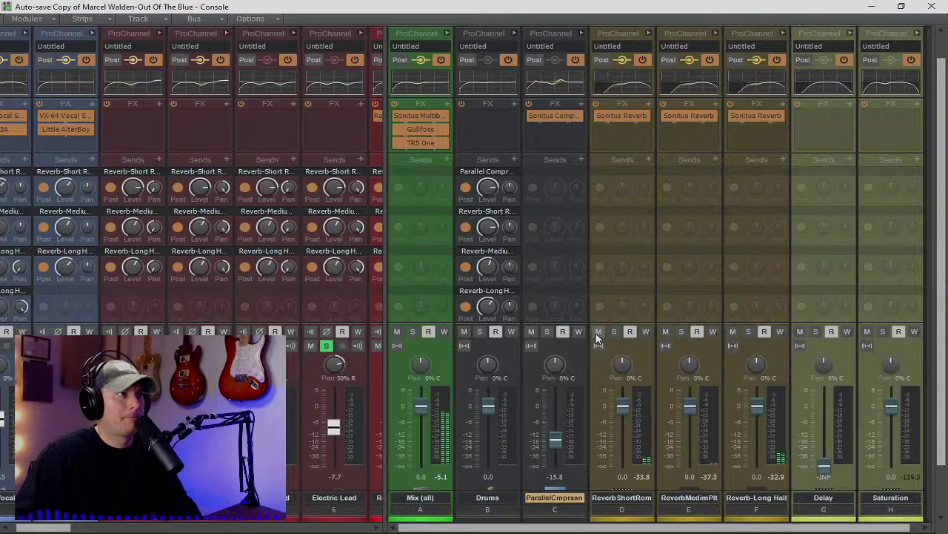
{"action": "left_click_drag", "start_coordinate": [597, 338], "coordinate": [804, 332]}
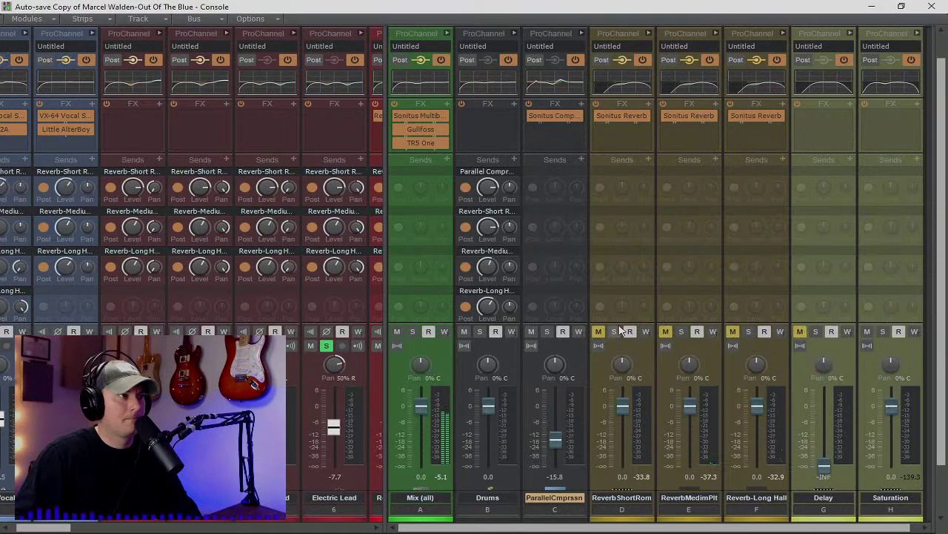
{"action": "left_click_drag", "start_coordinate": [598, 331], "coordinate": [721, 333]}
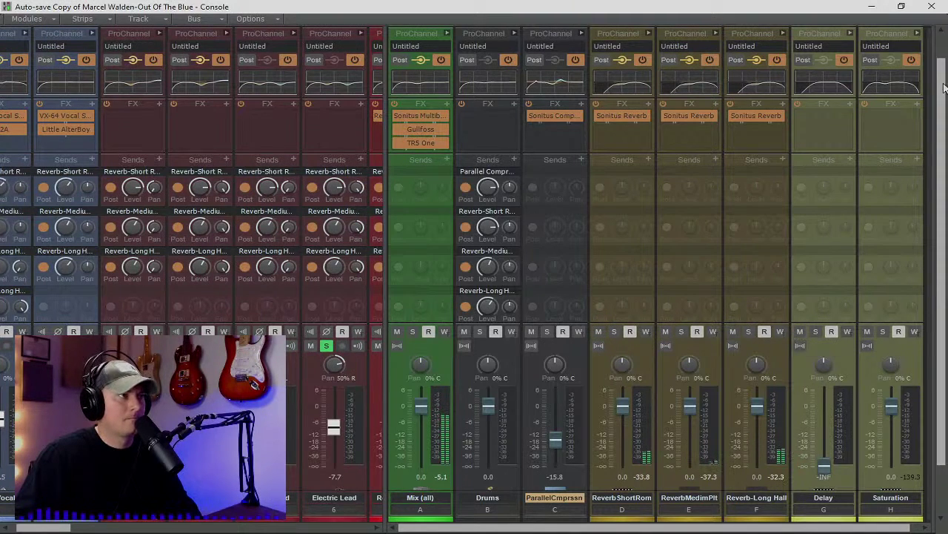
Minimize the Console and resize the control bar's Performance module to Large.
{"action": "left_click", "coordinate": [902, 7]}
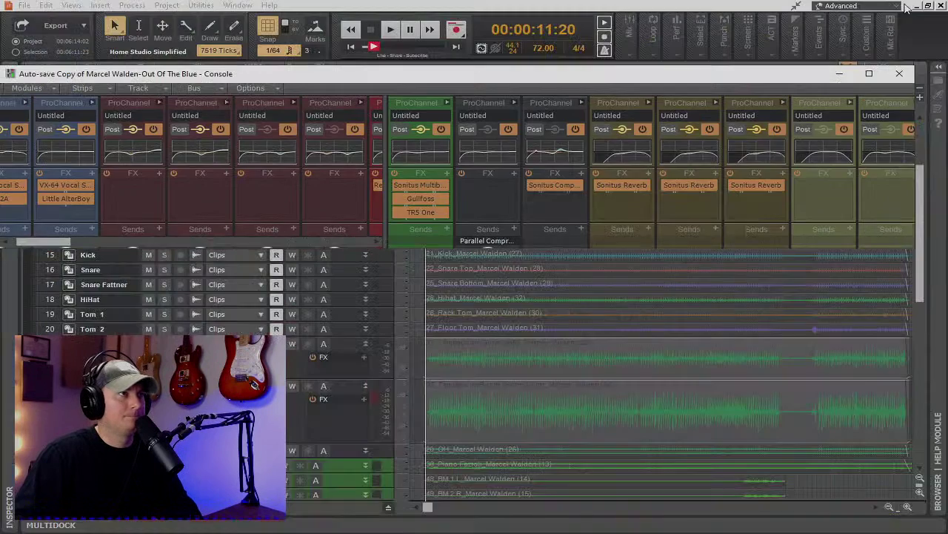
{"action": "left_click", "coordinate": [840, 73]}
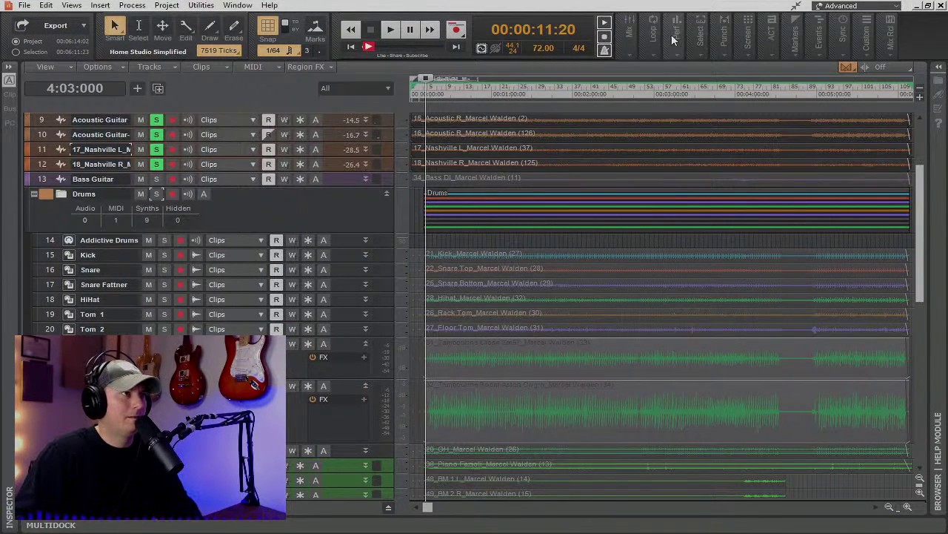
{"action": "mouse_move", "coordinate": [674, 39]}
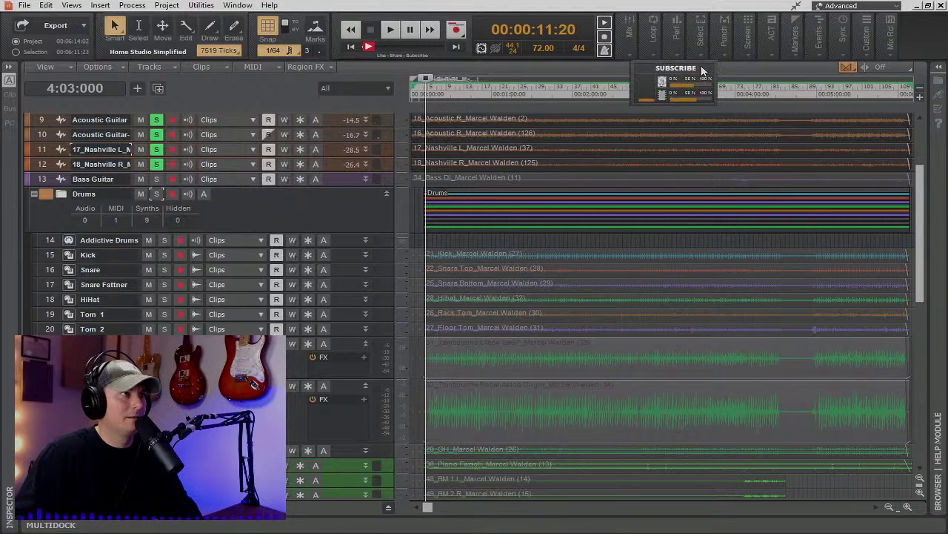
{"action": "right_click", "coordinate": [677, 39]}
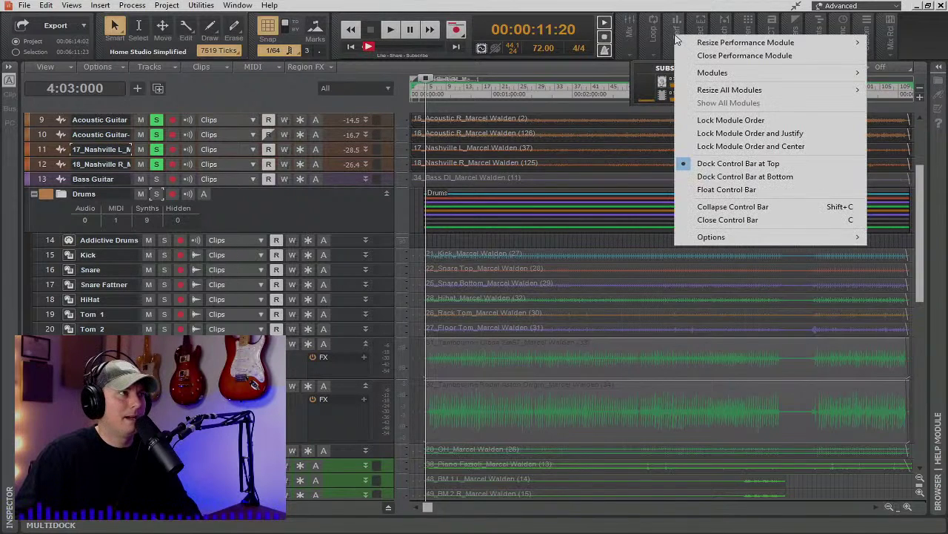
{"action": "mouse_move", "coordinate": [706, 43]}
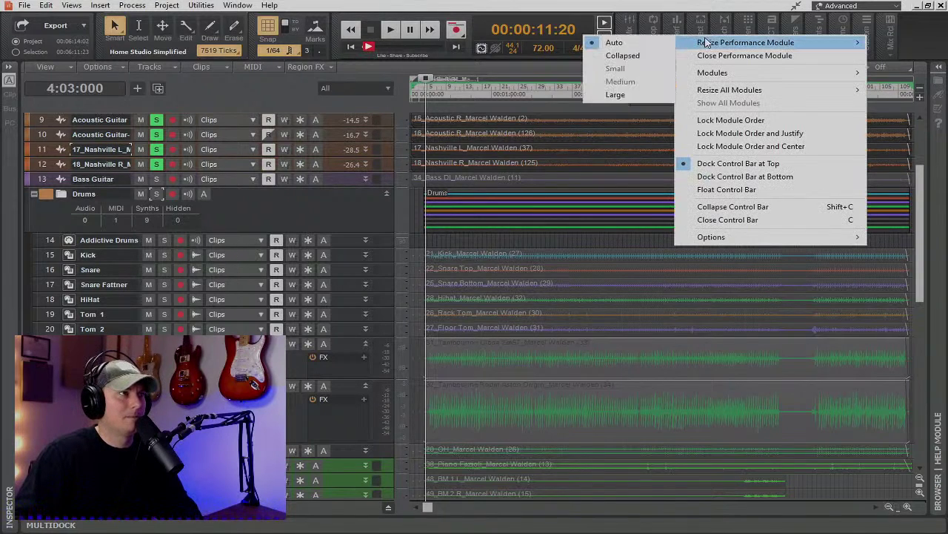
{"action": "left_click", "coordinate": [639, 95]}
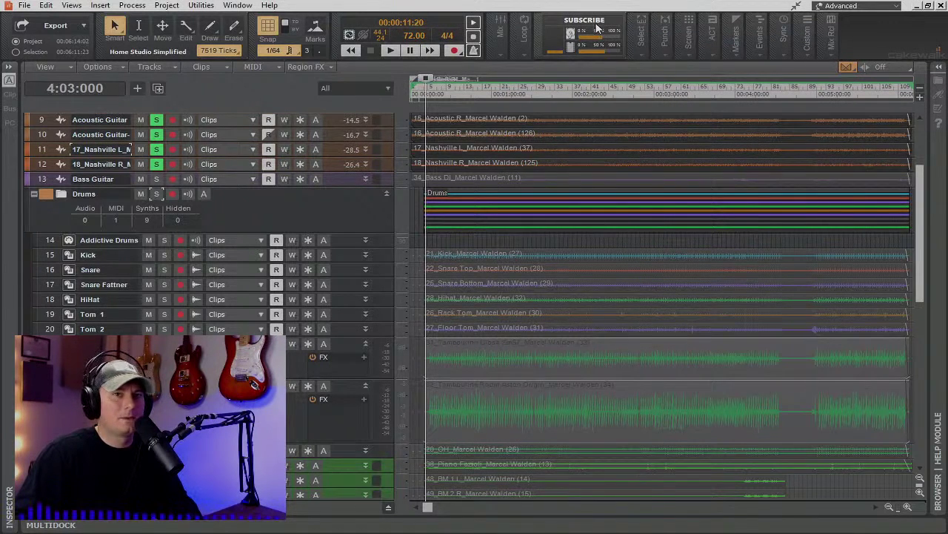
Set the CPU meter to System Performance and inspect its load details.
{"action": "right_click", "coordinate": [554, 45]}
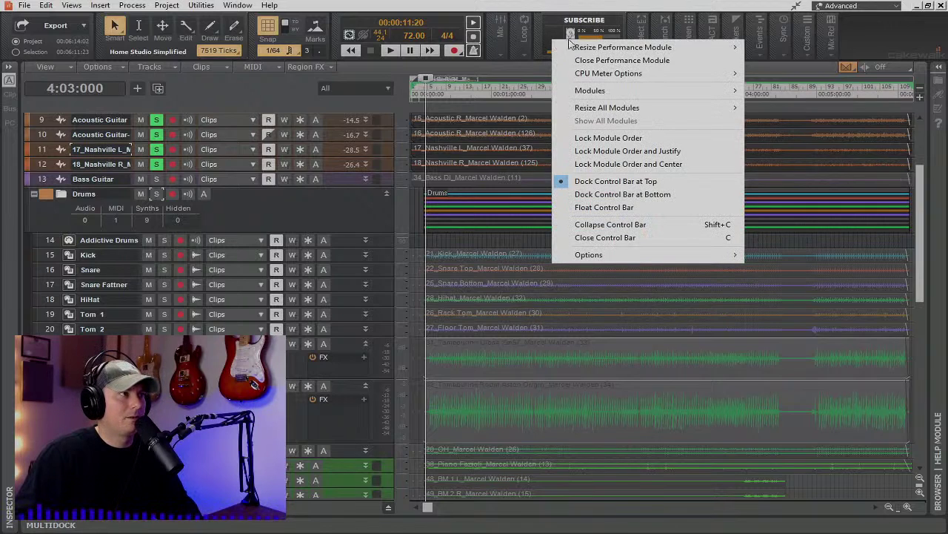
{"action": "mouse_move", "coordinate": [639, 73]}
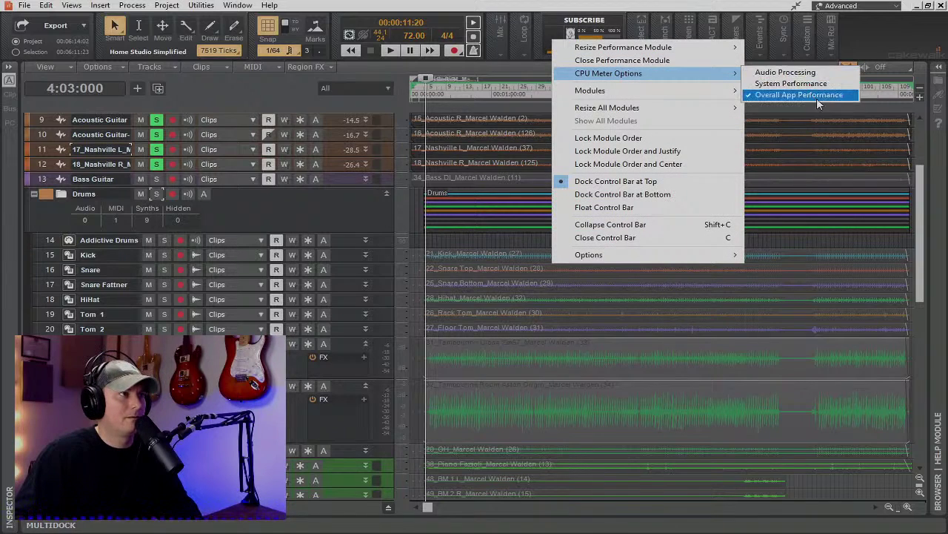
{"action": "left_click", "coordinate": [790, 84]}
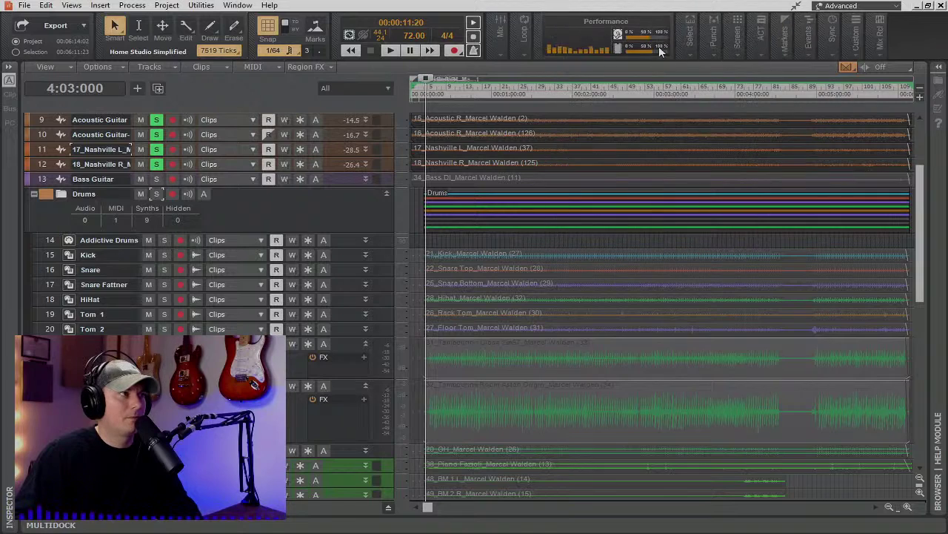
{"action": "mouse_move", "coordinate": [598, 46]}
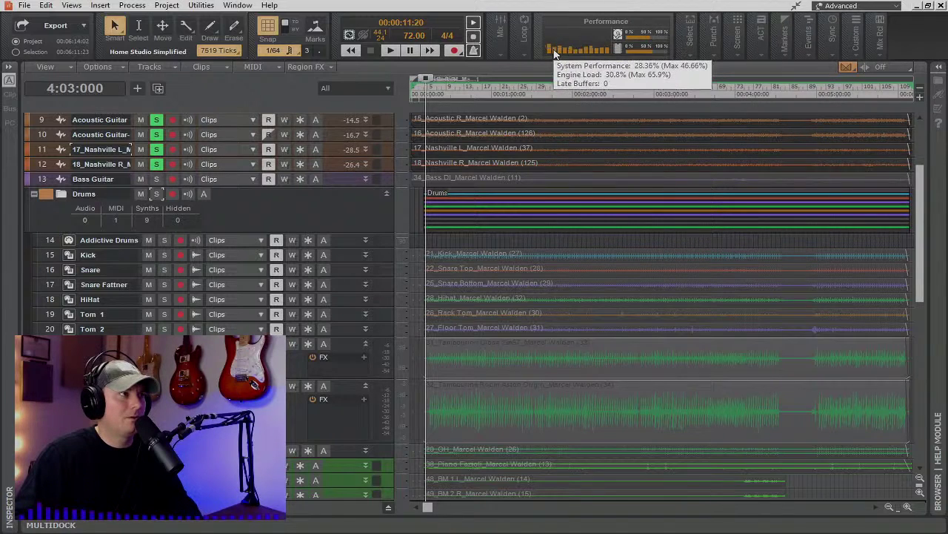
Switch the CPU meter to Audio Processing and back to Overall App Performance.
{"action": "right_click", "coordinate": [642, 35]}
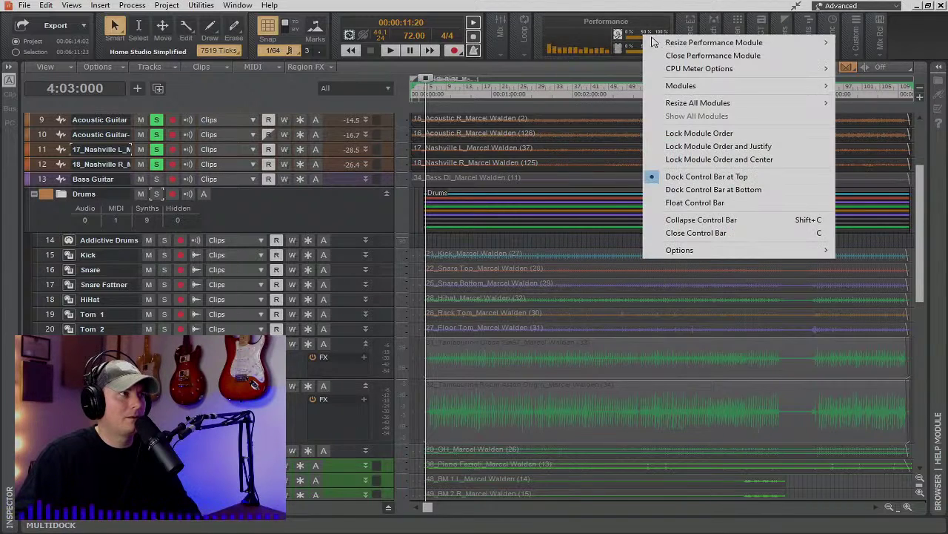
{"action": "mouse_move", "coordinate": [693, 74]}
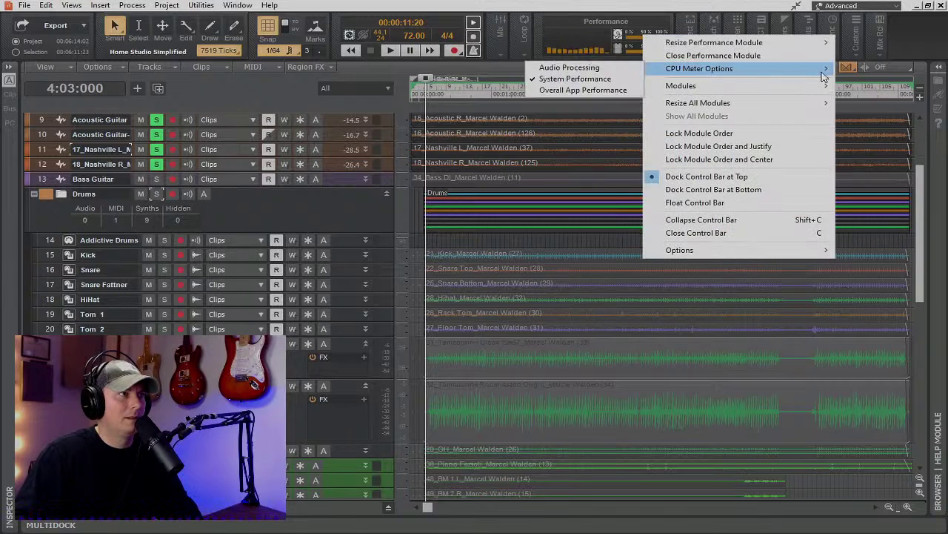
{"action": "left_click", "coordinate": [622, 66]}
{"action": "right_click", "coordinate": [591, 41]}
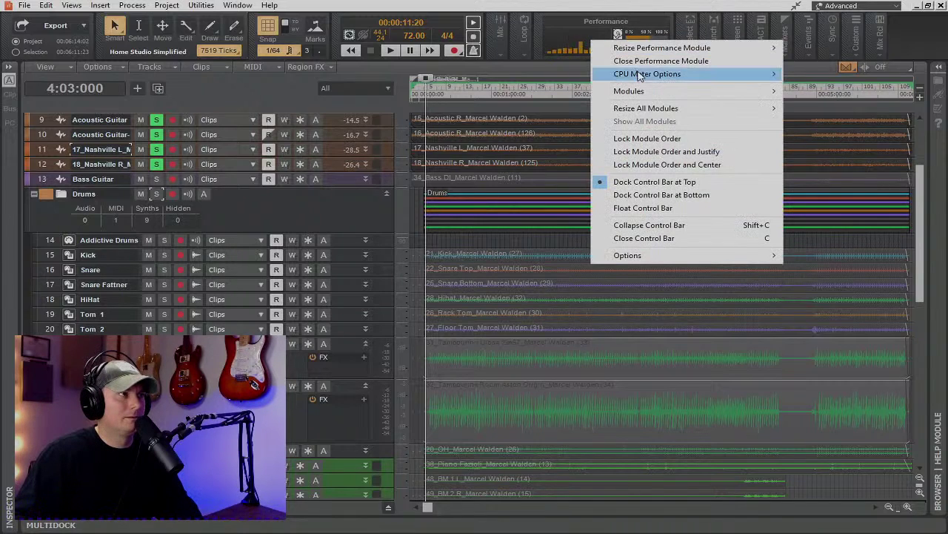
{"action": "mouse_move", "coordinate": [641, 79]}
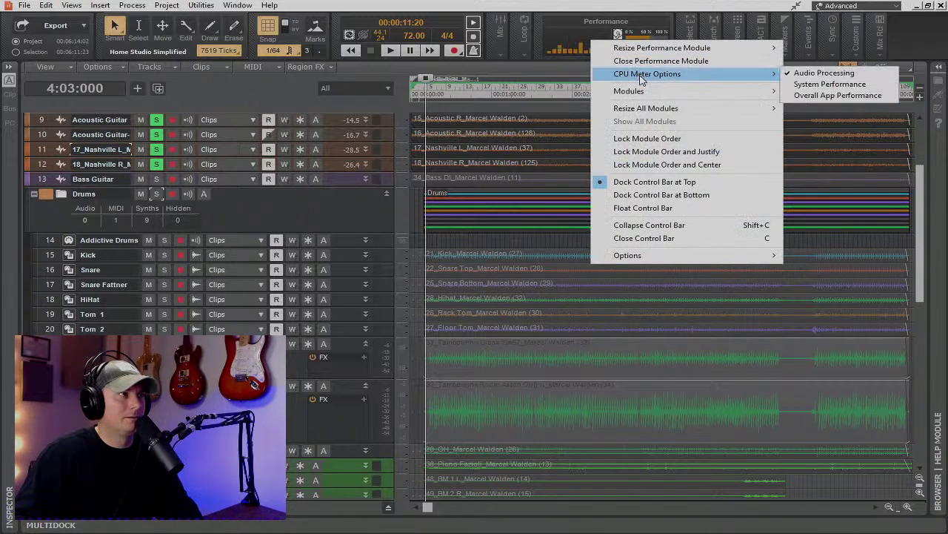
{"action": "left_click", "coordinate": [806, 98]}
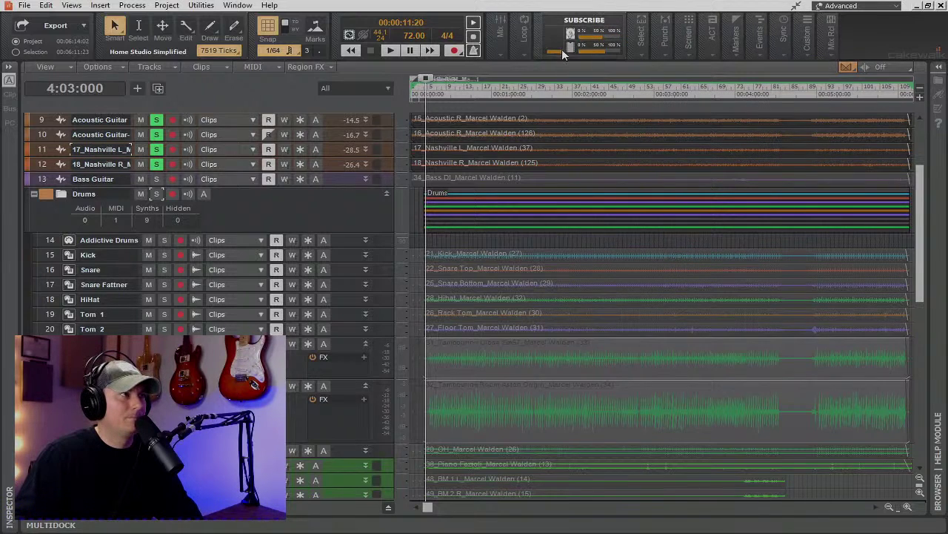
Reopen the Console, shrink it to check the Performance module and maximize it again.
{"action": "left_click", "coordinate": [713, 28]}
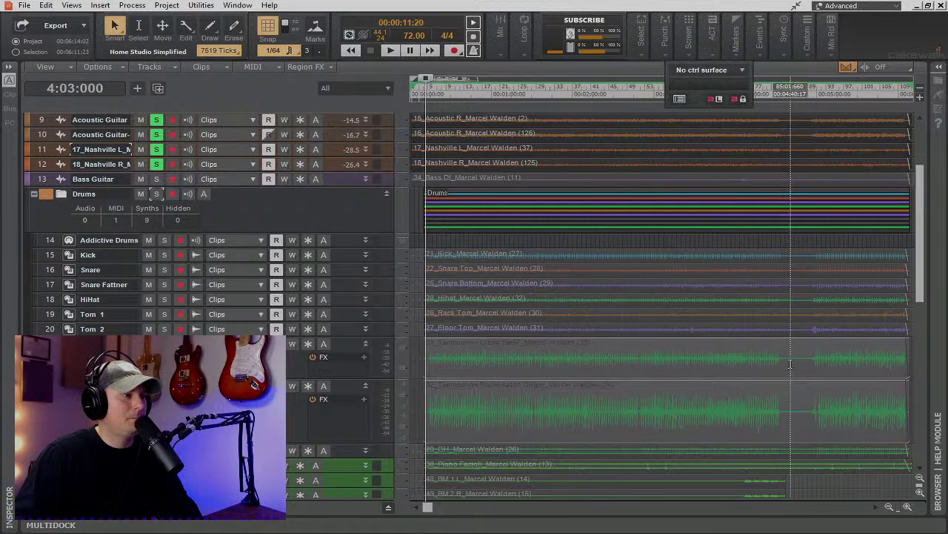
{"action": "key", "text": "alt+2"}
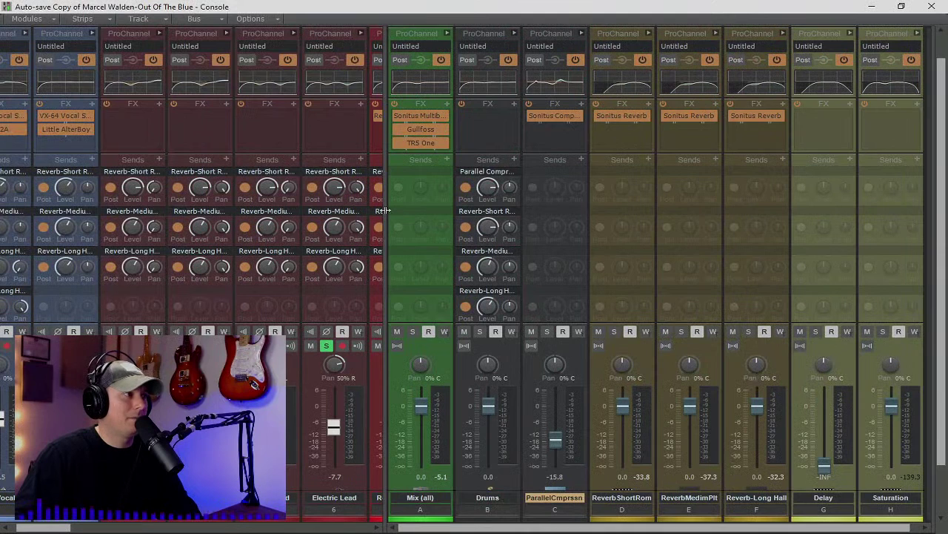
{"action": "left_click", "coordinate": [901, 6]}
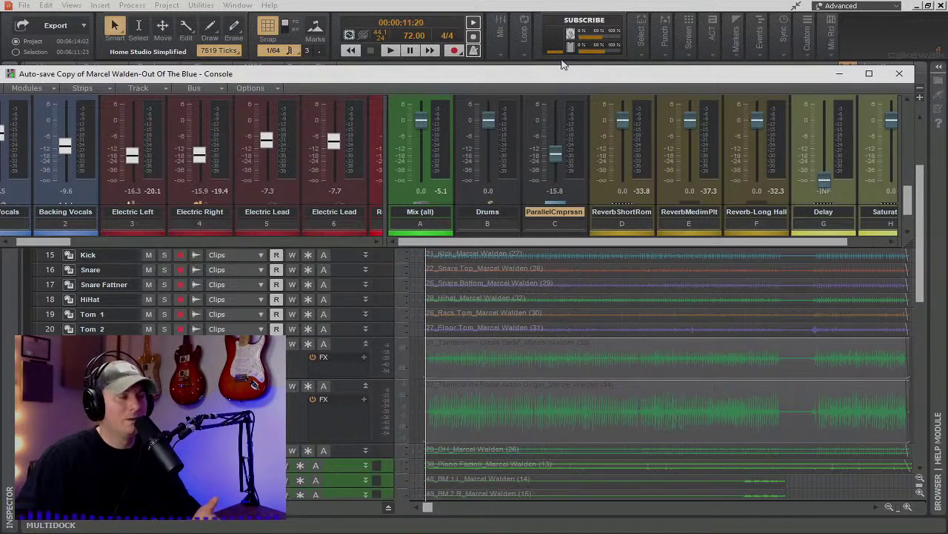
{"action": "left_click", "coordinate": [869, 74]}
Hide the bus strips in the Console and clear the solo from all guitar tracks.
{"action": "left_click_drag", "start_coordinate": [385, 223], "coordinate": [935, 223]}
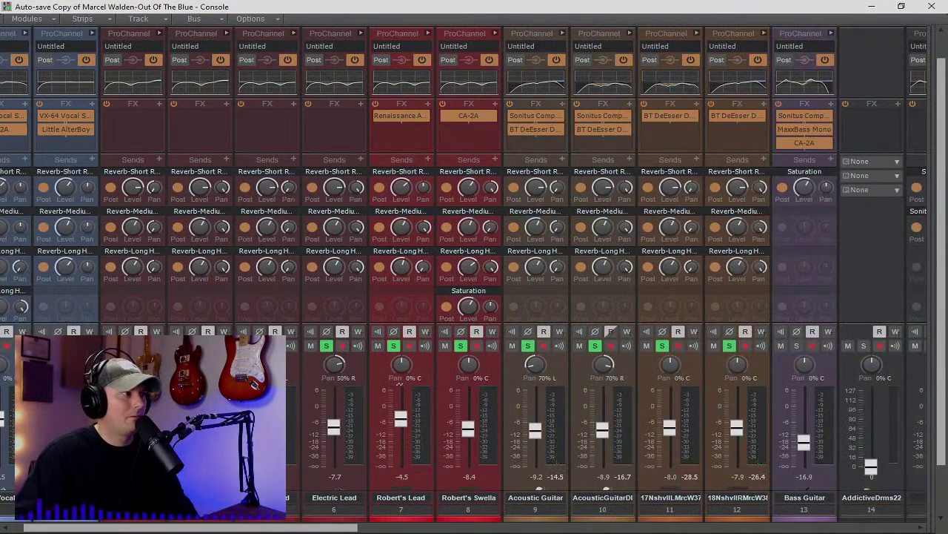
{"action": "left_click", "coordinate": [661, 345], "text": "ctrl"}
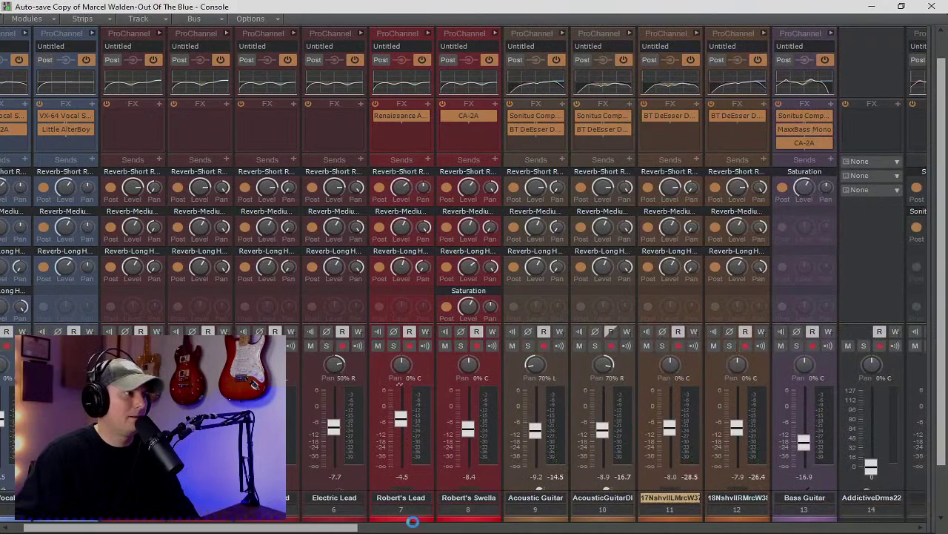
{"action": "left_click_drag", "start_coordinate": [335, 529], "coordinate": [841, 529]}
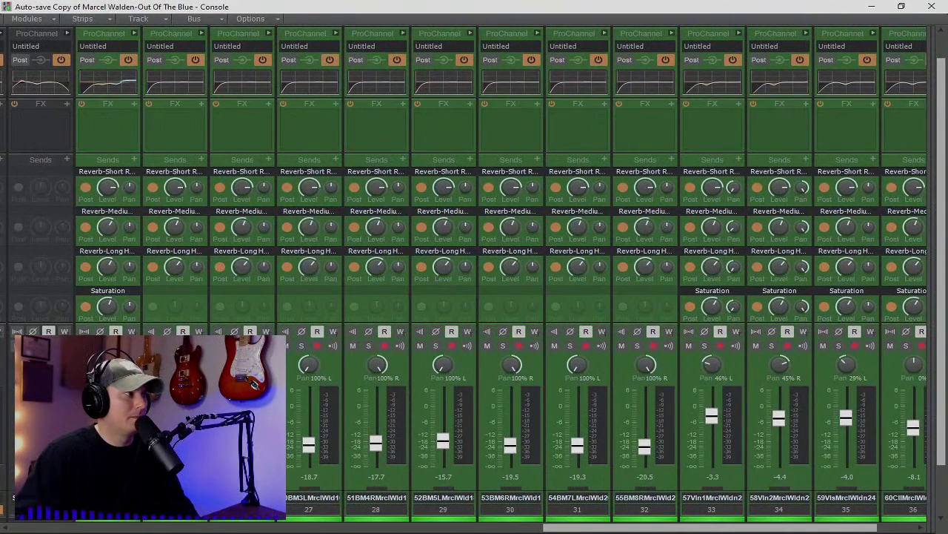
Solo the green piano, BM and string tracks 24 to 36 together in the console, hide the console and start playback.
{"action": "left_click", "coordinate": [902, 346], "text": "ctrl"}
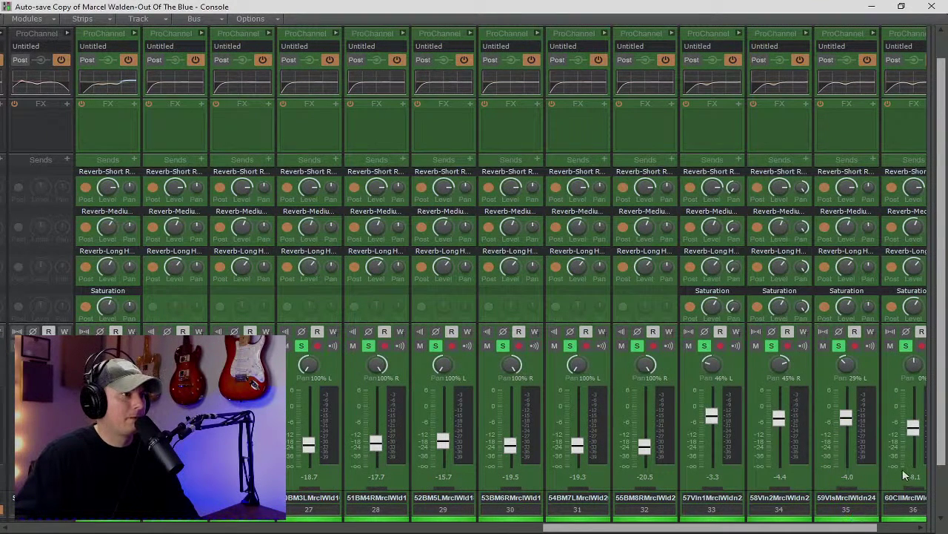
{"action": "scroll", "coordinate": [880, 461], "scroll_direction": "right", "scroll_amount": 2}
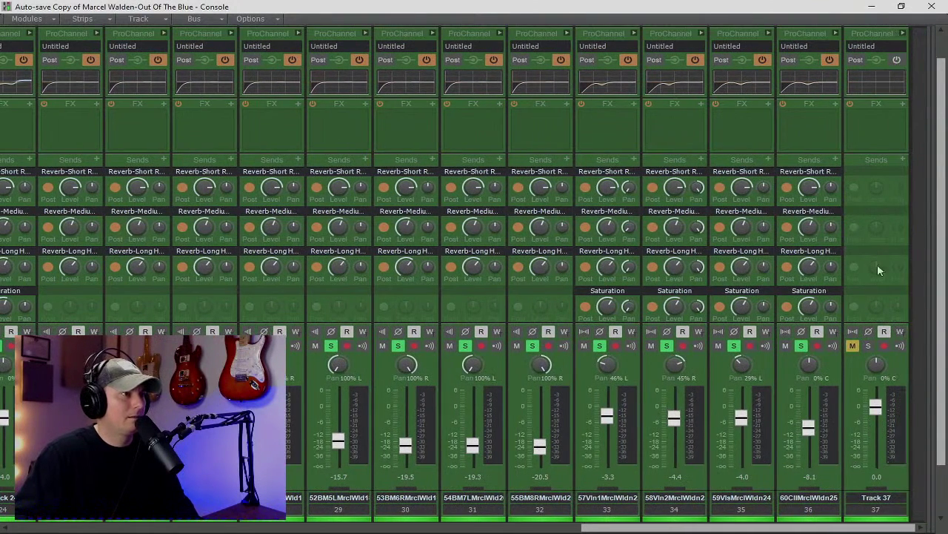
{"action": "left_click", "coordinate": [872, 6]}
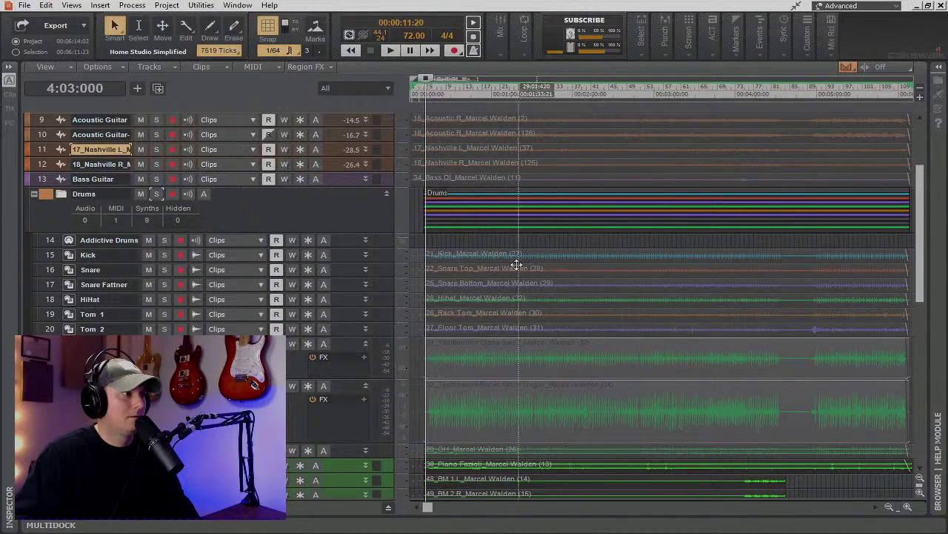
{"action": "scroll", "coordinate": [517, 265], "scroll_direction": "down", "scroll_amount": 10}
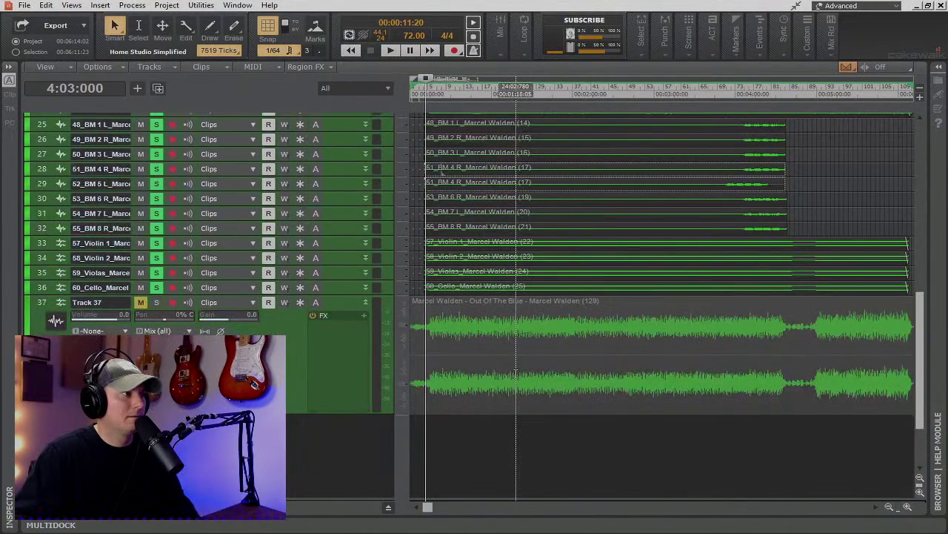
{"action": "key", "text": "space"}
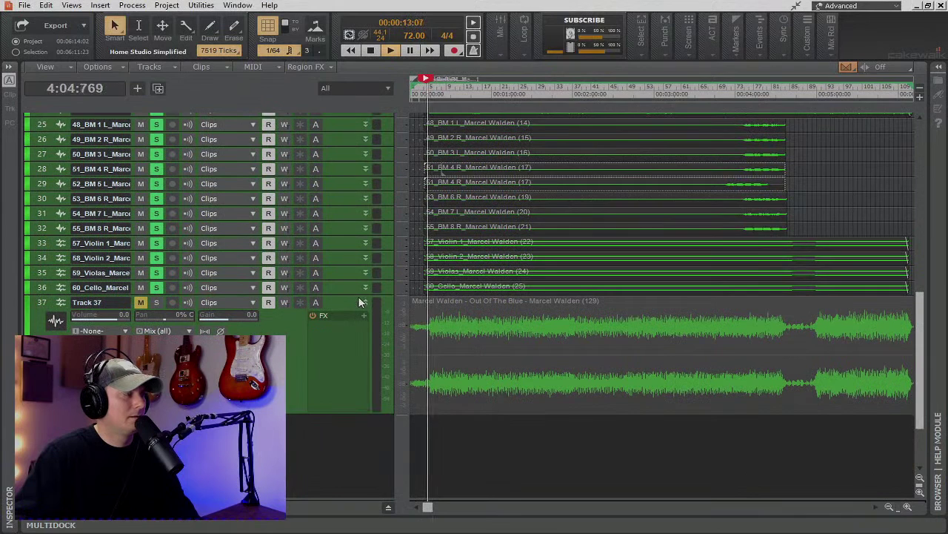
Enlarge the cello, violas, violin 2, violin 1 and BM 8 R tracks to show their waveforms and meters.
{"action": "scroll", "coordinate": [342, 367], "scroll_direction": "up", "scroll_amount": 3}
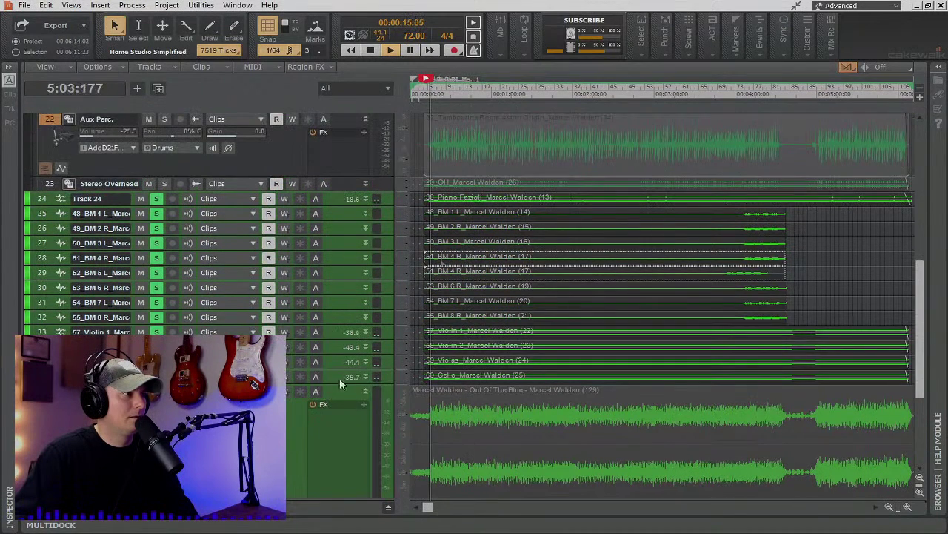
{"action": "left_click_drag", "start_coordinate": [330, 382], "coordinate": [330, 441]}
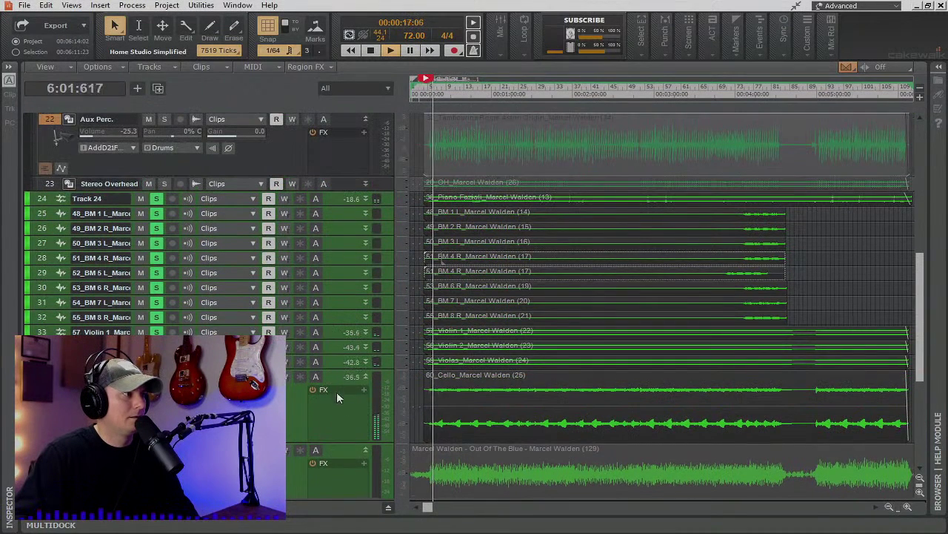
{"action": "left_click_drag", "start_coordinate": [331, 365], "coordinate": [332, 437]}
{"action": "left_click_drag", "start_coordinate": [332, 355], "coordinate": [332, 426]}
{"action": "mouse_move", "coordinate": [334, 339]}
{"action": "left_mouse_down"}
{"action": "mouse_move", "coordinate": [335, 397]}
{"action": "mouse_move", "coordinate": [334, 344]}
{"action": "left_mouse_up"}
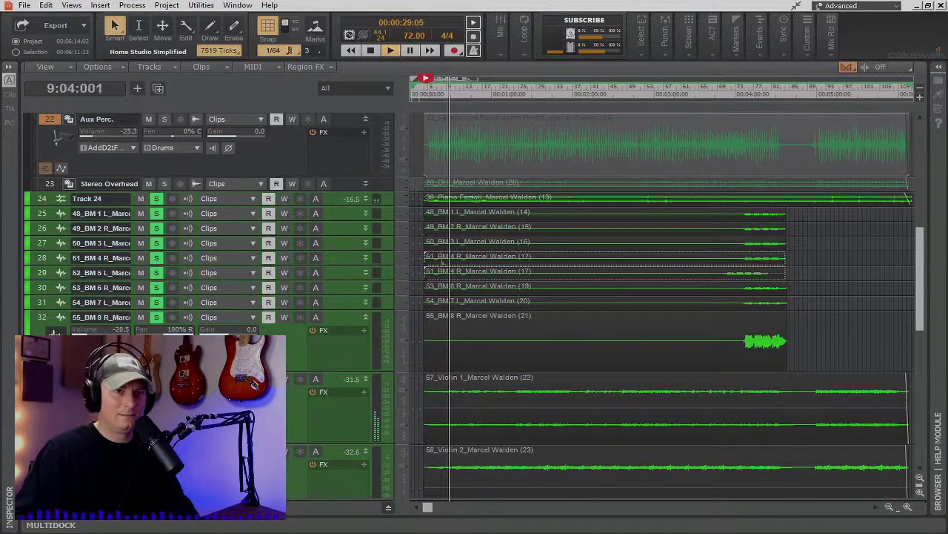
Solo Lead Vocals and then Backing Vocals during playback to hear them with the piano and strings.
{"action": "scroll", "coordinate": [607, 296], "scroll_direction": "up", "scroll_amount": 3}
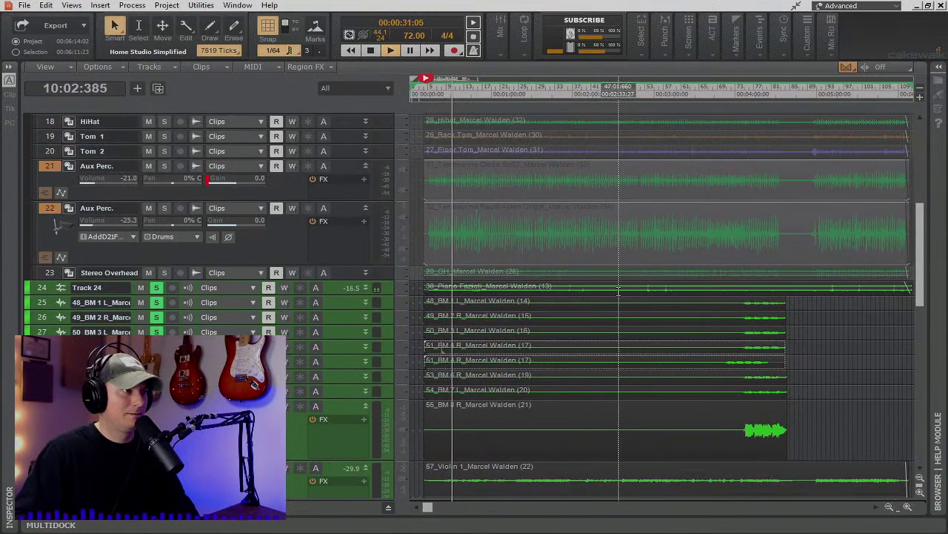
{"action": "scroll", "coordinate": [617, 292], "scroll_direction": "up", "scroll_amount": 10}
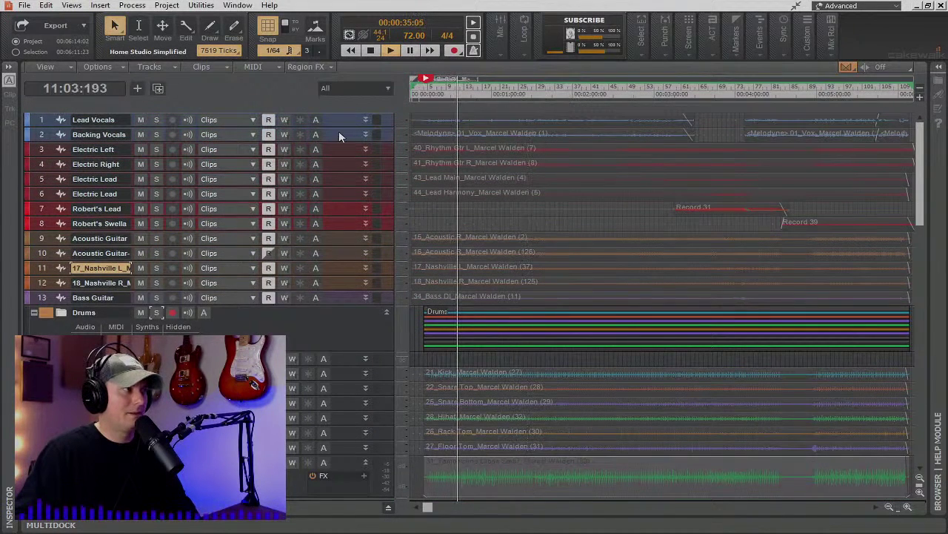
{"action": "left_click", "coordinate": [157, 119]}
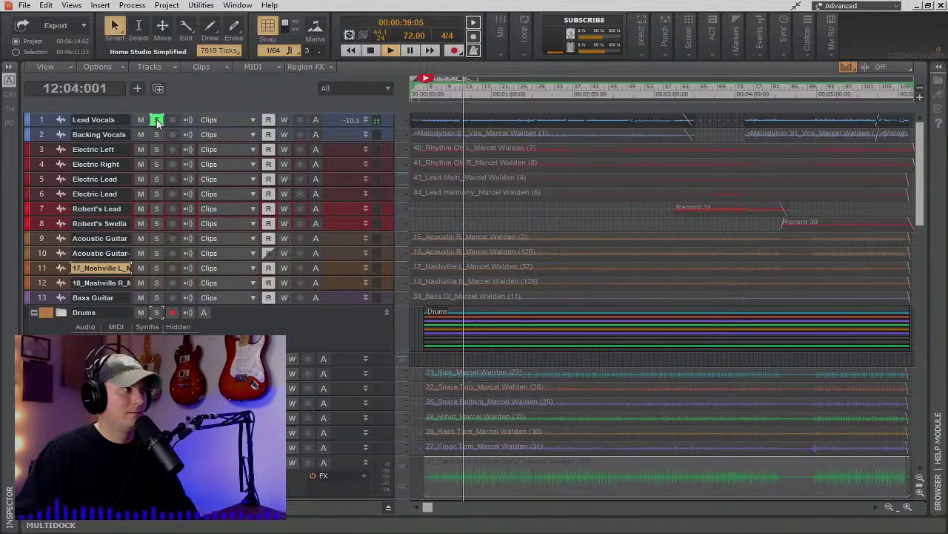
{"action": "left_click", "coordinate": [157, 134]}
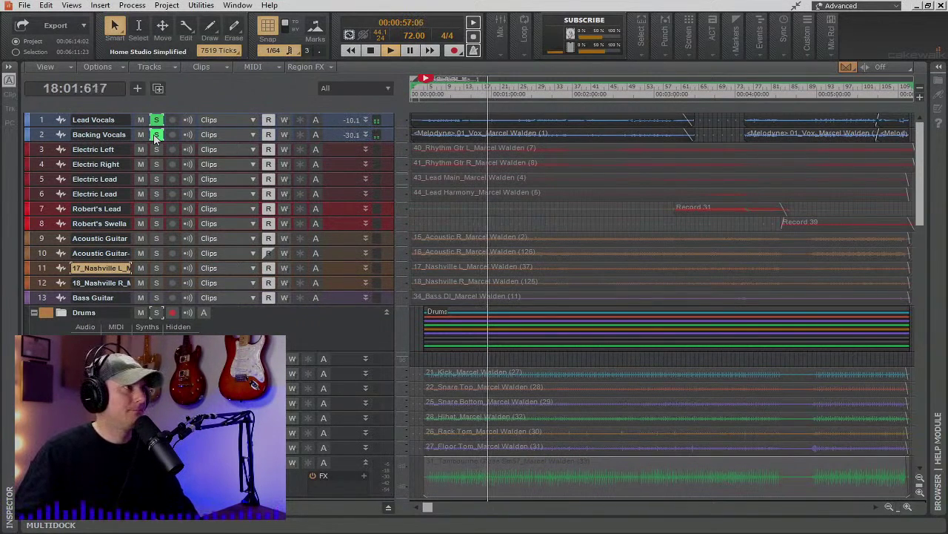
Unsolo Backing Vocals and Lead Vocals, return to the string tracks and stop playback.
{"action": "left_click", "coordinate": [156, 134]}
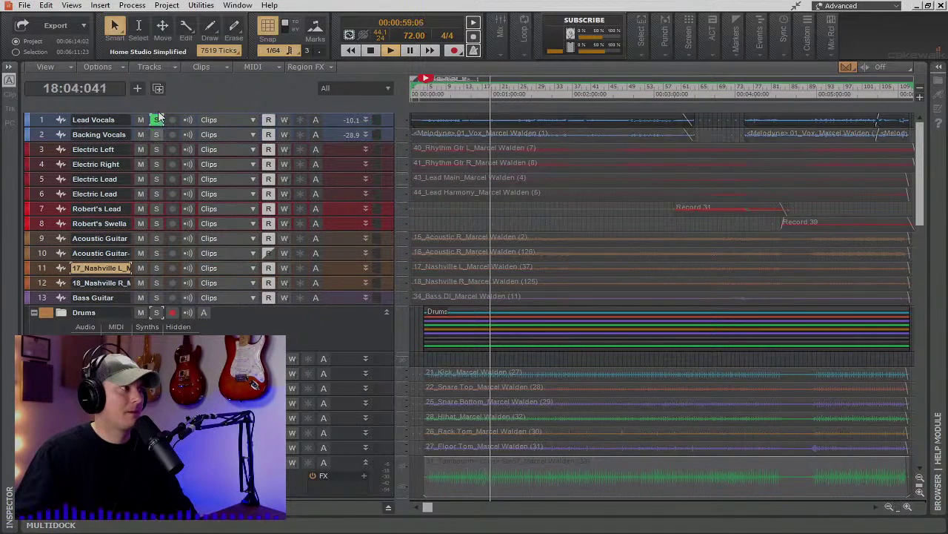
{"action": "left_click", "coordinate": [157, 119]}
{"action": "scroll", "coordinate": [466, 281], "scroll_direction": "down", "scroll_amount": 10}
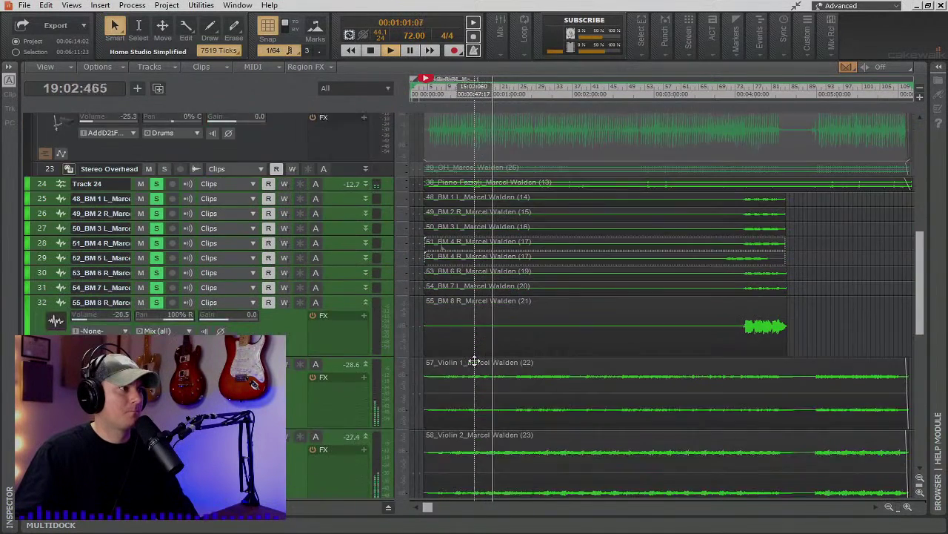
{"action": "scroll", "coordinate": [475, 362], "scroll_direction": "down", "scroll_amount": 3}
{"action": "key", "text": "space"}
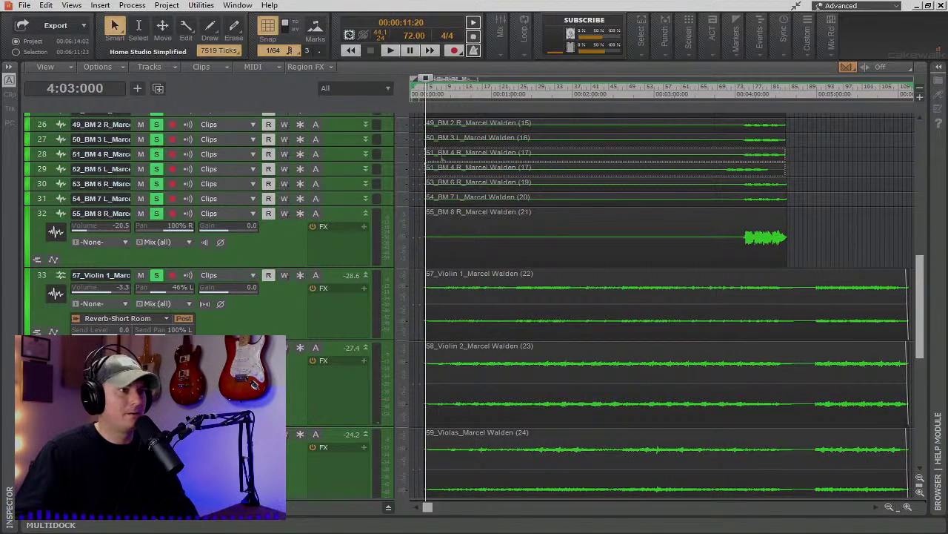
Review the sends, effects and levels of the string, vocal, guitar and bass channels in the console, and close it.
{"action": "key", "text": "alt+2"}
{"action": "left_click_drag", "start_coordinate": [733, 524], "coordinate": [666, 525]}
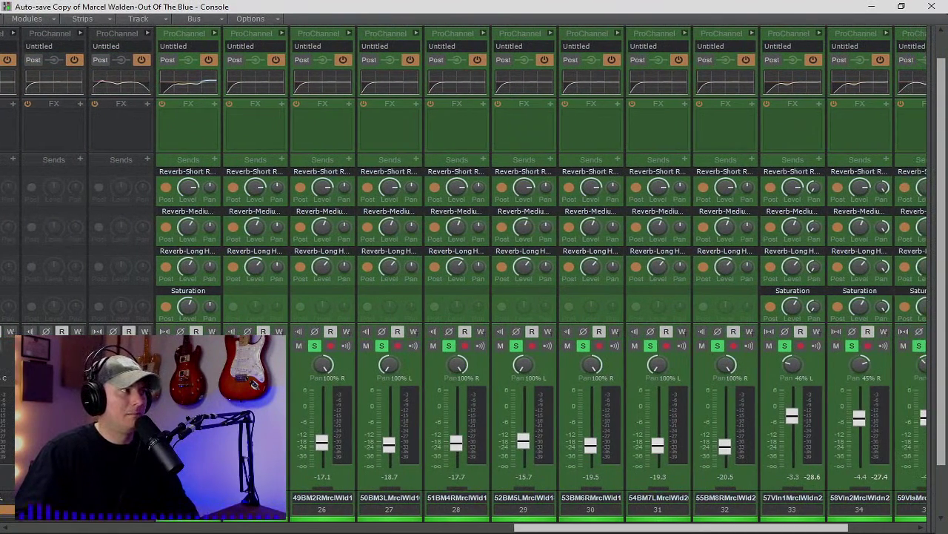
{"action": "left_click_drag", "start_coordinate": [666, 525], "coordinate": [733, 524]}
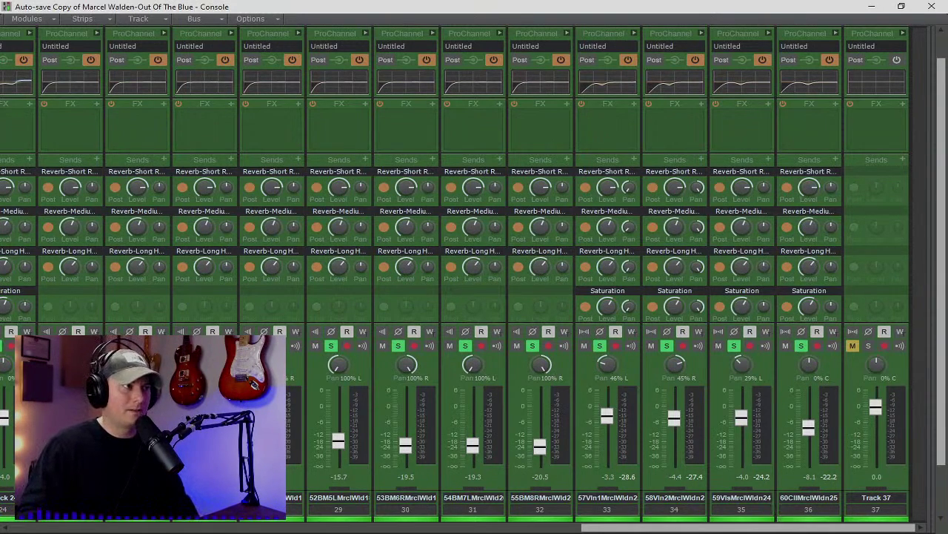
{"action": "left_click_drag", "start_coordinate": [752, 527], "coordinate": [245, 527]}
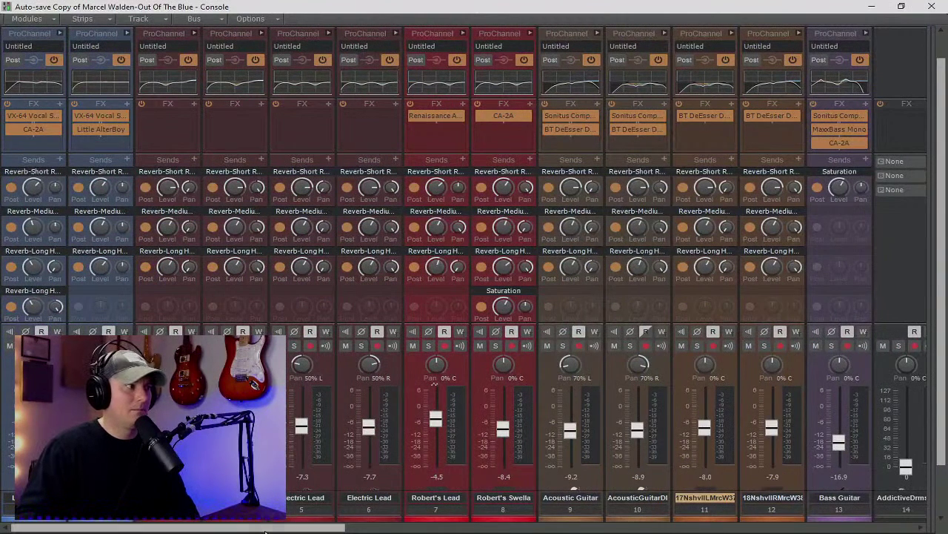
{"action": "left_click_drag", "start_coordinate": [265, 529], "coordinate": [220, 529]}
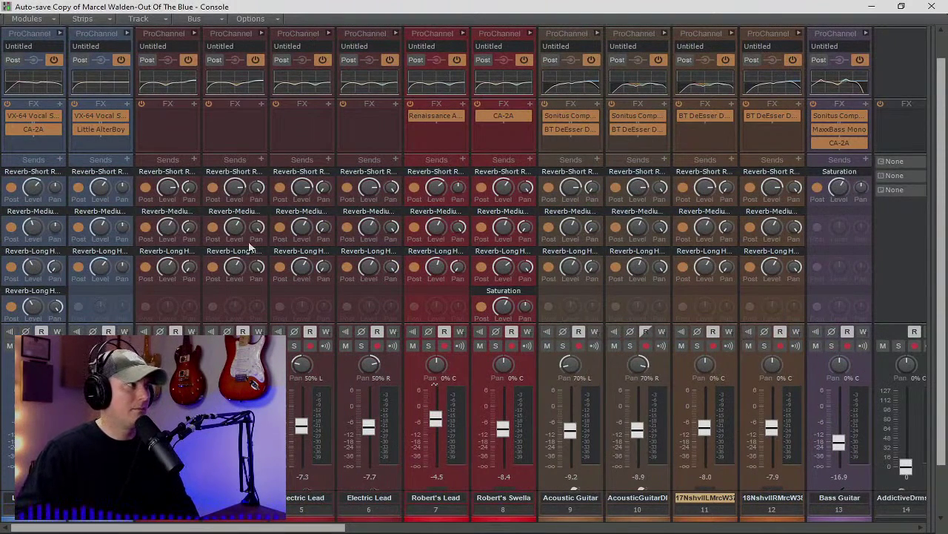
{"action": "left_click", "coordinate": [901, 7]}
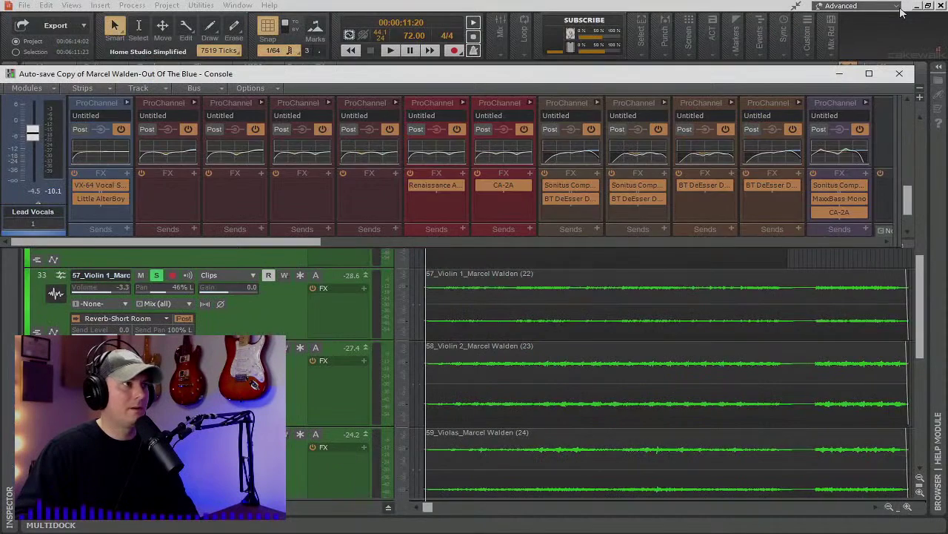
{"action": "left_click", "coordinate": [902, 74]}
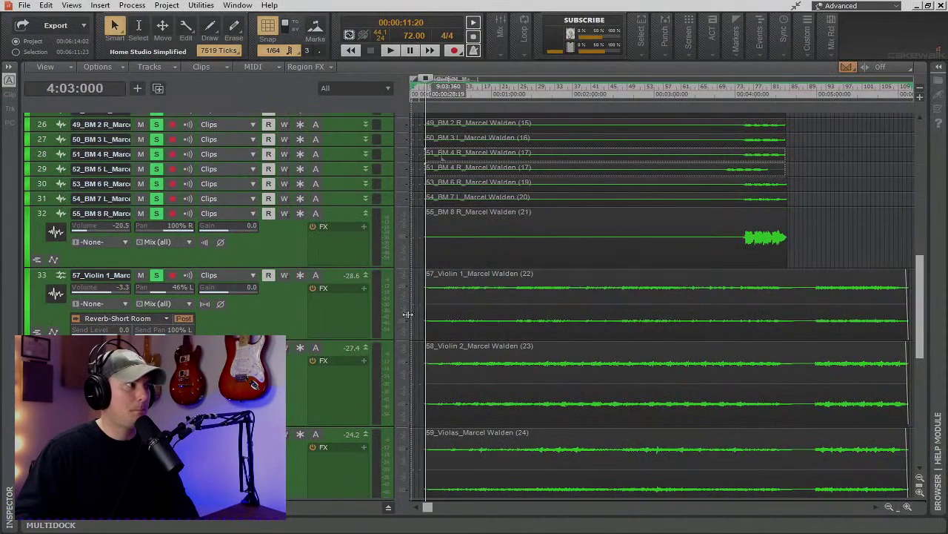
Clear the solo on all tracks at once and return to the vocal tracks at the start of the track list.
{"action": "scroll", "coordinate": [377, 308], "scroll_direction": "down", "scroll_amount": 6}
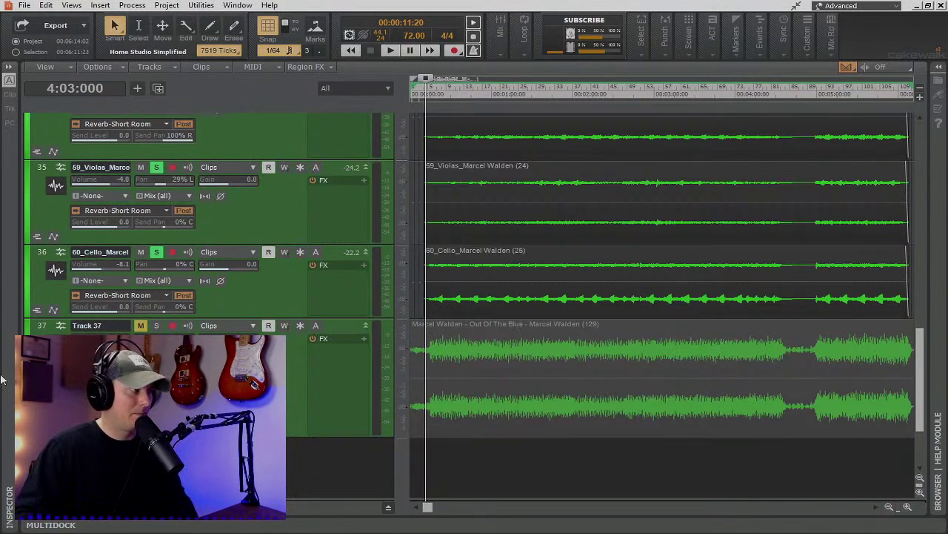
{"action": "scroll", "coordinate": [286, 362], "scroll_direction": "up", "scroll_amount": 3}
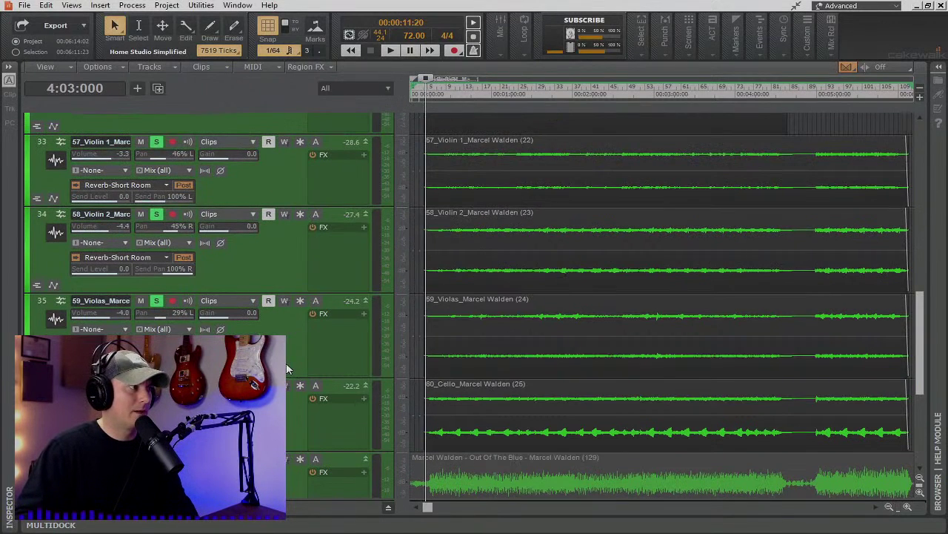
{"action": "scroll", "coordinate": [286, 362], "scroll_direction": "up", "scroll_amount": 2}
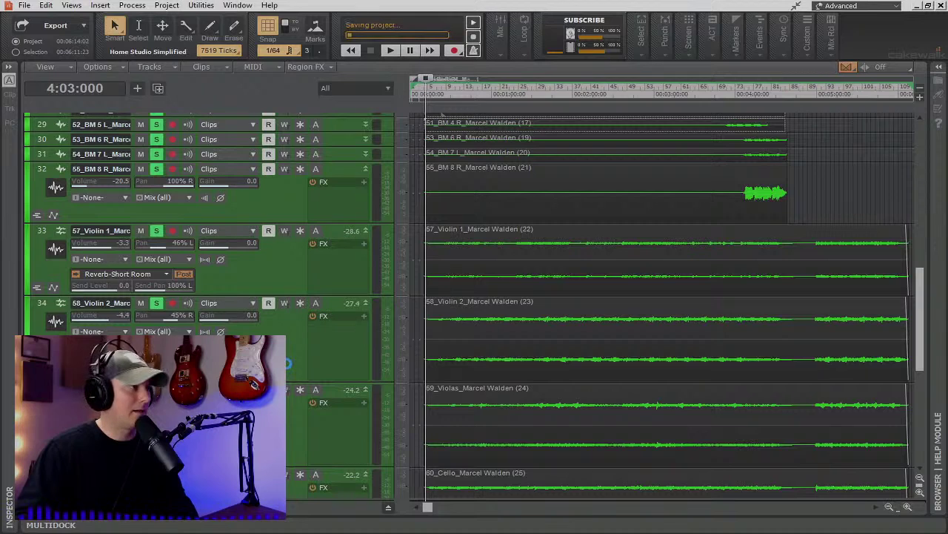
{"action": "scroll", "coordinate": [344, 179], "scroll_direction": "up", "scroll_amount": 5}
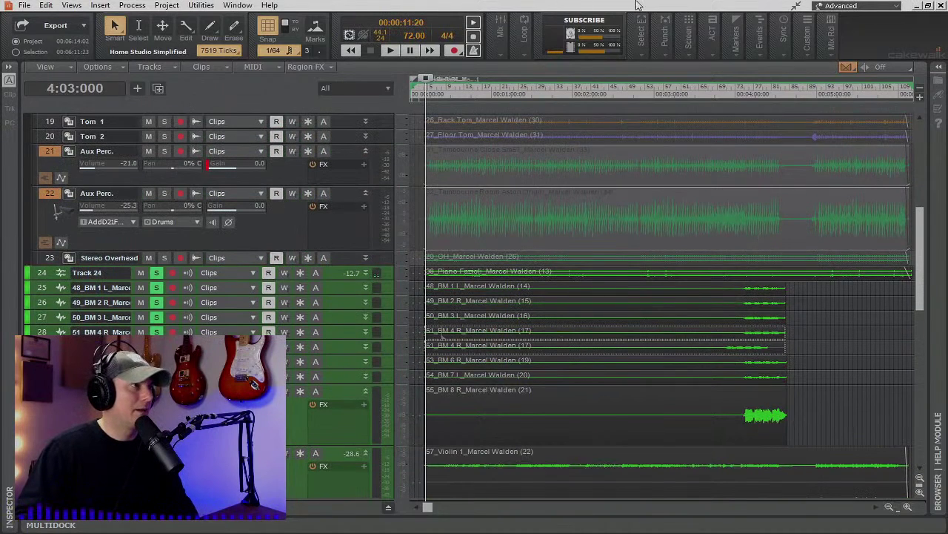
{"action": "left_click", "coordinate": [502, 33]}
{"action": "scroll", "coordinate": [487, 68], "scroll_direction": "up", "scroll_amount": 1}
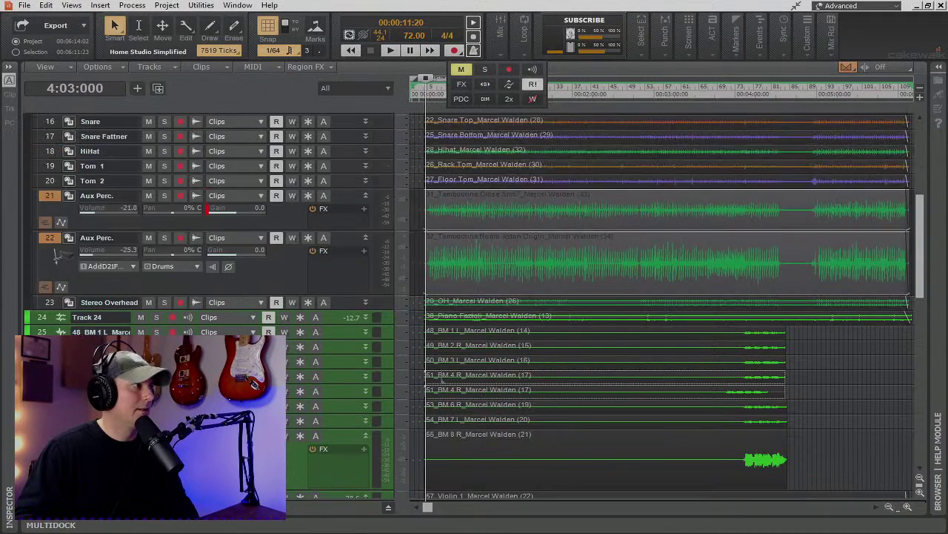
{"action": "scroll", "coordinate": [667, 305], "scroll_direction": "up", "scroll_amount": 6}
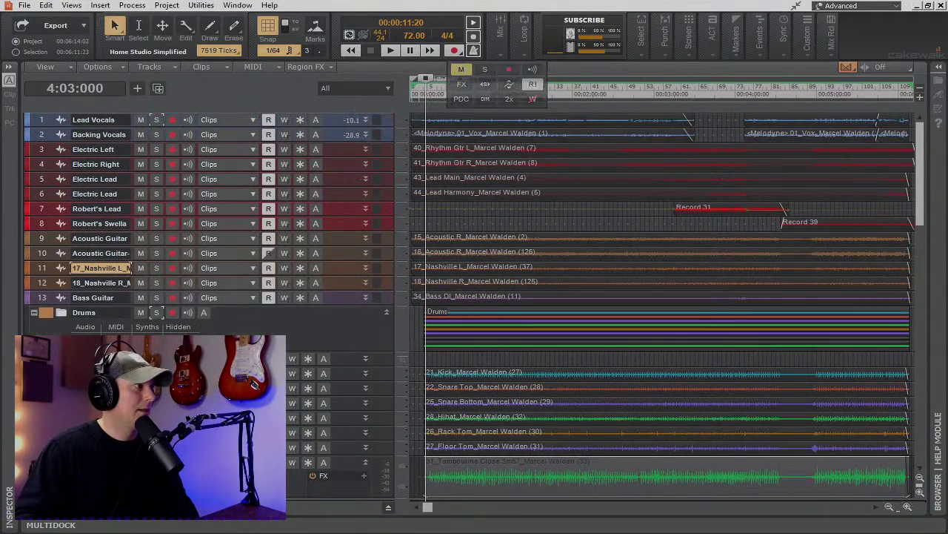
Enlarge the Lead Vocals track and open its VX-64 Vocal Strip effect to examine the settings.
{"action": "left_click_drag", "start_coordinate": [337, 128], "coordinate": [319, 332]}
{"action": "double_click", "coordinate": [340, 145]}
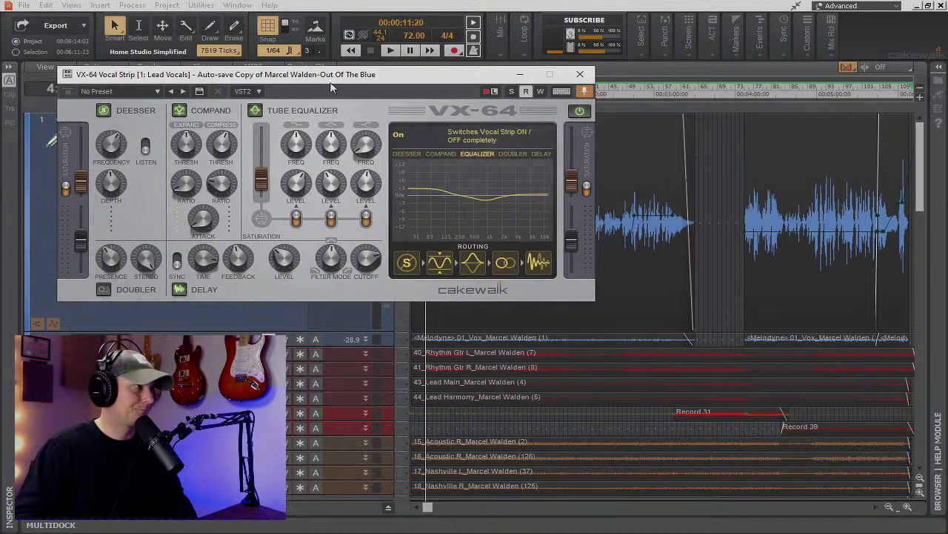
{"action": "left_click_drag", "start_coordinate": [297, 81], "coordinate": [485, 102]}
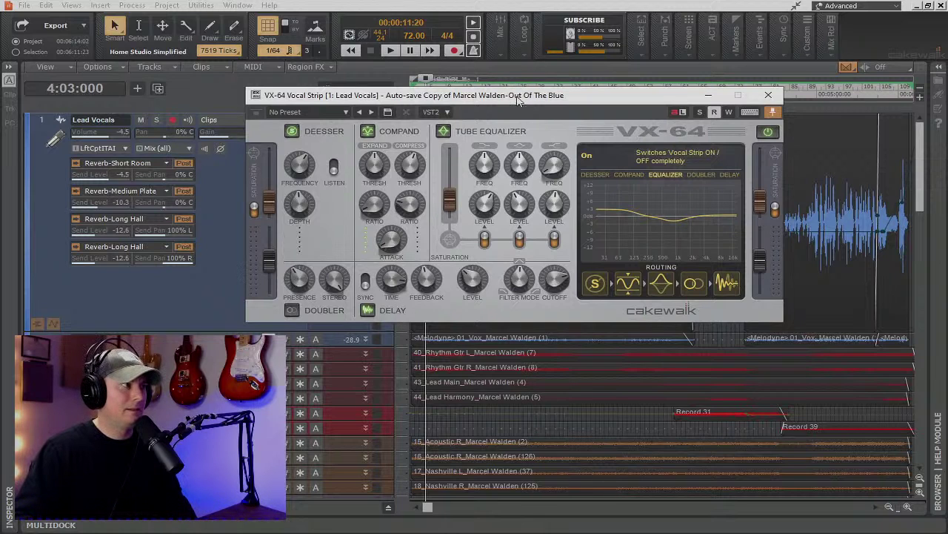
Play the full mix from 9:01:600, with the VX-64 window moved off the timeline, and close the plug-in window.
{"action": "left_click_drag", "start_coordinate": [513, 95], "coordinate": [485, 422]}
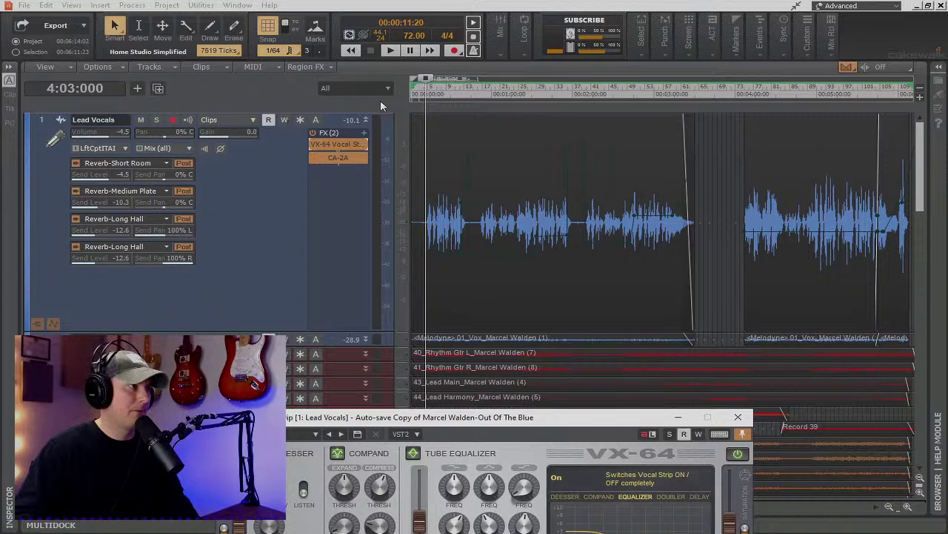
{"action": "left_click", "coordinate": [448, 92]}
{"action": "key", "text": "space"}
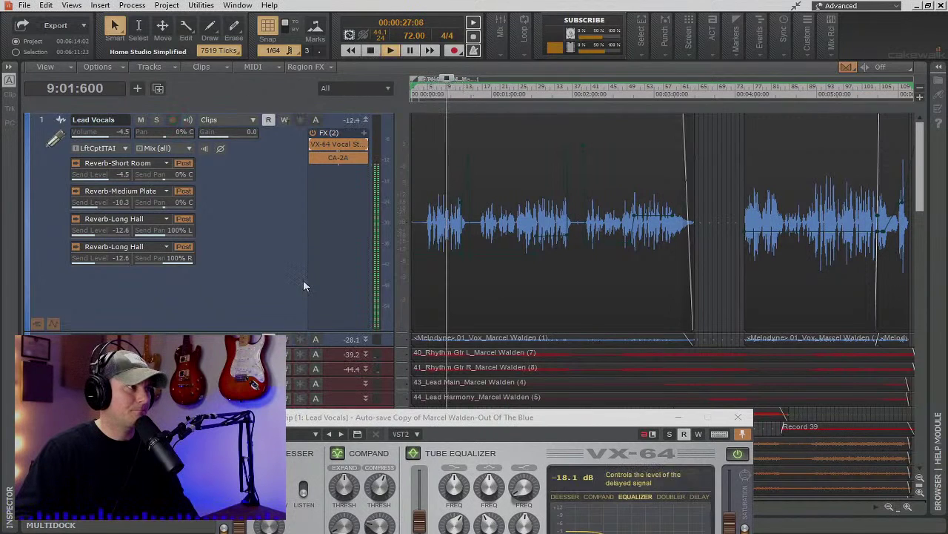
{"action": "left_click", "coordinate": [739, 420]}
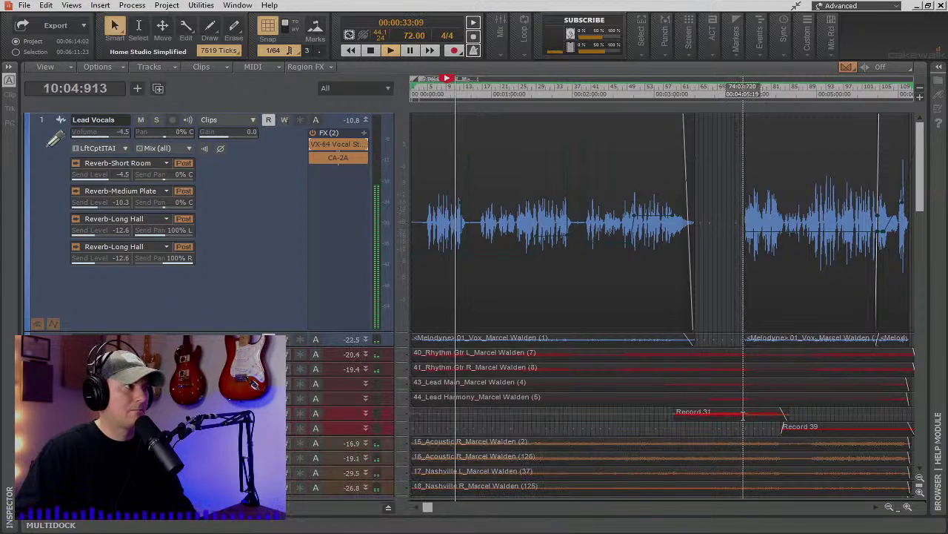
Zoom in on the timeline around the opening vocal phrases, stop playback and solo the Lead Vocals track.
{"action": "left_click", "coordinate": [904, 509]}
{"action": "left_click", "coordinate": [904, 509]}
{"action": "left_click", "coordinate": [904, 509]}
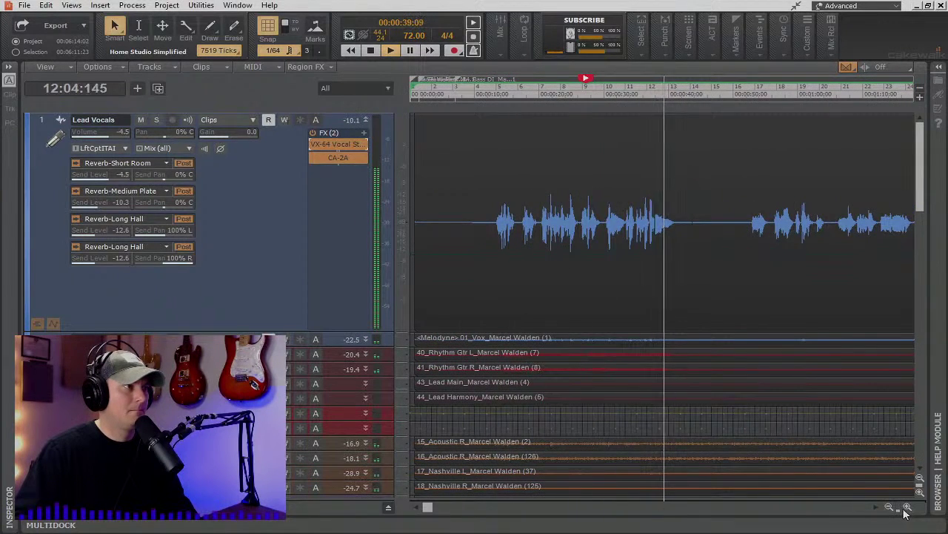
{"action": "left_click", "coordinate": [373, 51]}
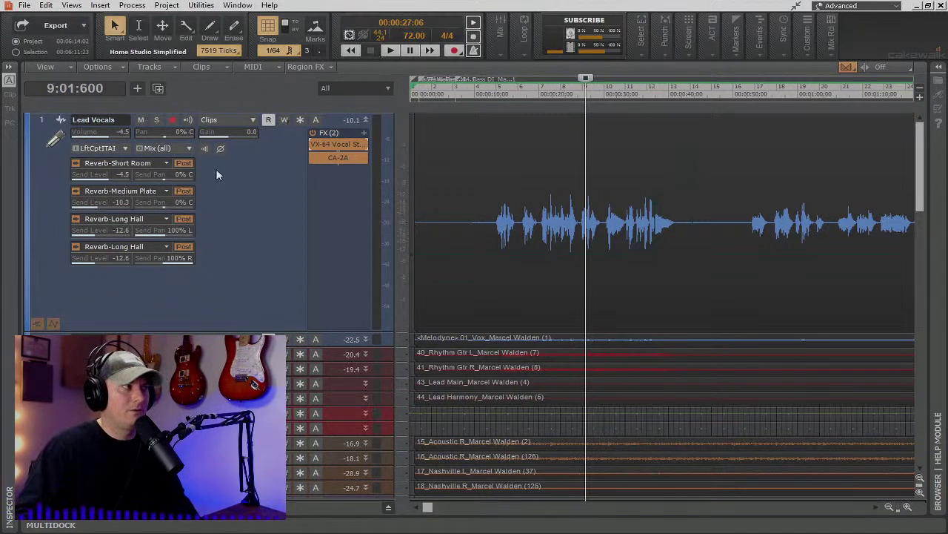
{"action": "left_click", "coordinate": [154, 120]}
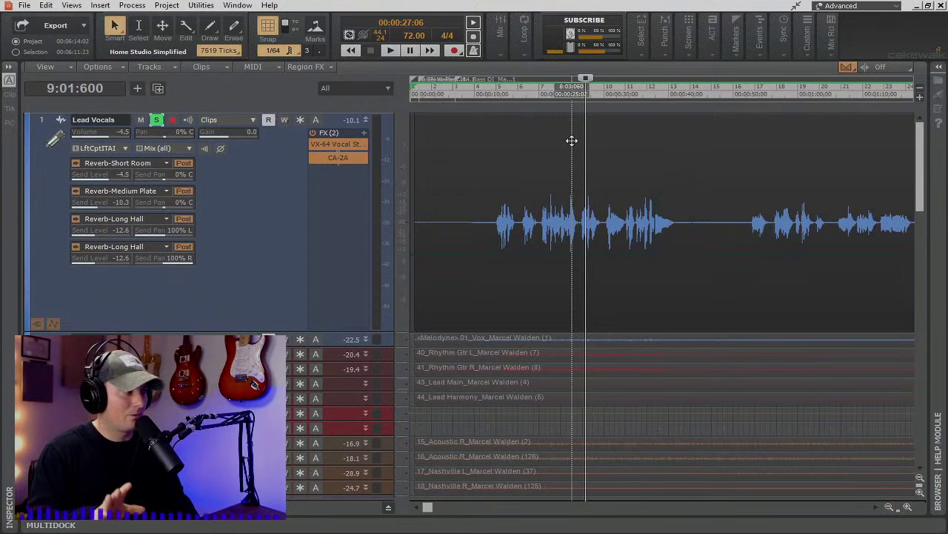
Audition the soloed Lead Vocals from 9:01:600, and display its automation lane enlarged to examine the envelope further along the song.
{"action": "key", "text": "space"}
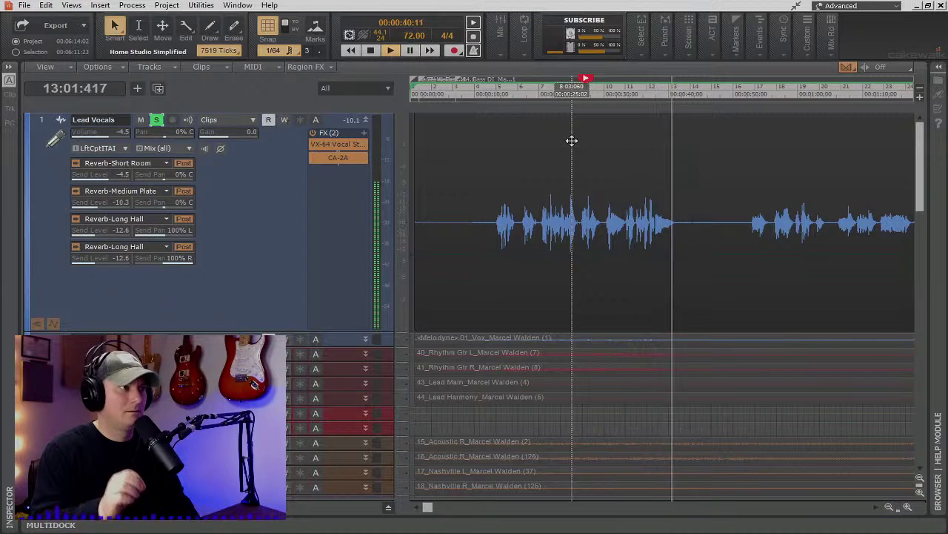
{"action": "key", "text": "space"}
{"action": "left_click", "coordinate": [55, 325]}
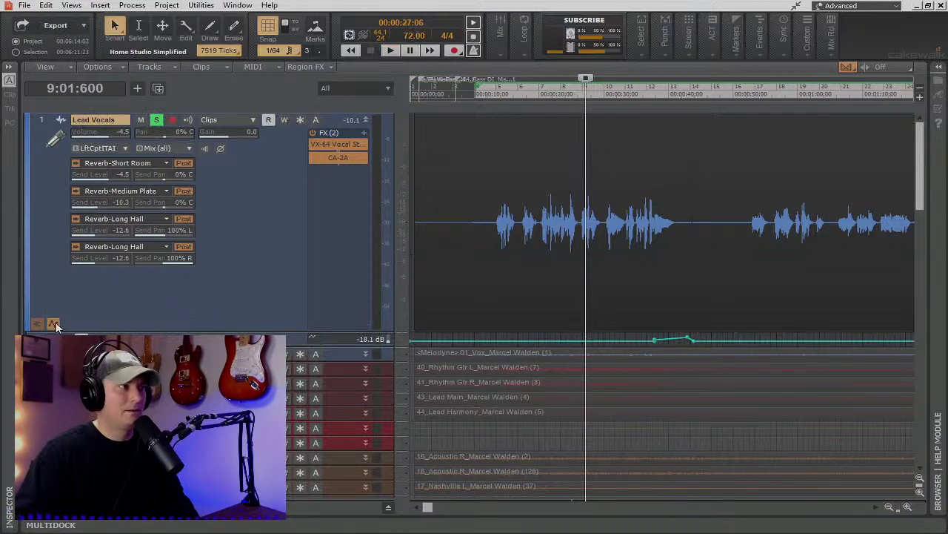
{"action": "left_click_drag", "start_coordinate": [302, 346], "coordinate": [302, 491]}
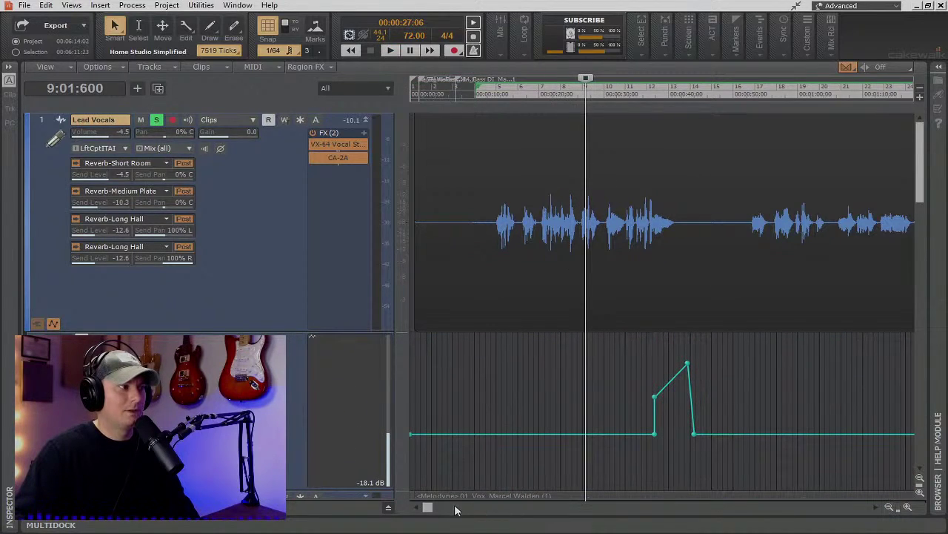
{"action": "left_click_drag", "start_coordinate": [428, 508], "coordinate": [507, 510]}
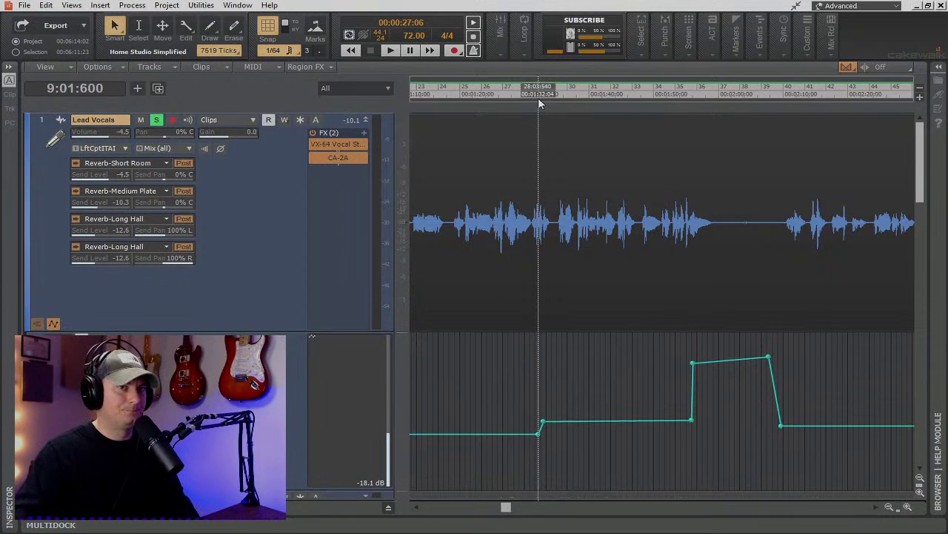
Clear the Lead Vocals solo and play the full mix from 27:04:240 through the raised section of the delay automation.
{"action": "key", "text": "space"}
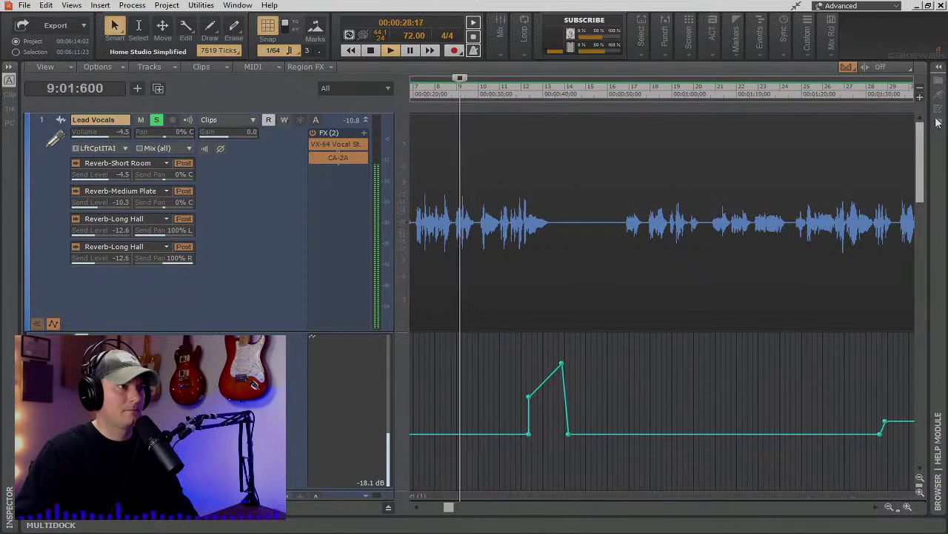
{"action": "left_click", "coordinate": [875, 93]}
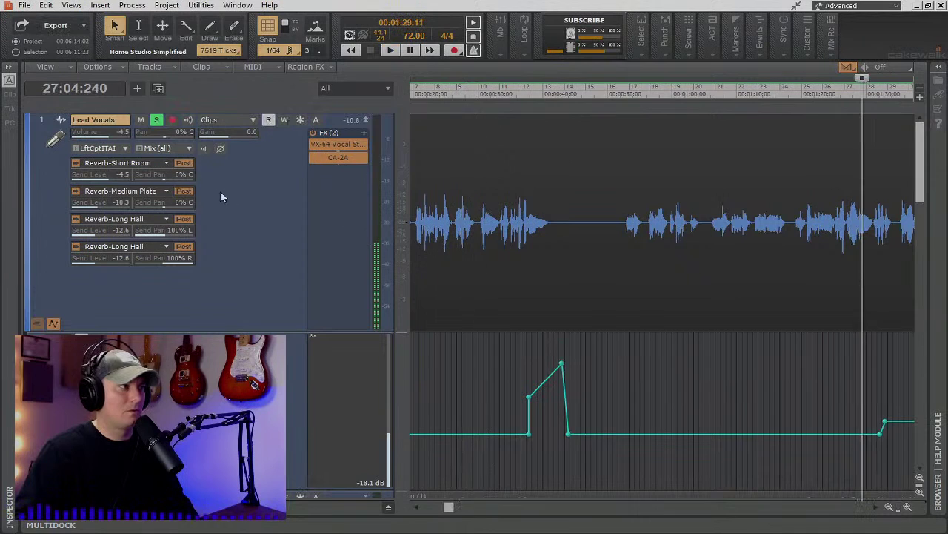
{"action": "left_click", "coordinate": [159, 120]}
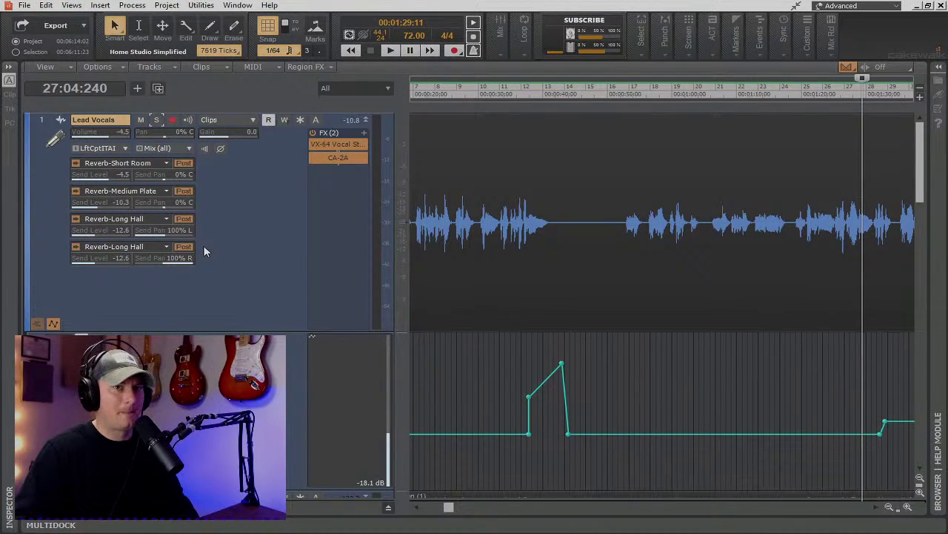
{"action": "key", "text": "space"}
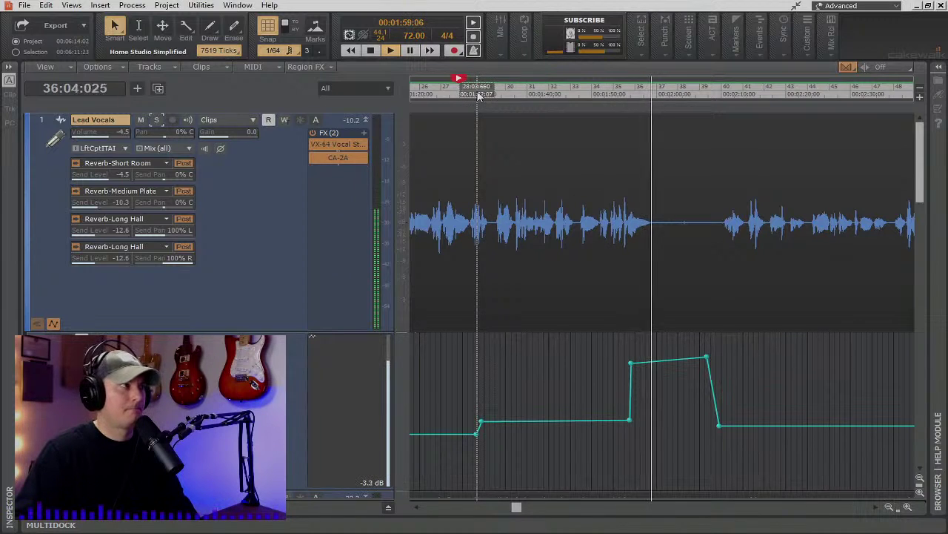
{"action": "left_click", "coordinate": [373, 54]}
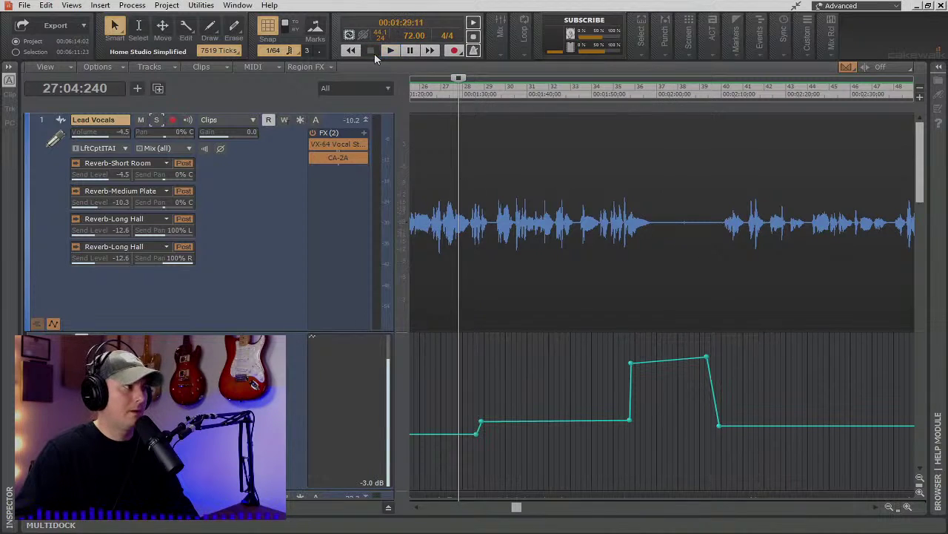
Solo Lead Vocals again and audition the end of the phrase from 35:02:780, where the delay level automation rises.
{"action": "left_click", "coordinate": [157, 120]}
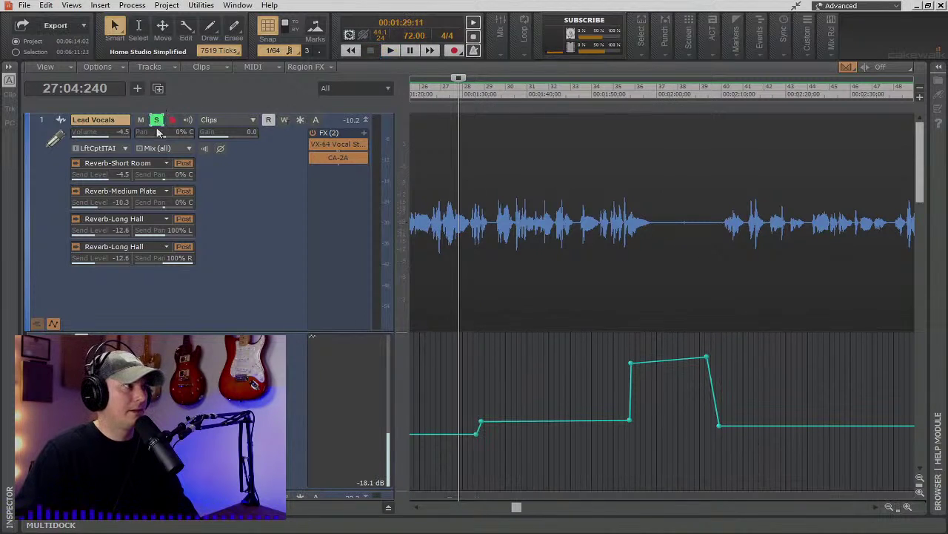
{"action": "left_click", "coordinate": [430, 88]}
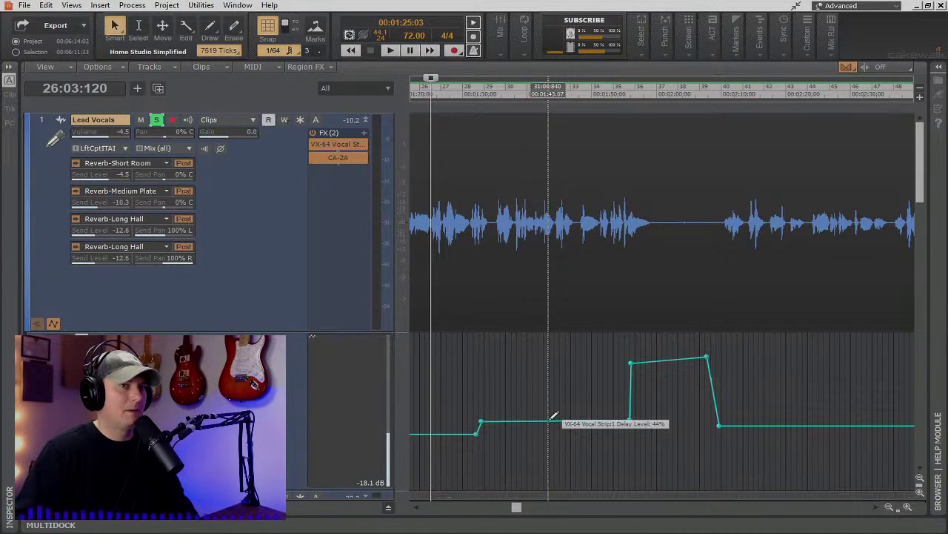
{"action": "key", "text": "space"}
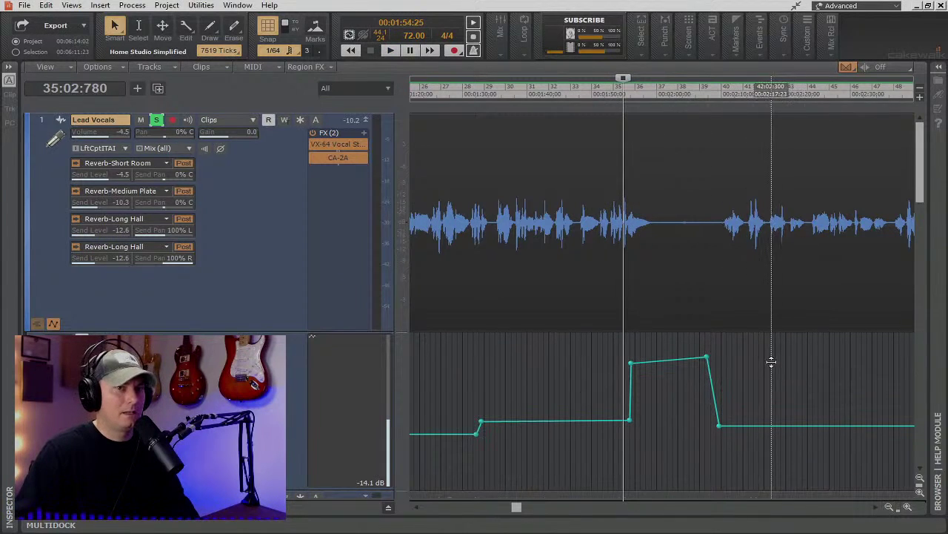
{"action": "key", "text": "space"}
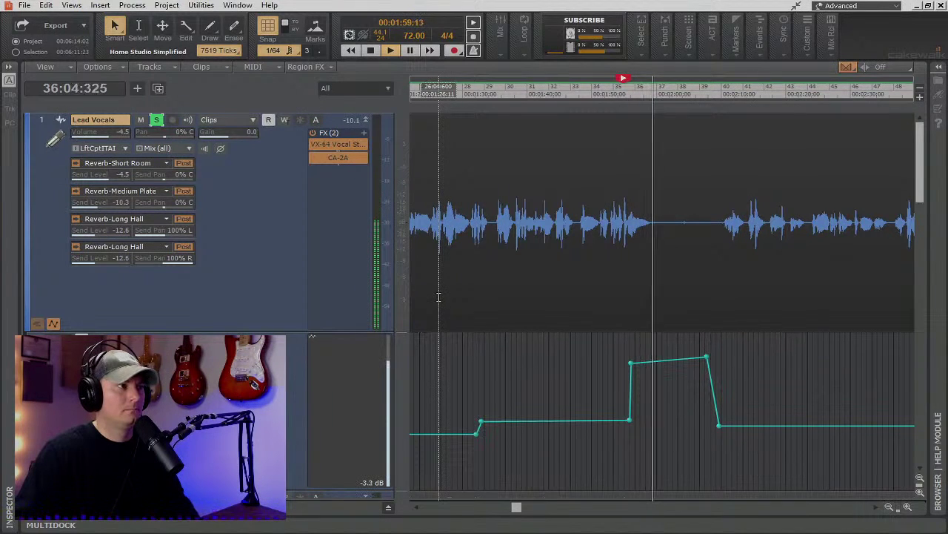
{"action": "key", "text": "space"}
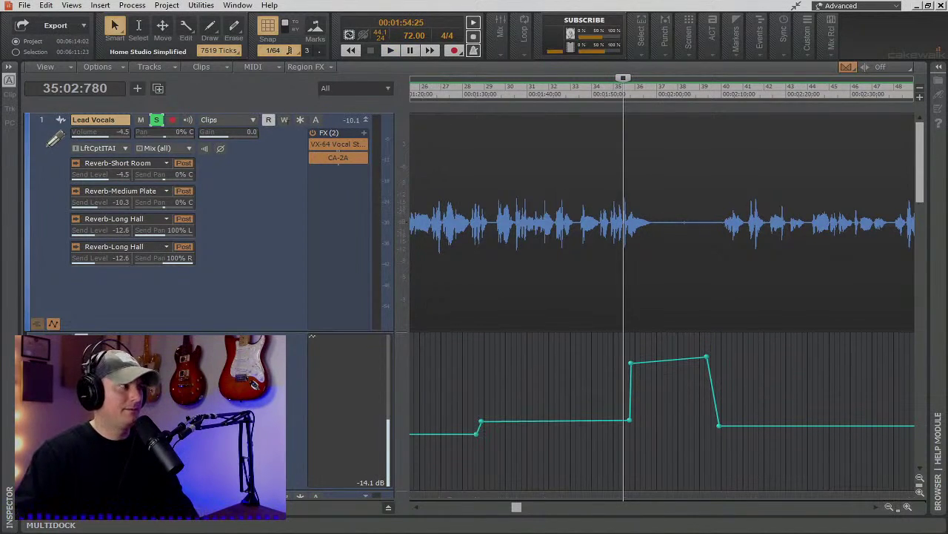
Hide the automation lane and audition Lead Vocals from 35:02:780 with the two Reverb-Long Hall sends disabled and re-enabled.
{"action": "left_click", "coordinate": [53, 323]}
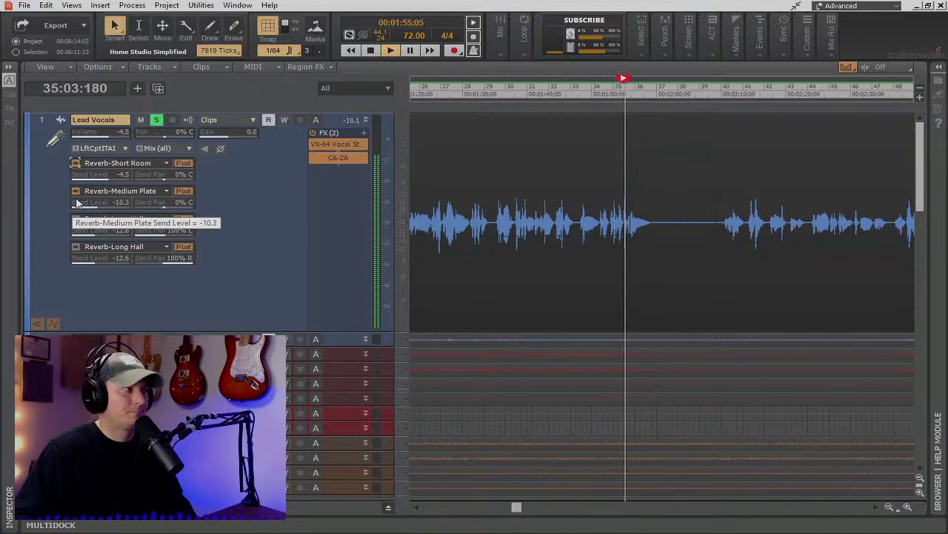
{"action": "left_click", "coordinate": [77, 219]}
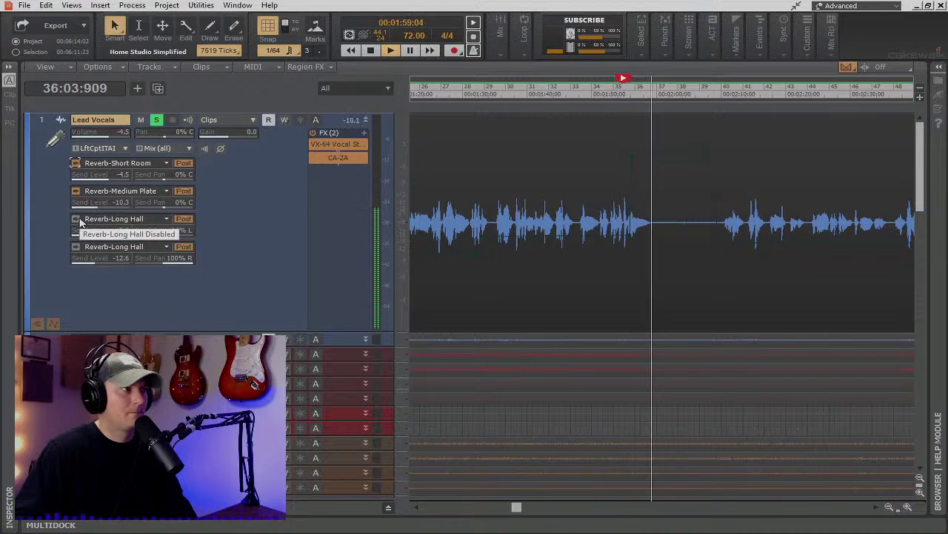
{"action": "key", "text": "space"}
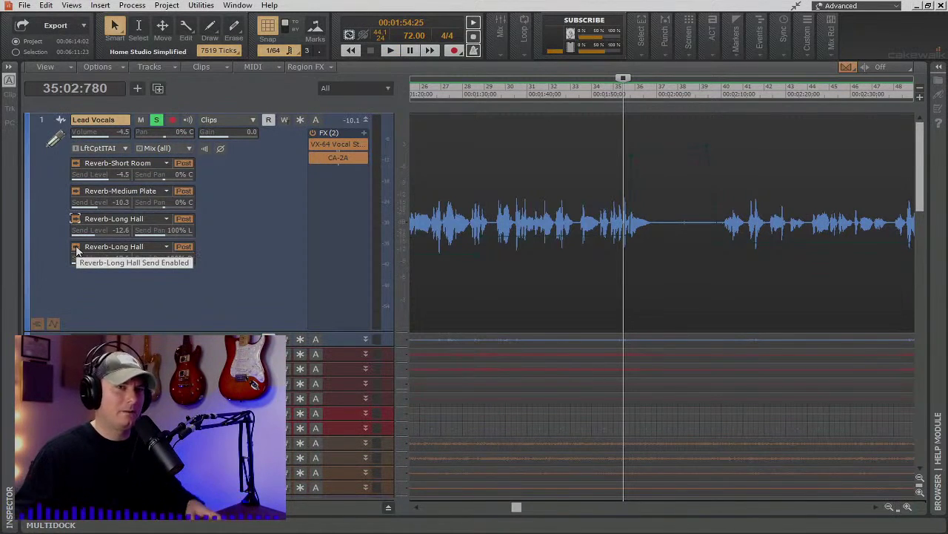
{"action": "key", "text": "space"}
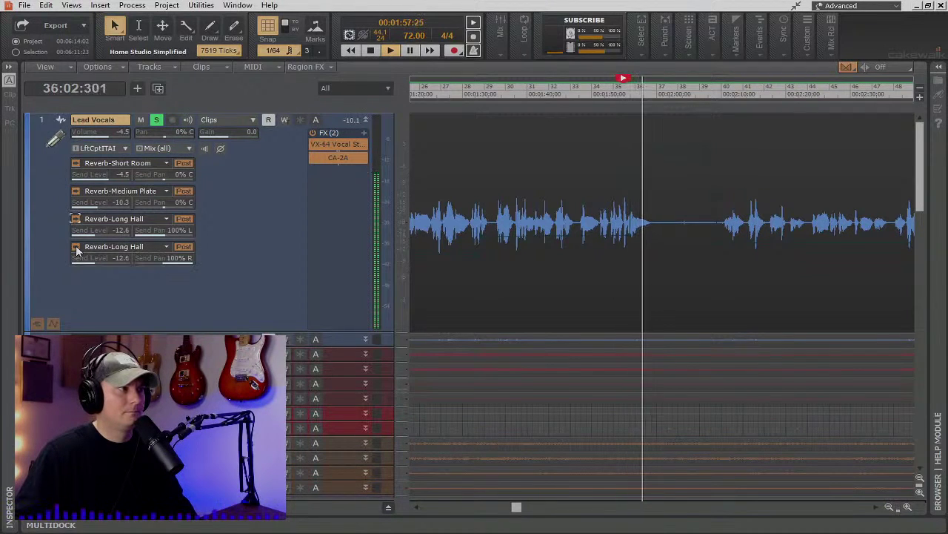
{"action": "key", "text": "space"}
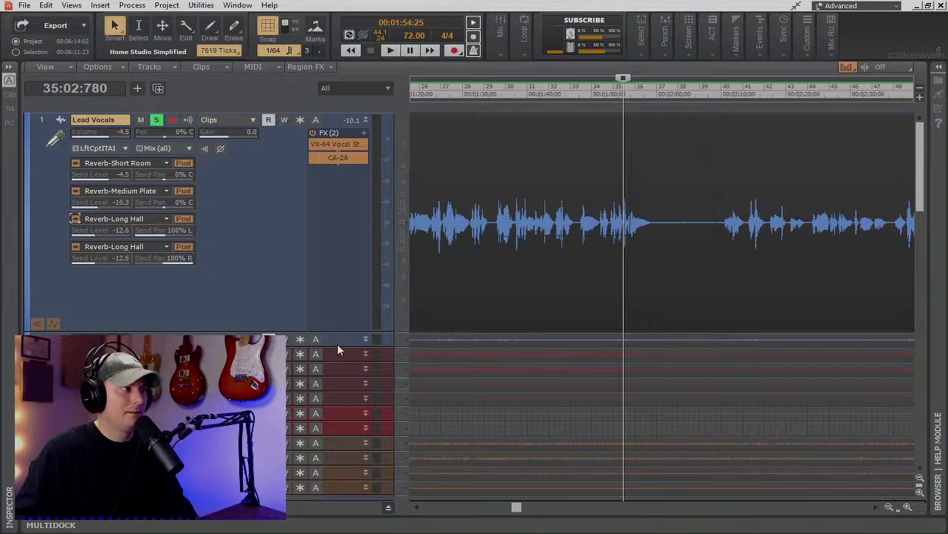
Enlarge the Backing Vocals track, set the play position to 26:03:000 and open its Little AlterBoy effect to examine the settings.
{"action": "left_click_drag", "start_coordinate": [337, 347], "coordinate": [332, 527]}
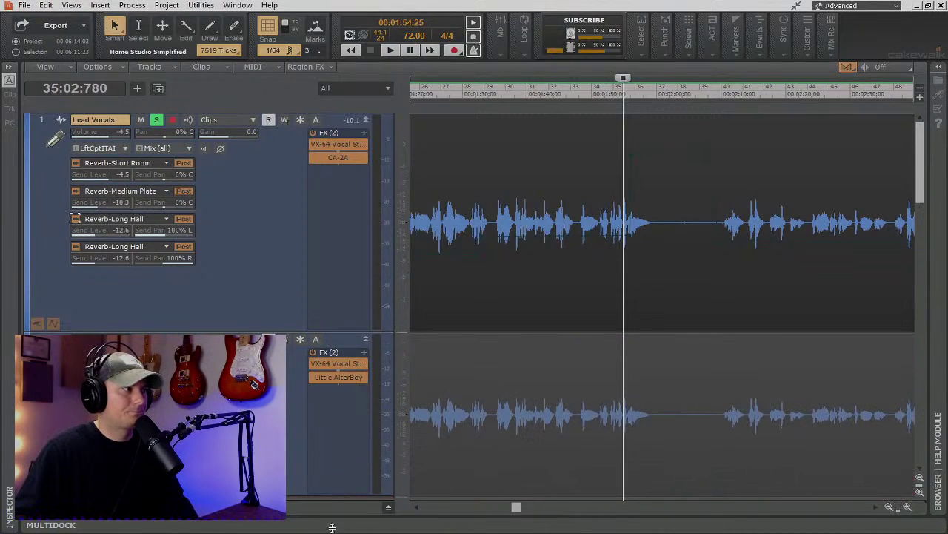
{"action": "left_click", "coordinate": [410, 50]}
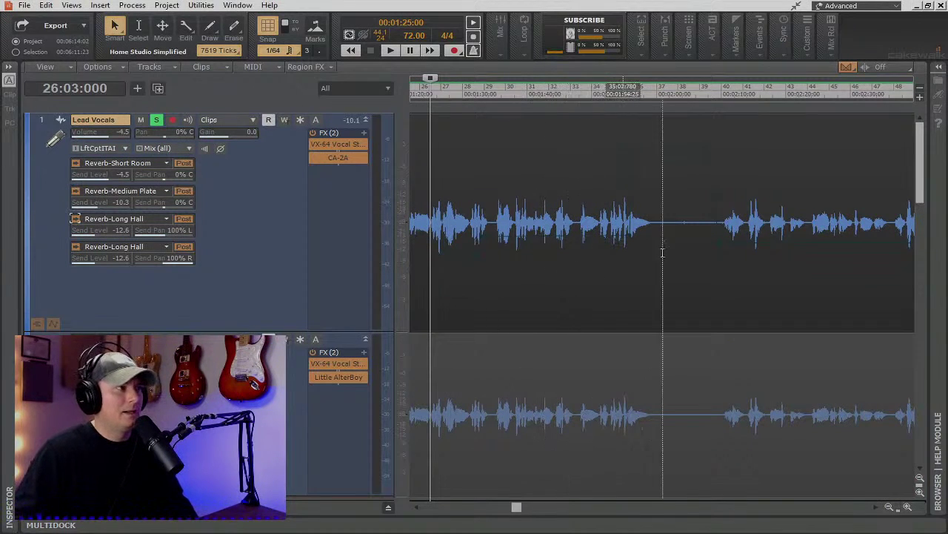
{"action": "scroll", "coordinate": [538, 294], "scroll_direction": "down", "scroll_amount": 3}
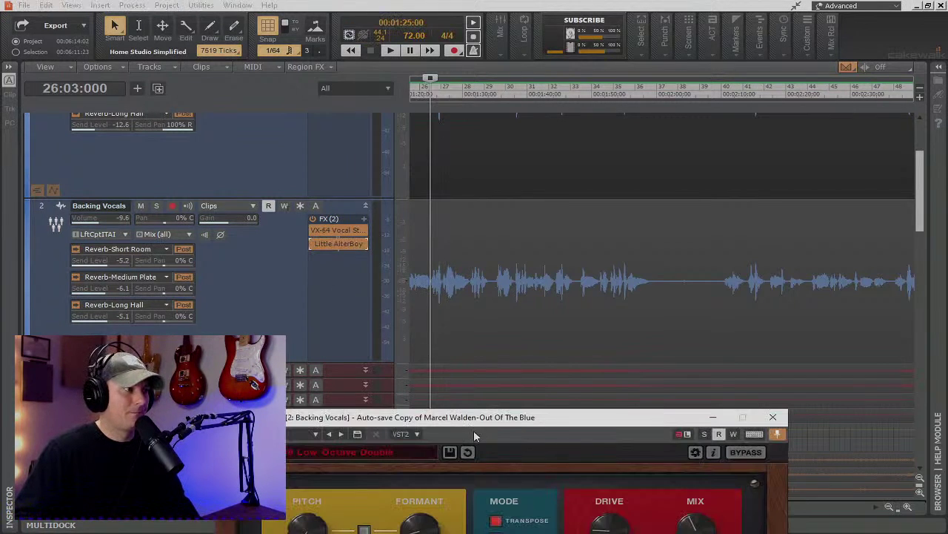
{"action": "left_click_drag", "start_coordinate": [478, 420], "coordinate": [513, 140]}
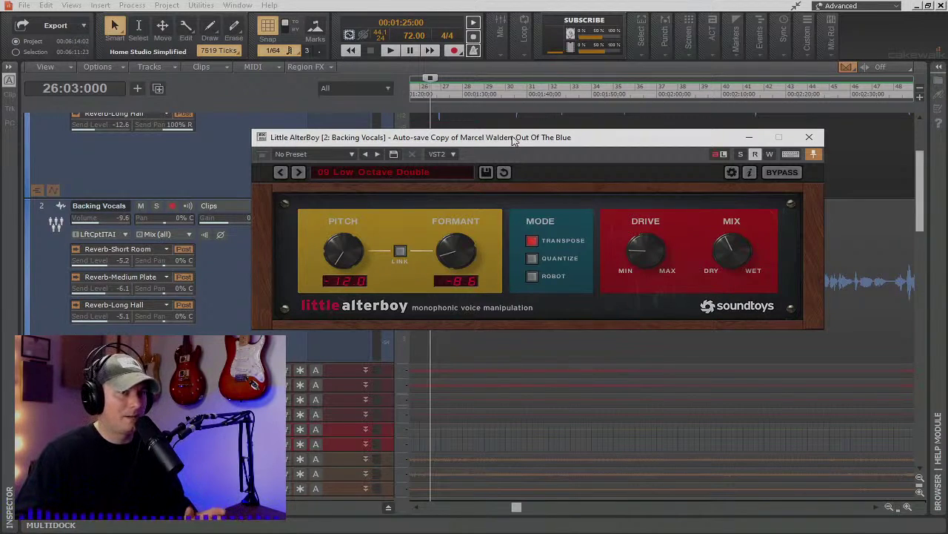
Solo Backing Vocals, clear the Lead Vocals solo and audition the backing part alone from 26:03:000.
{"action": "left_click_drag", "start_coordinate": [531, 140], "coordinate": [458, 350]}
{"action": "left_click", "coordinate": [157, 206]}
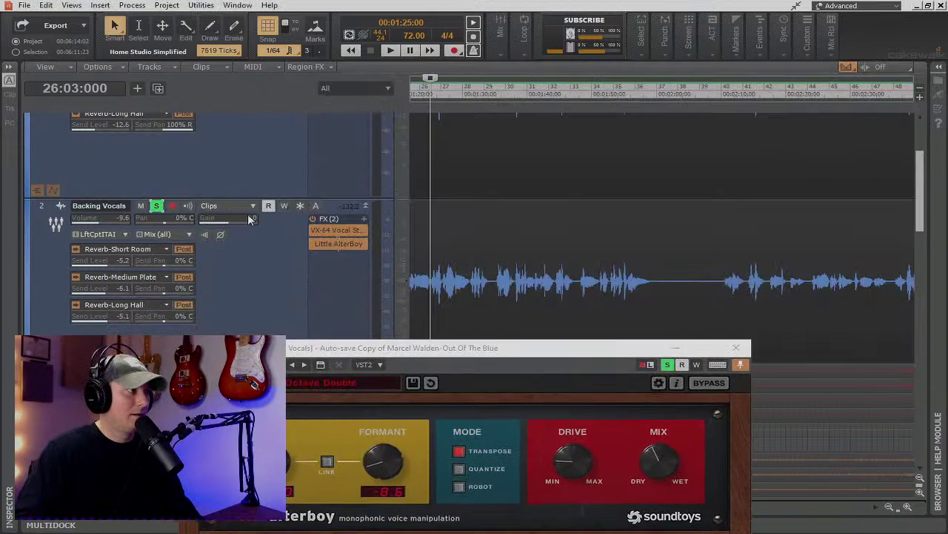
{"action": "scroll", "coordinate": [270, 186], "scroll_direction": "down", "scroll_amount": 1}
{"action": "scroll", "coordinate": [303, 176], "scroll_direction": "up", "scroll_amount": 4}
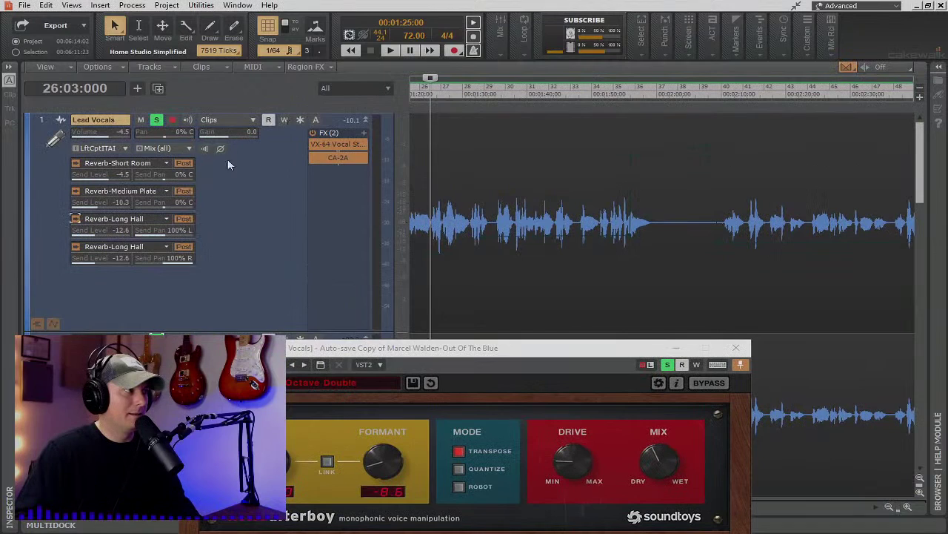
{"action": "left_click", "coordinate": [156, 119]}
{"action": "left_click_drag", "start_coordinate": [363, 352], "coordinate": [391, 191]}
{"action": "key", "text": "space"}
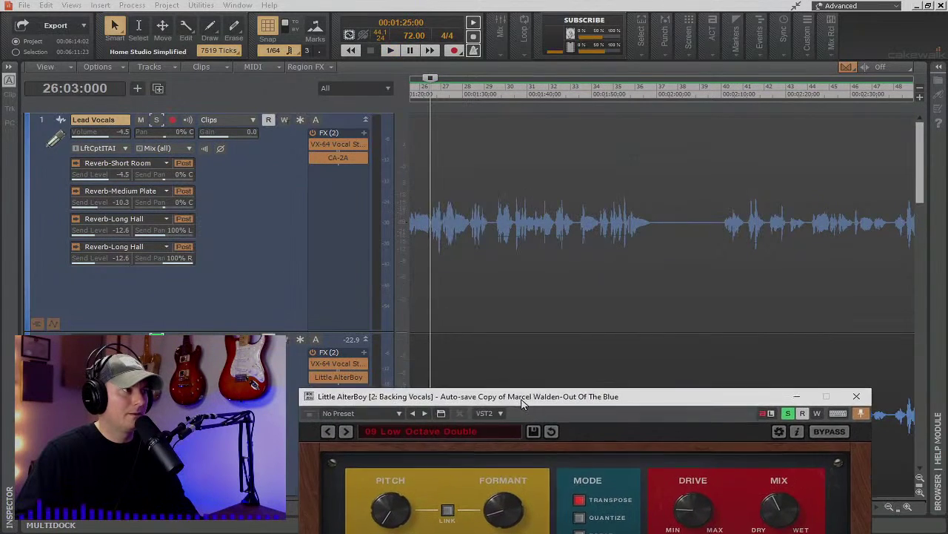
Solo Lead Vocals together with Backing Vocals, play both from 26:03:000 and close the Little AlterBoy window.
{"action": "left_click_drag", "start_coordinate": [529, 401], "coordinate": [339, 198]}
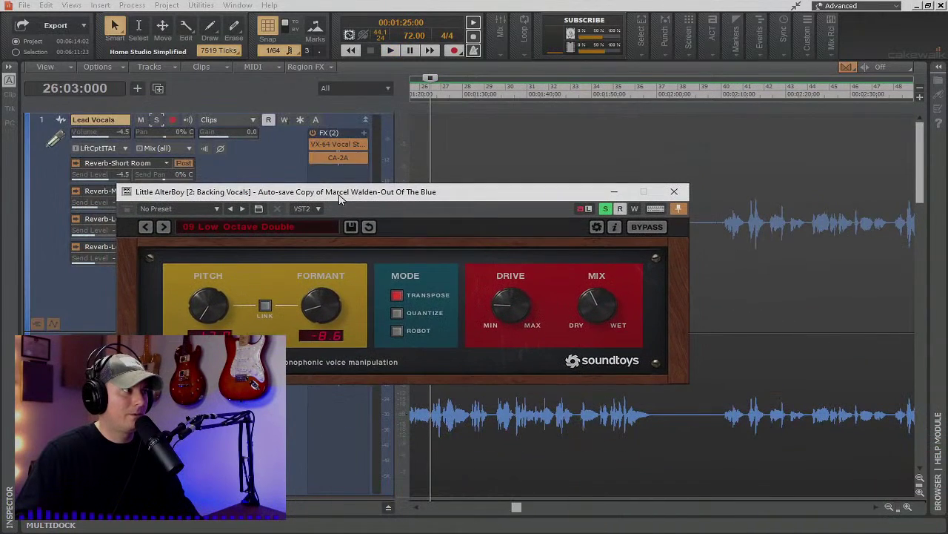
{"action": "left_click", "coordinate": [158, 121]}
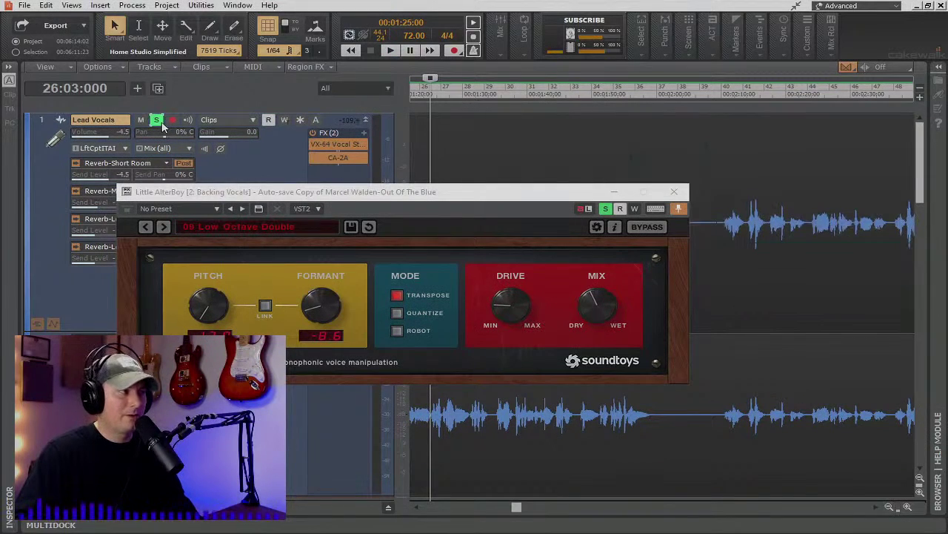
{"action": "key", "text": "space"}
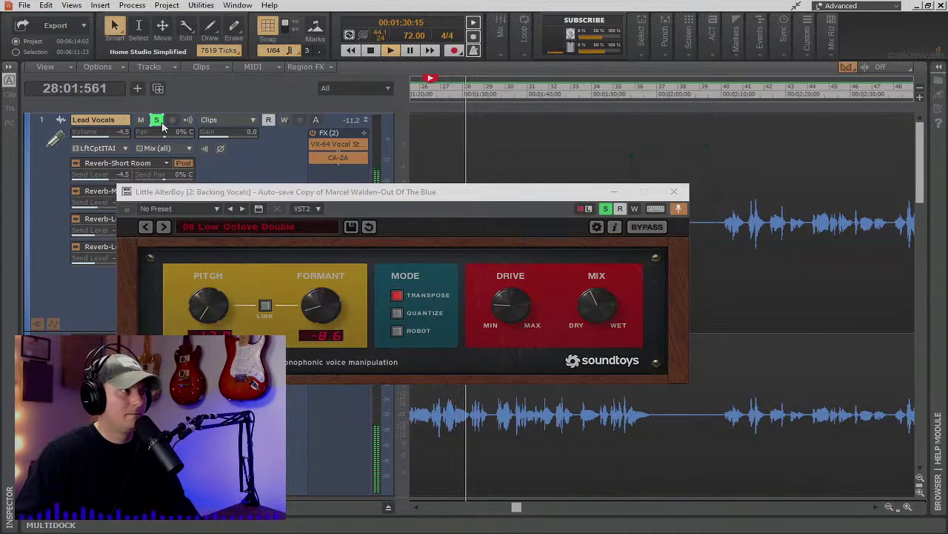
{"action": "key", "text": "space"}
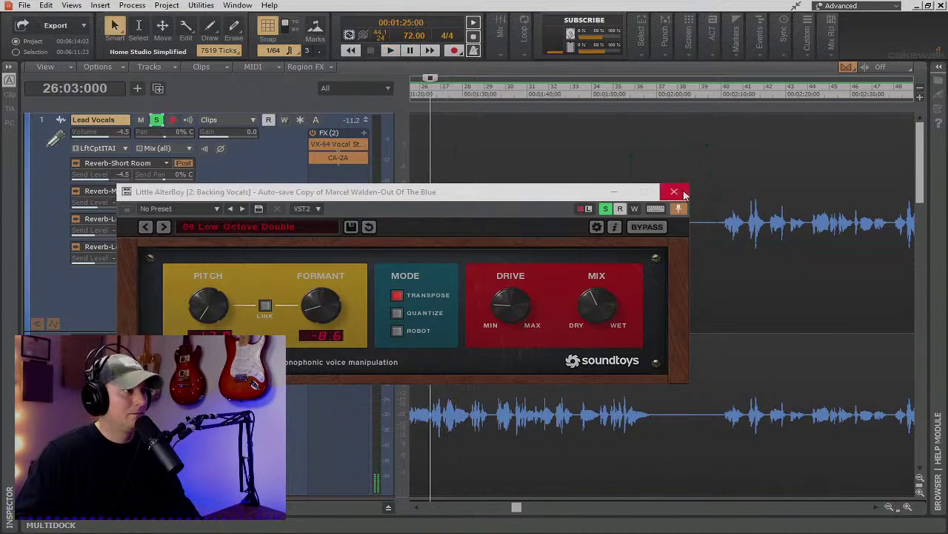
{"action": "left_click", "coordinate": [674, 192]}
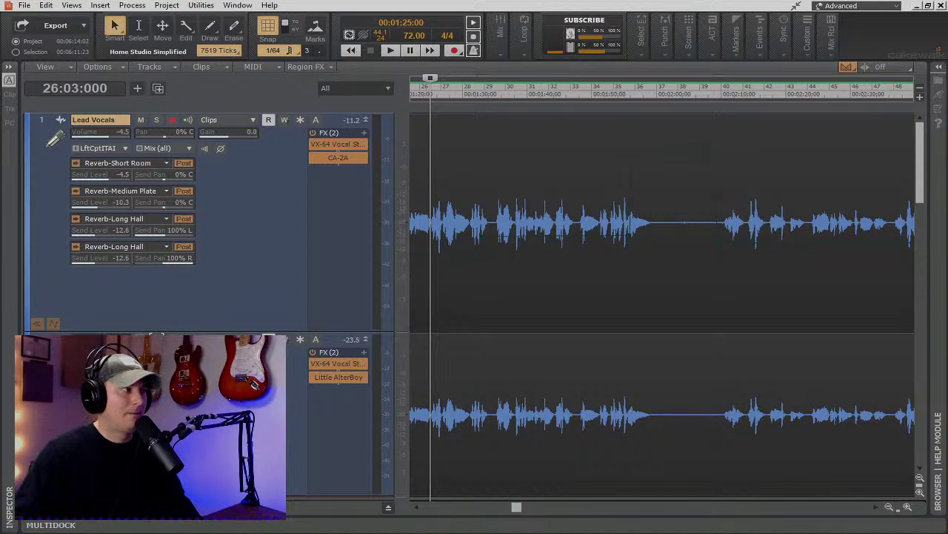
With no vocal tracks soloed, mute Backing Vocals and play the mix from 26:03:000.
{"action": "left_click", "coordinate": [41, 339]}
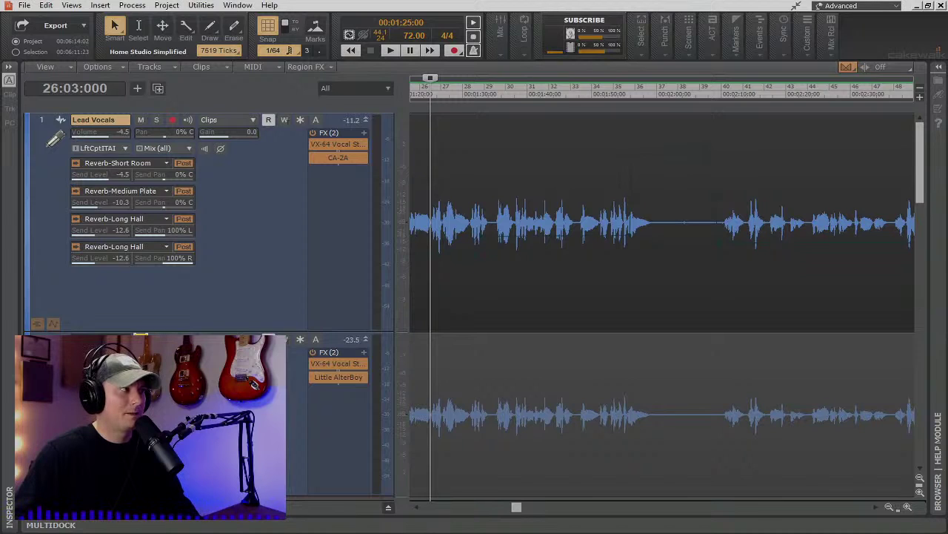
{"action": "scroll", "coordinate": [169, 327], "scroll_direction": "down", "scroll_amount": 1}
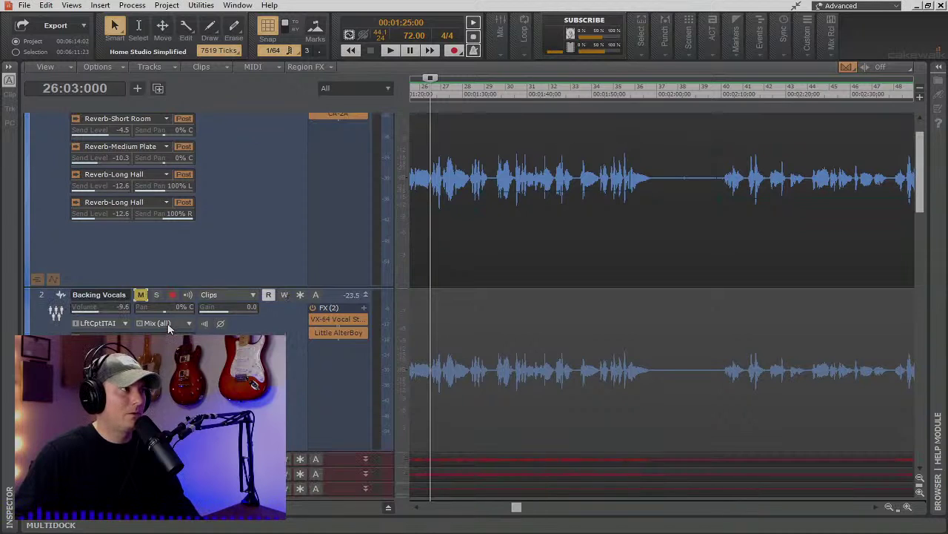
{"action": "scroll", "coordinate": [169, 327], "scroll_direction": "up", "scroll_amount": 1}
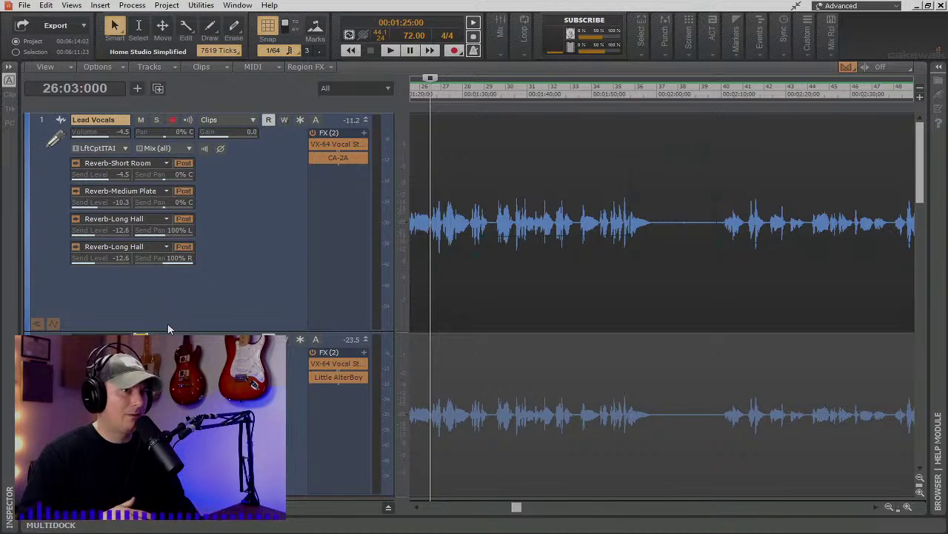
{"action": "key", "text": "space"}
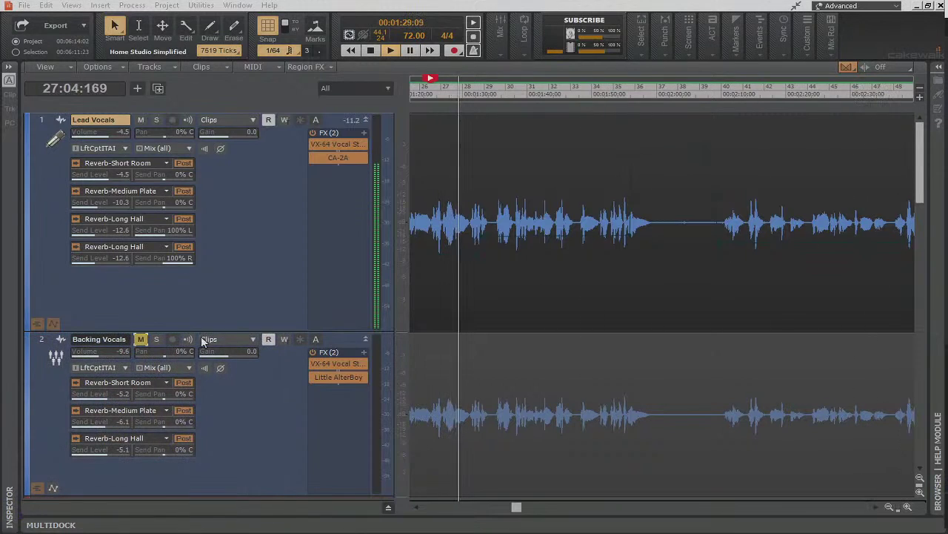
Toggle the Backing Vocals mute during playback to compare the mix with and without the part, leaving it unmuted.
{"action": "left_click", "coordinate": [142, 342]}
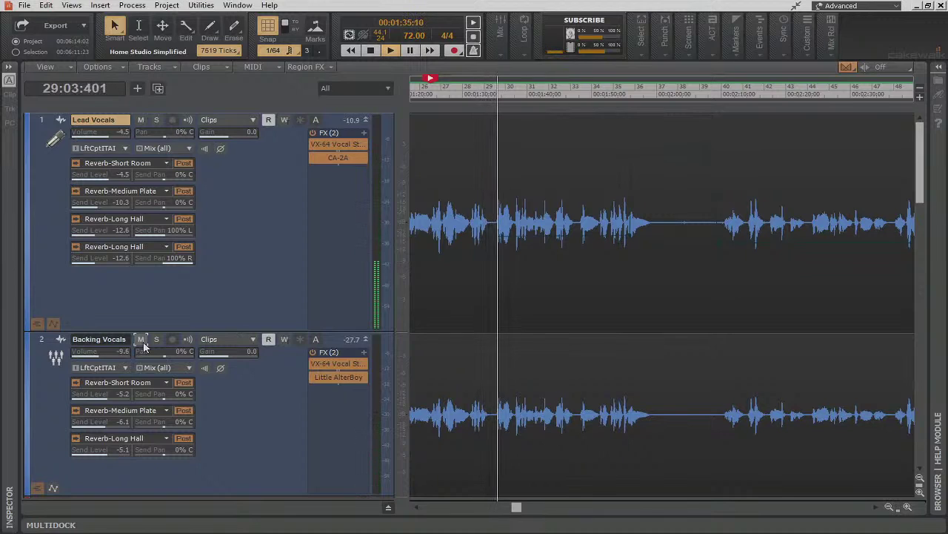
{"action": "left_click", "coordinate": [141, 342]}
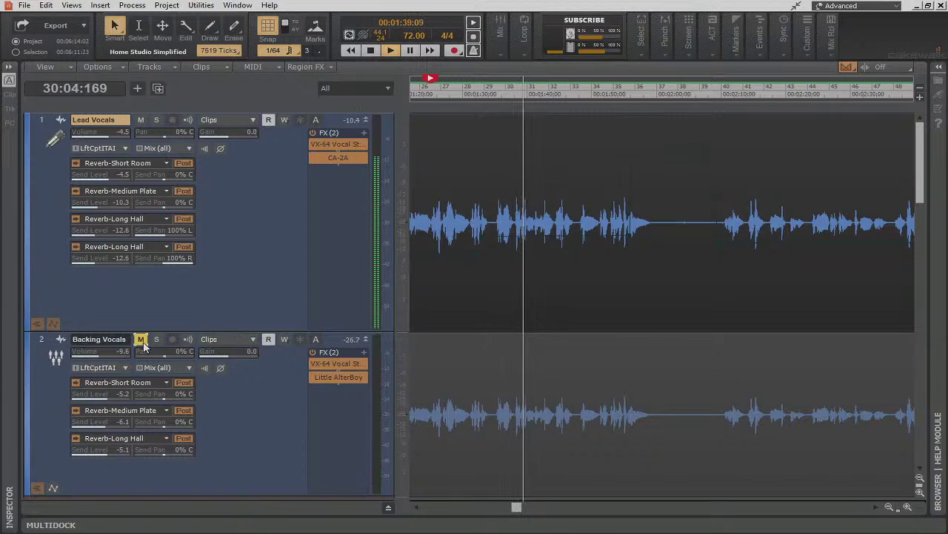
{"action": "left_click", "coordinate": [143, 343]}
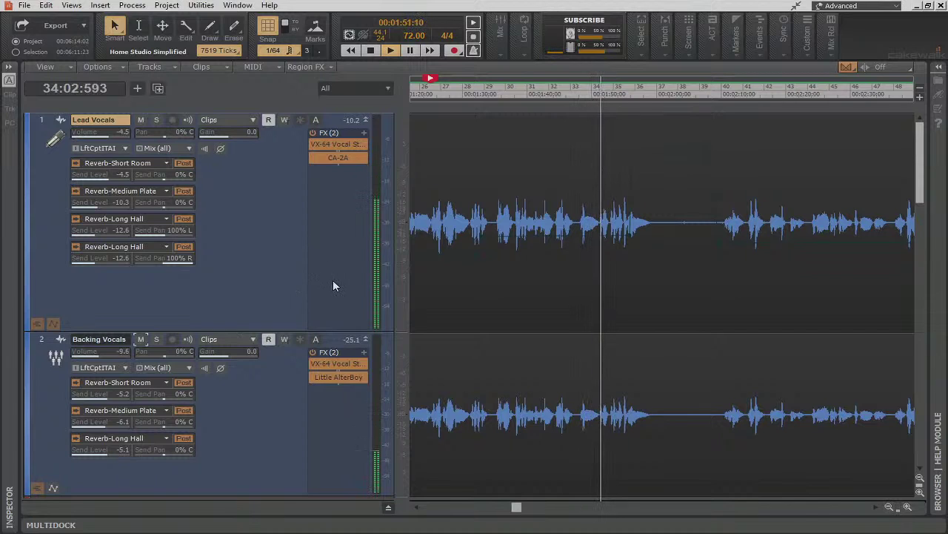
Enlarge Electric Left and Electric Right, raise their volumes together to -12.6 and -12.2, and play from bar 47.
{"action": "key", "text": "f"}
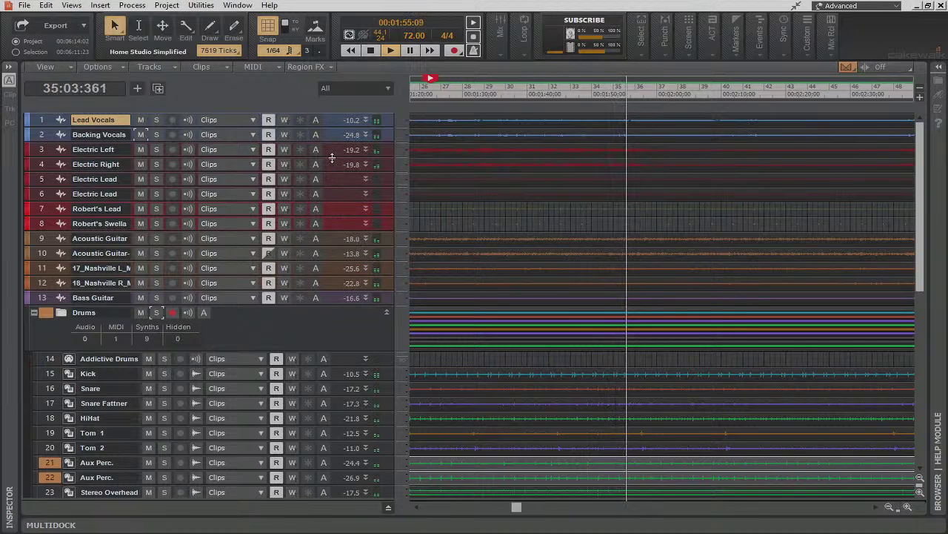
{"action": "left_click_drag", "start_coordinate": [332, 158], "coordinate": [338, 343]}
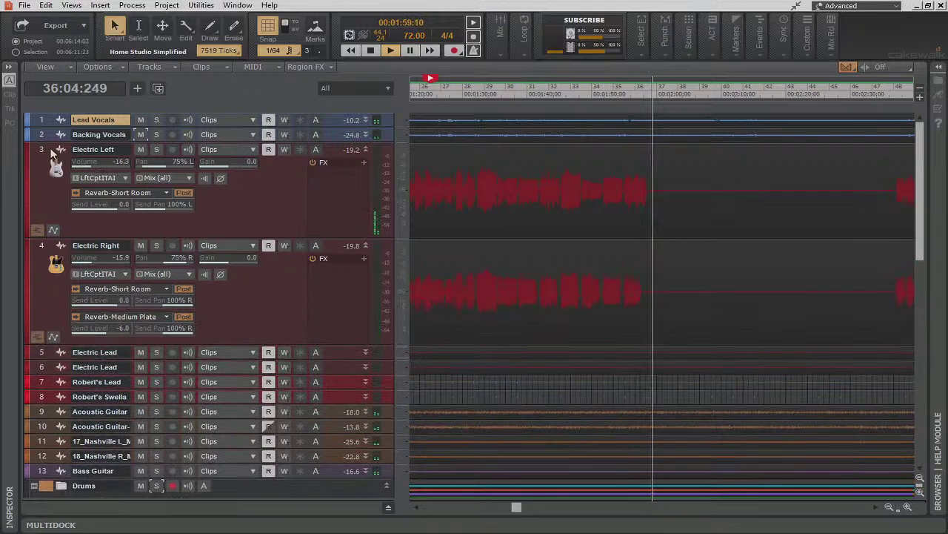
{"action": "left_click_drag", "start_coordinate": [40, 147], "coordinate": [36, 249]}
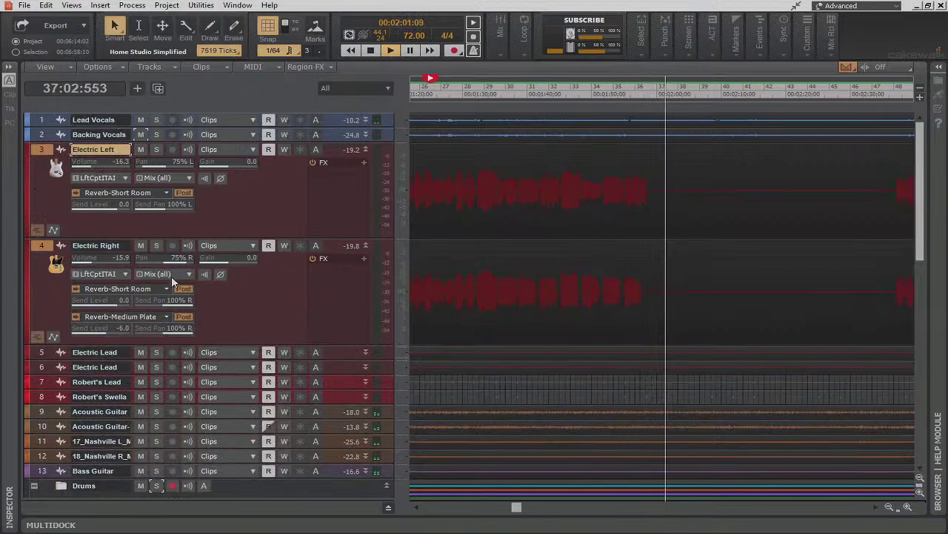
{"action": "left_click_drag", "start_coordinate": [92, 170], "coordinate": [111, 169]}
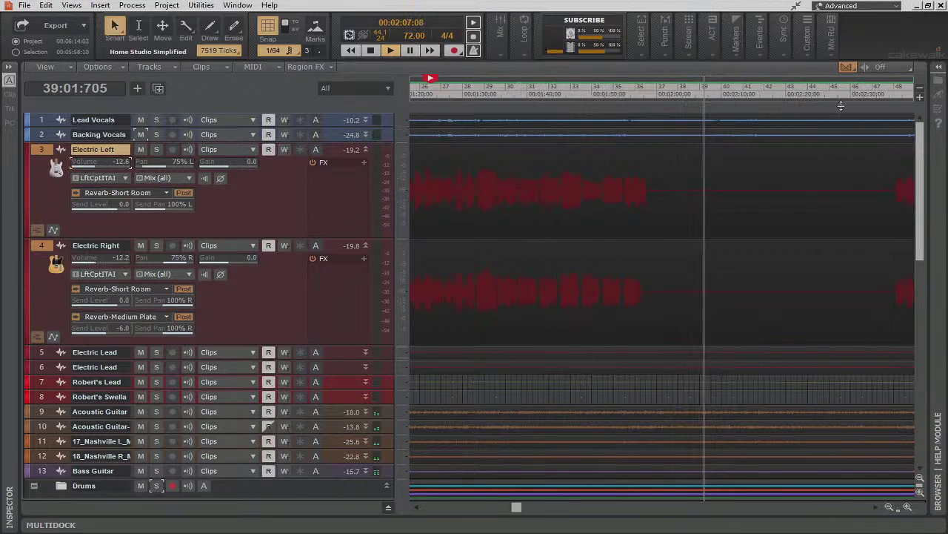
{"action": "left_click", "coordinate": [878, 92]}
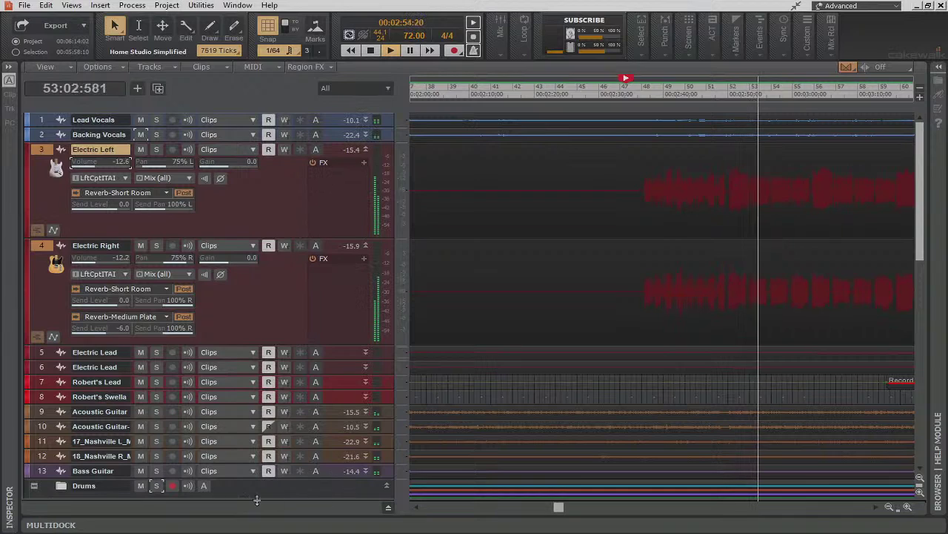
Show the buses, expand the Drums bus, set its input gain to 1.5 and hide the buses again.
{"action": "left_click", "coordinate": [387, 509]}
{"action": "scroll", "coordinate": [250, 447], "scroll_direction": "down", "scroll_amount": 3}
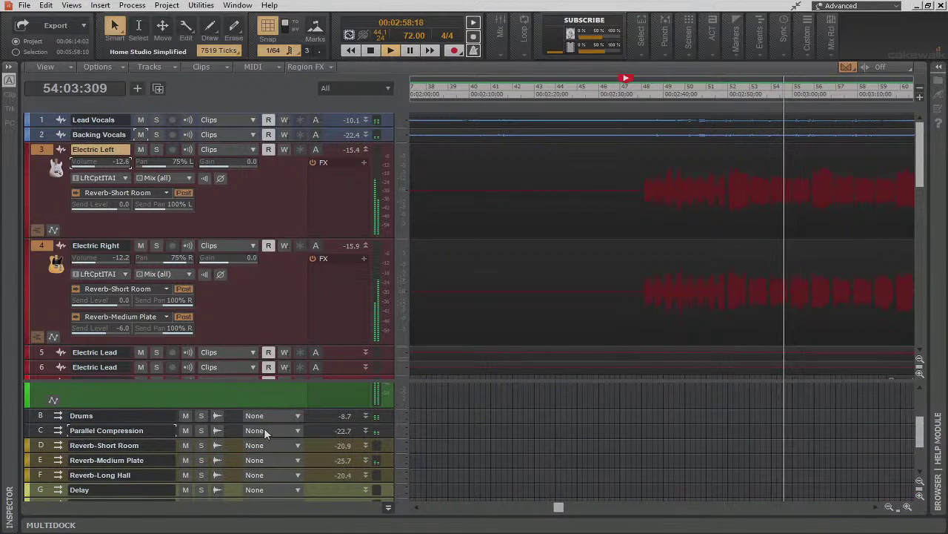
{"action": "double_click", "coordinate": [309, 420]}
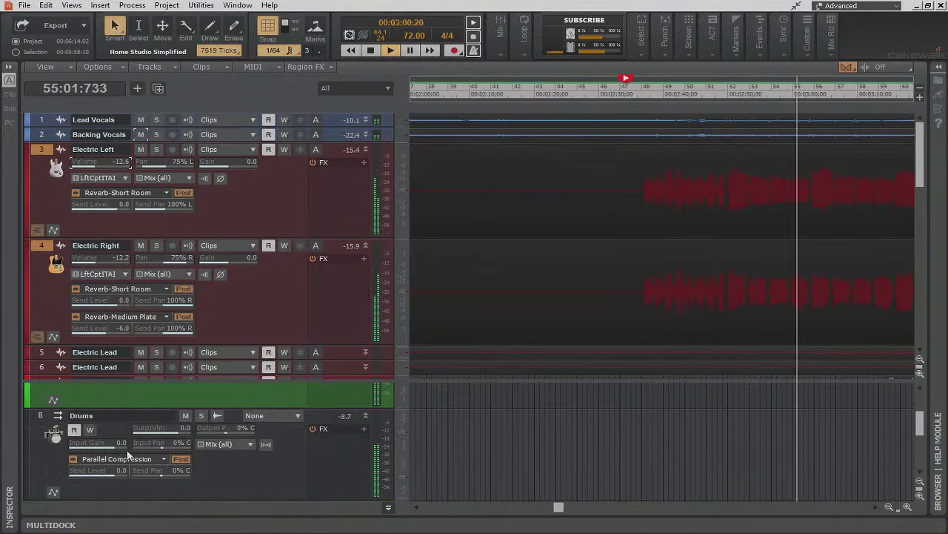
{"action": "scroll", "coordinate": [202, 451], "scroll_direction": "down", "scroll_amount": 2}
{"action": "scroll", "coordinate": [241, 467], "scroll_direction": "up", "scroll_amount": 2}
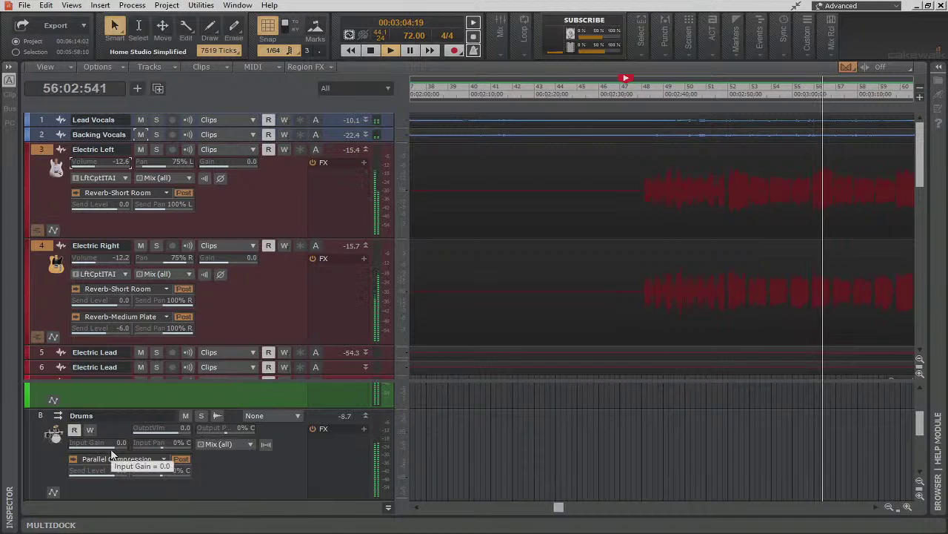
{"action": "left_click_drag", "start_coordinate": [113, 451], "coordinate": [125, 442]}
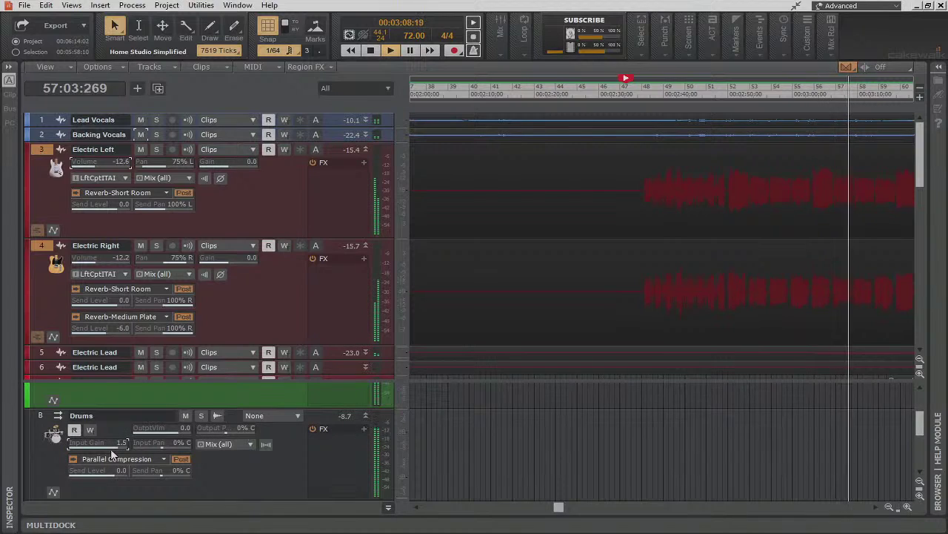
{"action": "left_click", "coordinate": [389, 509]}
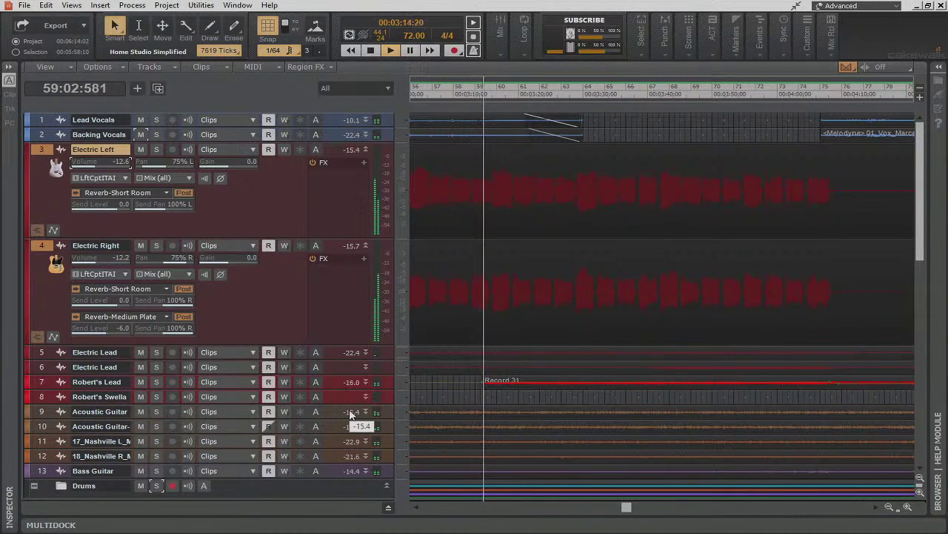
Stop playback, enlarge tracks 7 and 8, and set the play position to 58:01:840, just before the Record 31 clip.
{"action": "left_click", "coordinate": [372, 50]}
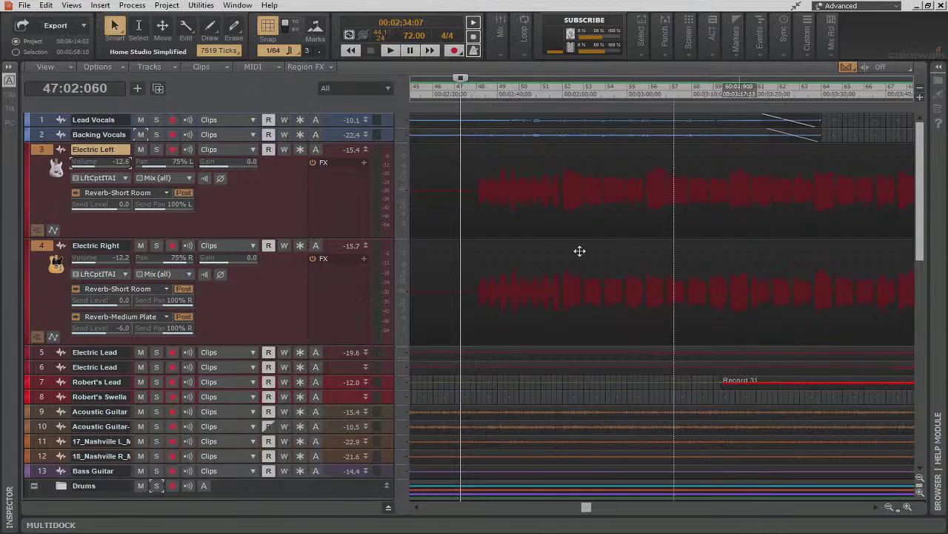
{"action": "scroll", "coordinate": [352, 385], "scroll_direction": "down", "scroll_amount": 3}
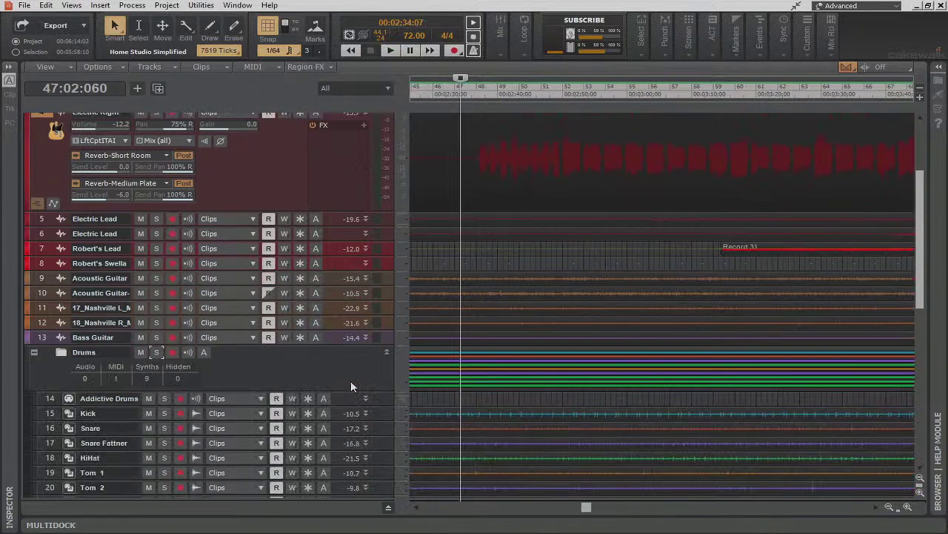
{"action": "left_click_drag", "start_coordinate": [332, 253], "coordinate": [319, 445]}
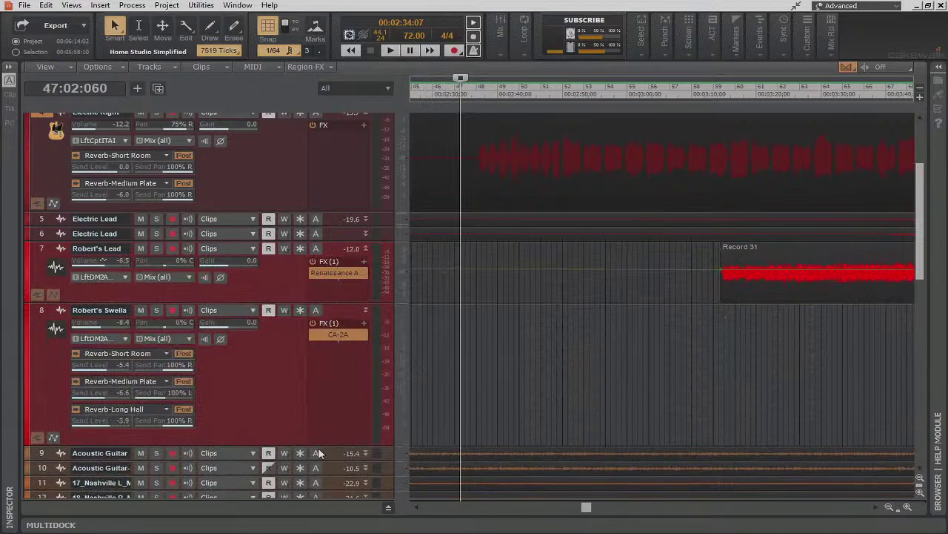
{"action": "left_click", "coordinate": [888, 507]}
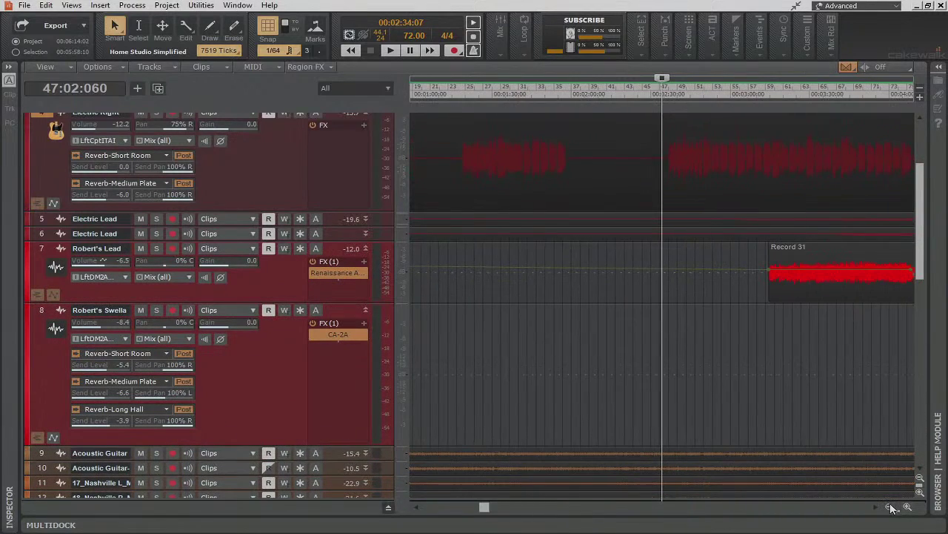
{"action": "left_click_drag", "start_coordinate": [874, 508], "coordinate": [874, 509]}
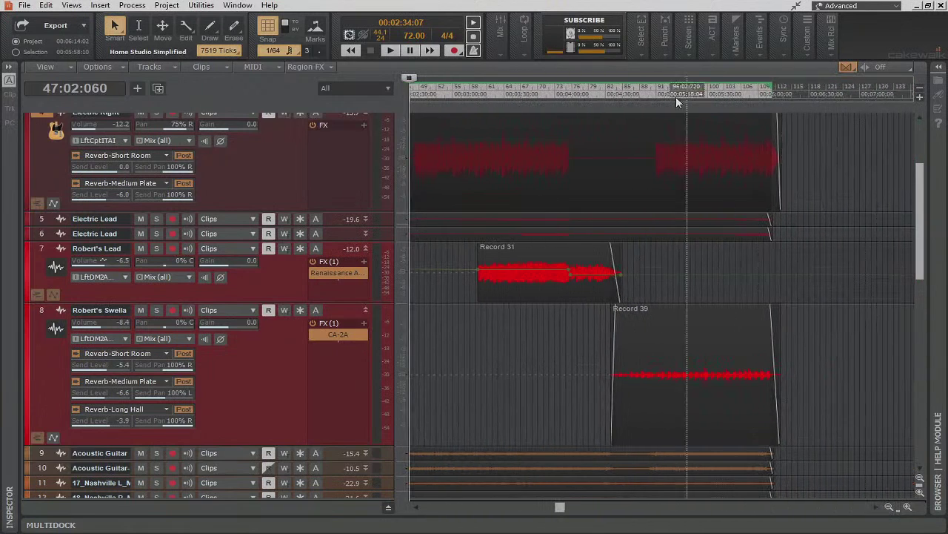
{"action": "left_click", "coordinate": [468, 92]}
{"action": "left_click", "coordinate": [566, 123]}
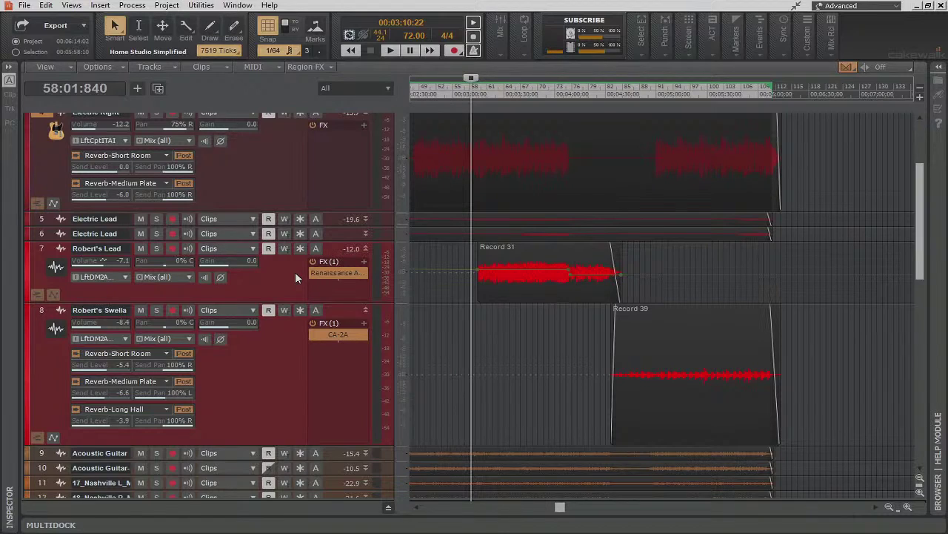
Examine the Renaissance Axx settings on track 7, close the effect and enlarge the track to show its reverb sends.
{"action": "double_click", "coordinate": [341, 274]}
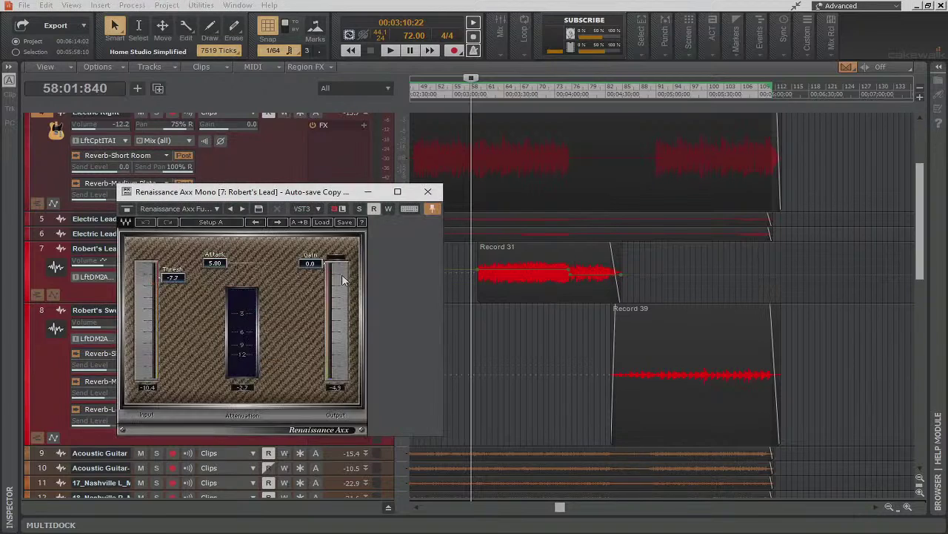
{"action": "left_click", "coordinate": [429, 192]}
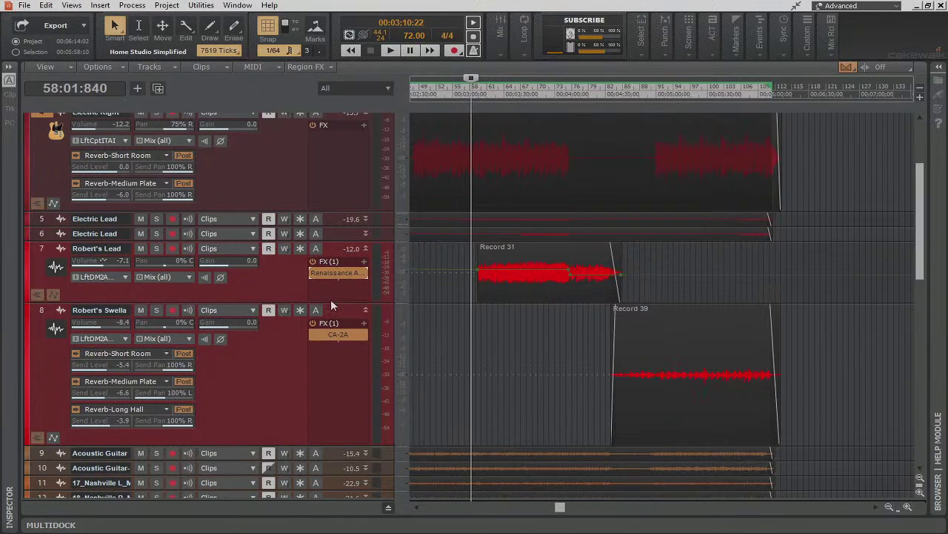
{"action": "left_click_drag", "start_coordinate": [331, 302], "coordinate": [312, 385]}
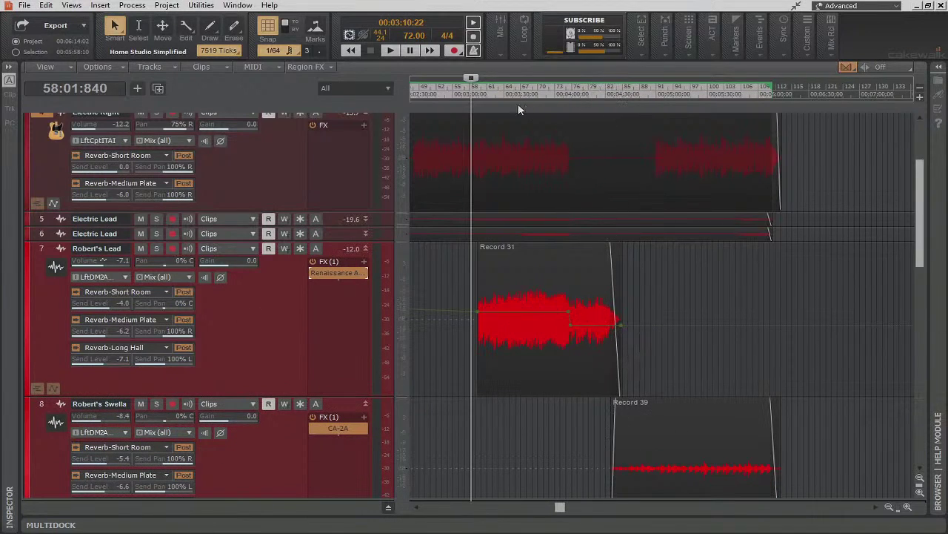
Play from just before the Record 31 clip, enlarge both Electric Lead tracks and show their volume automation lanes.
{"action": "left_click", "coordinate": [463, 93]}
{"action": "key", "text": "space"}
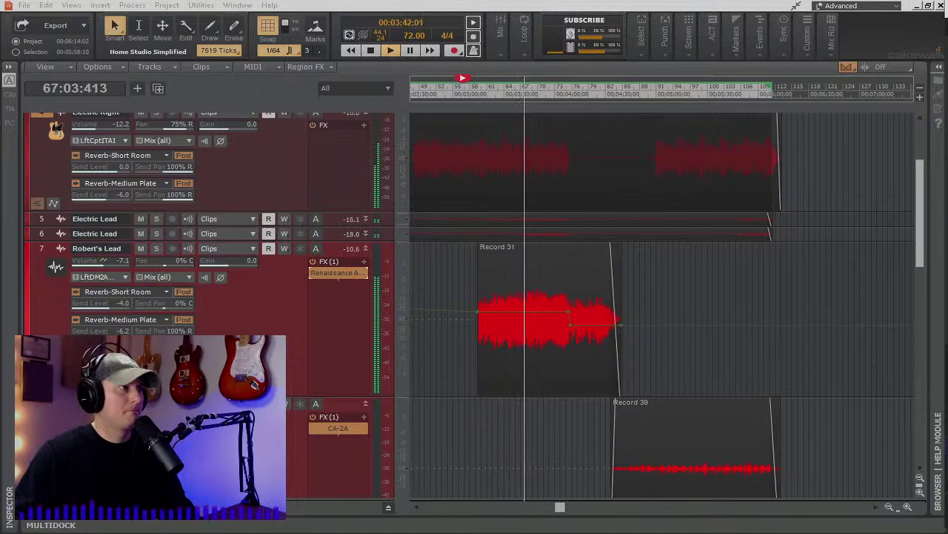
{"action": "double_click", "coordinate": [328, 237]}
{"action": "left_click_drag", "start_coordinate": [332, 229], "coordinate": [334, 301]}
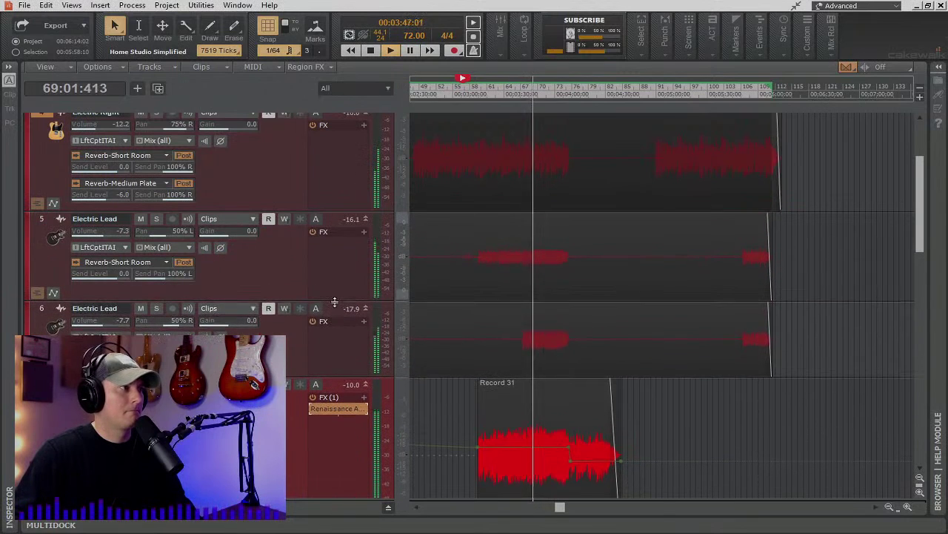
{"action": "left_click", "coordinate": [55, 293]}
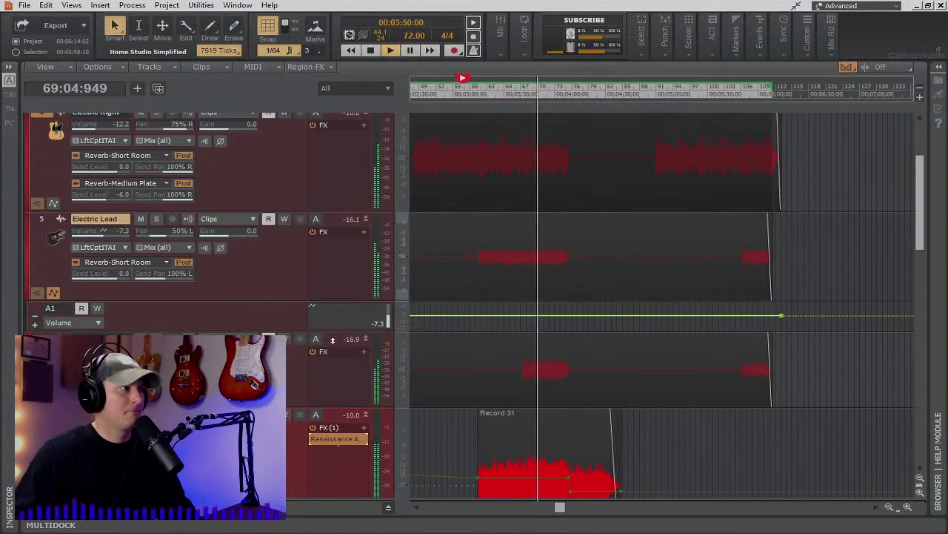
{"action": "left_click", "coordinate": [53, 401]}
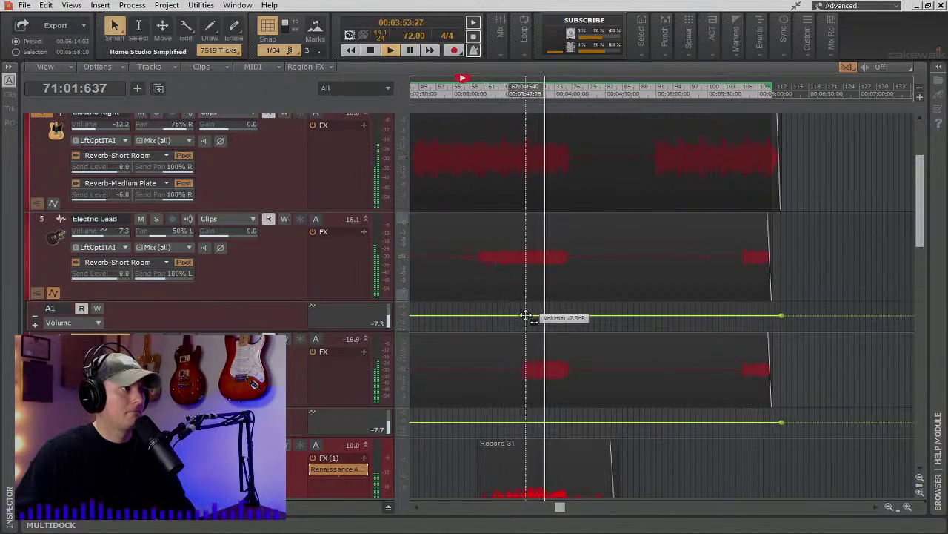
Automate track 5's volume down to -15.0 dB across its first guitar passage, with ramps from and back to about the original level.
{"action": "left_click", "coordinate": [473, 316]}
{"action": "left_click", "coordinate": [463, 315]}
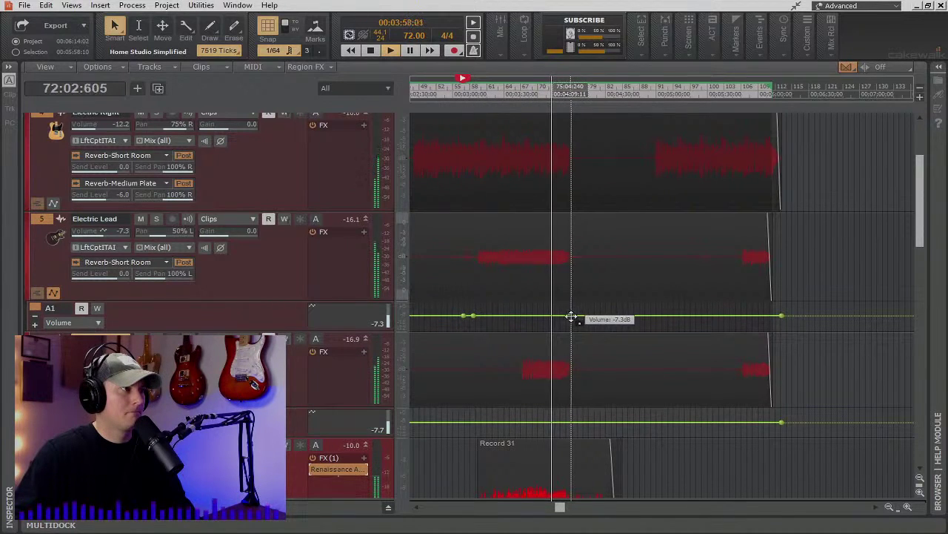
{"action": "key", "text": "t"}
{"action": "left_click", "coordinate": [504, 306]}
{"action": "left_click_drag", "start_coordinate": [525, 316], "coordinate": [537, 320]}
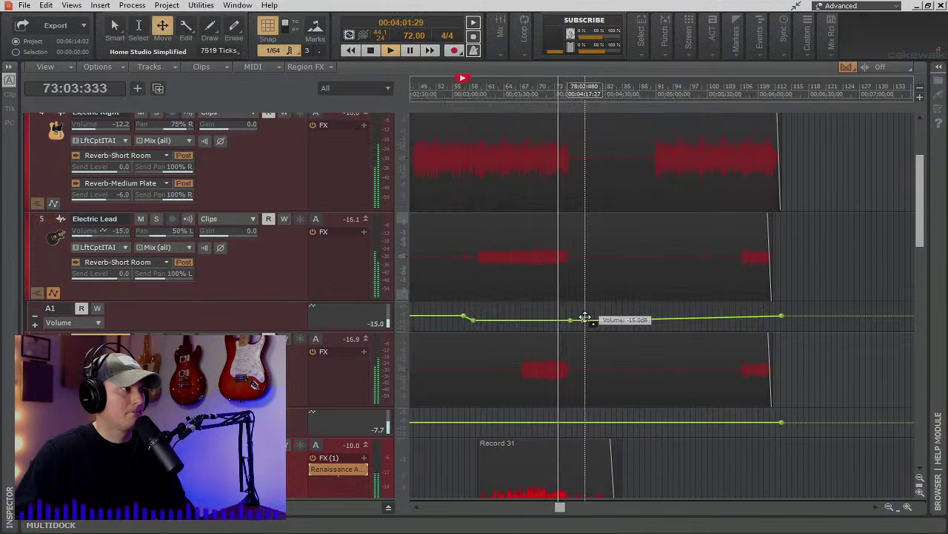
{"action": "left_click_drag", "start_coordinate": [583, 319], "coordinate": [583, 316]}
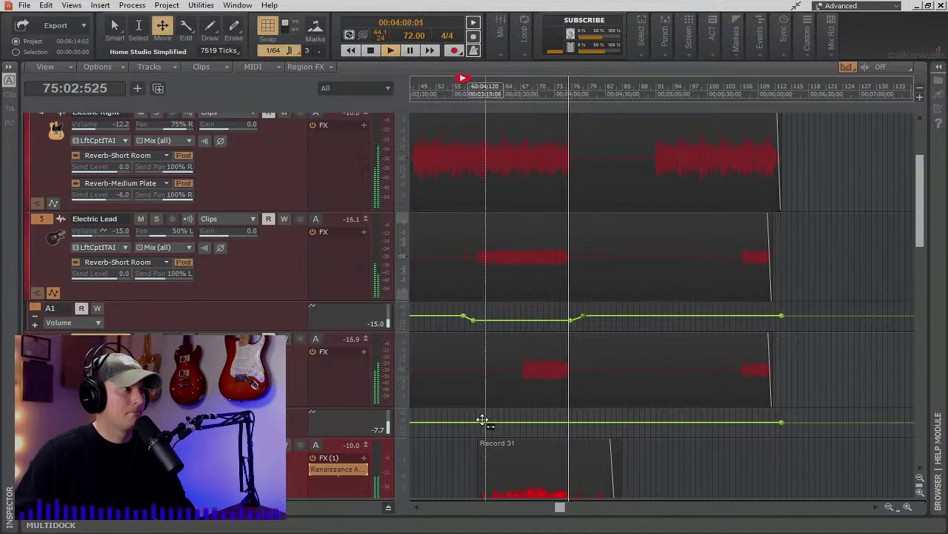
Add volume automation points on track 6 and lower the level between bars 58 and 75 by about 8 dB.
{"action": "key", "text": "t"}
{"action": "left_click", "coordinate": [415, 408]}
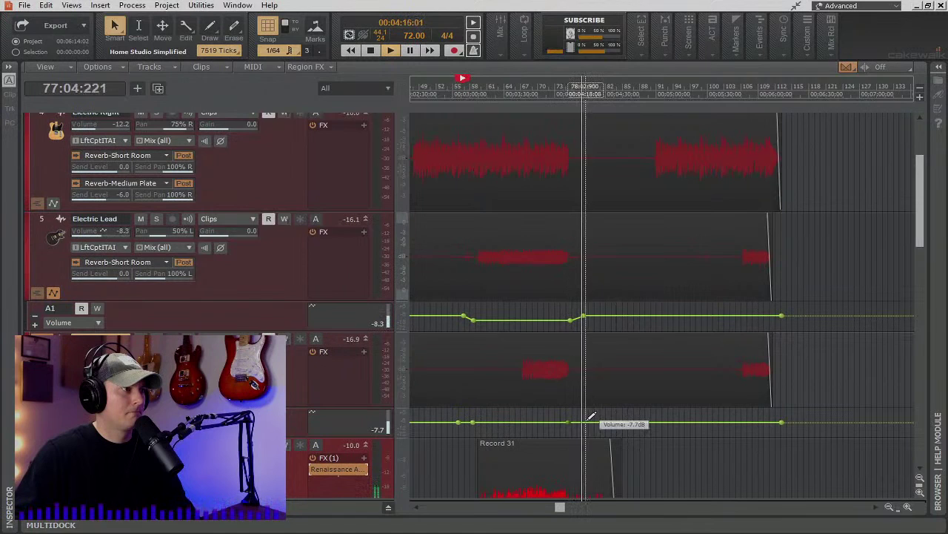
{"action": "key", "text": "t"}
{"action": "left_click", "coordinate": [519, 410]}
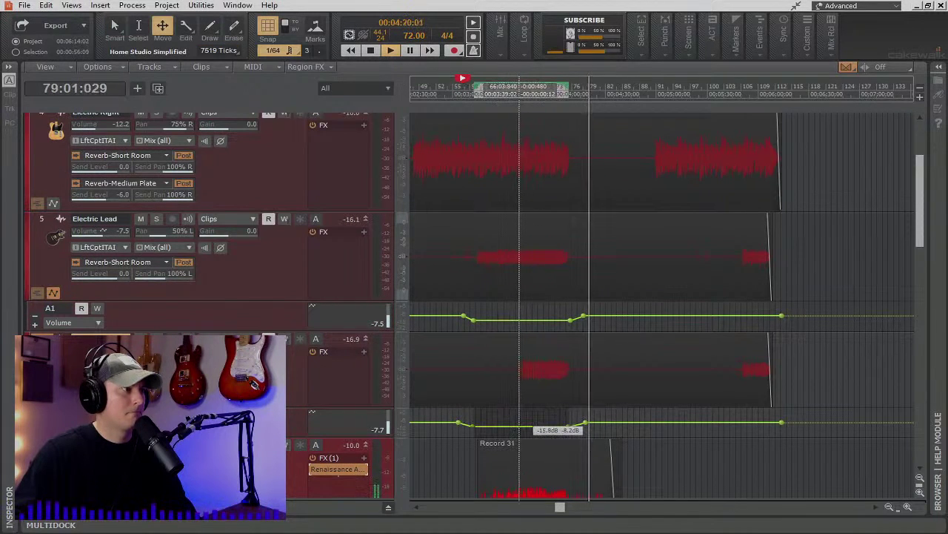
{"action": "left_click_drag", "start_coordinate": [520, 423], "coordinate": [520, 426]}
{"action": "left_click", "coordinate": [524, 320]}
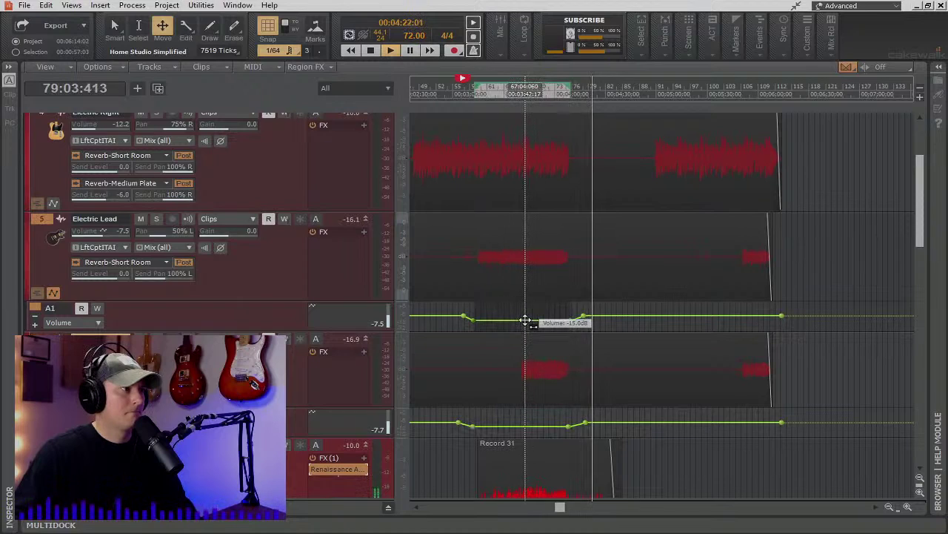
{"action": "left_click", "coordinate": [521, 428]}
{"action": "left_click", "coordinate": [523, 427]}
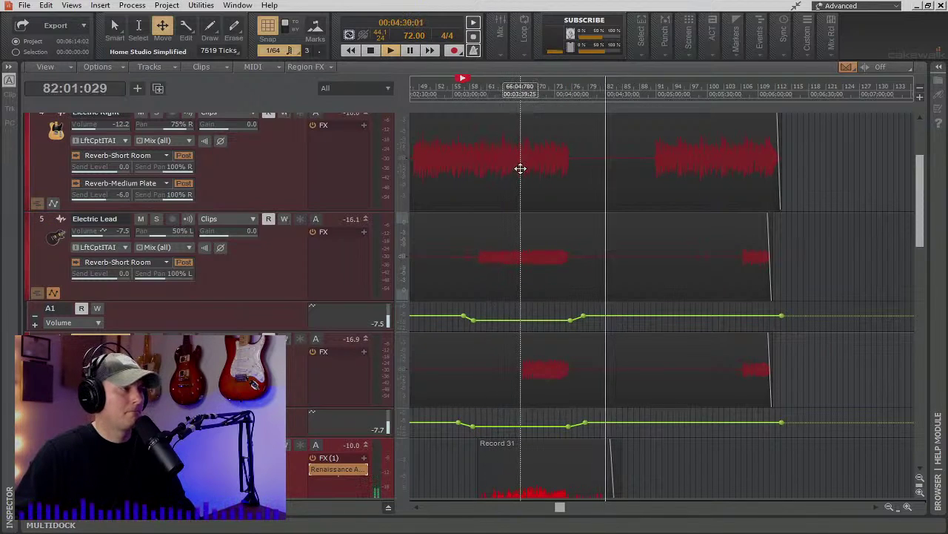
Examine tracks 3 to 8 and their volume automation as the song plays past bar 95, and stop playback.
{"action": "scroll", "coordinate": [695, 335], "scroll_direction": "down", "scroll_amount": 2}
{"action": "scroll", "coordinate": [695, 335], "scroll_direction": "down", "scroll_amount": 3}
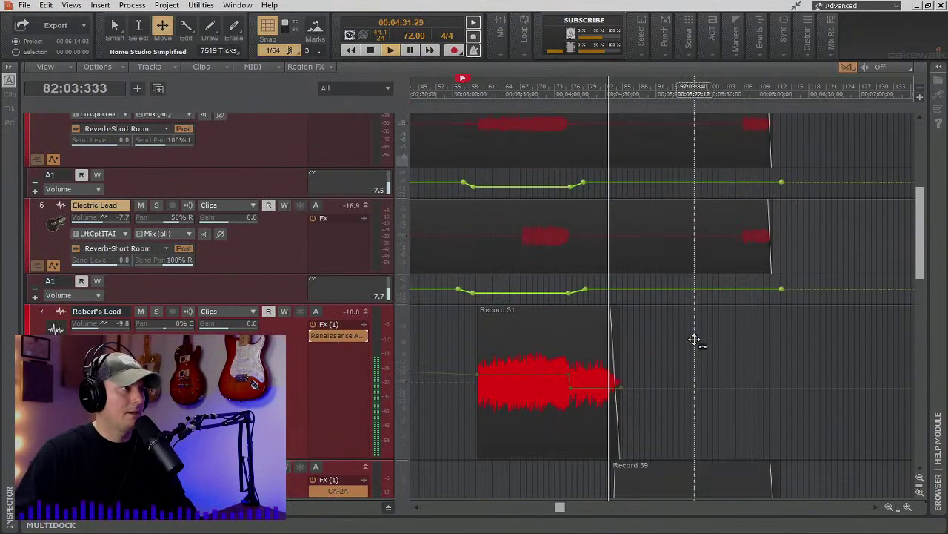
{"action": "scroll", "coordinate": [667, 334], "scroll_direction": "up", "scroll_amount": 1}
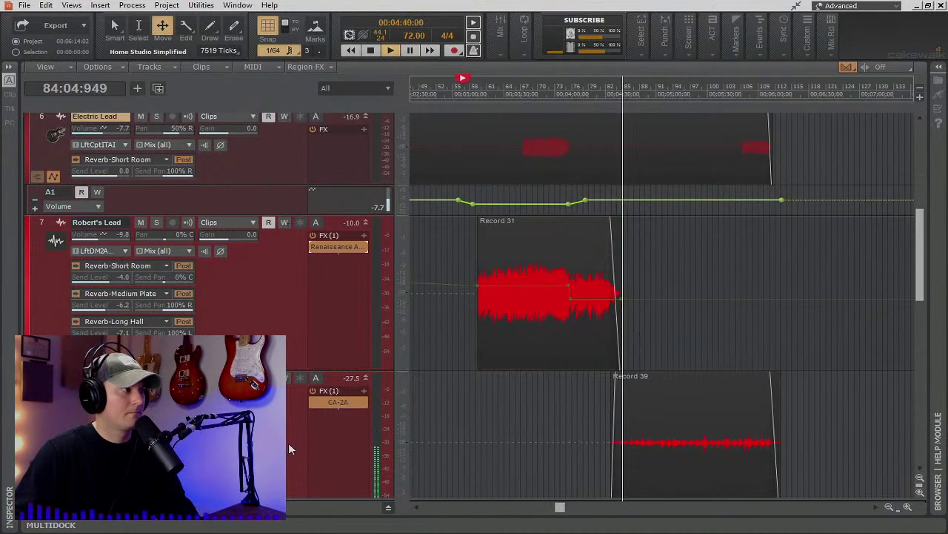
{"action": "scroll", "coordinate": [550, 438], "scroll_direction": "down", "scroll_amount": 1}
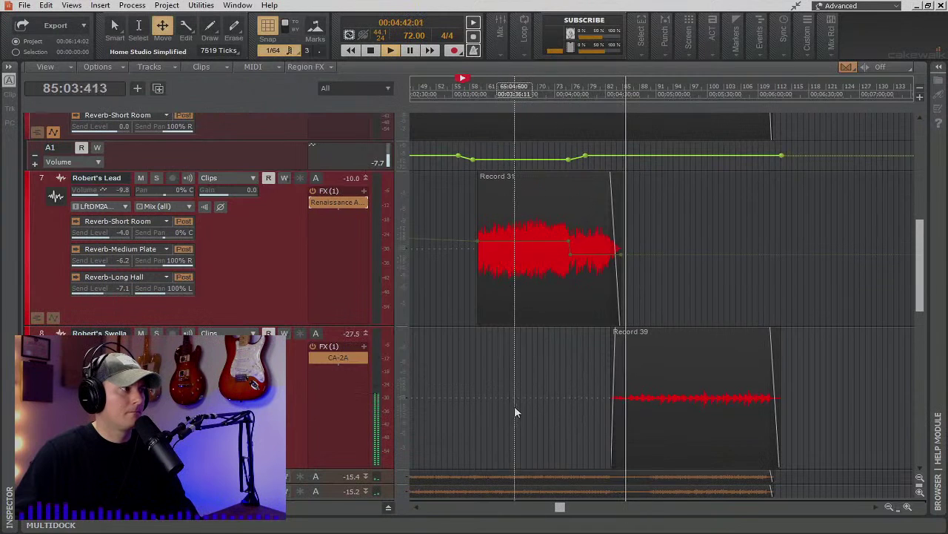
{"action": "scroll", "coordinate": [542, 399], "scroll_direction": "up", "scroll_amount": 3}
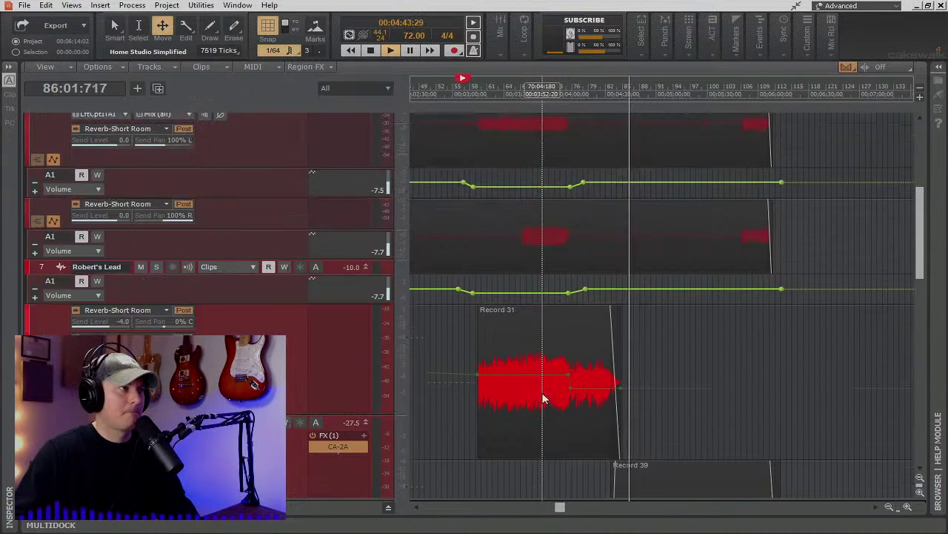
{"action": "scroll", "coordinate": [741, 385], "scroll_direction": "up", "scroll_amount": 3}
{"action": "scroll", "coordinate": [833, 299], "scroll_direction": "up", "scroll_amount": 2}
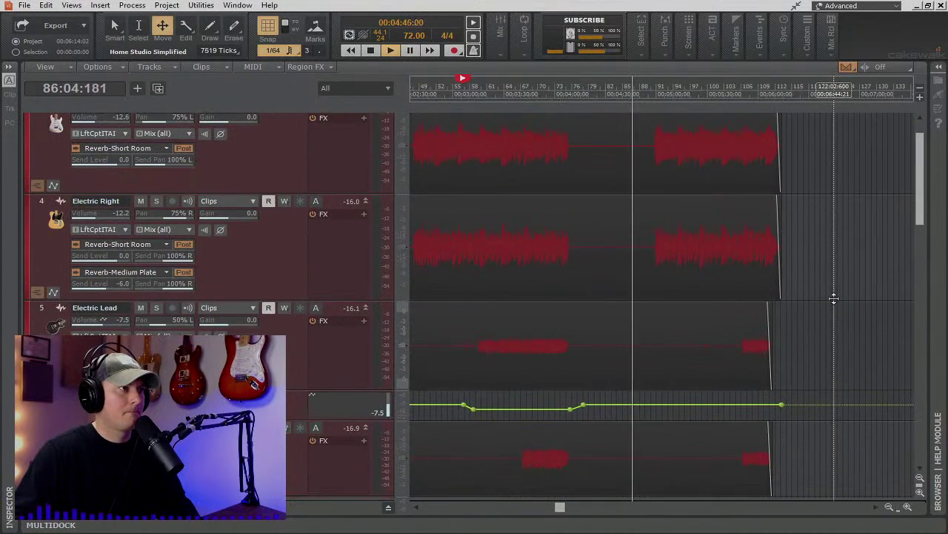
{"action": "scroll", "coordinate": [834, 299], "scroll_direction": "up", "scroll_amount": 1}
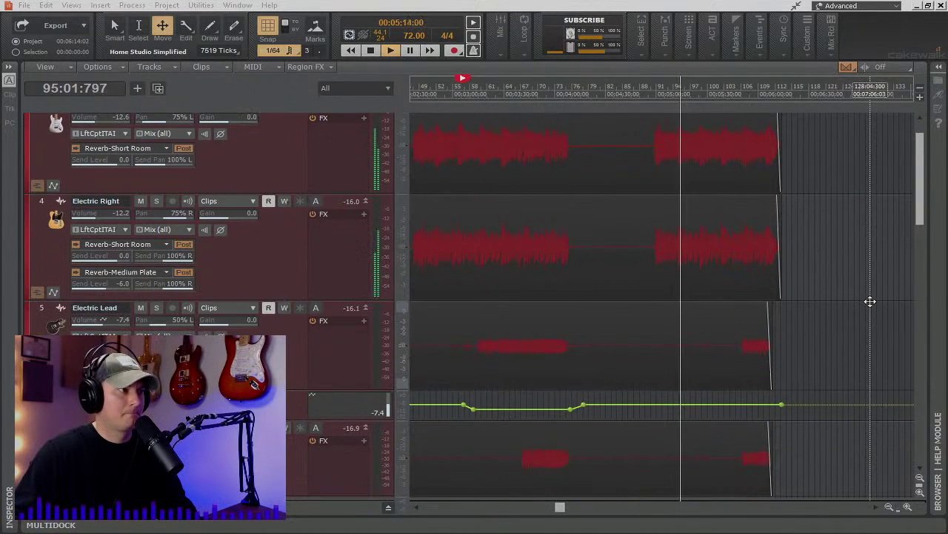
{"action": "scroll", "coordinate": [868, 301], "scroll_direction": "down", "scroll_amount": 2}
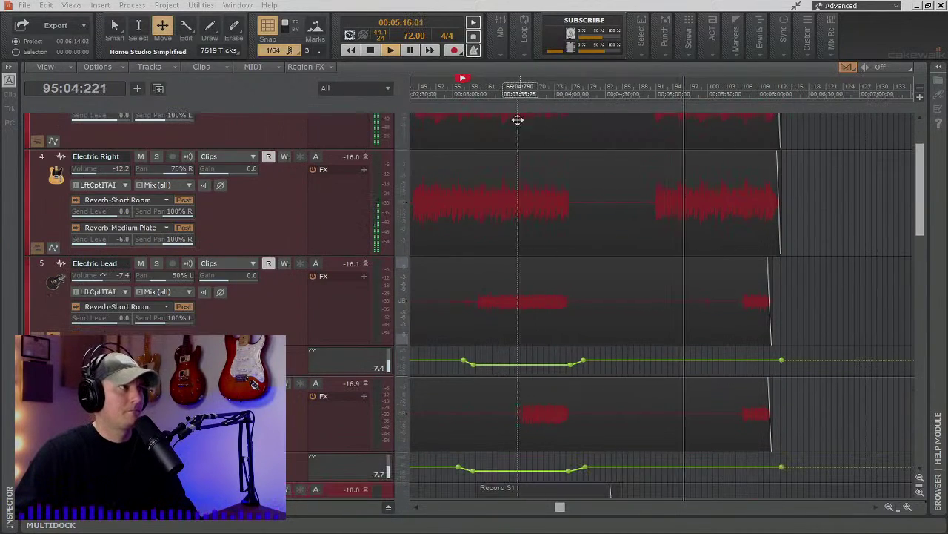
{"action": "left_click", "coordinate": [377, 50]}
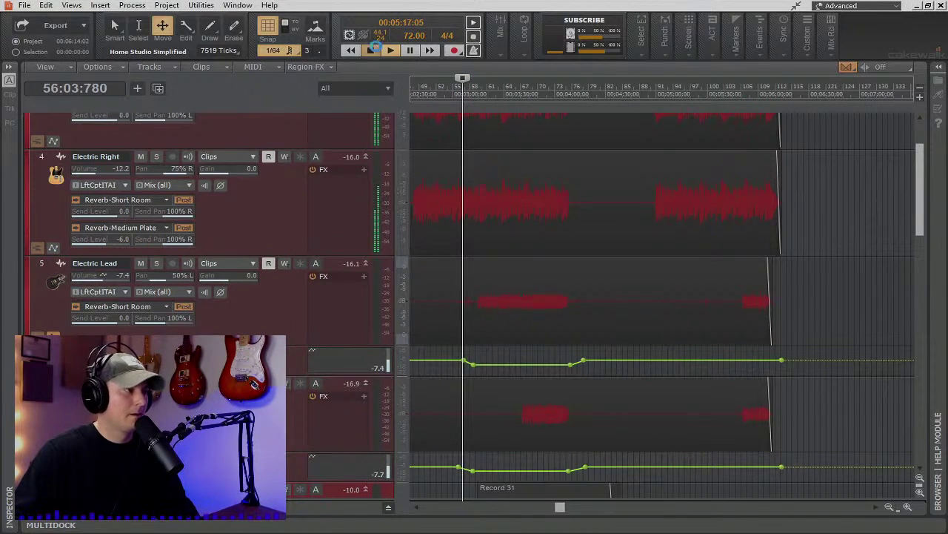
Replay the song from bar 56 through bar 75 to audition the automated Electric Lead tracks against track 7, and stop playback.
{"action": "scroll", "coordinate": [513, 234], "scroll_direction": "down", "scroll_amount": 1}
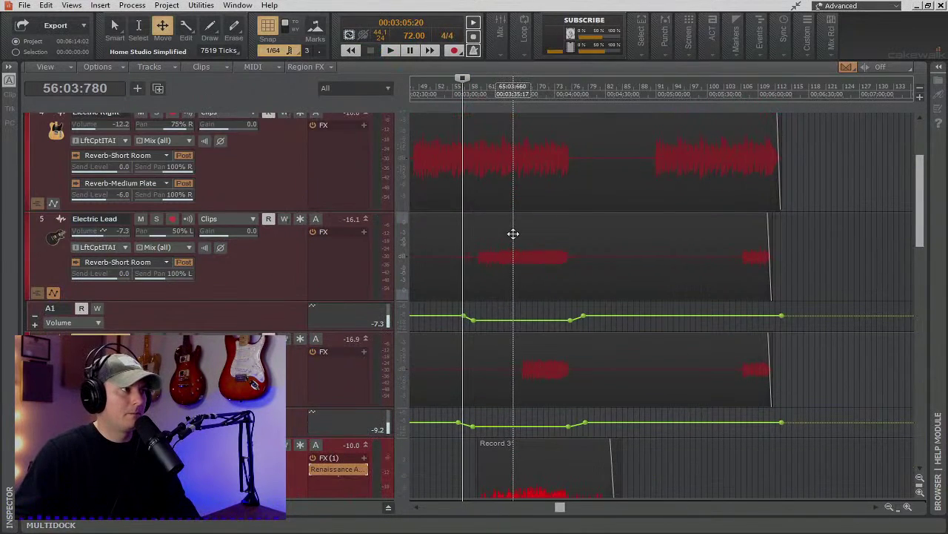
{"action": "scroll", "coordinate": [513, 233], "scroll_direction": "down", "scroll_amount": 2}
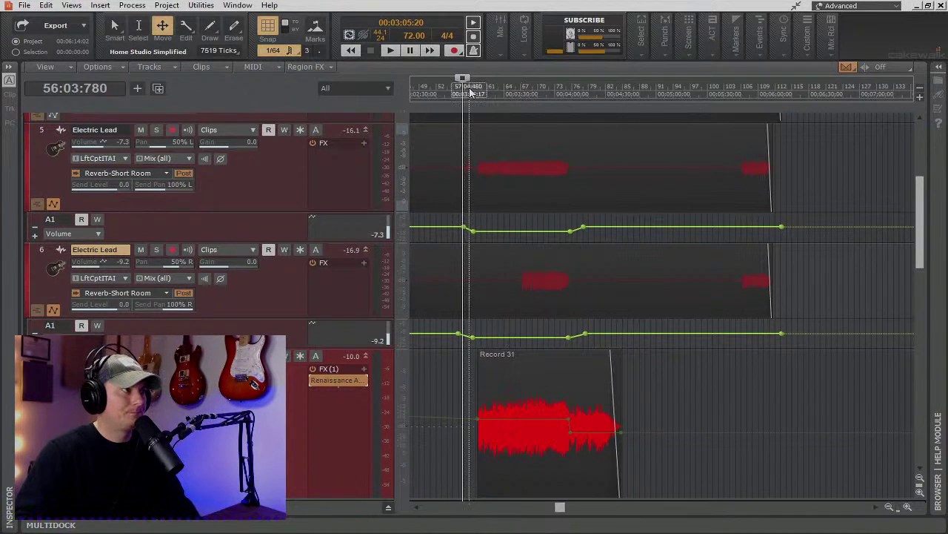
{"action": "key", "text": "space"}
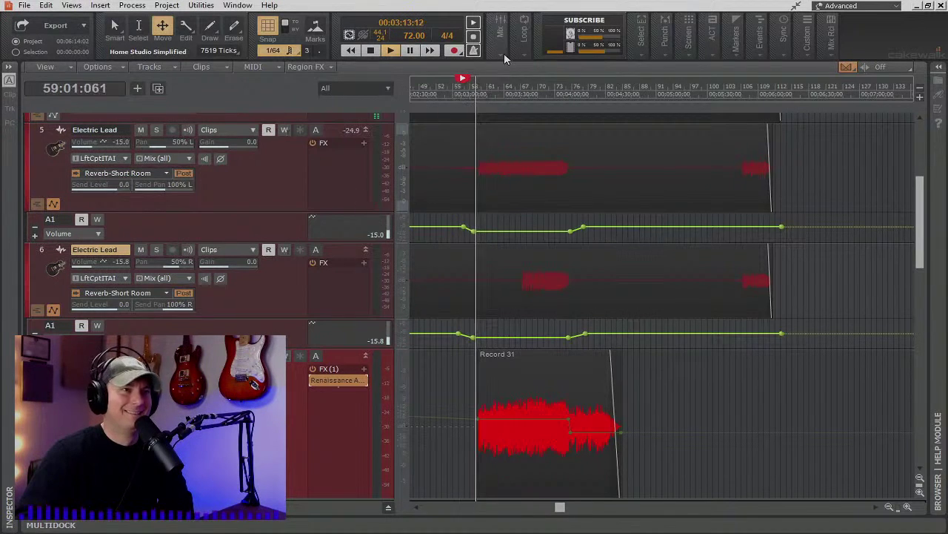
{"action": "left_click", "coordinate": [501, 30]}
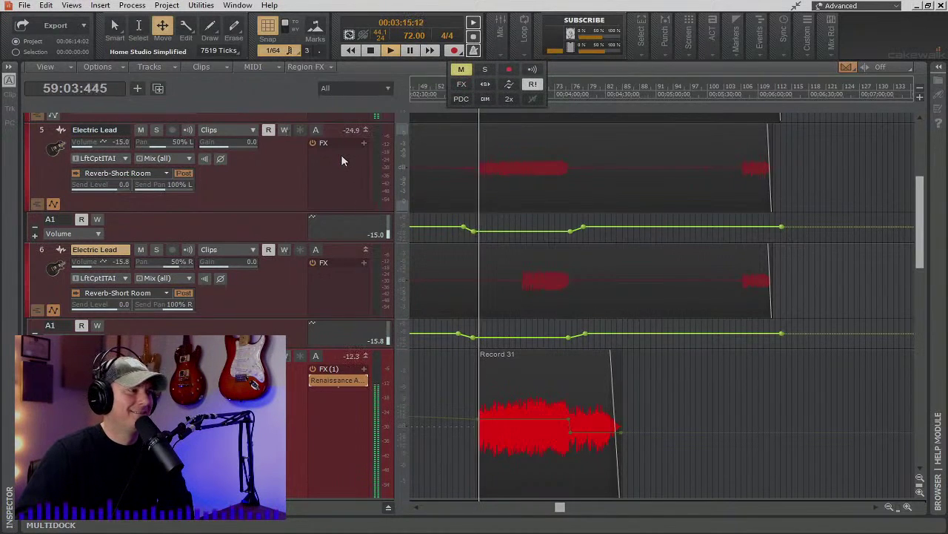
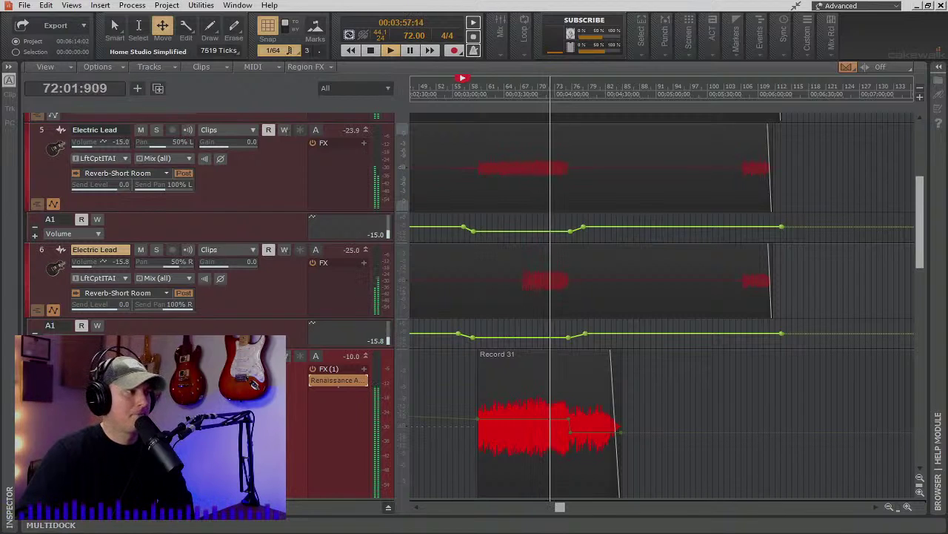
{"action": "scroll", "coordinate": [286, 348], "scroll_direction": "down", "scroll_amount": 2}
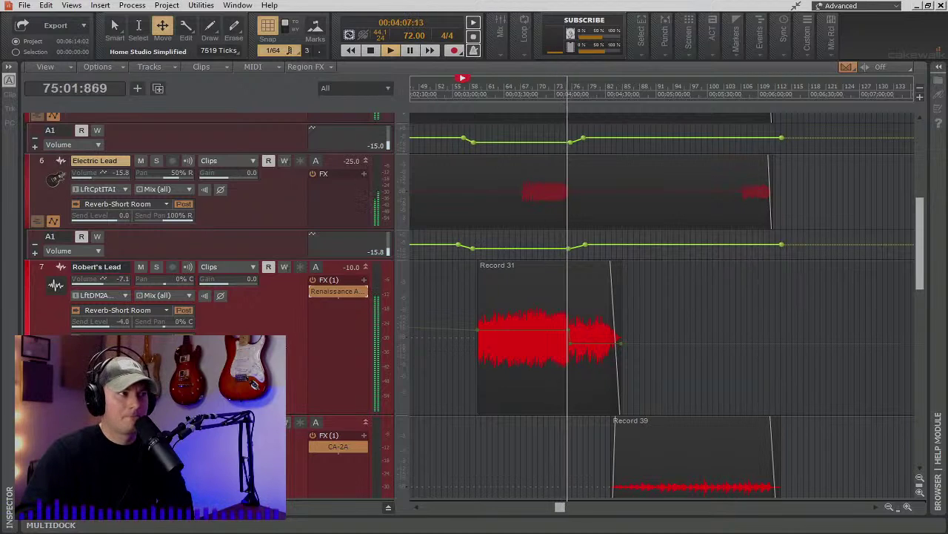
{"action": "left_click", "coordinate": [372, 52]}
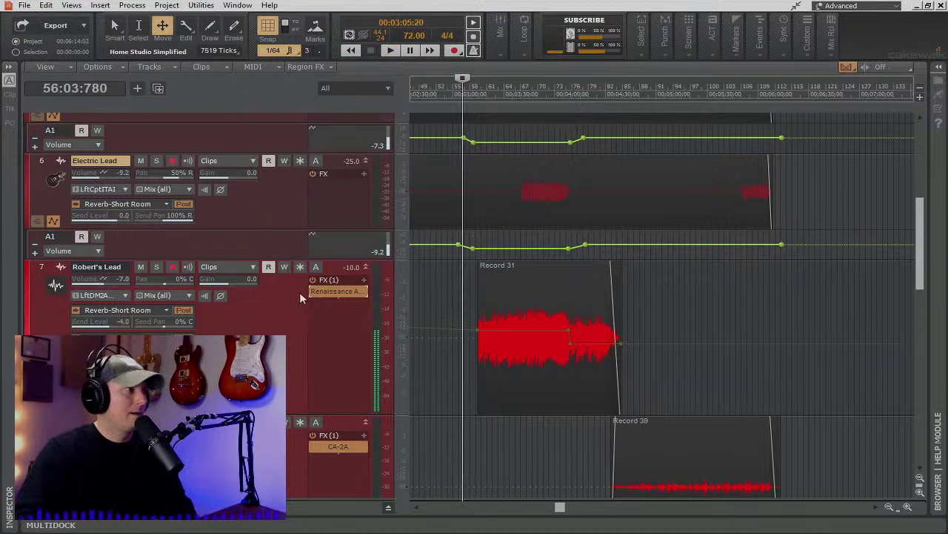
Solo track 7, set the playhead to bar 58, and bypass its three reverb sends and Renaissance Axx effect.
{"action": "left_click", "coordinate": [157, 267]}
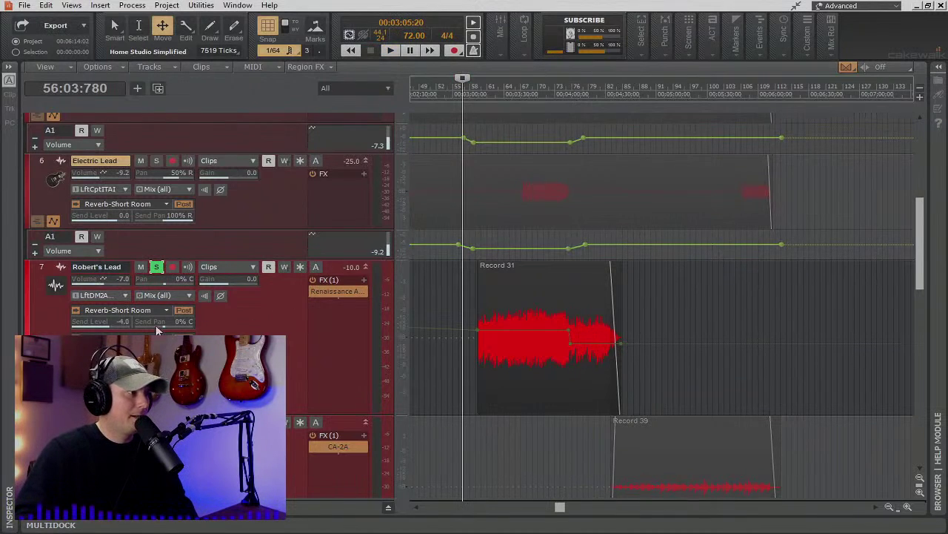
{"action": "scroll", "coordinate": [510, 304], "scroll_direction": "down", "scroll_amount": 1}
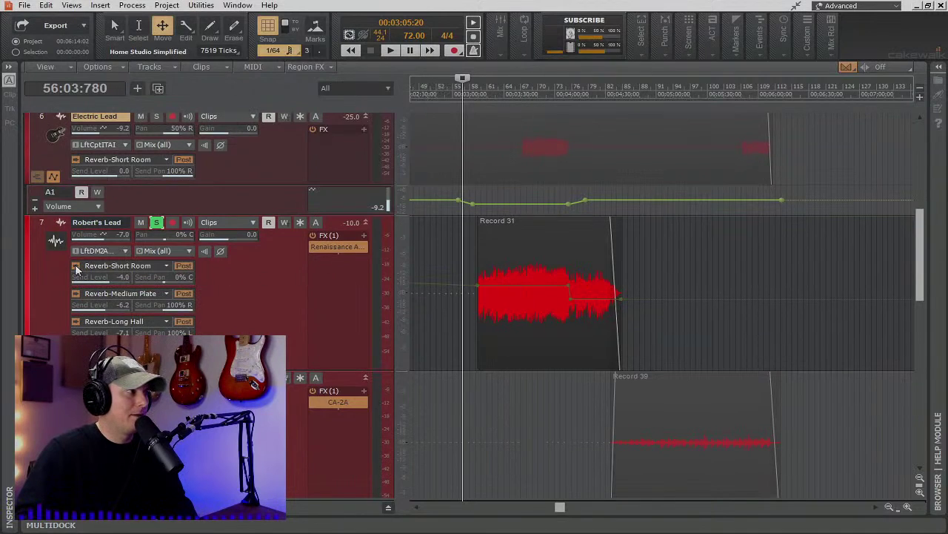
{"action": "left_click", "coordinate": [475, 92]}
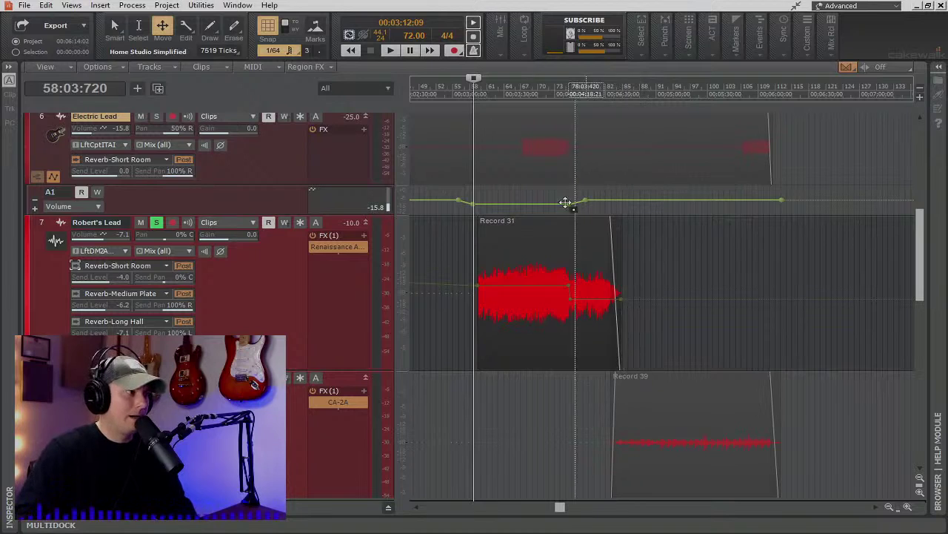
{"action": "left_click", "coordinate": [313, 248]}
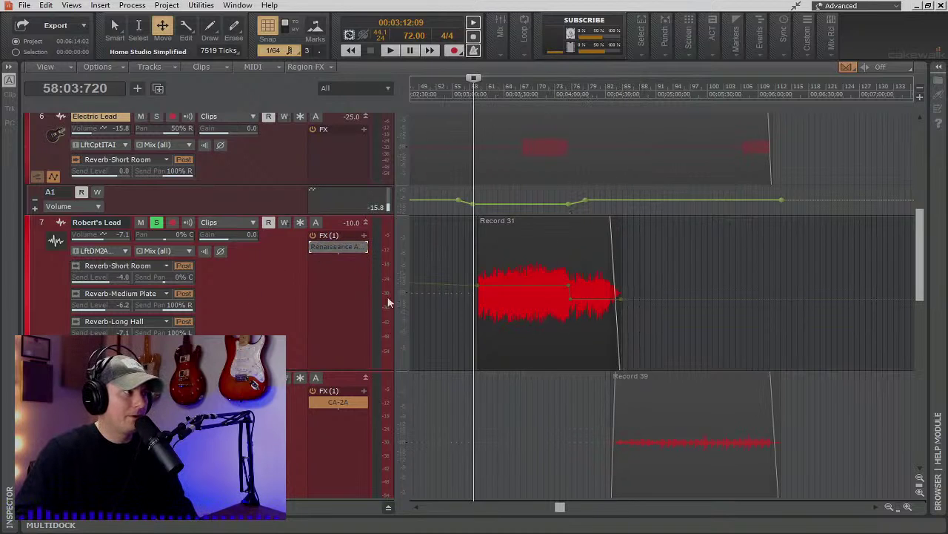
Select track 7, show its ProChannel settings and audition the soloed guitar without effects or reverb from bar 58.
{"action": "left_click", "coordinate": [41, 224]}
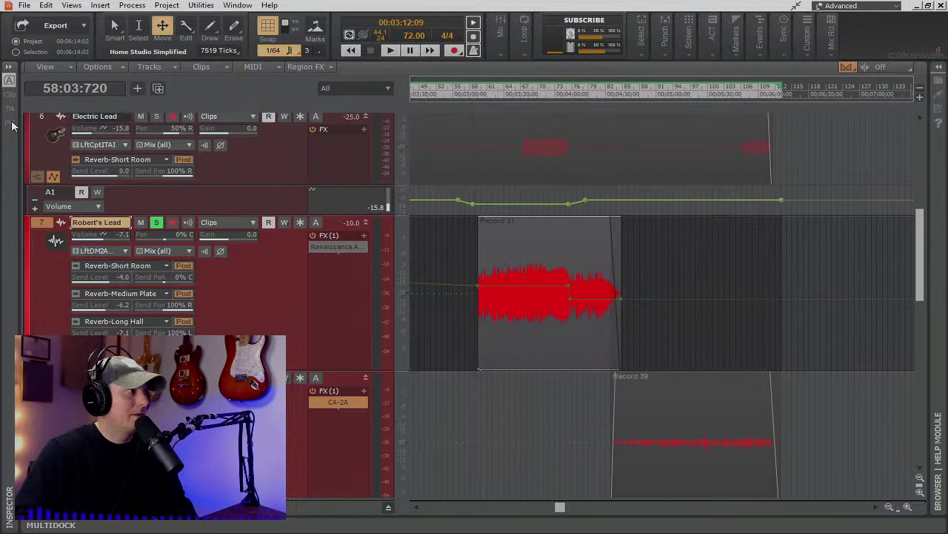
{"action": "left_click", "coordinate": [12, 124]}
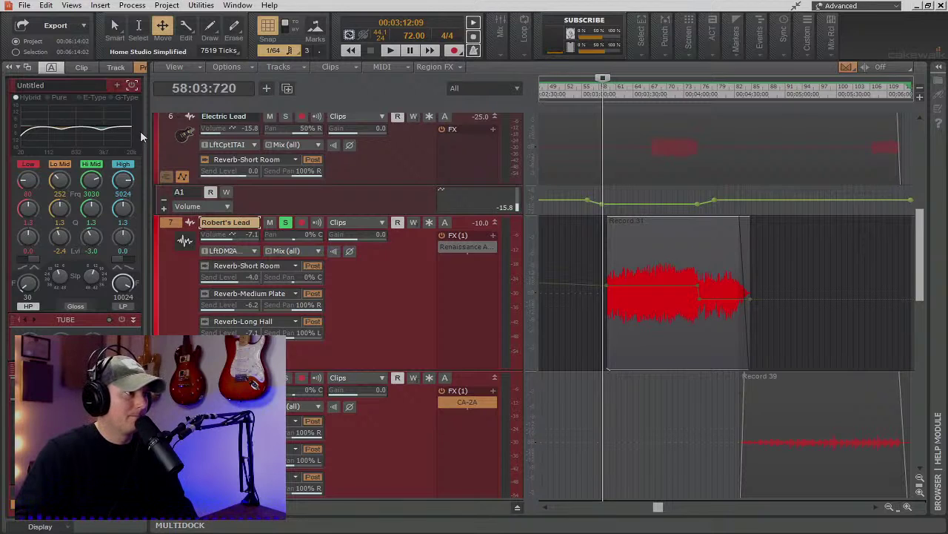
{"action": "key", "text": "space"}
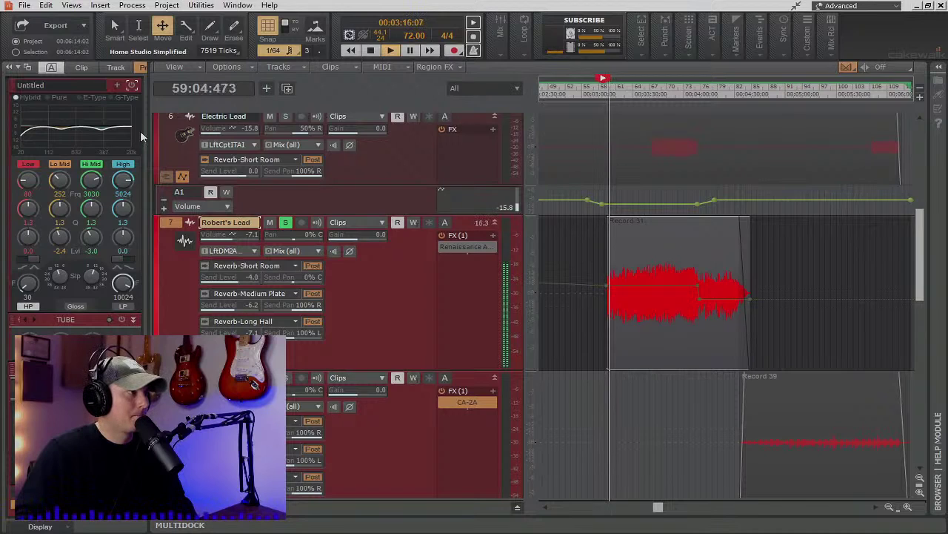
{"action": "left_click", "coordinate": [371, 51]}
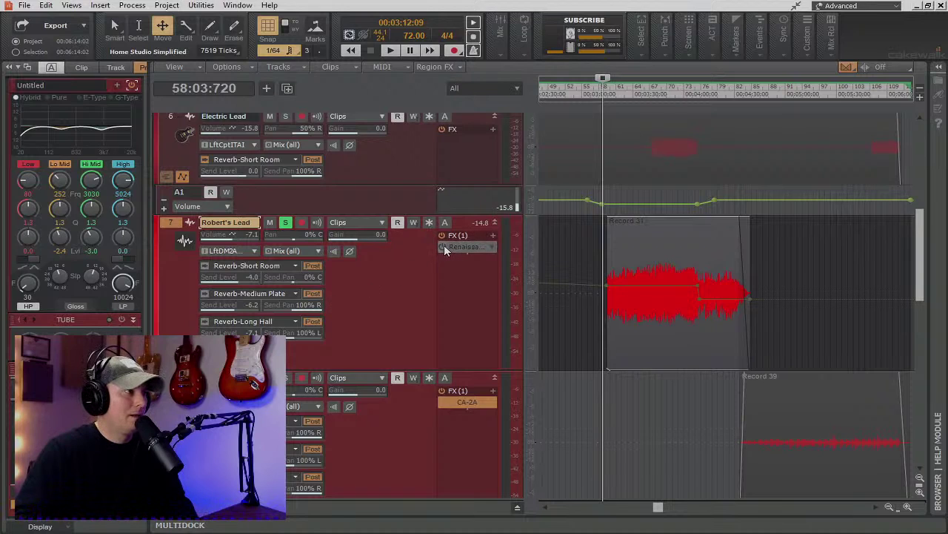
Re-enable Renaissance Axx and the three reverb sends on track 7 and replay its soloed guitar from bar 58.
{"action": "left_click_drag", "start_coordinate": [444, 249], "coordinate": [444, 244]}
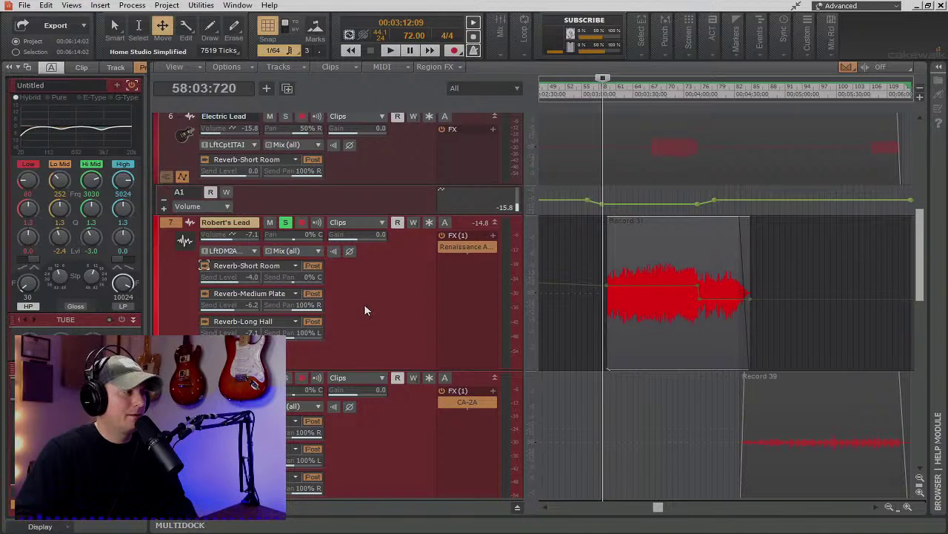
{"action": "key", "text": "space"}
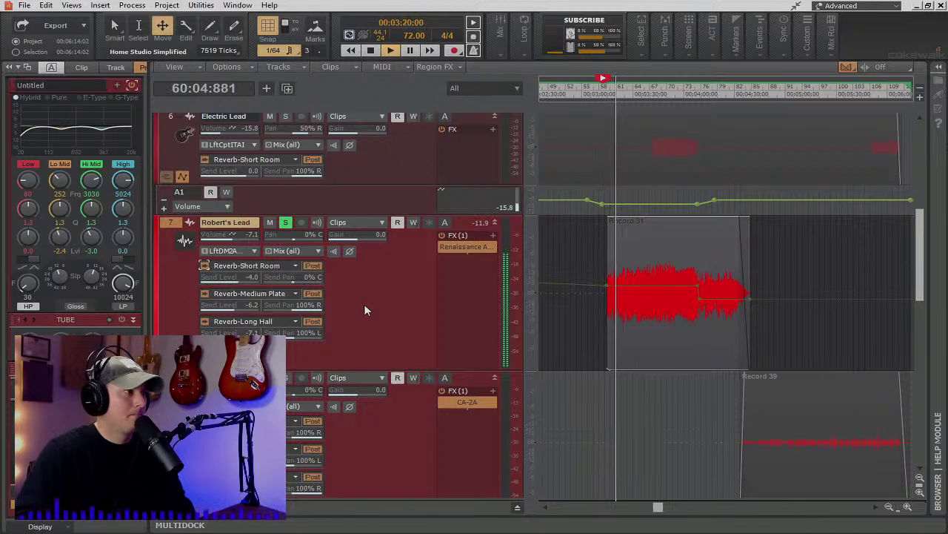
{"action": "key", "text": "space"}
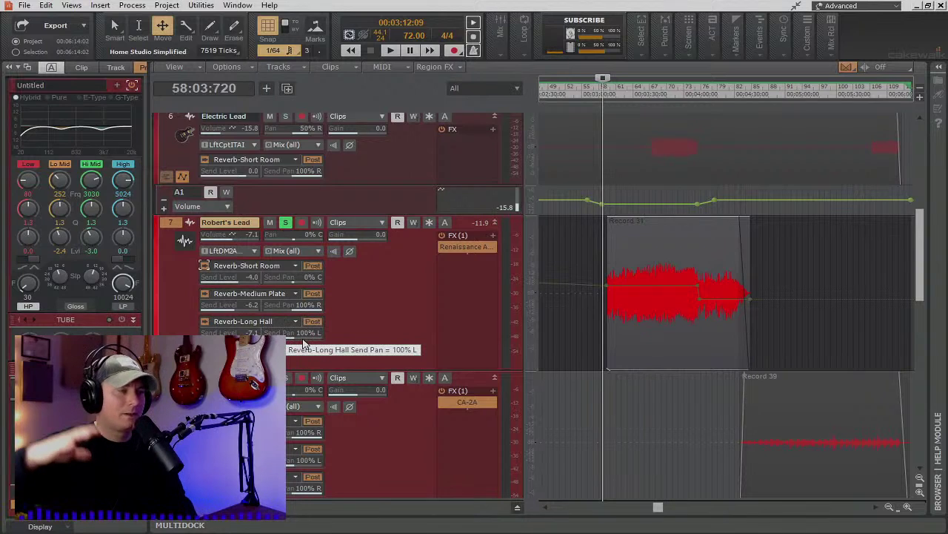
{"action": "key", "text": "space"}
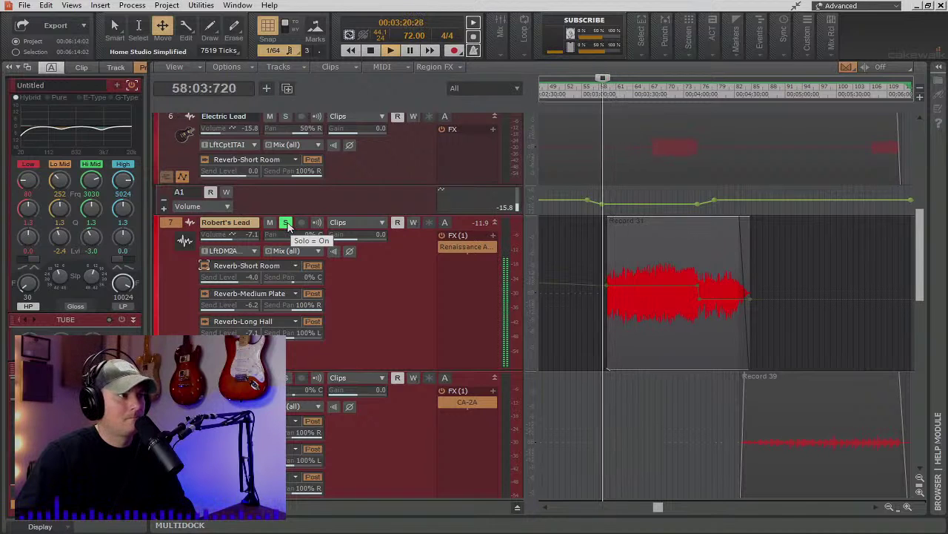
Switch the solo from track 7 to track 8 and play its Record 39 clip from bar 85.
{"action": "scroll", "coordinate": [667, 263], "scroll_direction": "down", "scroll_amount": 2}
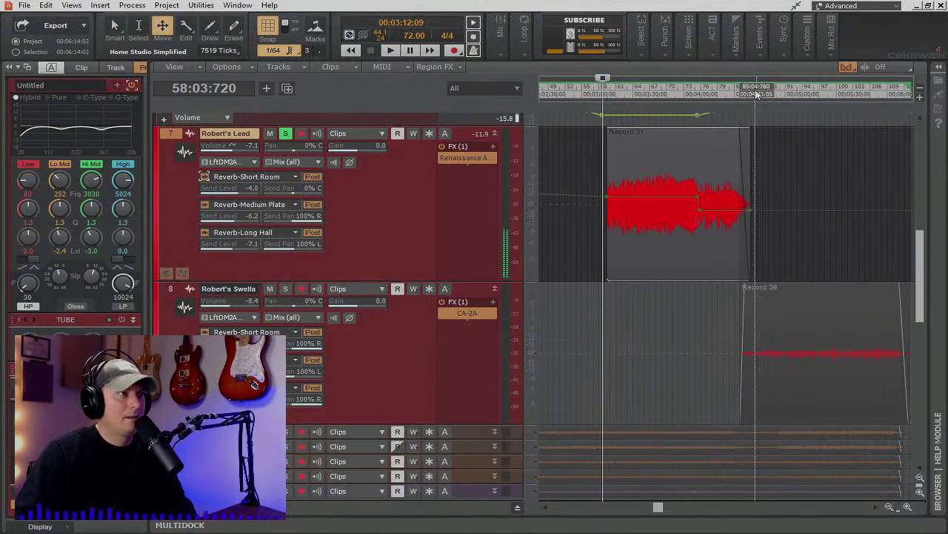
{"action": "left_click", "coordinate": [756, 89]}
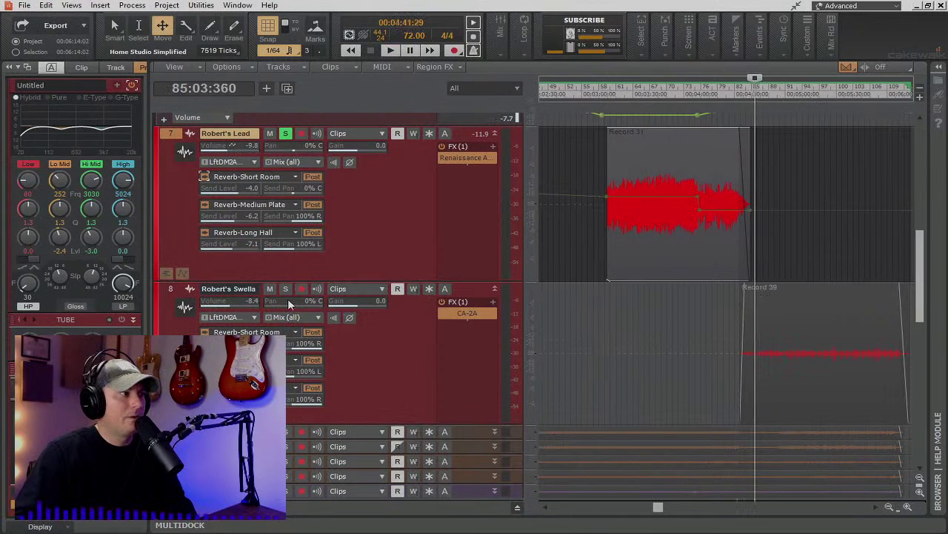
{"action": "left_click", "coordinate": [286, 288]}
{"action": "left_click", "coordinate": [286, 135]}
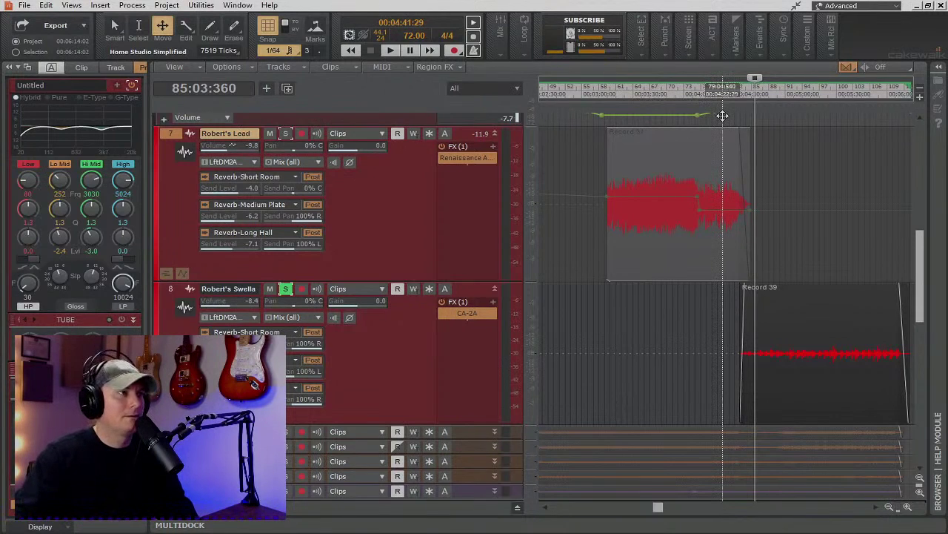
{"action": "key", "text": "space"}
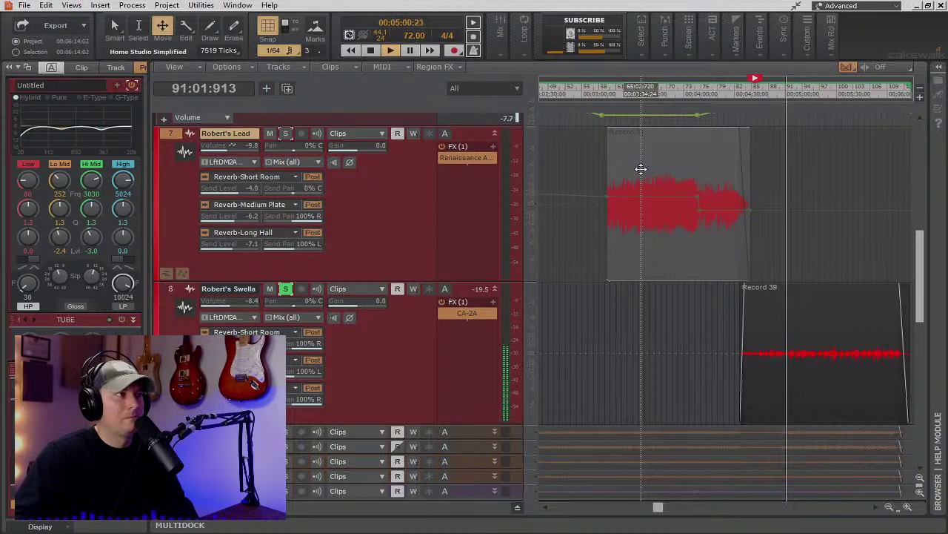
Select track 8 and examine the ProChannel compressor and EQ settings while its clip plays, and stop playback.
{"action": "right_click", "coordinate": [89, 323]}
{"action": "left_click", "coordinate": [311, 370]}
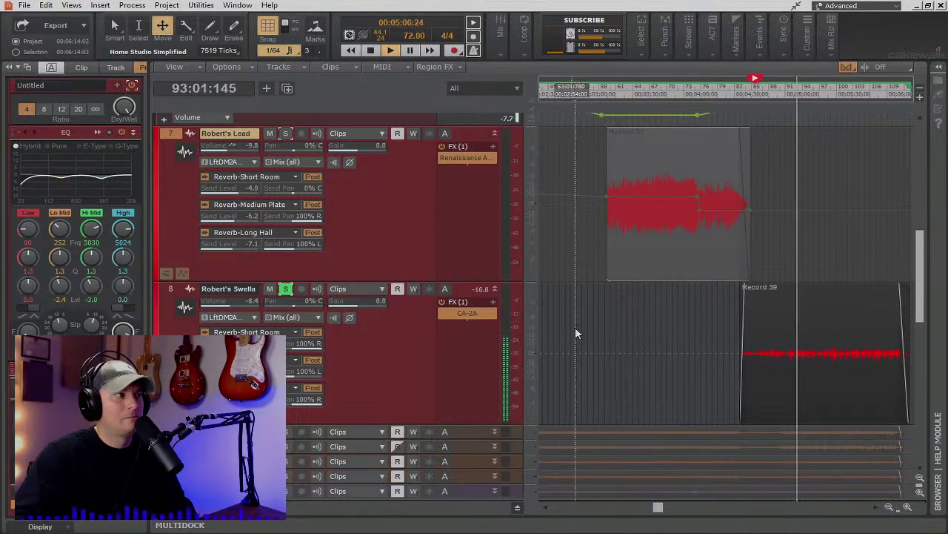
{"action": "left_click", "coordinate": [170, 289]}
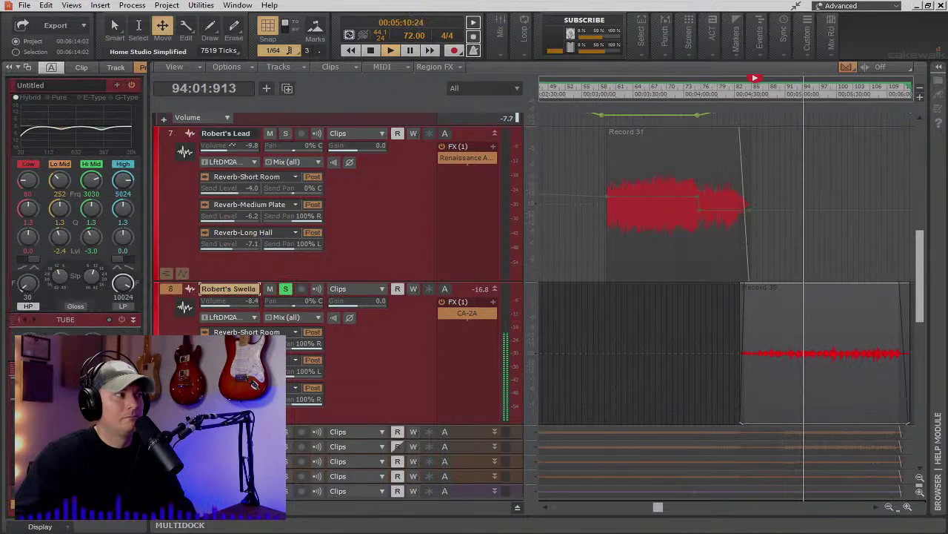
{"action": "right_click", "coordinate": [55, 314]}
{"action": "left_click", "coordinate": [296, 354]}
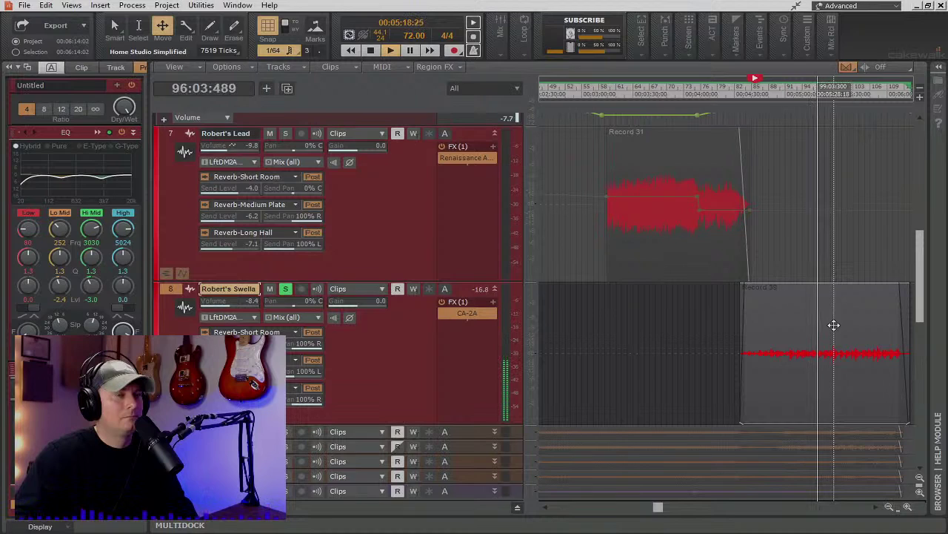
{"action": "key", "text": "space"}
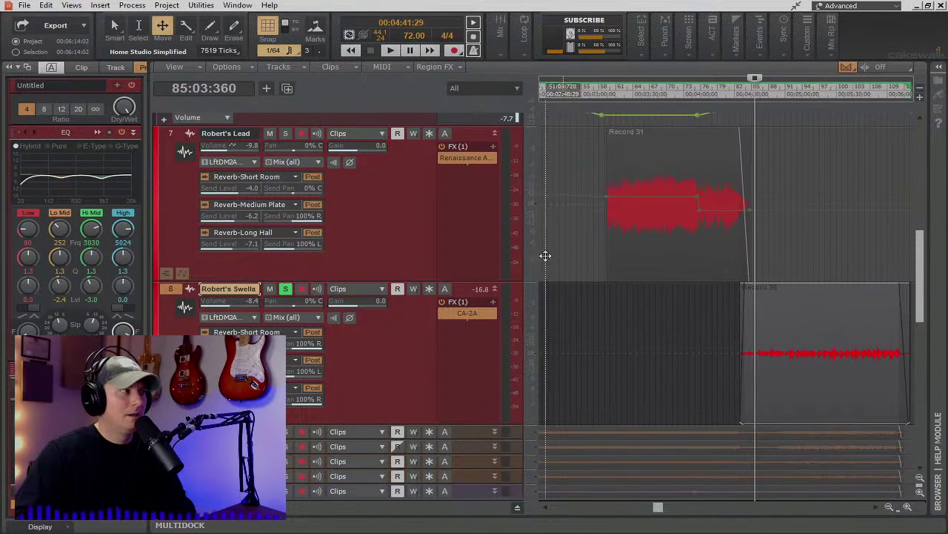
Remove the compressor module from track 8's ProChannel, leaving the EQ in place.
{"action": "scroll", "coordinate": [93, 96], "scroll_direction": "up", "scroll_amount": 1}
{"action": "scroll", "coordinate": [74, 163], "scroll_direction": "up", "scroll_amount": 1}
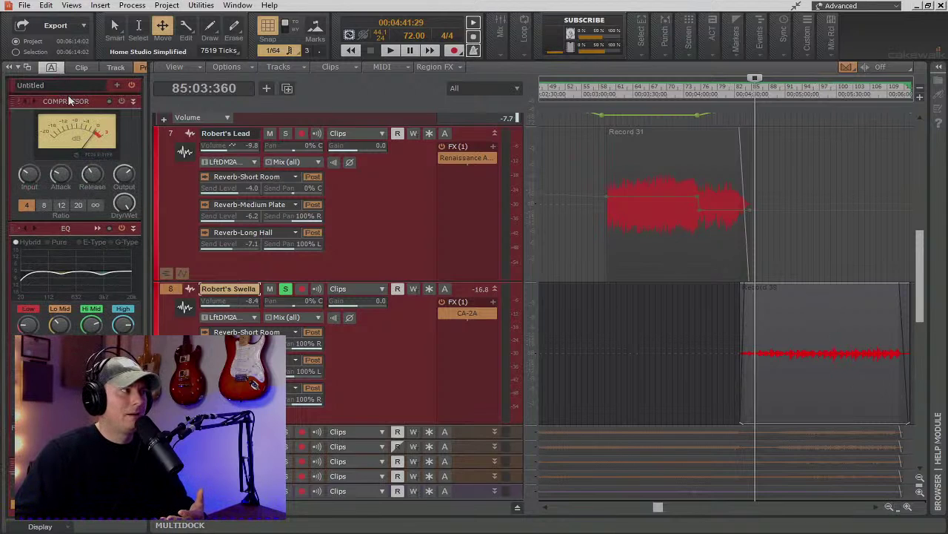
{"action": "right_click", "coordinate": [68, 100]}
{"action": "left_click", "coordinate": [96, 135]}
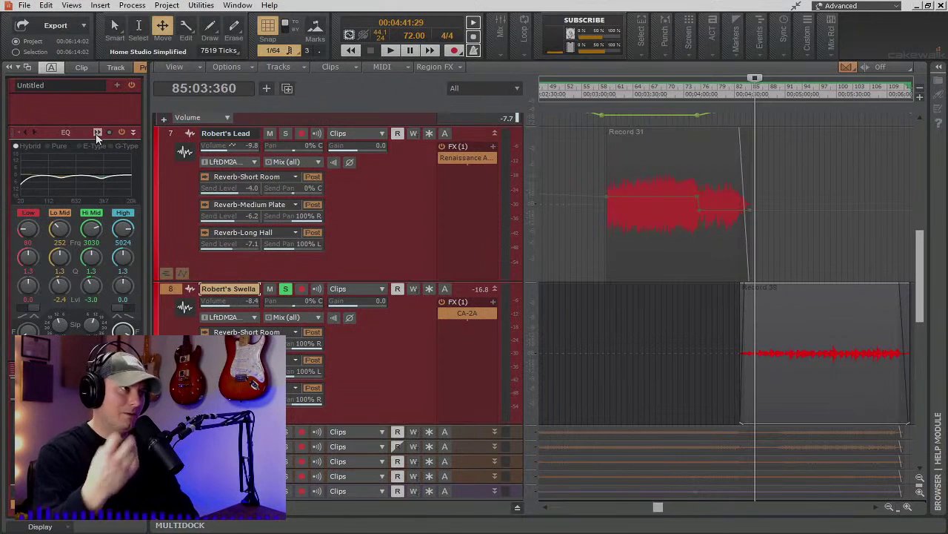
Collapse the Inspector and hide the volume automation lanes of the Electric Lead tracks 5 and 6.
{"action": "scroll", "coordinate": [232, 268], "scroll_direction": "up", "scroll_amount": 3}
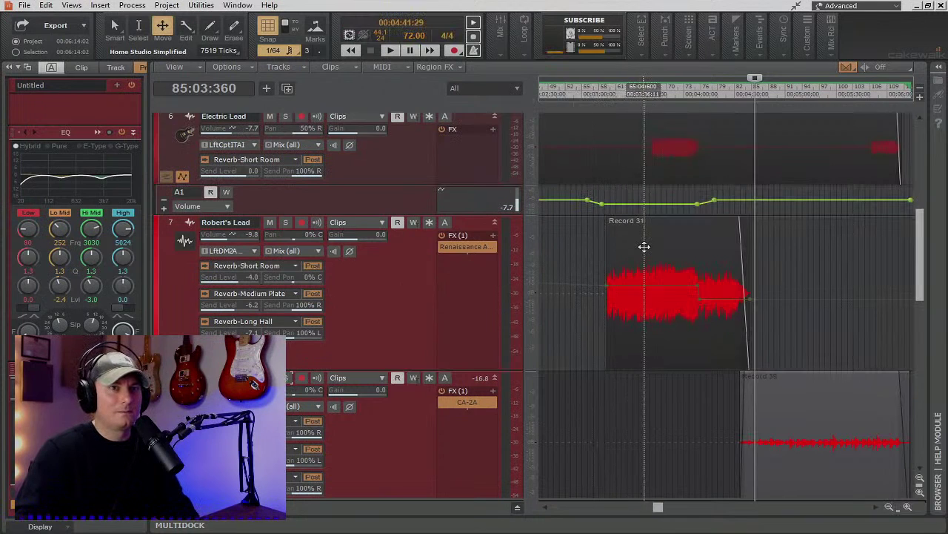
{"action": "left_click", "coordinate": [9, 67]}
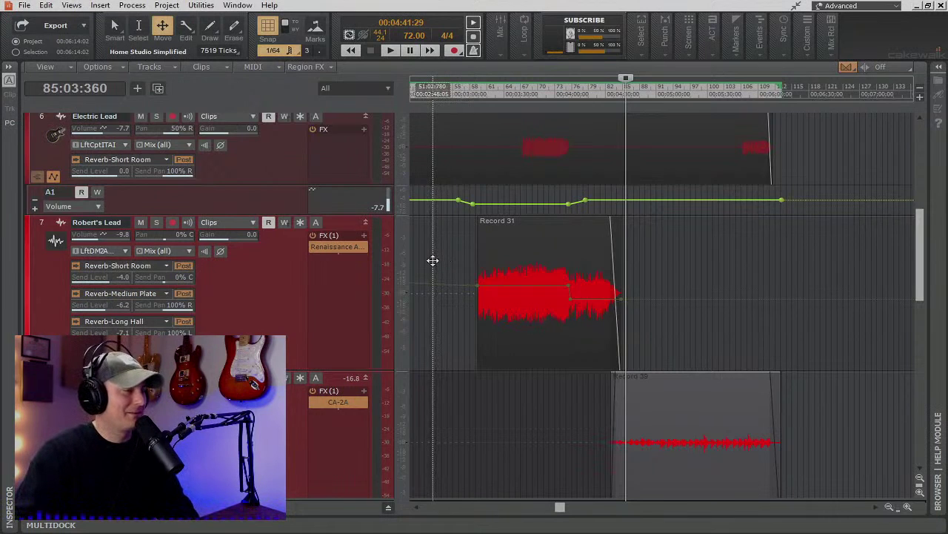
{"action": "scroll", "coordinate": [226, 229], "scroll_direction": "up", "scroll_amount": 3}
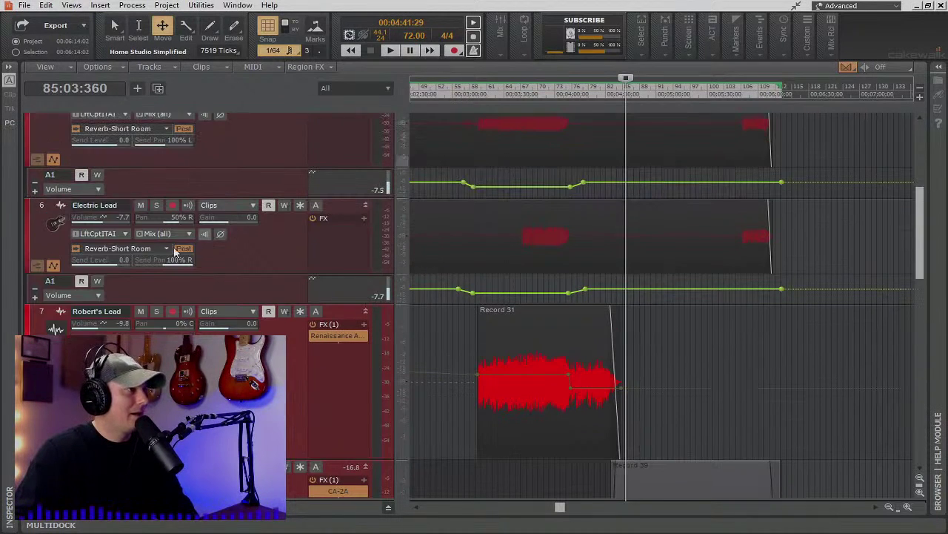
{"action": "left_click", "coordinate": [52, 265]}
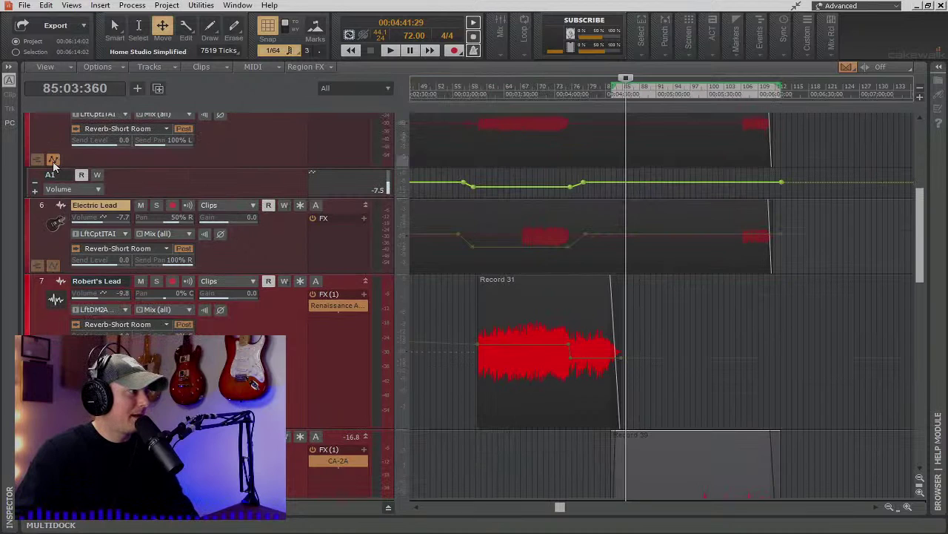
{"action": "left_click", "coordinate": [52, 162]}
Shrink all track strips to their minimum height so the whole song arrangement fits in view.
{"action": "scroll", "coordinate": [428, 294], "scroll_direction": "down", "scroll_amount": 5}
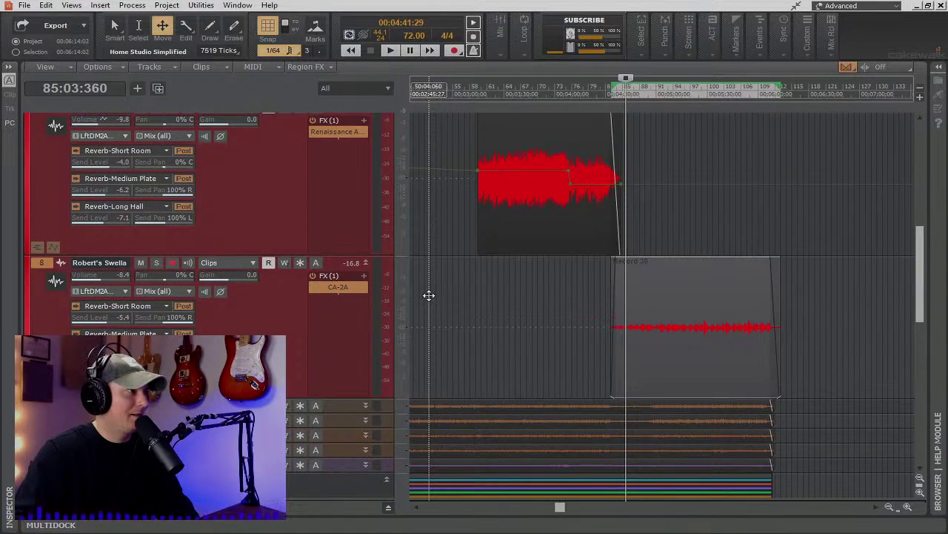
{"action": "scroll", "coordinate": [429, 295], "scroll_direction": "down", "scroll_amount": 1}
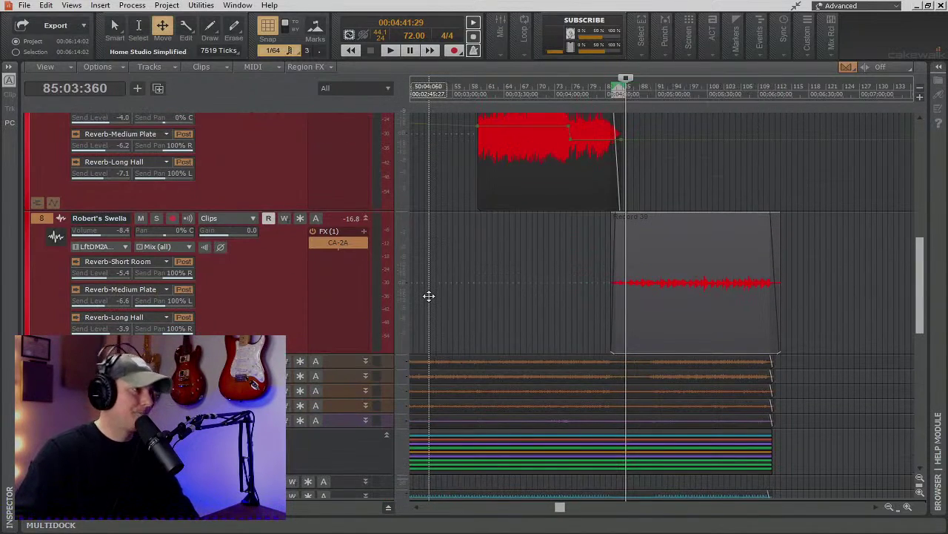
{"action": "left_click", "coordinate": [427, 295]}
{"action": "left_click", "coordinate": [573, 287]}
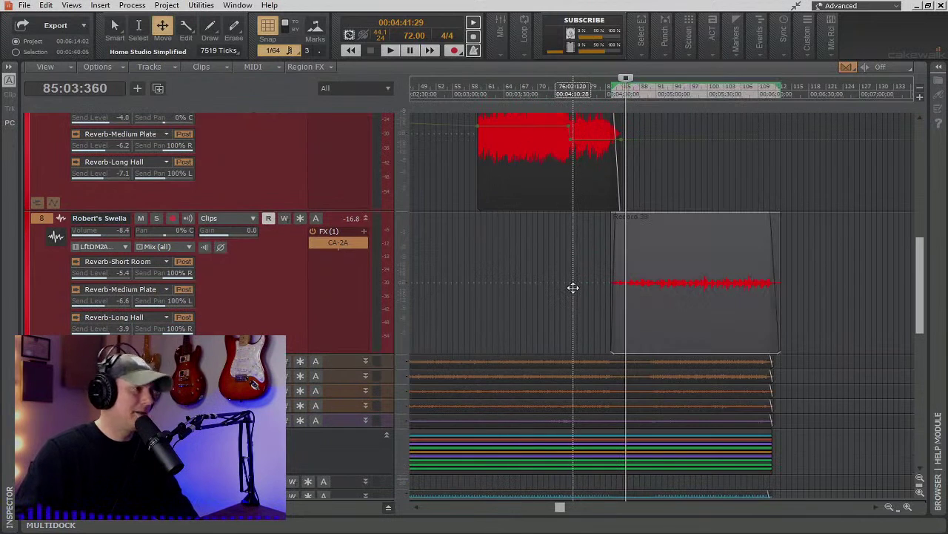
{"action": "key", "text": "ctrl+Up"}
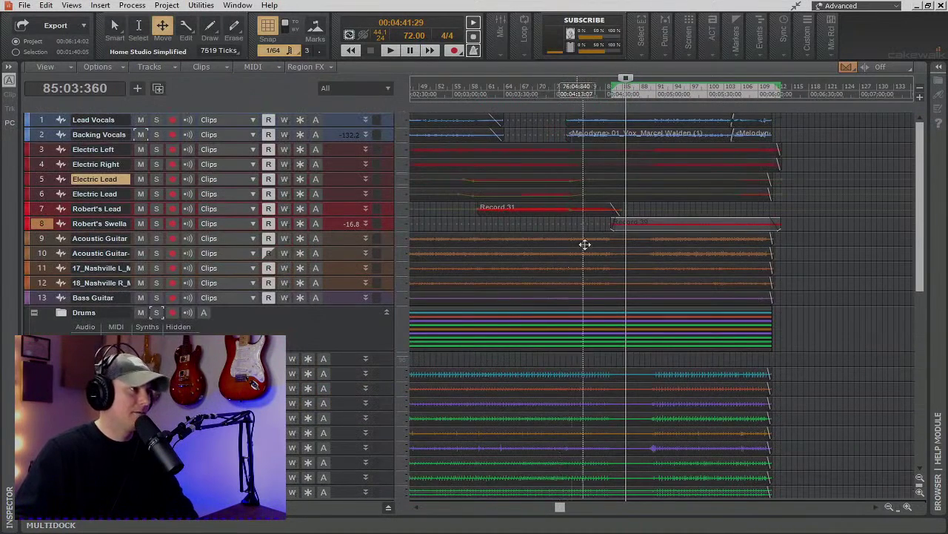
Return the timeline view to the song's start and expand the Bass Guitar track with its volume automation lane.
{"action": "left_click", "coordinate": [354, 52]}
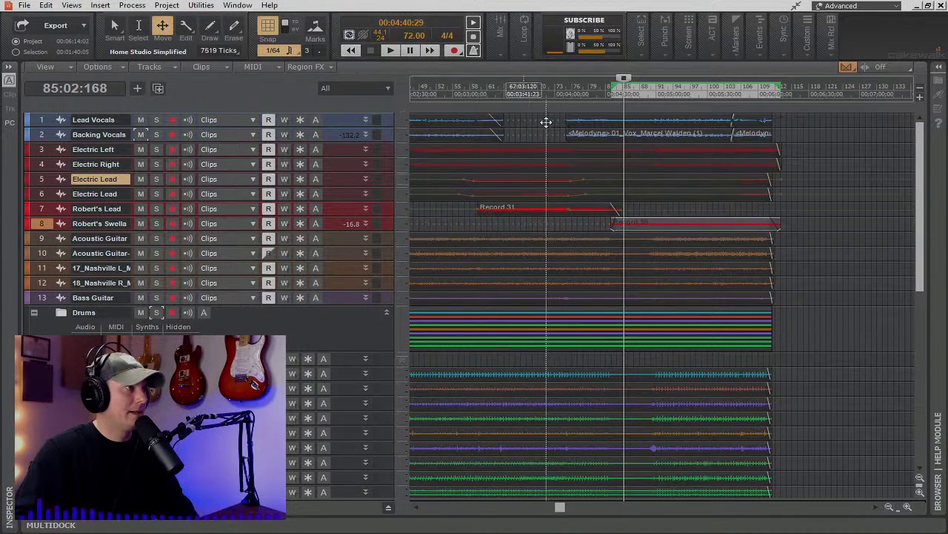
{"action": "left_click", "coordinate": [508, 87]}
{"action": "scroll", "coordinate": [352, 102], "scroll_direction": "left", "scroll_amount": 5}
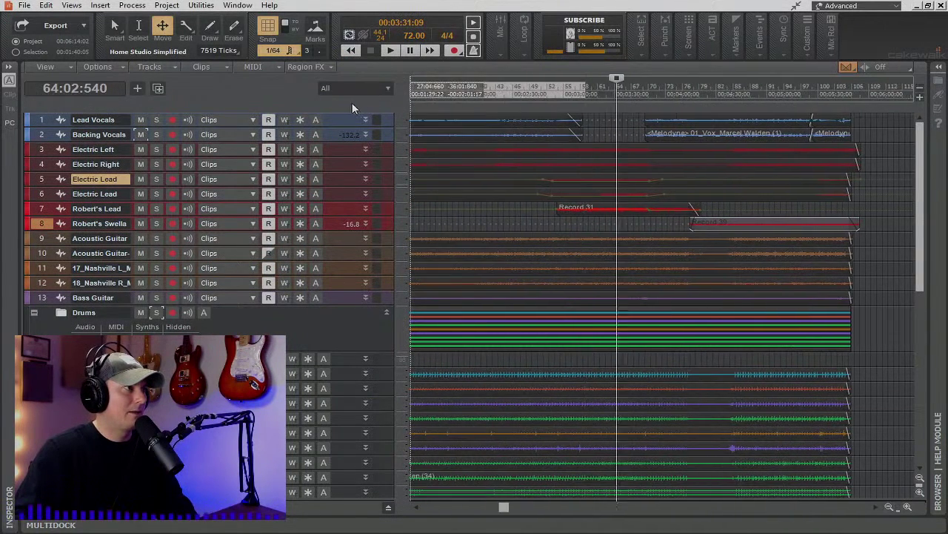
{"action": "key", "text": "shift+Home"}
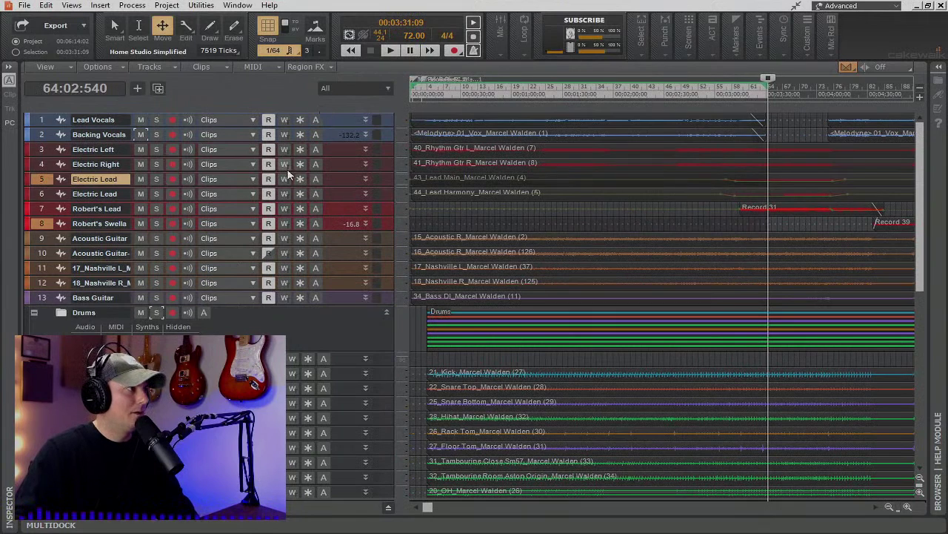
{"action": "left_click_drag", "start_coordinate": [331, 303], "coordinate": [331, 422]}
{"action": "left_click", "coordinate": [31, 416]}
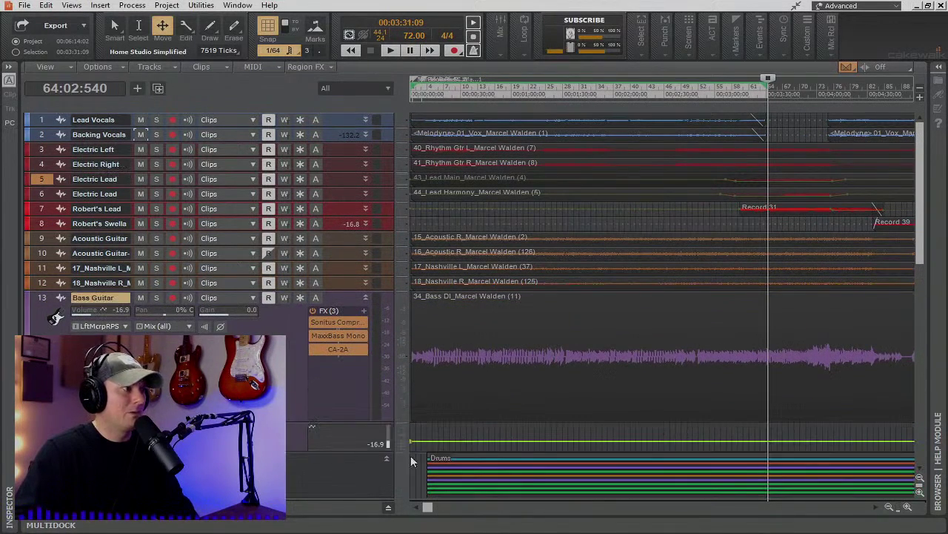
Play the song from the very beginning and enlarge the Bass Guitar track to expose its Saturation send.
{"action": "left_click", "coordinate": [351, 52]}
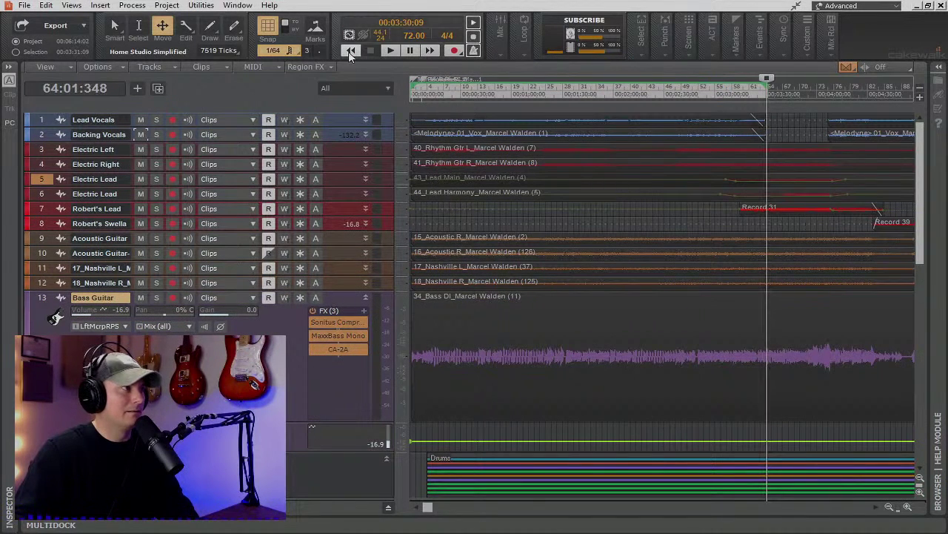
{"action": "left_click", "coordinate": [351, 51]}
{"action": "left_click", "coordinate": [510, 95]}
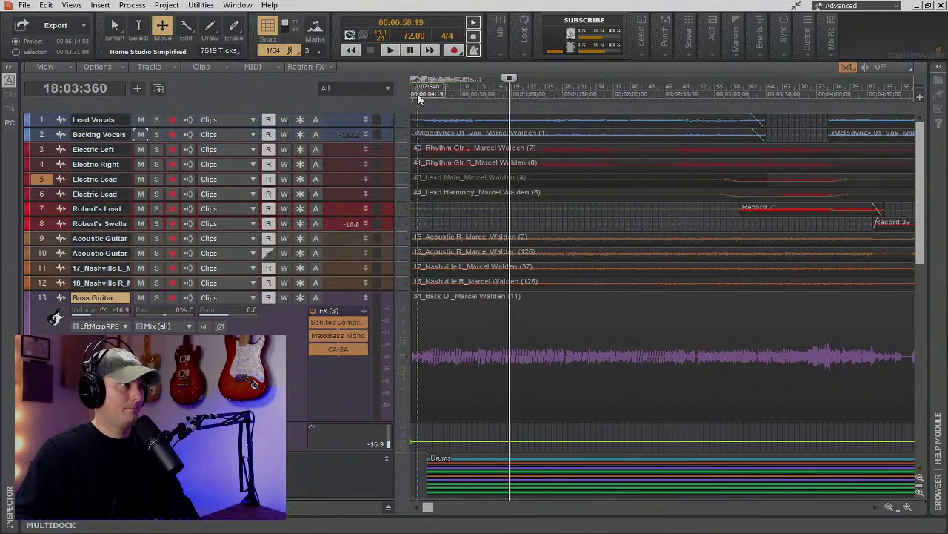
{"action": "left_click", "coordinate": [419, 94]}
{"action": "left_click", "coordinate": [352, 51]}
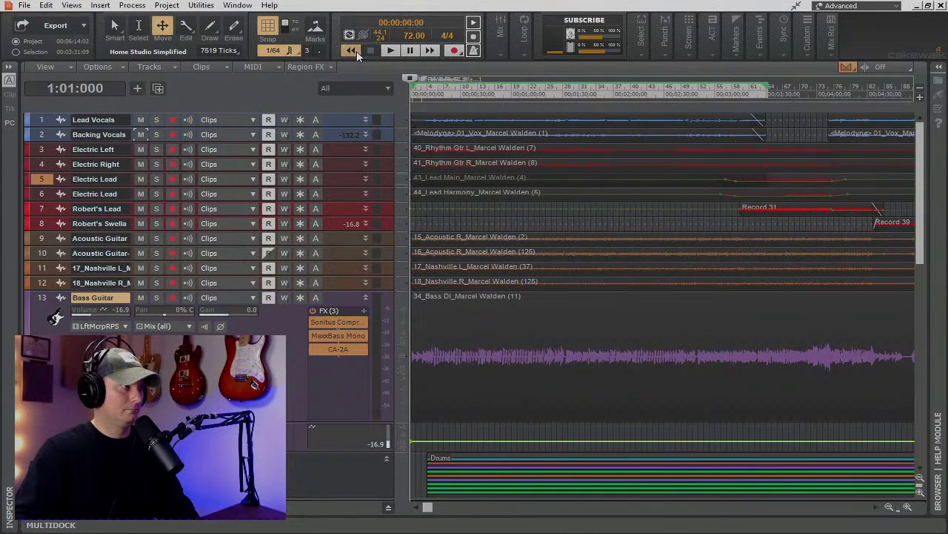
{"action": "key", "text": "space"}
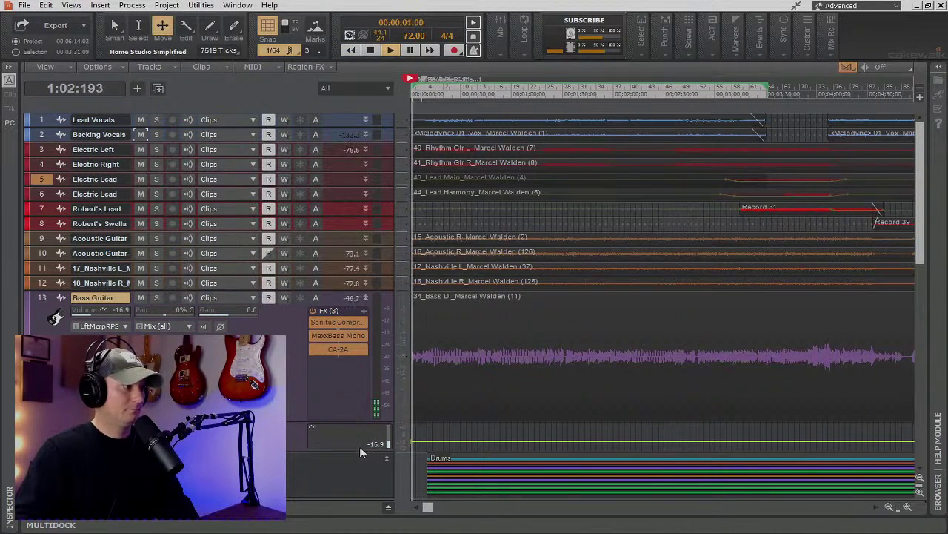
{"action": "scroll", "coordinate": [344, 407], "scroll_direction": "down", "scroll_amount": 2}
{"action": "left_click_drag", "start_coordinate": [294, 367], "coordinate": [294, 433]}
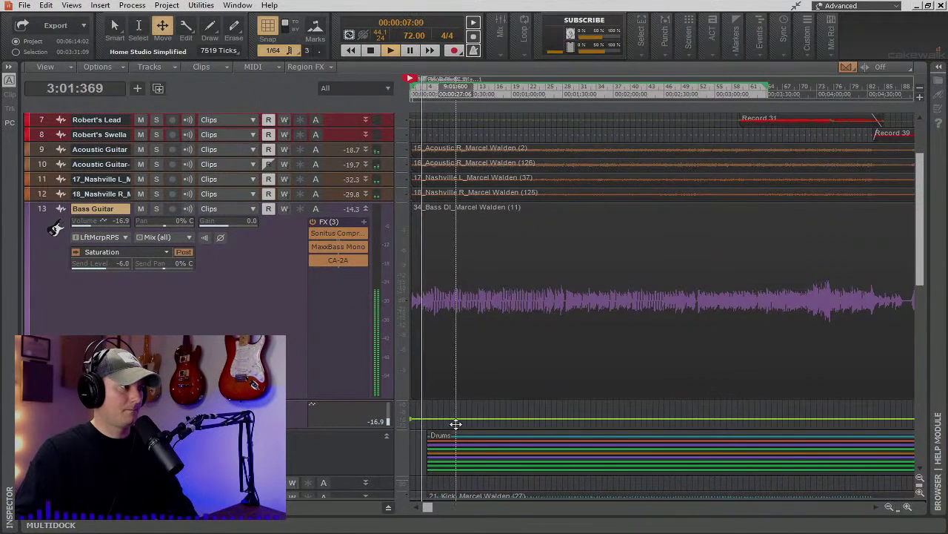
Activate the Smart tool, give the bass volume automation lane more height than before, and stop playback.
{"action": "key", "text": "t"}
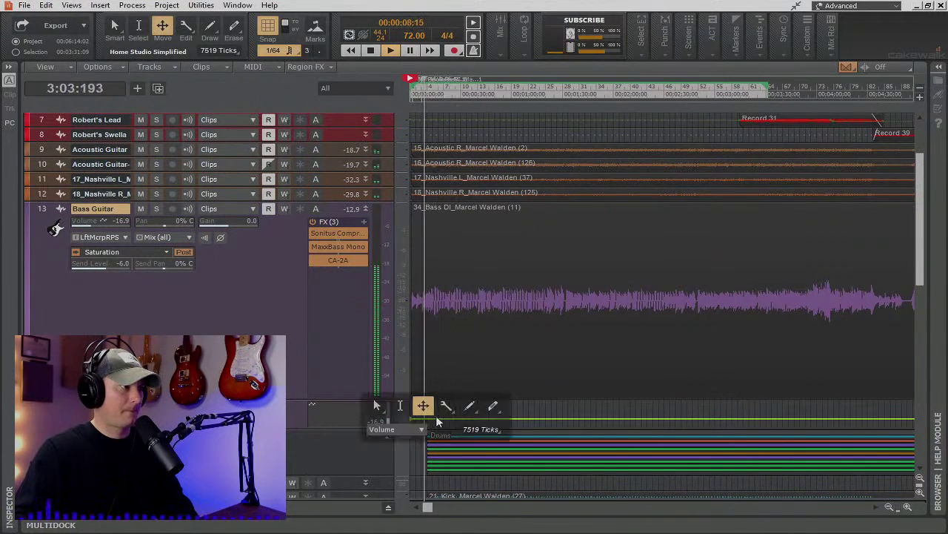
{"action": "left_click", "coordinate": [377, 405]}
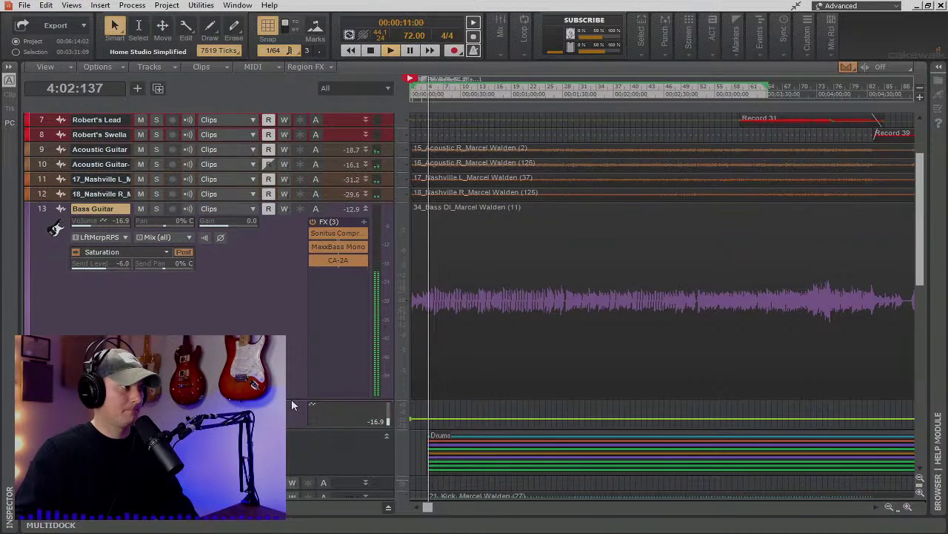
{"action": "left_click_drag", "start_coordinate": [291, 399], "coordinate": [291, 329]}
{"action": "left_click_drag", "start_coordinate": [309, 425], "coordinate": [309, 443]}
{"action": "key", "text": "space"}
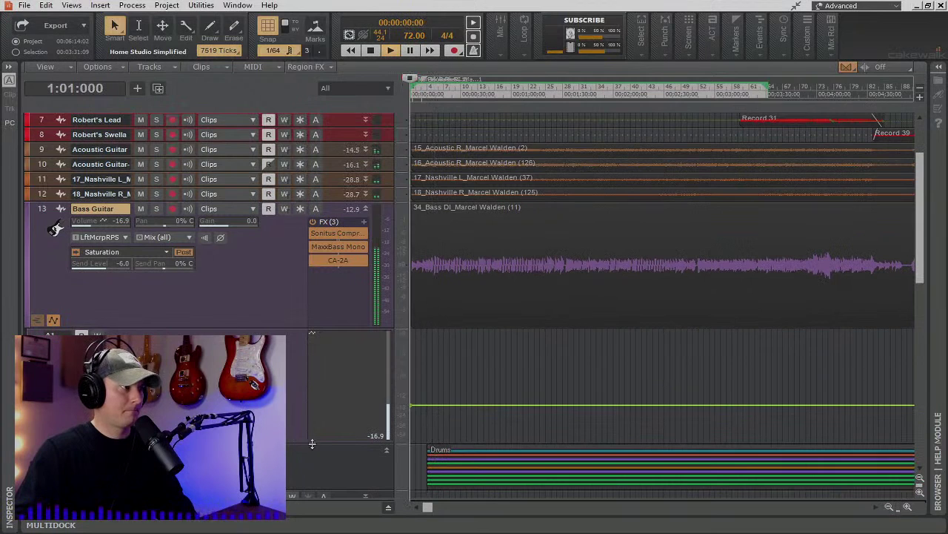
Add two nodes to the bass volume envelope at bar 5 and lower the section before them to -20.0 dB.
{"action": "left_click", "coordinate": [907, 507]}
{"action": "left_click", "coordinate": [907, 506]}
{"action": "left_click", "coordinate": [907, 506]}
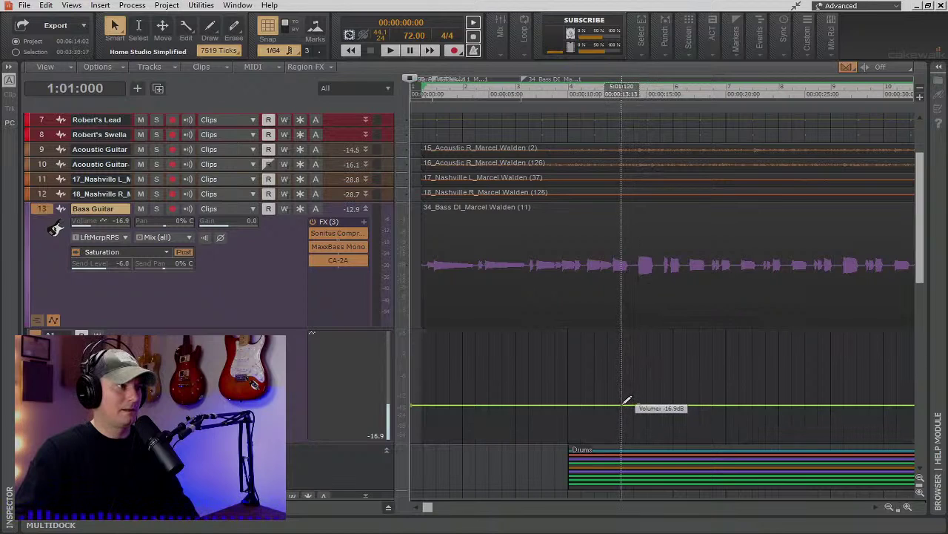
{"action": "key", "text": "t"}
{"action": "left_click", "coordinate": [551, 372]}
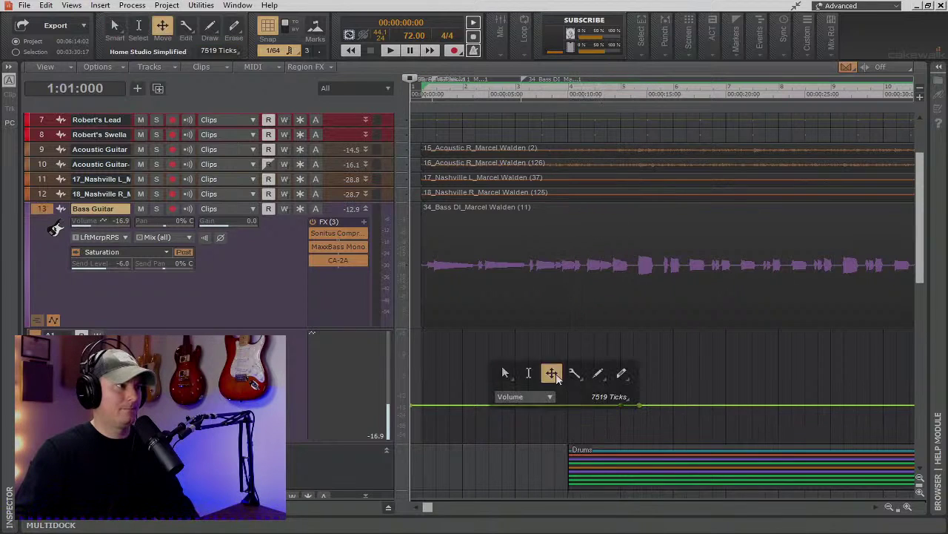
{"action": "left_click_drag", "start_coordinate": [566, 405], "coordinate": [568, 412]}
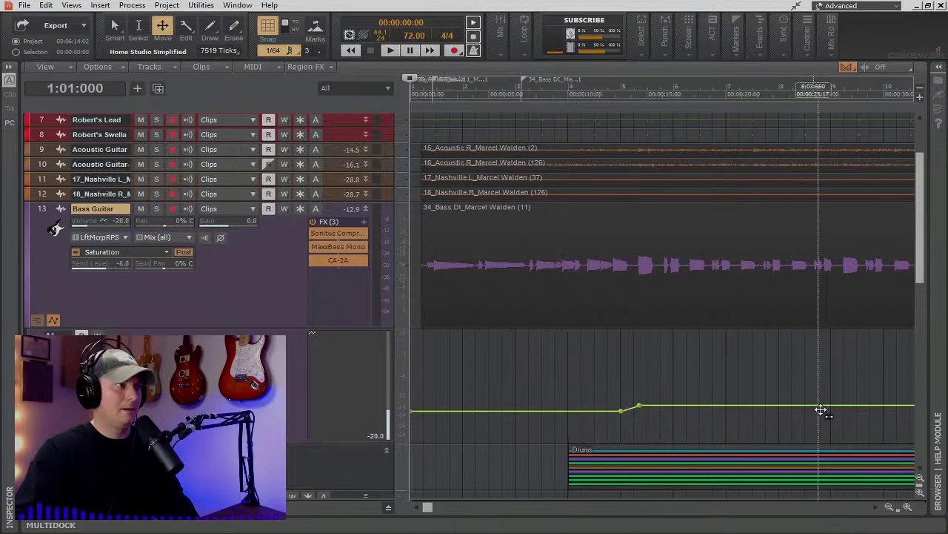
Play the intro to audition the bass level change, hide the bass automation lane and stop playback.
{"action": "left_click", "coordinate": [396, 50]}
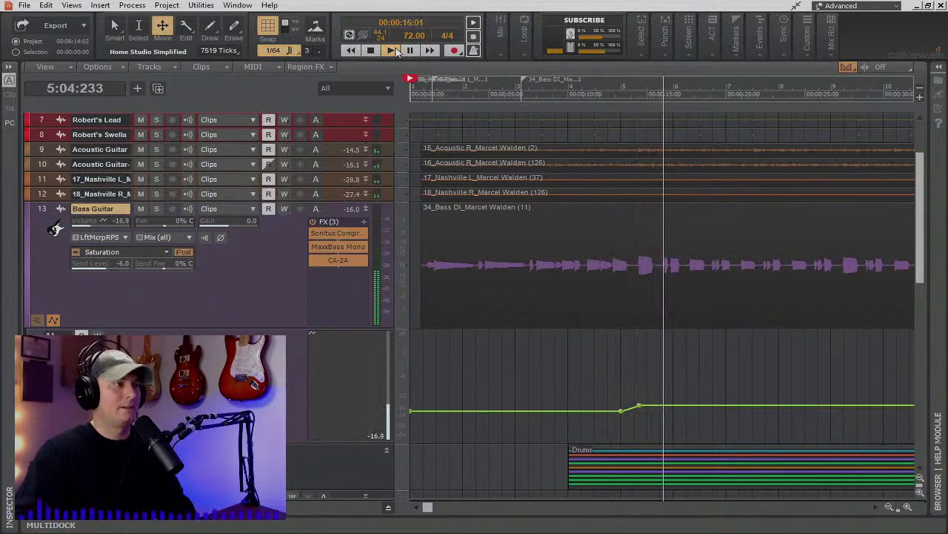
{"action": "left_click", "coordinate": [52, 319]}
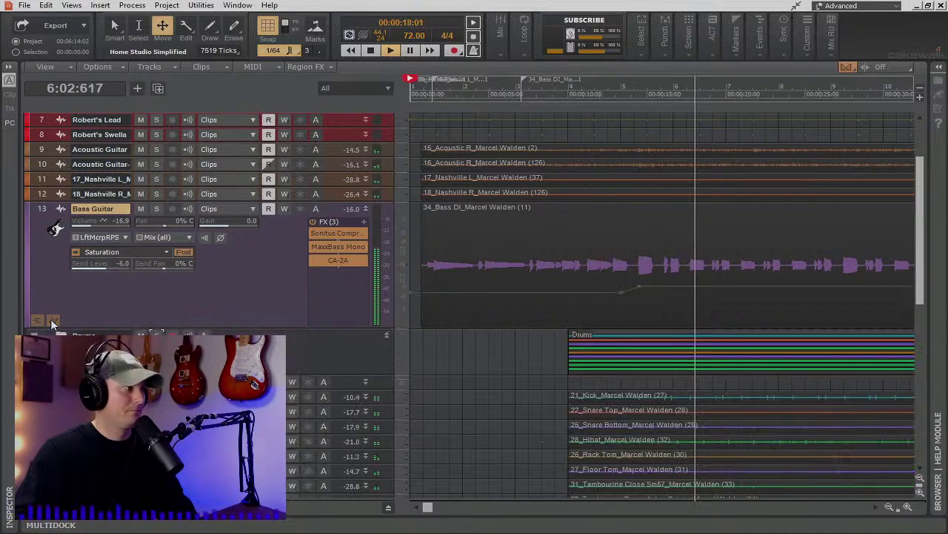
{"action": "scroll", "coordinate": [741, 437], "scroll_direction": "down", "scroll_amount": 3}
{"action": "key", "text": "space"}
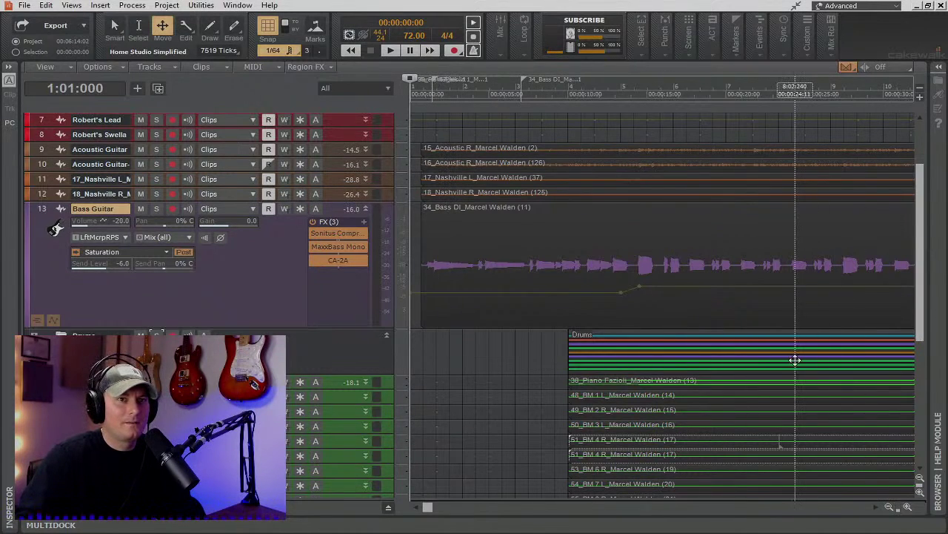
Enlarge the Lead Vocals and Backing Vocals tracks and show the Lead Vocals automation lane.
{"action": "scroll", "coordinate": [795, 360], "scroll_direction": "up", "scroll_amount": 3}
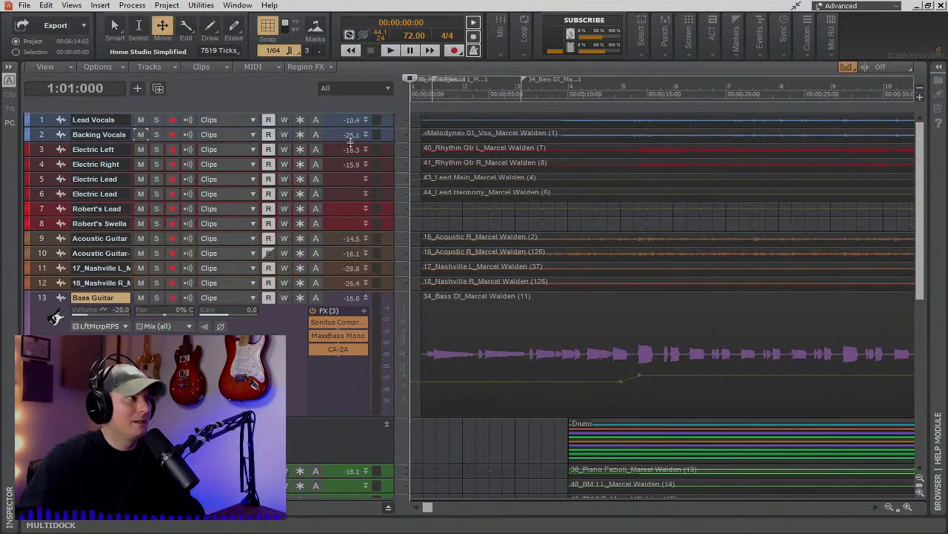
{"action": "left_click_drag", "start_coordinate": [335, 130], "coordinate": [308, 273]}
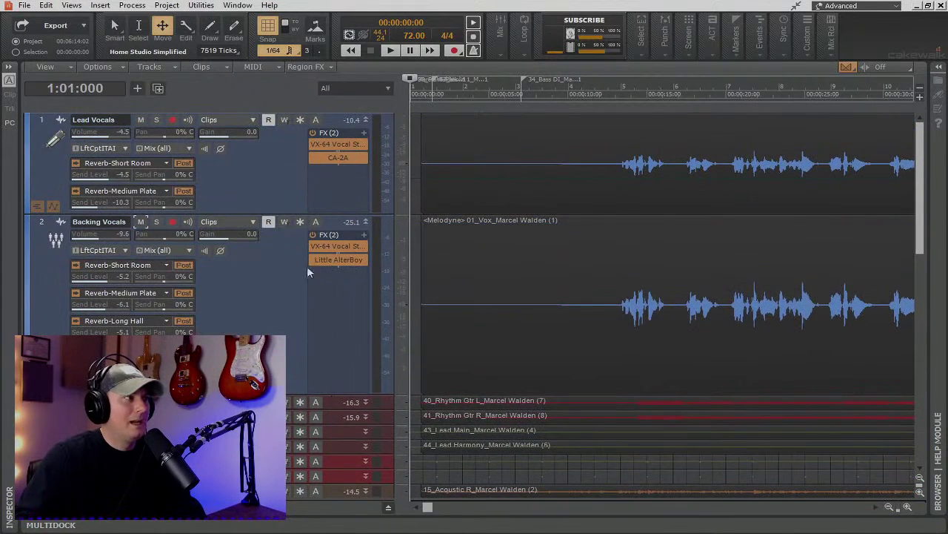
{"action": "left_click_drag", "start_coordinate": [340, 214], "coordinate": [269, 252]}
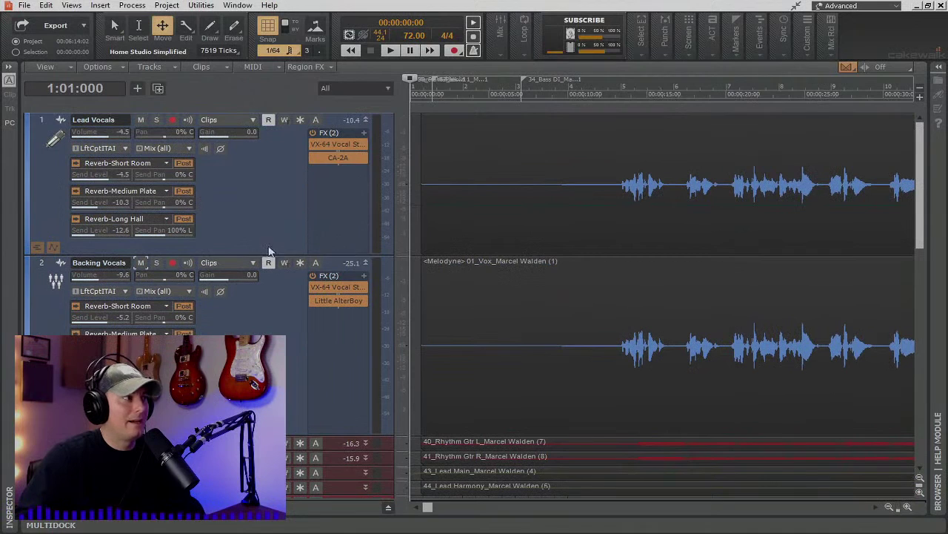
{"action": "left_click", "coordinate": [54, 247]}
Activate the Smart tool, select the Lead Vocals automation envelope across the whole song and hide its lane.
{"action": "scroll", "coordinate": [440, 316], "scroll_direction": "right", "scroll_amount": 3}
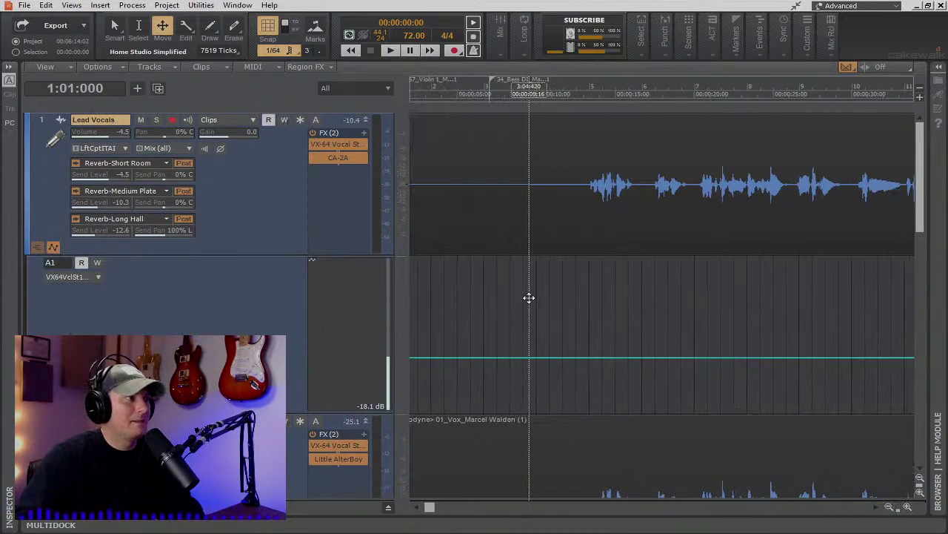
{"action": "scroll", "coordinate": [586, 299], "scroll_direction": "down", "scroll_amount": 7}
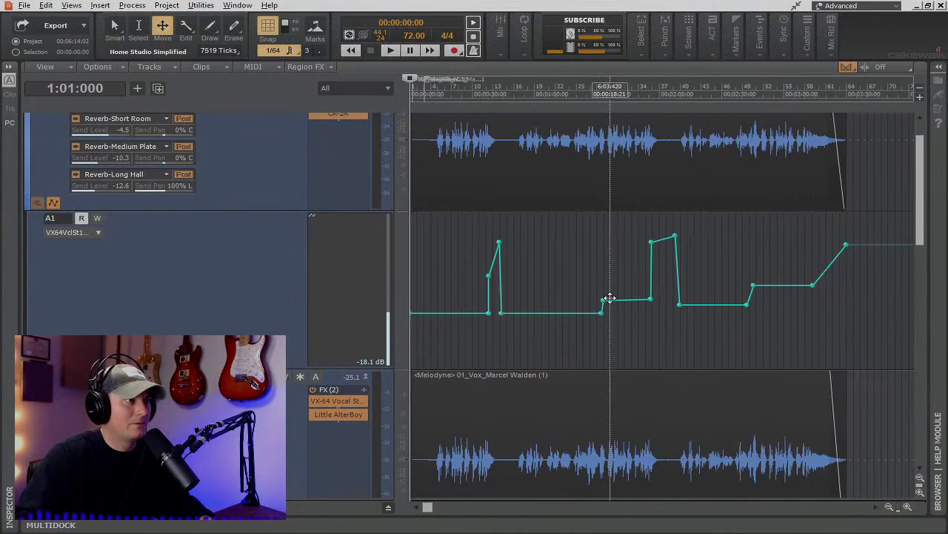
{"action": "scroll", "coordinate": [609, 298], "scroll_direction": "down", "scroll_amount": 3}
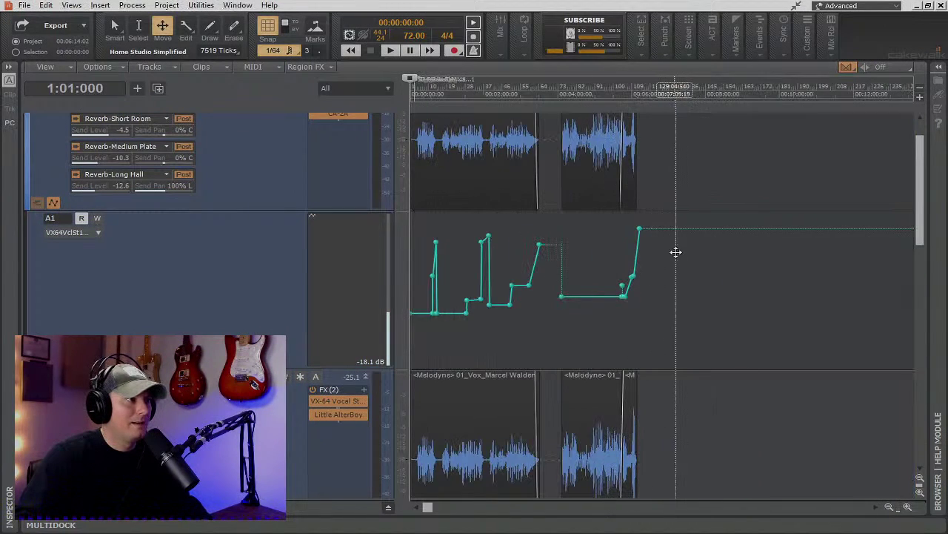
{"action": "key", "text": "t"}
{"action": "left_click", "coordinate": [626, 258]}
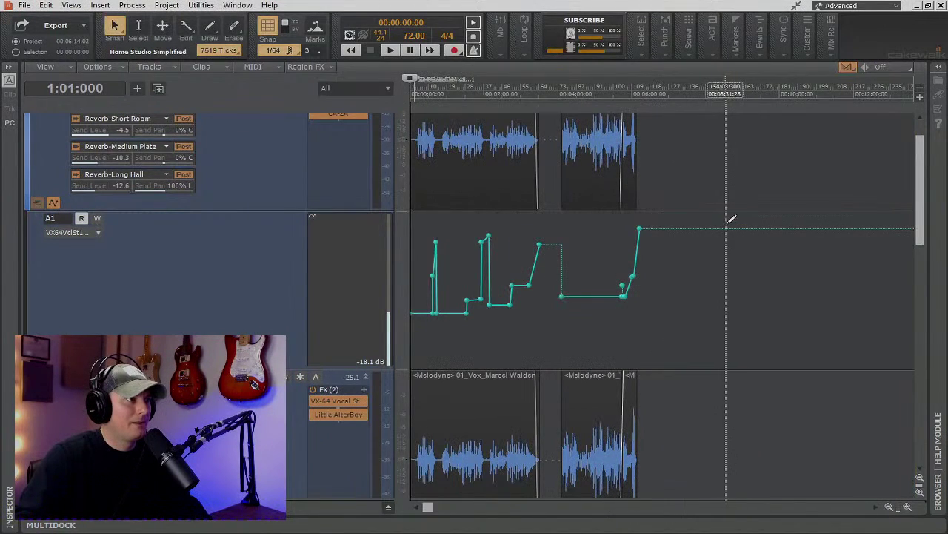
{"action": "left_click_drag", "start_coordinate": [731, 217], "coordinate": [361, 301]}
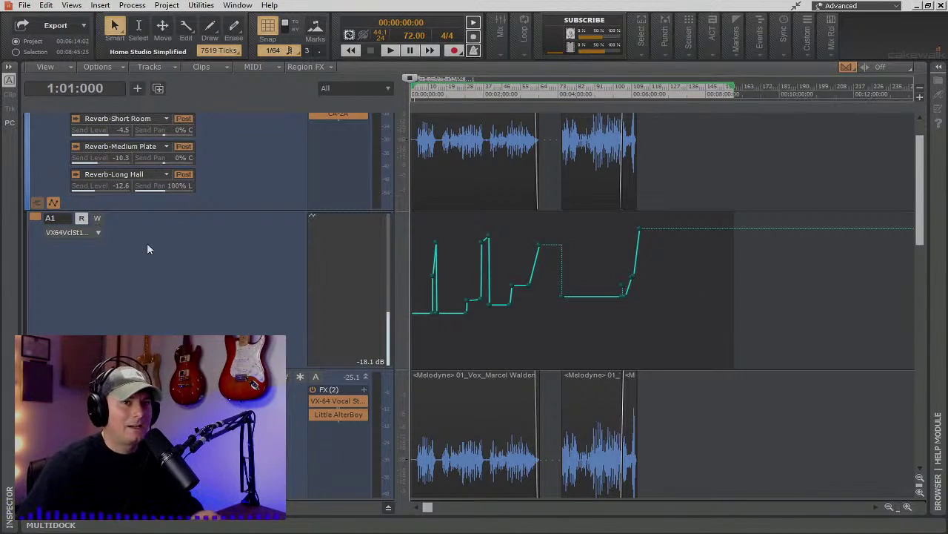
{"action": "left_click", "coordinate": [53, 204]}
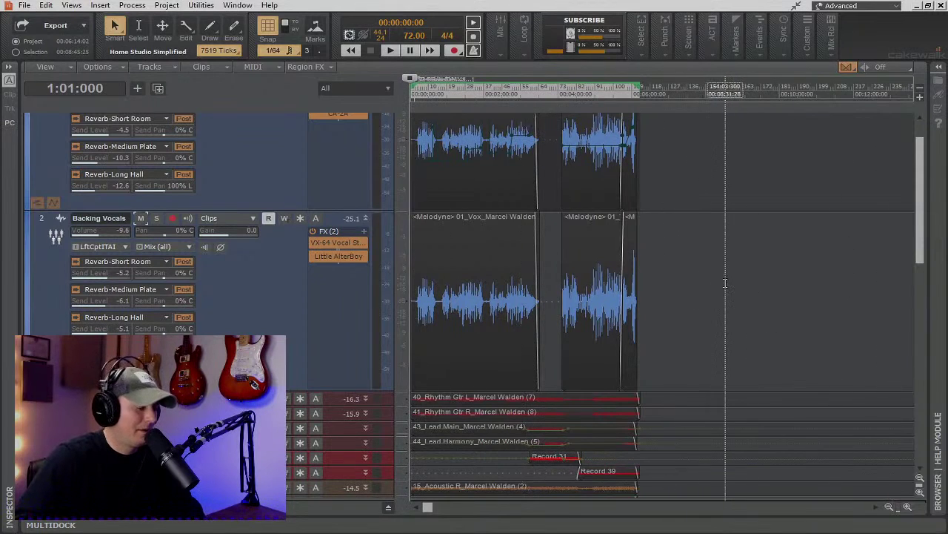
Play the intro while switching MaxxBass Mono on and off on the Bass Guitar track, stop playback and leave the effect enabled.
{"action": "scroll", "coordinate": [792, 309], "scroll_direction": "down", "scroll_amount": 5}
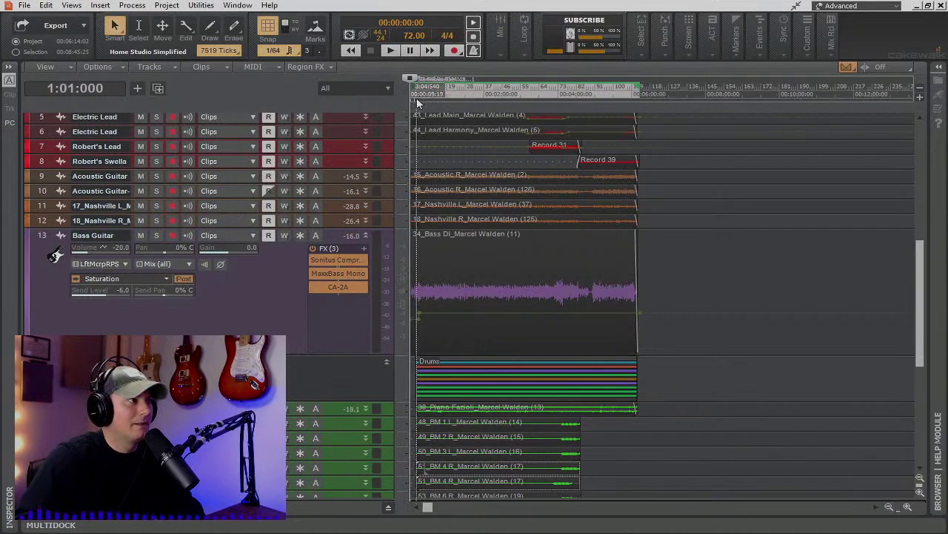
{"action": "key", "text": "space"}
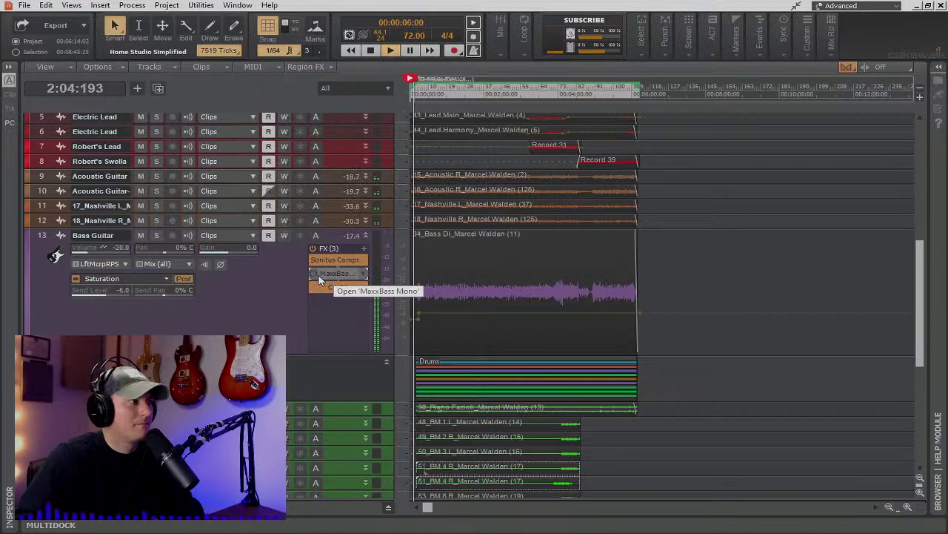
{"action": "left_click", "coordinate": [314, 274]}
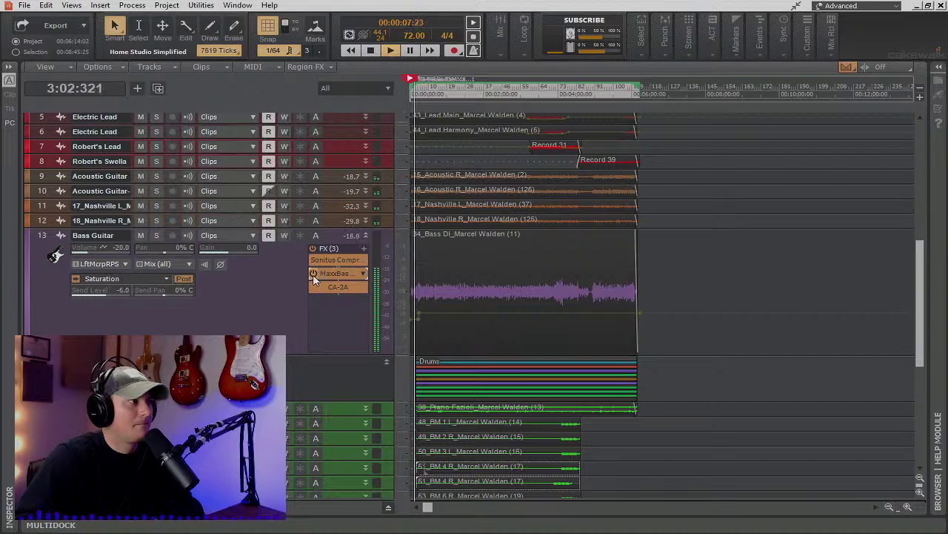
{"action": "left_click", "coordinate": [314, 274]}
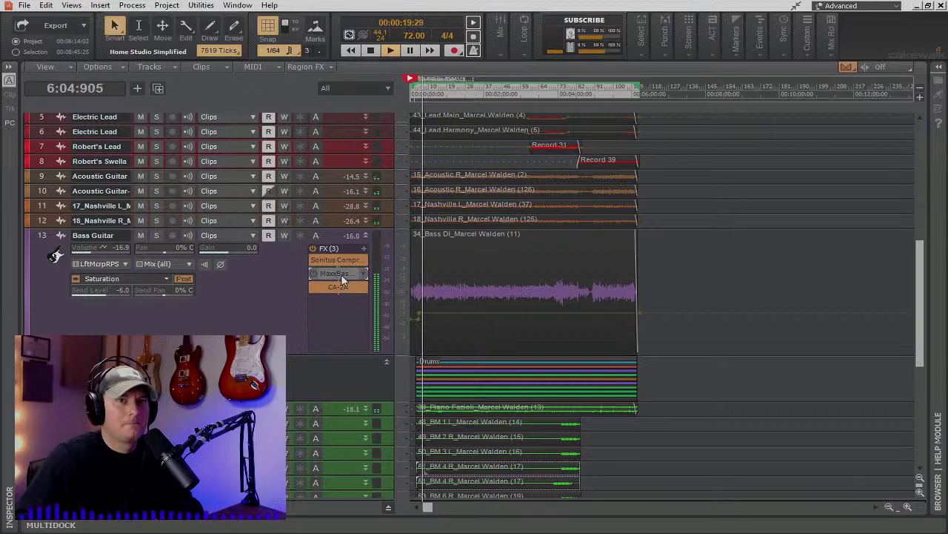
{"action": "key", "text": "space"}
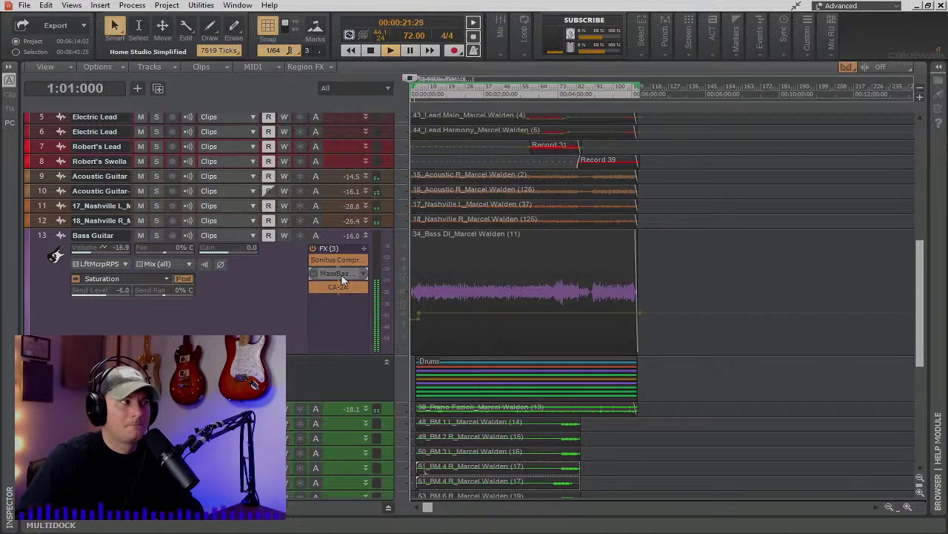
{"action": "left_click", "coordinate": [313, 273]}
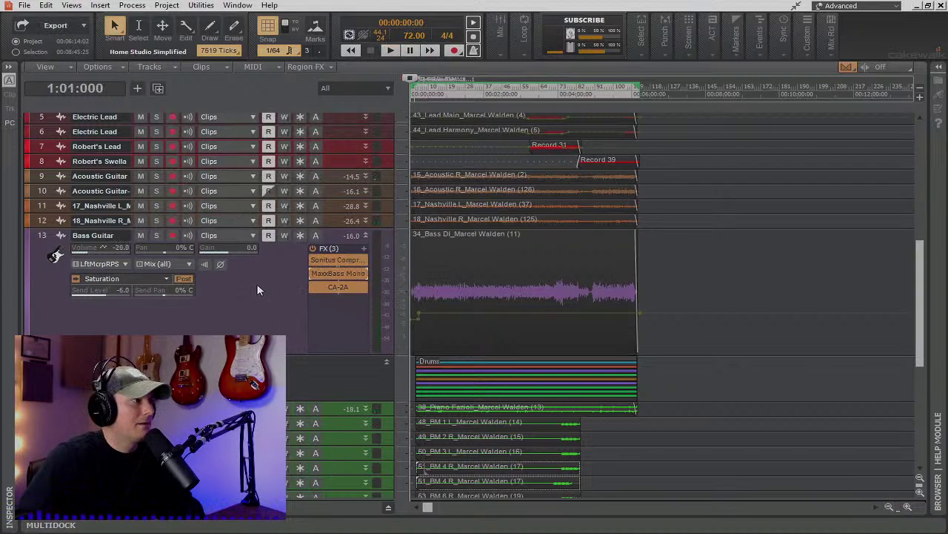
Examine the Bass Guitar's ProChannel EQ curve in the enlarged QuadCurve Equalizer view and close that view.
{"action": "left_click", "coordinate": [46, 239]}
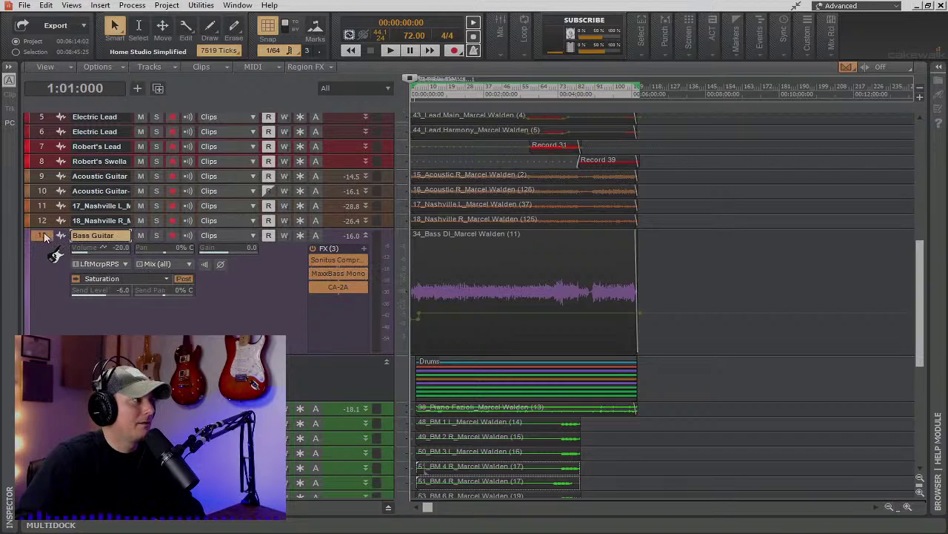
{"action": "left_click", "coordinate": [11, 129]}
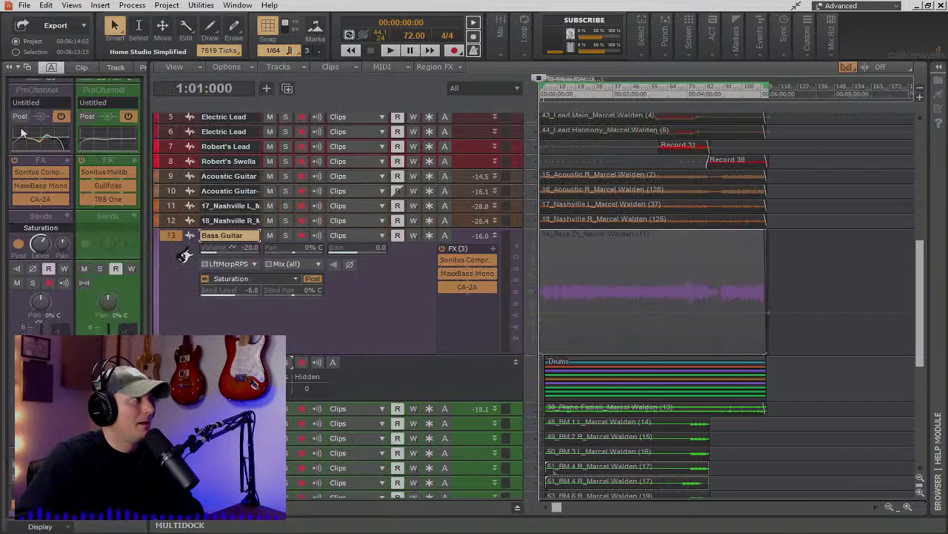
{"action": "left_click", "coordinate": [142, 68]}
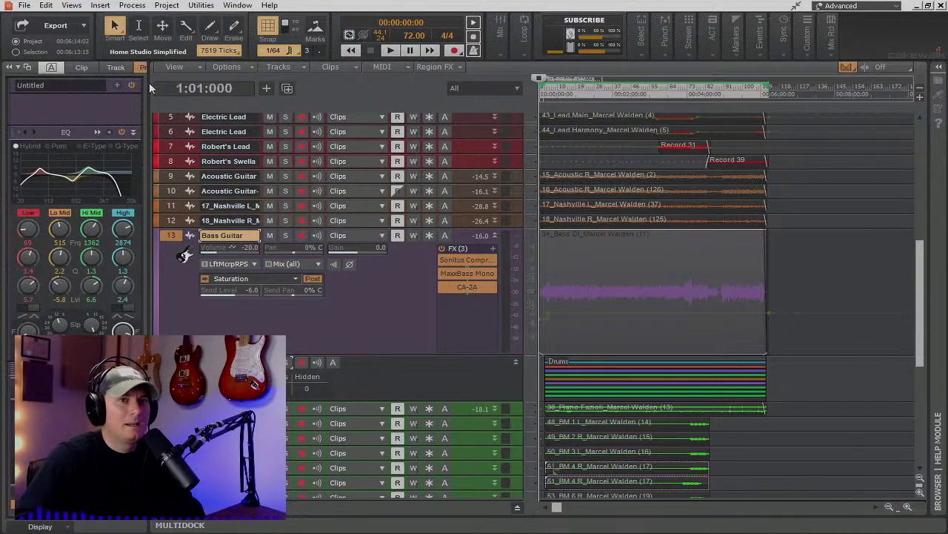
{"action": "left_click", "coordinate": [99, 134]}
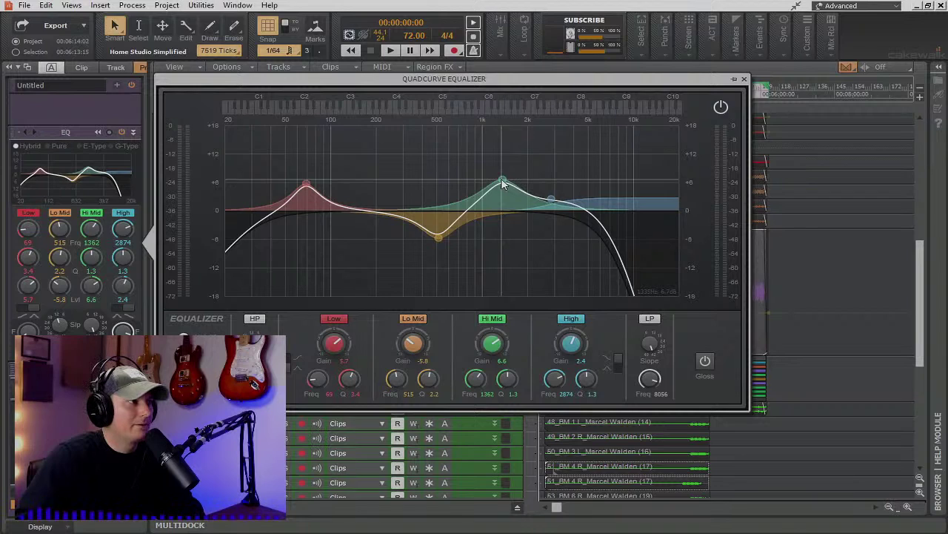
{"action": "left_click", "coordinate": [745, 79]}
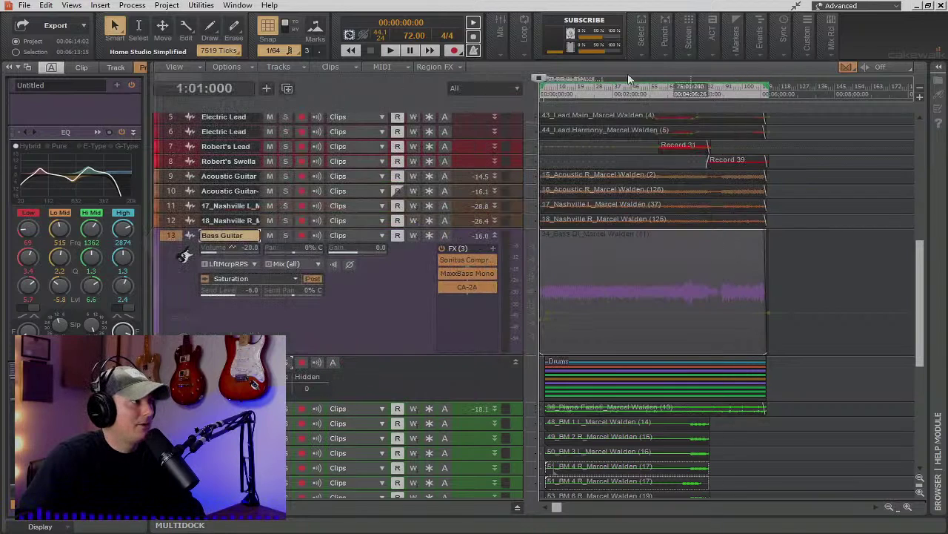
Insert a Sonitus:fx Equalizer on the Bass Guitar track and place it before the CA-2A.
{"action": "right_click", "coordinate": [459, 311]}
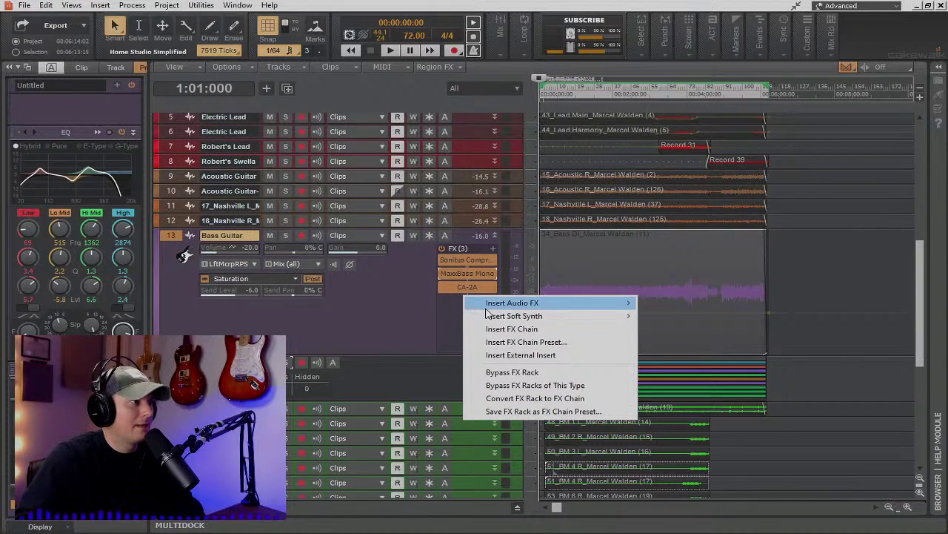
{"action": "mouse_move", "coordinate": [518, 302]}
{"action": "mouse_move", "coordinate": [688, 409]}
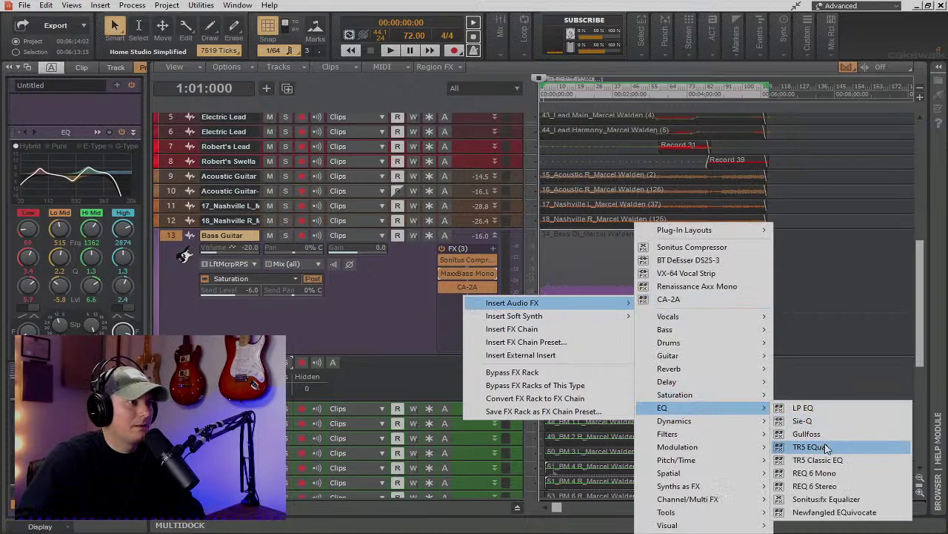
{"action": "left_click", "coordinate": [846, 500]}
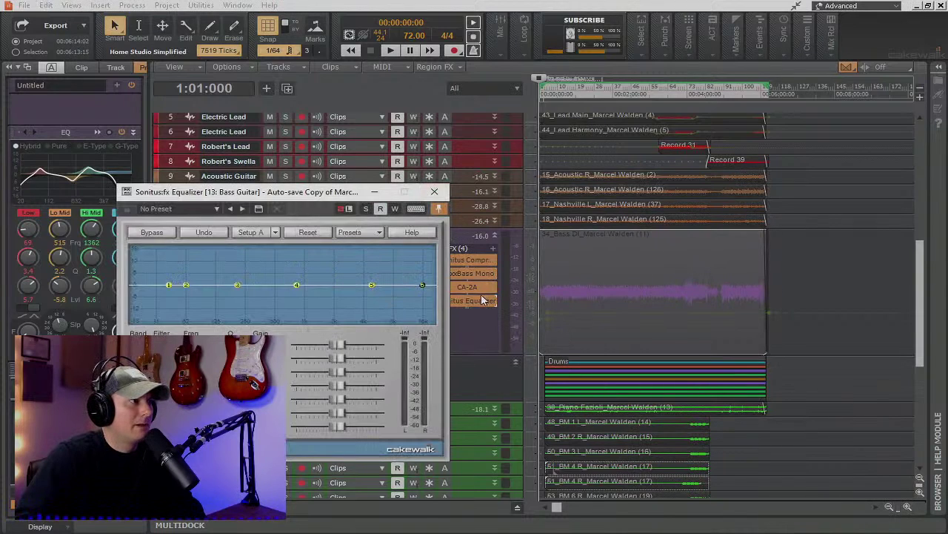
{"action": "left_click_drag", "start_coordinate": [480, 302], "coordinate": [480, 286]}
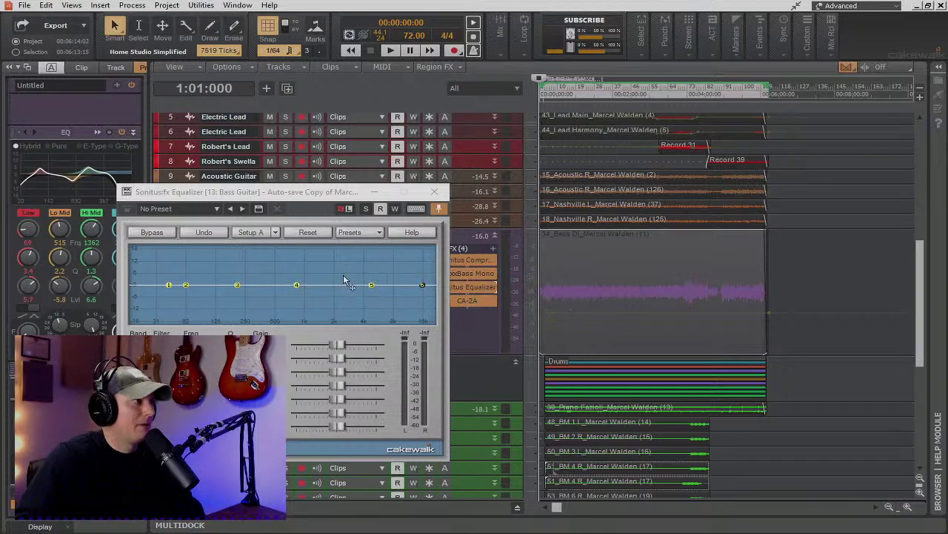
Boost the bass equalizer's band 4 near 2 kHz during playback, soloing the track temporarily to fine-tune the peak.
{"action": "left_click", "coordinate": [169, 285]}
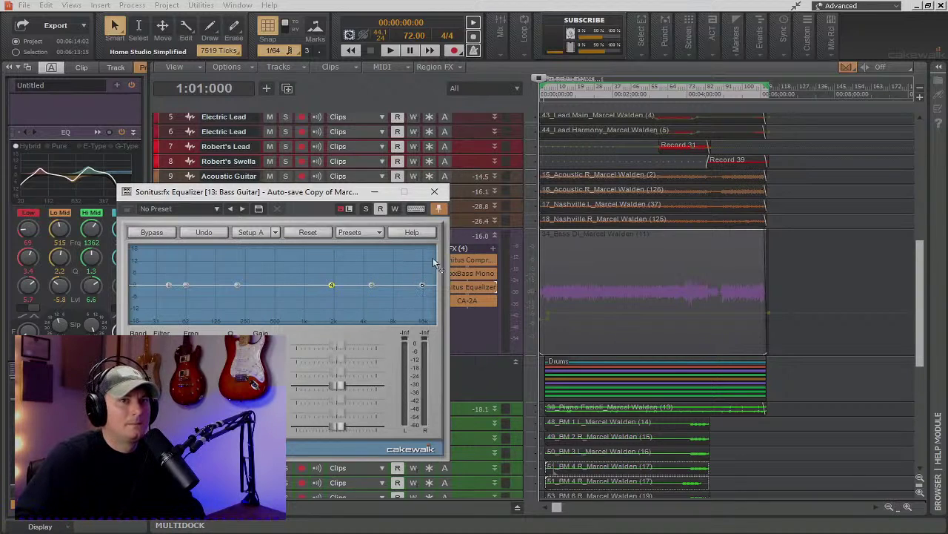
{"action": "key", "text": "space"}
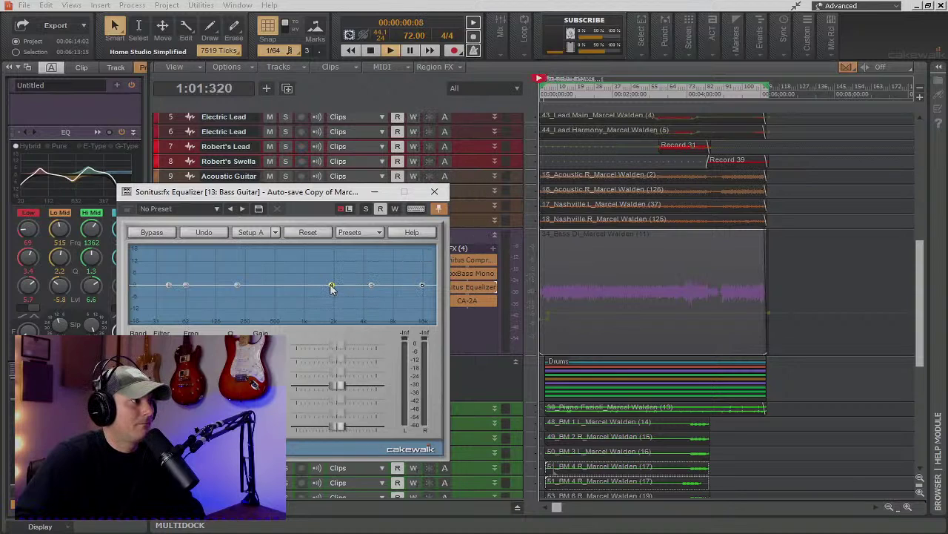
{"action": "left_click_drag", "start_coordinate": [331, 285], "coordinate": [331, 279]}
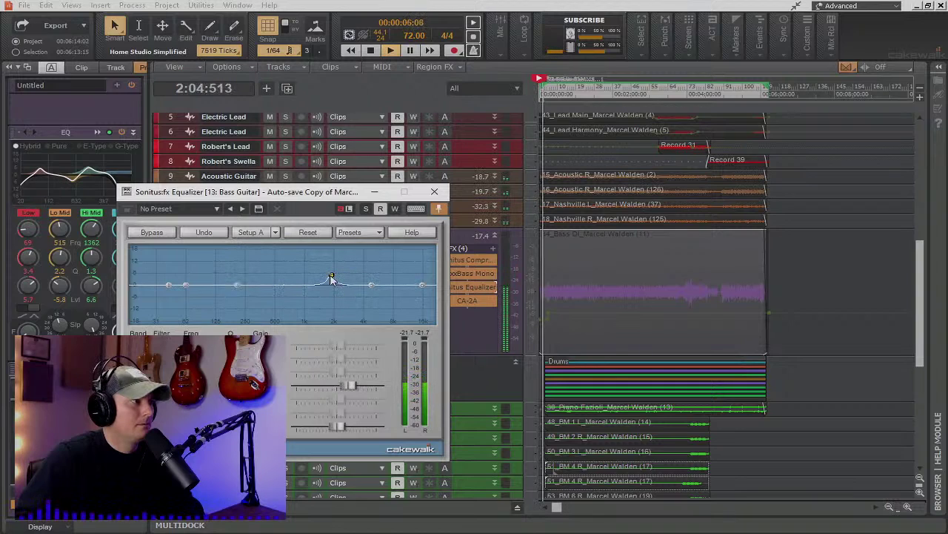
{"action": "mouse_move", "coordinate": [331, 276]}
{"action": "left_mouse_down"}
{"action": "mouse_move", "coordinate": [341, 259]}
{"action": "mouse_move", "coordinate": [316, 262]}
{"action": "mouse_move", "coordinate": [329, 262]}
{"action": "left_mouse_up"}
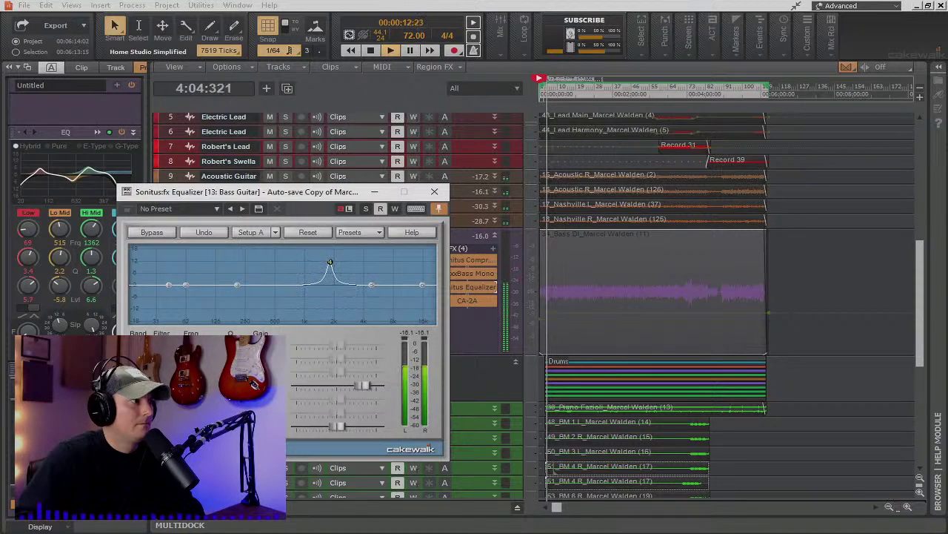
{"action": "left_click", "coordinate": [368, 209]}
{"action": "mouse_move", "coordinate": [330, 261]}
{"action": "left_mouse_down"}
{"action": "mouse_move", "coordinate": [288, 252]}
{"action": "mouse_move", "coordinate": [333, 250]}
{"action": "mouse_move", "coordinate": [332, 268]}
{"action": "left_mouse_up"}
{"action": "left_click", "coordinate": [367, 210]}
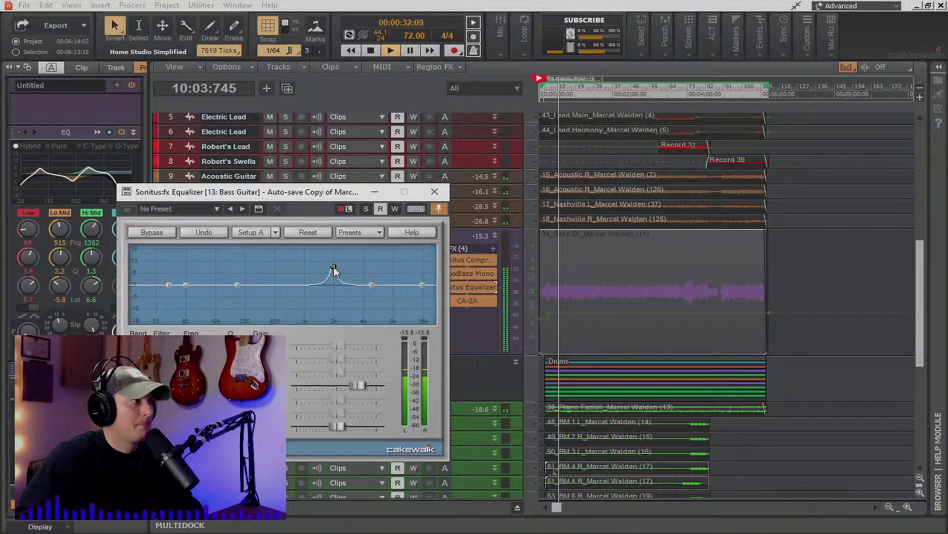
Widen the band 4 boost near 2 kHz in the bass equalizer while the song plays.
{"action": "scroll", "coordinate": [333, 265], "scroll_direction": "up", "scroll_amount": 5}
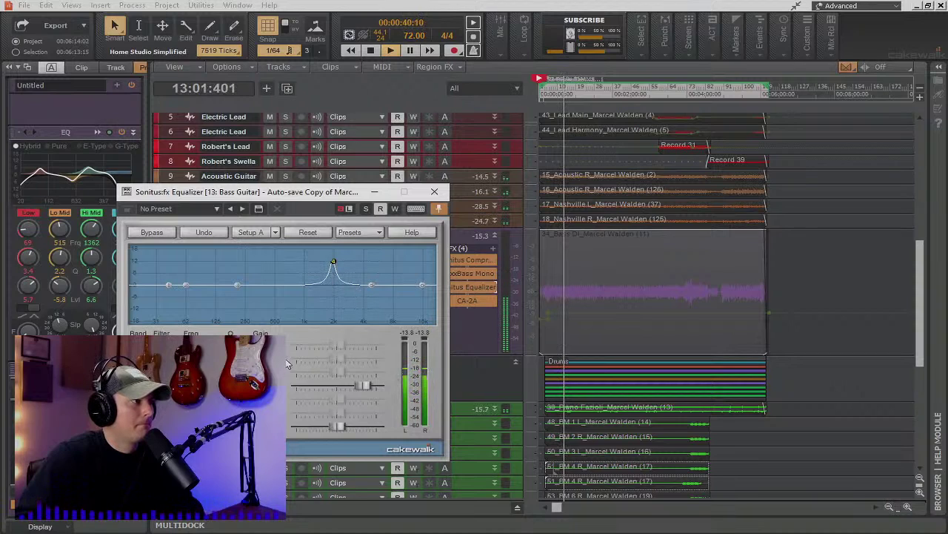
{"action": "scroll", "coordinate": [335, 273], "scroll_direction": "down", "scroll_amount": 5}
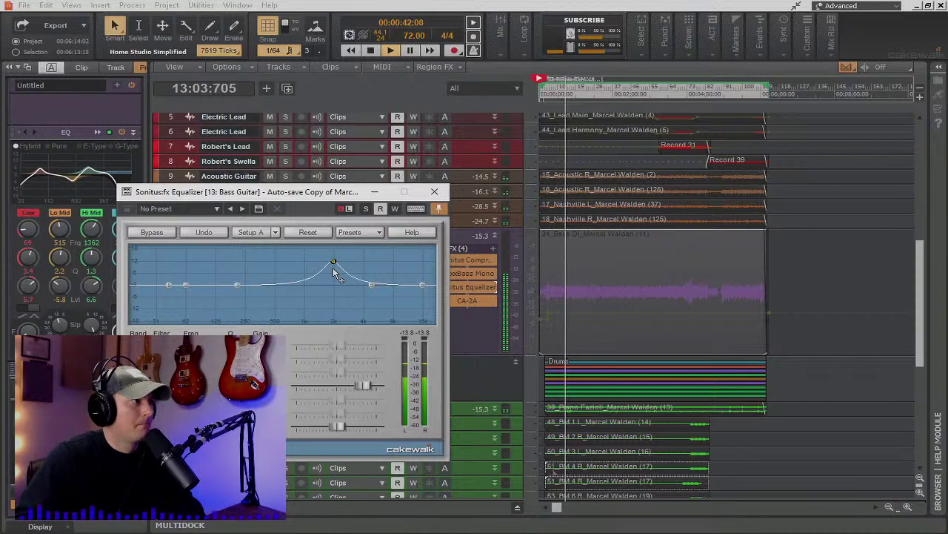
{"action": "scroll", "coordinate": [335, 273], "scroll_direction": "up", "scroll_amount": 1}
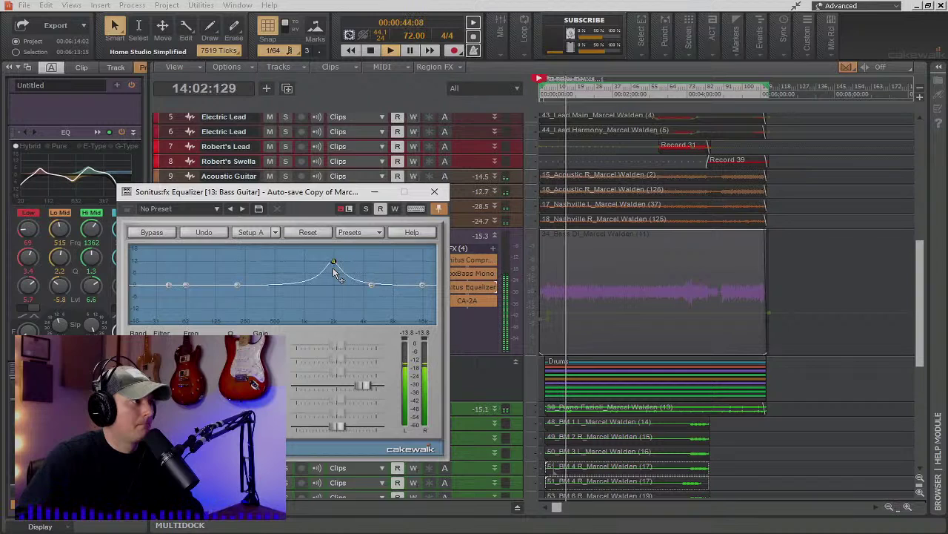
Close the bass equalizer and the Inspector, and reduce the Bass Guitar track's height.
{"action": "left_click", "coordinate": [434, 191]}
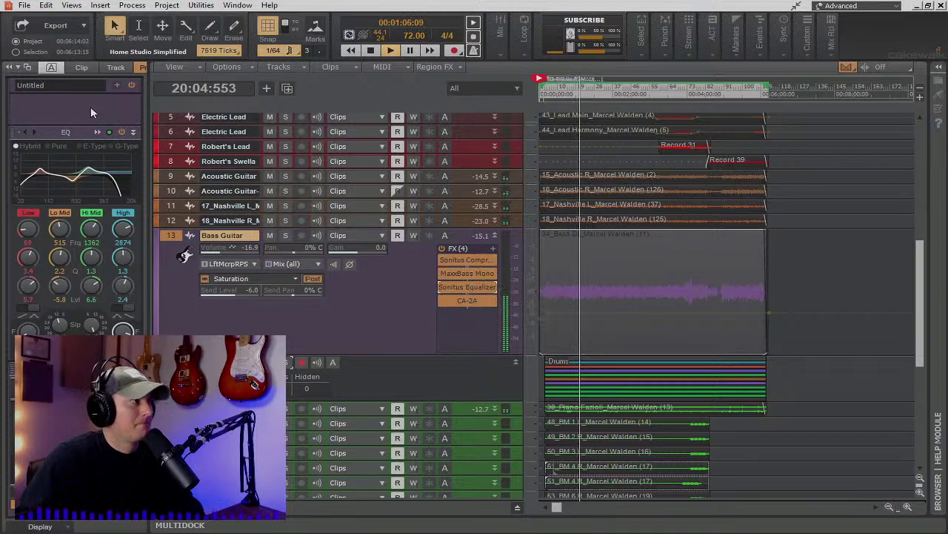
{"action": "left_click", "coordinate": [10, 68]}
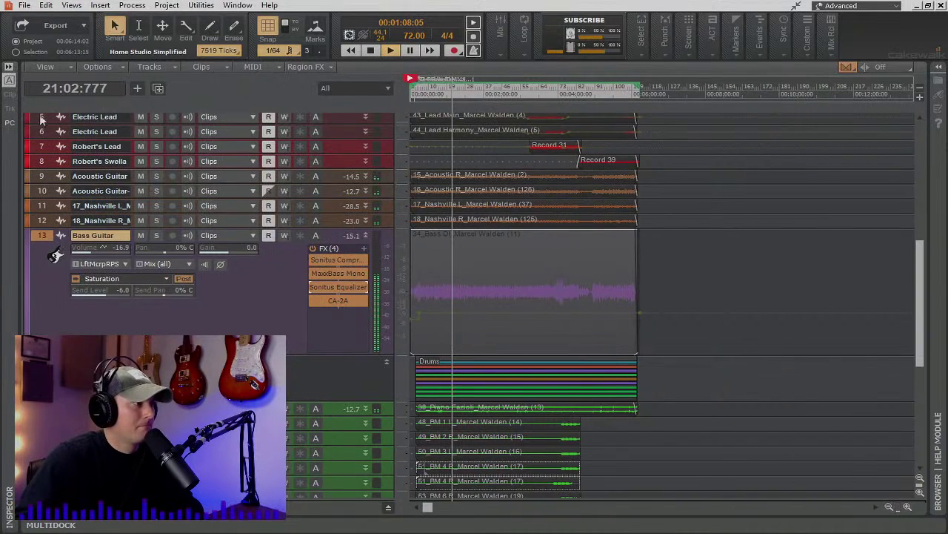
{"action": "left_click_drag", "start_coordinate": [304, 356], "coordinate": [305, 257]}
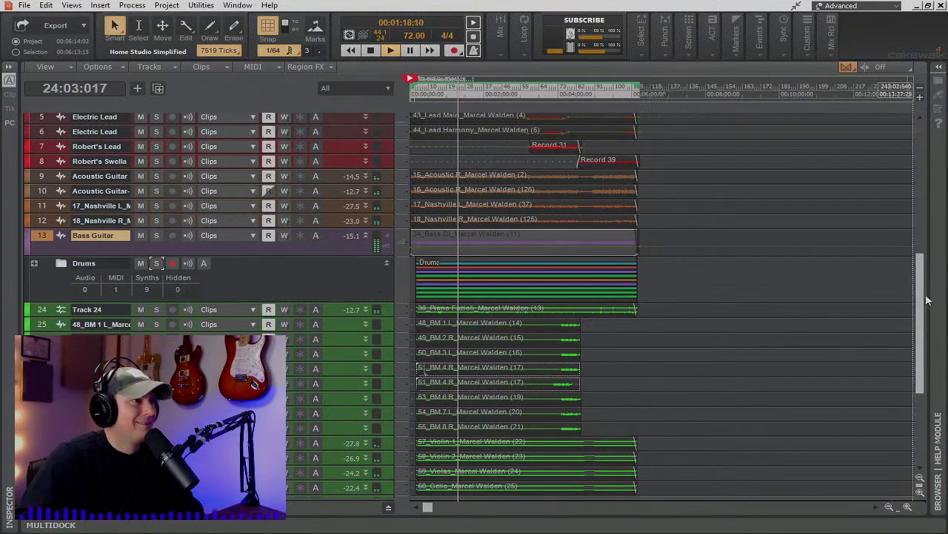
Show the Lead Vocals automation lane and stop playback.
{"action": "left_click_drag", "start_coordinate": [923, 308], "coordinate": [909, 172]}
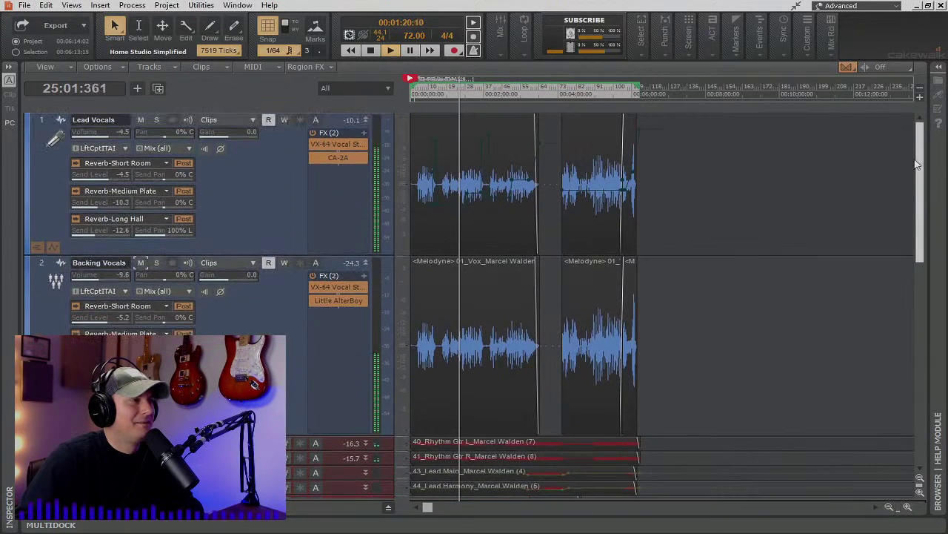
{"action": "left_click", "coordinate": [53, 248]}
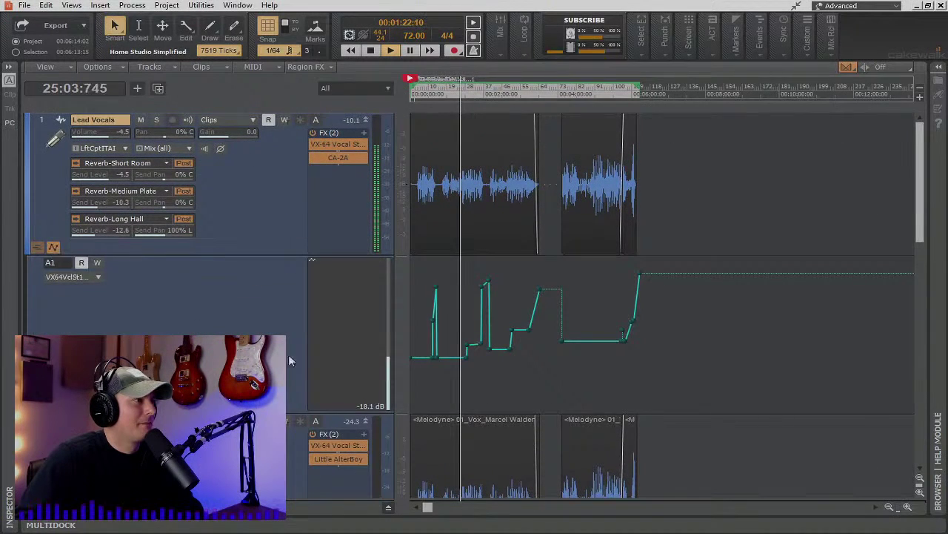
{"action": "key", "text": "space"}
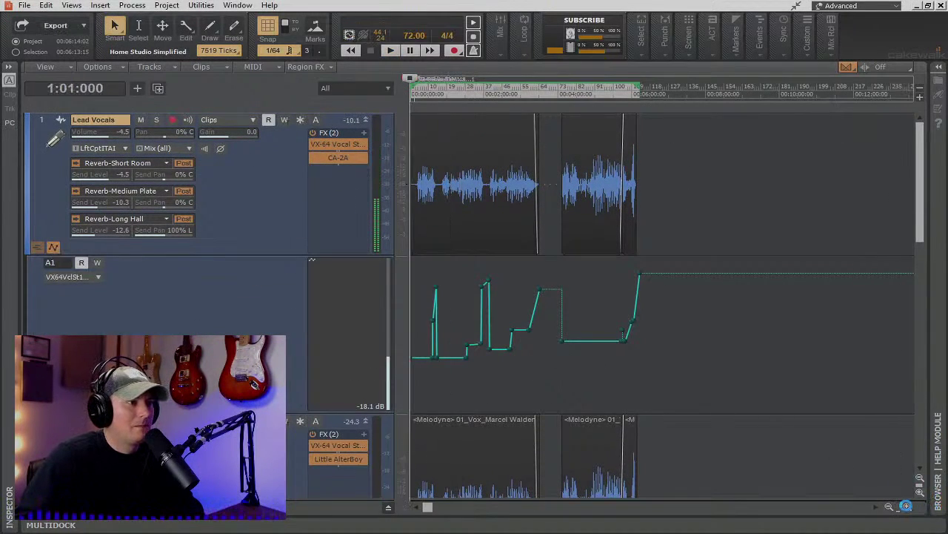
Lower the raised section of the Lead Vocals delay-level automation around measures 12 to 13.
{"action": "left_click", "coordinate": [908, 507]}
{"action": "left_click", "coordinate": [908, 507]}
{"action": "left_click", "coordinate": [908, 507]}
{"action": "left_click", "coordinate": [908, 507]}
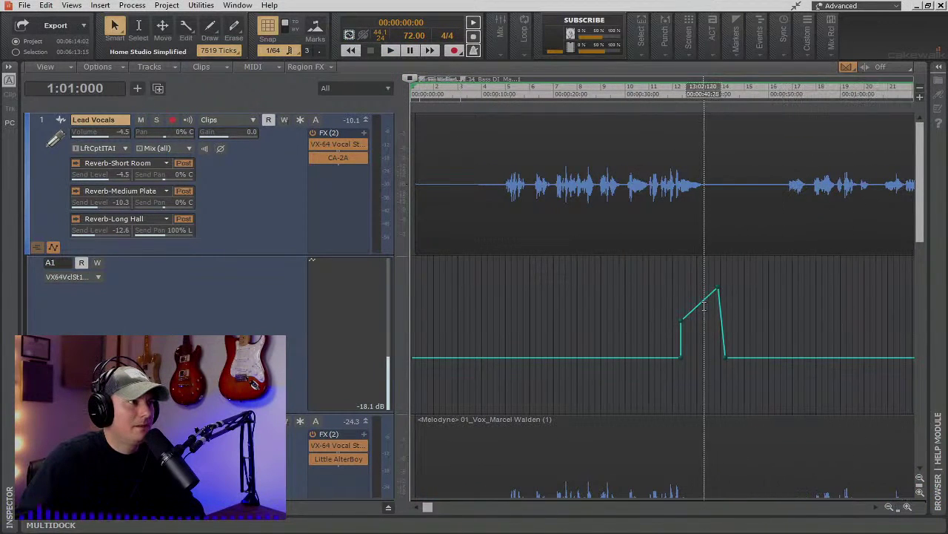
{"action": "left_click", "coordinate": [705, 273]}
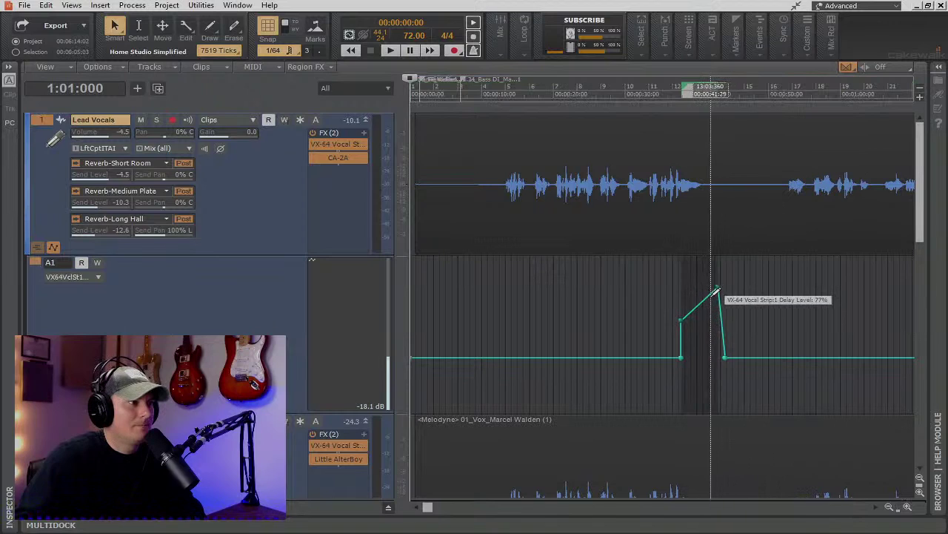
{"action": "key", "text": "t"}
{"action": "left_click", "coordinate": [688, 293]}
{"action": "mouse_move", "coordinate": [701, 304]}
{"action": "left_mouse_down"}
{"action": "mouse_move", "coordinate": [701, 297]}
{"action": "mouse_move", "coordinate": [702, 306]}
{"action": "left_mouse_up"}
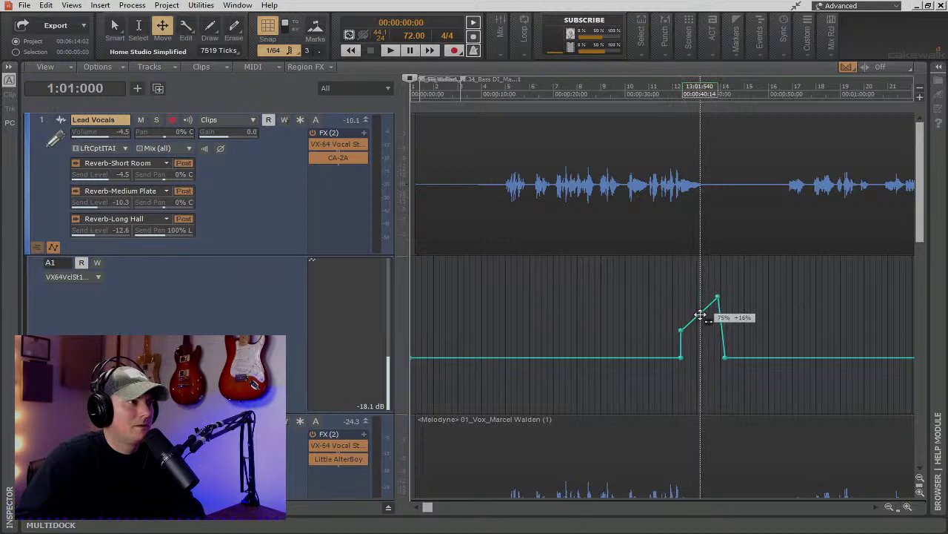
Play the song from measure 11 to audition the vocal delay automation around measures 12 to 14.
{"action": "left_click", "coordinate": [667, 95]}
{"action": "left_click", "coordinate": [664, 95]}
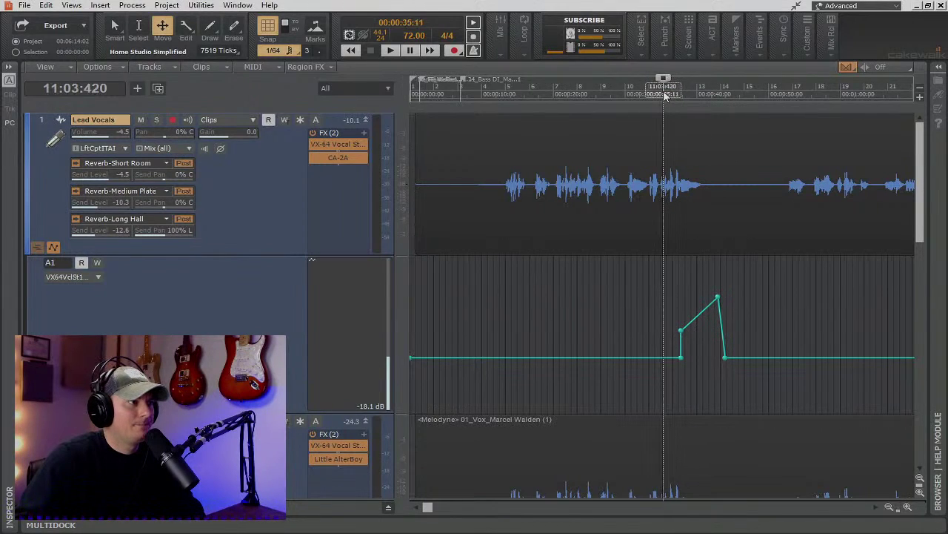
{"action": "key", "text": "space"}
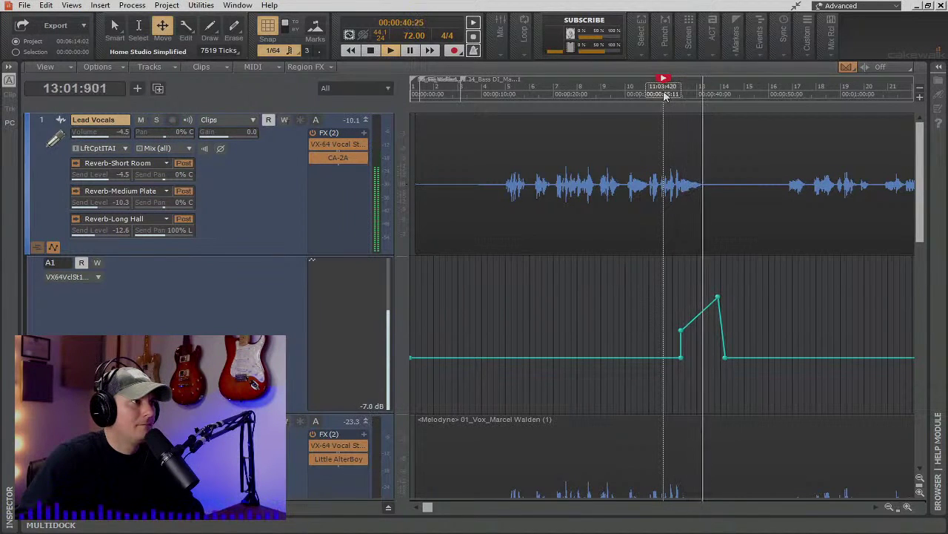
{"action": "scroll", "coordinate": [877, 510], "scroll_direction": "right", "scroll_amount": 2}
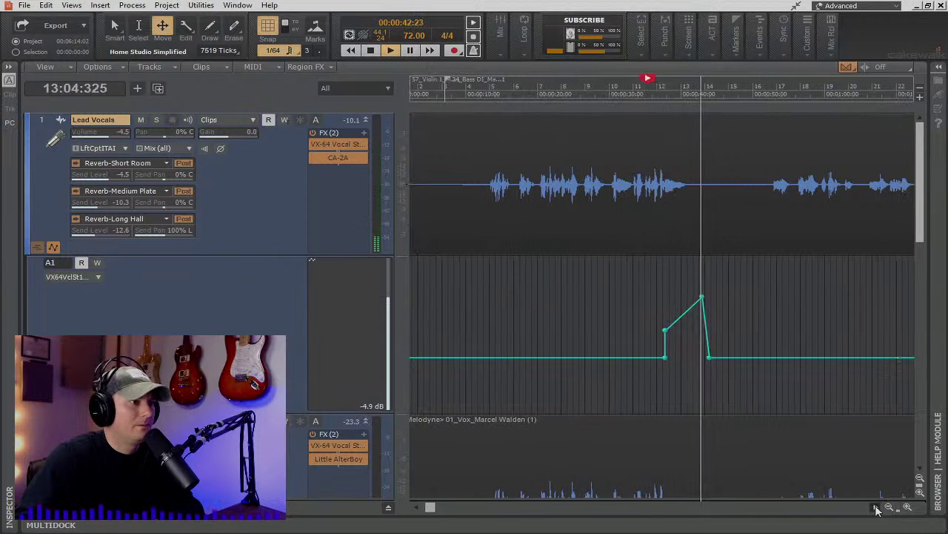
{"action": "scroll", "coordinate": [877, 510], "scroll_direction": "right", "scroll_amount": 8}
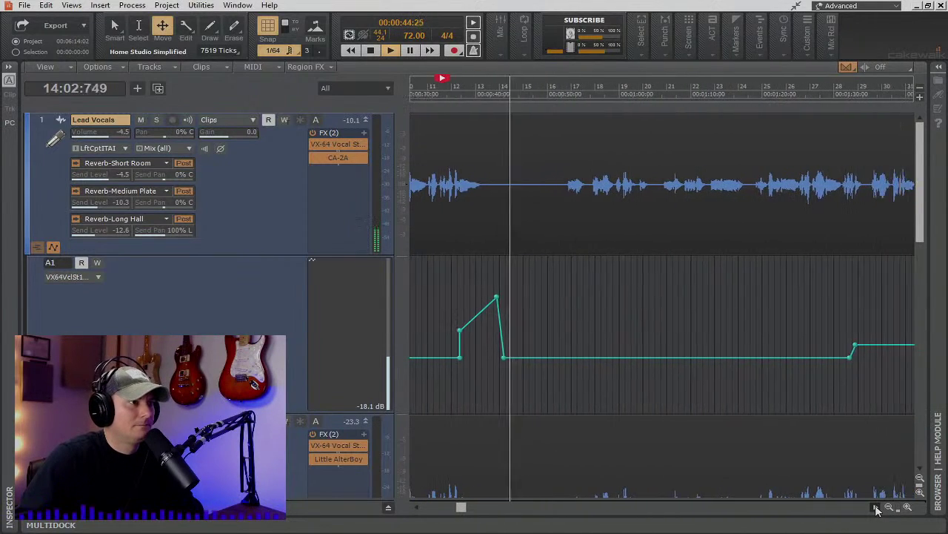
{"action": "scroll", "coordinate": [877, 510], "scroll_direction": "right", "scroll_amount": 10}
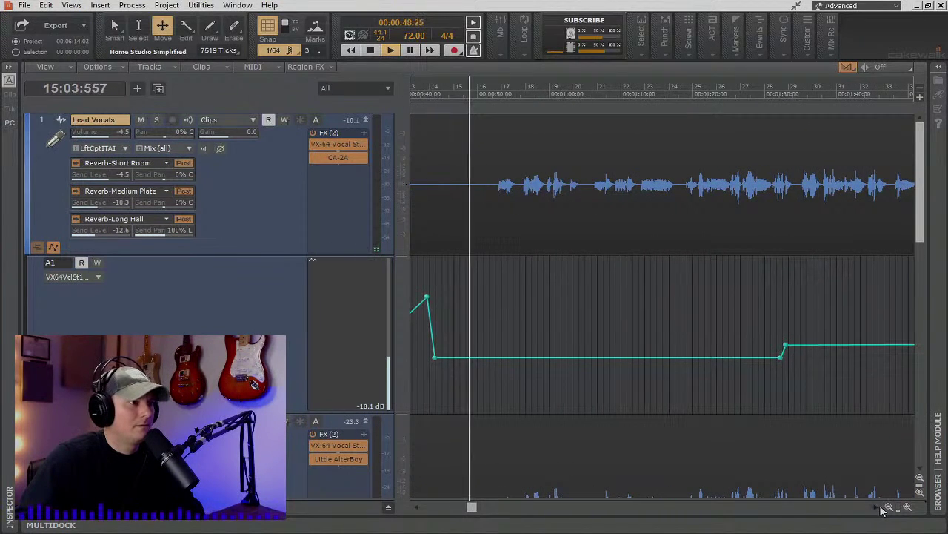
{"action": "key", "text": "space"}
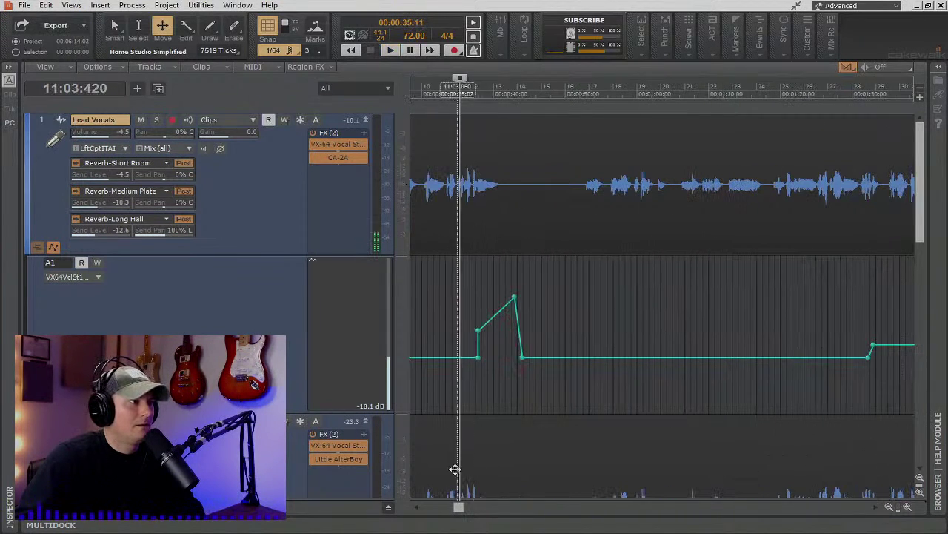
Lower the raised delay-level automation segment around measures 35 to 39 and audition it from measure 35.
{"action": "left_click_drag", "start_coordinate": [458, 509], "coordinate": [528, 508]}
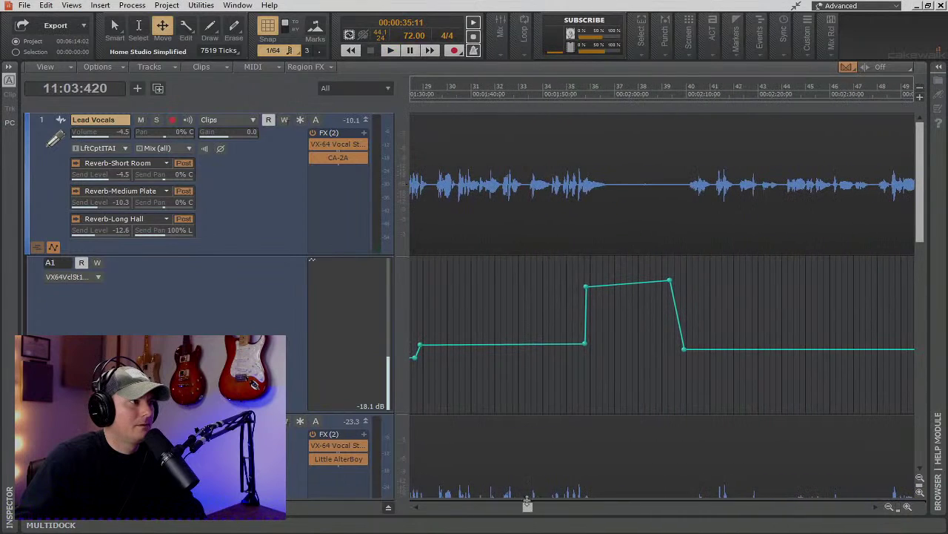
{"action": "left_click_drag", "start_coordinate": [625, 293], "coordinate": [625, 309]}
{"action": "left_click", "coordinate": [571, 95]}
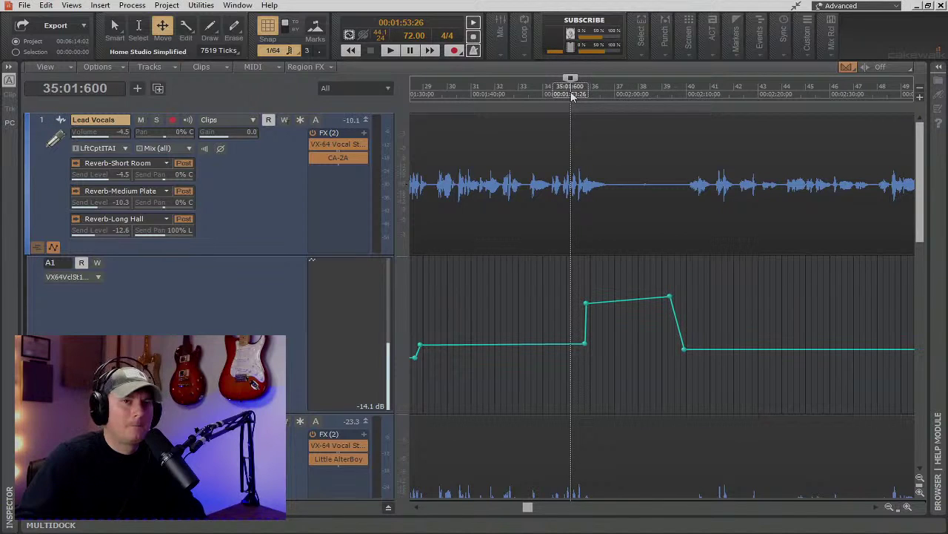
{"action": "key", "text": "space"}
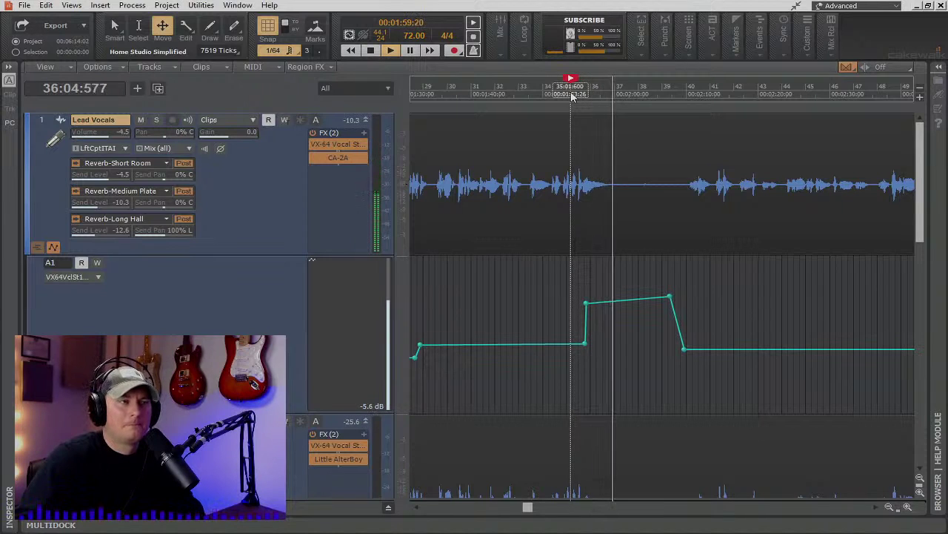
{"action": "key", "text": "space"}
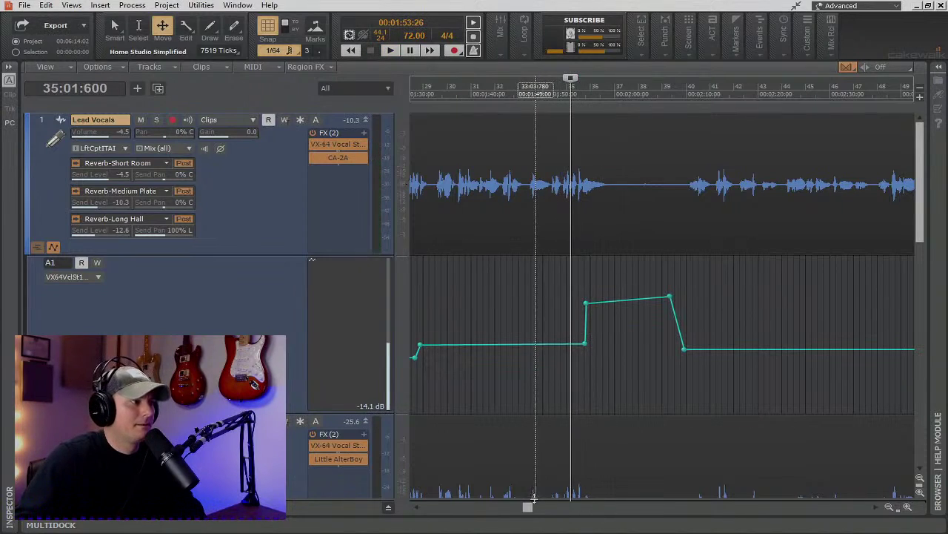
Play from measure 58 and examine the Lead Vocals delay automation from there to the end of the song.
{"action": "left_click_drag", "start_coordinate": [529, 507], "coordinate": [610, 508]}
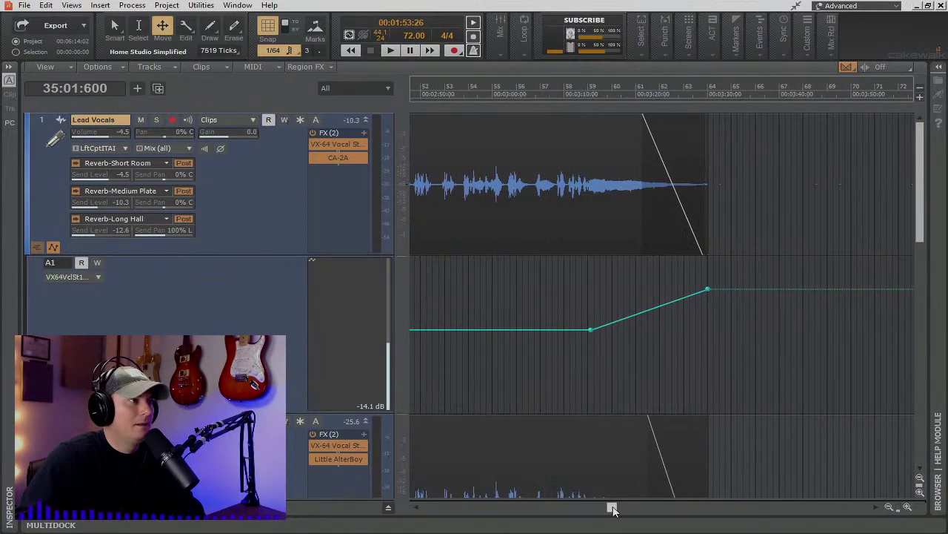
{"action": "left_click", "coordinate": [576, 89]}
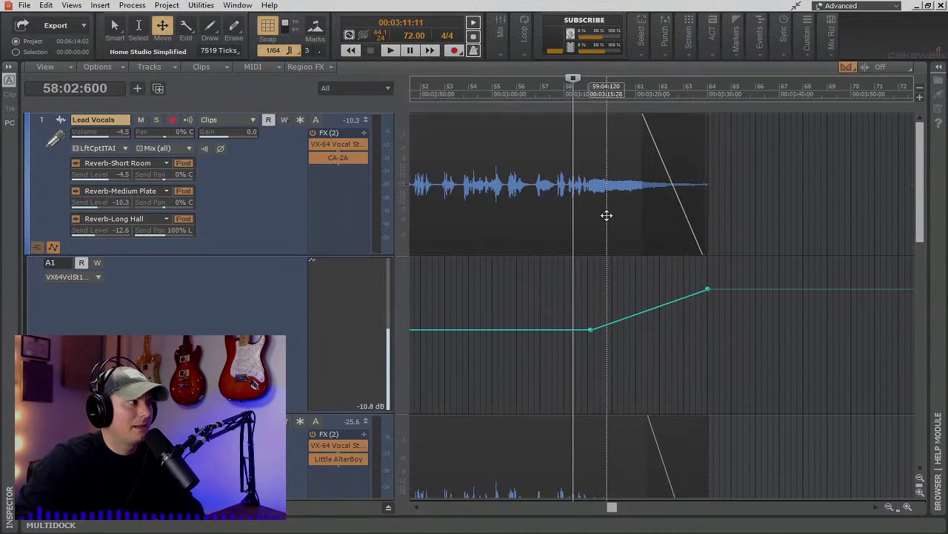
{"action": "key", "text": "space"}
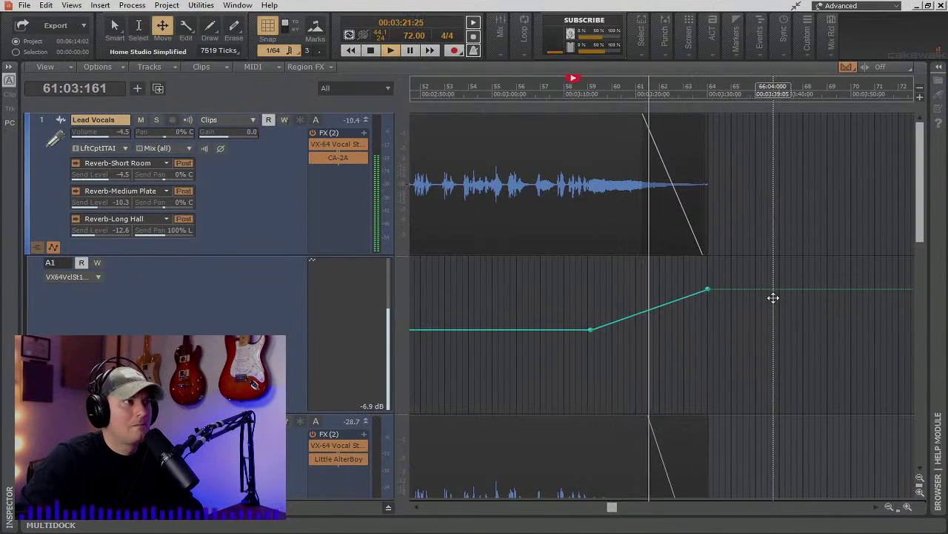
{"action": "left_click", "coordinate": [890, 507]}
{"action": "left_click", "coordinate": [890, 507]}
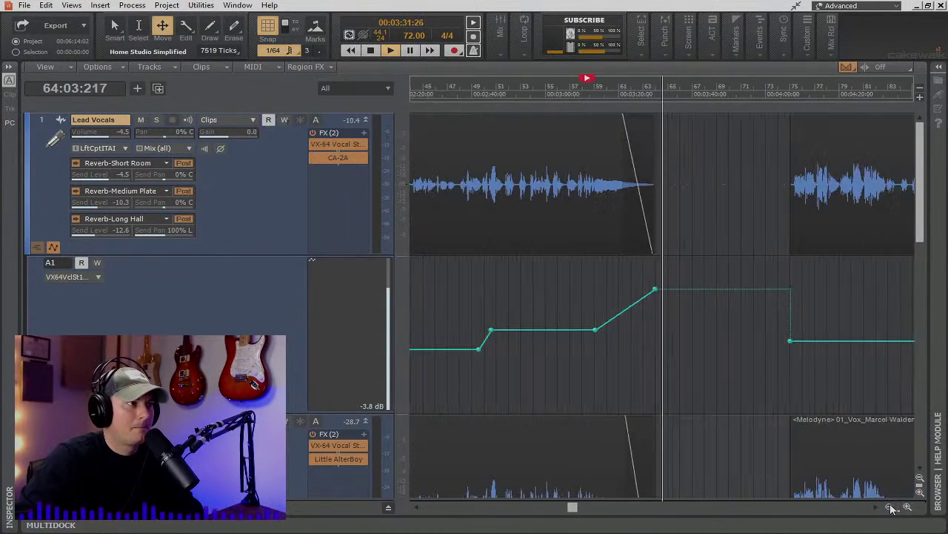
{"action": "left_click", "coordinate": [891, 507]}
{"action": "left_click", "coordinate": [891, 507]}
{"action": "left_click", "coordinate": [890, 507]}
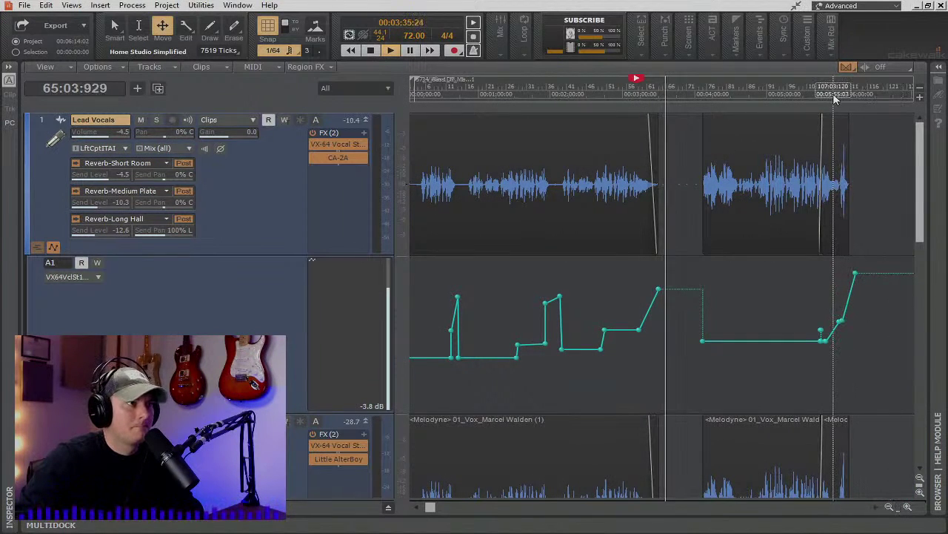
{"action": "left_click", "coordinate": [875, 508]}
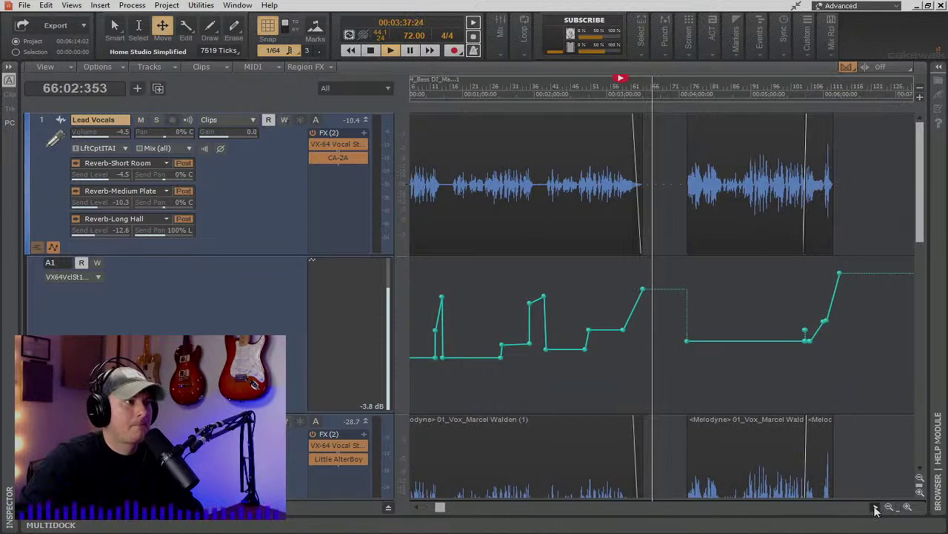
{"action": "left_click", "coordinate": [876, 508]}
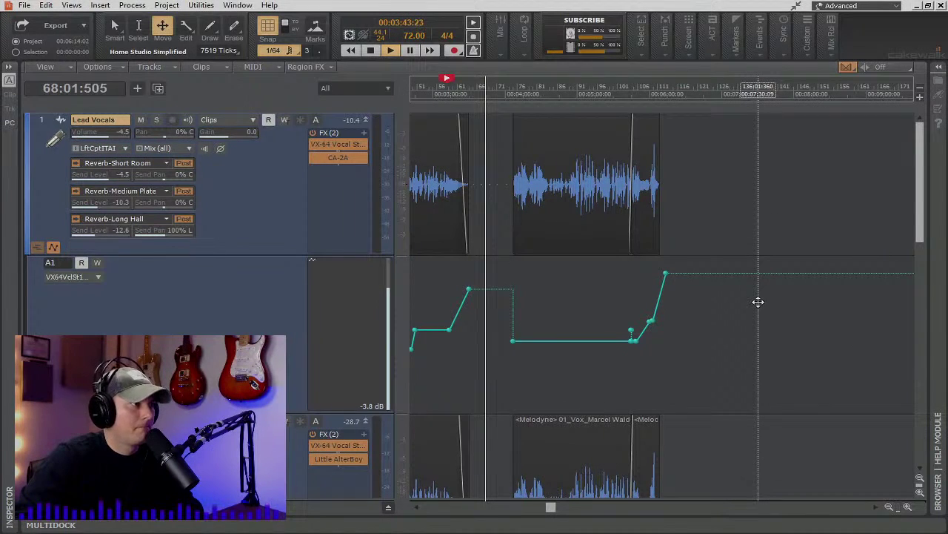
{"action": "key", "text": "space"}
Set the playback position to measure 69 and bring the string tracks at the end of the track list into view.
{"action": "scroll", "coordinate": [509, 387], "scroll_direction": "down", "scroll_amount": 10}
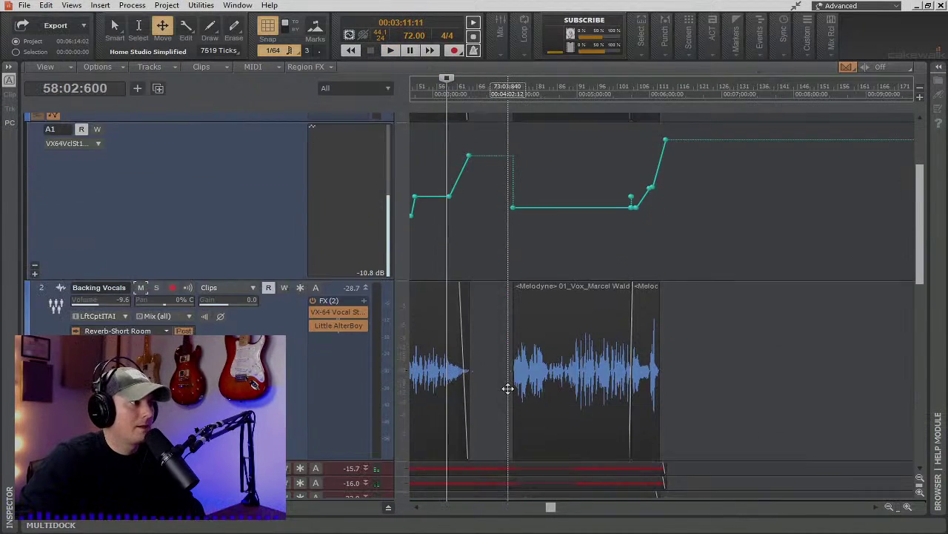
{"action": "scroll", "coordinate": [503, 386], "scroll_direction": "down", "scroll_amount": 2}
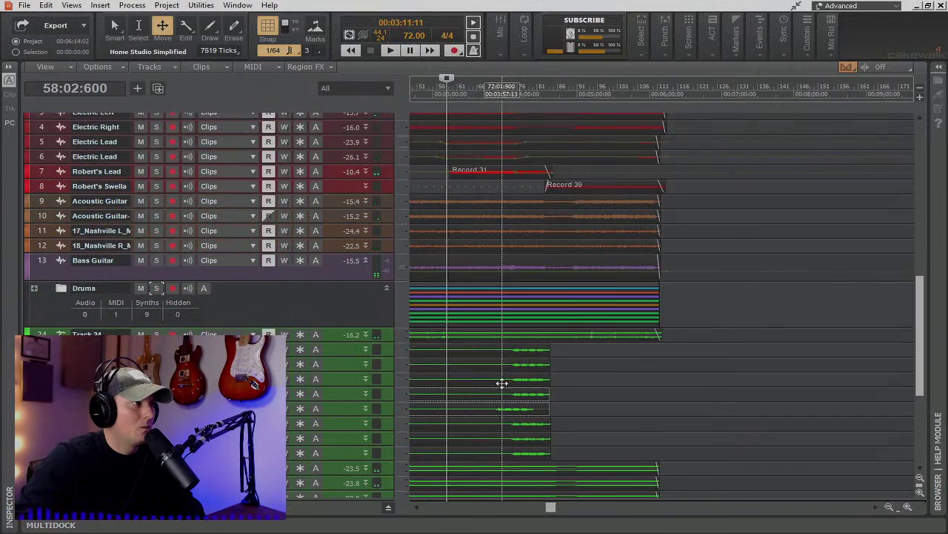
{"action": "left_click", "coordinate": [489, 90]}
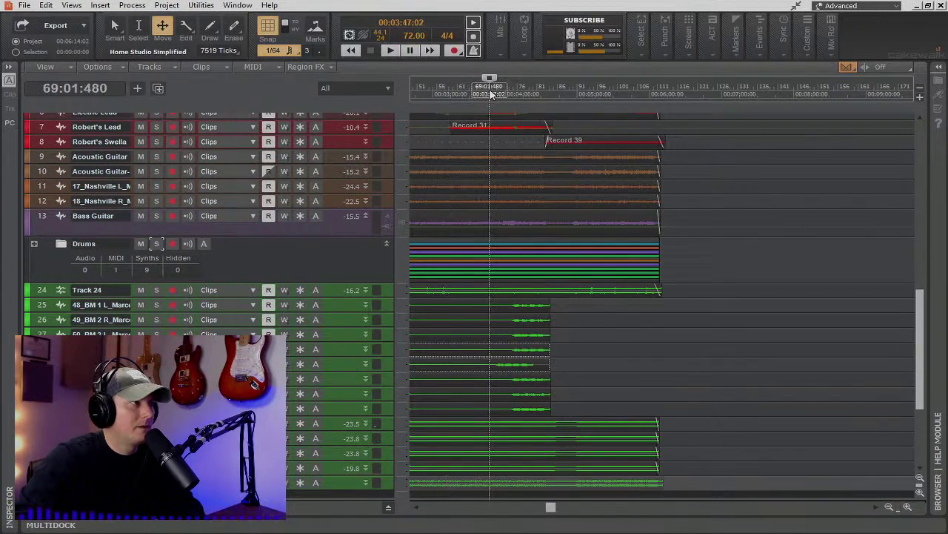
{"action": "scroll", "coordinate": [508, 310], "scroll_direction": "down", "scroll_amount": 2}
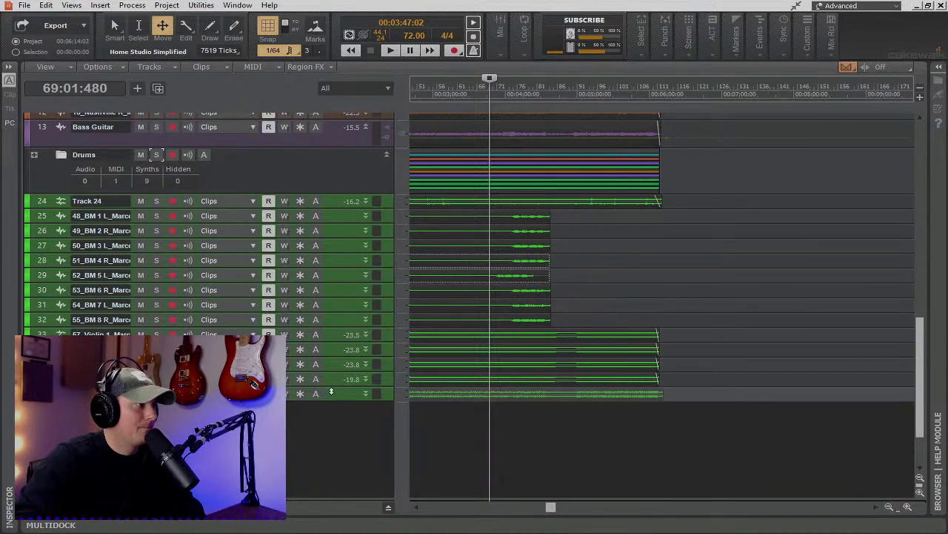
Enlarge tracks 33 to 36, making Violin 1 tall enough to show all its reverb and saturation sends.
{"action": "left_click_drag", "start_coordinate": [336, 384], "coordinate": [327, 463]}
{"action": "left_click_drag", "start_coordinate": [324, 370], "coordinate": [332, 404]}
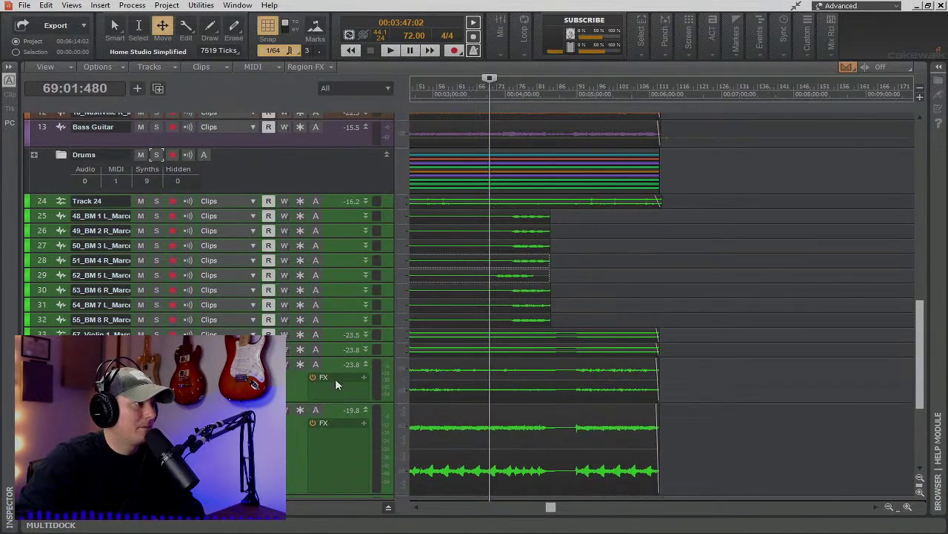
{"action": "left_click_drag", "start_coordinate": [333, 360], "coordinate": [332, 400]}
{"action": "left_click_drag", "start_coordinate": [335, 339], "coordinate": [342, 359]}
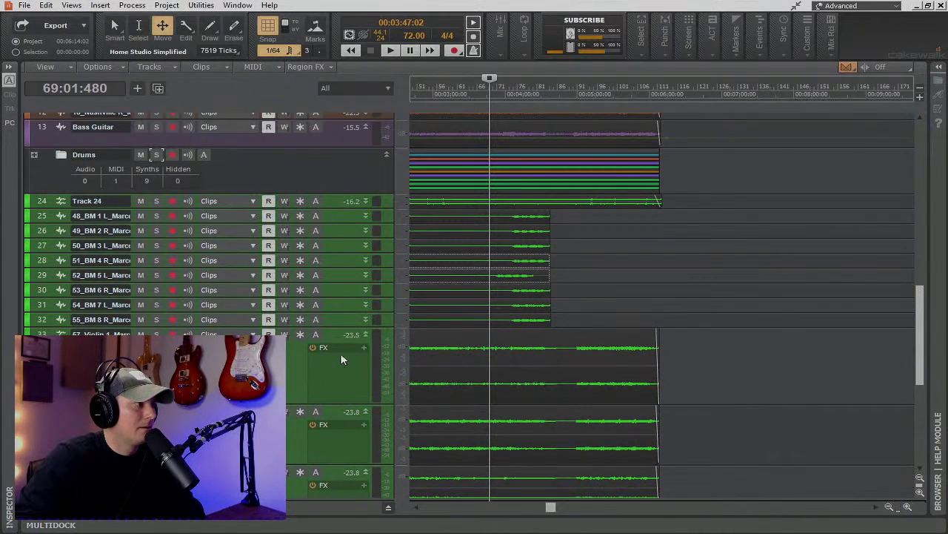
{"action": "scroll", "coordinate": [312, 424], "scroll_direction": "down", "scroll_amount": 3}
{"action": "scroll", "coordinate": [318, 388], "scroll_direction": "down", "scroll_amount": 1}
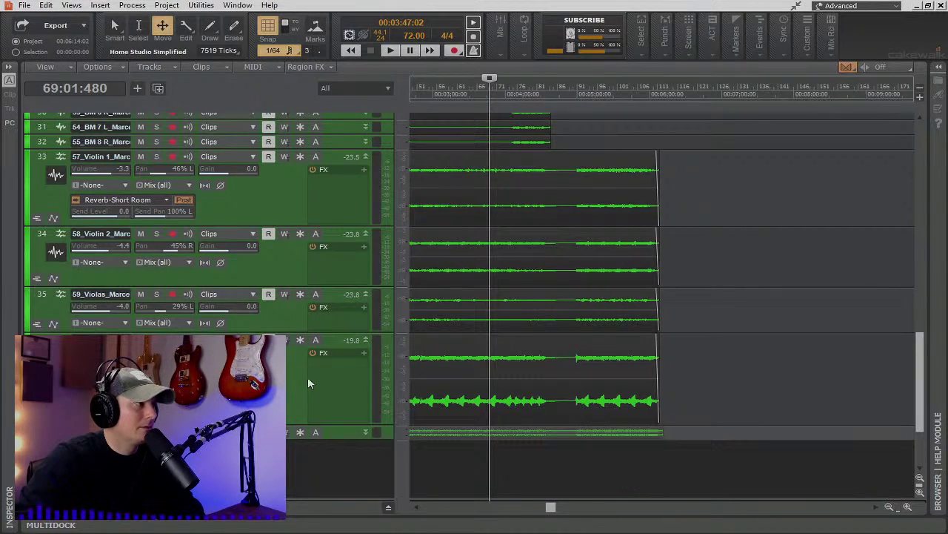
{"action": "left_click_drag", "start_coordinate": [333, 226], "coordinate": [323, 341]}
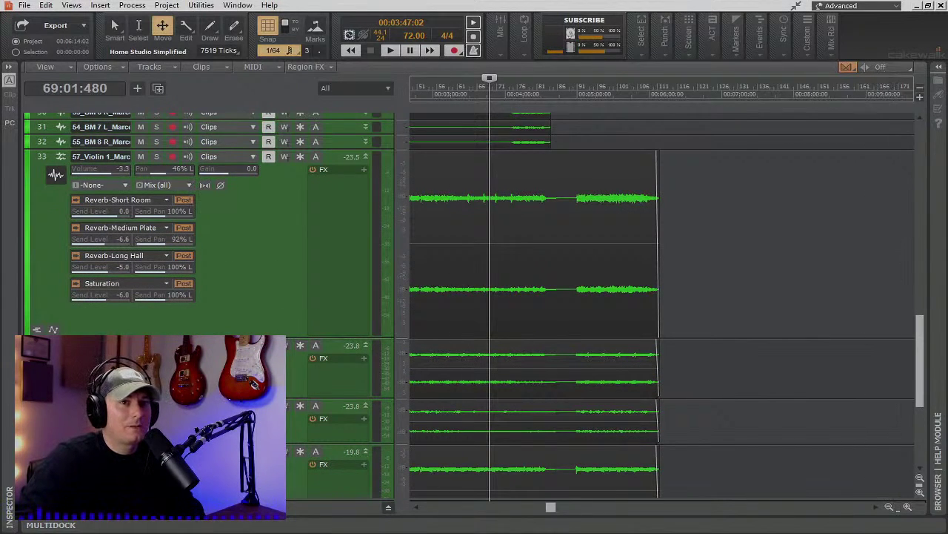
Open the Console view and maximize its window.
{"action": "left_click", "coordinate": [97, 6]}
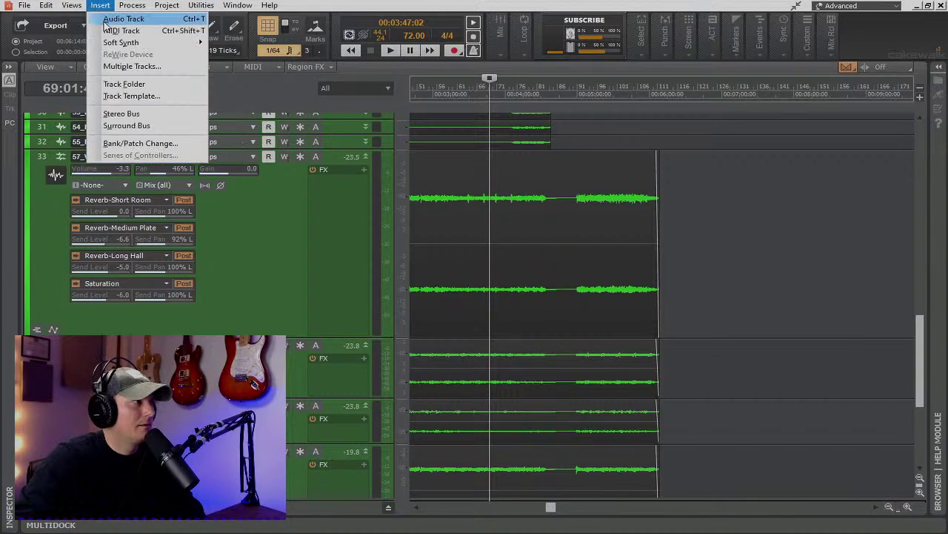
{"action": "key", "text": "Escape"}
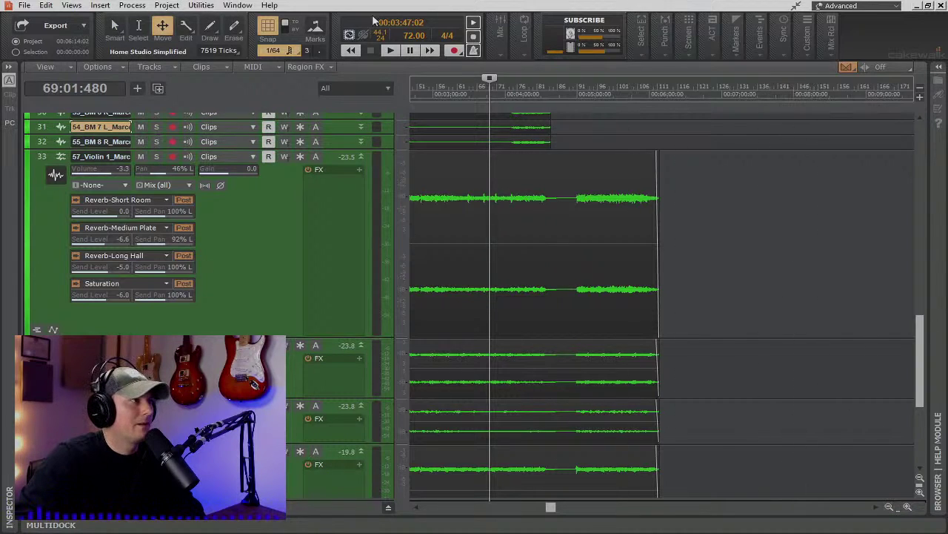
{"action": "left_click", "coordinate": [72, 5]}
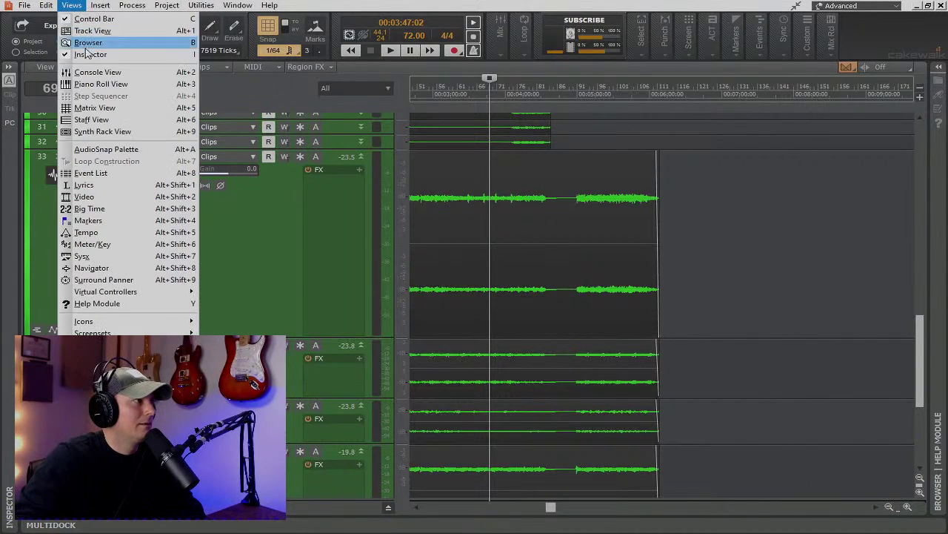
{"action": "left_click", "coordinate": [89, 72]}
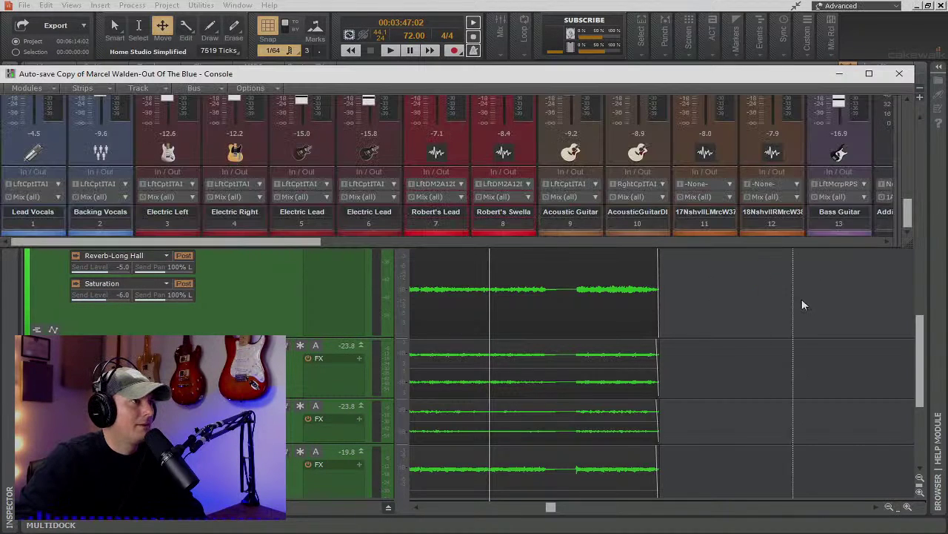
{"action": "left_click", "coordinate": [869, 74]}
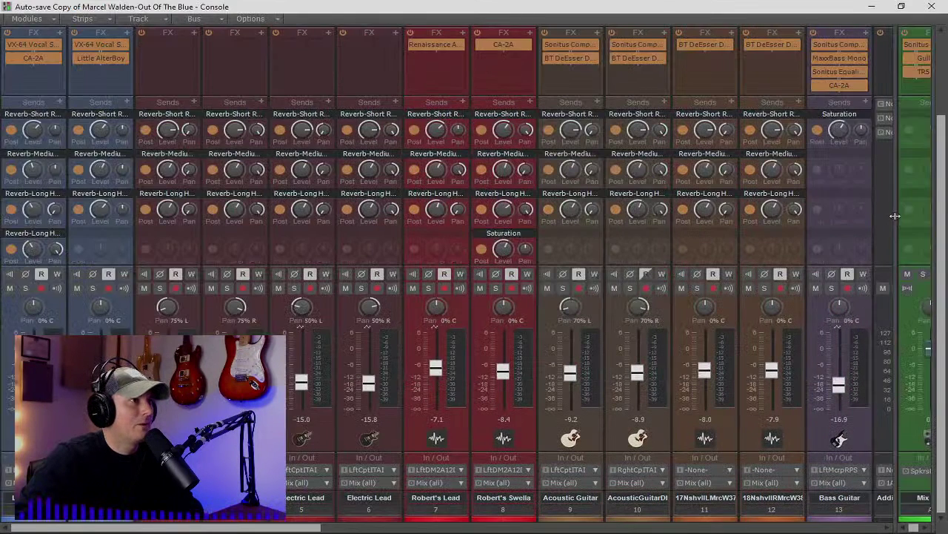
Delete the Surround bus at the end of the bus strips and insert a new stereo bus in its place.
{"action": "scroll", "coordinate": [894, 206], "scroll_direction": "right", "scroll_amount": 10}
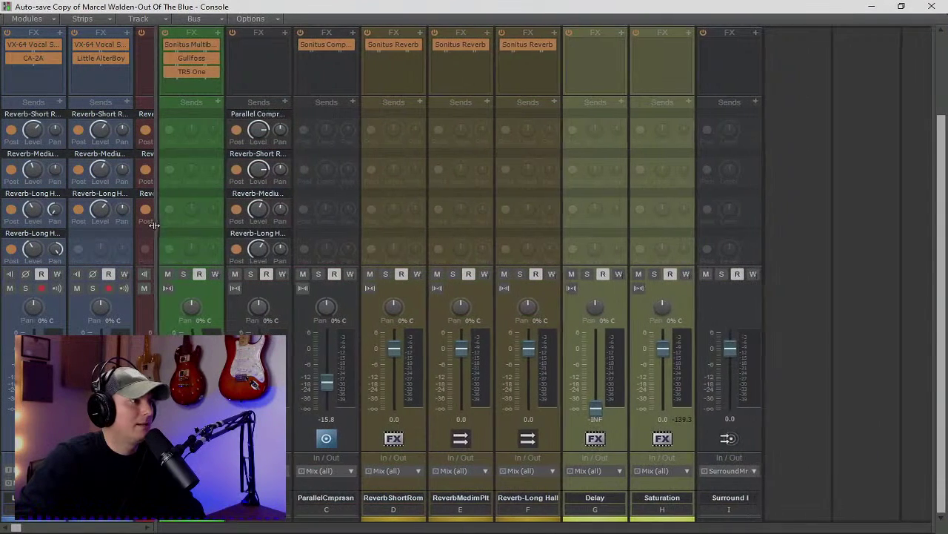
{"action": "left_click", "coordinate": [752, 471]}
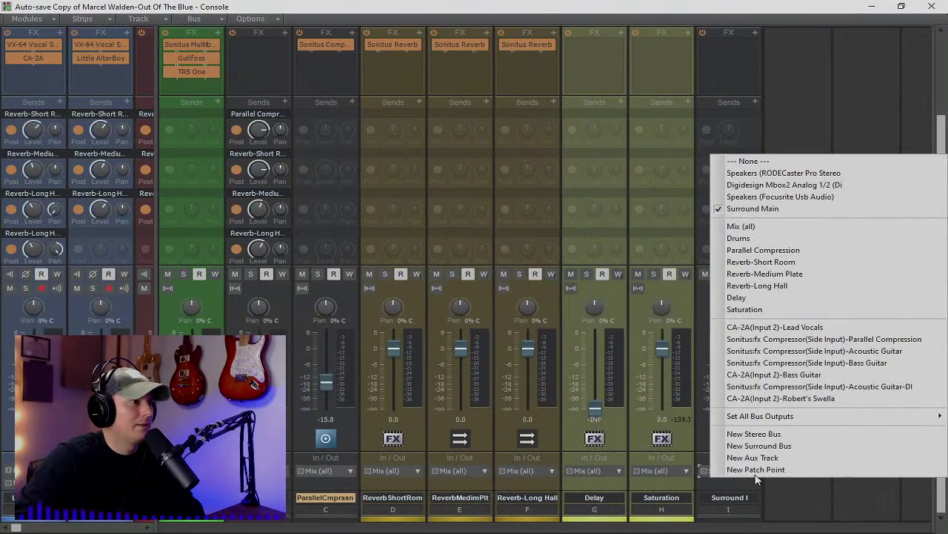
{"action": "left_click", "coordinate": [751, 496]}
{"action": "right_click", "coordinate": [751, 494]}
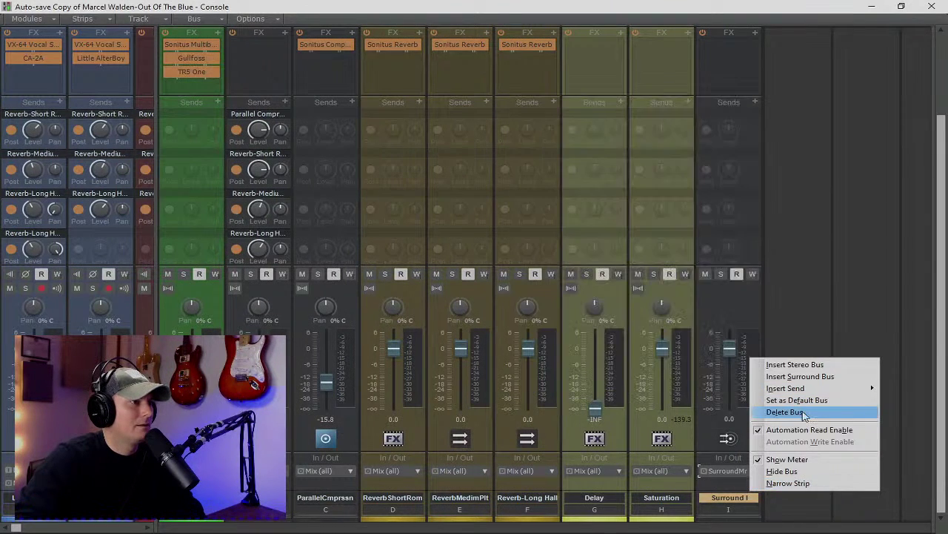
{"action": "left_click", "coordinate": [804, 413]}
{"action": "right_click", "coordinate": [804, 416]}
{"action": "left_click", "coordinate": [832, 418]}
Rename the new stereo bus as Strings.
{"action": "double_click", "coordinate": [743, 498]}
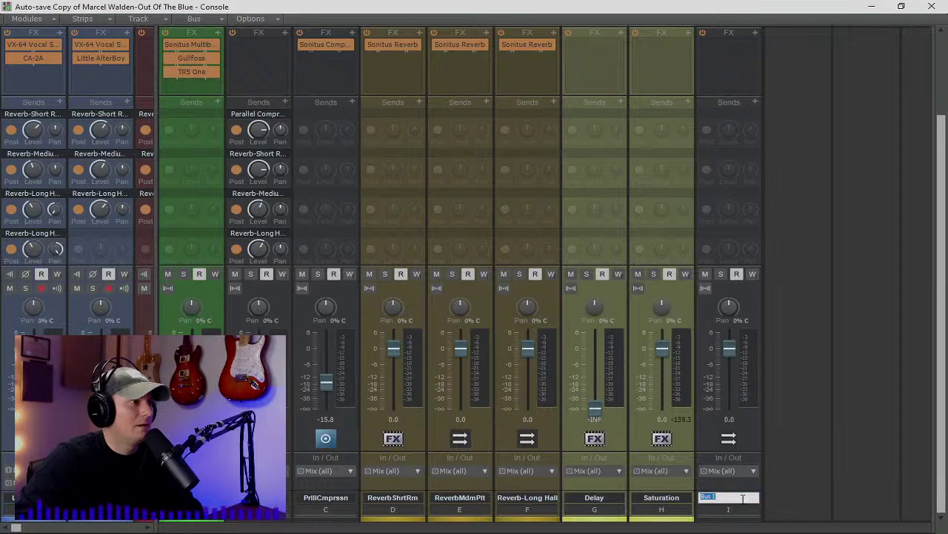
{"action": "type", "text": "Strings"}
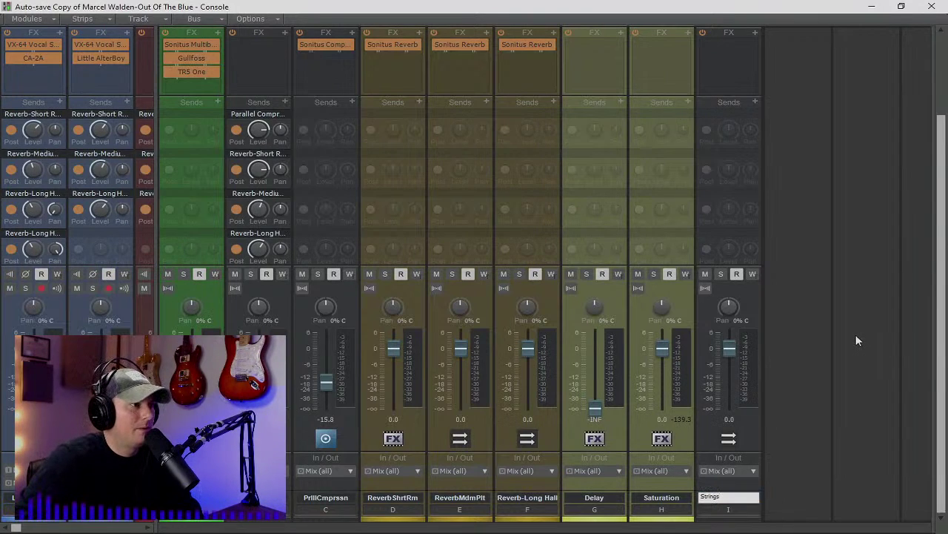
{"action": "key", "text": "Return"}
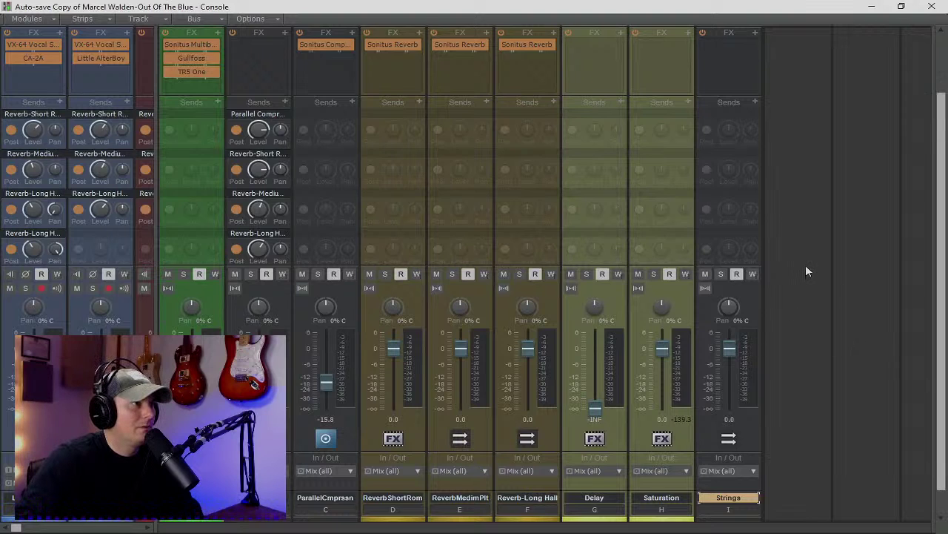
Select the four string tracks 33 to 36 in the Console and route all their outputs to the Strings bus.
{"action": "scroll", "coordinate": [805, 268], "scroll_direction": "up", "scroll_amount": 3}
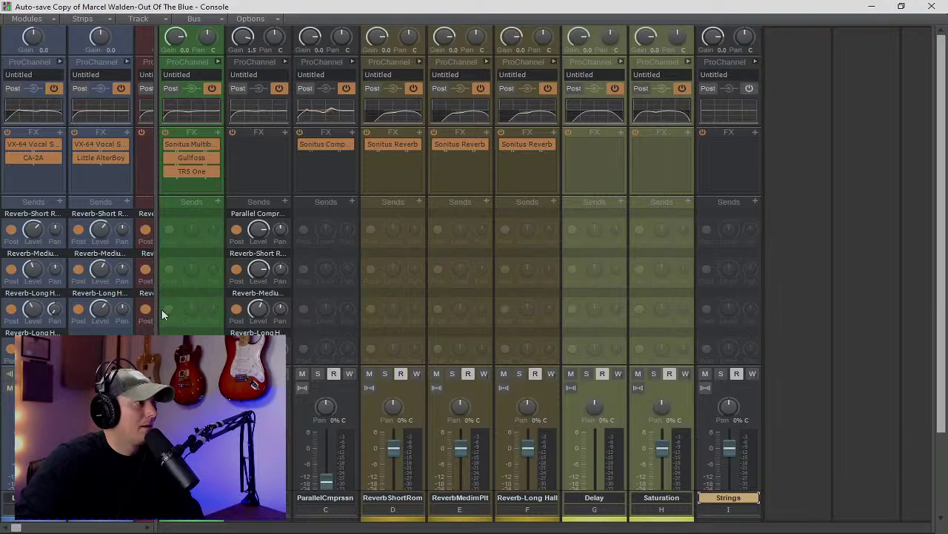
{"action": "scroll", "coordinate": [158, 306], "scroll_direction": "left", "scroll_amount": 5}
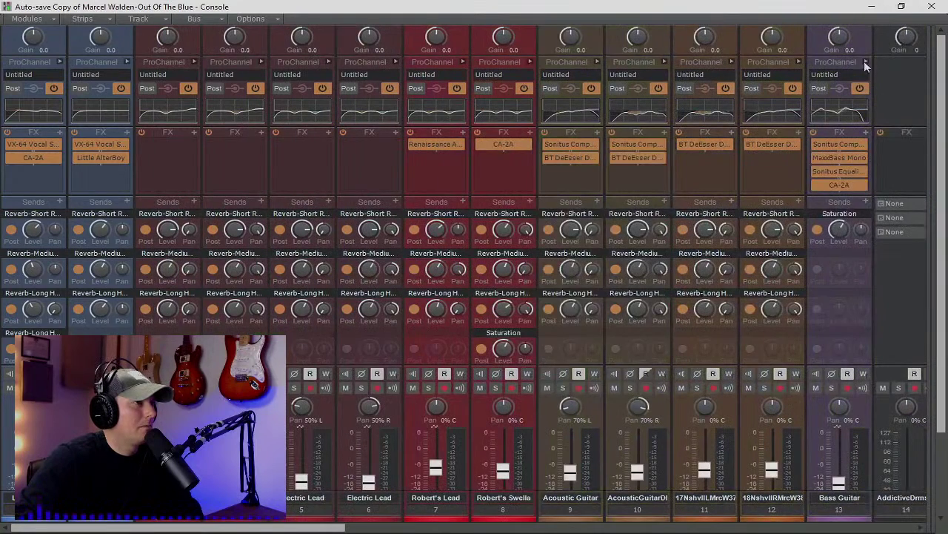
{"action": "left_click_drag", "start_coordinate": [284, 528], "coordinate": [858, 528]}
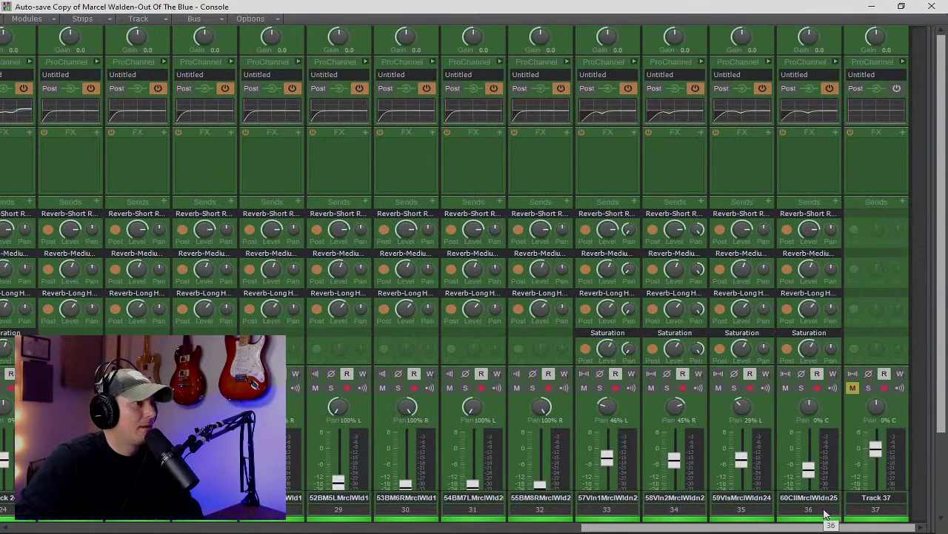
{"action": "left_click_drag", "start_coordinate": [808, 516], "coordinate": [606, 517]}
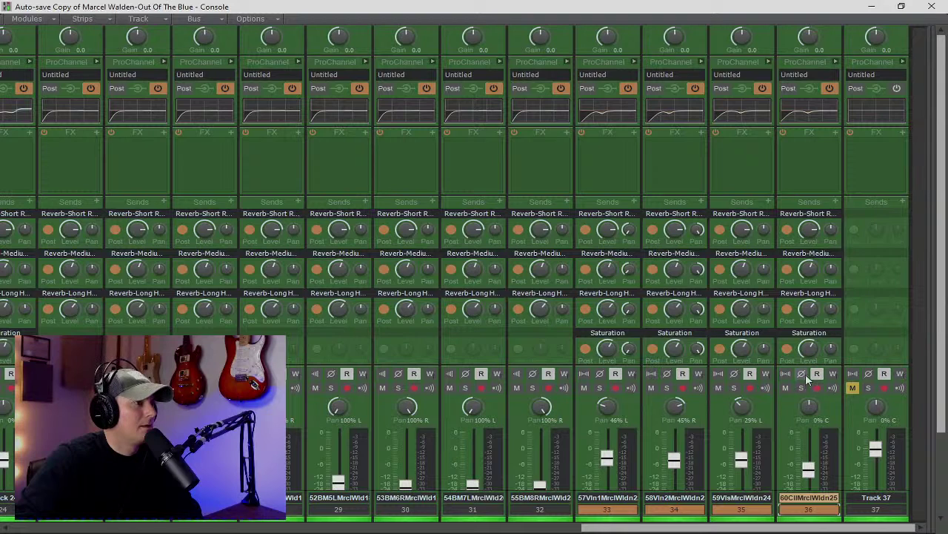
{"action": "scroll", "coordinate": [831, 372], "scroll_direction": "down", "scroll_amount": 3}
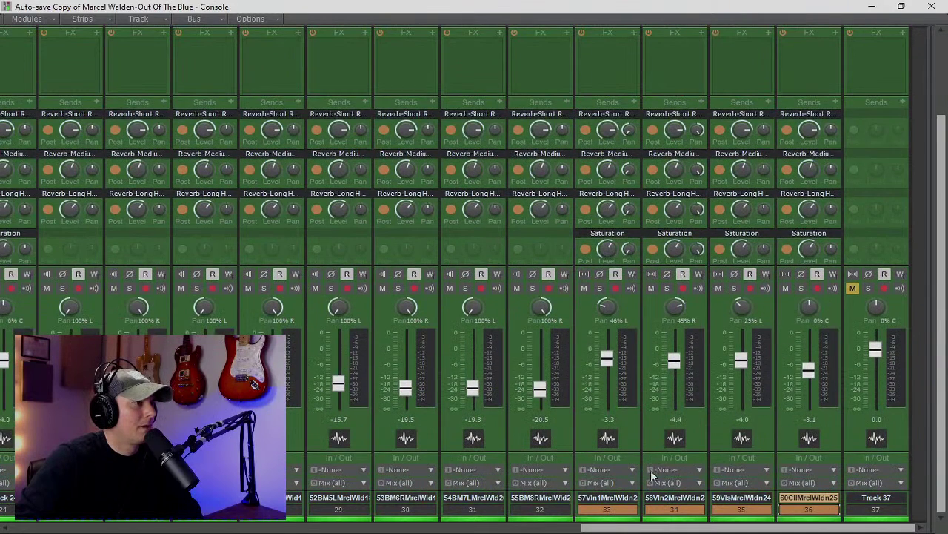
{"action": "left_click", "coordinate": [630, 482]}
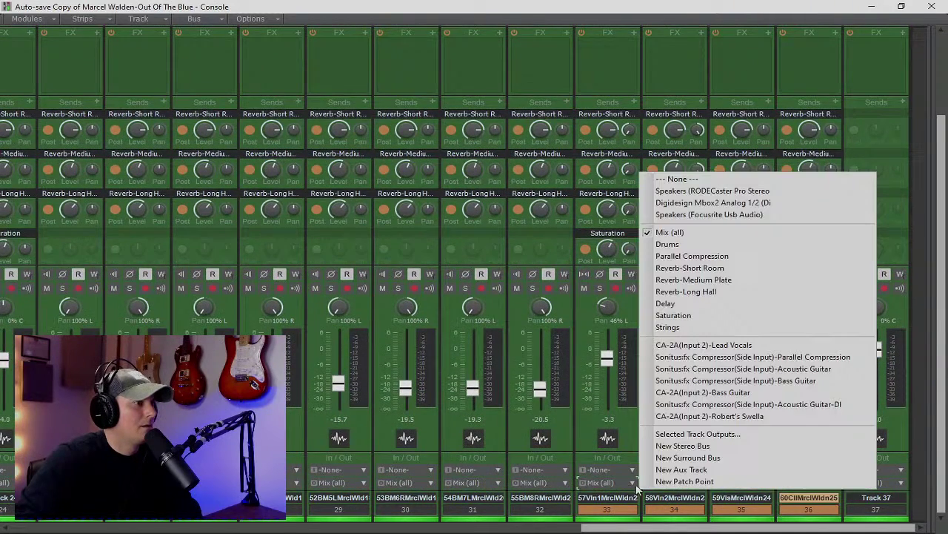
{"action": "left_click", "coordinate": [678, 336]}
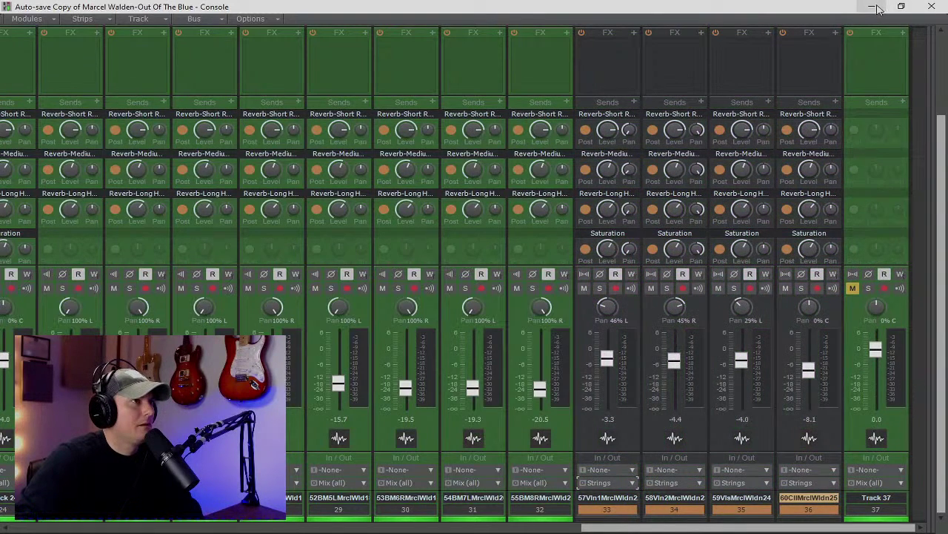
Minimize the Console and enlarge track 32 (BM 8) in the track list to show its controls and waveform.
{"action": "left_click", "coordinate": [871, 9]}
{"action": "scroll", "coordinate": [451, 259], "scroll_direction": "down", "scroll_amount": 3}
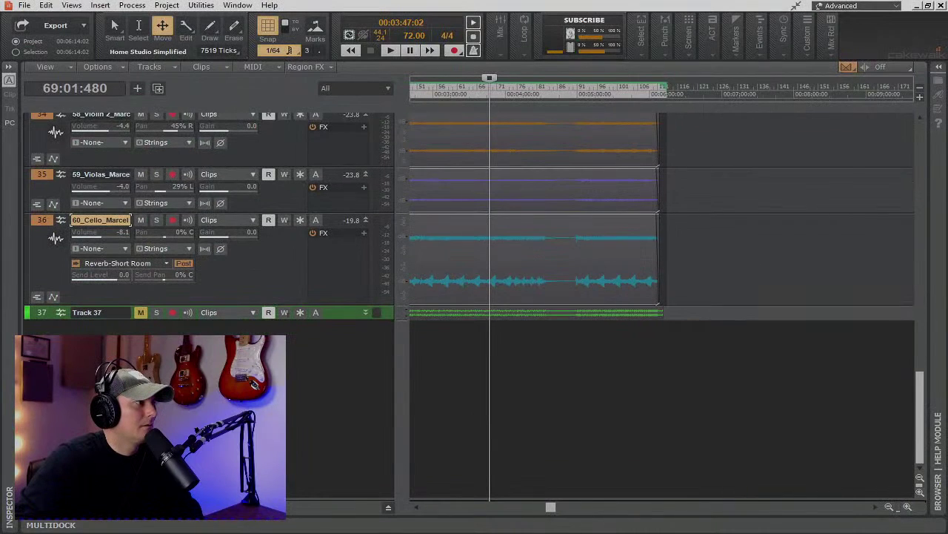
{"action": "scroll", "coordinate": [451, 258], "scroll_direction": "up", "scroll_amount": 2}
{"action": "scroll", "coordinate": [451, 259], "scroll_direction": "up", "scroll_amount": 6}
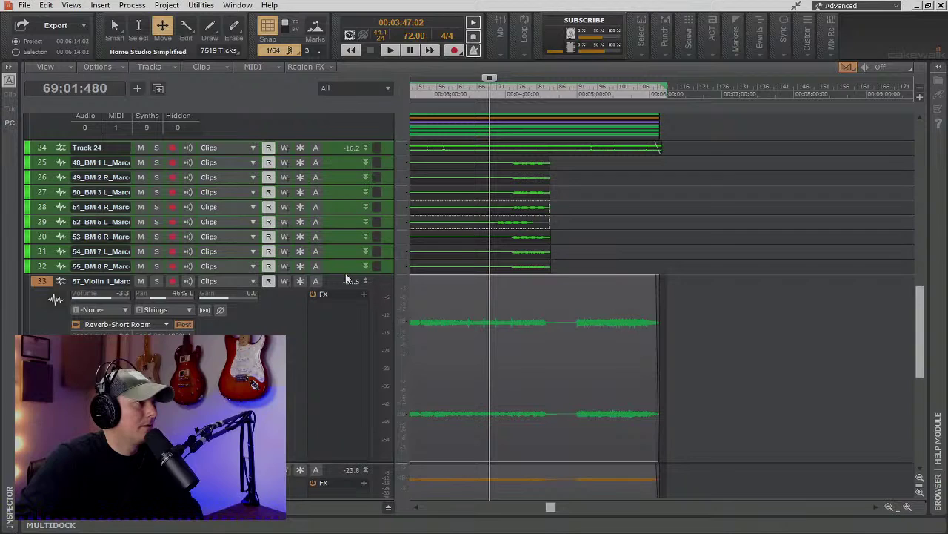
{"action": "left_click_drag", "start_coordinate": [331, 278], "coordinate": [337, 423]}
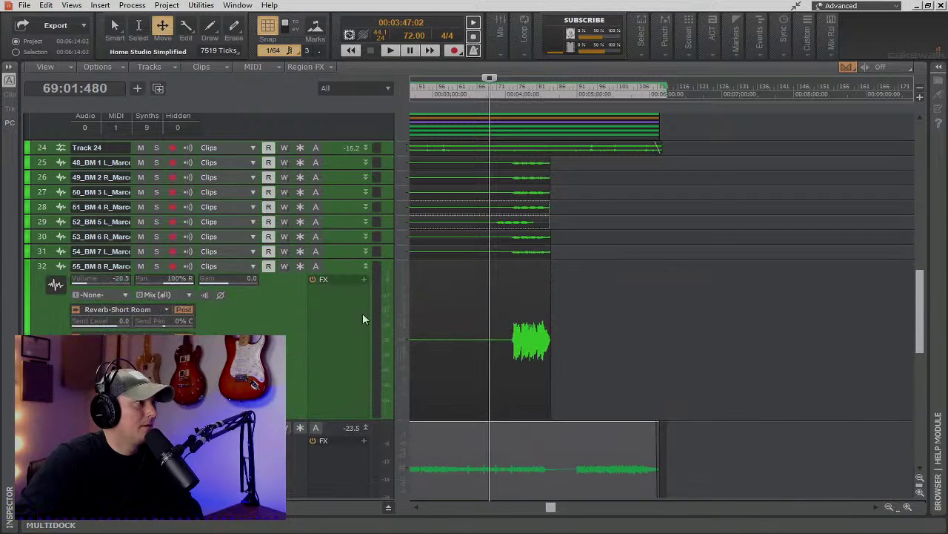
Audition Track 24 and the BM tracks in solo from measure 74, clear their solo and stop playback.
{"action": "scroll", "coordinate": [376, 326], "scroll_direction": "up", "scroll_amount": 4}
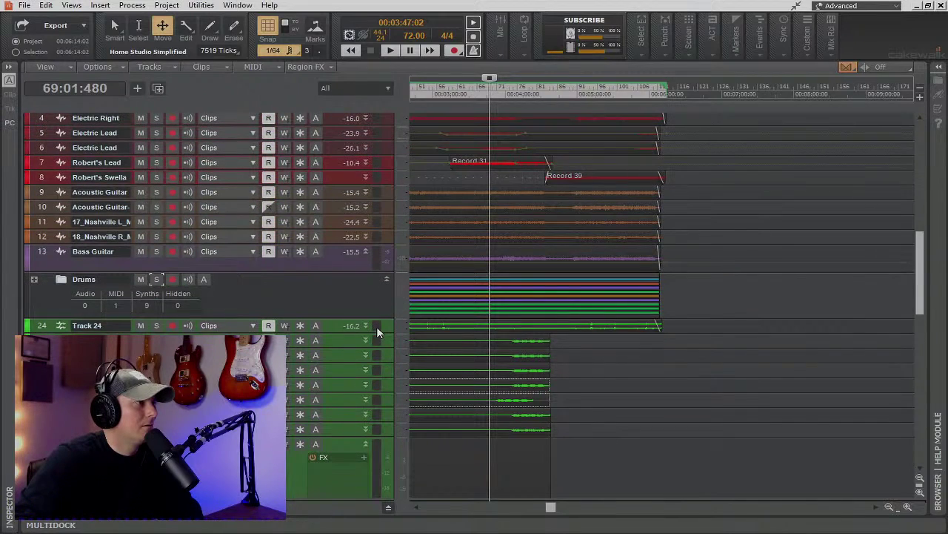
{"action": "scroll", "coordinate": [377, 327], "scroll_direction": "down", "scroll_amount": 1}
{"action": "left_click", "coordinate": [510, 134]}
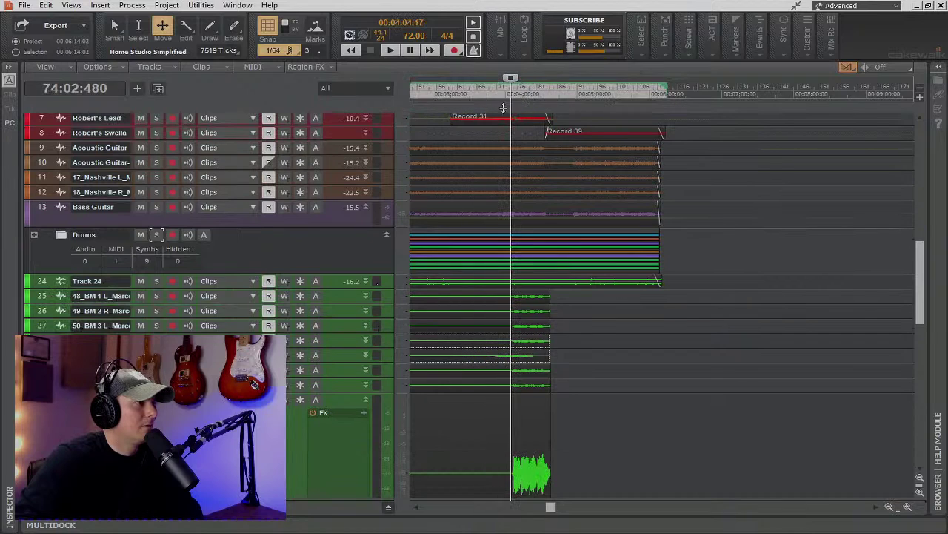
{"action": "left_click_drag", "start_coordinate": [159, 284], "coordinate": [157, 345]}
{"action": "key", "text": "space"}
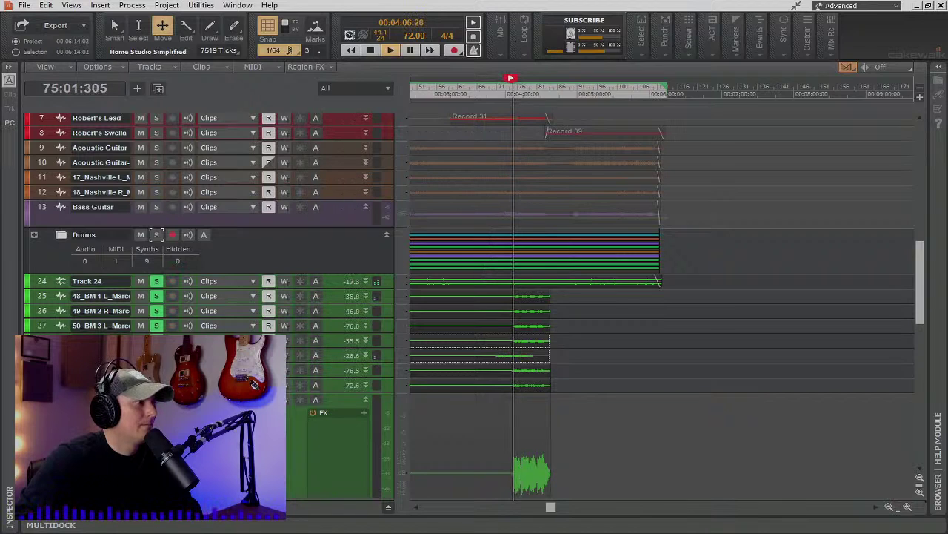
{"action": "left_click_drag", "start_coordinate": [157, 344], "coordinate": [158, 284]}
{"action": "key", "text": "space"}
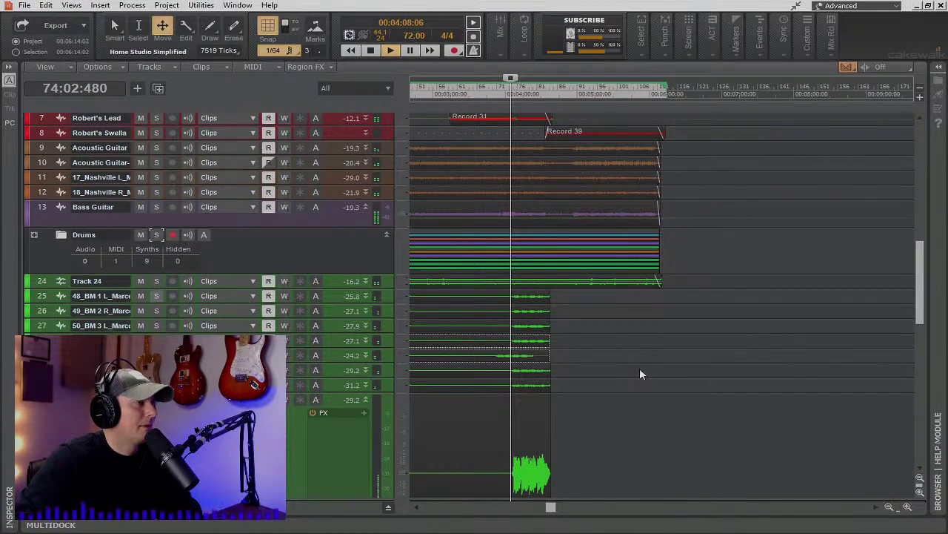
Show the bus pane below the tracks and enlarge the Strings bus to reveal its output volume automation lane.
{"action": "scroll", "coordinate": [641, 374], "scroll_direction": "down", "scroll_amount": 10}
{"action": "scroll", "coordinate": [635, 407], "scroll_direction": "down", "scroll_amount": 5}
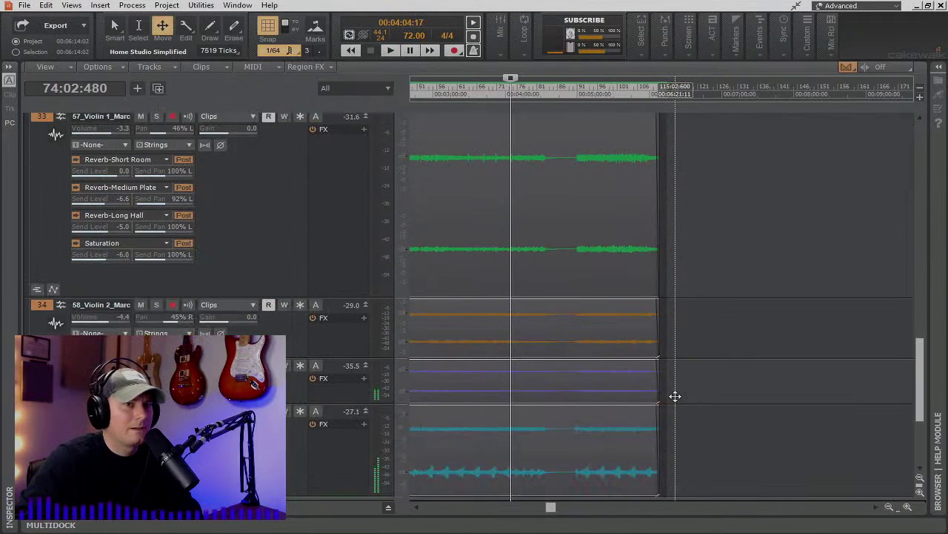
{"action": "scroll", "coordinate": [675, 396], "scroll_direction": "down", "scroll_amount": 3}
{"action": "scroll", "coordinate": [675, 396], "scroll_direction": "down", "scroll_amount": 3}
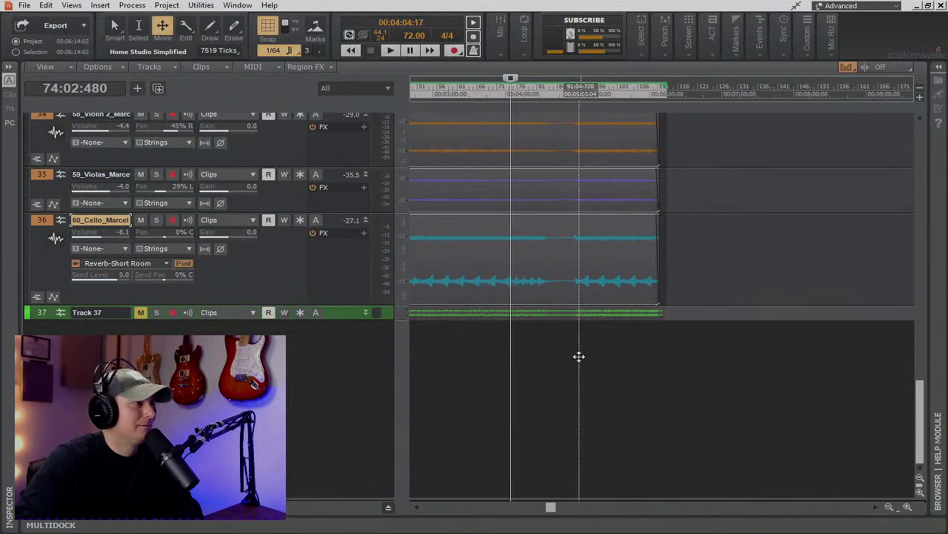
{"action": "scroll", "coordinate": [578, 355], "scroll_direction": "up", "scroll_amount": 3}
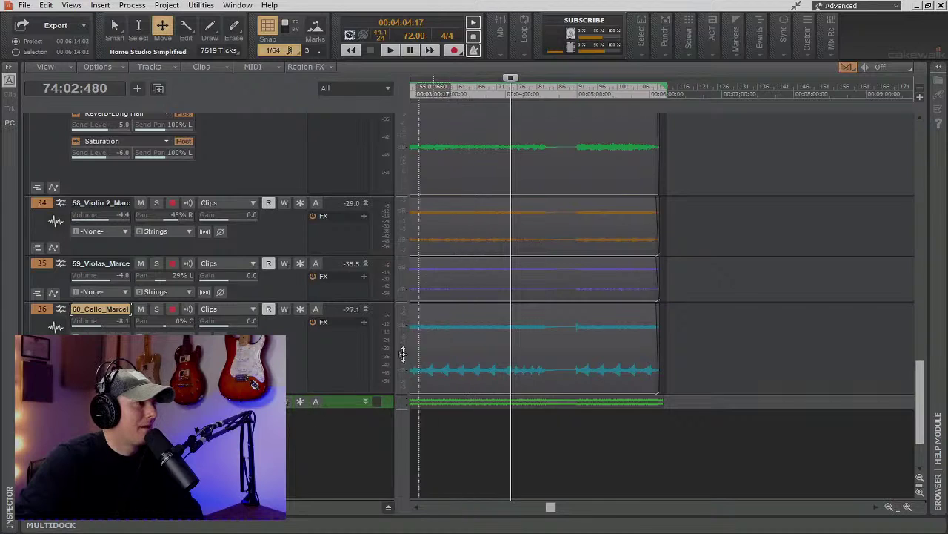
{"action": "left_click", "coordinate": [389, 508]}
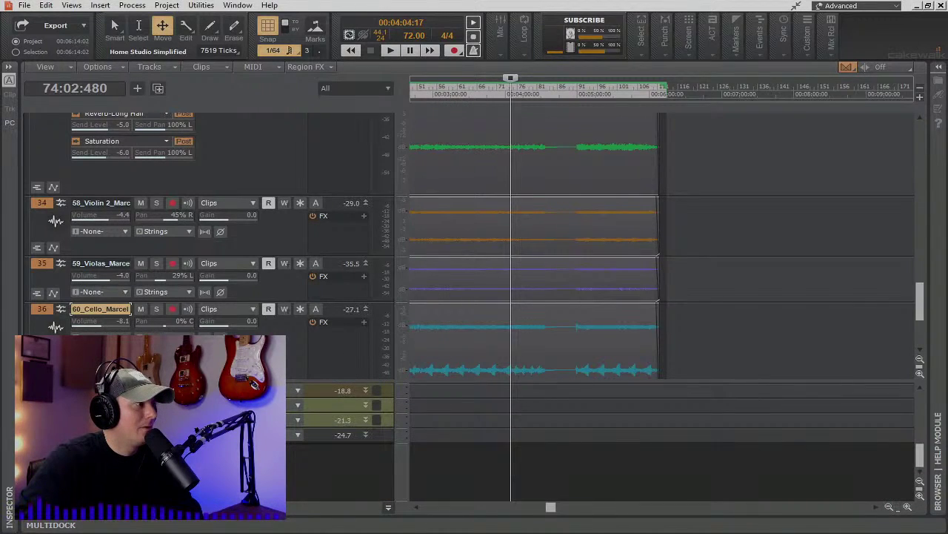
{"action": "left_click_drag", "start_coordinate": [315, 441], "coordinate": [324, 501]}
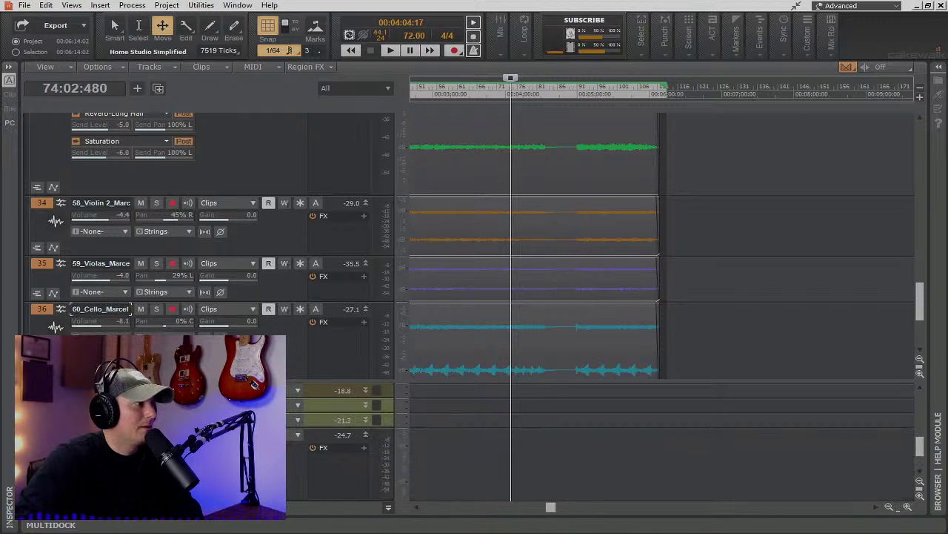
{"action": "scroll", "coordinate": [499, 461], "scroll_direction": "down", "scroll_amount": 1}
{"action": "scroll", "coordinate": [500, 462], "scroll_direction": "up", "scroll_amount": 1}
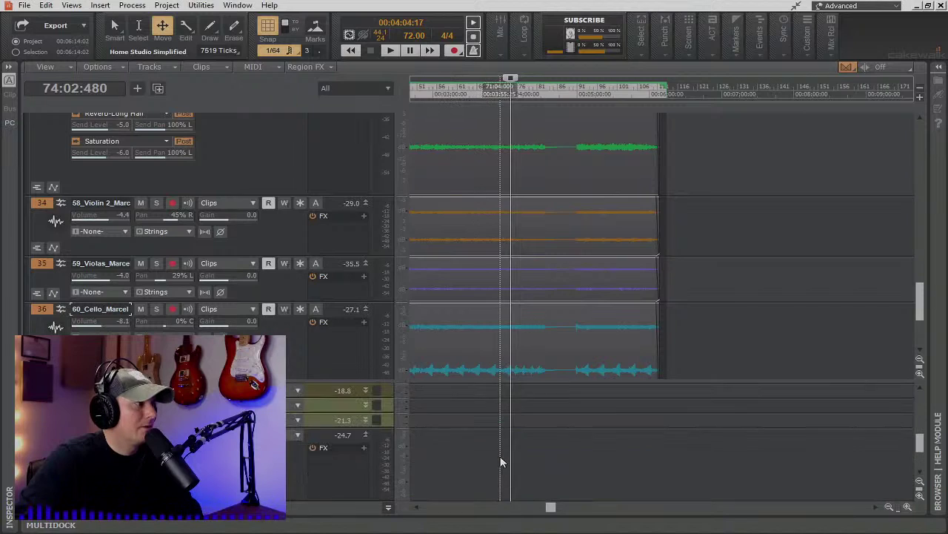
{"action": "scroll", "coordinate": [388, 461], "scroll_direction": "down", "scroll_amount": 1}
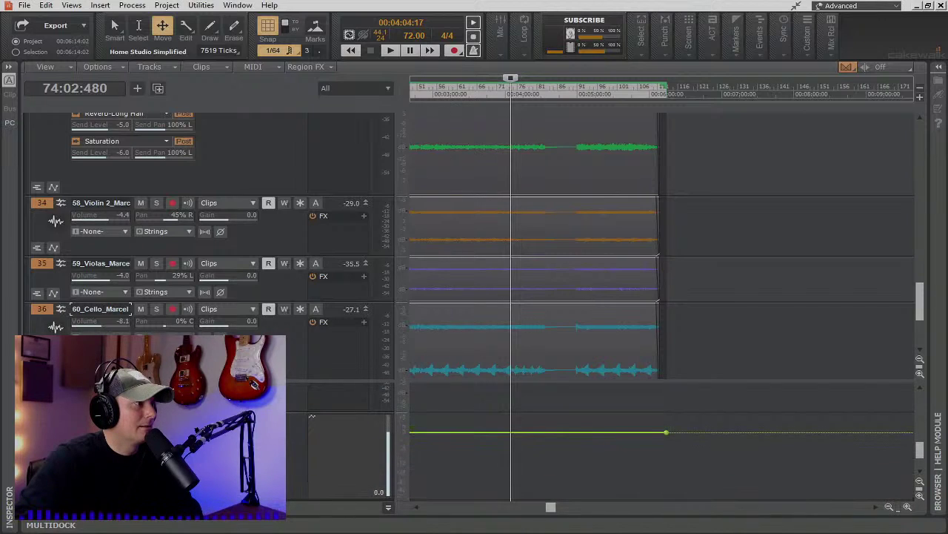
Start playback, move it back to measure 52 and switch to the Smart tool for editing the bus volume envelope.
{"action": "left_click_drag", "start_coordinate": [510, 86], "coordinate": [489, 98]}
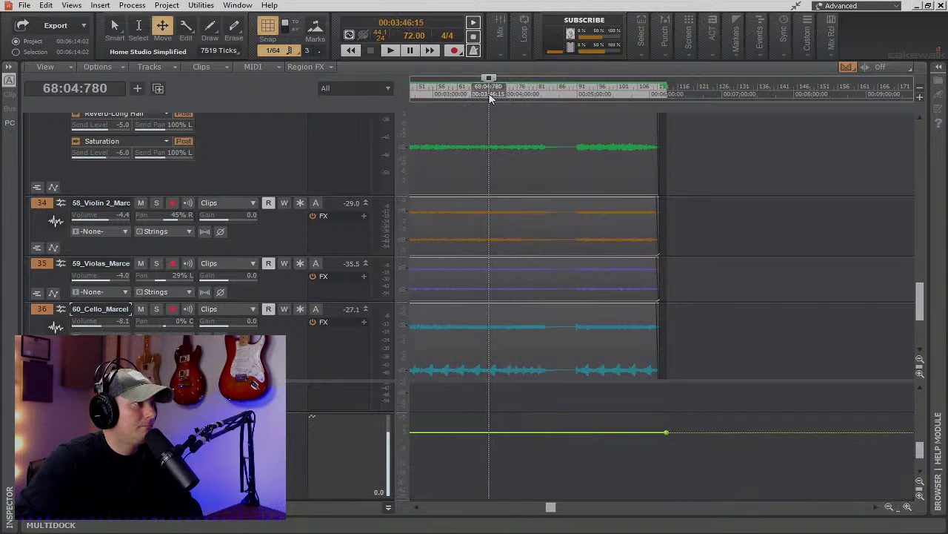
{"action": "key", "text": "space"}
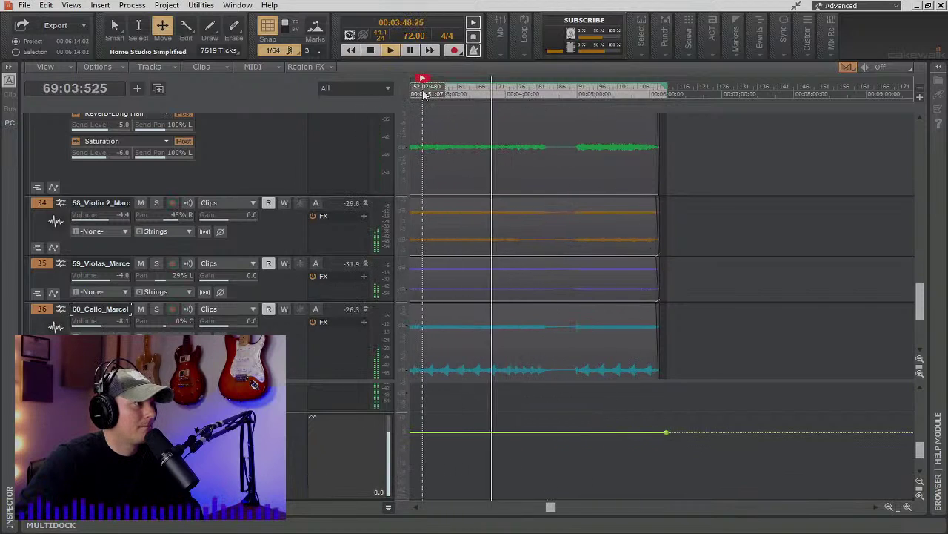
{"action": "left_click", "coordinate": [425, 91]}
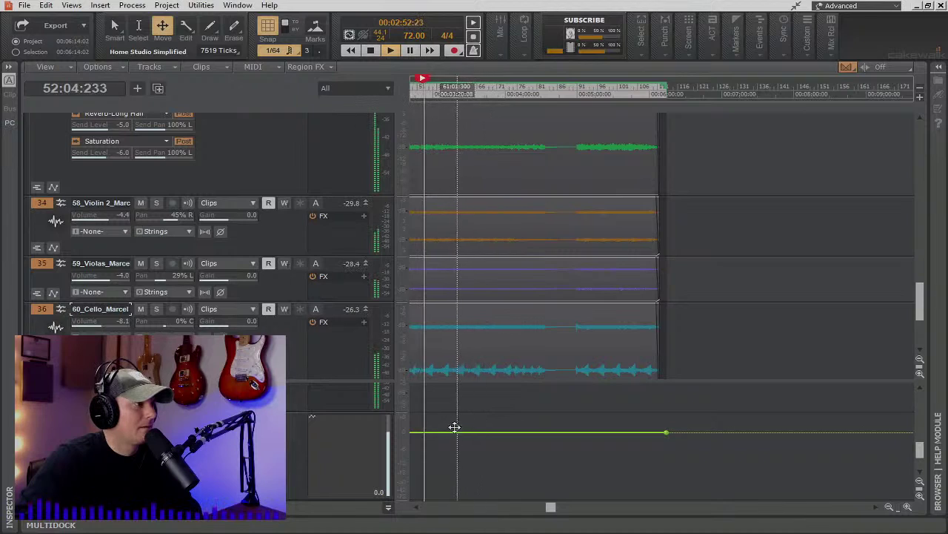
{"action": "key", "text": "t"}
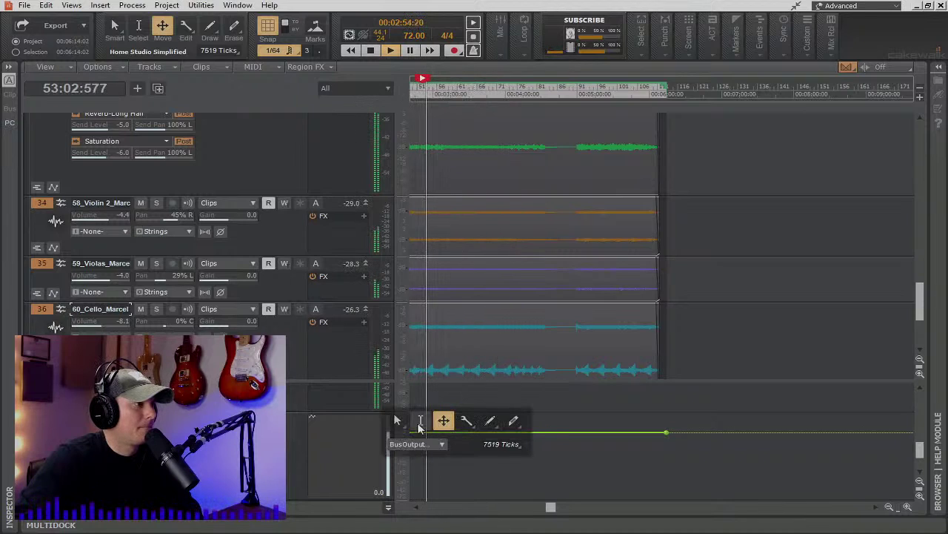
{"action": "left_click", "coordinate": [398, 421]}
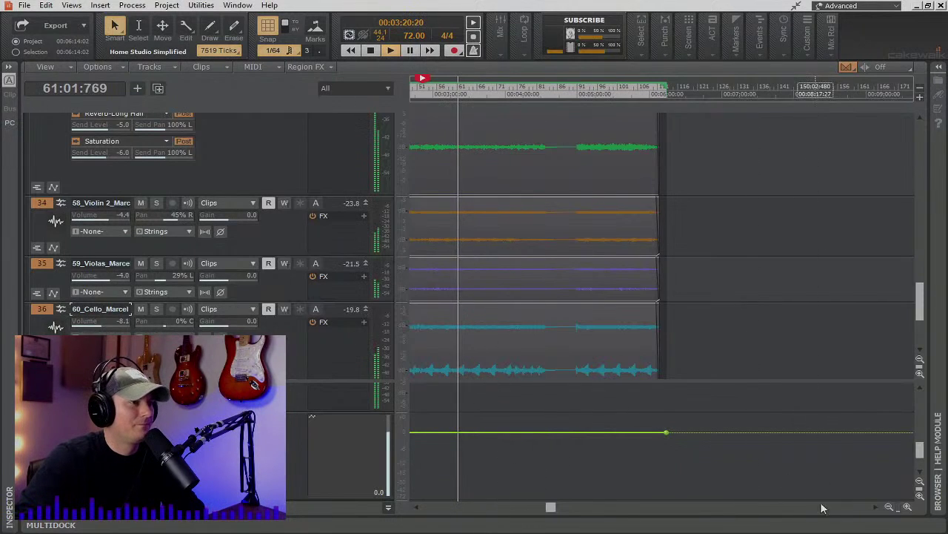
Add nodes near measures 68 and 69 on the Strings bus volume envelope, raising the second to about 2 dB.
{"action": "left_click", "coordinate": [907, 508]}
{"action": "left_click", "coordinate": [907, 508]}
{"action": "left_click", "coordinate": [907, 508]}
{"action": "left_click", "coordinate": [907, 507]}
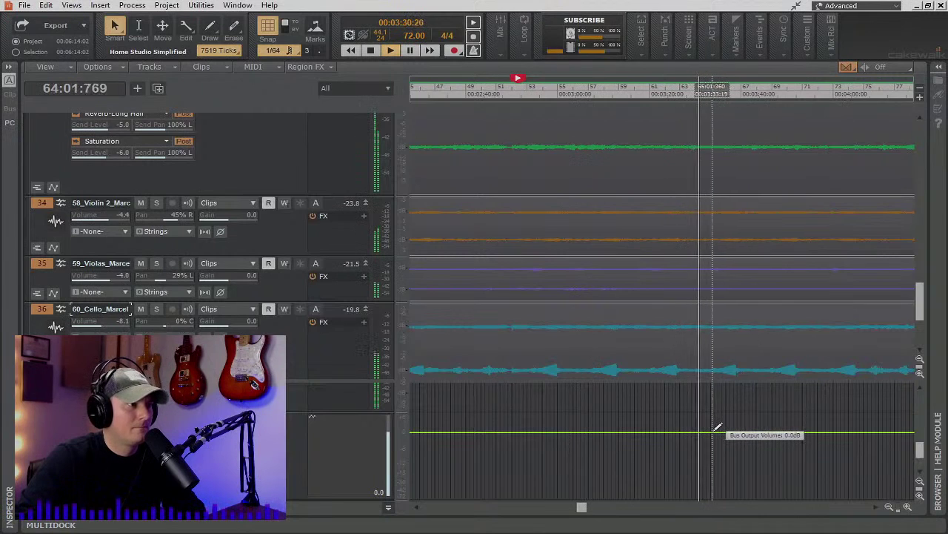
{"action": "left_click", "coordinate": [759, 431]}
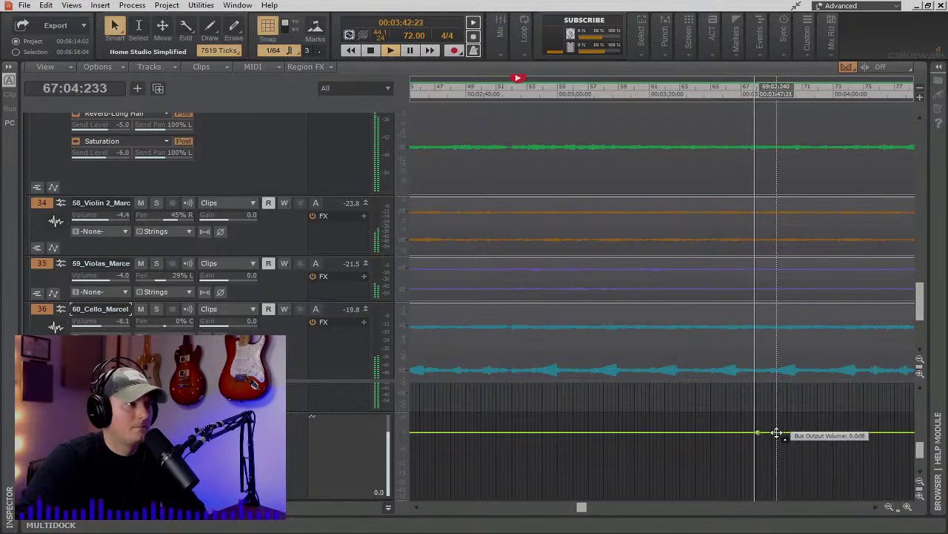
{"action": "left_click_drag", "start_coordinate": [776, 432], "coordinate": [775, 428]}
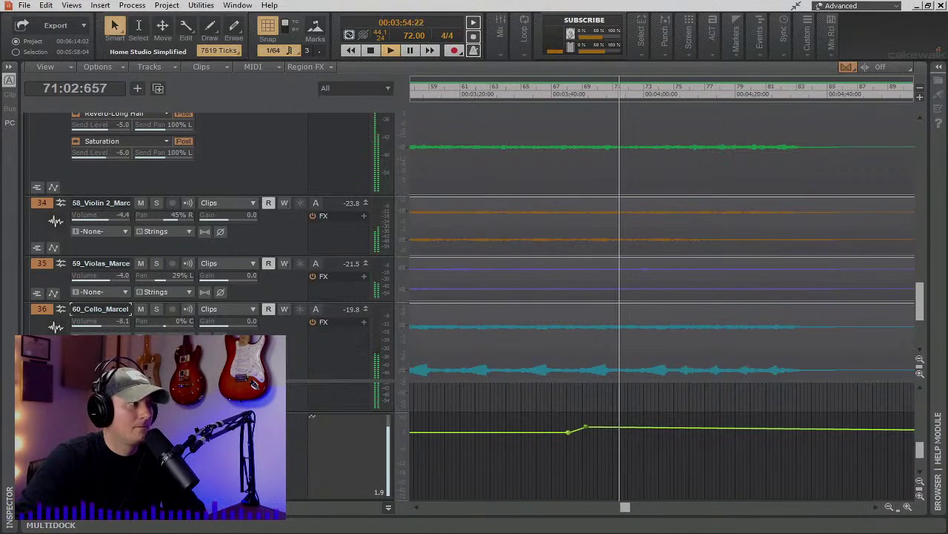
Stop playback and restart it from measure 68 to audition the volume rise on the Strings bus.
{"action": "left_click", "coordinate": [320, 458]}
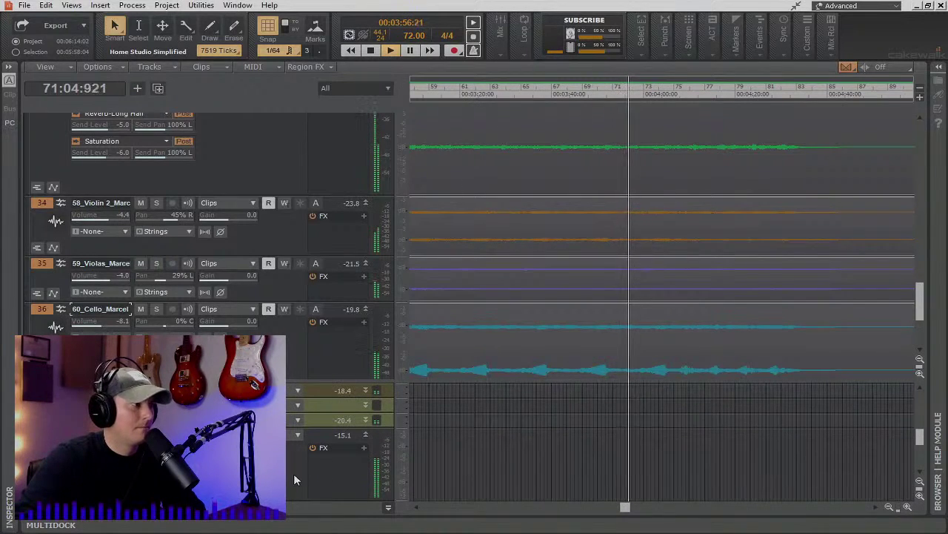
{"action": "left_click", "coordinate": [312, 461]}
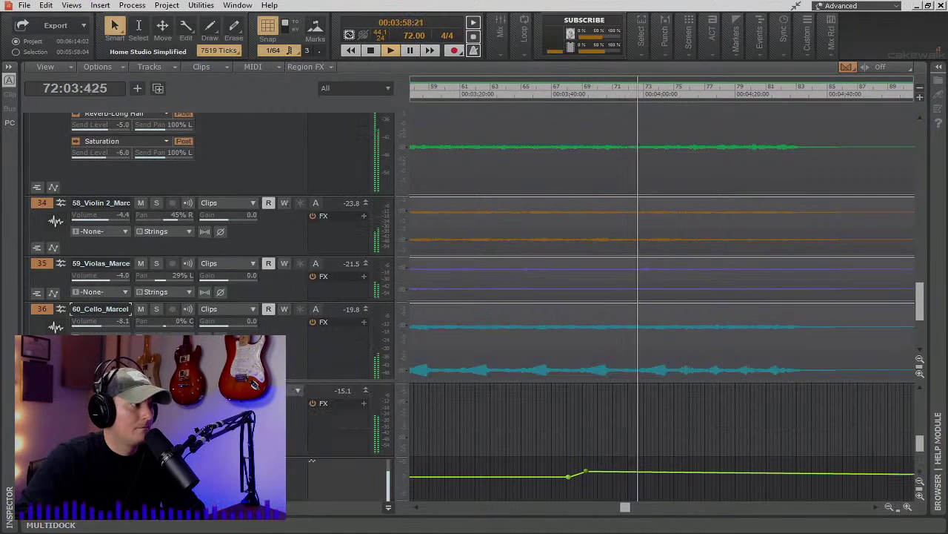
{"action": "left_click_drag", "start_coordinate": [583, 470], "coordinate": [587, 470]}
{"action": "key", "text": "space"}
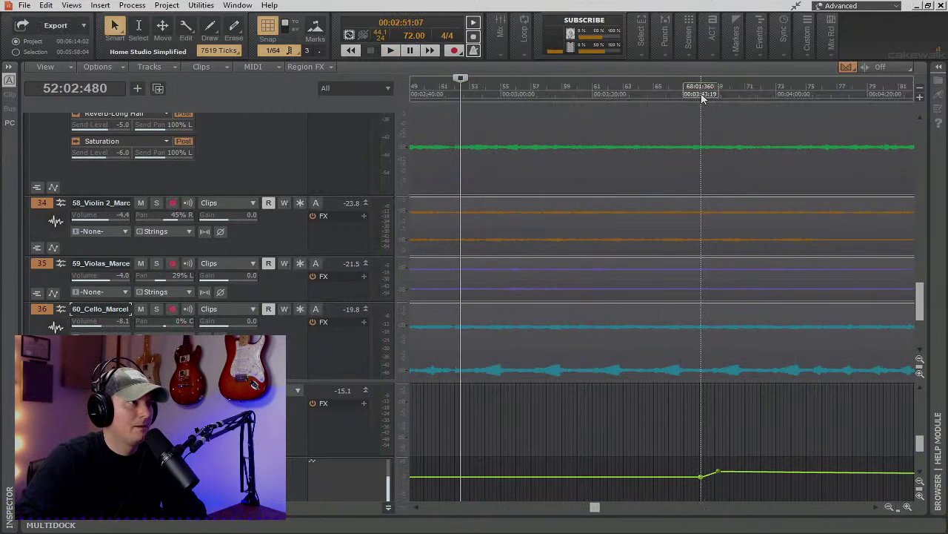
{"action": "left_click", "coordinate": [702, 88]}
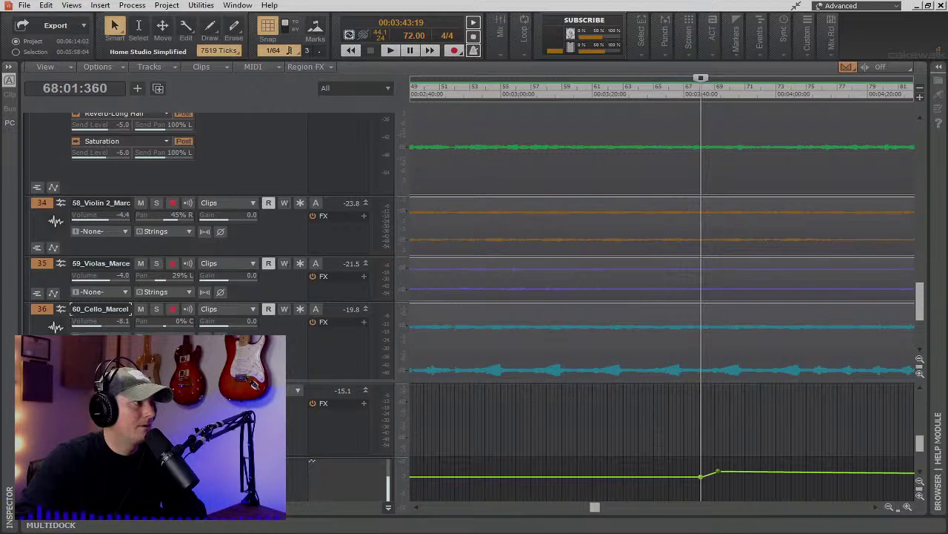
{"action": "key", "text": "space"}
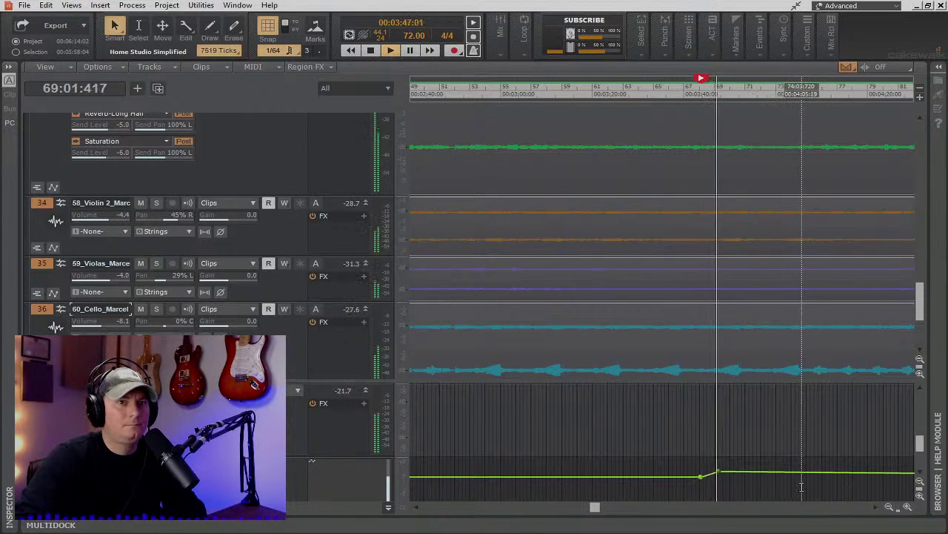
Raise the Strings bus volume envelope node near measure 69 slightly higher during playback.
{"action": "mouse_move", "coordinate": [719, 471]}
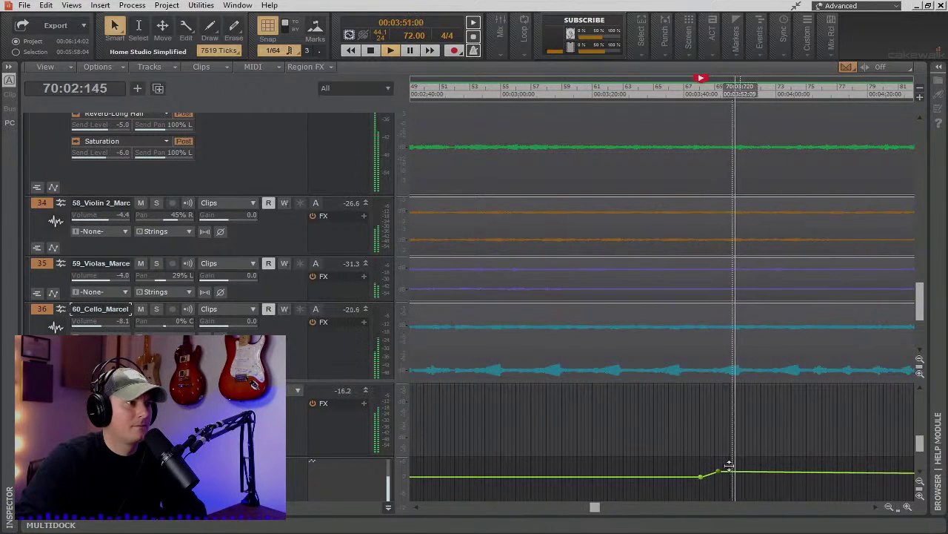
{"action": "left_click_drag", "start_coordinate": [719, 471], "coordinate": [717, 468]}
{"action": "left_click", "coordinate": [889, 507]}
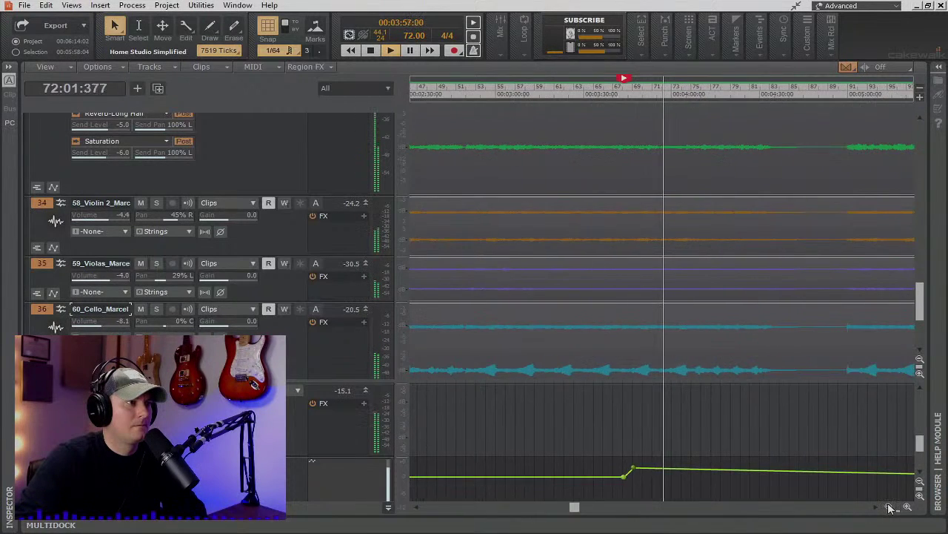
Play the song from 54:04:660, ahead of the volume rise in the bus envelope.
{"action": "left_click", "coordinate": [890, 507]}
{"action": "left_click", "coordinate": [889, 507]}
{"action": "left_click", "coordinate": [889, 507]}
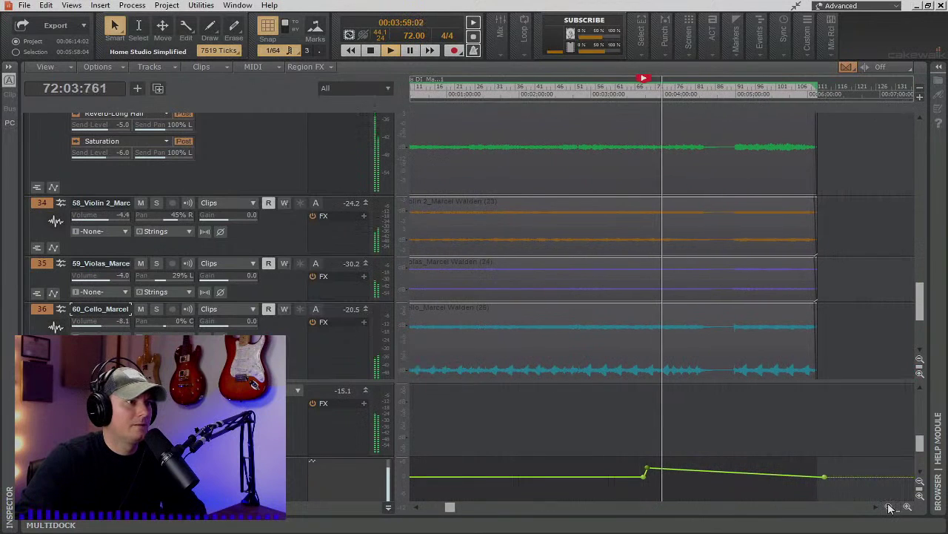
{"action": "left_click", "coordinate": [621, 99]}
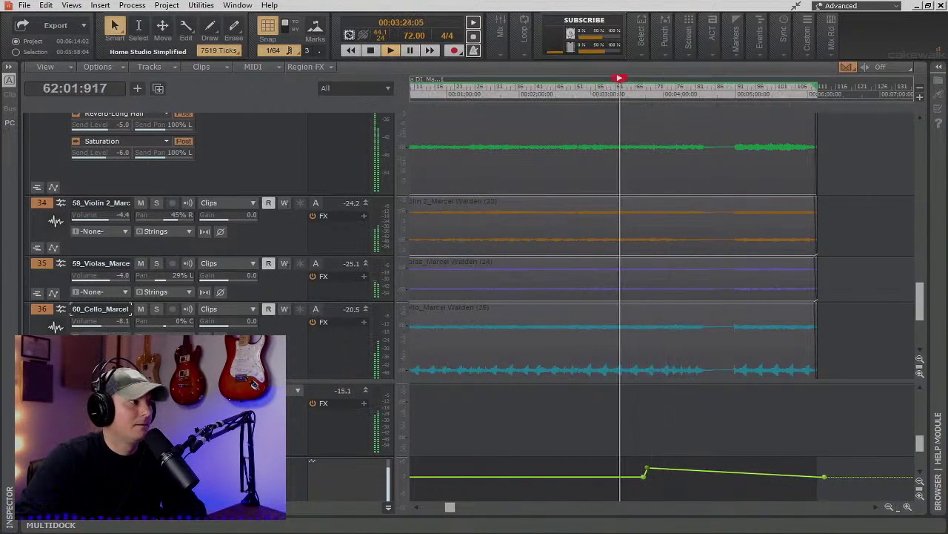
{"action": "key", "text": "space"}
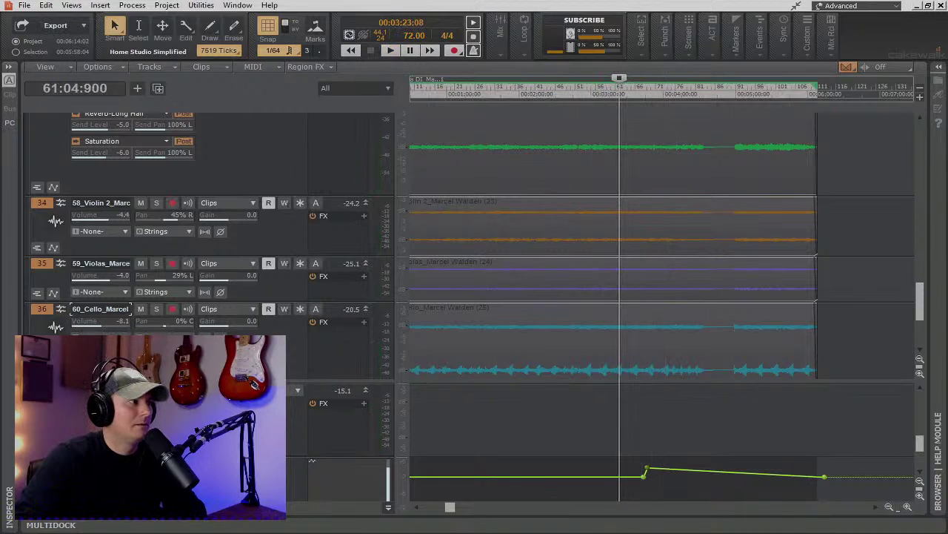
{"action": "left_click", "coordinate": [592, 101]}
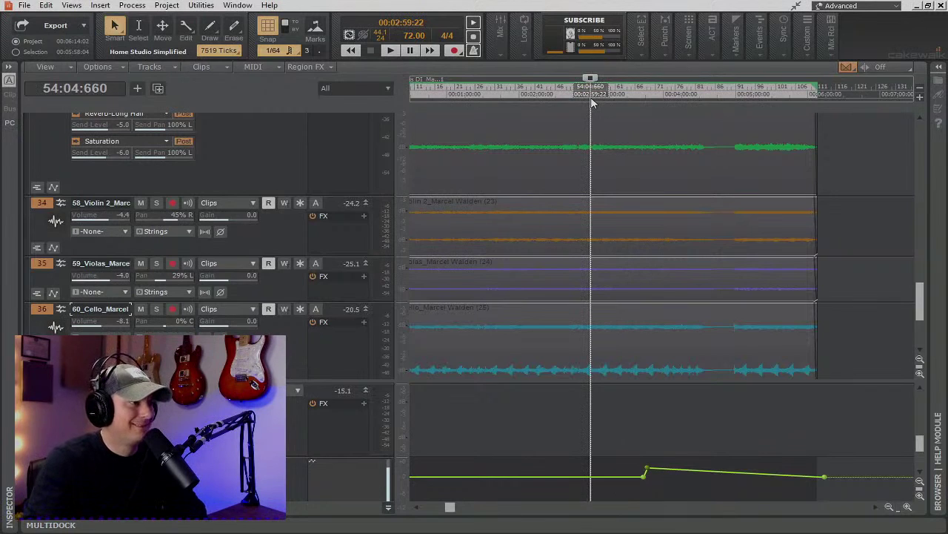
{"action": "key", "text": "space"}
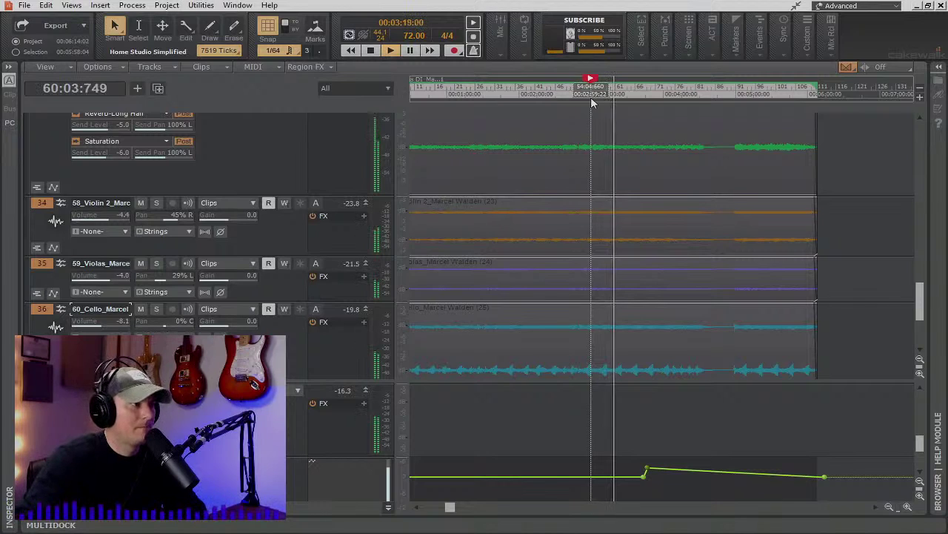
Insert the Sie-Q equalizer into the Strings bus effects rack and close its plug-in window.
{"action": "left_click_drag", "start_coordinate": [421, 457], "coordinate": [420, 412]}
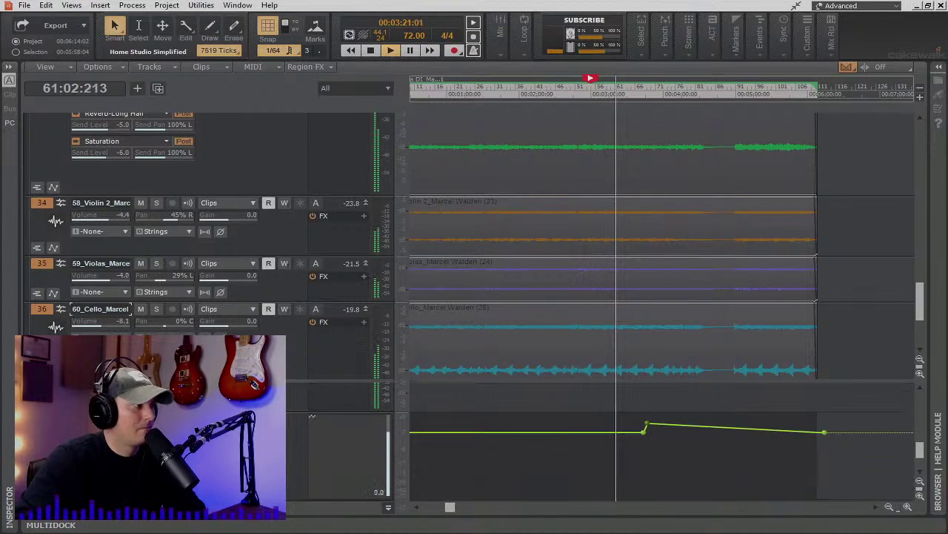
{"action": "right_click", "coordinate": [326, 444]}
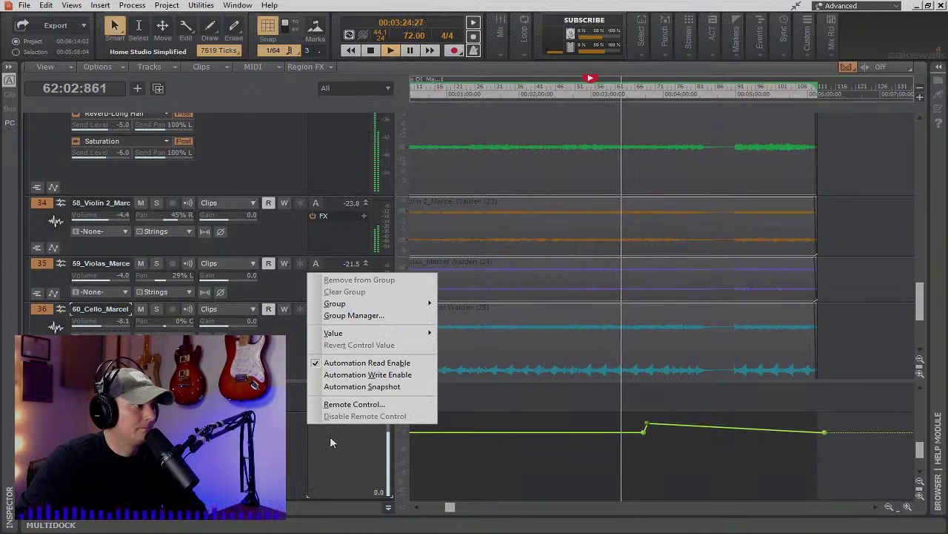
{"action": "left_click", "coordinate": [308, 495]}
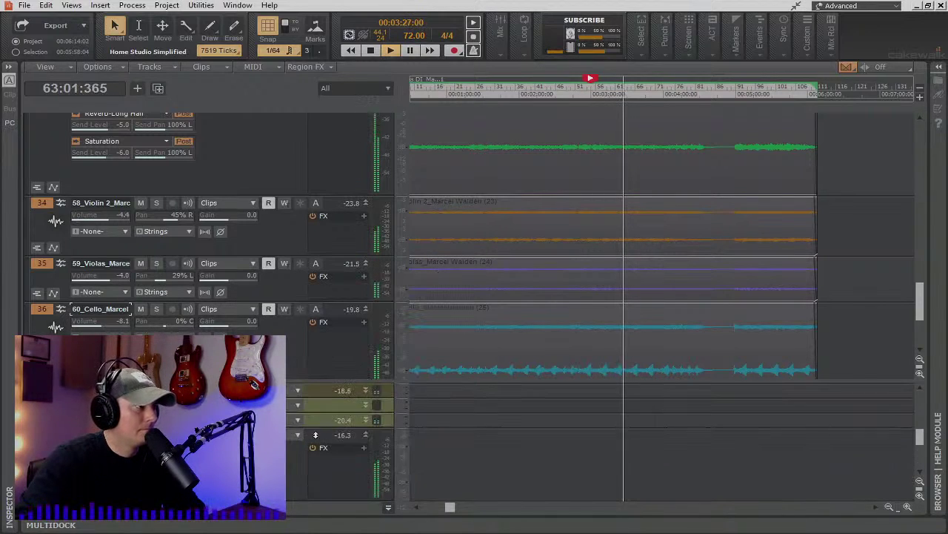
{"action": "right_click", "coordinate": [343, 475]}
{"action": "mouse_move", "coordinate": [493, 354]}
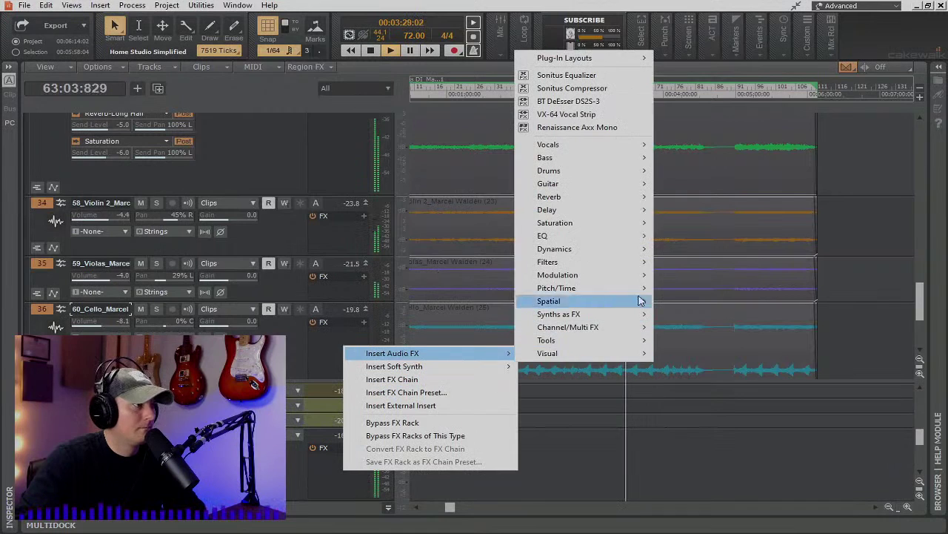
{"action": "mouse_move", "coordinate": [615, 236]}
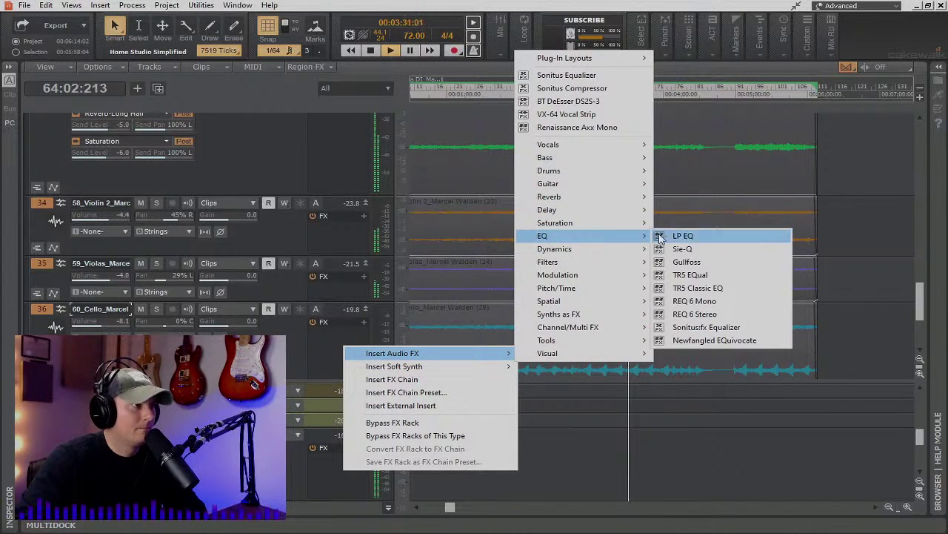
{"action": "left_click", "coordinate": [684, 248]}
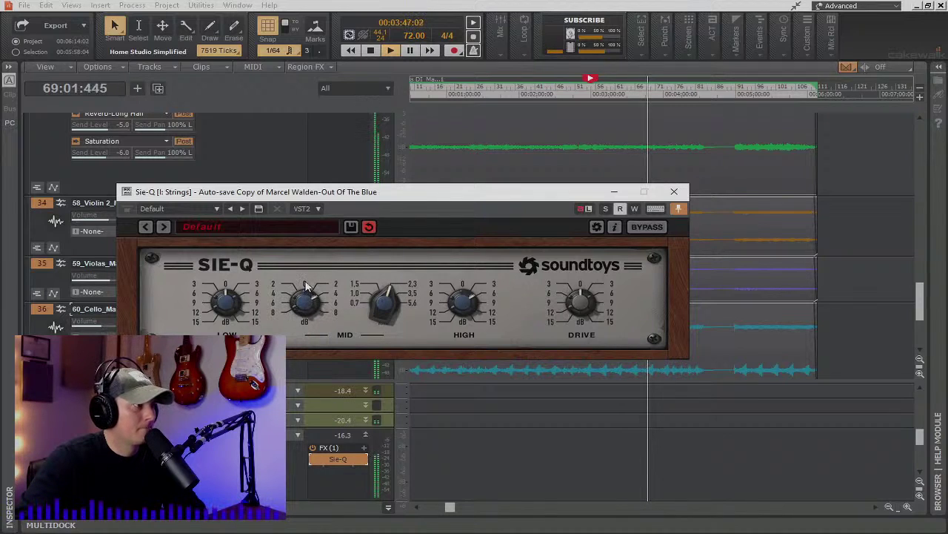
{"action": "left_click", "coordinate": [675, 194]}
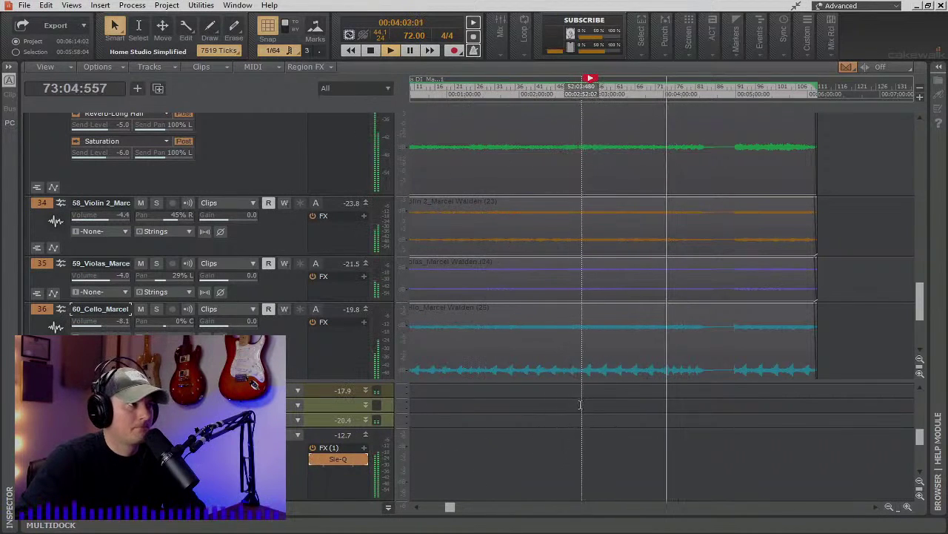
Add nodes near measures 74 and 77 on the falling section of the Strings bus volume envelope and stop playback.
{"action": "scroll", "coordinate": [512, 441], "scroll_direction": "down", "scroll_amount": 2}
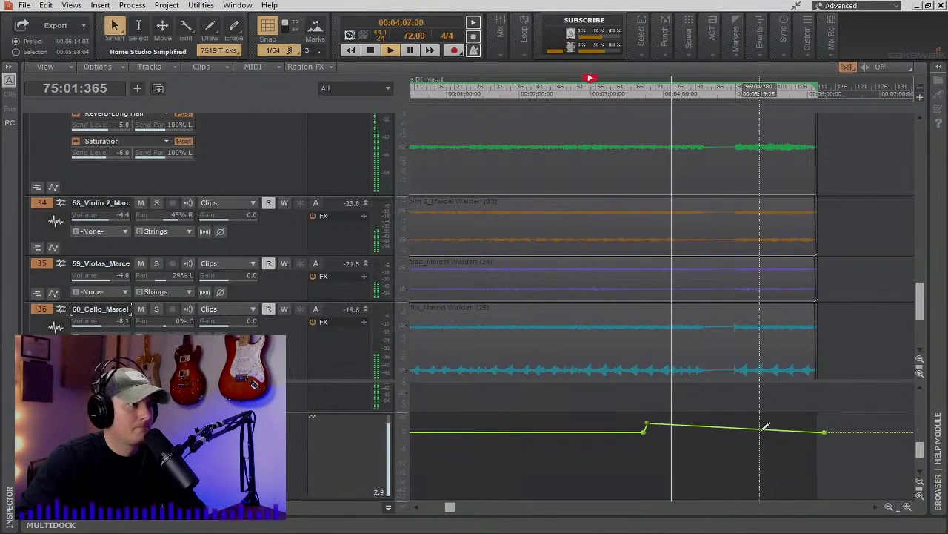
{"action": "left_click", "coordinate": [670, 423]}
{"action": "key", "text": "space"}
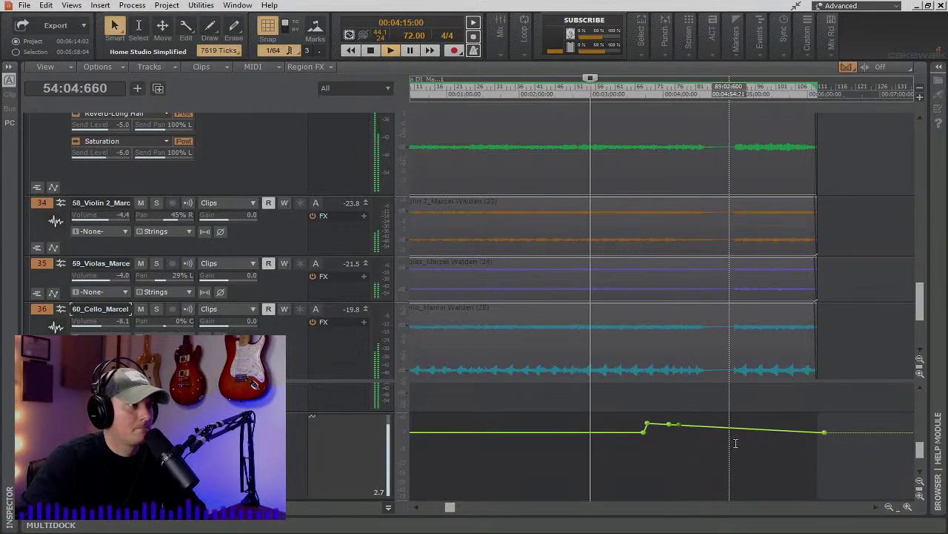
Reshape the Strings volume envelope's descent by deleting the node near measure 74 and lowering the one near measure 77 to about -0.6 dB.
{"action": "left_click", "coordinate": [909, 508]}
{"action": "left_click", "coordinate": [909, 509]}
{"action": "left_click_drag", "start_coordinate": [878, 507], "coordinate": [878, 508]}
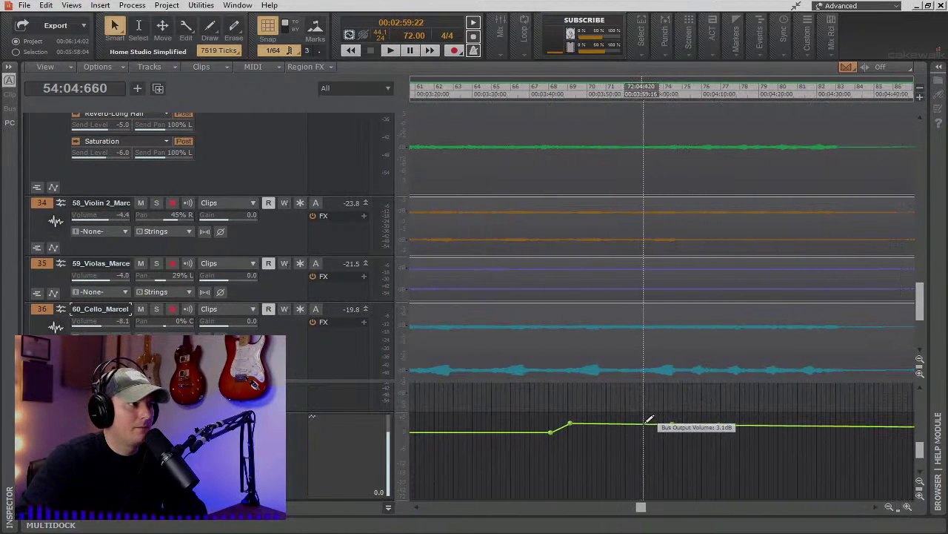
{"action": "right_click", "coordinate": [672, 426]}
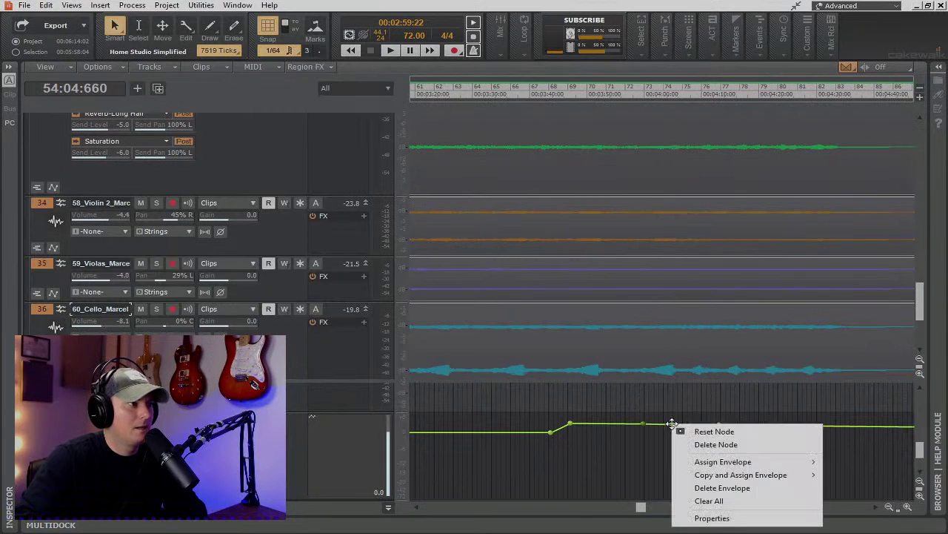
{"action": "left_click", "coordinate": [706, 444]}
{"action": "left_click_drag", "start_coordinate": [719, 427], "coordinate": [720, 433]}
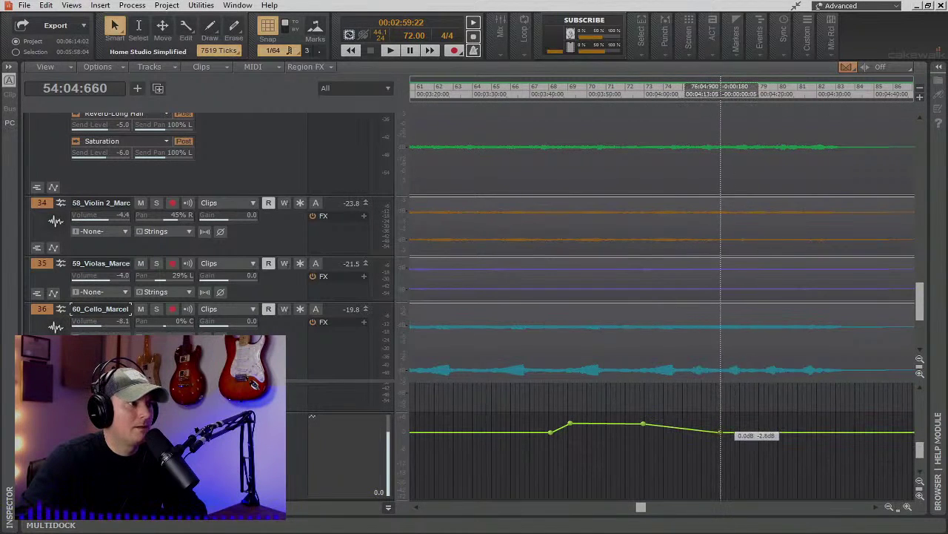
{"action": "right_click", "coordinate": [720, 434]}
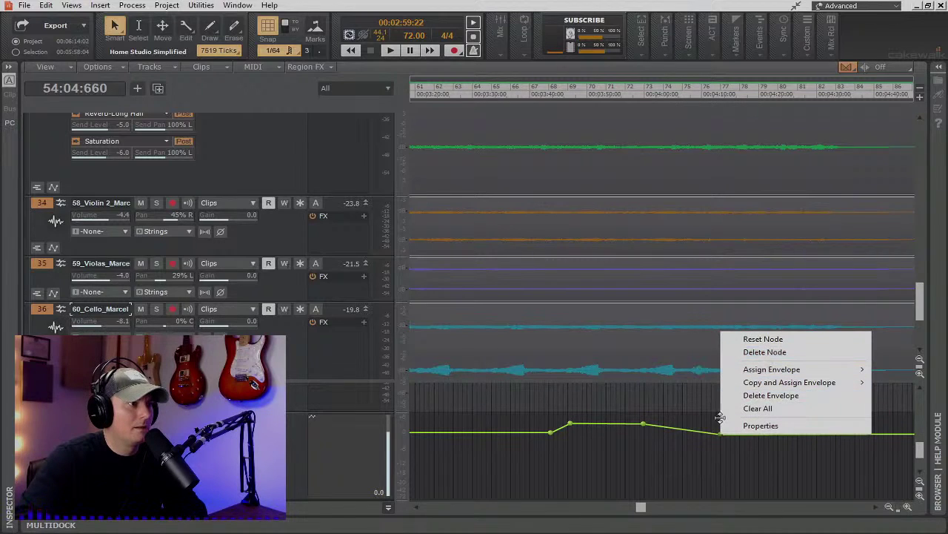
{"action": "mouse_move", "coordinate": [791, 371]}
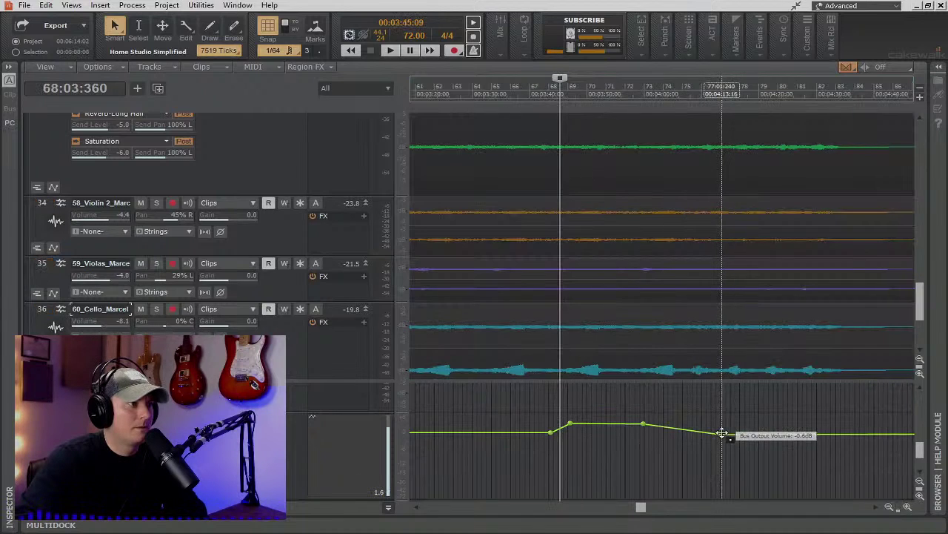
{"action": "right_click", "coordinate": [721, 432]}
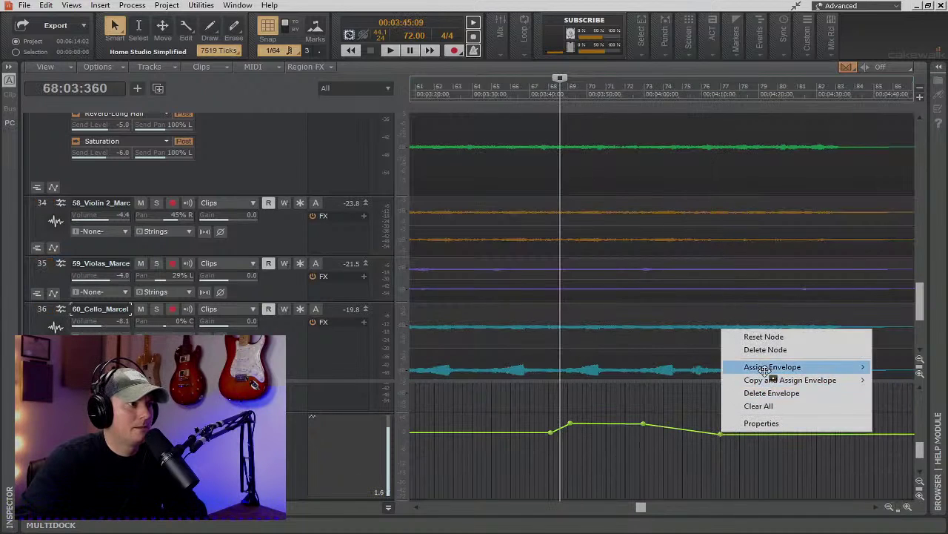
{"action": "right_click", "coordinate": [643, 422]}
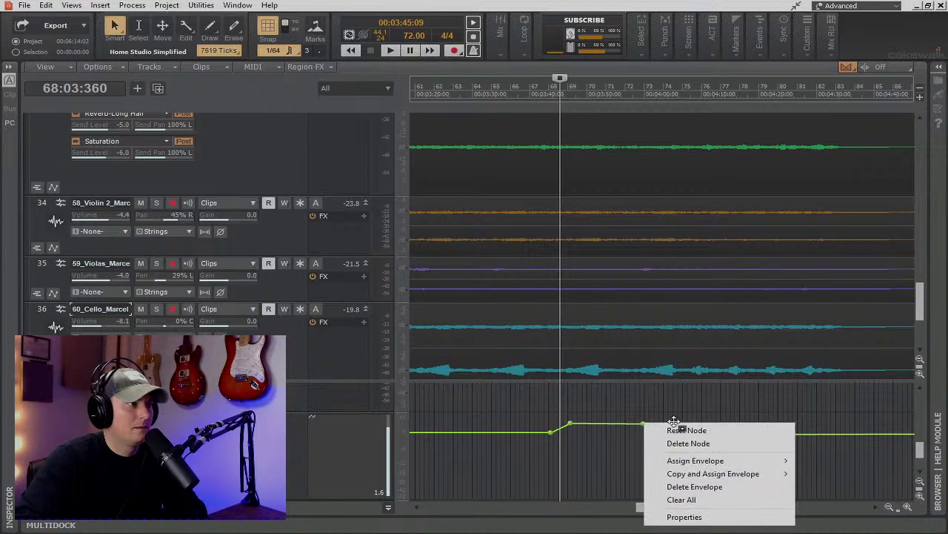
Play back from 70:04:060 to check the Strings bus volume fade and output levels.
{"action": "left_click", "coordinate": [606, 448]}
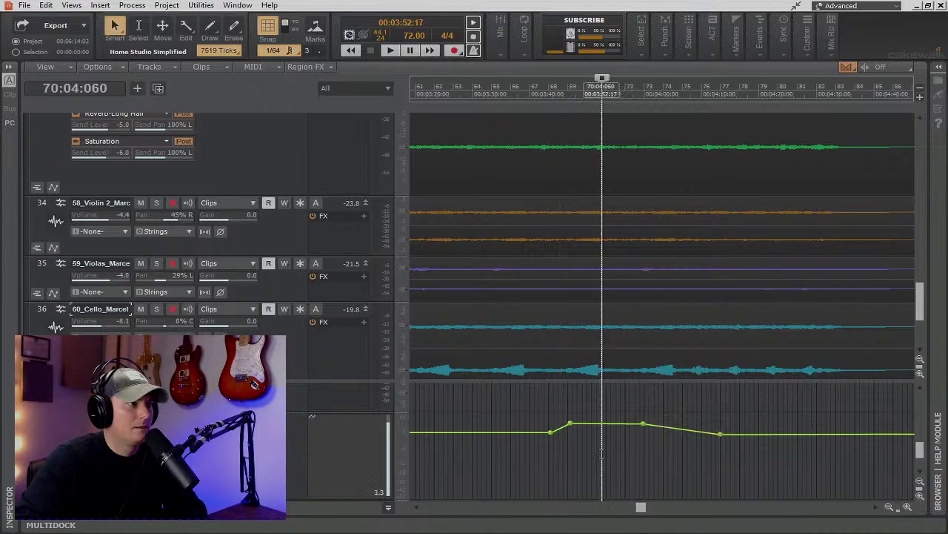
{"action": "right_click", "coordinate": [719, 434]}
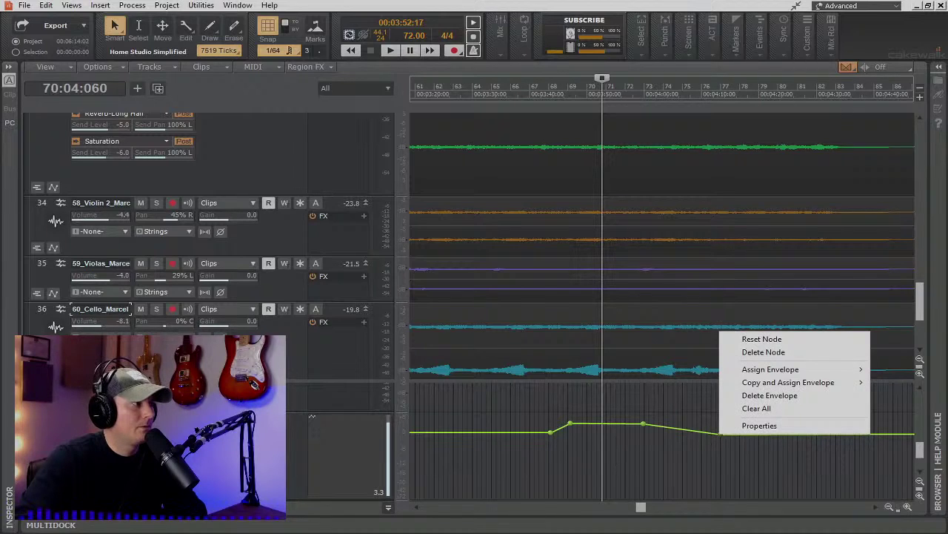
{"action": "key", "text": "Escape"}
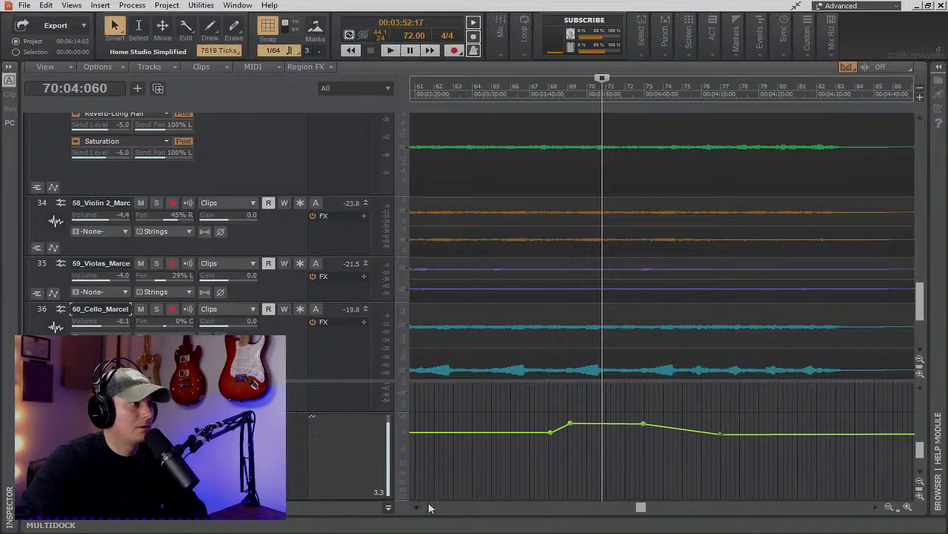
{"action": "left_click", "coordinate": [390, 50]}
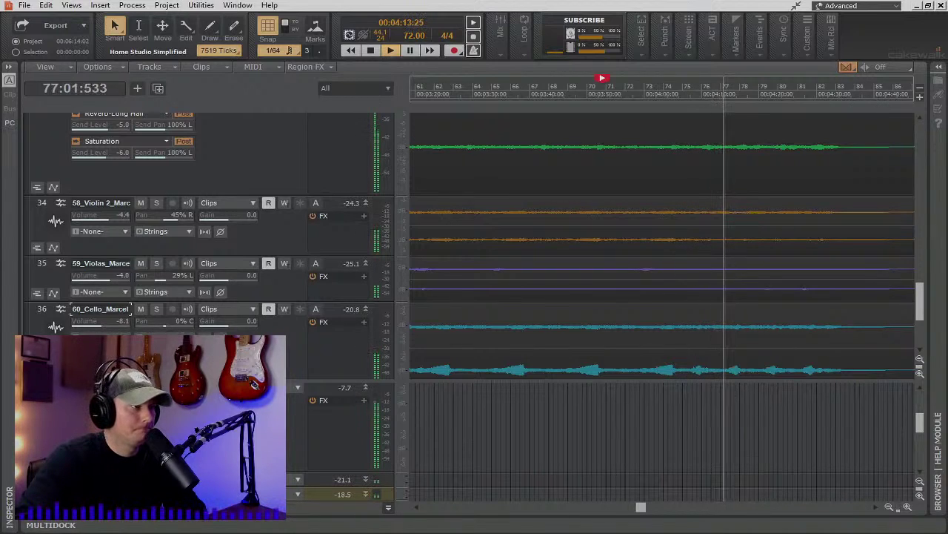
{"action": "scroll", "coordinate": [860, 428], "scroll_direction": "down", "scroll_amount": 3}
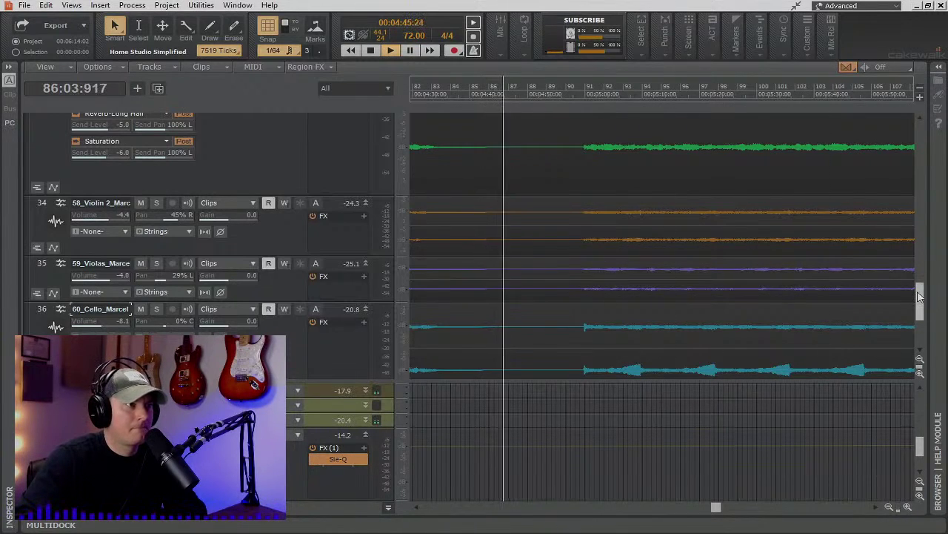
Review the vocal and guitar tracks and play the song from 82:04:600, where the Record 39 clip starts.
{"action": "left_click_drag", "start_coordinate": [919, 296], "coordinate": [940, 153]}
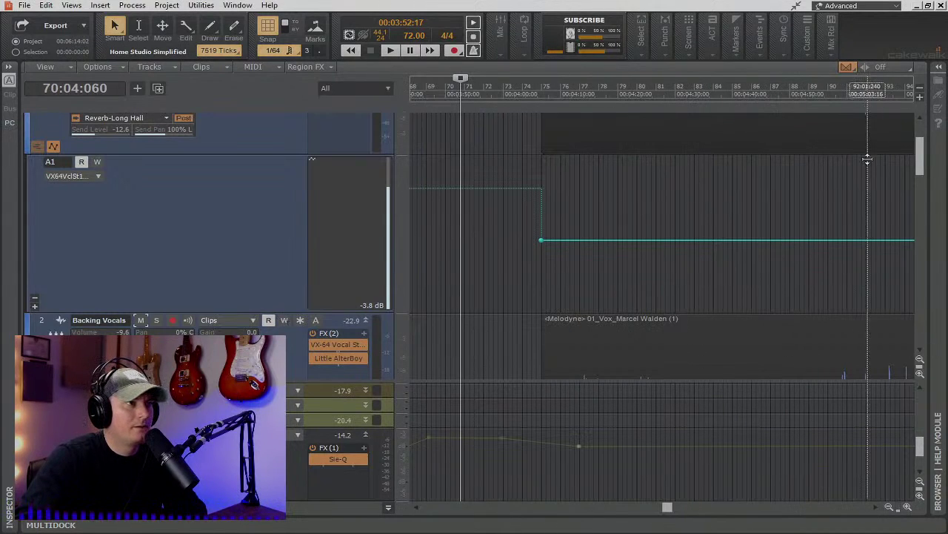
{"action": "scroll", "coordinate": [852, 149], "scroll_direction": "up", "scroll_amount": 2}
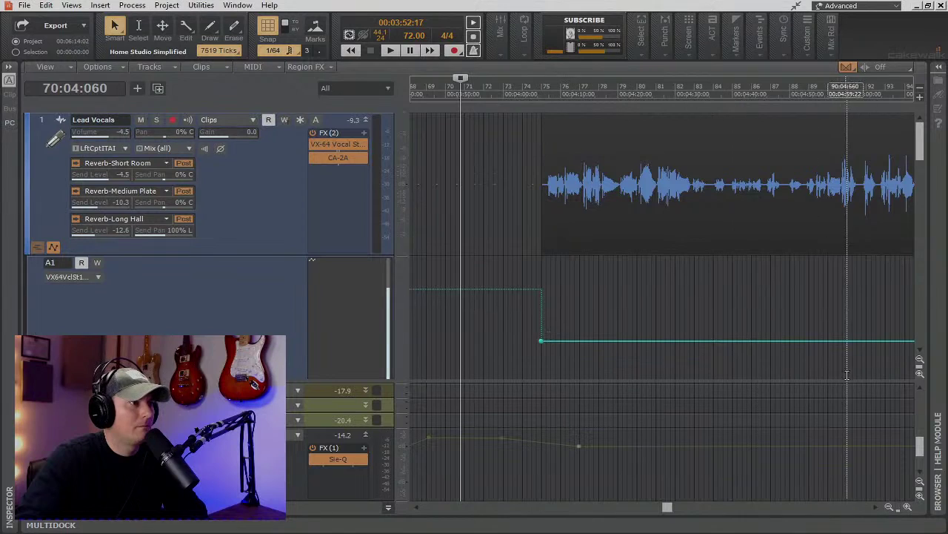
{"action": "scroll", "coordinate": [846, 372], "scroll_direction": "down", "scroll_amount": 6}
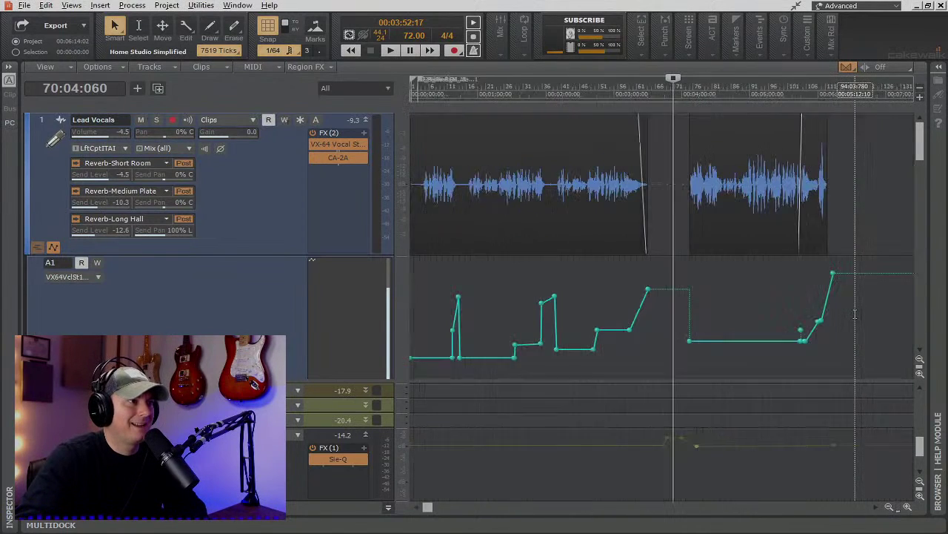
{"action": "scroll", "coordinate": [806, 356], "scroll_direction": "down", "scroll_amount": 4}
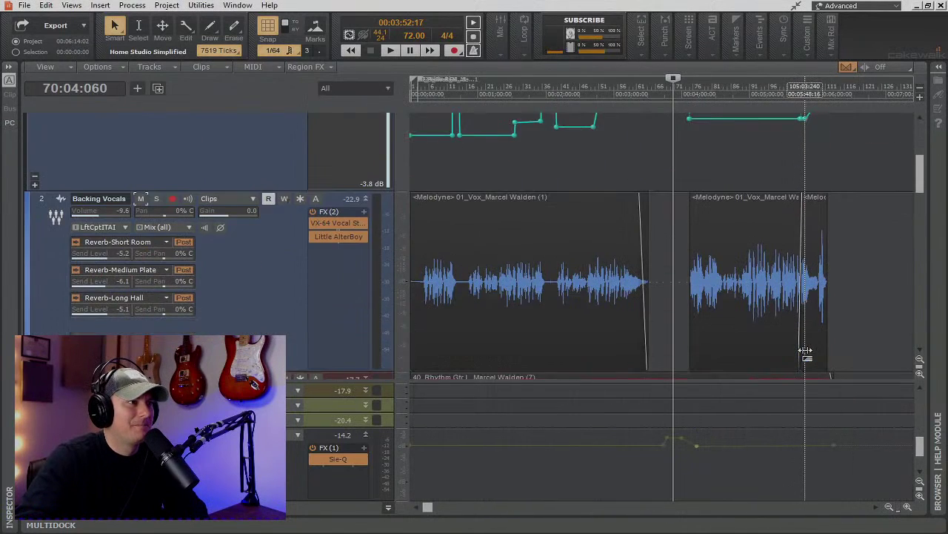
{"action": "scroll", "coordinate": [805, 350], "scroll_direction": "down", "scroll_amount": 3}
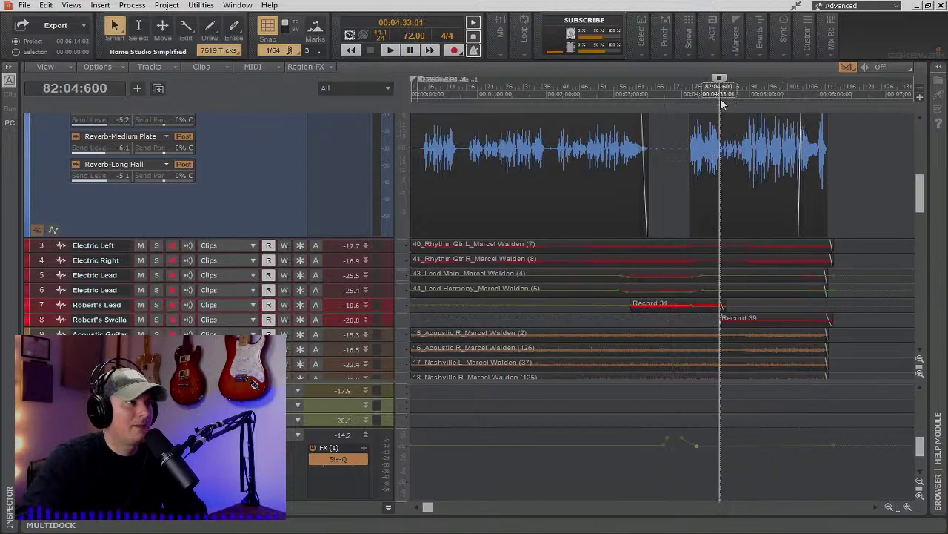
{"action": "left_click", "coordinate": [908, 508]}
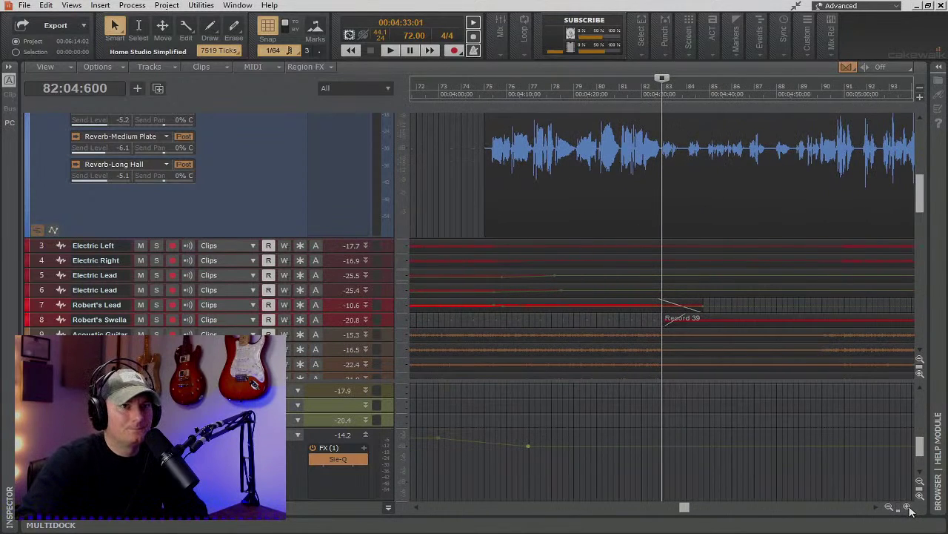
{"action": "key", "text": "space"}
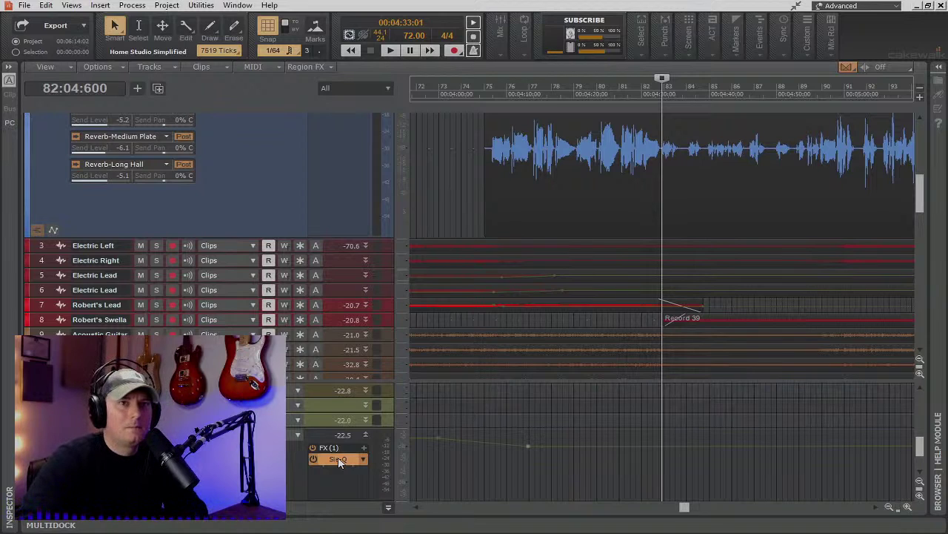
Examine the Sie-Q equalizer settings on the Strings bus and close the plug-in window.
{"action": "double_click", "coordinate": [338, 460]}
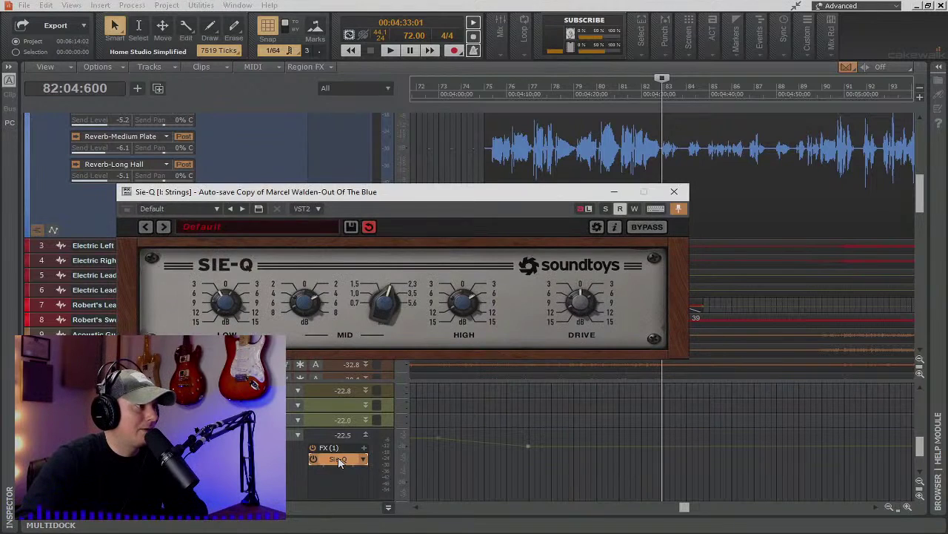
{"action": "left_click_drag", "start_coordinate": [408, 196], "coordinate": [488, 101]}
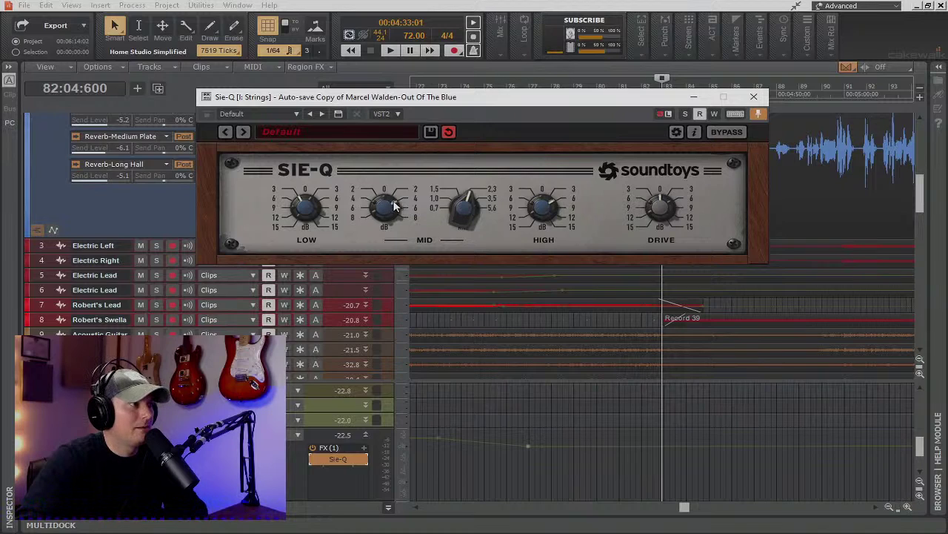
{"action": "left_click", "coordinate": [754, 97]}
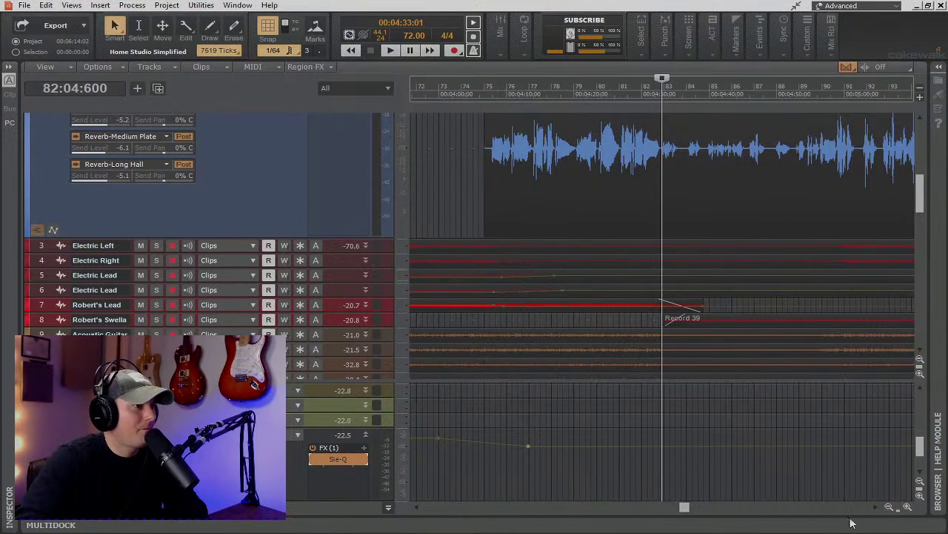
Show a wider stretch of the song from its beginning and place the playhead near measure 5.
{"action": "left_click", "coordinate": [891, 507]}
{"action": "left_click", "coordinate": [891, 507]}
{"action": "left_click", "coordinate": [890, 507]}
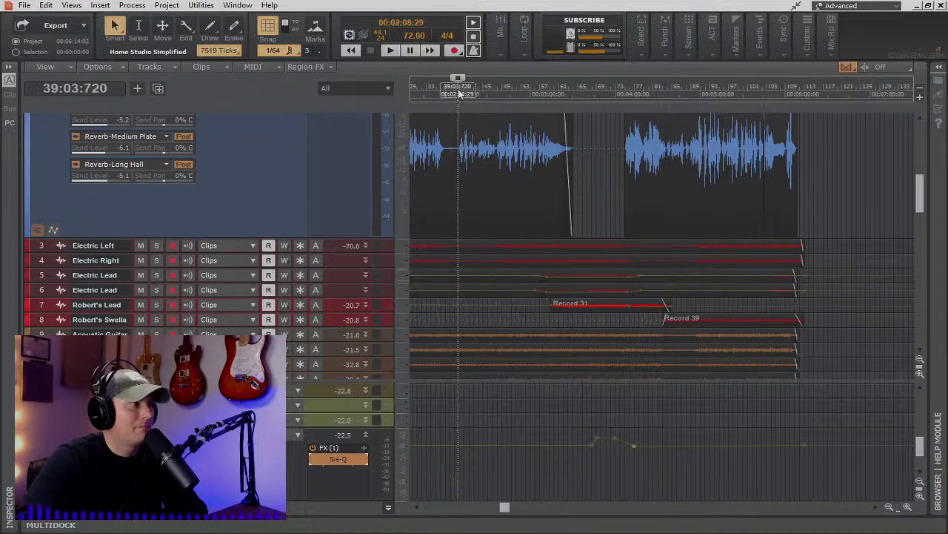
{"action": "left_click_drag", "start_coordinate": [506, 512], "coordinate": [393, 520]}
{"action": "left_click", "coordinate": [430, 91]}
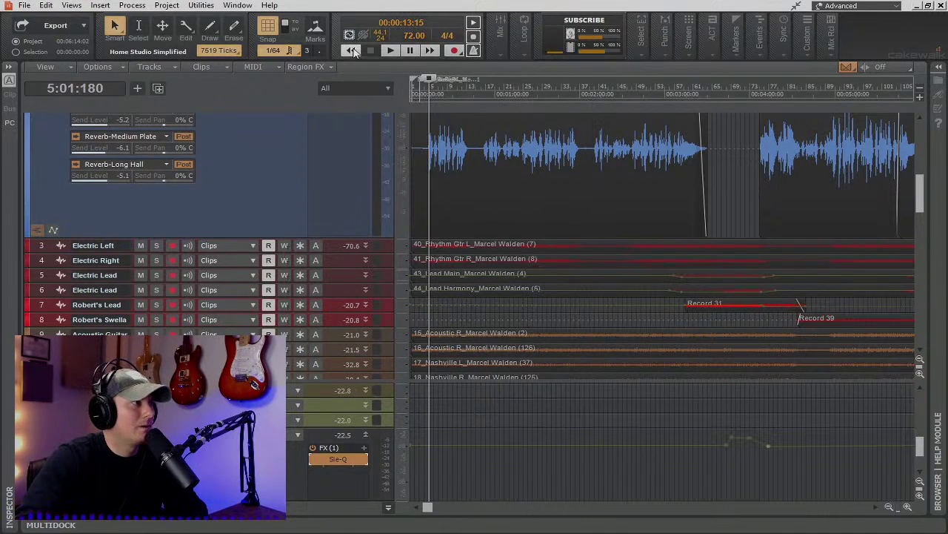
{"action": "left_click", "coordinate": [352, 50]}
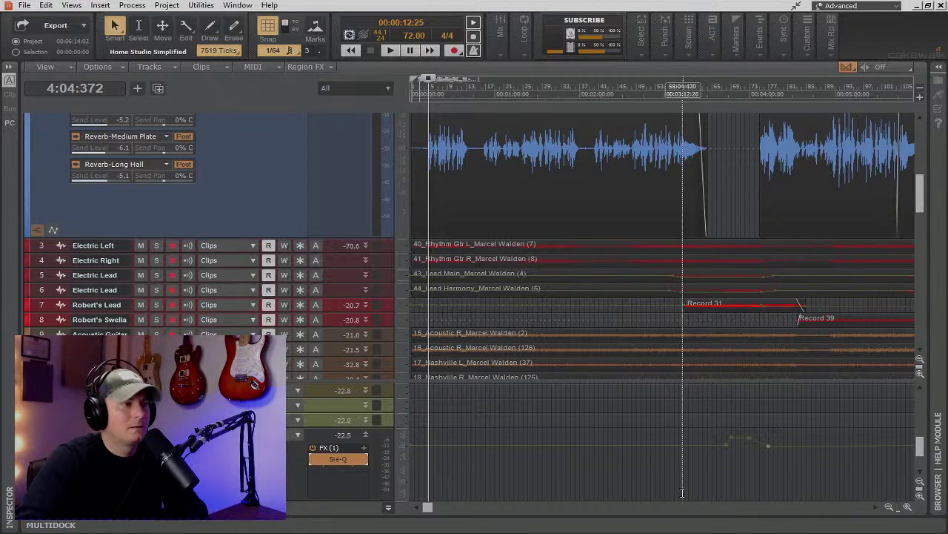
Find the Lead Vocals track's VX-64 delay level automation and play briefly from 82:01:180.
{"action": "left_click_drag", "start_coordinate": [426, 510], "coordinate": [560, 511]}
{"action": "scroll", "coordinate": [330, 191], "scroll_direction": "up", "scroll_amount": 3}
{"action": "scroll", "coordinate": [280, 200], "scroll_direction": "down", "scroll_amount": 3}
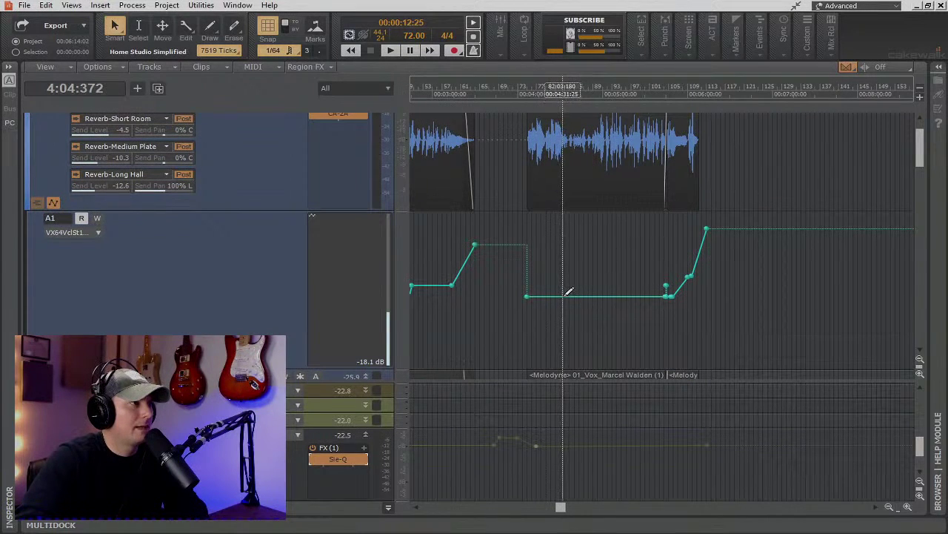
{"action": "scroll", "coordinate": [593, 307], "scroll_direction": "up", "scroll_amount": 2}
{"action": "scroll", "coordinate": [593, 307], "scroll_direction": "up", "scroll_amount": 2}
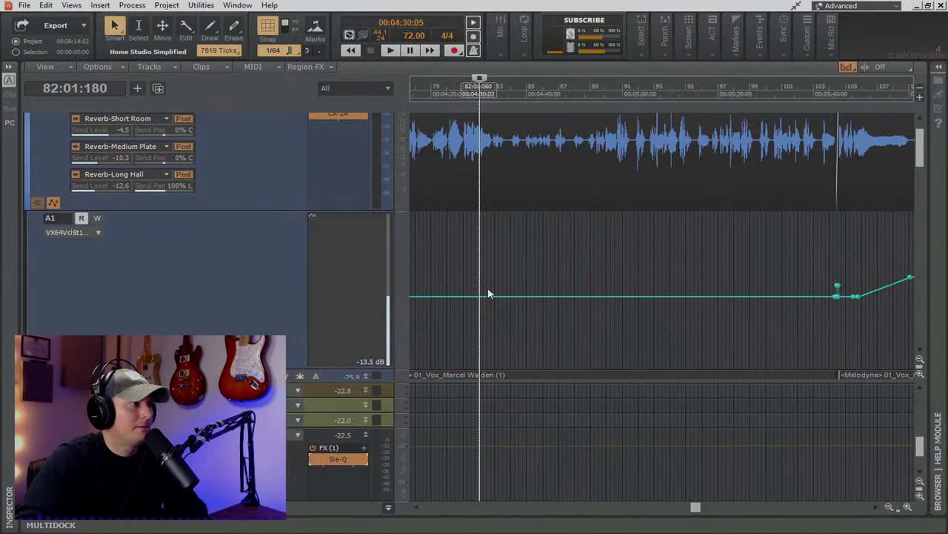
{"action": "key", "text": "space"}
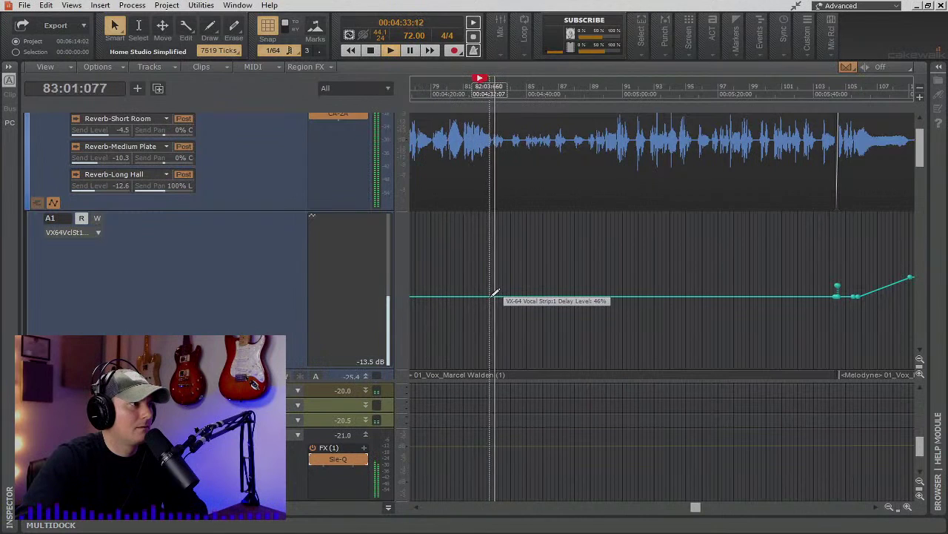
{"action": "key", "text": "space"}
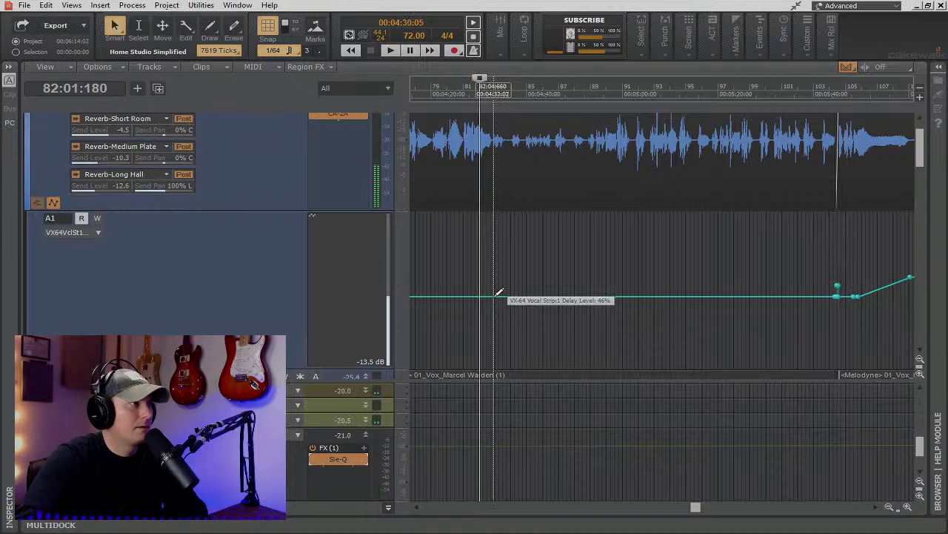
Add nodes to the Lead Vocals' VX-64 delay level envelope and lower the section between about measures 82 and 89.
{"action": "left_click", "coordinate": [492, 296]}
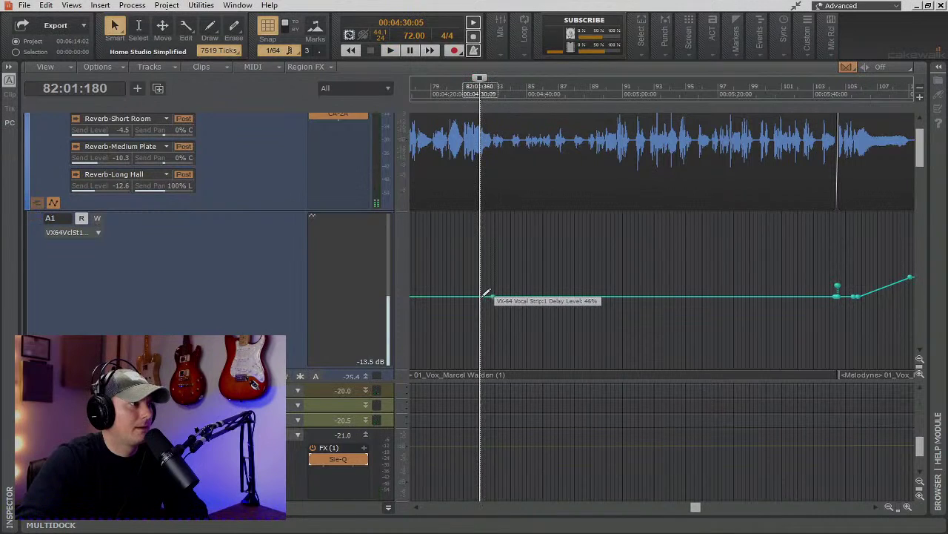
{"action": "left_click", "coordinate": [586, 296]}
{"action": "key", "text": "t"}
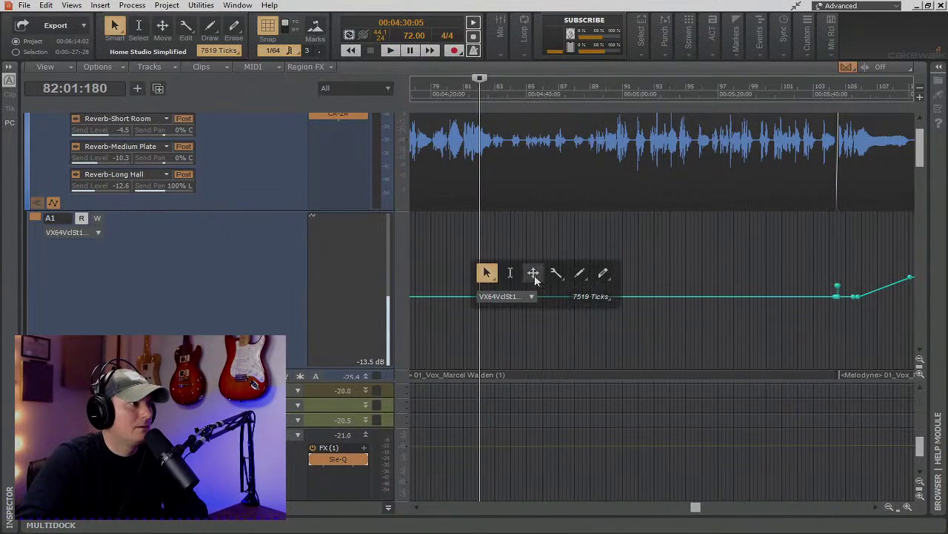
{"action": "left_click", "coordinate": [533, 271]}
{"action": "left_click_drag", "start_coordinate": [545, 297], "coordinate": [544, 313]}
Audition the reduced vocal delay from 82:01:180, hide the Lead Vocals automation lane, and stop playback.
{"action": "key", "text": "space"}
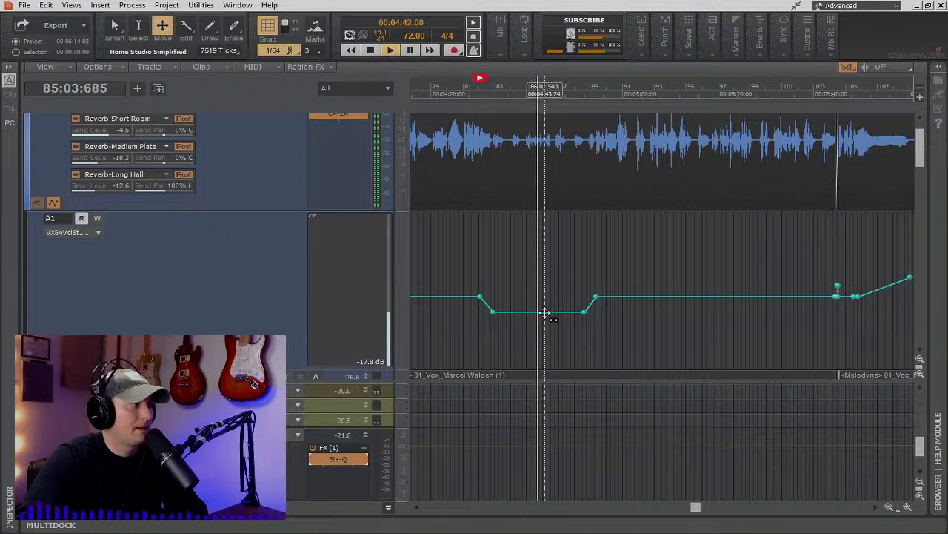
{"action": "left_click", "coordinate": [54, 203]}
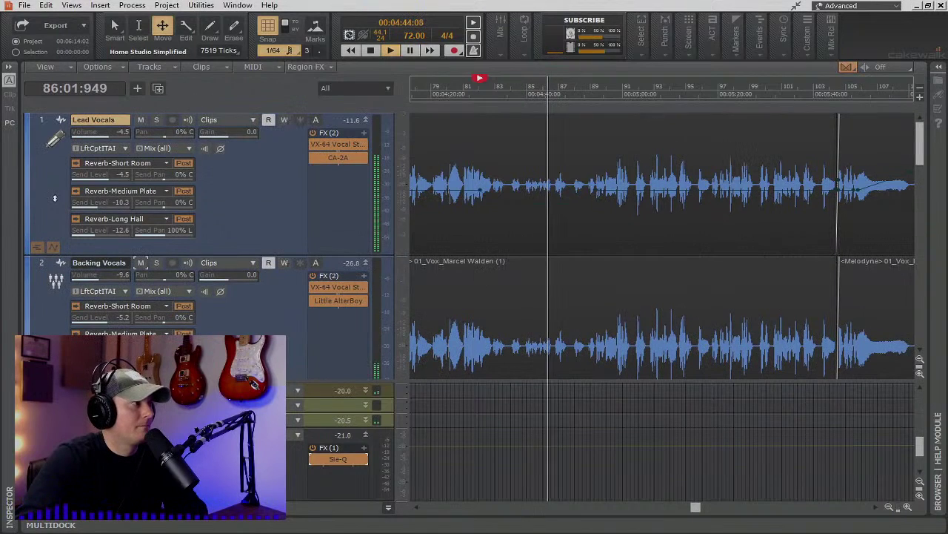
{"action": "scroll", "coordinate": [610, 288], "scroll_direction": "down", "scroll_amount": 5}
{"action": "scroll", "coordinate": [610, 288], "scroll_direction": "down", "scroll_amount": 3}
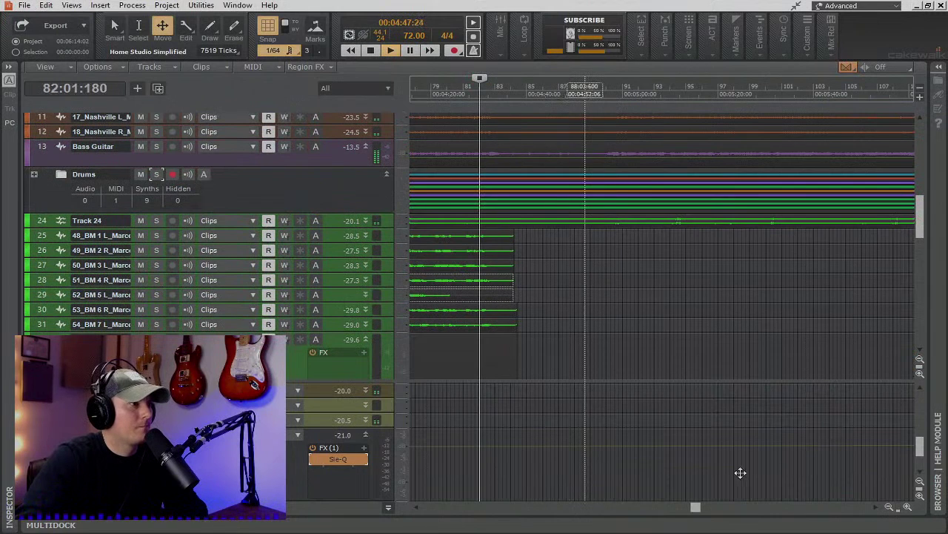
{"action": "key", "text": "space"}
Select the BM guitar tracks 25 through 32 and route their outputs to the BM Guitars bus.
{"action": "left_click_drag", "start_coordinate": [697, 510], "coordinate": [637, 508]}
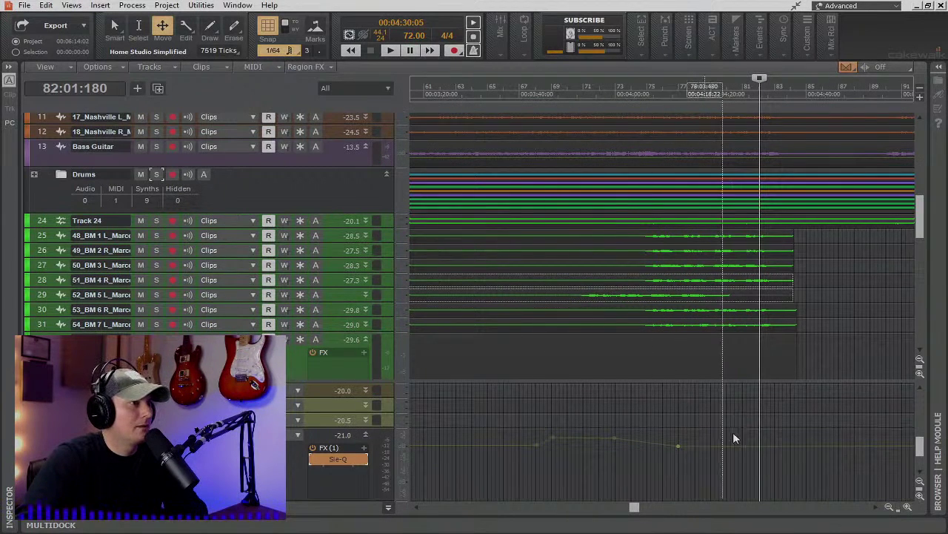
{"action": "scroll", "coordinate": [341, 441], "scroll_direction": "down", "scroll_amount": 3}
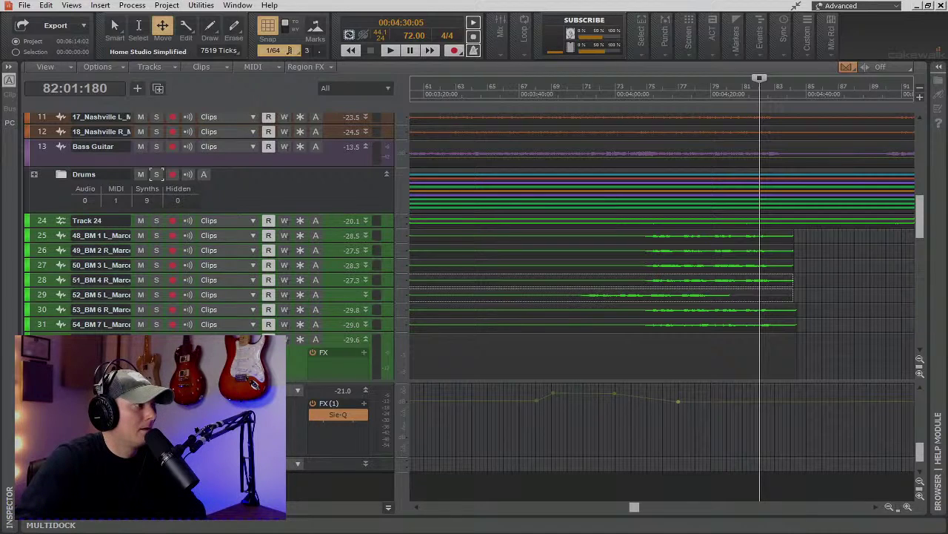
{"action": "key", "text": "i"}
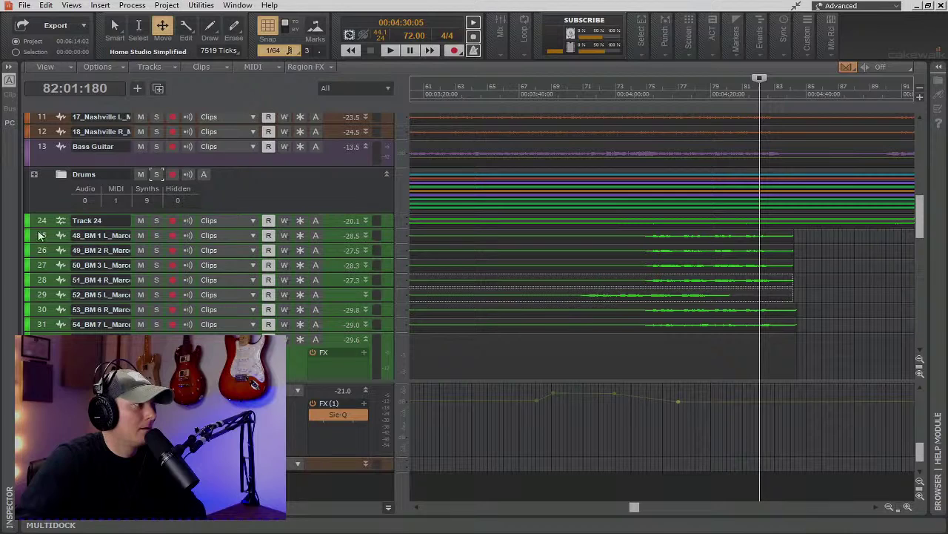
{"action": "left_click_drag", "start_coordinate": [46, 235], "coordinate": [42, 349]}
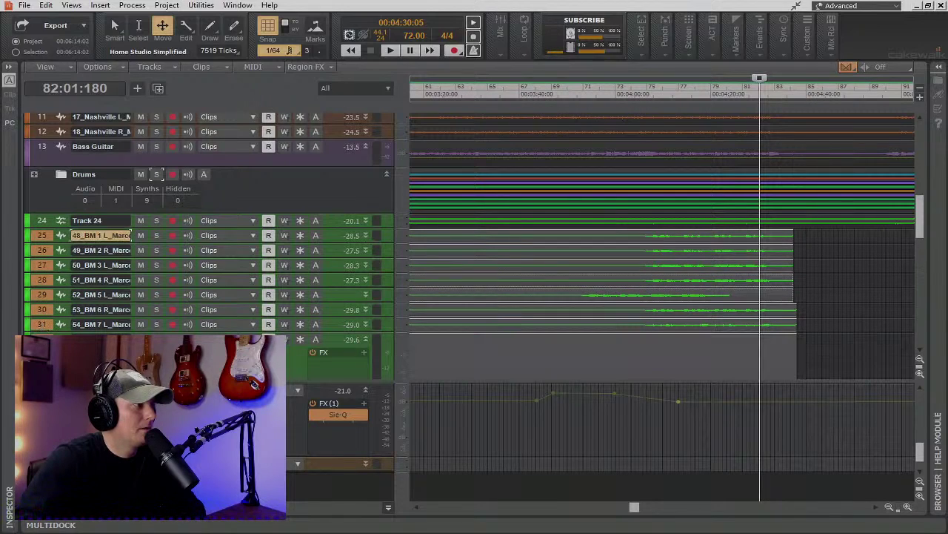
{"action": "left_click", "coordinate": [222, 365]}
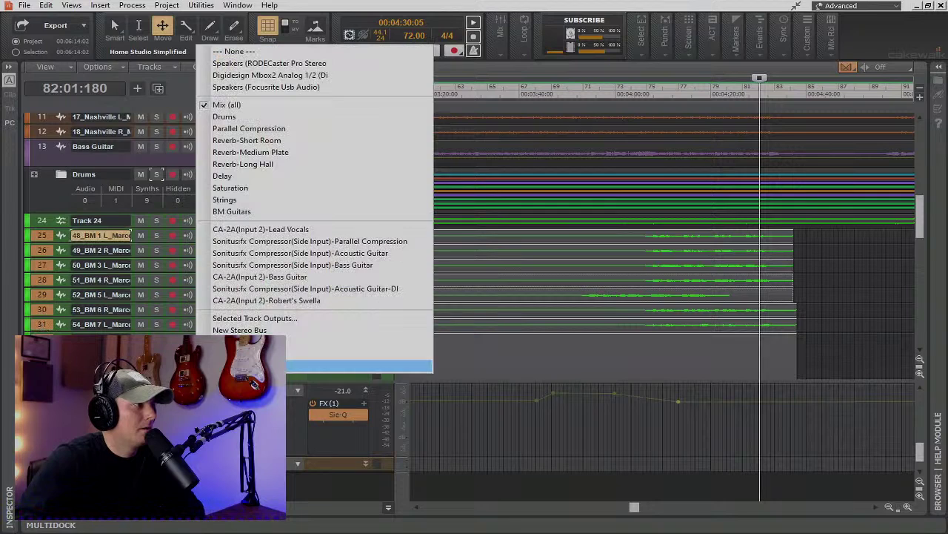
{"action": "left_click", "coordinate": [238, 215]}
{"action": "left_click", "coordinate": [238, 213]}
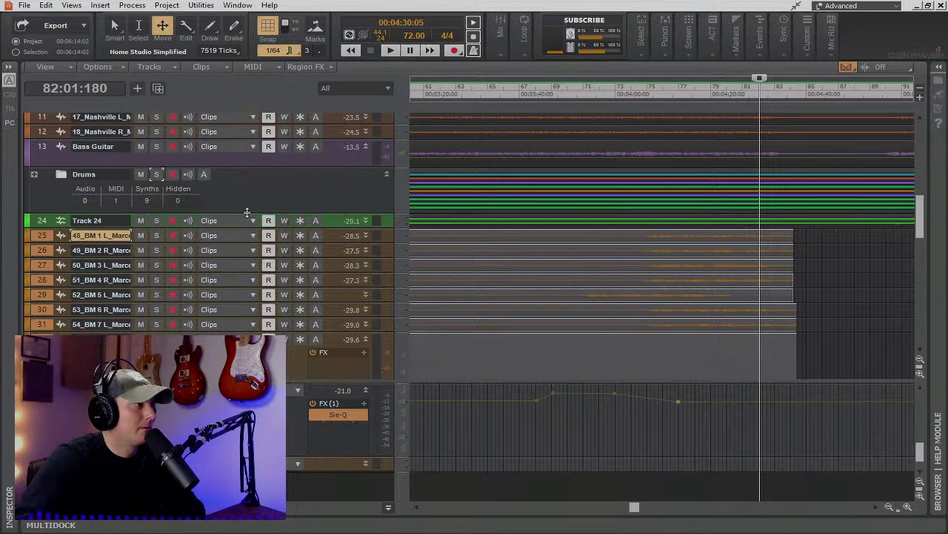
Review the remaining BM and string tracks and enlarge the BM Guitars bus strip.
{"action": "scroll", "coordinate": [358, 332], "scroll_direction": "down", "scroll_amount": 10}
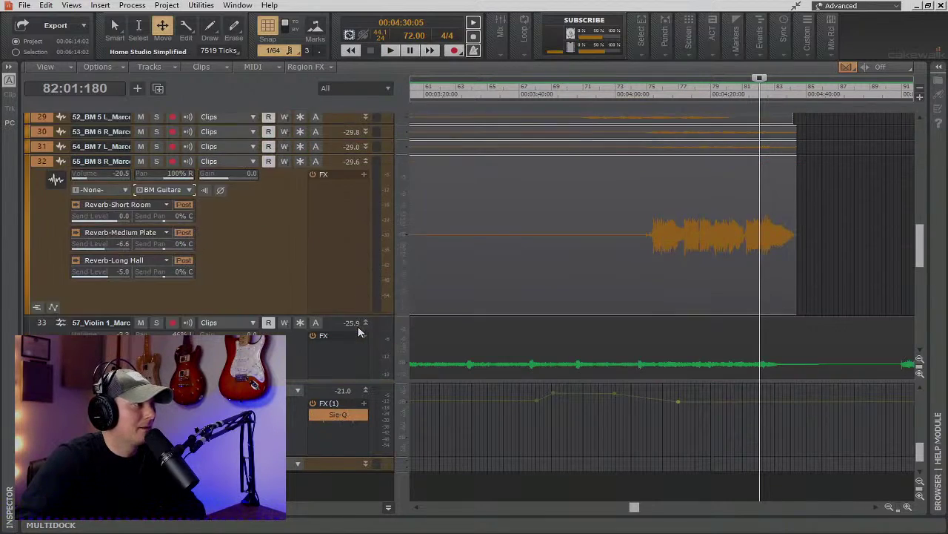
{"action": "scroll", "coordinate": [358, 332], "scroll_direction": "down", "scroll_amount": 5}
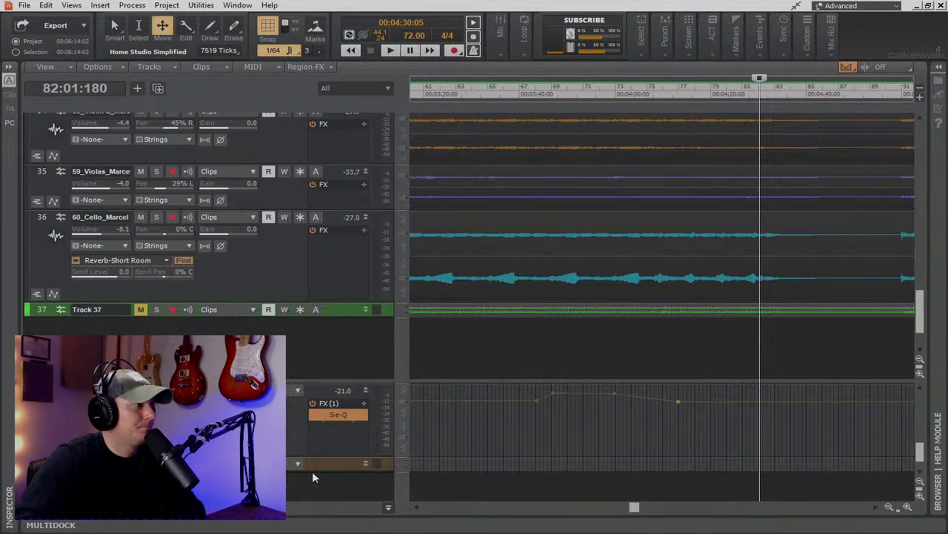
{"action": "left_click_drag", "start_coordinate": [317, 468], "coordinate": [314, 501]}
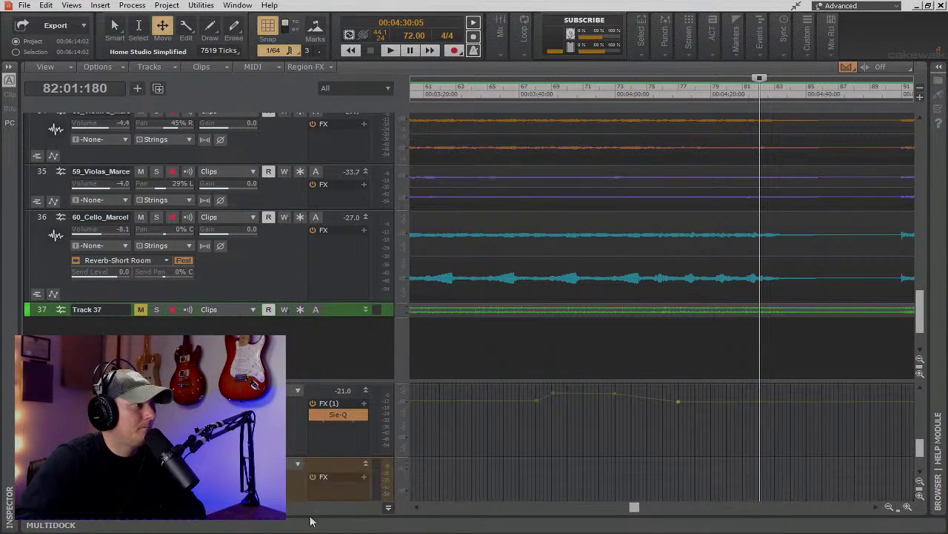
Play the song from 46:03:120 and review the BM guitar tracks.
{"action": "left_click", "coordinate": [522, 91]}
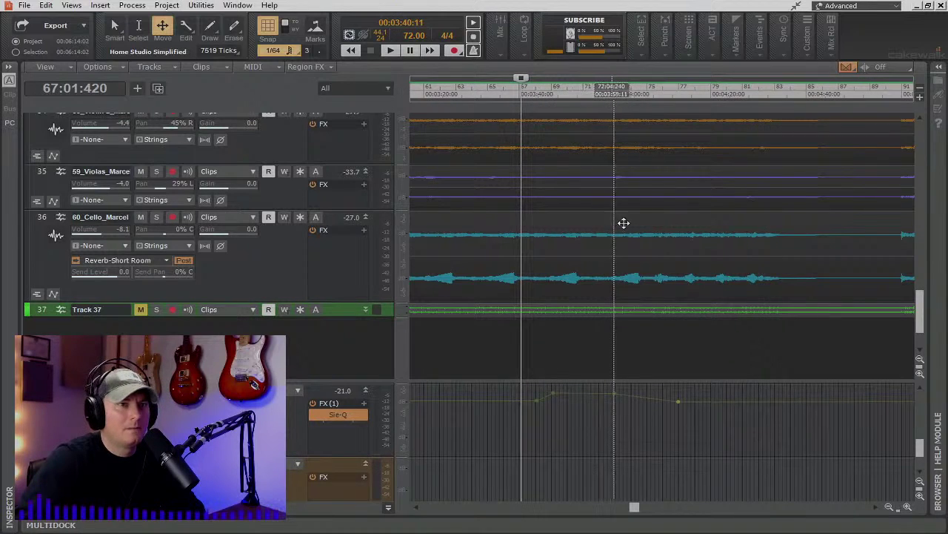
{"action": "left_click_drag", "start_coordinate": [633, 509], "coordinate": [575, 509]}
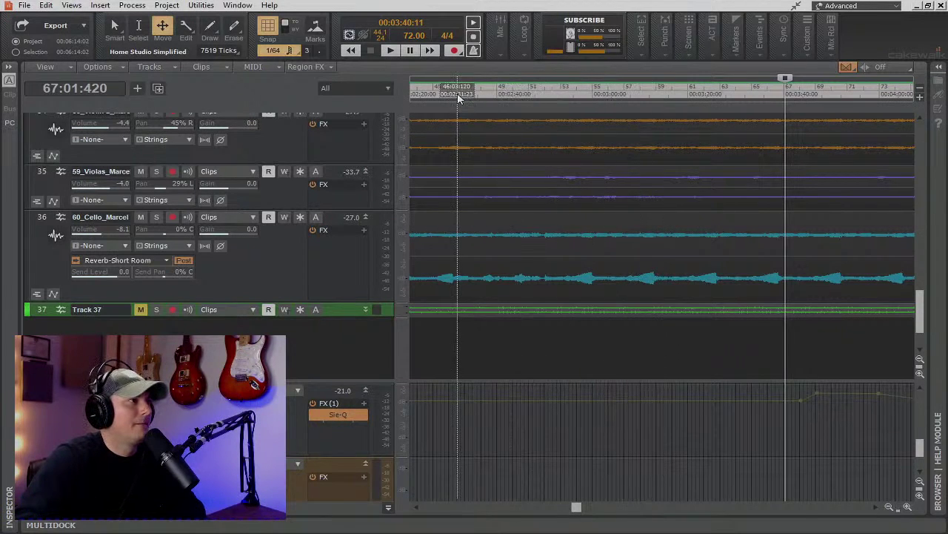
{"action": "left_click", "coordinate": [458, 95]}
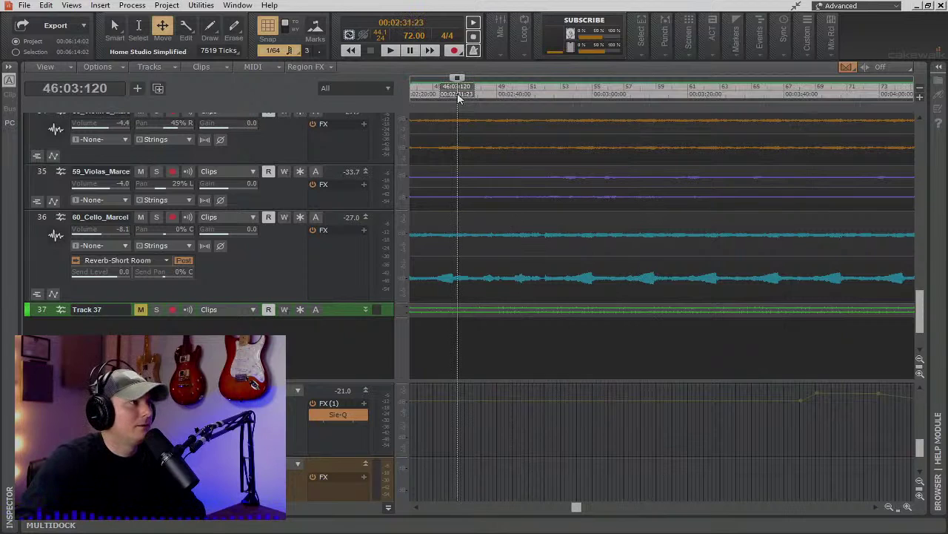
{"action": "key", "text": "space"}
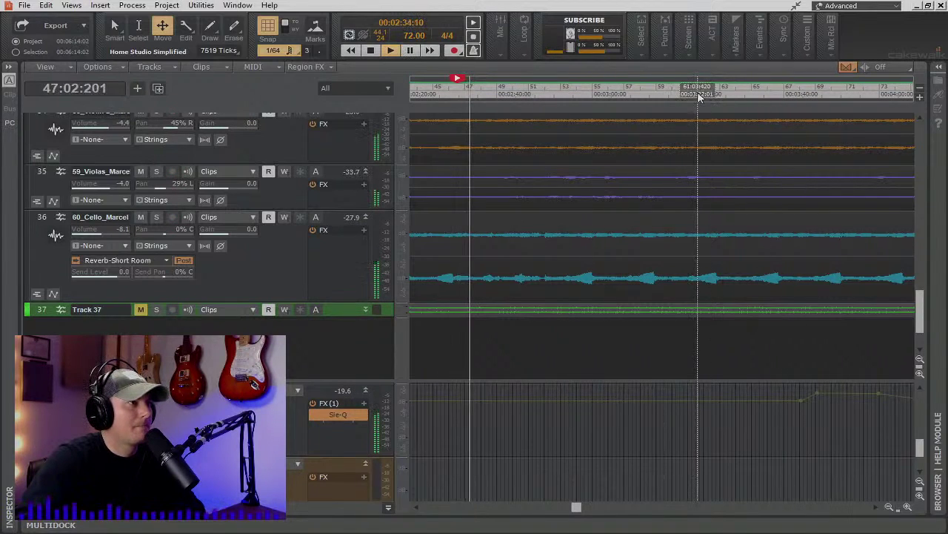
{"action": "scroll", "coordinate": [842, 237], "scroll_direction": "up", "scroll_amount": 3}
{"action": "scroll", "coordinate": [842, 243], "scroll_direction": "up", "scroll_amount": 10}
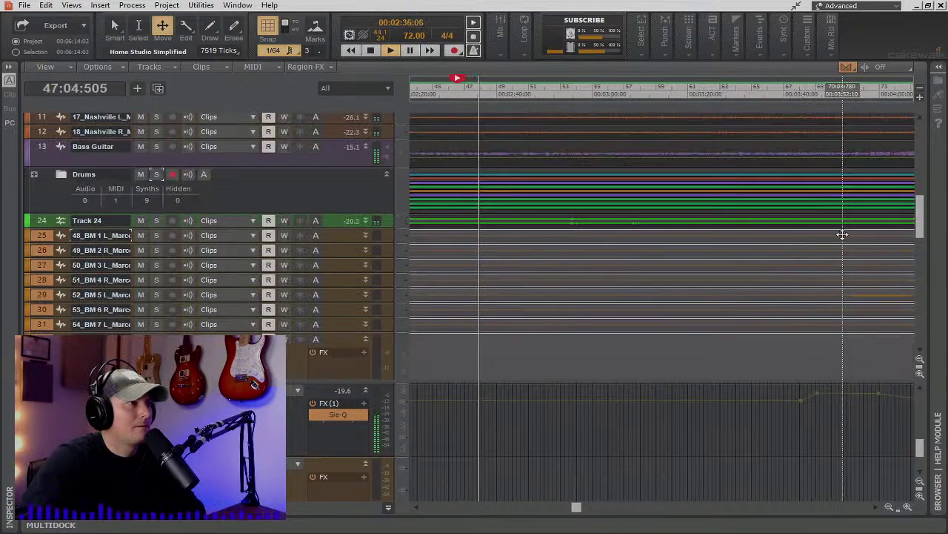
Audition the mix from measure 68, restarting playback progressively earlier at about measures 61 and 58.
{"action": "left_click", "coordinate": [801, 95]}
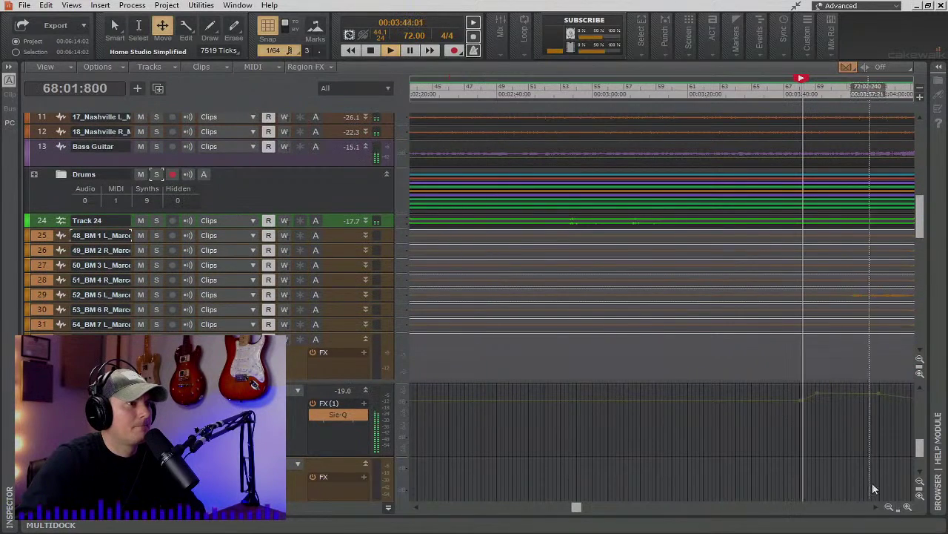
{"action": "left_click", "coordinate": [889, 507]}
{"action": "left_click", "coordinate": [889, 506]}
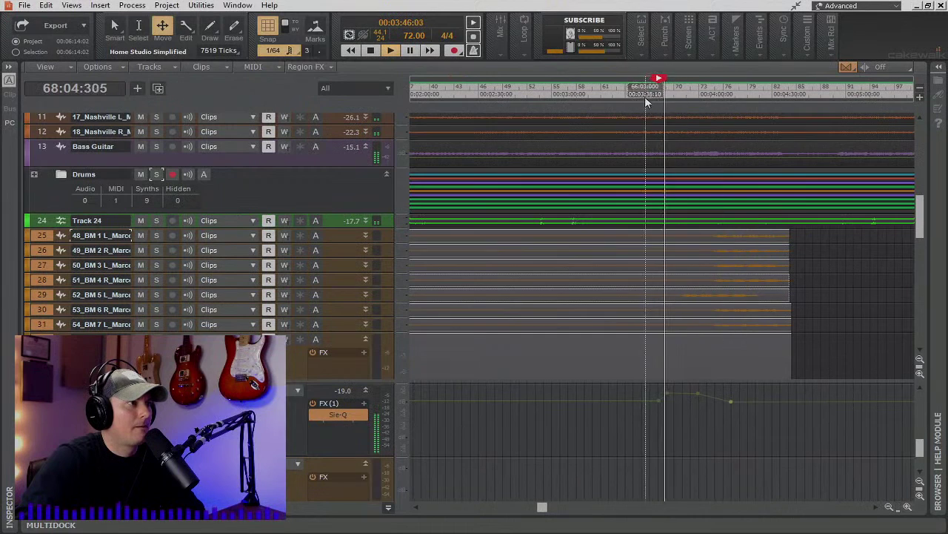
{"action": "left_click", "coordinate": [623, 97]}
{"action": "left_click", "coordinate": [607, 97]}
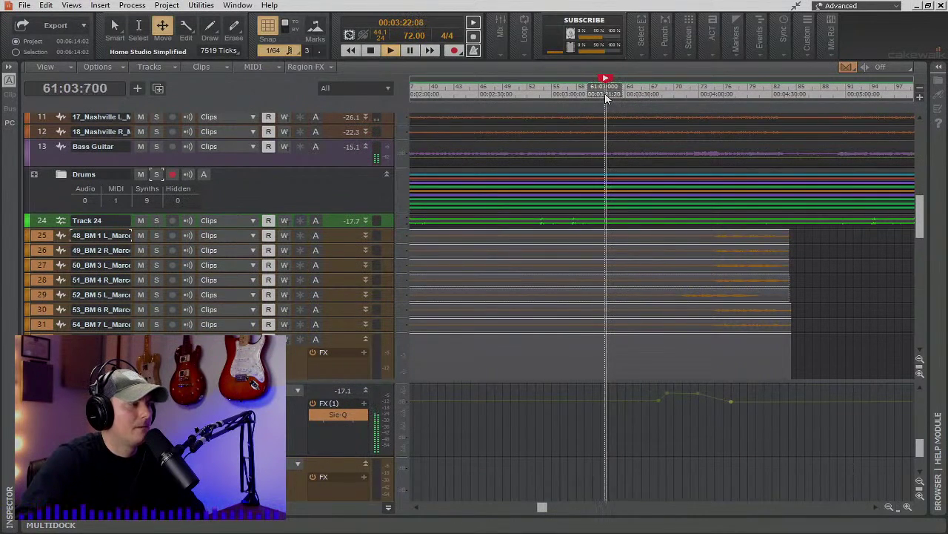
{"action": "left_click", "coordinate": [576, 97]}
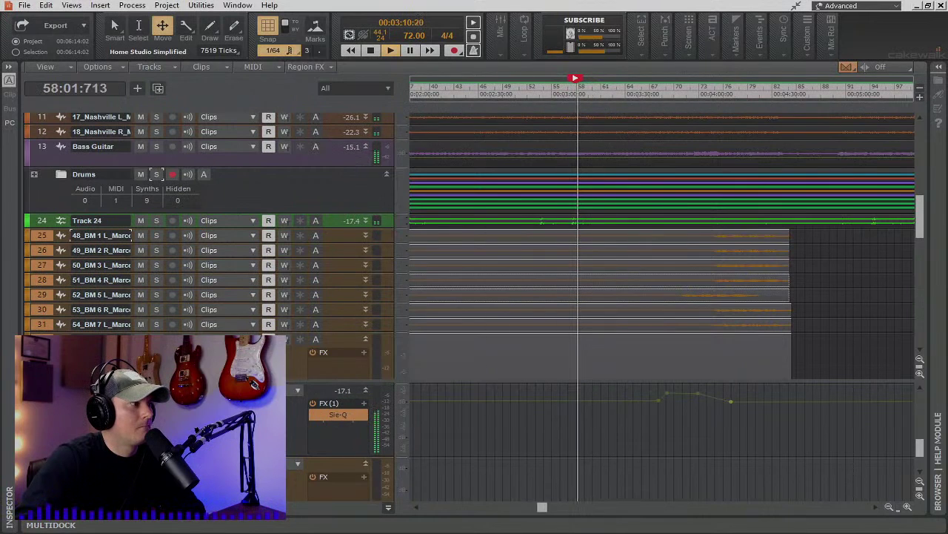
Add pairs of volume automation nodes to the BM Guitars bus at about measures 58–59 and 83–84.
{"action": "scroll", "coordinate": [592, 430], "scroll_direction": "down", "scroll_amount": 2}
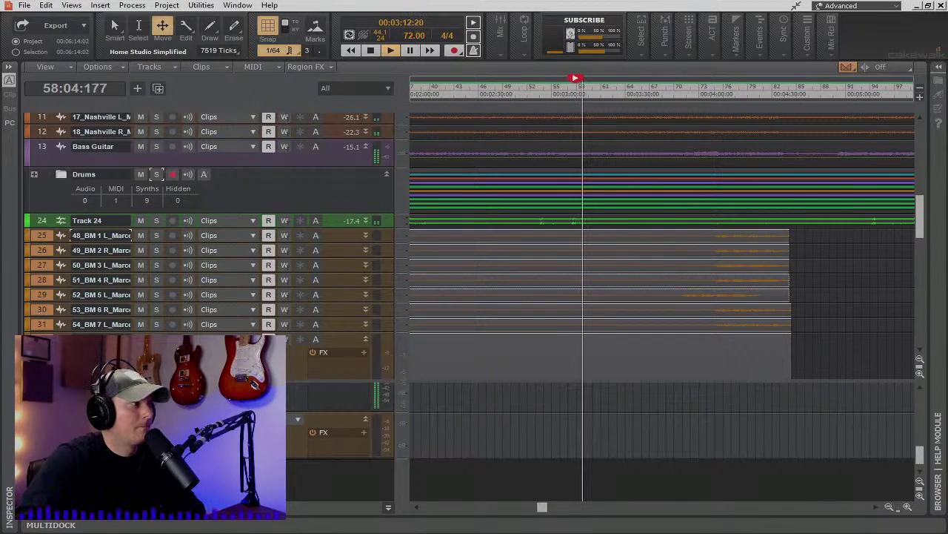
{"action": "scroll", "coordinate": [593, 430], "scroll_direction": "down", "scroll_amount": 1}
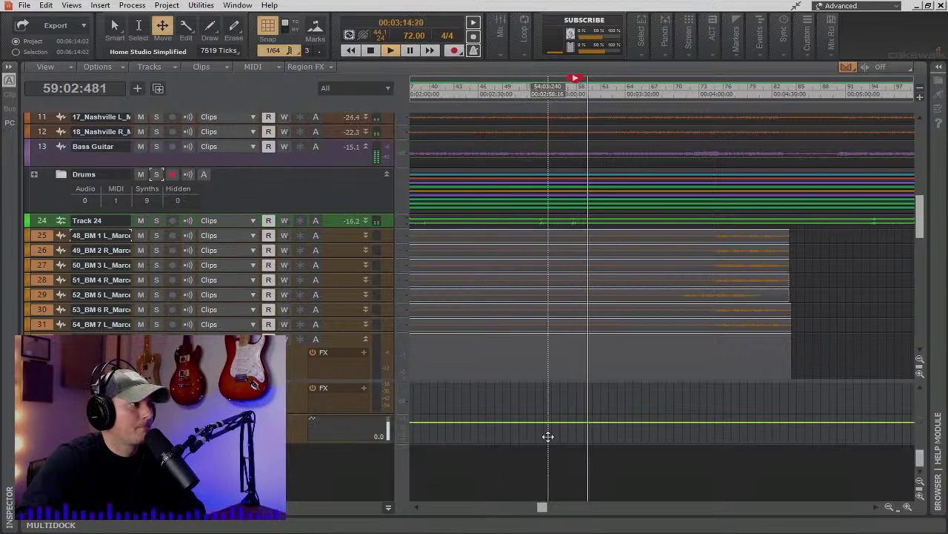
{"action": "key", "text": "t"}
{"action": "left_click", "coordinate": [519, 411]}
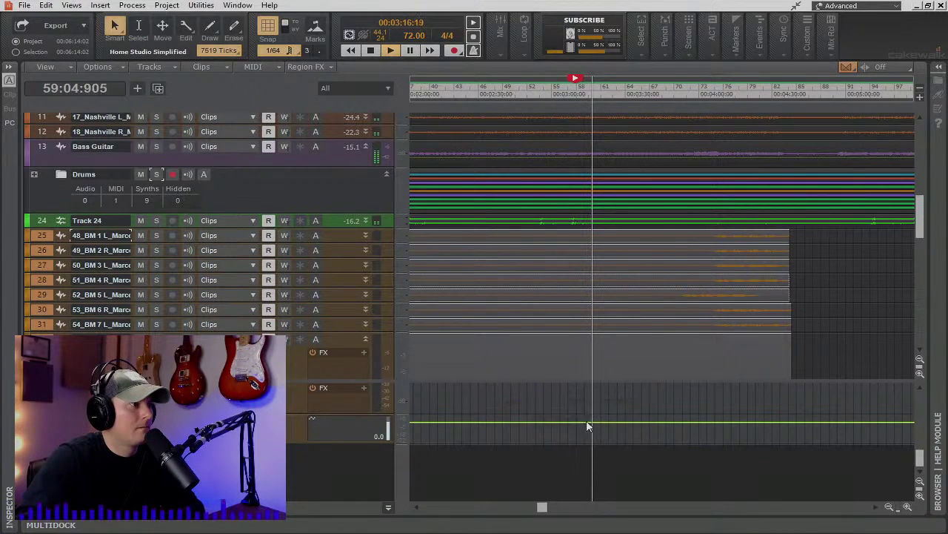
{"action": "left_click", "coordinate": [783, 419]}
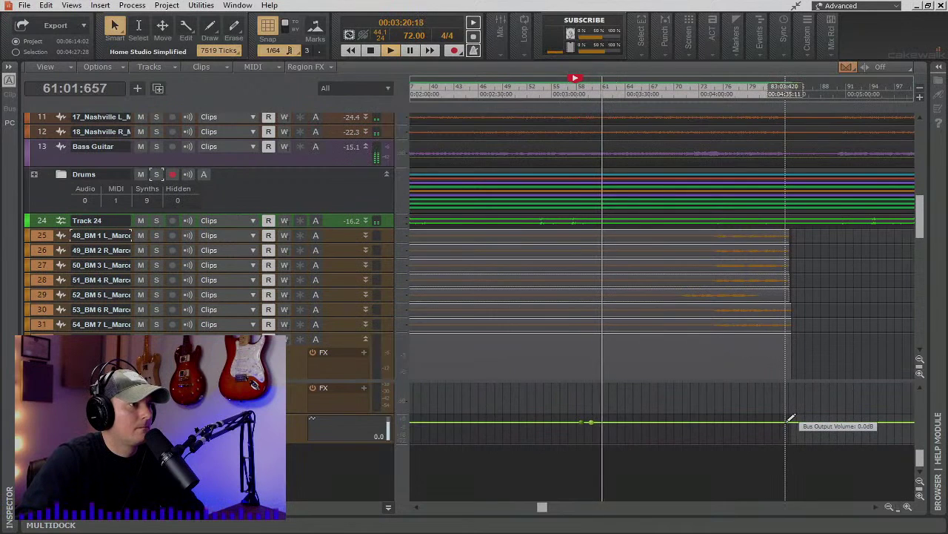
{"action": "key", "text": "t"}
{"action": "left_click", "coordinate": [682, 417]}
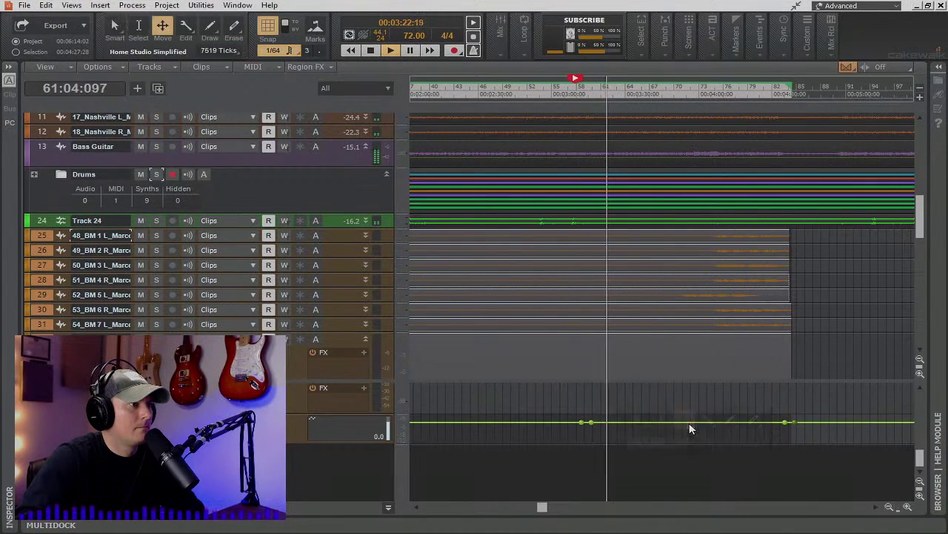
Raise the BM Guitars bus volume between about measures 59 and 83 to 4 dB, and then on to 6 dB.
{"action": "left_click", "coordinate": [689, 420]}
{"action": "left_click_drag", "start_coordinate": [689, 421], "coordinate": [691, 418]}
{"action": "left_click_drag", "start_coordinate": [798, 423], "coordinate": [798, 425]}
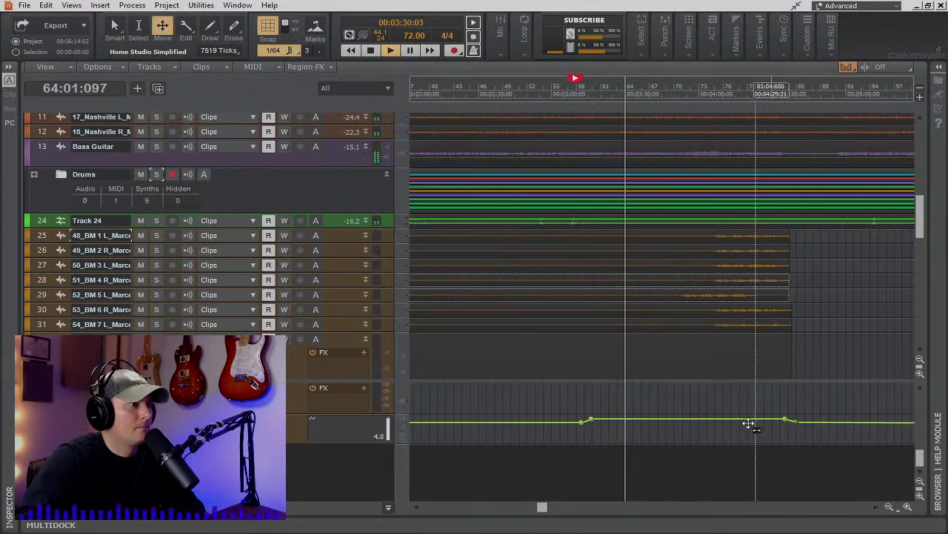
{"action": "left_click", "coordinate": [704, 419]}
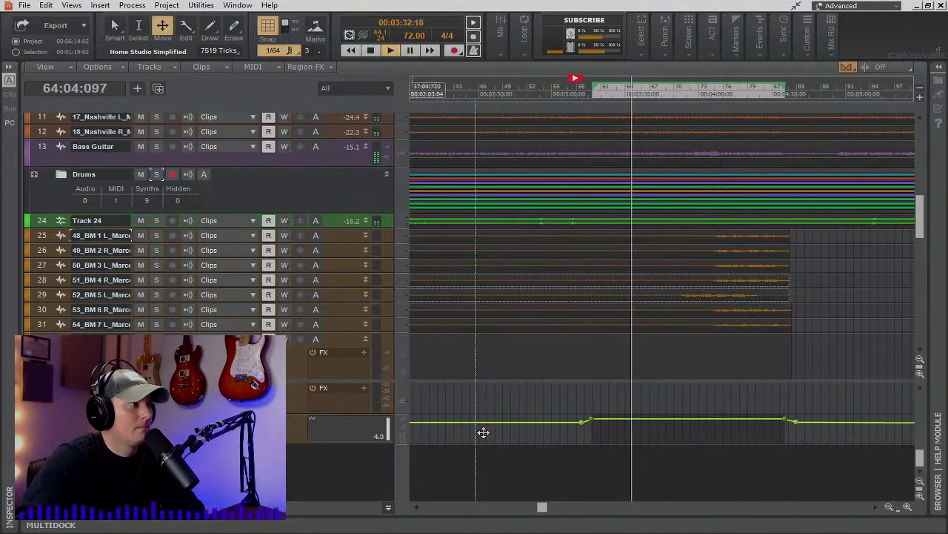
{"action": "left_click", "coordinate": [704, 495]}
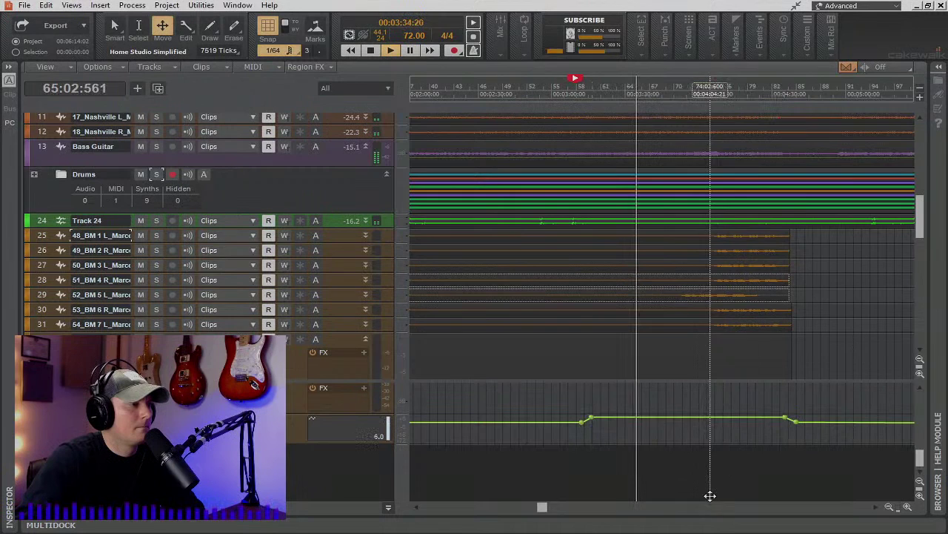
Enlarge the BM Guitars bus automation lane and fine-tune the raised volume section between 4.4 and 6 dB during playback.
{"action": "scroll", "coordinate": [832, 489], "scroll_direction": "down", "scroll_amount": 3}
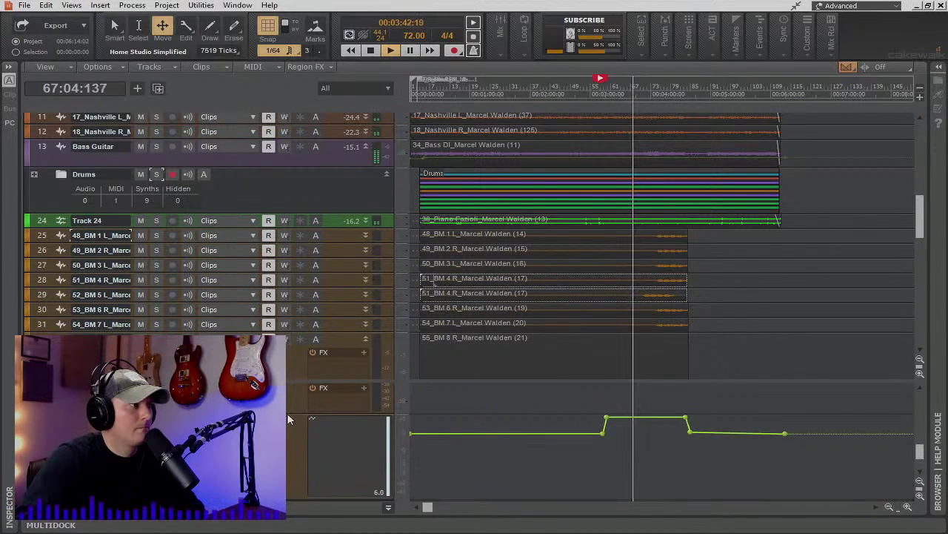
{"action": "left_click_drag", "start_coordinate": [289, 419], "coordinate": [291, 449]}
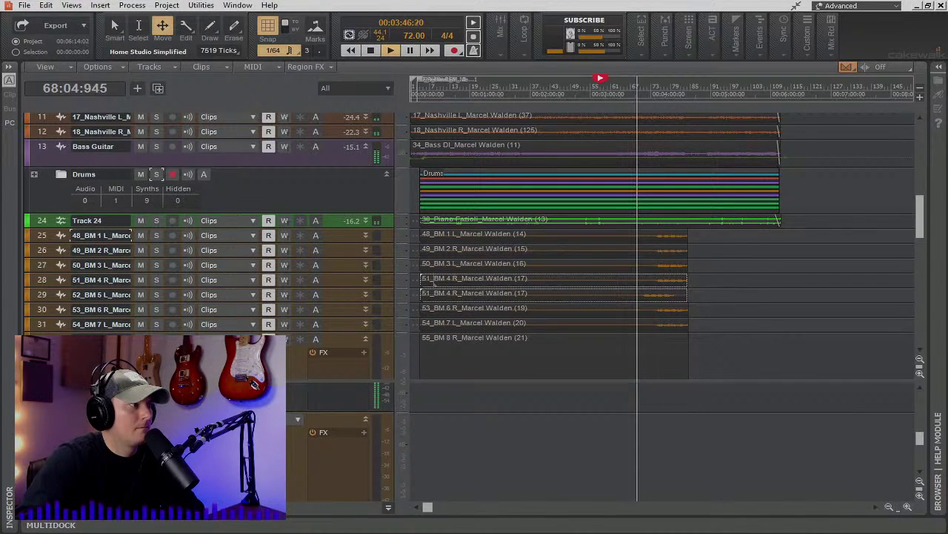
{"action": "scroll", "coordinate": [519, 460], "scroll_direction": "down", "scroll_amount": 3}
{"action": "scroll", "coordinate": [293, 454], "scroll_direction": "up", "scroll_amount": 3}
{"action": "scroll", "coordinate": [292, 456], "scroll_direction": "up", "scroll_amount": 2}
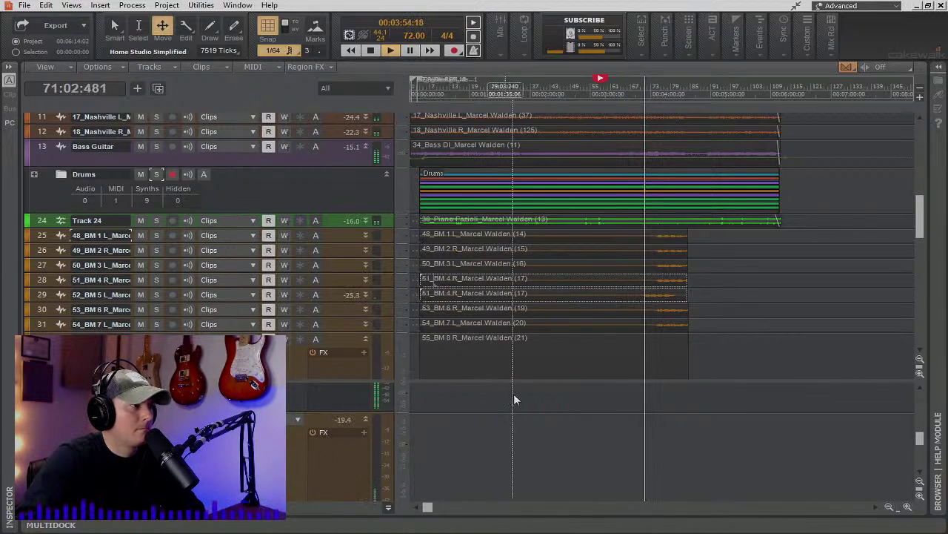
{"action": "scroll", "coordinate": [614, 395], "scroll_direction": "down", "scroll_amount": 3}
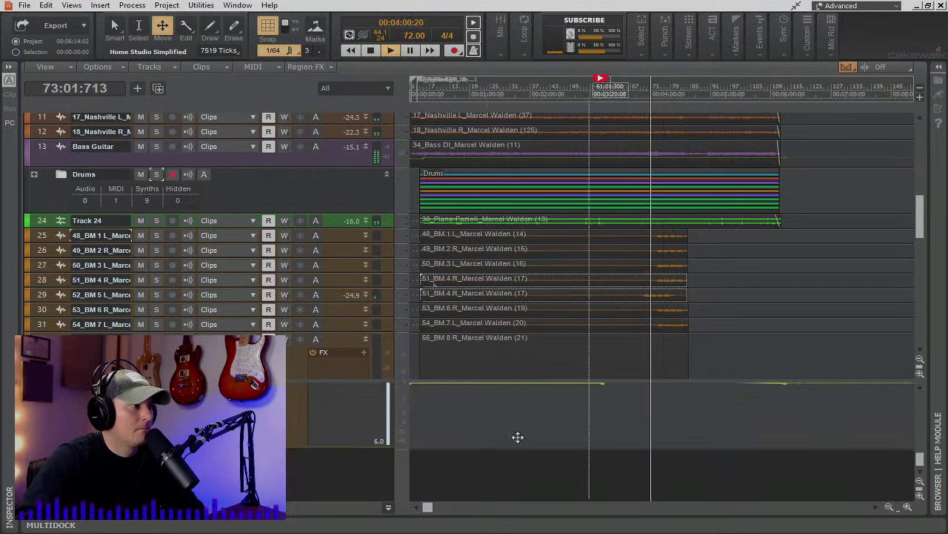
{"action": "scroll", "coordinate": [588, 436], "scroll_direction": "up", "scroll_amount": 1}
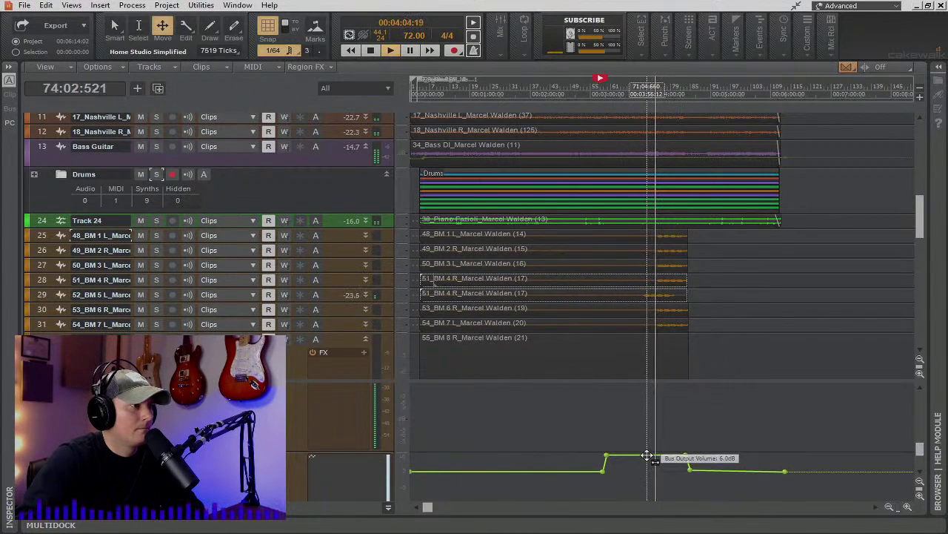
{"action": "left_click_drag", "start_coordinate": [647, 454], "coordinate": [647, 458]}
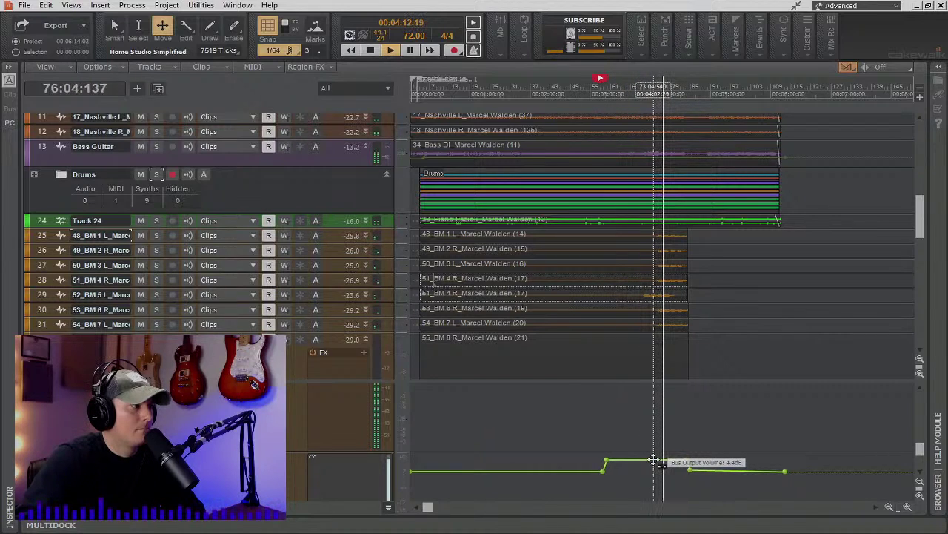
{"action": "left_click_drag", "start_coordinate": [653, 460], "coordinate": [652, 455]}
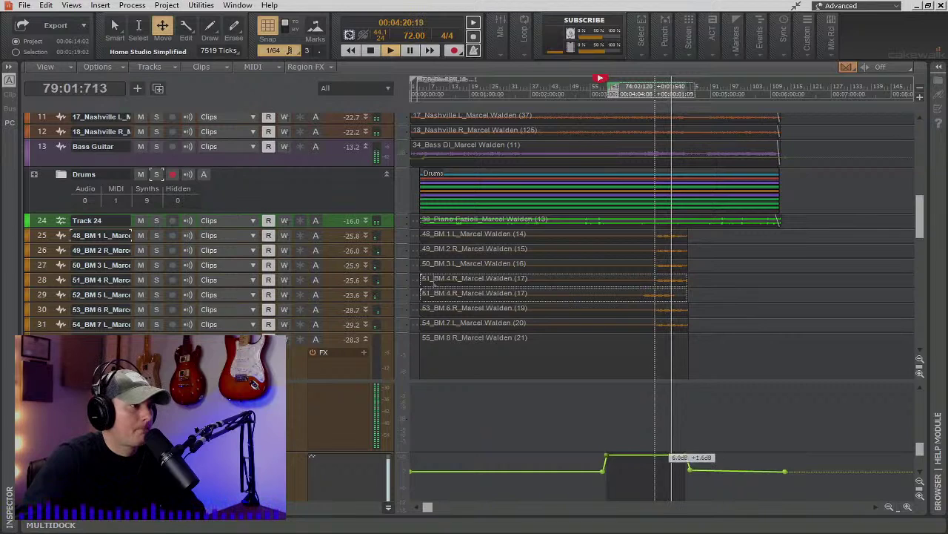
Insert the Sie-Q equalizer on the BM Guitars bus.
{"action": "right_click", "coordinate": [329, 423]}
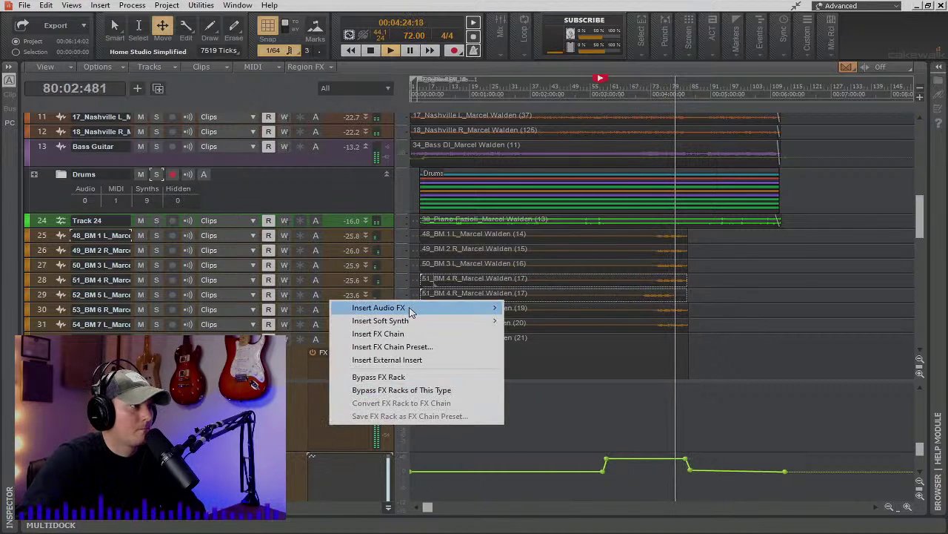
{"action": "mouse_move", "coordinate": [412, 311]}
{"action": "mouse_move", "coordinate": [567, 191]}
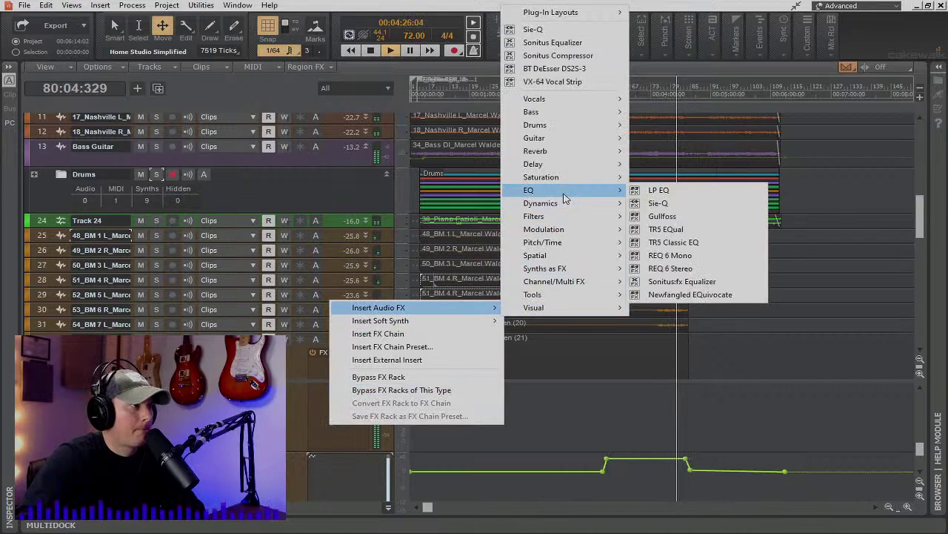
{"action": "left_click", "coordinate": [680, 205]}
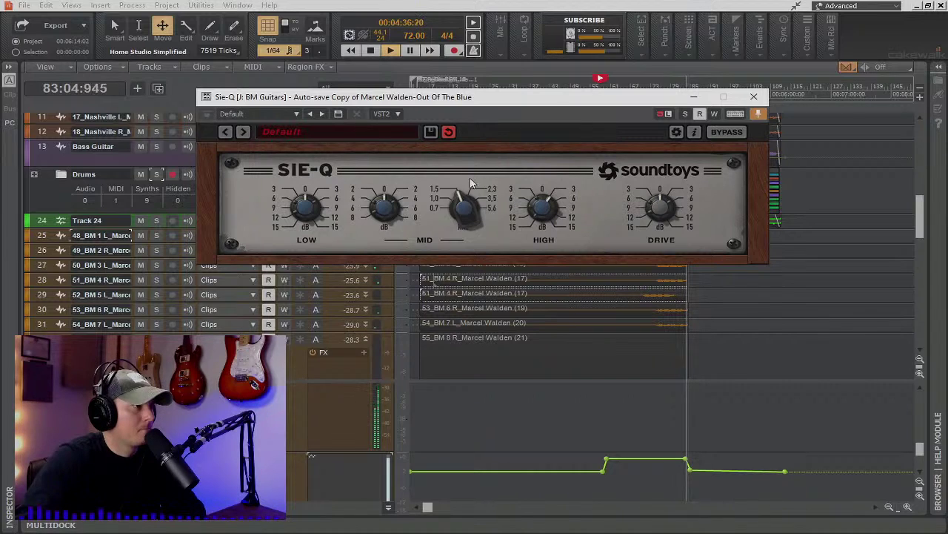
Boost the mids at about 2.3 kHz and cut the lows in the BM Guitars Sie-Q, and audition the mix from about measure 68.
{"action": "left_click_drag", "start_coordinate": [460, 211], "coordinate": [466, 198]}
{"action": "left_click_drag", "start_coordinate": [389, 210], "coordinate": [389, 194]}
{"action": "left_click_drag", "start_coordinate": [299, 212], "coordinate": [302, 229]}
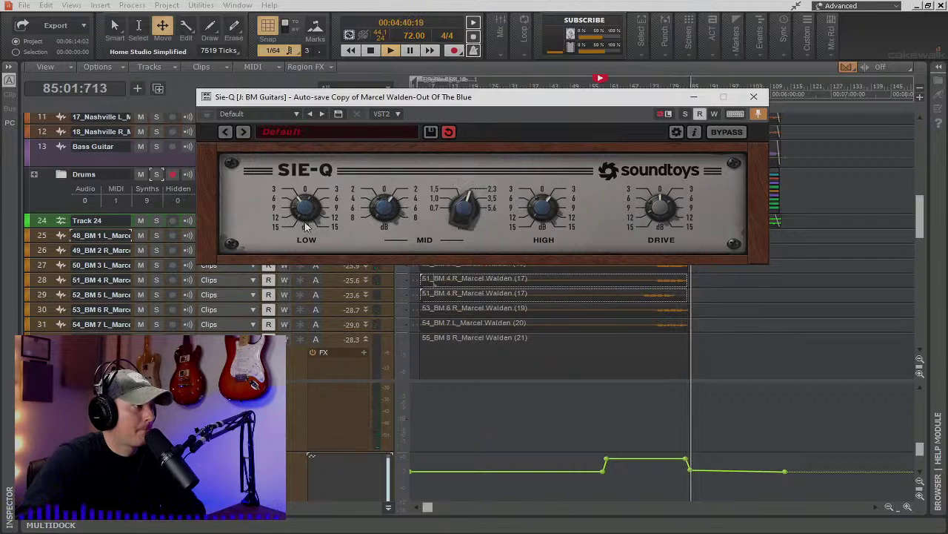
{"action": "left_click", "coordinate": [754, 96]}
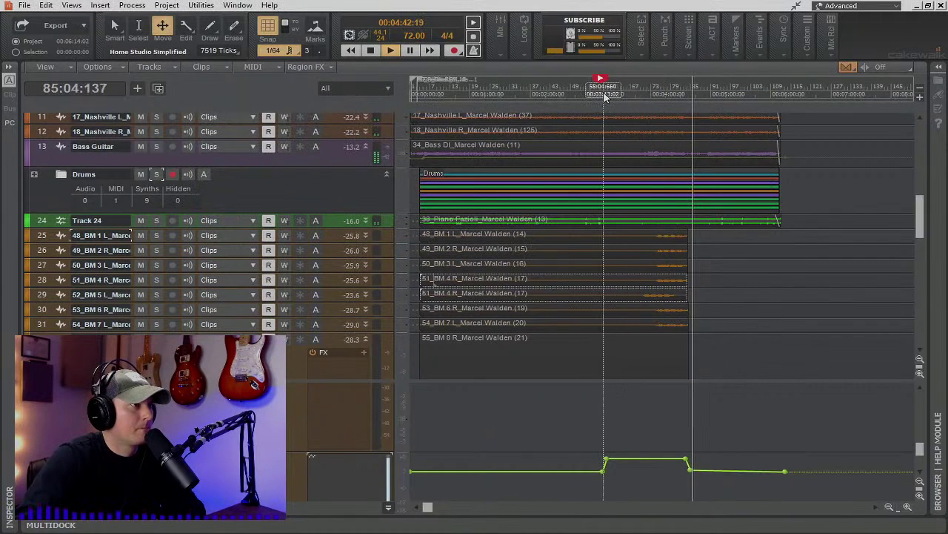
{"action": "left_click", "coordinate": [633, 98]}
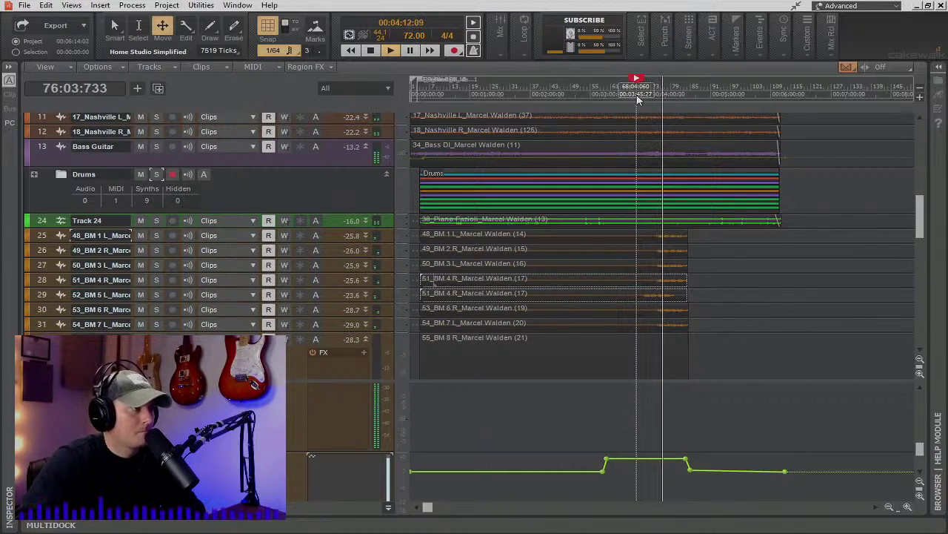
Hide the bus pane, enlarge the Lead Vocals track, and show its automation lanes with an added volume lane.
{"action": "left_click", "coordinate": [388, 509]}
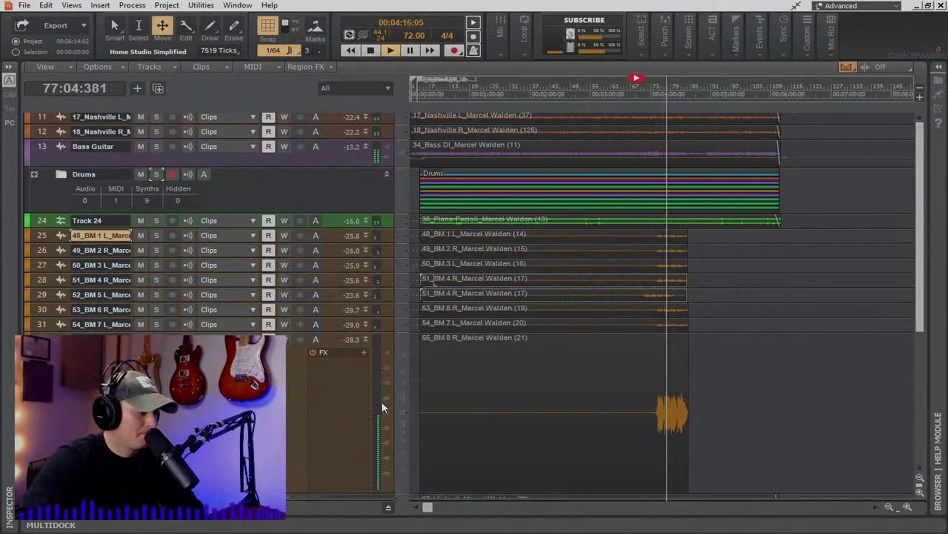
{"action": "scroll", "coordinate": [383, 407], "scroll_direction": "up", "scroll_amount": 5}
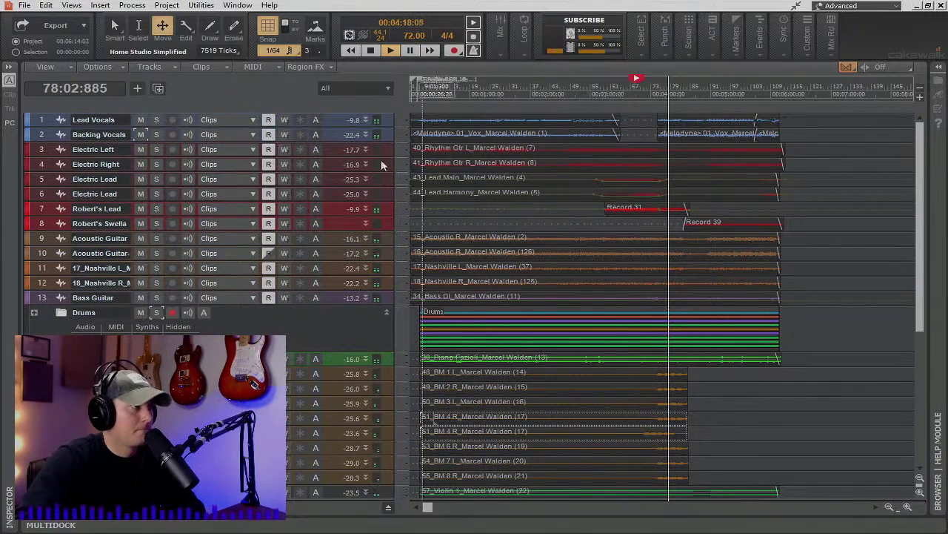
{"action": "left_click_drag", "start_coordinate": [58, 141], "coordinate": [58, 224]}
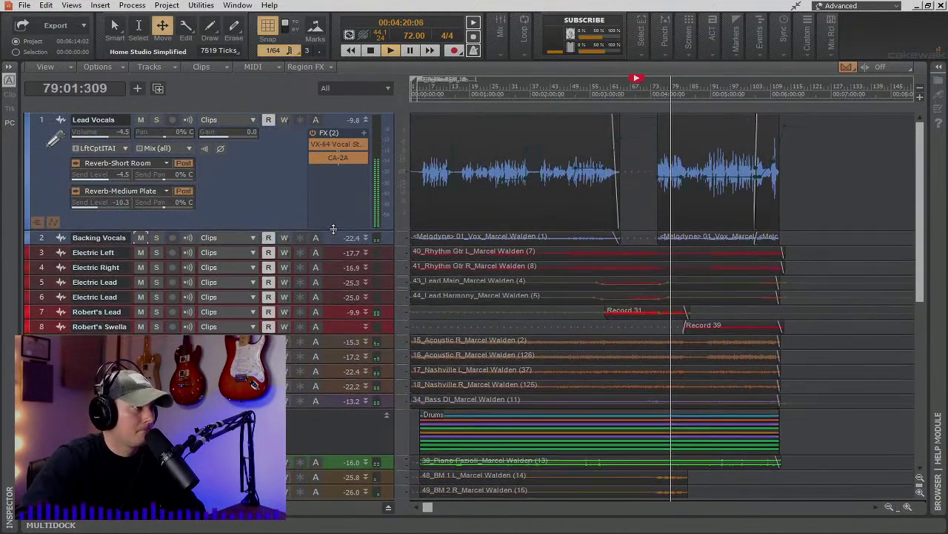
{"action": "left_click", "coordinate": [57, 222]}
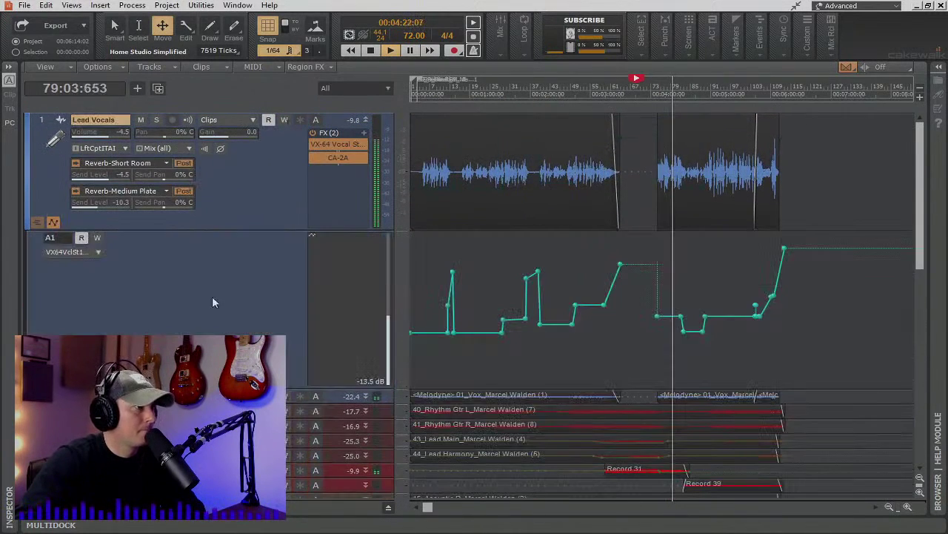
{"action": "left_click", "coordinate": [56, 222]}
{"action": "left_click", "coordinate": [57, 222]}
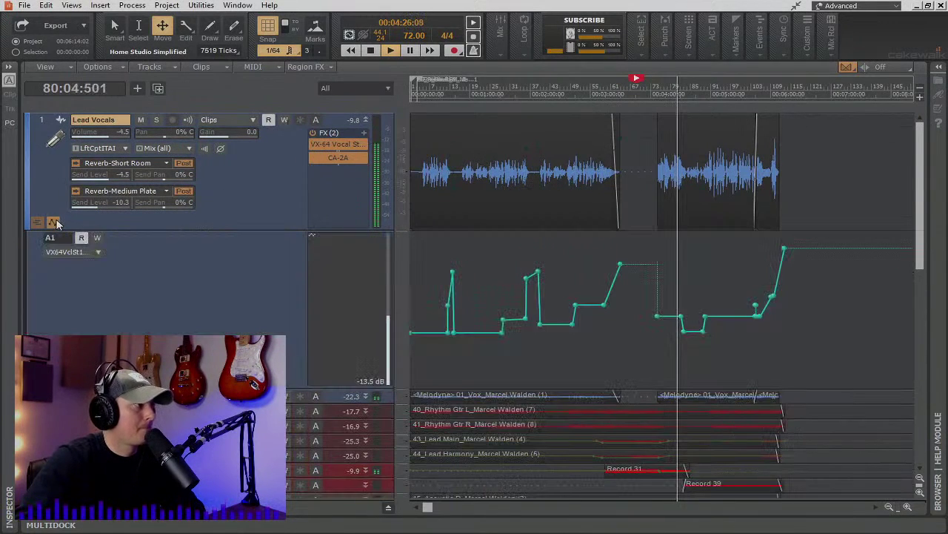
{"action": "left_click", "coordinate": [34, 381]}
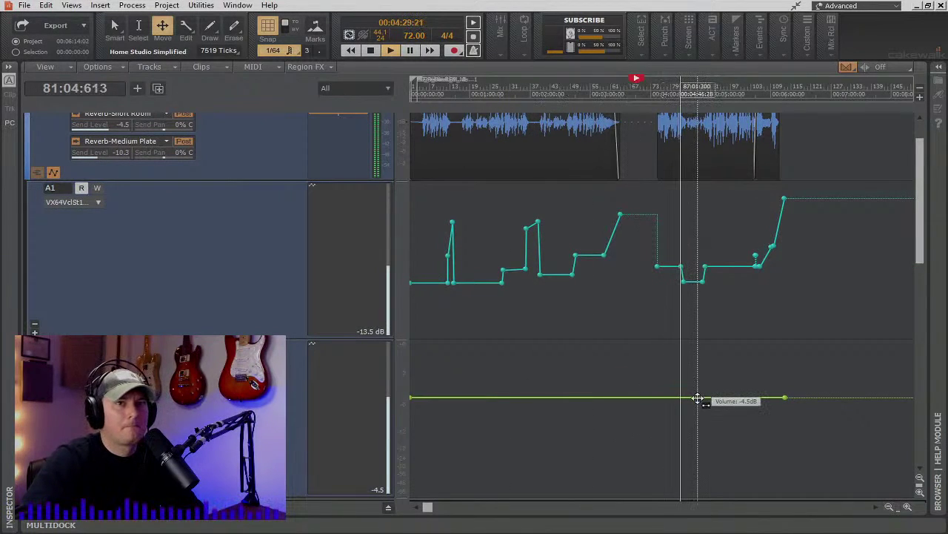
Stop playback and add pairs of Lead Vocals volume nodes at about measures 73–74 and 81–82.
{"action": "key", "text": "space"}
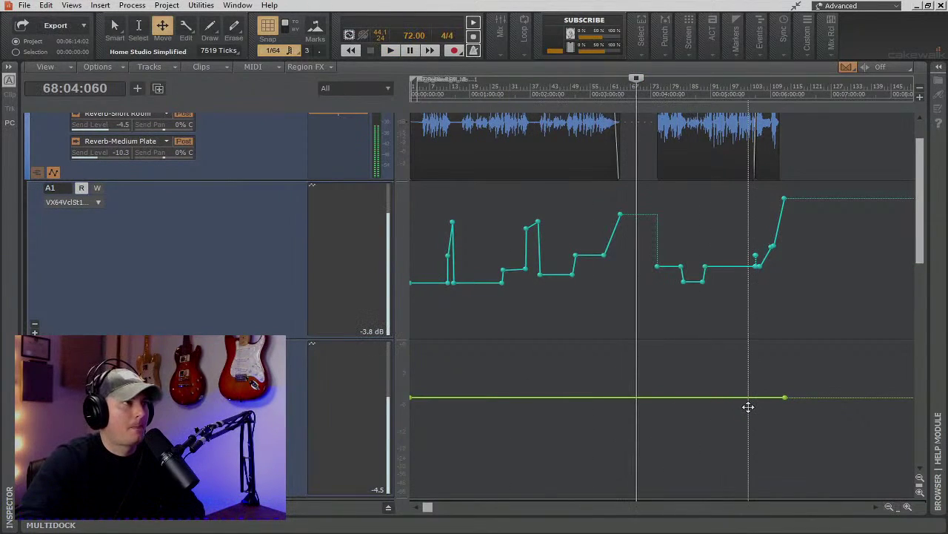
{"action": "scroll", "coordinate": [727, 398], "scroll_direction": "up", "scroll_amount": 3}
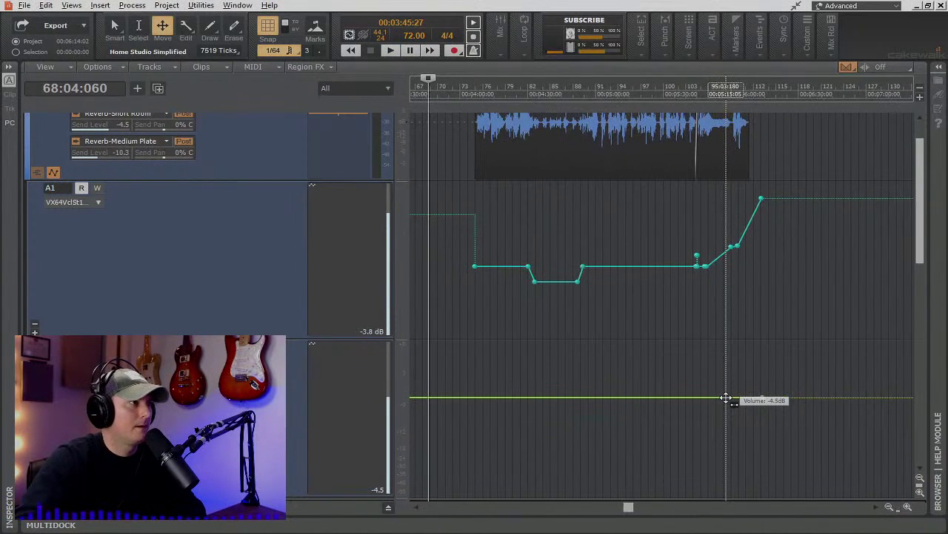
{"action": "key", "text": "t"}
{"action": "left_click", "coordinate": [429, 381]}
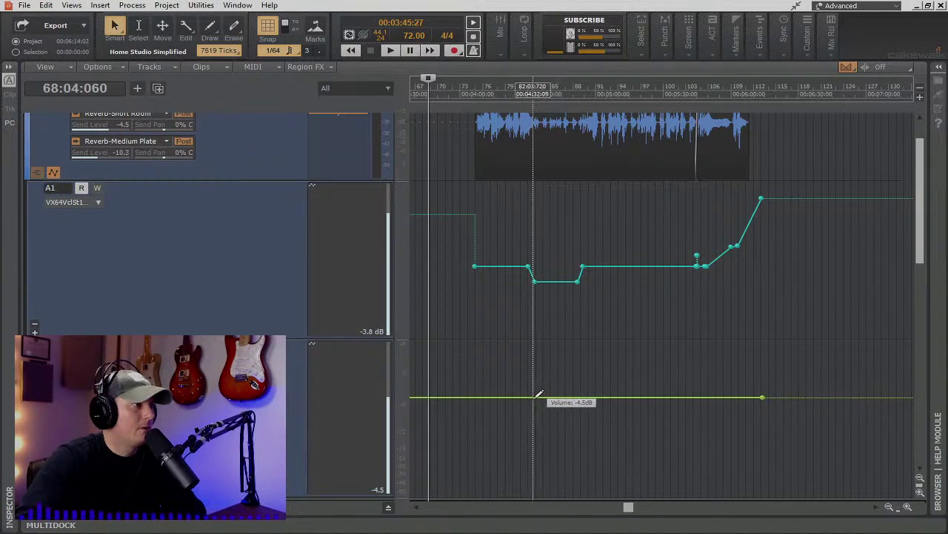
{"action": "left_click_drag", "start_coordinate": [531, 396], "coordinate": [510, 396]}
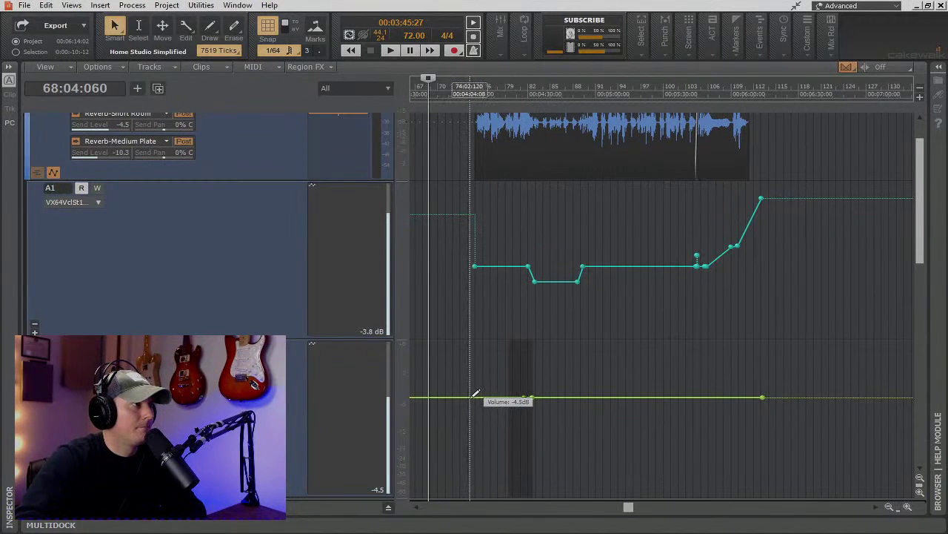
{"action": "key", "text": "t"}
{"action": "left_click", "coordinate": [458, 374]}
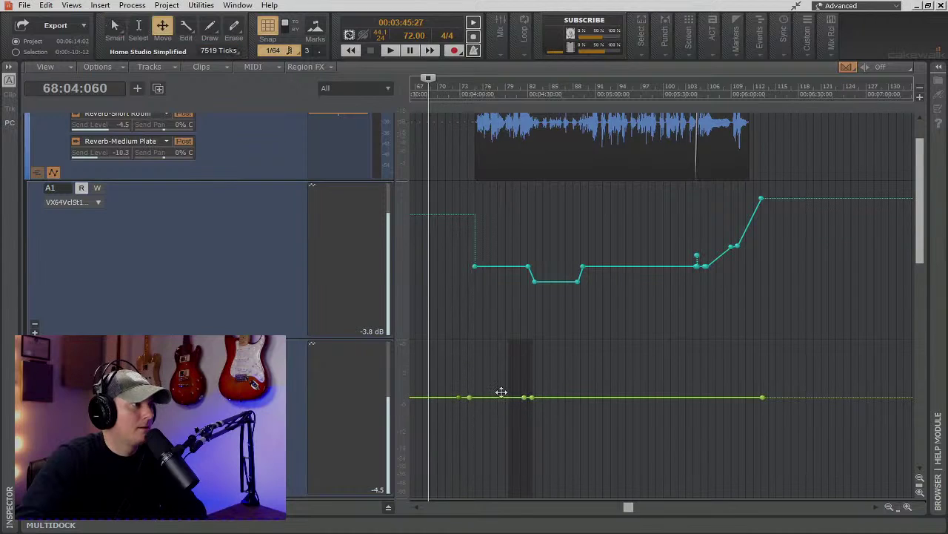
Raise the Lead Vocals volume between about measures 74 and 81 to slightly above -3.8 dB and play from measure 68.
{"action": "left_click_drag", "start_coordinate": [497, 394], "coordinate": [494, 394]}
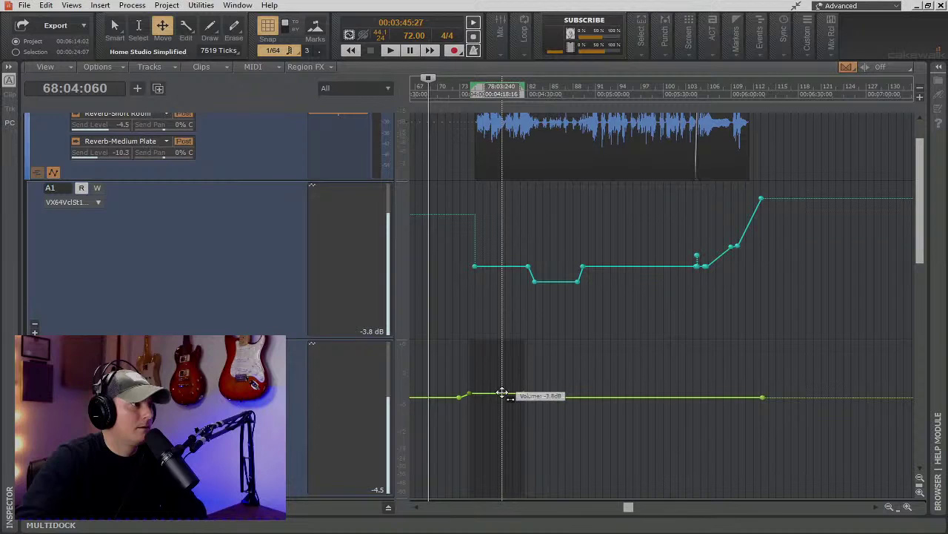
{"action": "left_click", "coordinate": [503, 445]}
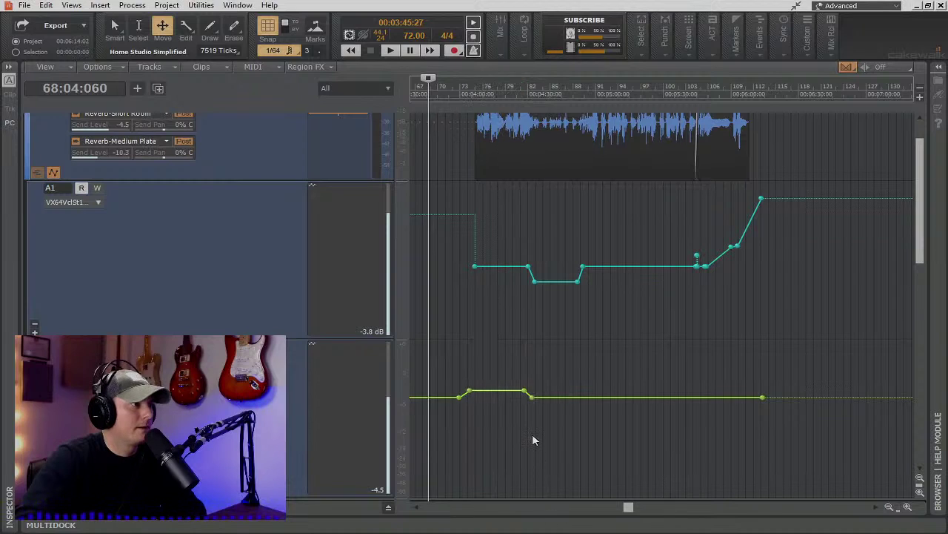
{"action": "key", "text": "space"}
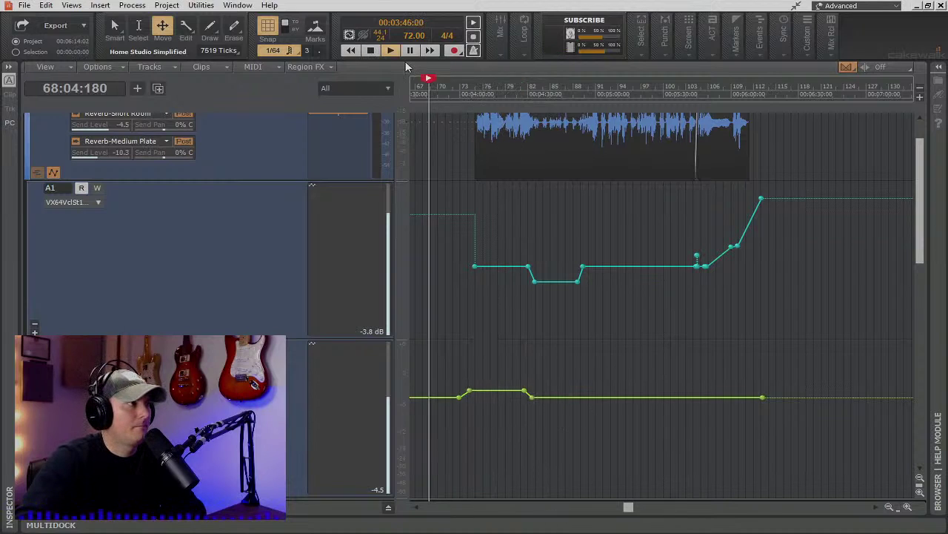
Audition the lead vocal from about measure 74 and hide the Lead Vocals automation lanes.
{"action": "left_click", "coordinate": [452, 89]}
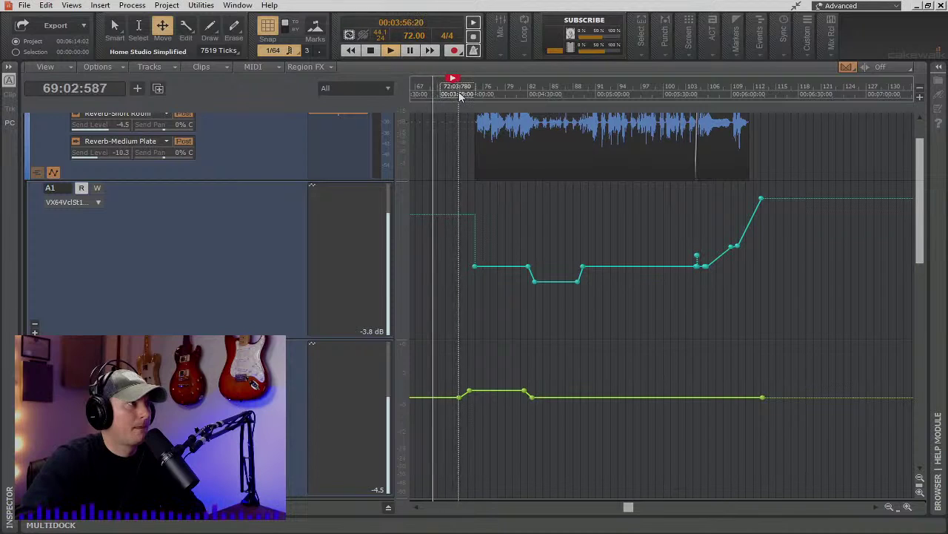
{"action": "left_click", "coordinate": [470, 92]}
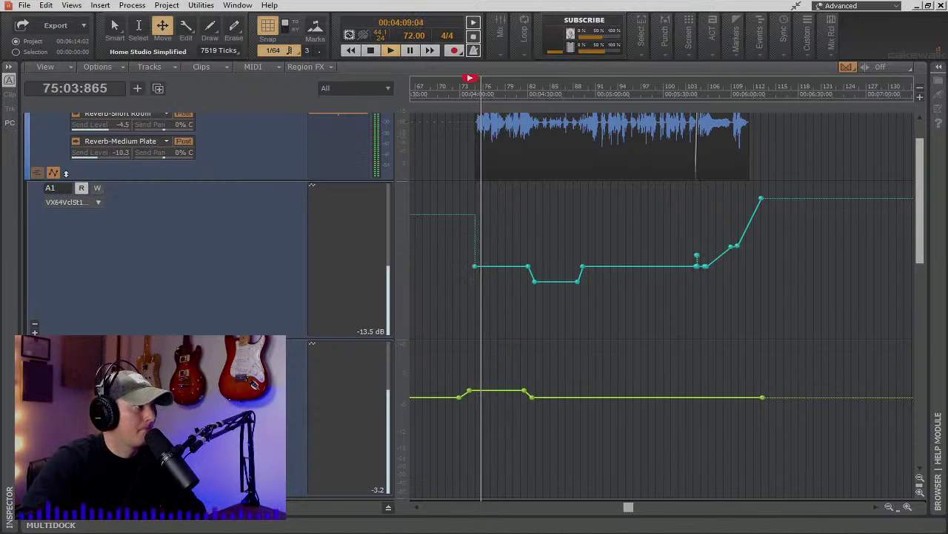
{"action": "left_click", "coordinate": [57, 173]}
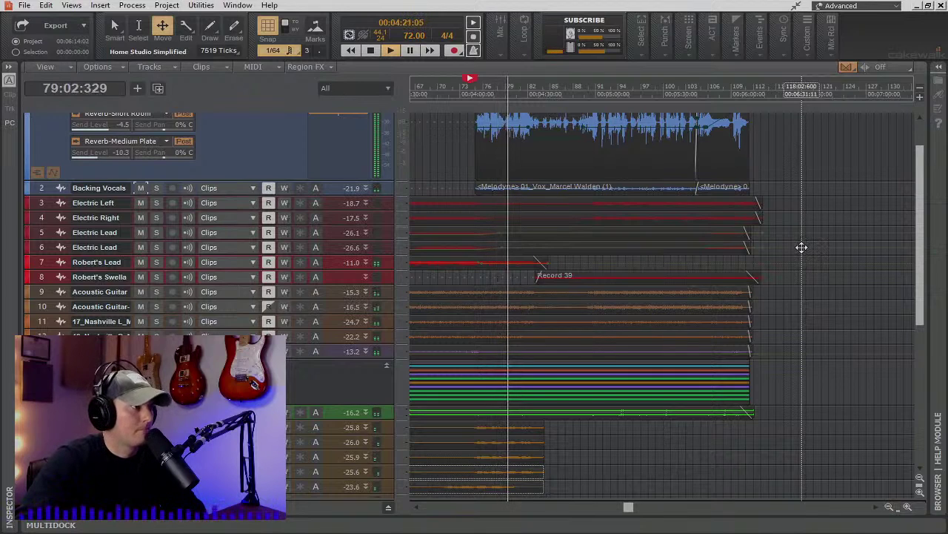
Show the bus pane and lower the BM Guitars bus volume envelope before about measure 83 to 2.8 dB.
{"action": "scroll", "coordinate": [794, 353], "scroll_direction": "down", "scroll_amount": 12}
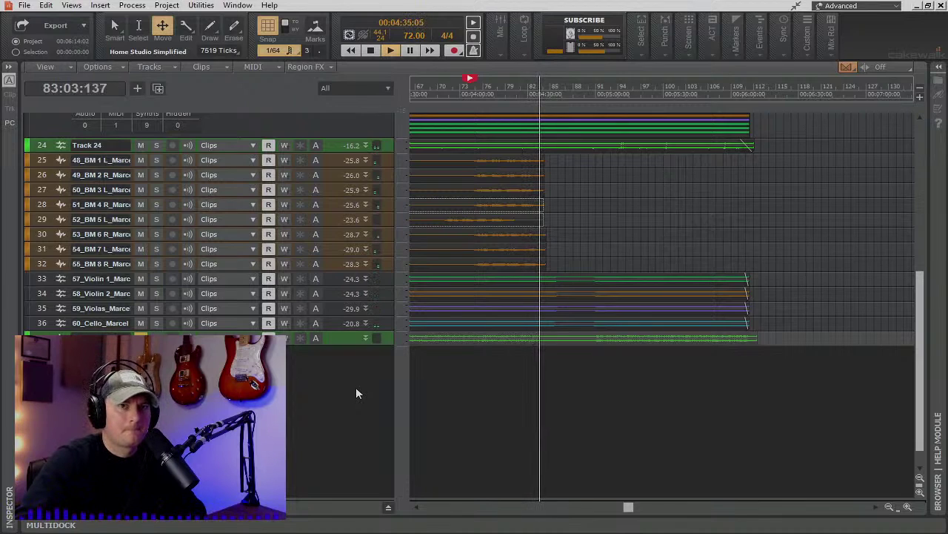
{"action": "left_click", "coordinate": [388, 507]}
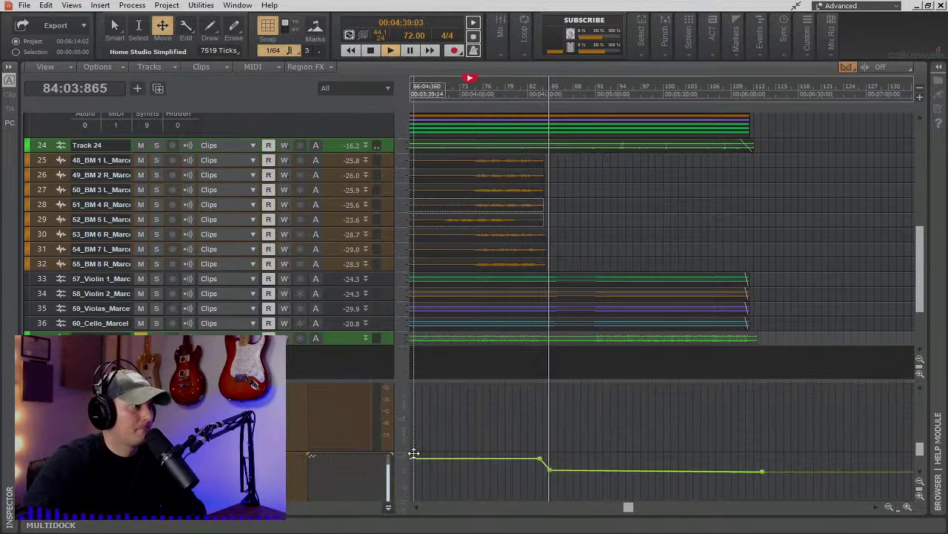
{"action": "scroll", "coordinate": [414, 452], "scroll_direction": "down", "scroll_amount": 1}
{"action": "left_click_drag", "start_coordinate": [503, 419], "coordinate": [497, 423]}
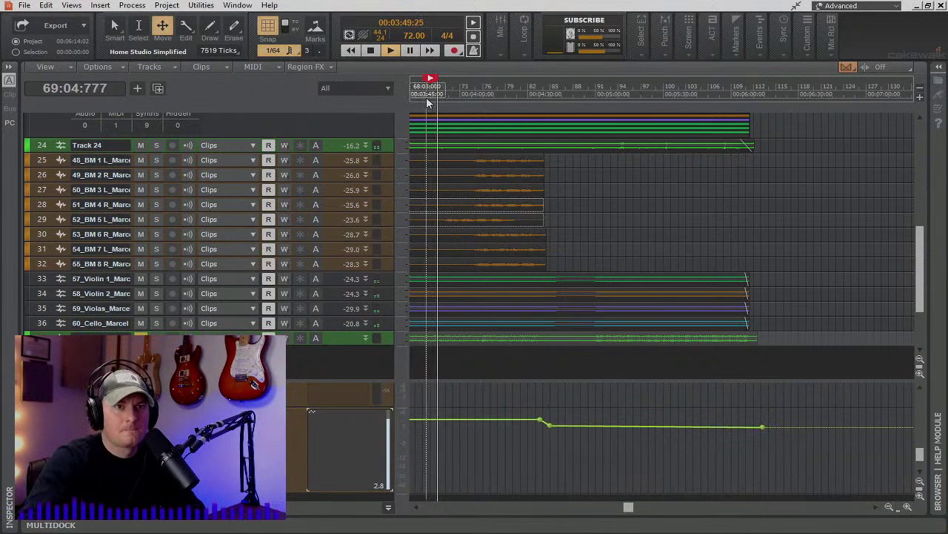
Audition the mix from about measure 69 and collapse the BM Guitars bus and Lead Vocals track to minimum height.
{"action": "scroll", "coordinate": [508, 205], "scroll_direction": "up", "scroll_amount": 8}
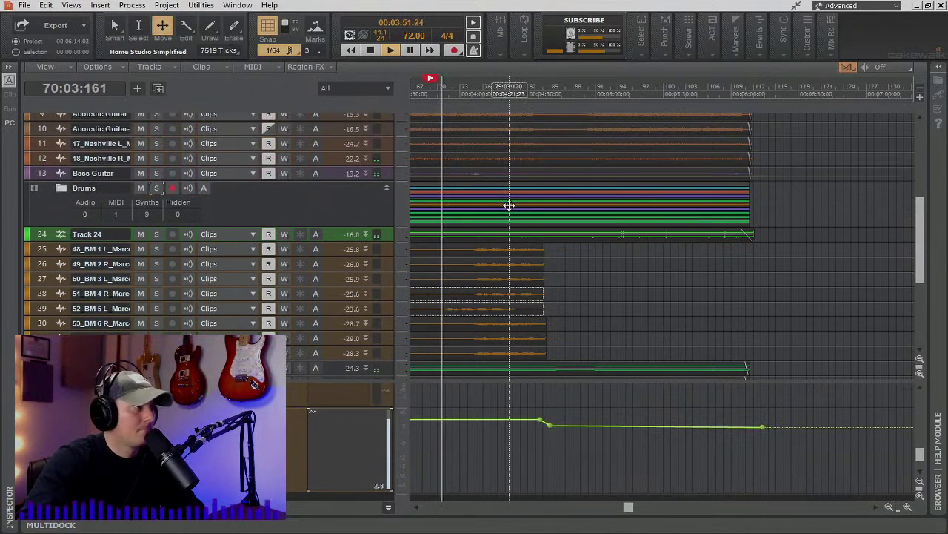
{"action": "scroll", "coordinate": [567, 237], "scroll_direction": "up", "scroll_amount": 3}
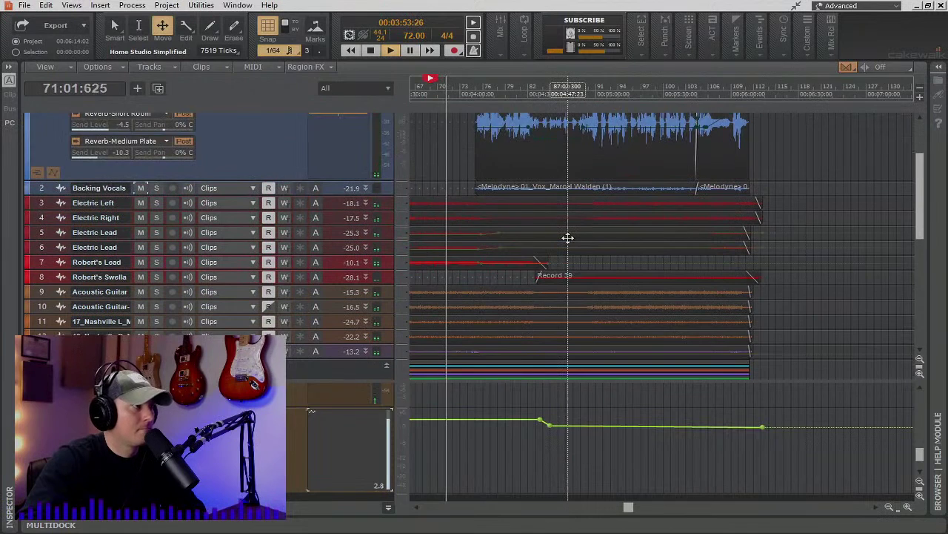
{"action": "scroll", "coordinate": [568, 238], "scroll_direction": "down", "scroll_amount": 8}
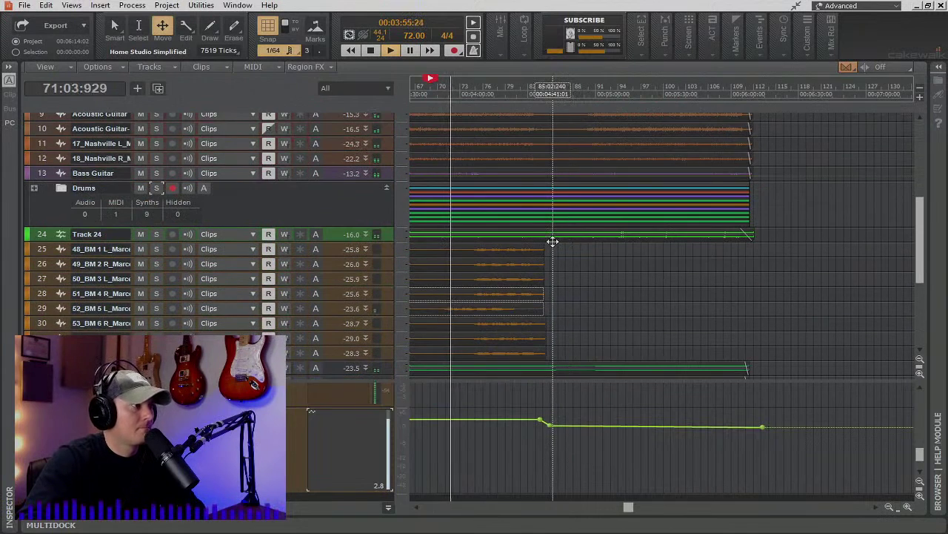
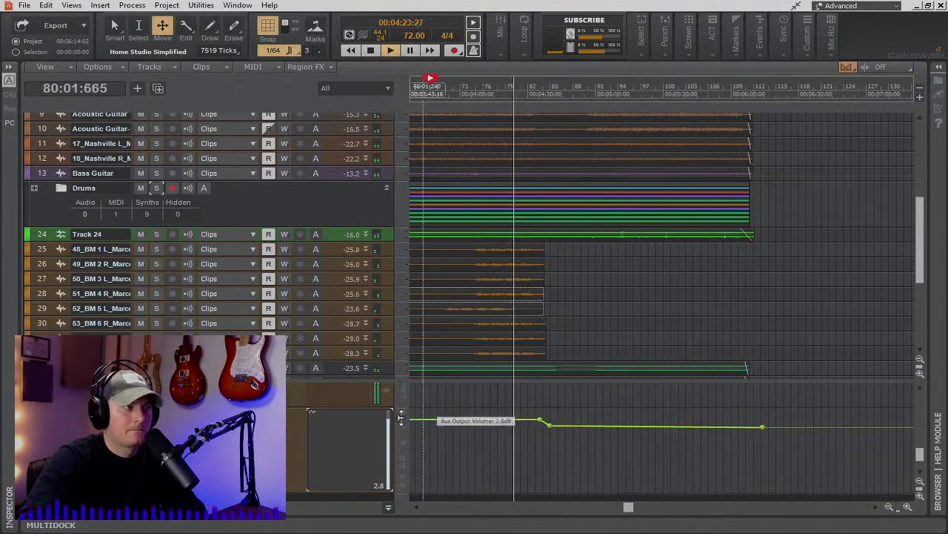
{"action": "scroll", "coordinate": [503, 437], "scroll_direction": "up", "scroll_amount": 2}
{"action": "scroll", "coordinate": [659, 441], "scroll_direction": "down", "scroll_amount": 2}
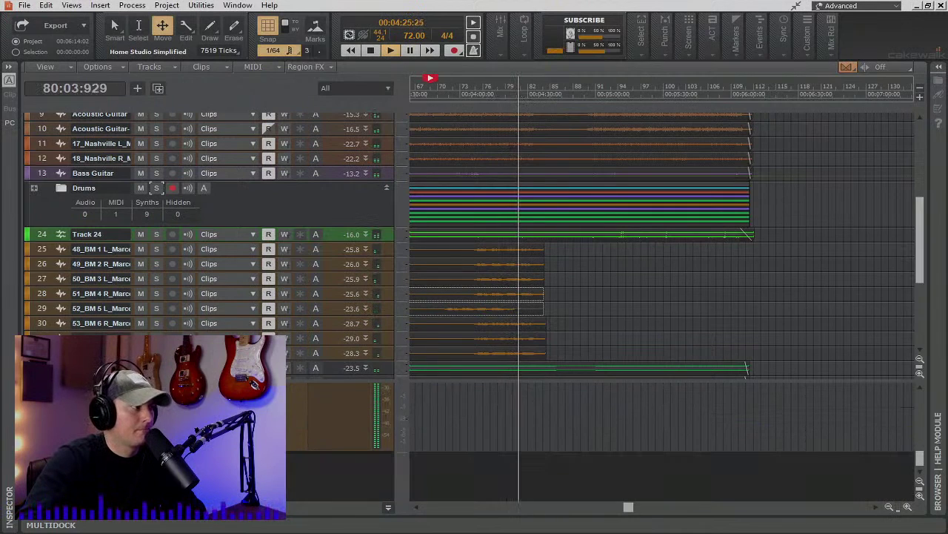
{"action": "scroll", "coordinate": [302, 435], "scroll_direction": "down", "scroll_amount": 3}
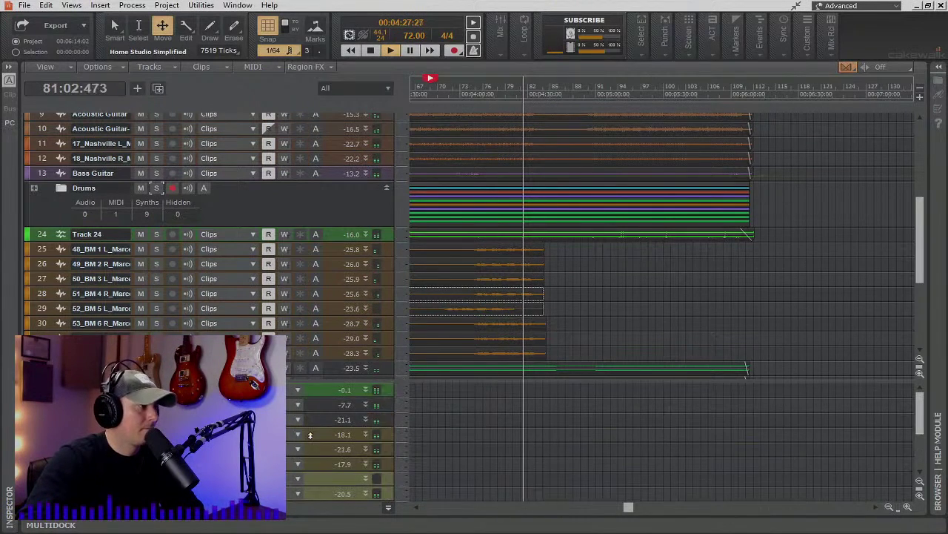
{"action": "scroll", "coordinate": [349, 212], "scroll_direction": "up", "scroll_amount": 4}
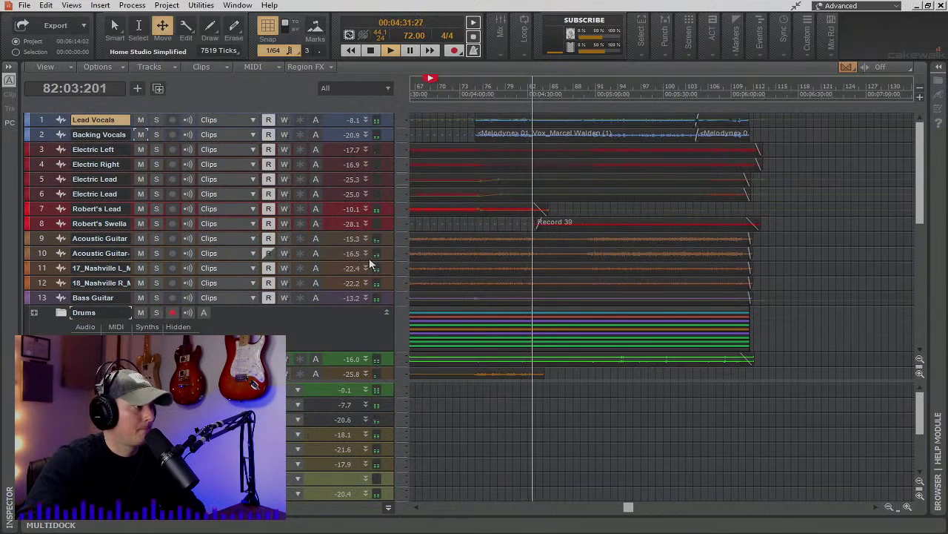
Hide the bus pane, stop playback, and save the project.
{"action": "left_click", "coordinate": [388, 508]}
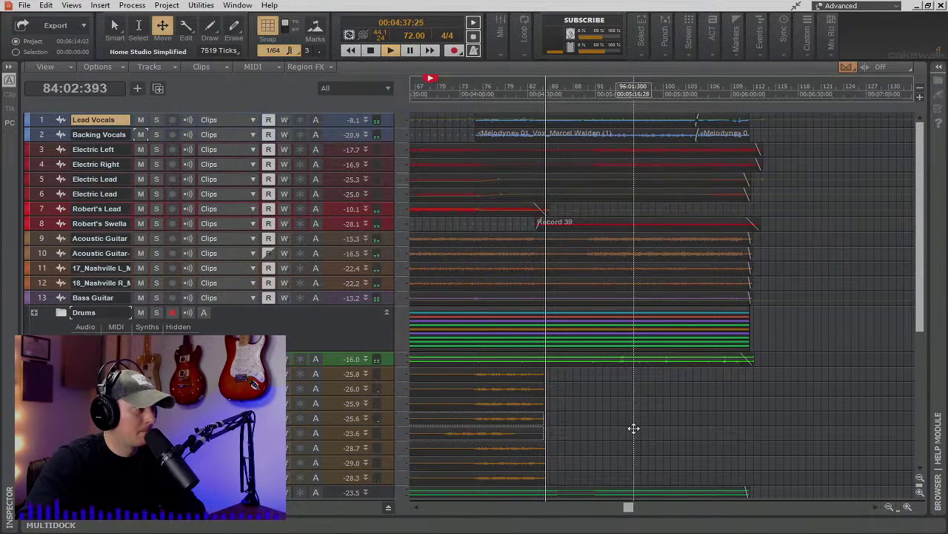
{"action": "key", "text": "space"}
{"action": "scroll", "coordinate": [606, 443], "scroll_direction": "down", "scroll_amount": 3}
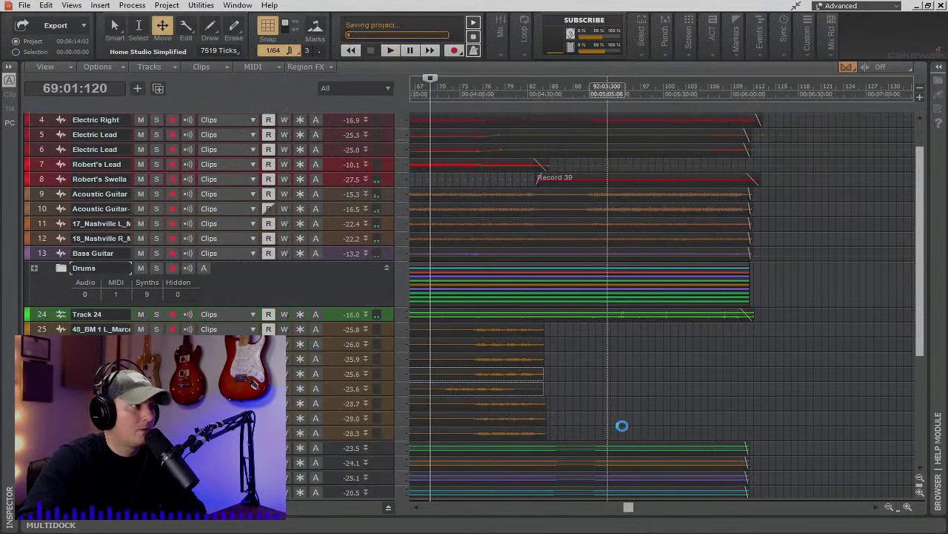
Delete the clip on the 51_BM 4 R track and undo the deletion.
{"action": "left_click_drag", "start_coordinate": [630, 509], "coordinate": [356, 527]}
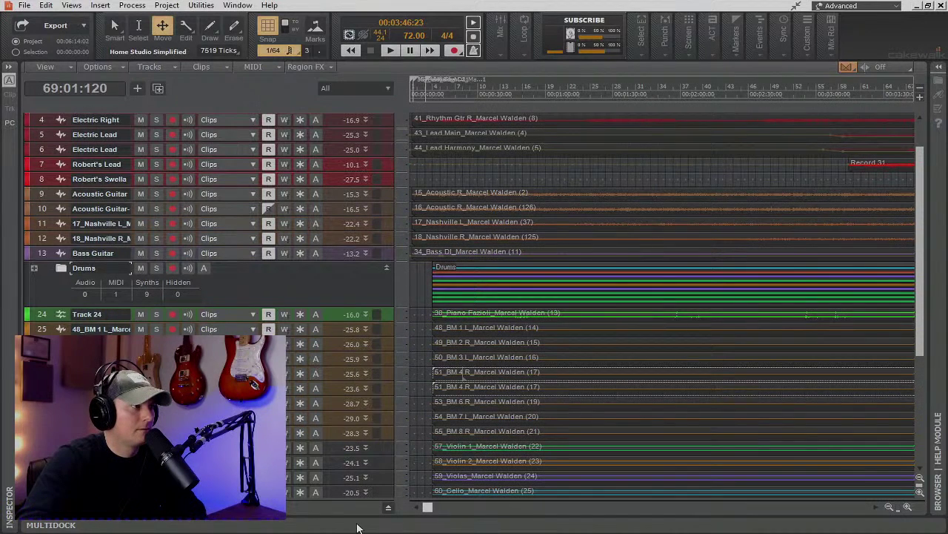
{"action": "left_click_drag", "start_coordinate": [357, 527], "coordinate": [469, 526]}
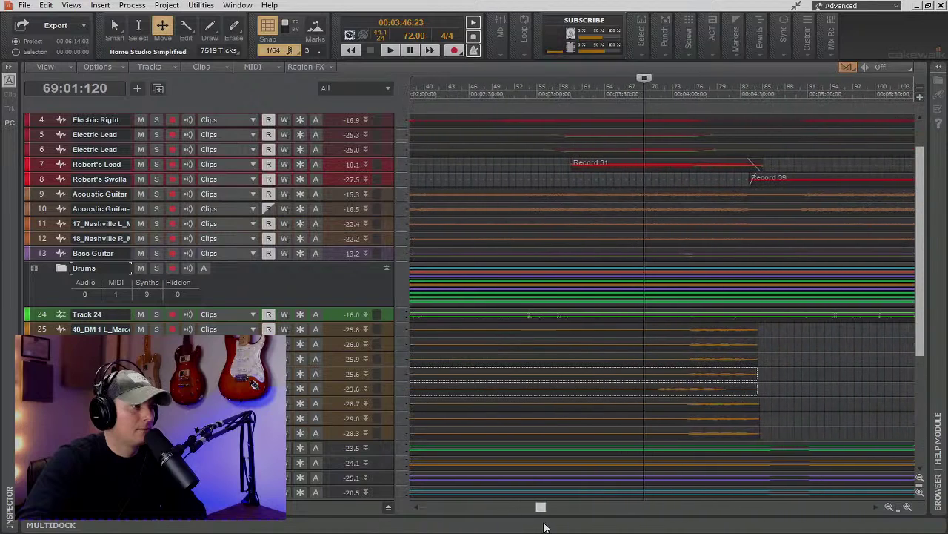
{"action": "left_click_drag", "start_coordinate": [719, 389], "coordinate": [719, 387]}
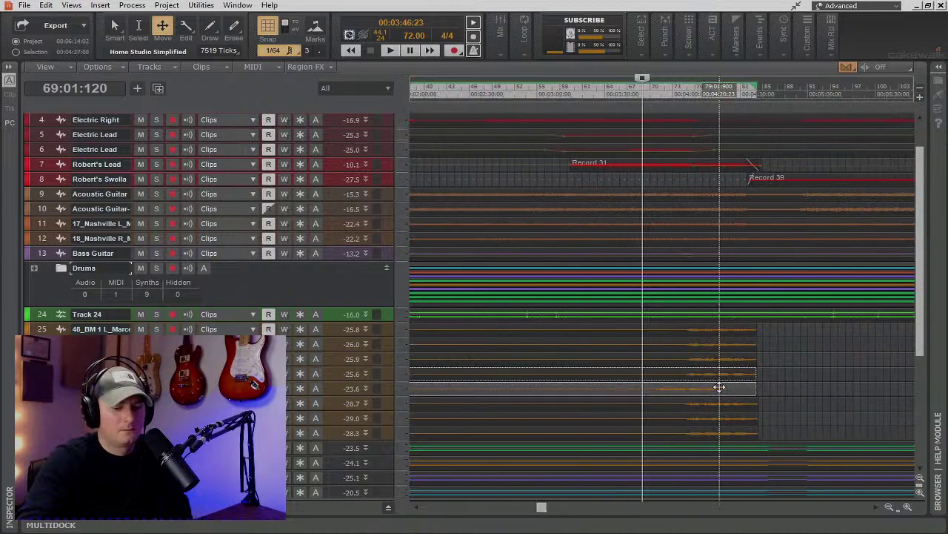
{"action": "left_click_drag", "start_coordinate": [719, 389], "coordinate": [721, 369]}
{"action": "key", "text": "Delete"}
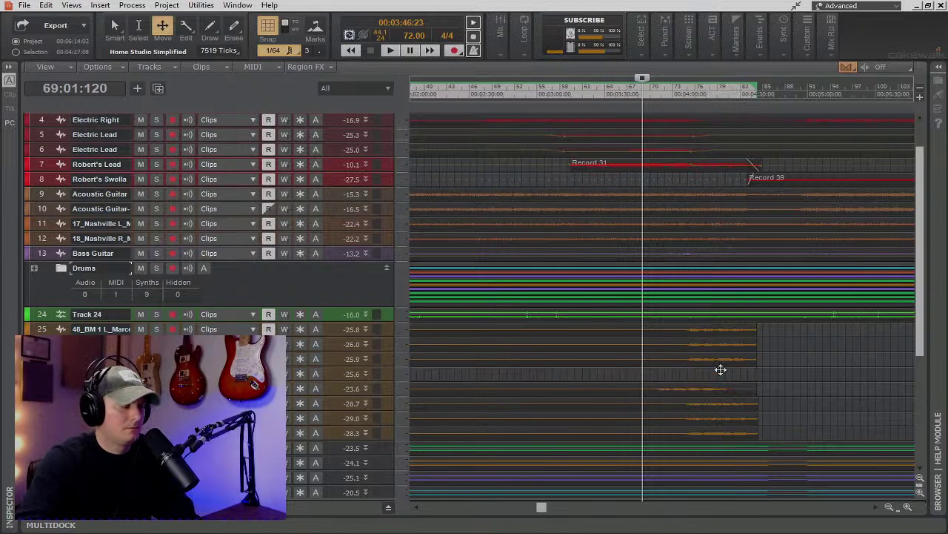
{"action": "key", "text": "ctrl+z"}
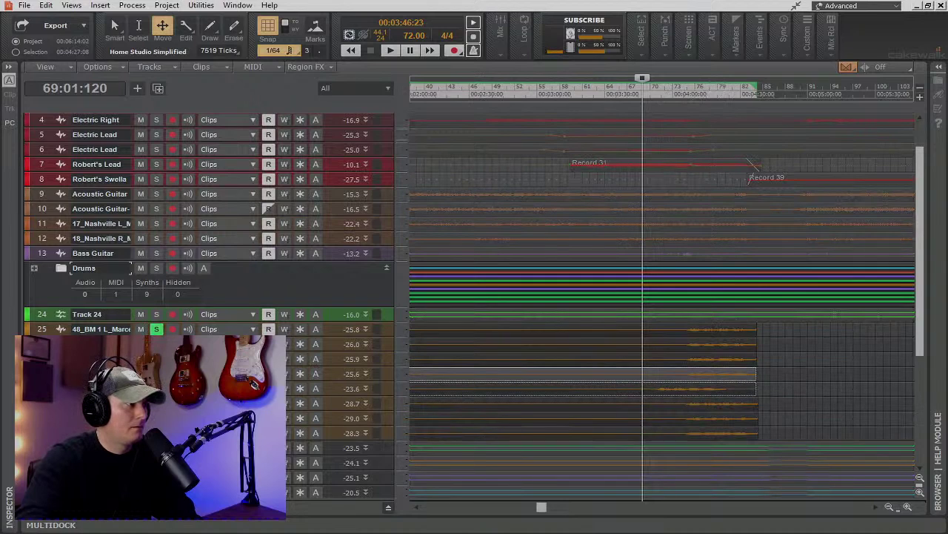
Solo the BM guitar tracks and audition them from about measure 69 and from measure 74.
{"action": "key", "text": "space"}
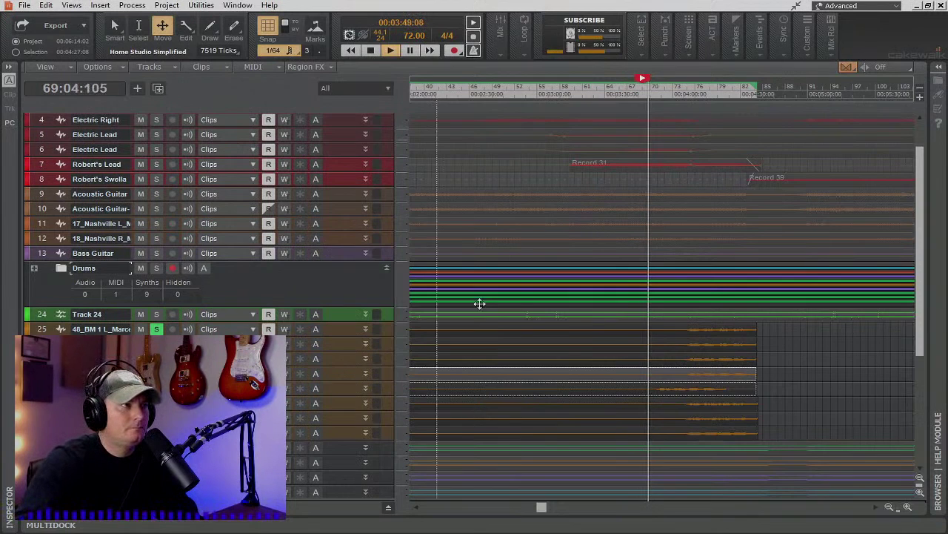
{"action": "left_click", "coordinate": [907, 507]}
{"action": "left_click", "coordinate": [908, 506]}
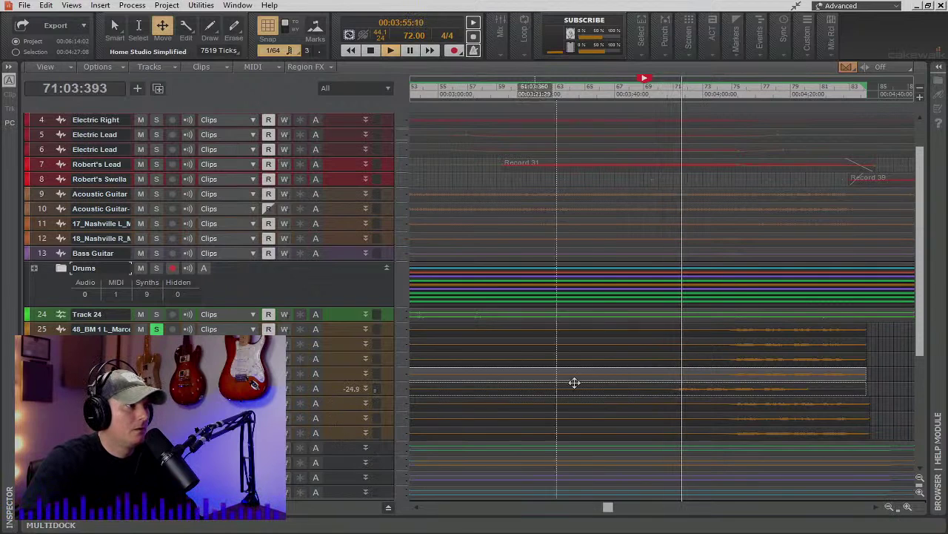
{"action": "left_click", "coordinate": [724, 95]}
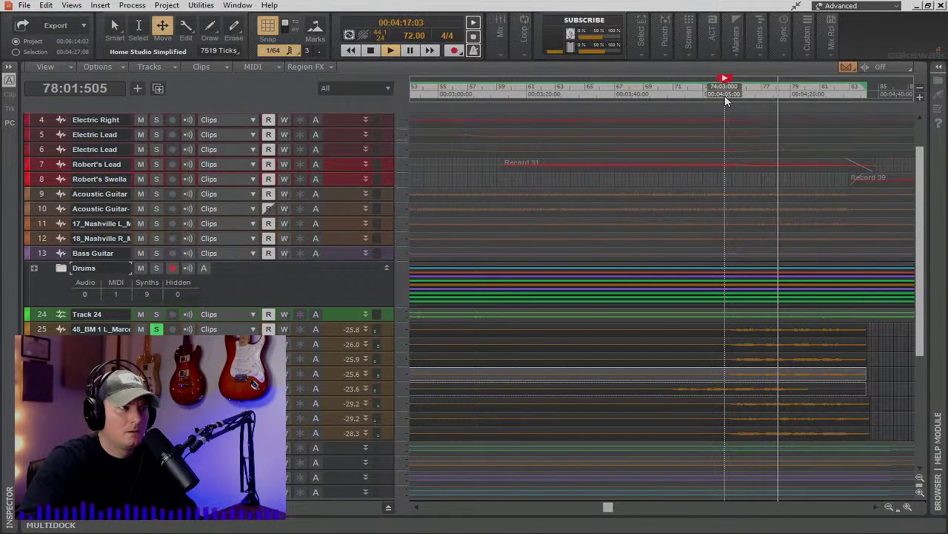
{"action": "key", "text": "space"}
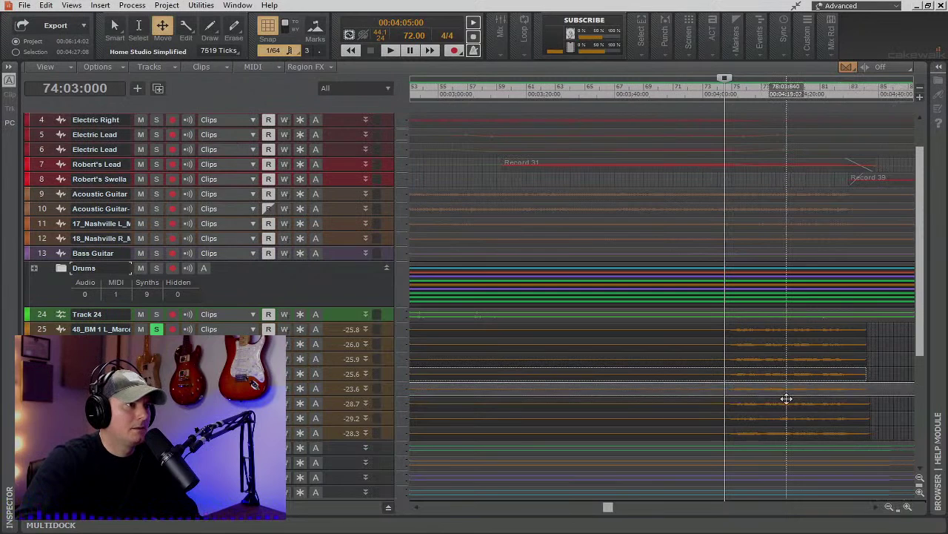
Slip-edit the shifted clip on the BM 5 L track so its end and start line up with the other BM clips.
{"action": "left_click", "coordinate": [890, 507]}
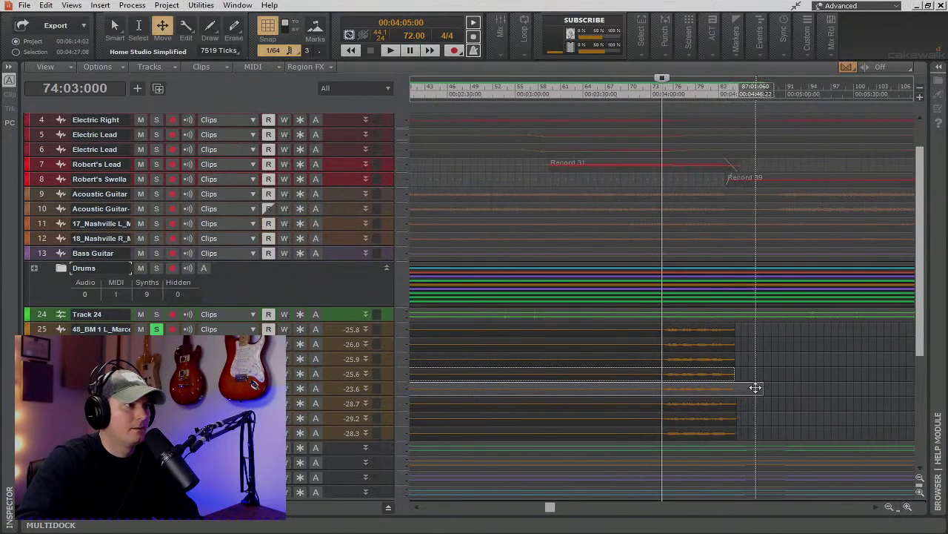
{"action": "key", "text": "t"}
{"action": "left_click", "coordinate": [696, 377]}
{"action": "left_click_drag", "start_coordinate": [761, 394], "coordinate": [736, 390]}
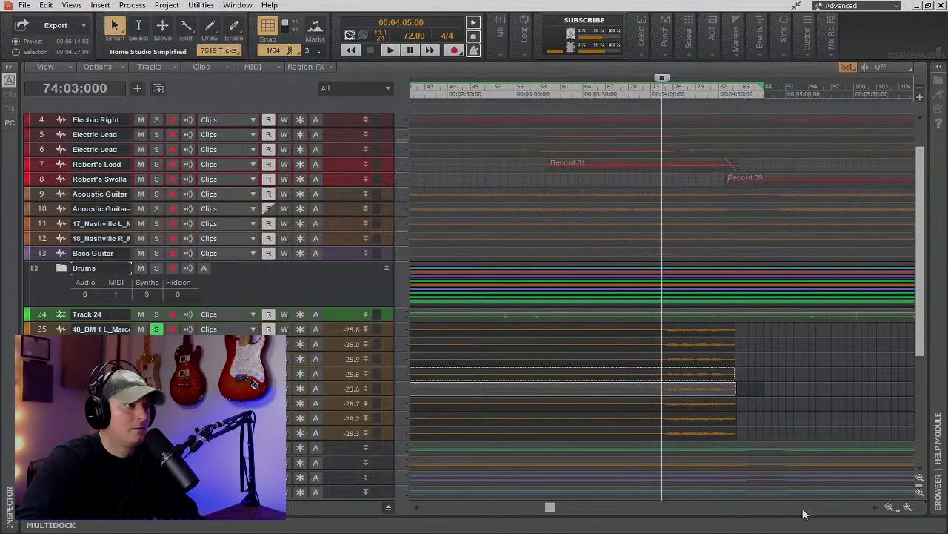
{"action": "left_click_drag", "start_coordinate": [551, 508], "coordinate": [418, 521]}
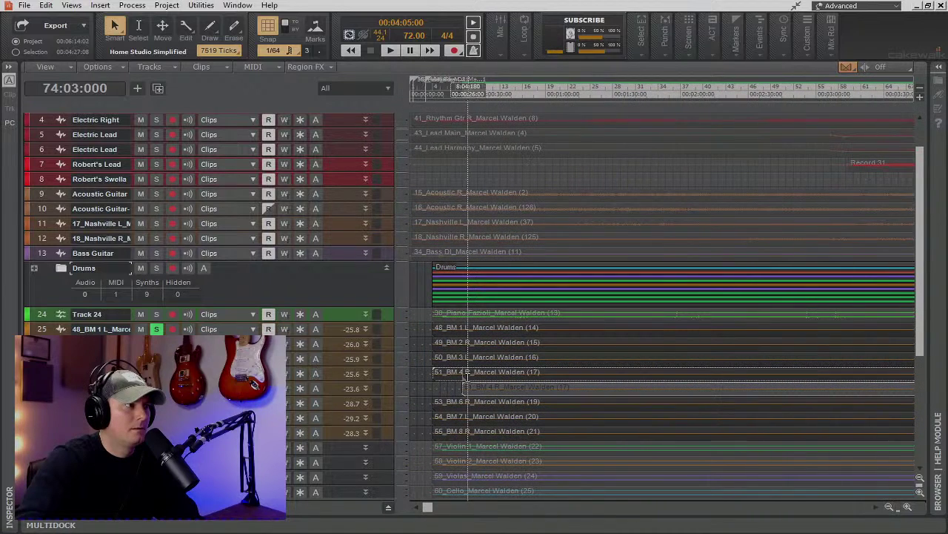
{"action": "left_click_drag", "start_coordinate": [459, 387], "coordinate": [434, 387]}
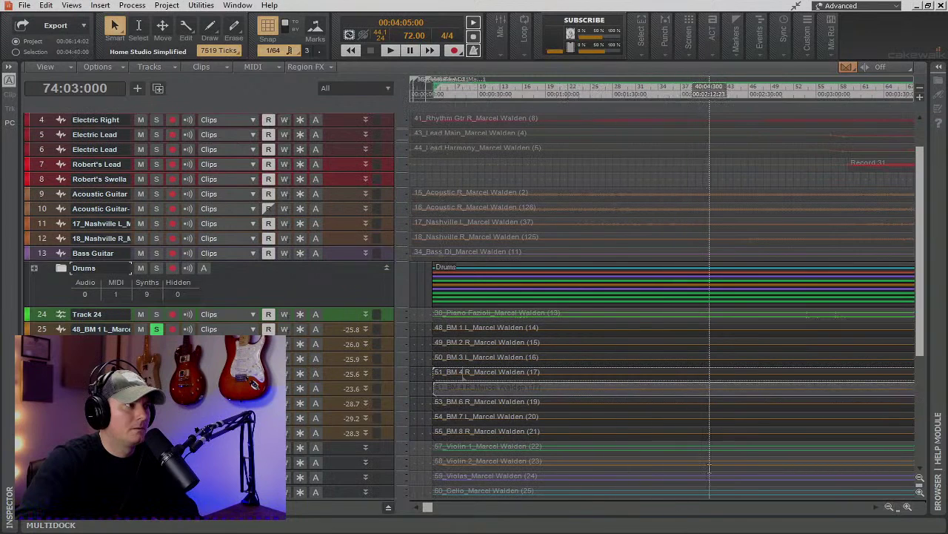
Delete the duplicate 51_BM 4 R clip from the BM 5 L track.
{"action": "scroll", "coordinate": [875, 510], "scroll_direction": "right", "scroll_amount": 2}
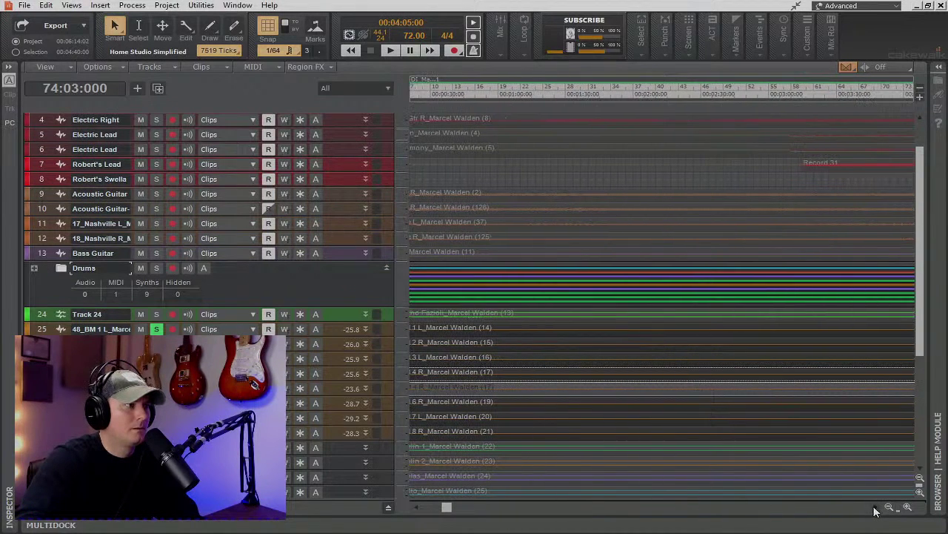
{"action": "left_click", "coordinate": [418, 508]}
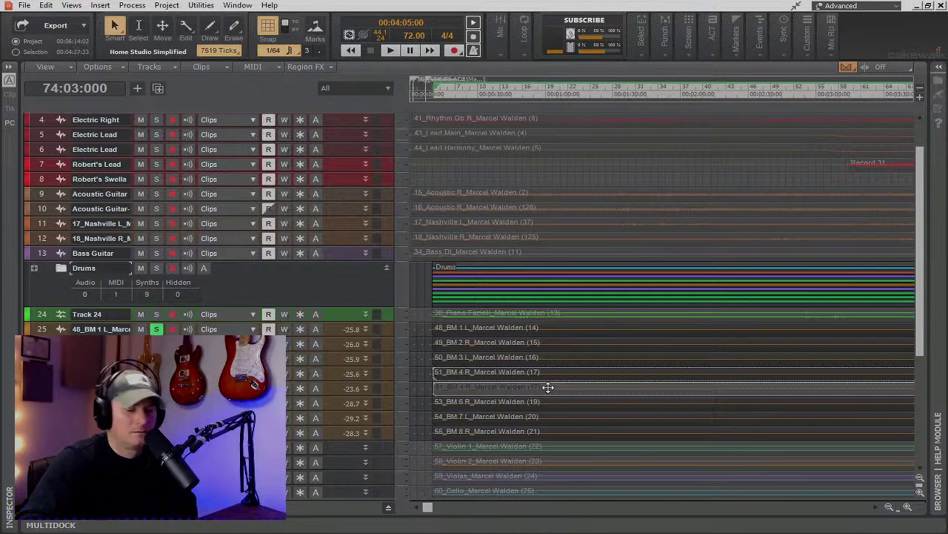
{"action": "key", "text": "Delete"}
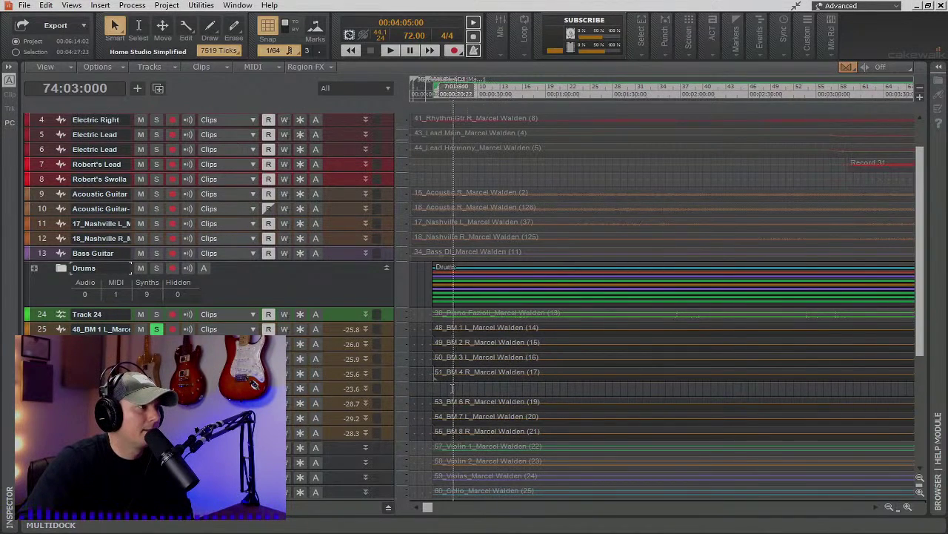
Import the 52_BM 5 L audio file from the media browser onto the empty BM 5 L track at 3:04:900.
{"action": "left_click", "coordinate": [433, 81]}
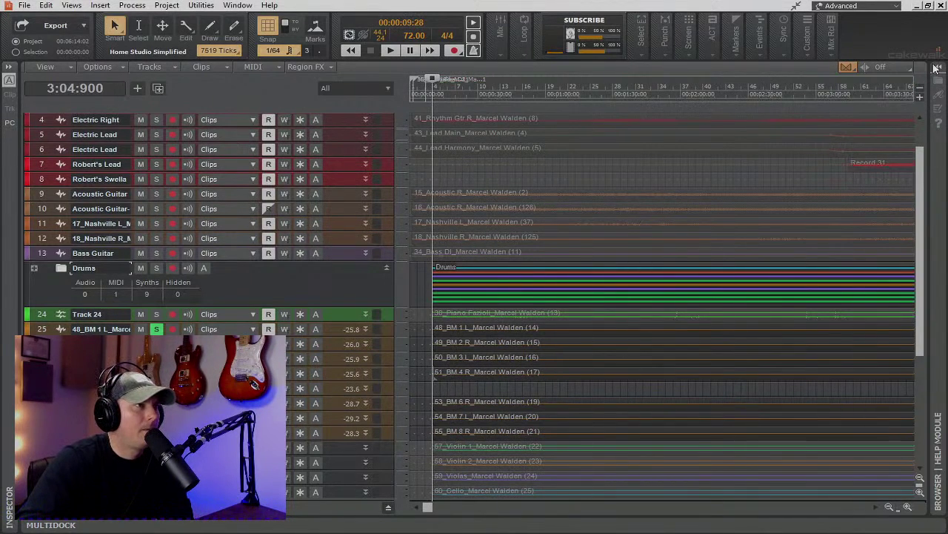
{"action": "left_click", "coordinate": [940, 68]}
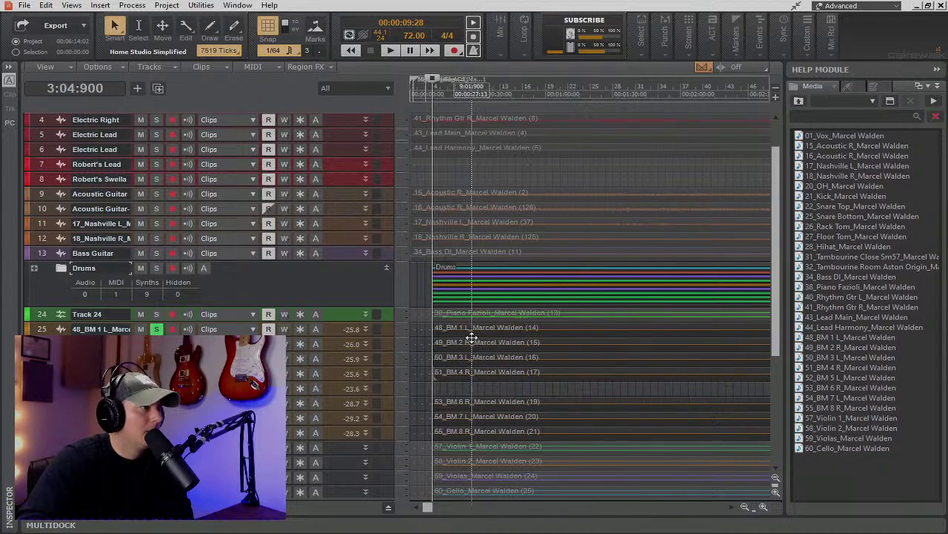
{"action": "left_click", "coordinate": [845, 378]}
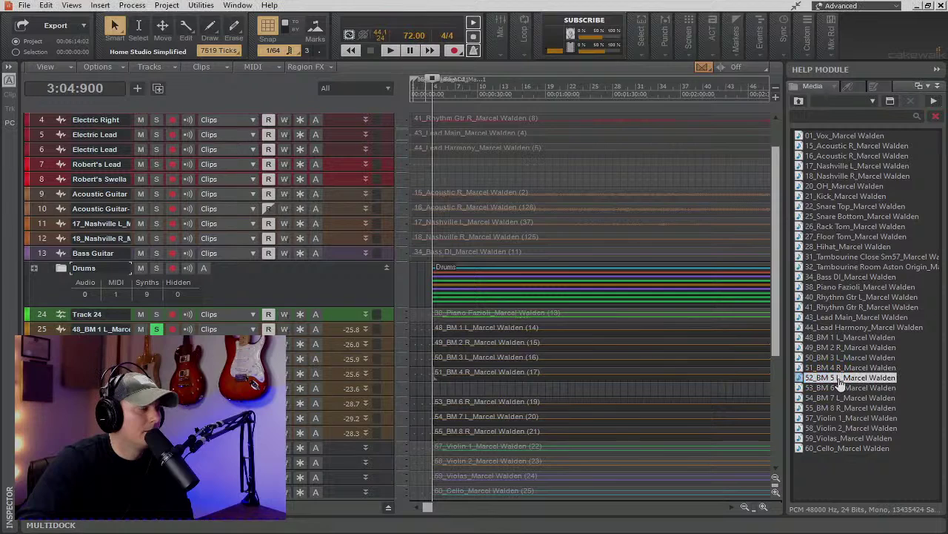
{"action": "left_click_drag", "start_coordinate": [840, 383], "coordinate": [433, 390]}
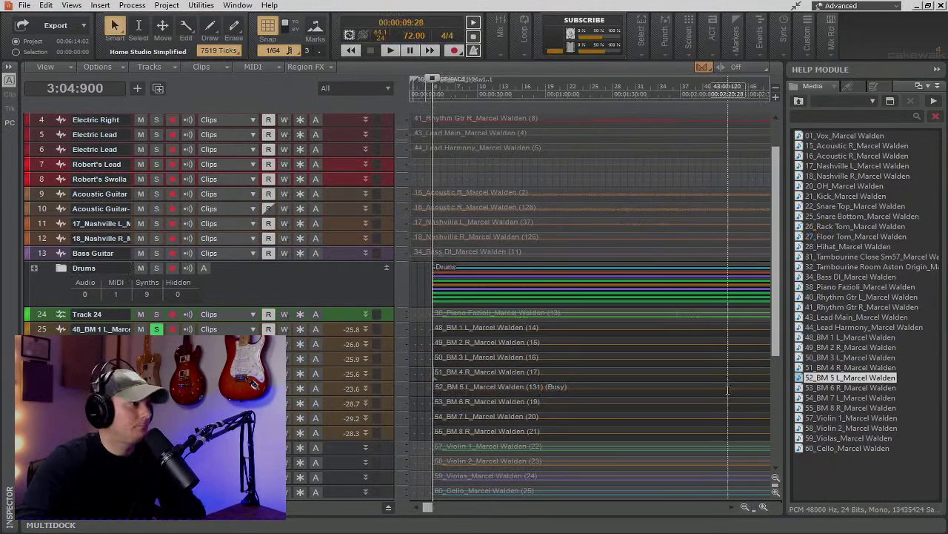
Move the imported BM 5 L clip earlier toward the other BM clips' ends and collapse the media browser.
{"action": "left_click", "coordinate": [731, 509]}
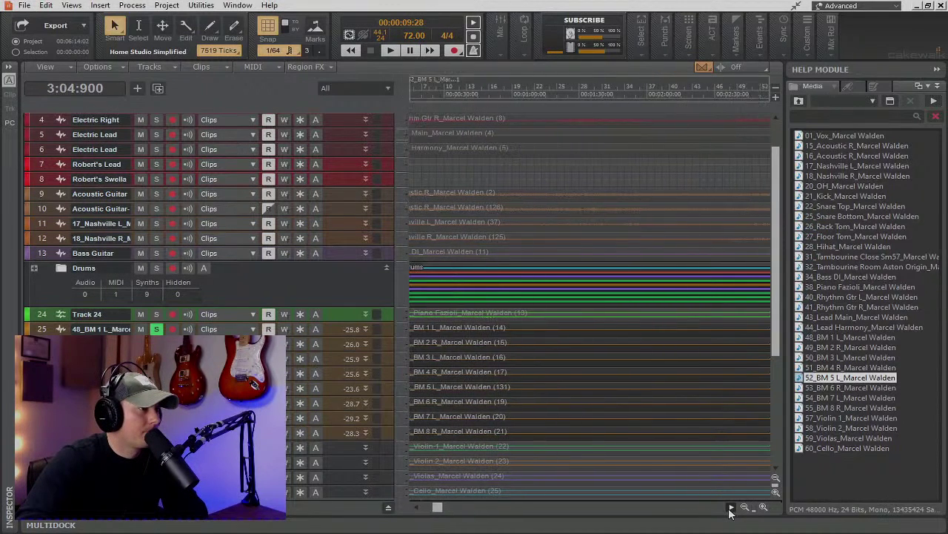
{"action": "left_click_drag", "start_coordinate": [730, 509], "coordinate": [731, 509]}
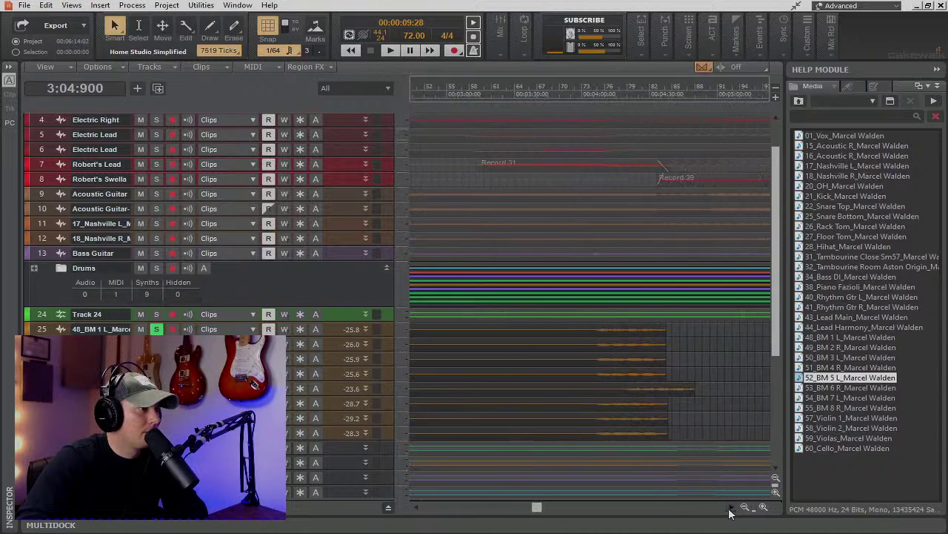
{"action": "left_click", "coordinate": [584, 388]}
{"action": "left_click_drag", "start_coordinate": [568, 385], "coordinate": [553, 385]}
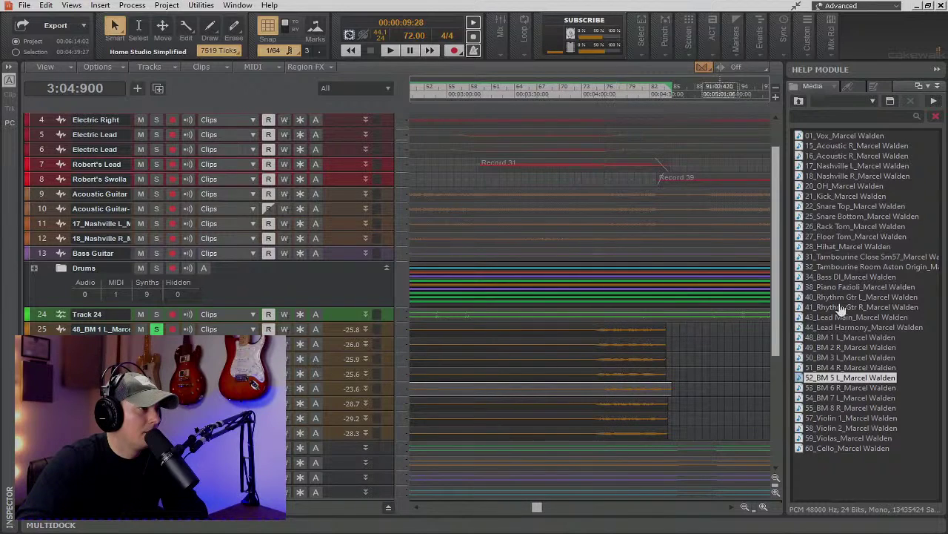
{"action": "left_click", "coordinate": [936, 70]}
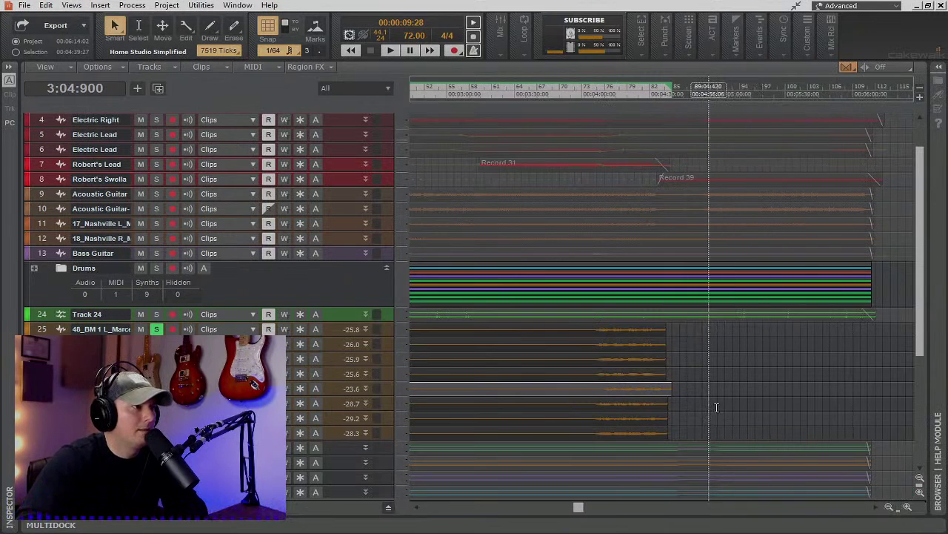
Briefly play the BM guitars, then crop the empty start of the BM 5 L clip to about measure 7.
{"action": "key", "text": "space"}
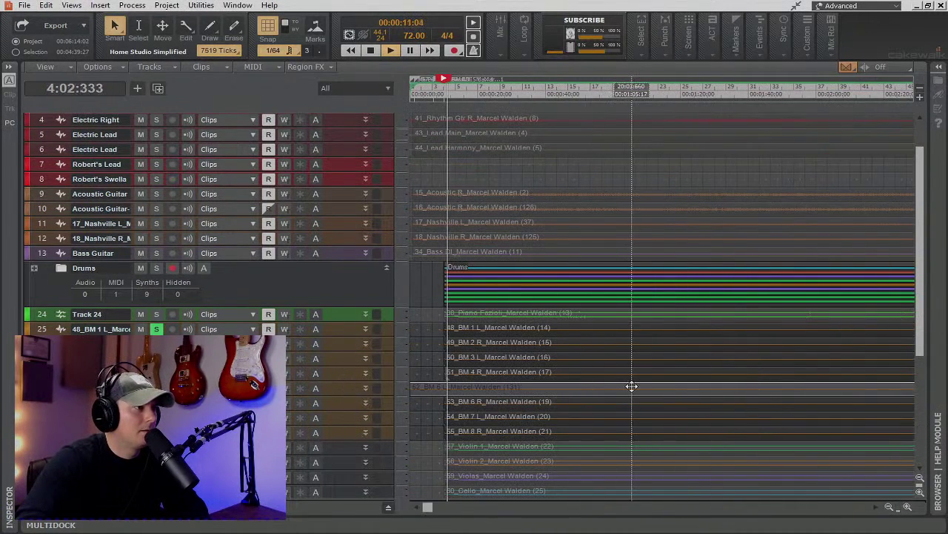
{"action": "key", "text": "space"}
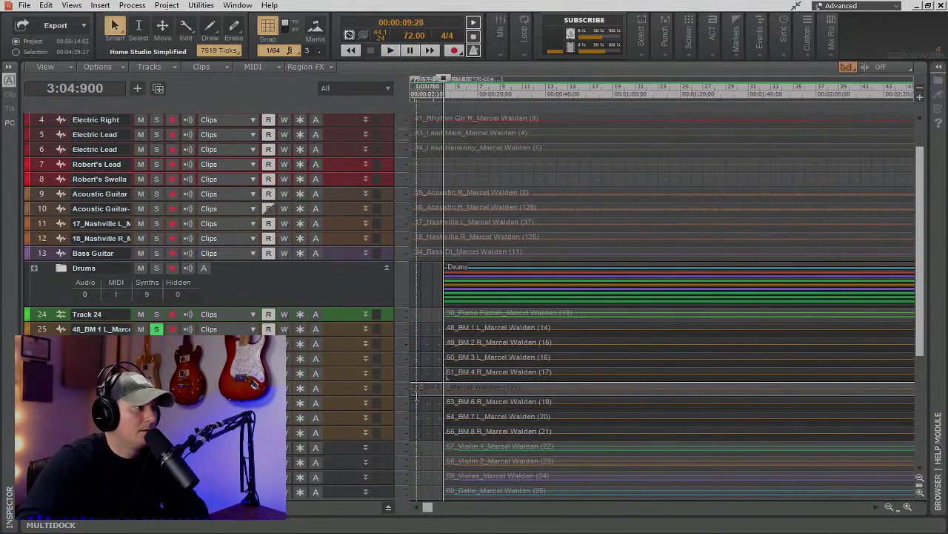
{"action": "left_click_drag", "start_coordinate": [415, 390], "coordinate": [489, 391]}
Enlarge the BM 4 R and BM 5 L tracks and shift the BM 5 L clip earlier to match the other clips' ends.
{"action": "left_click_drag", "start_coordinate": [429, 507], "coordinate": [603, 507]}
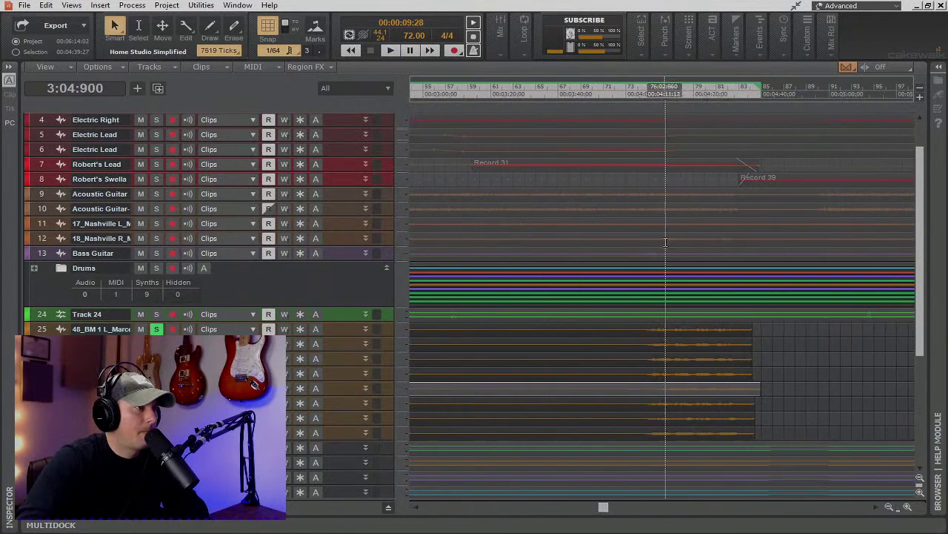
{"action": "left_click", "coordinate": [650, 95]}
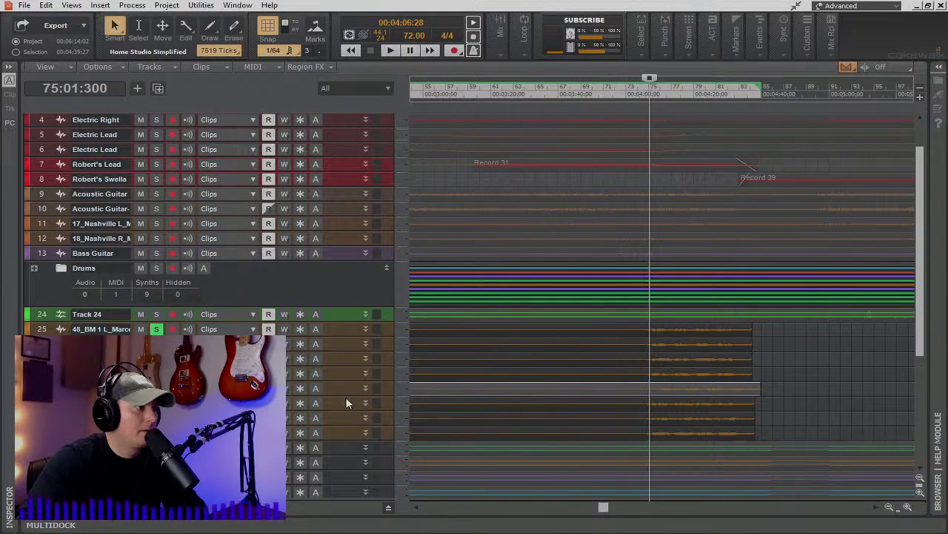
{"action": "left_click_drag", "start_coordinate": [346, 396], "coordinate": [345, 464]}
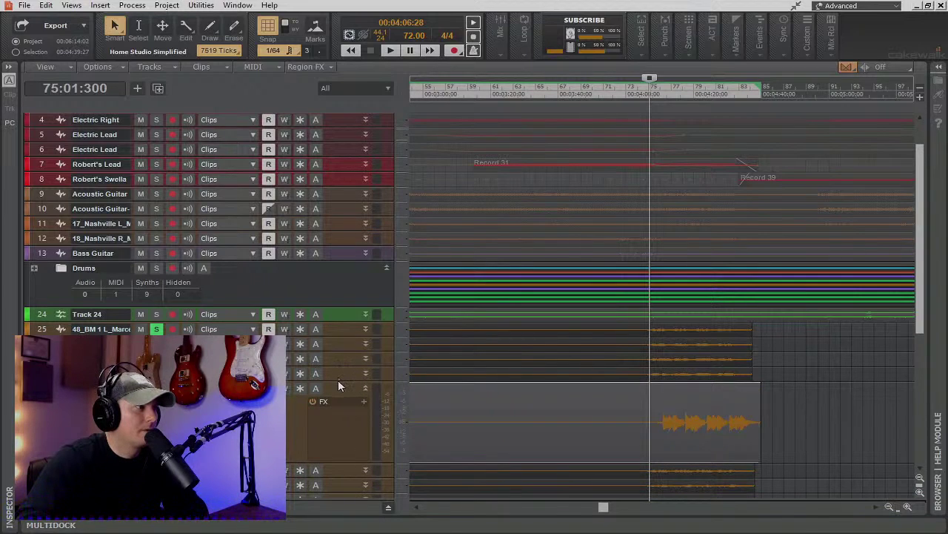
{"action": "left_click_drag", "start_coordinate": [338, 380], "coordinate": [338, 439]}
{"action": "mouse_move", "coordinate": [698, 461]}
{"action": "left_mouse_down"}
{"action": "mouse_move", "coordinate": [673, 461]}
{"action": "mouse_move", "coordinate": [689, 459]}
{"action": "left_mouse_up"}
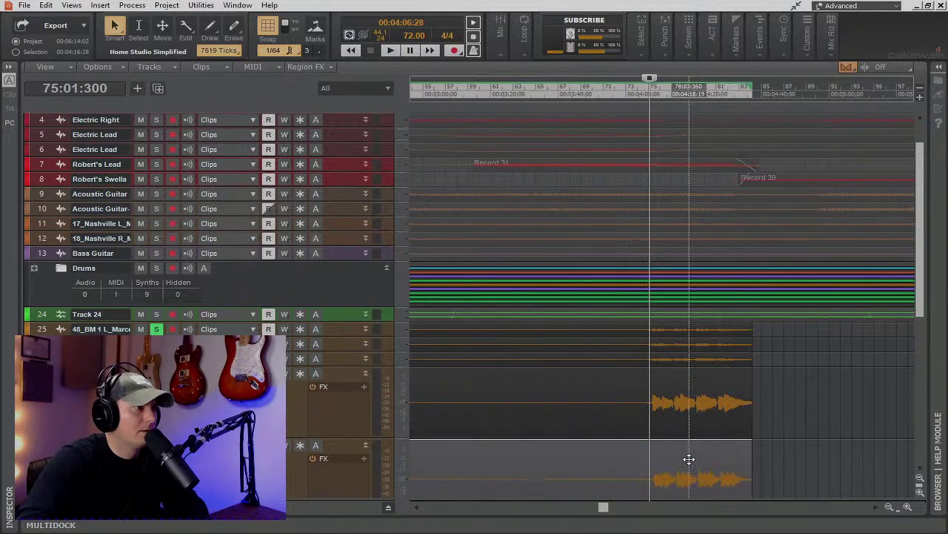
Audition the BM guitars from 75:01:300, then align the BM 5 L clip's first note with BM 4 R's at 75:02:480.
{"action": "key", "text": "space"}
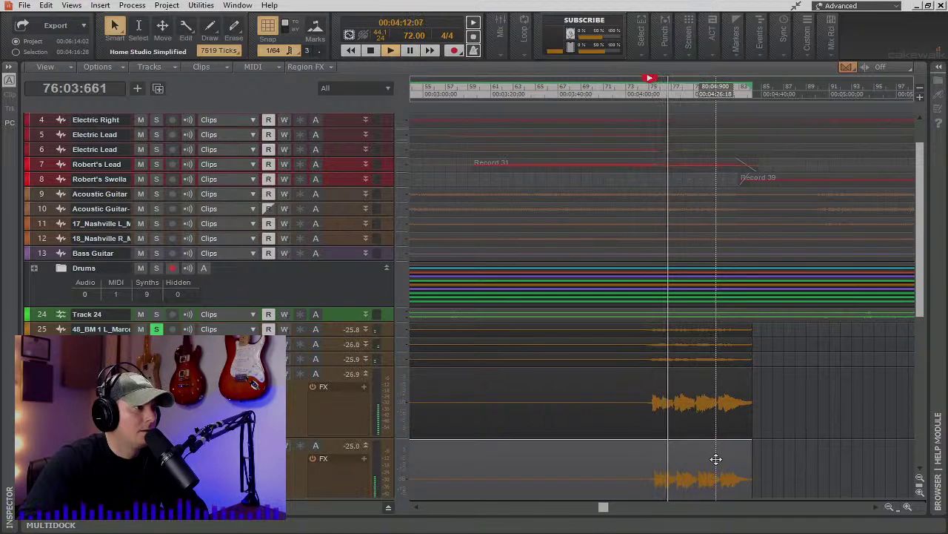
{"action": "left_click", "coordinate": [694, 461]}
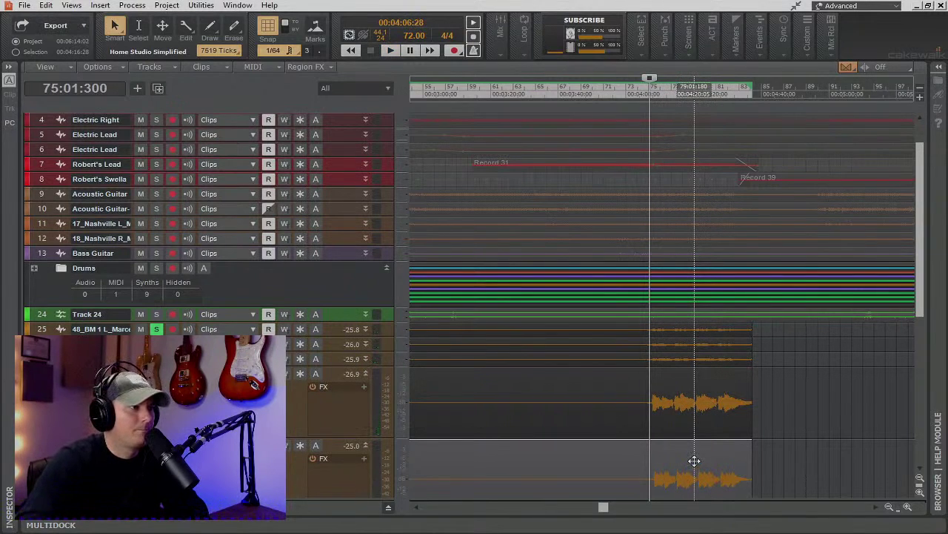
{"action": "key", "text": "ctrl+z"}
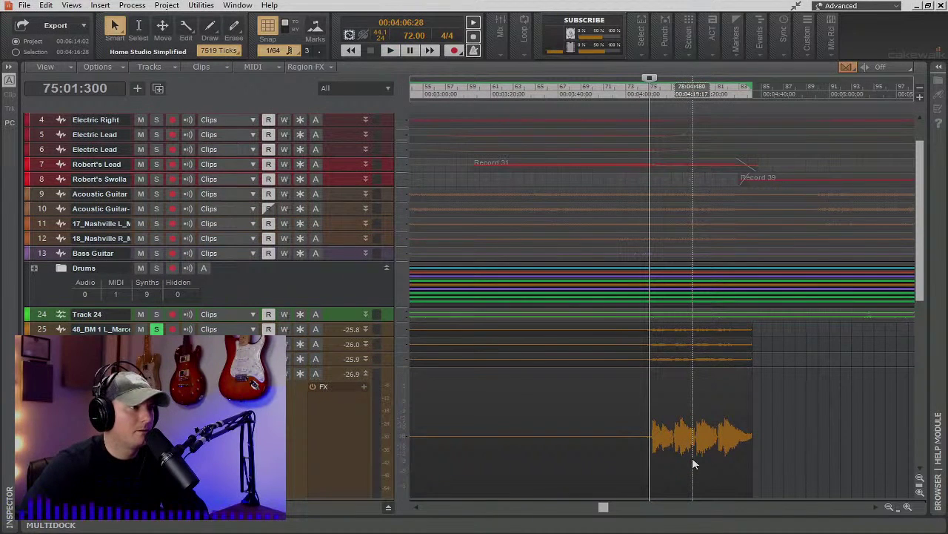
{"action": "scroll", "coordinate": [682, 423], "scroll_direction": "down", "scroll_amount": 3}
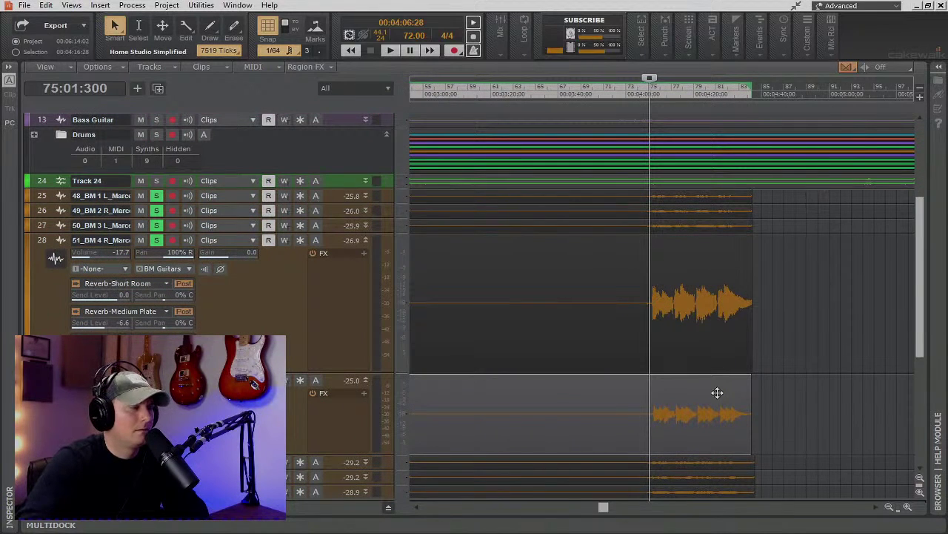
{"action": "scroll", "coordinate": [717, 392], "scroll_direction": "up", "scroll_amount": 3, "text": "ctrl"}
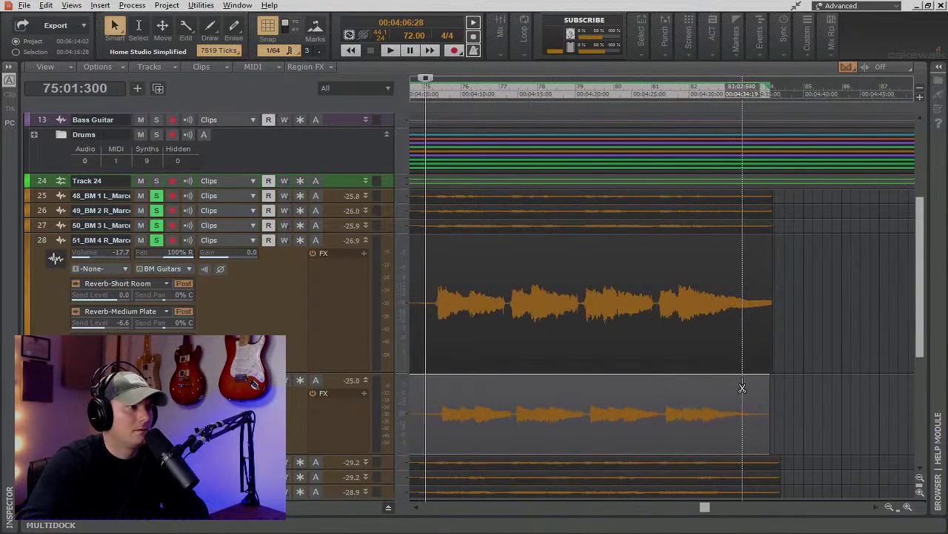
{"action": "left_click", "coordinate": [436, 330]}
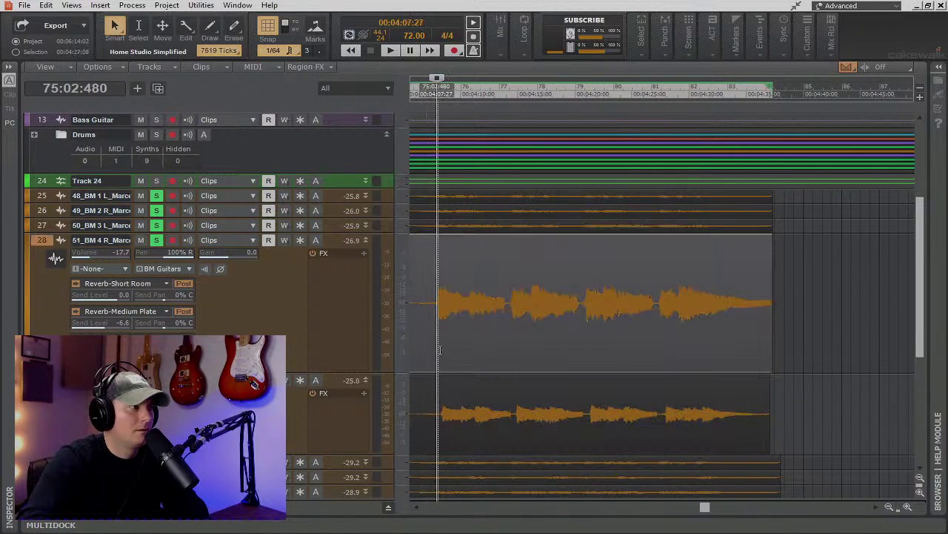
{"action": "left_click", "coordinate": [449, 385]}
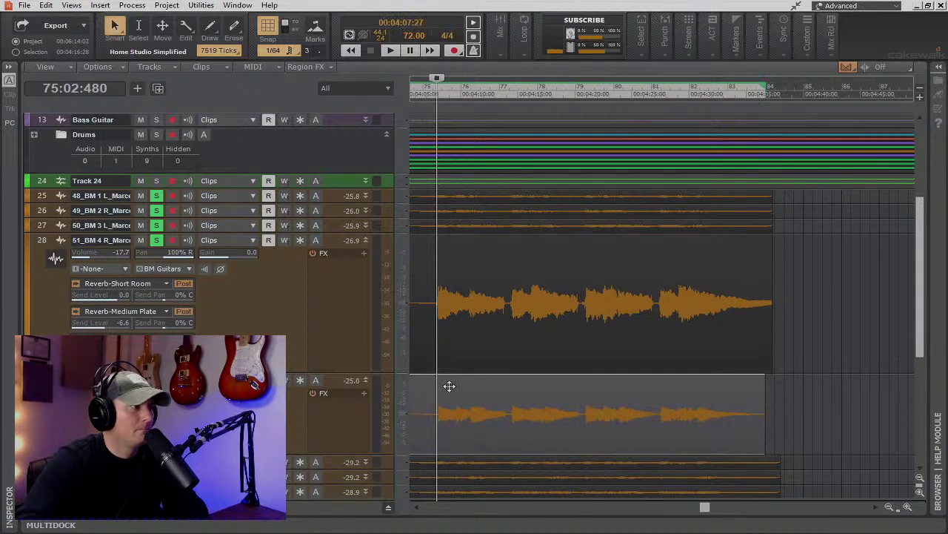
Play the guitars from 75:02:480 and extend the BM 5 L clip's end to about the end of the BM 4 R clip.
{"action": "key", "text": "space"}
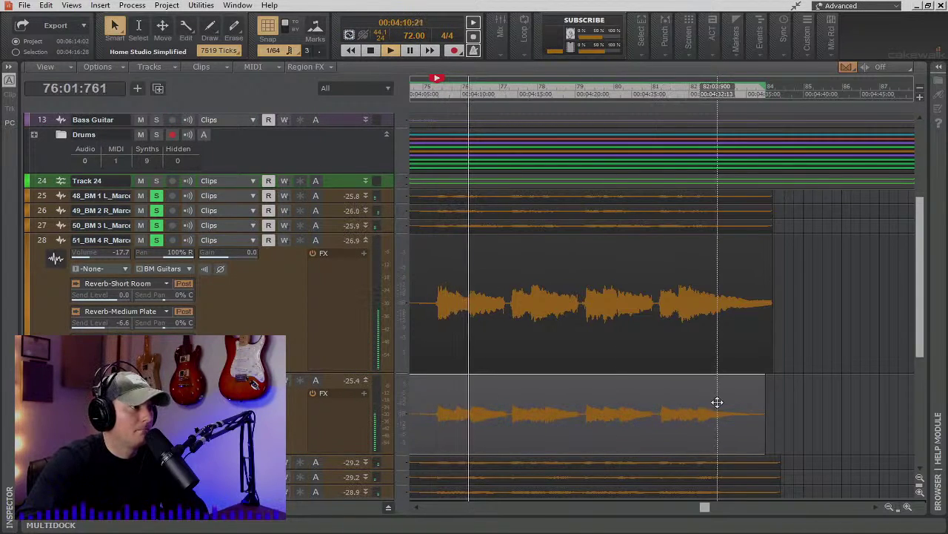
{"action": "left_click_drag", "start_coordinate": [764, 400], "coordinate": [775, 400]}
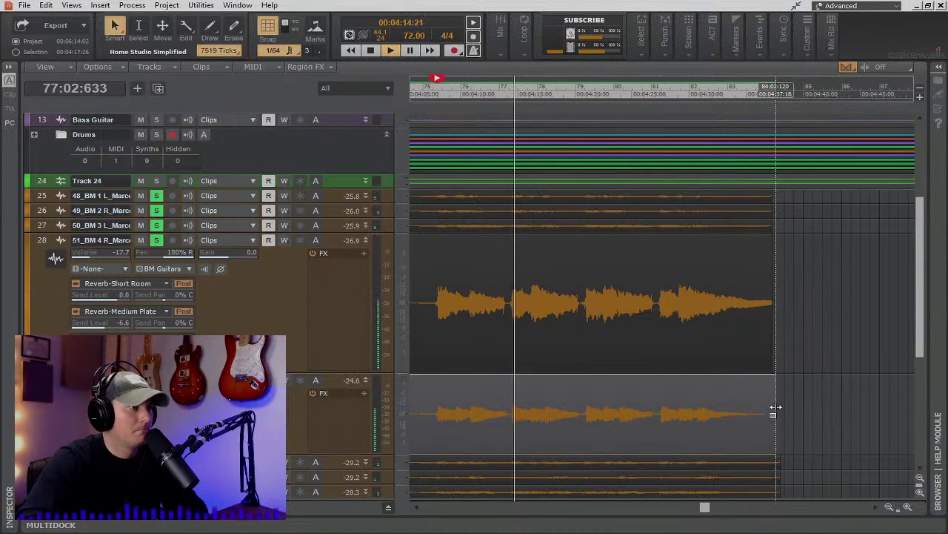
{"action": "left_click_drag", "start_coordinate": [775, 405], "coordinate": [769, 404]}
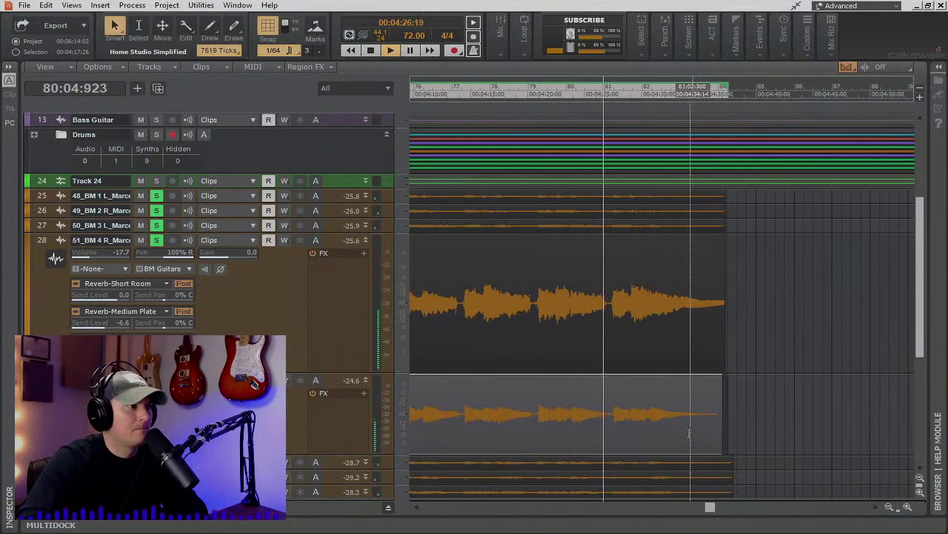
Extend the BM 5 L clip's start back to line up with the start of the other BM clips.
{"action": "scroll", "coordinate": [677, 428], "scroll_direction": "up", "scroll_amount": 5}
{"action": "scroll", "coordinate": [678, 428], "scroll_direction": "down", "scroll_amount": 6}
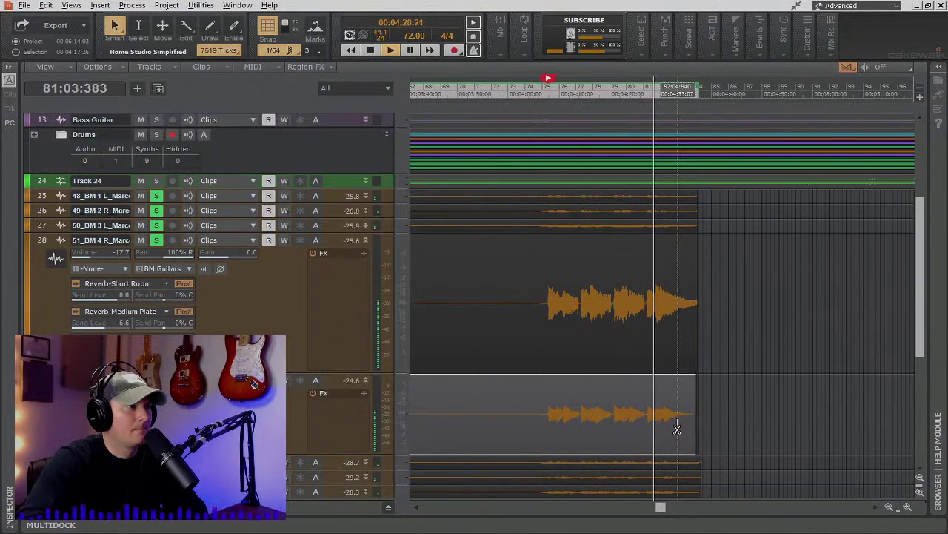
{"action": "scroll", "coordinate": [677, 429], "scroll_direction": "left", "scroll_amount": 6}
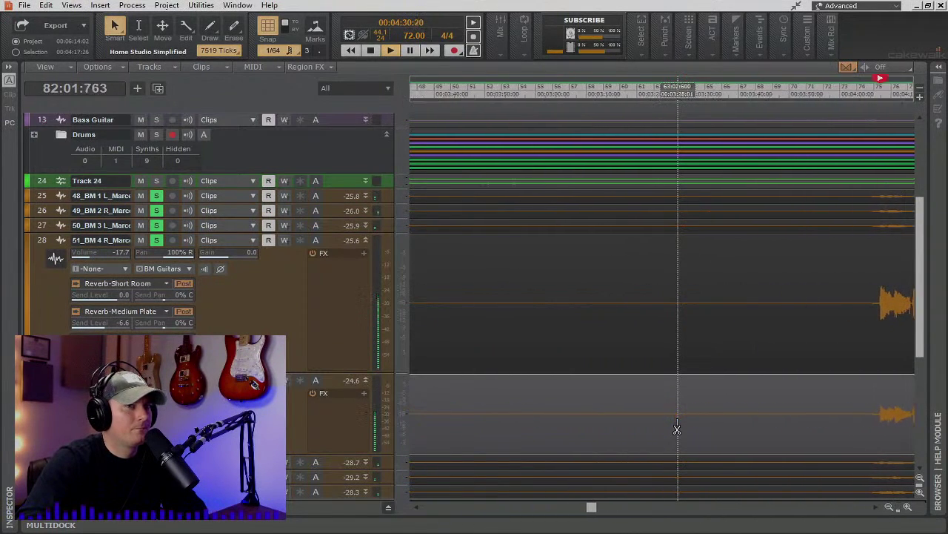
{"action": "scroll", "coordinate": [677, 428], "scroll_direction": "left", "scroll_amount": 6}
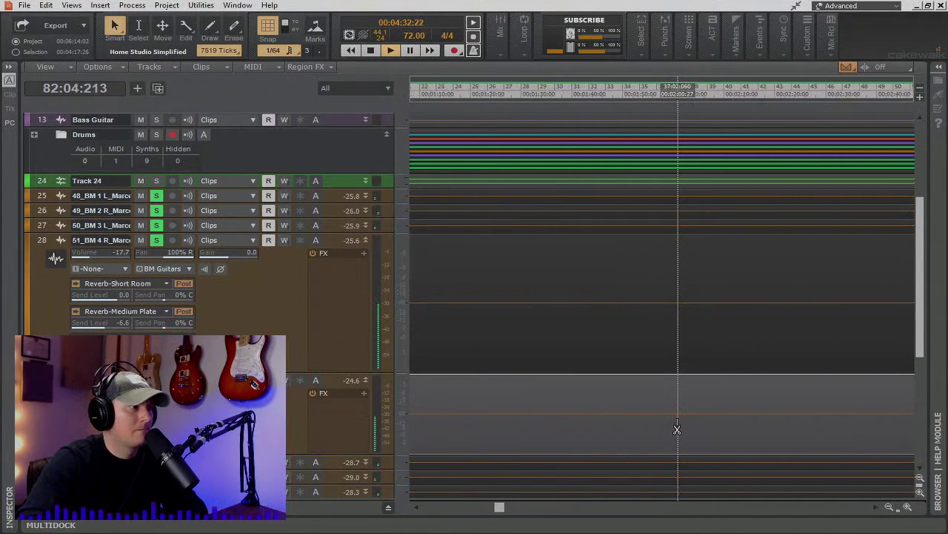
{"action": "scroll", "coordinate": [620, 426], "scroll_direction": "left", "scroll_amount": 3}
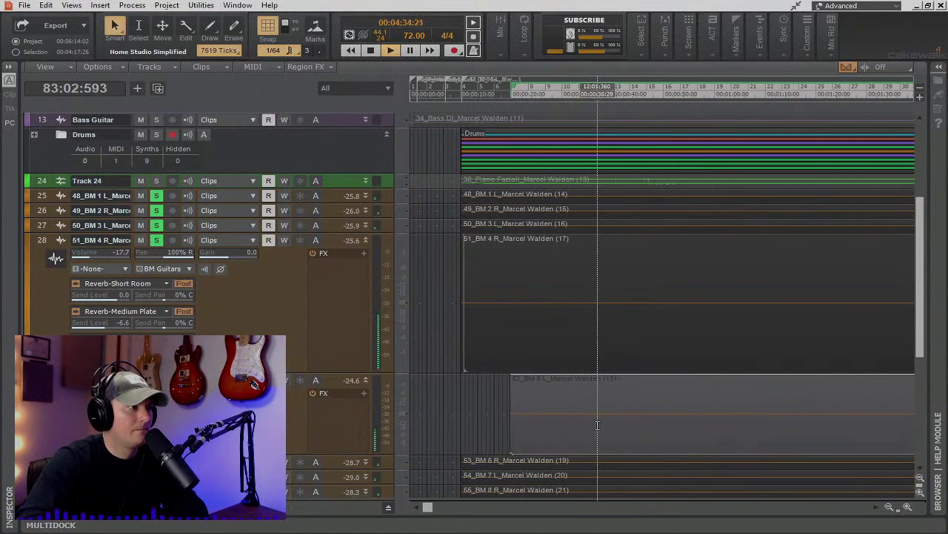
{"action": "left_click_drag", "start_coordinate": [515, 401], "coordinate": [464, 398]}
{"action": "key", "text": "space"}
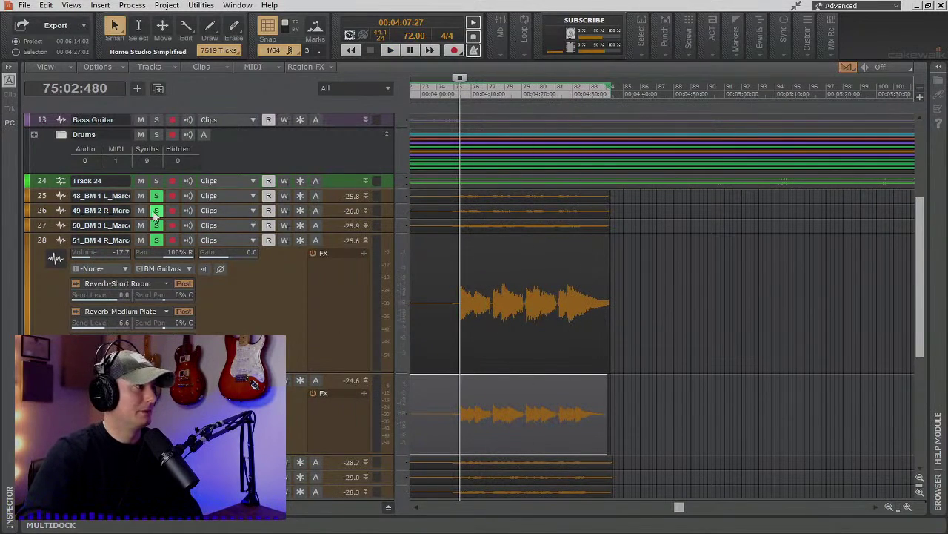
Unsolo all the BM guitar tracks and return the enlarged BM 4 R and BM 5 L tracks to their compact height.
{"action": "left_click_drag", "start_coordinate": [156, 198], "coordinate": [156, 241]}
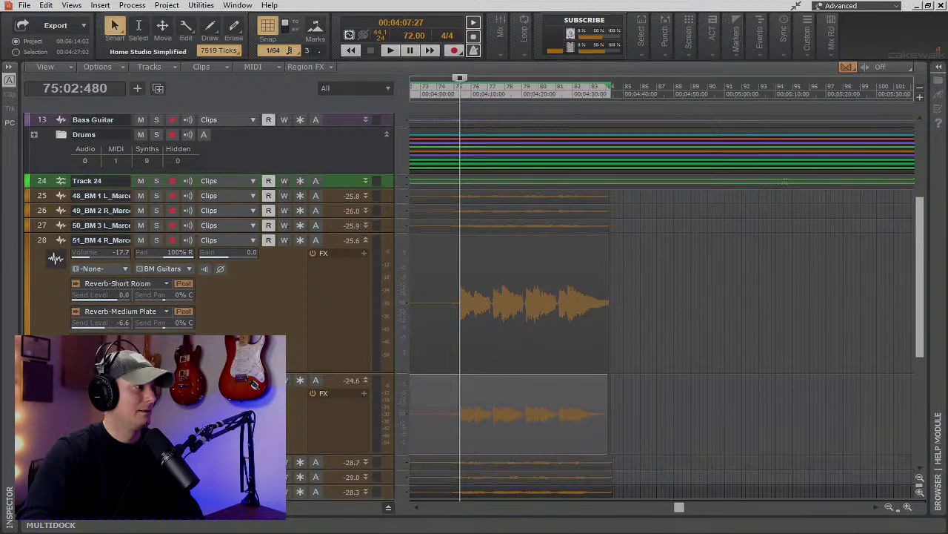
{"action": "scroll", "coordinate": [514, 383], "scroll_direction": "right", "scroll_amount": 2}
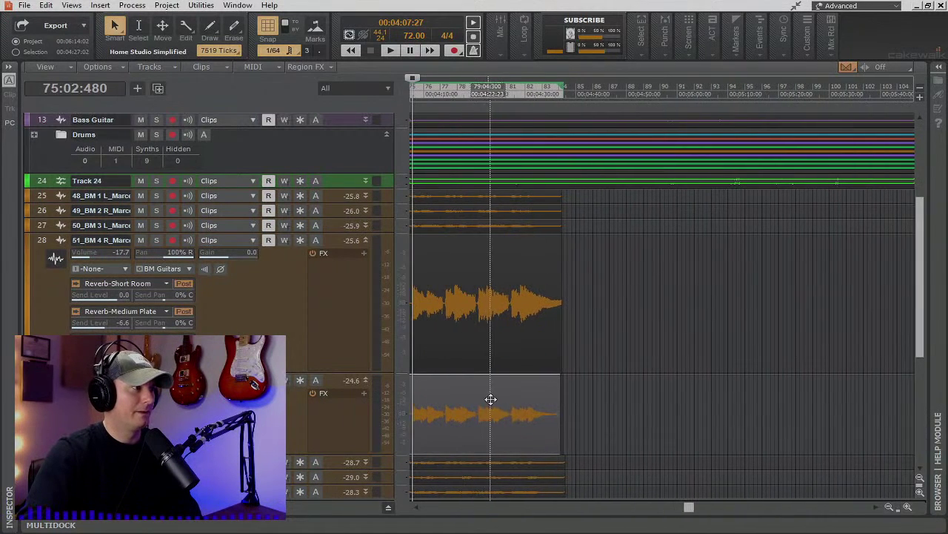
{"action": "scroll", "coordinate": [489, 396], "scroll_direction": "left", "scroll_amount": 5}
{"action": "scroll", "coordinate": [496, 395], "scroll_direction": "down", "scroll_amount": 3}
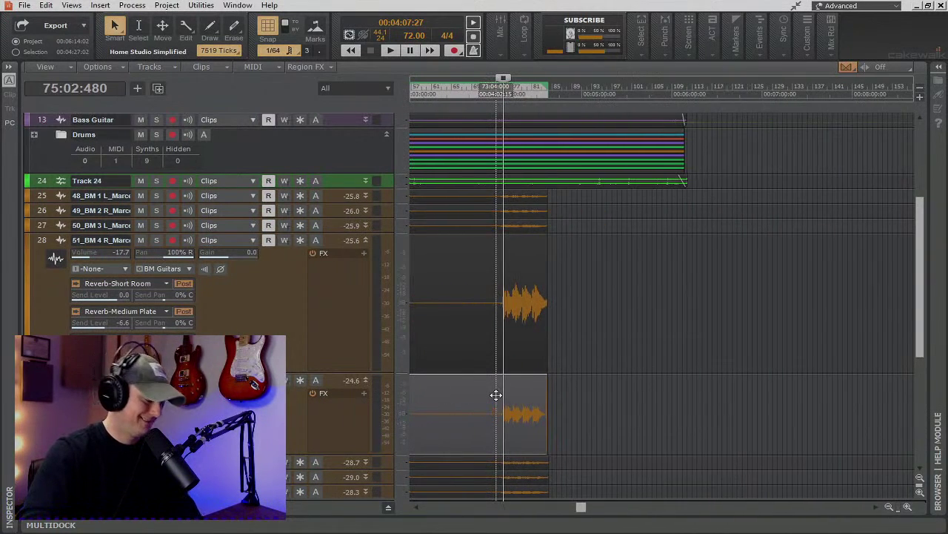
{"action": "scroll", "coordinate": [496, 395], "scroll_direction": "down", "scroll_amount": 3}
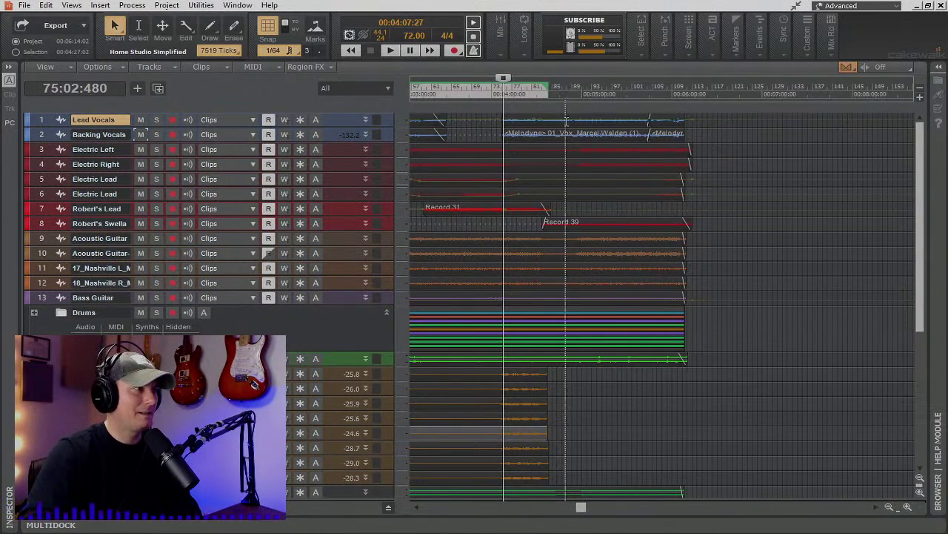
{"action": "scroll", "coordinate": [566, 120], "scroll_direction": "down", "scroll_amount": 2}
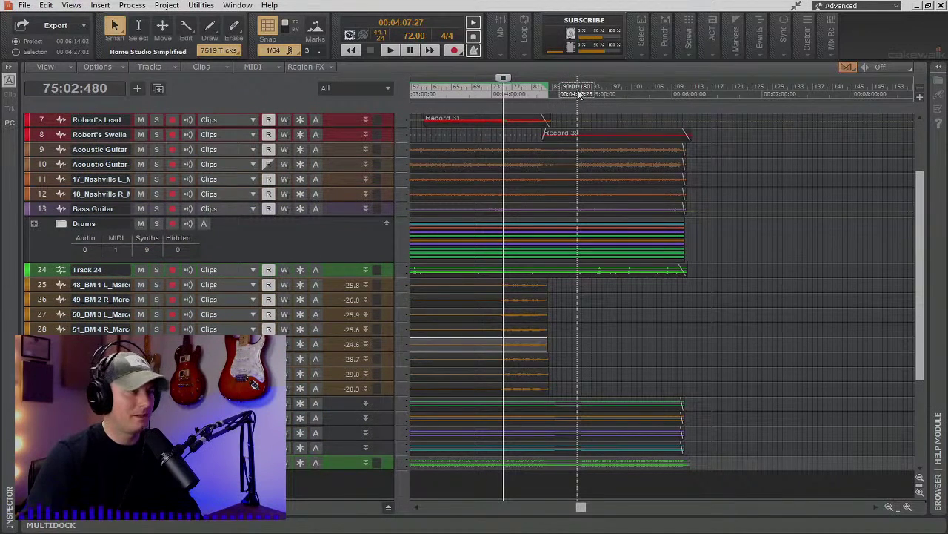
{"action": "scroll", "coordinate": [567, 296], "scroll_direction": "down", "scroll_amount": 2}
{"action": "scroll", "coordinate": [552, 371], "scroll_direction": "up", "scroll_amount": 2}
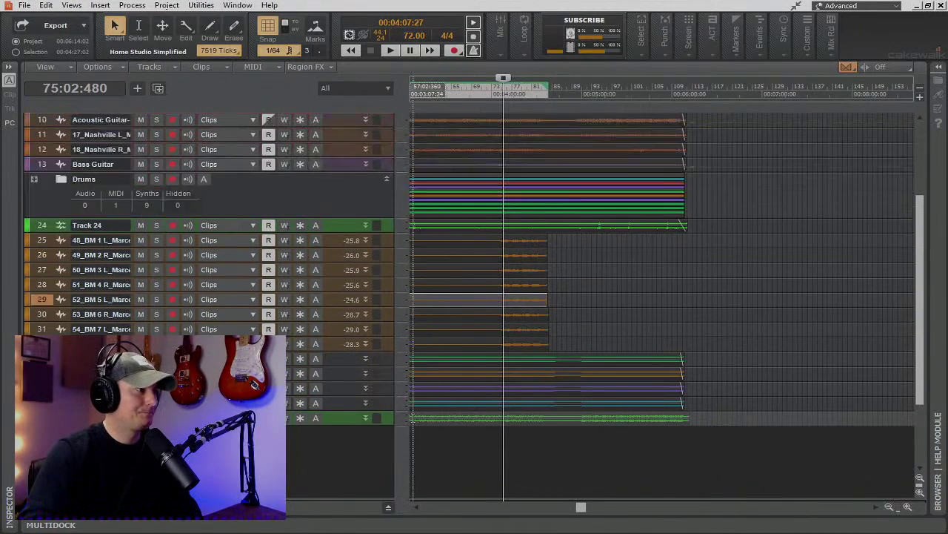
Audition the full mix from 74:01:120 through the end of the BM guitar section.
{"action": "left_click", "coordinate": [498, 90]}
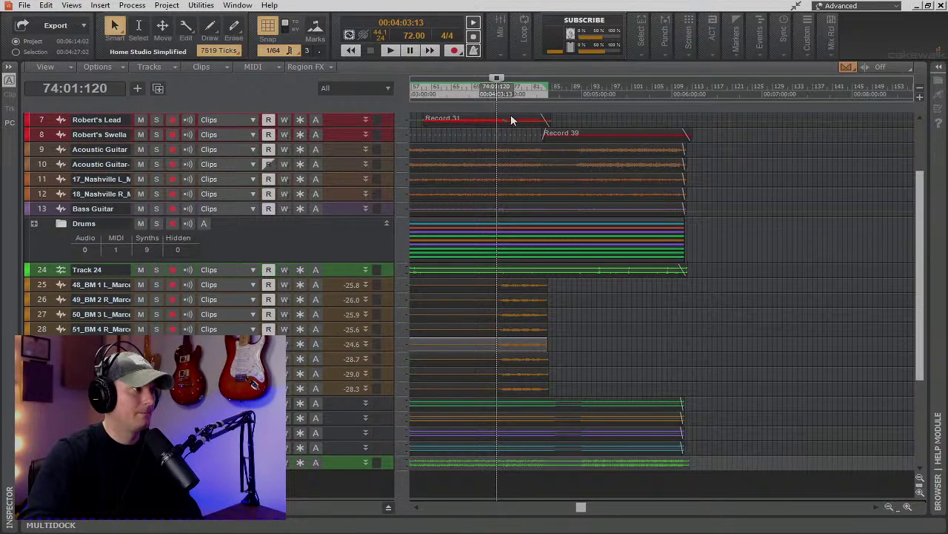
{"action": "key", "text": "space"}
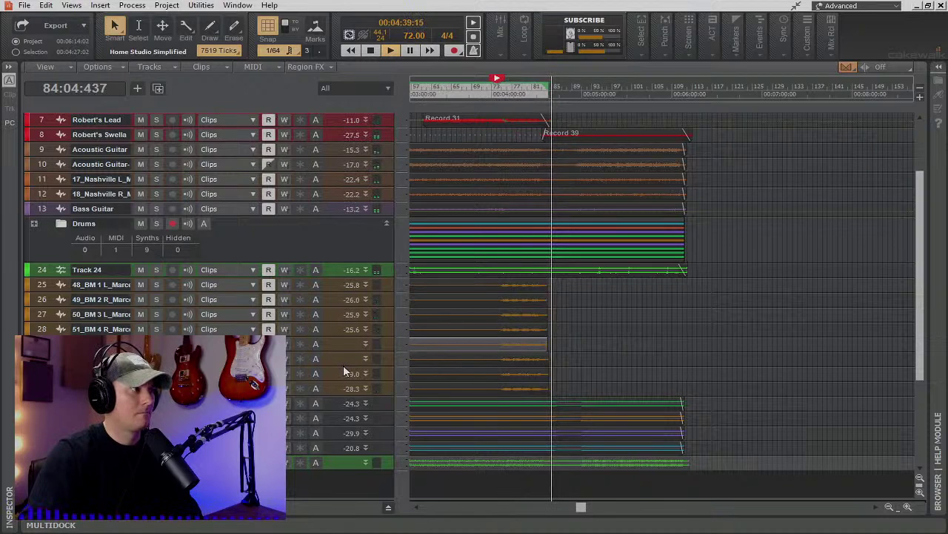
{"action": "key", "text": "space"}
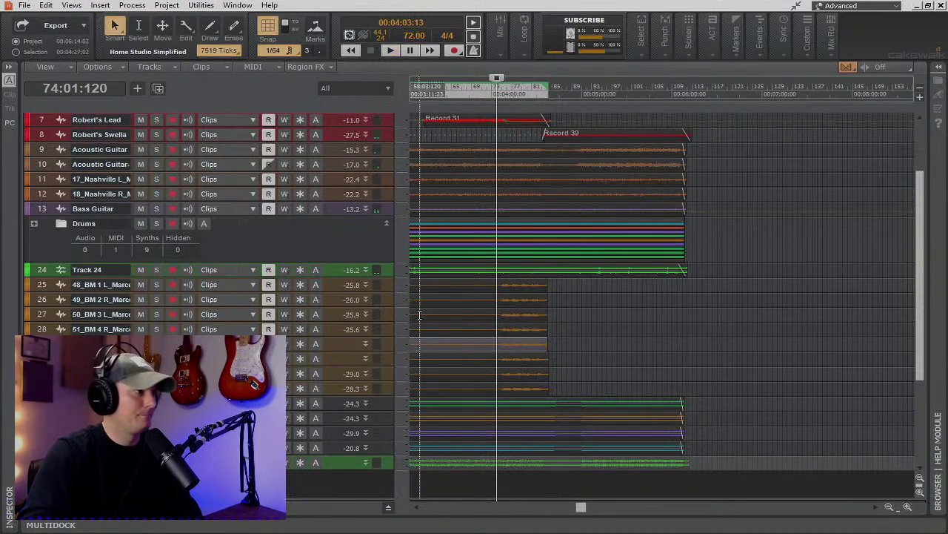
Enlarge the BM 1 L track and add fade-outs to the ends of all BM guitar clips, starting at about 80:03:360.
{"action": "left_click_drag", "start_coordinate": [45, 289], "coordinate": [44, 393]}
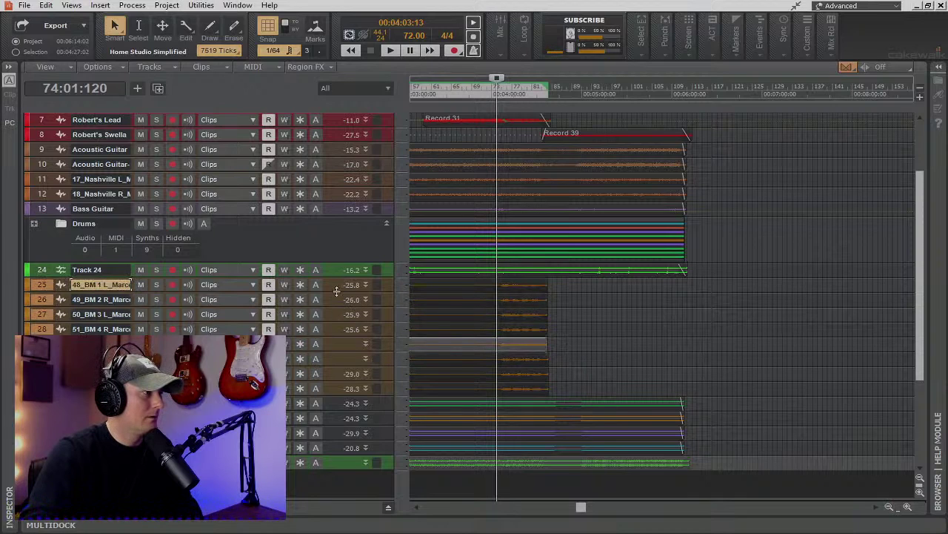
{"action": "left_click_drag", "start_coordinate": [328, 291], "coordinate": [328, 357]}
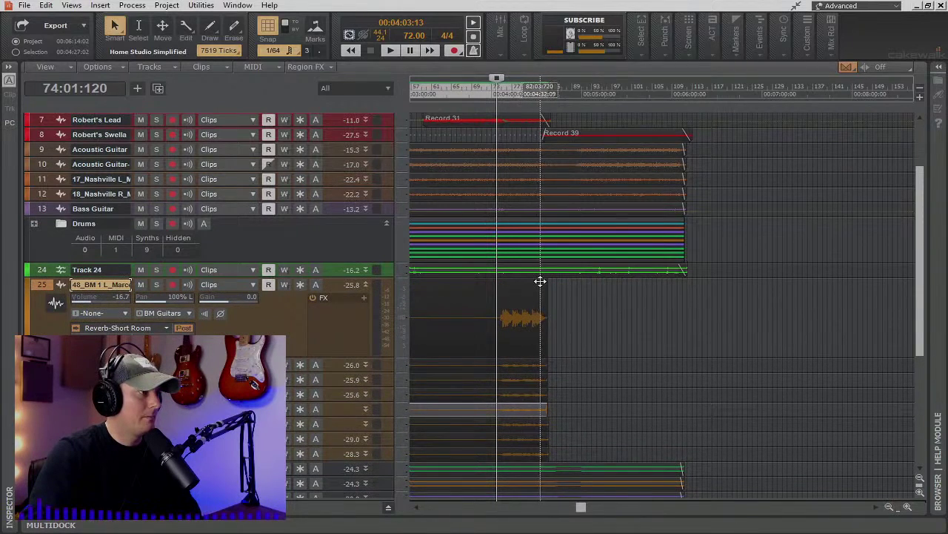
{"action": "left_click_drag", "start_coordinate": [547, 280], "coordinate": [535, 282]}
{"action": "left_click", "coordinate": [482, 283]}
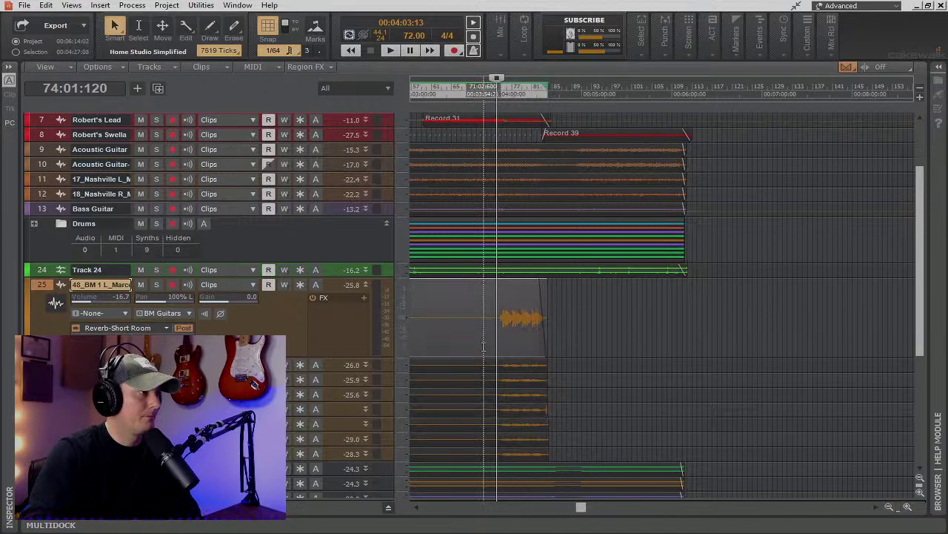
{"action": "left_click", "coordinate": [485, 450]}
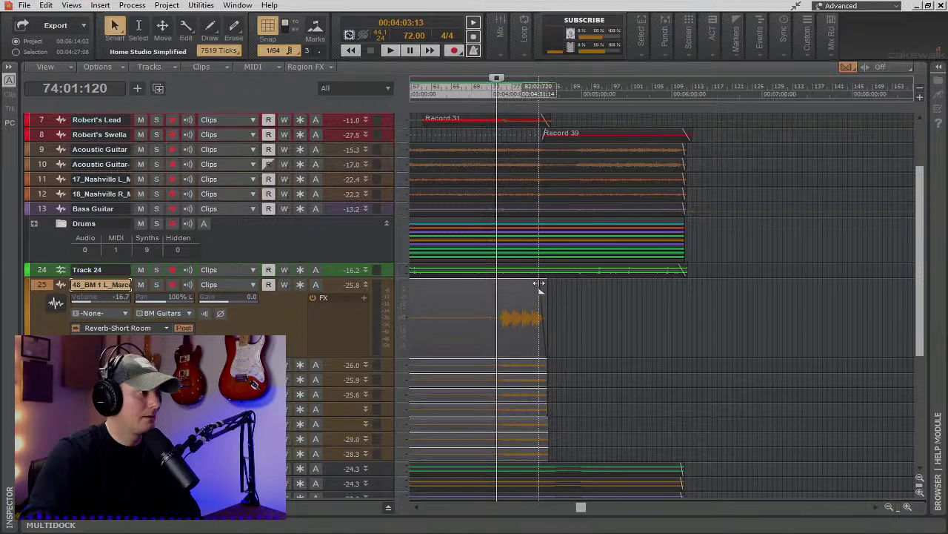
{"action": "mouse_move", "coordinate": [539, 284]}
{"action": "left_mouse_down"}
{"action": "mouse_move", "coordinate": [553, 283]}
{"action": "mouse_move", "coordinate": [530, 285]}
{"action": "left_mouse_up"}
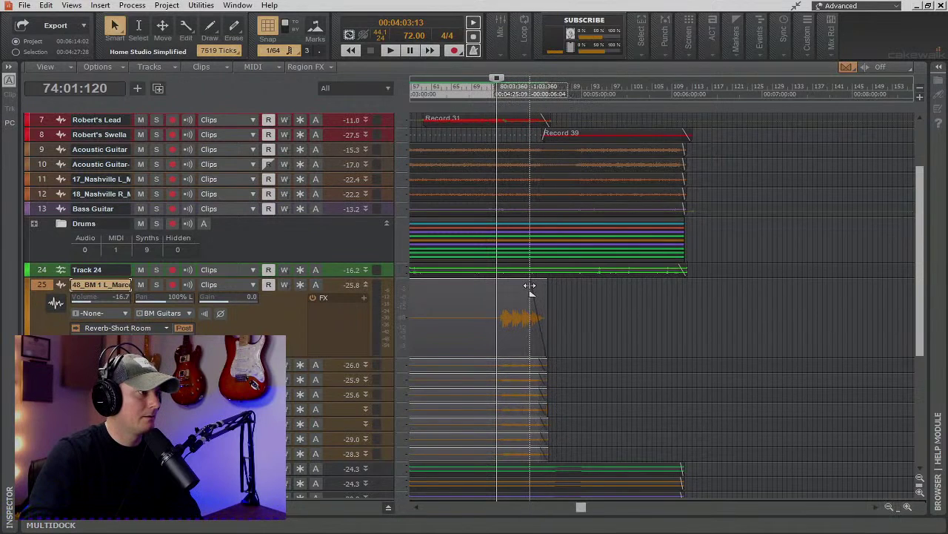
Audition the end of the BM guitar section and lengthen the clips' fade-outs so the BM 1 L fade starts around bar 77.
{"action": "left_click", "coordinate": [539, 95]}
{"action": "key", "text": "space"}
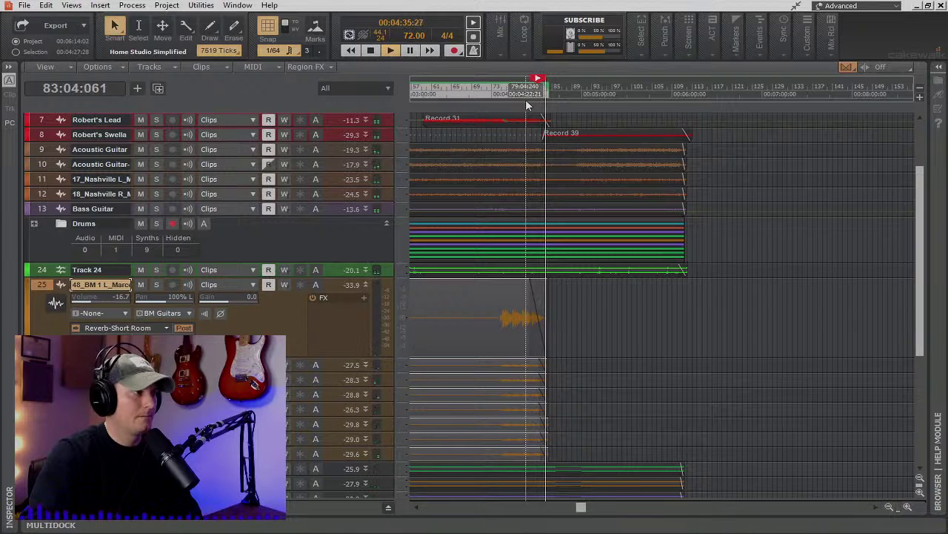
{"action": "key", "text": "space"}
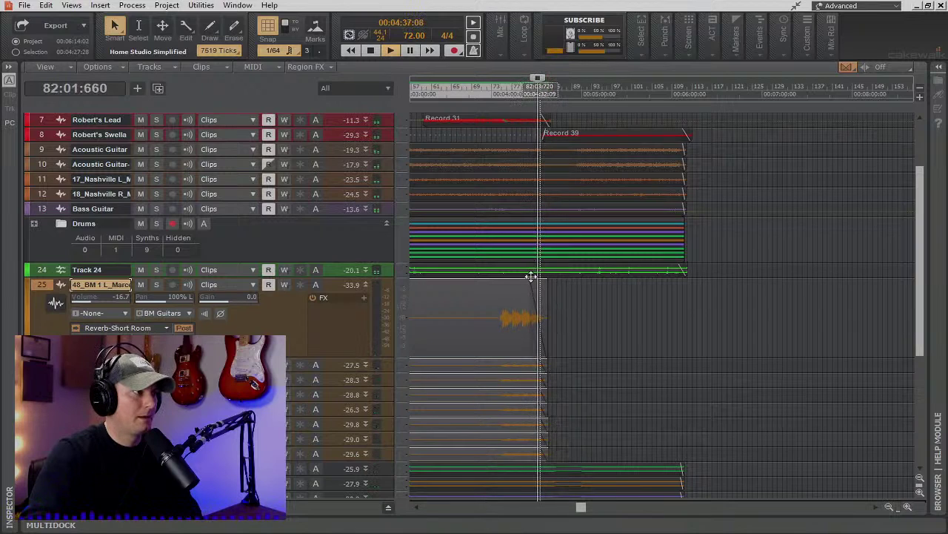
{"action": "left_click", "coordinate": [531, 276]}
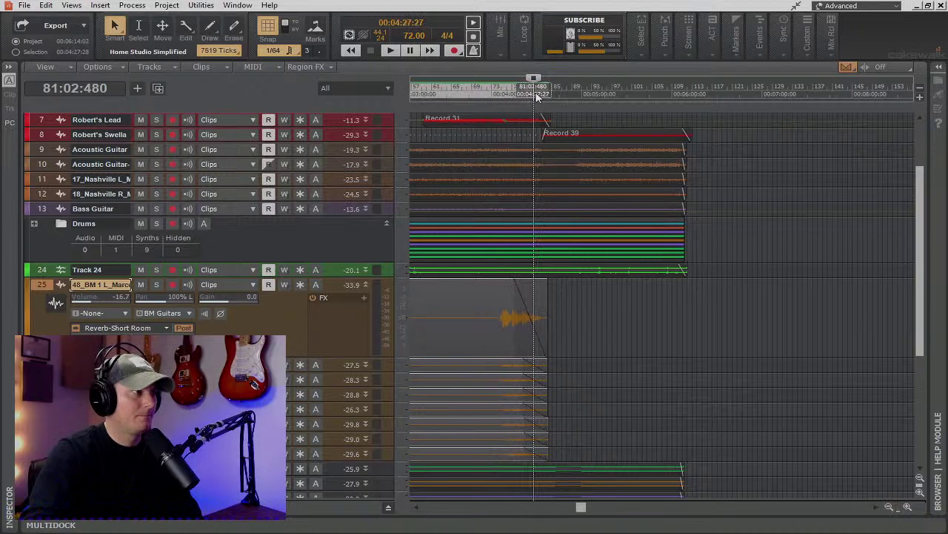
{"action": "key", "text": "space"}
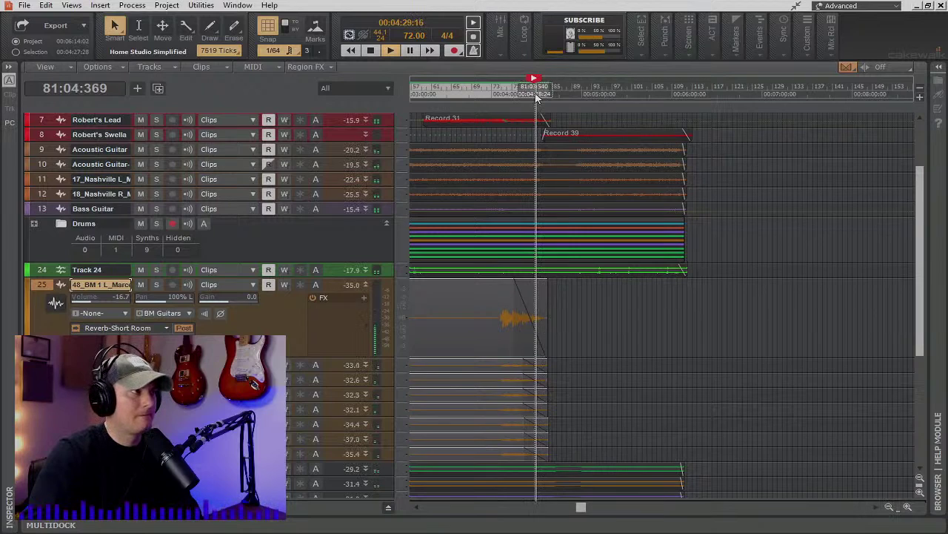
{"action": "left_click", "coordinate": [525, 94]}
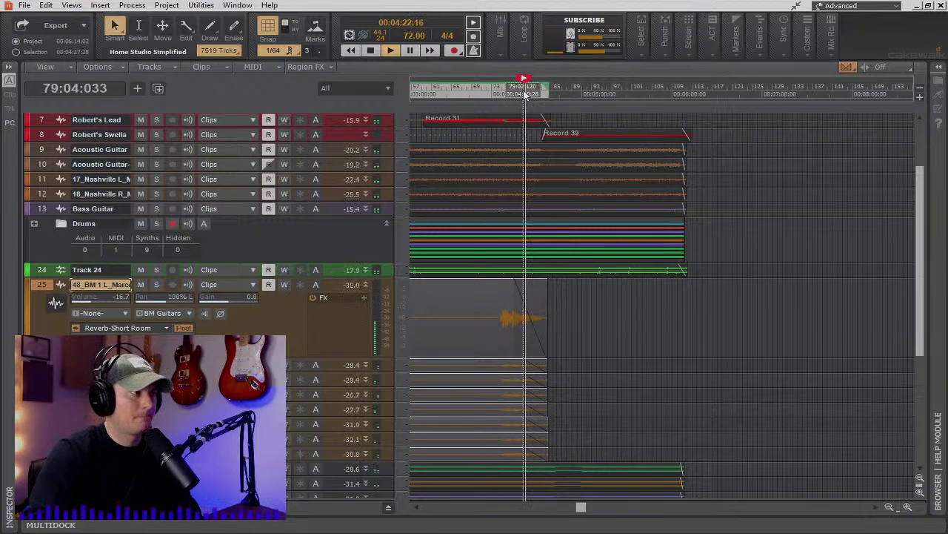
Change the BM guitar fade-outs to Fast Curve and shorten them so the BM 1 L fade starts around bar 81.
{"action": "right_click", "coordinate": [523, 283]}
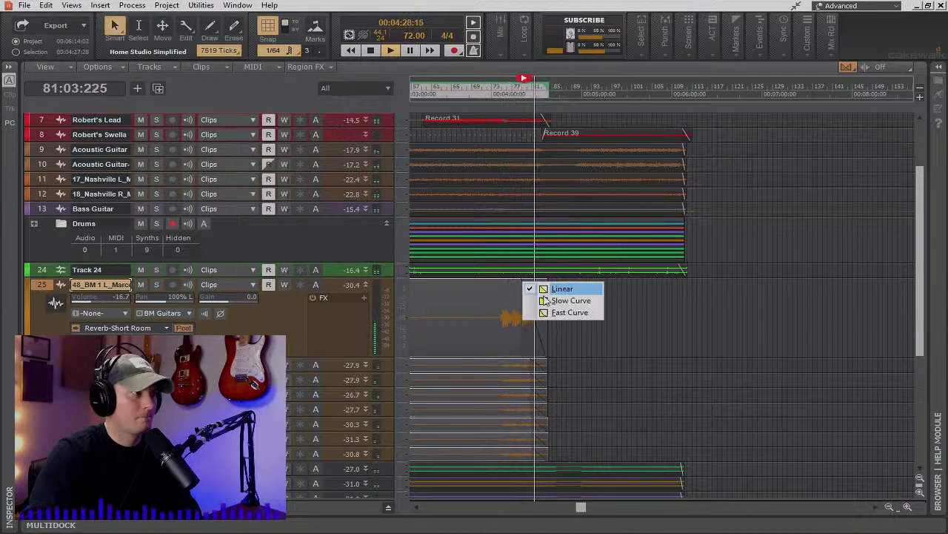
{"action": "left_click", "coordinate": [569, 312]}
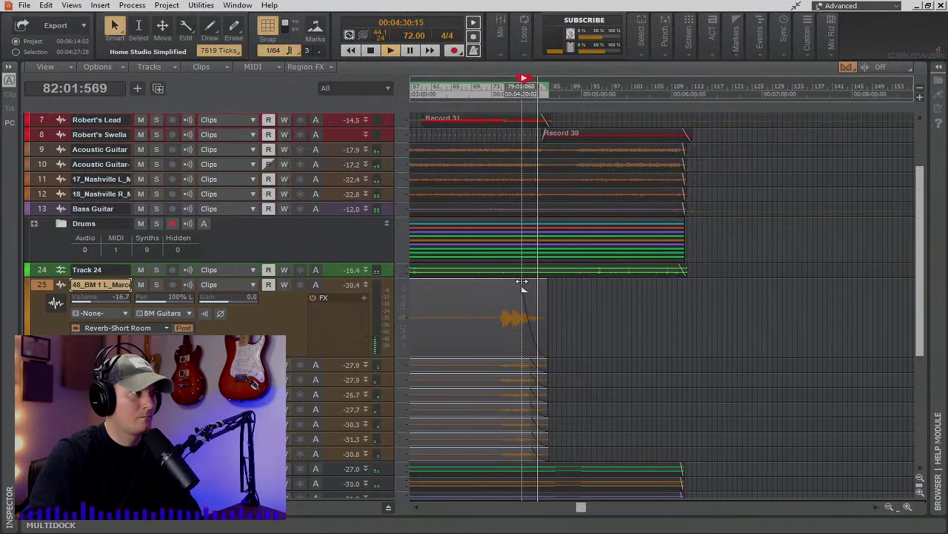
{"action": "left_click_drag", "start_coordinate": [522, 282], "coordinate": [533, 282]}
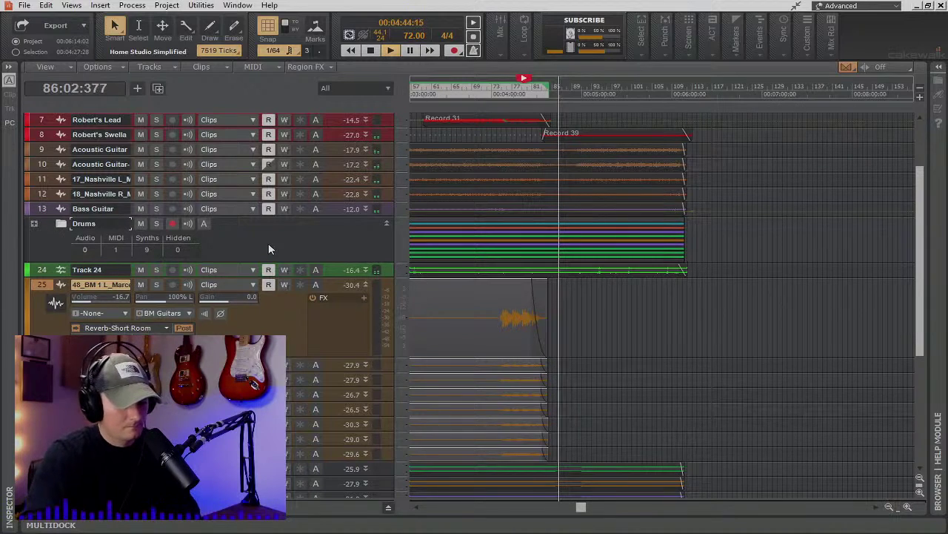
Enlarge the Bass Guitar track, zoom in around bar 84 and audition the mix from 84:01:000.
{"action": "scroll", "coordinate": [268, 245], "scroll_direction": "up", "scroll_amount": 3}
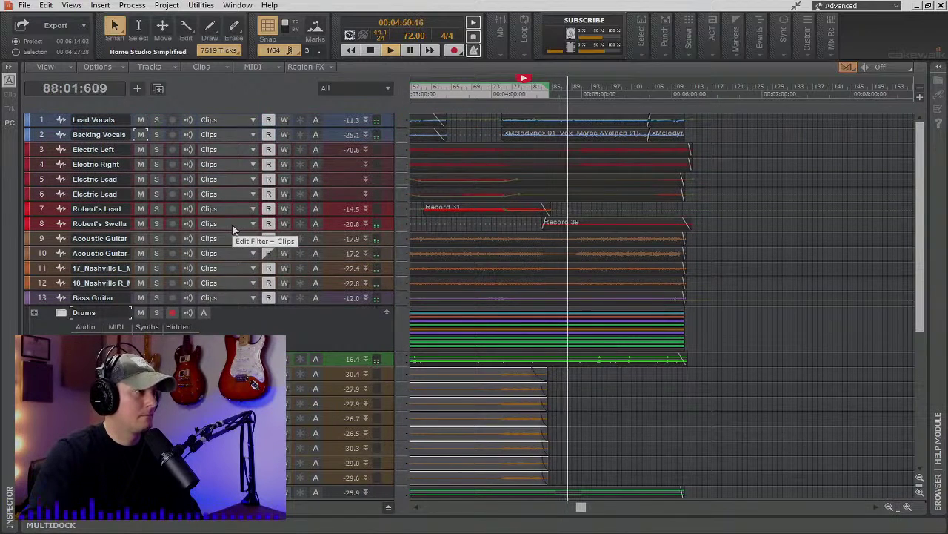
{"action": "left_click_drag", "start_coordinate": [920, 141], "coordinate": [942, 127]}
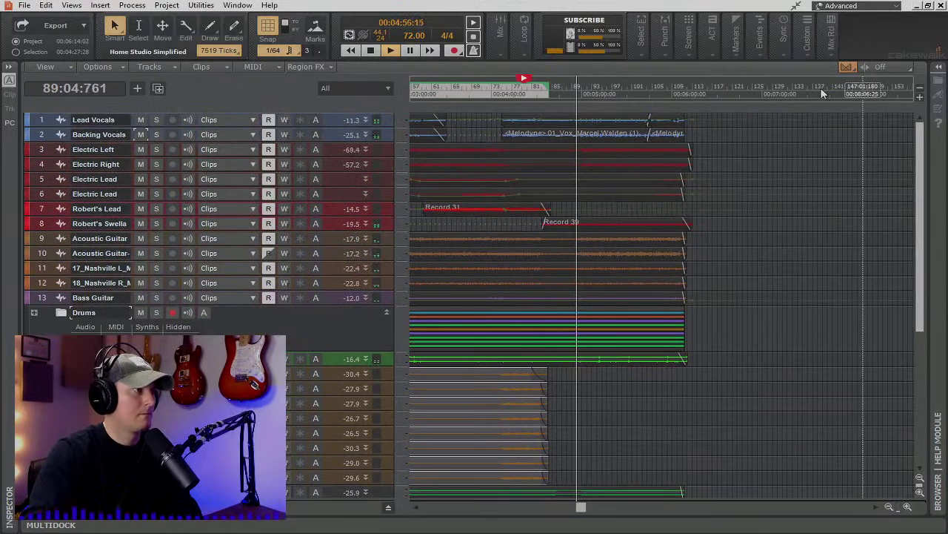
{"action": "left_click_drag", "start_coordinate": [334, 306], "coordinate": [334, 442]}
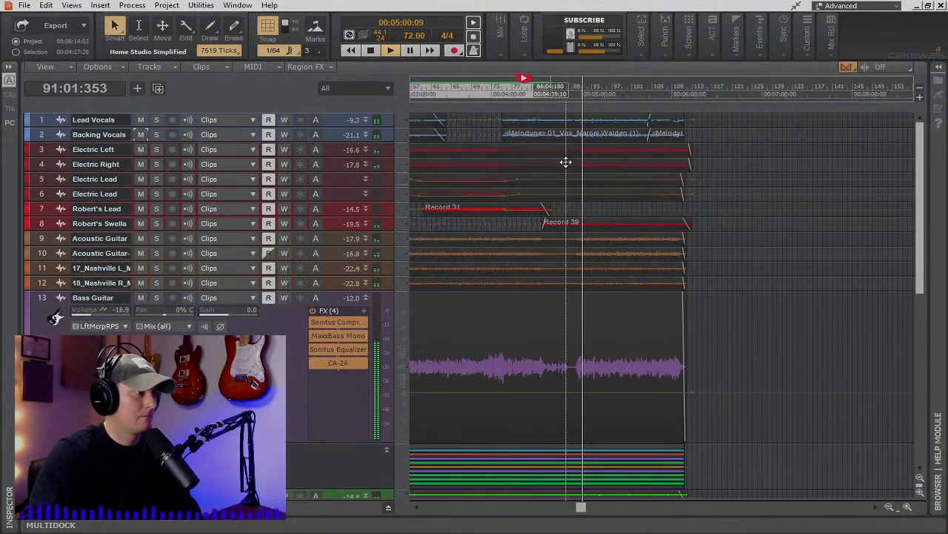
{"action": "key", "text": "space"}
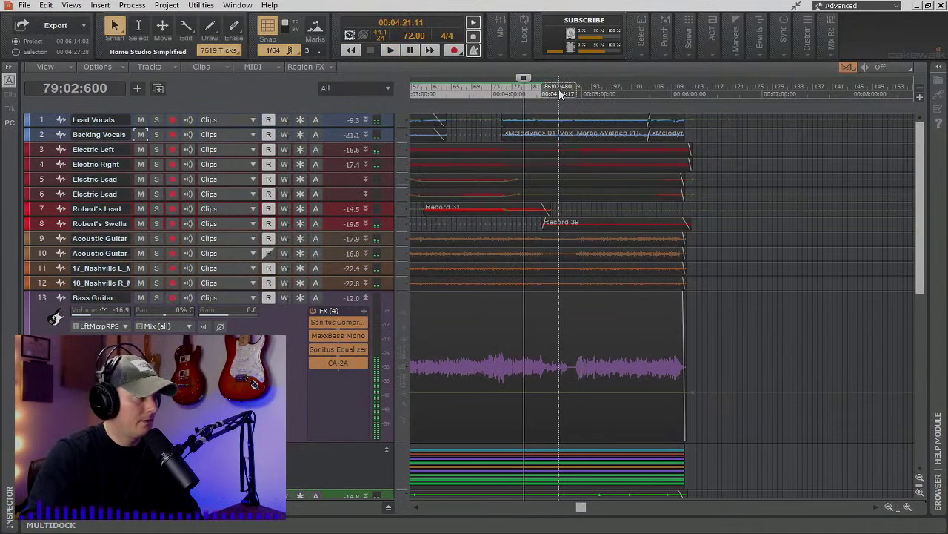
{"action": "left_click", "coordinate": [544, 99]}
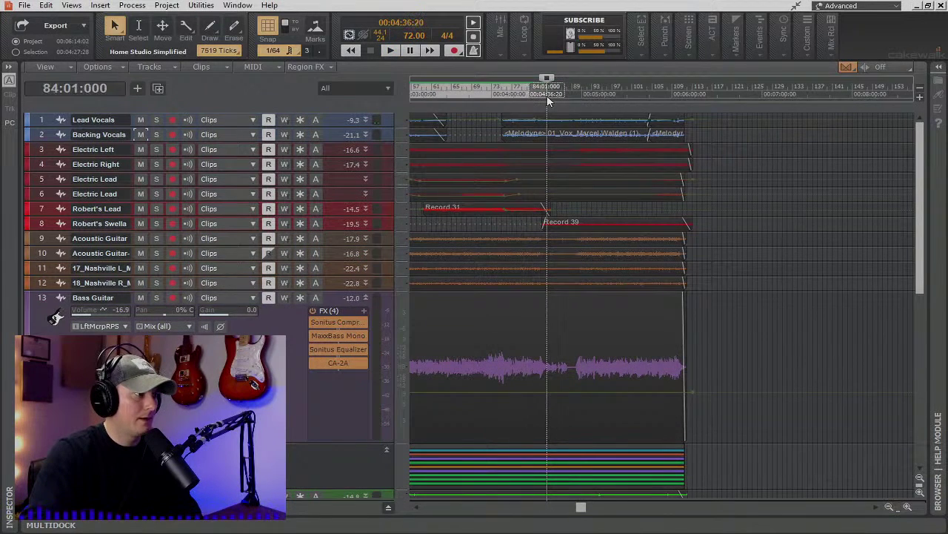
{"action": "left_click", "coordinate": [911, 509]}
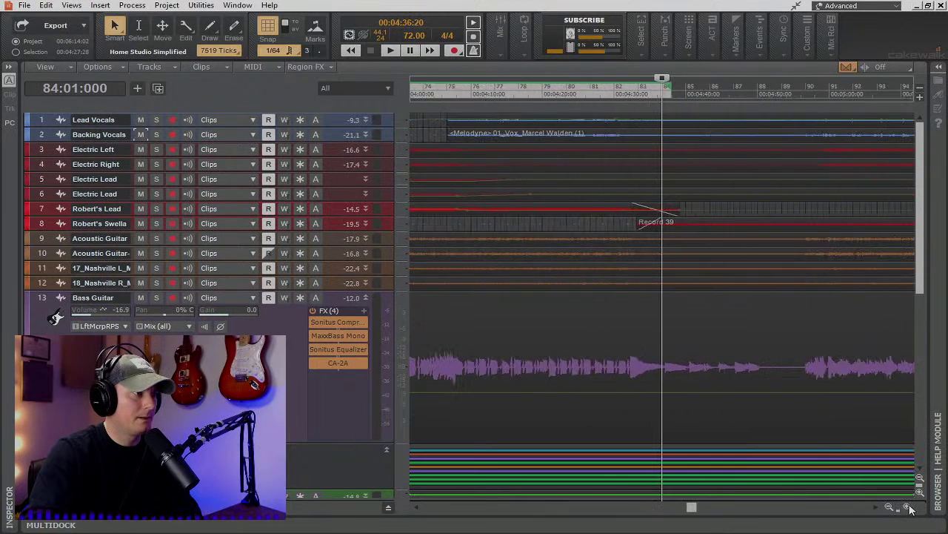
{"action": "key", "text": "space"}
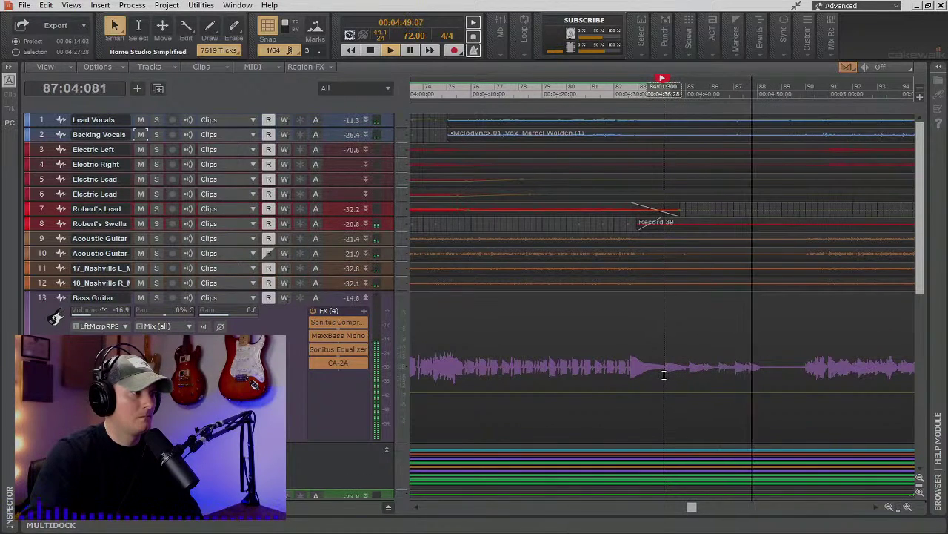
Delete the Bass Guitar audio from 84:01:000 to just before its re-entry near bar 90.
{"action": "key", "text": "space"}
{"action": "left_click_drag", "start_coordinate": [803, 368], "coordinate": [663, 376]}
{"action": "key", "text": "Delete"}
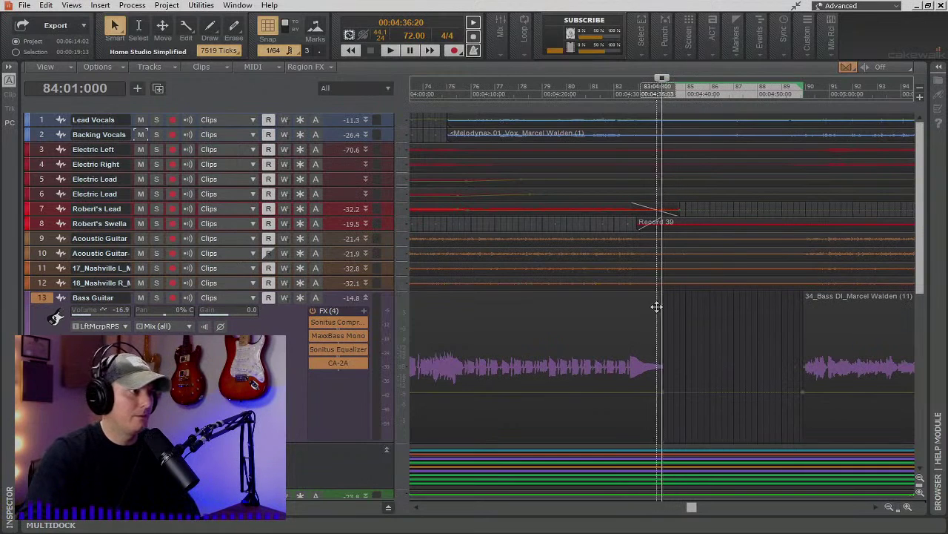
Add a short fade-out to the end of the Bass Guitar clip before the gap and audition from 82:03:600.
{"action": "mouse_move", "coordinate": [662, 313]}
{"action": "left_mouse_down"}
{"action": "mouse_move", "coordinate": [646, 296]}
{"action": "mouse_move", "coordinate": [653, 246]}
{"action": "left_mouse_up"}
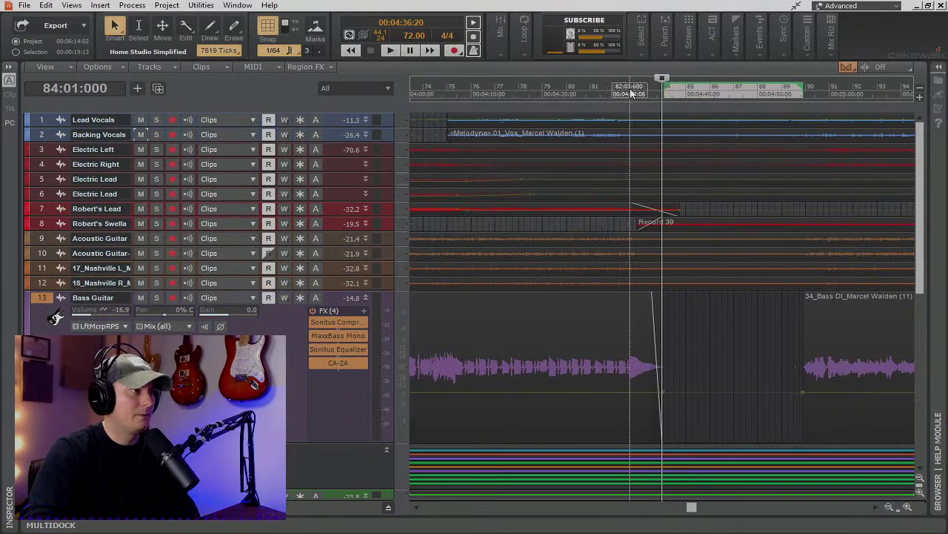
{"action": "key", "text": "space"}
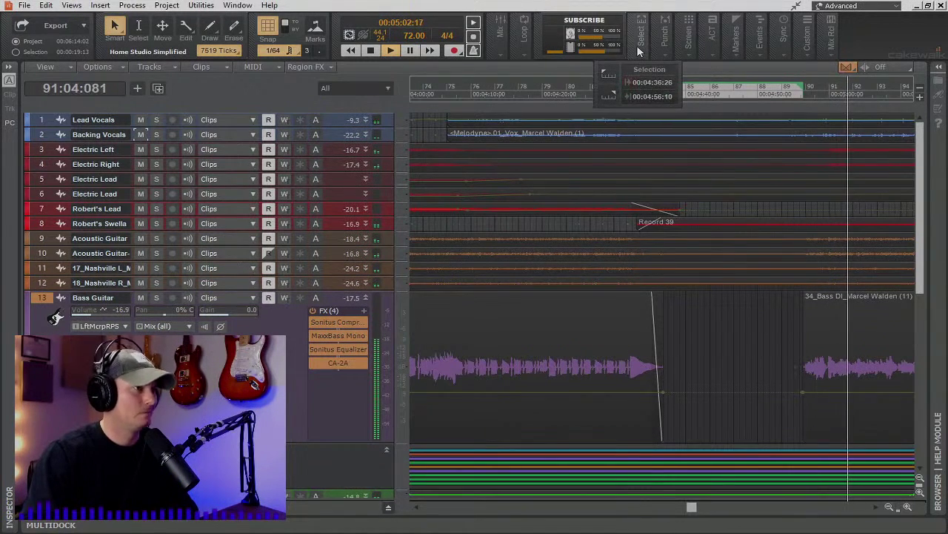
{"action": "key", "text": "space"}
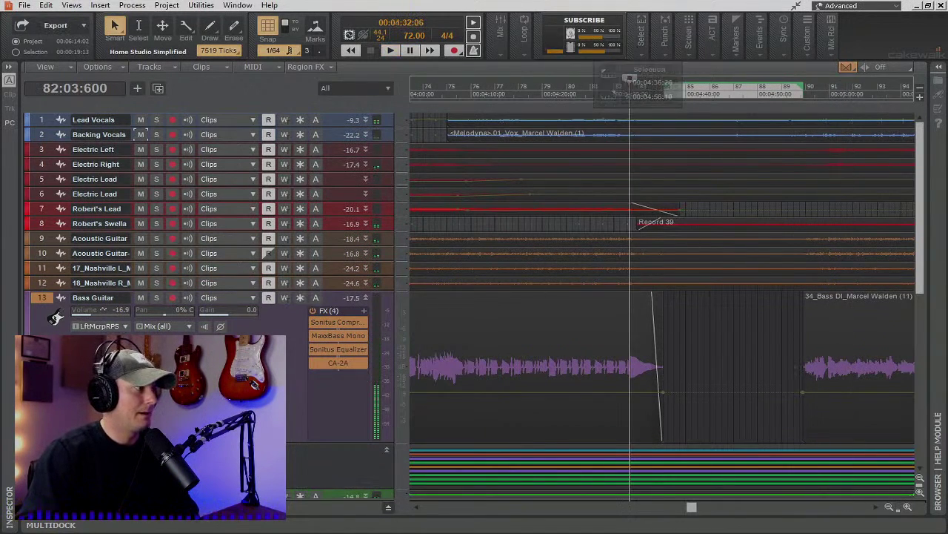
Raise the Bass Guitar volume envelope at the re-entry after the gap, ramping back to -16.9 dB, and audition from 89:02:660.
{"action": "left_click", "coordinate": [614, 437]}
{"action": "scroll", "coordinate": [615, 438], "scroll_direction": "down", "scroll_amount": 2}
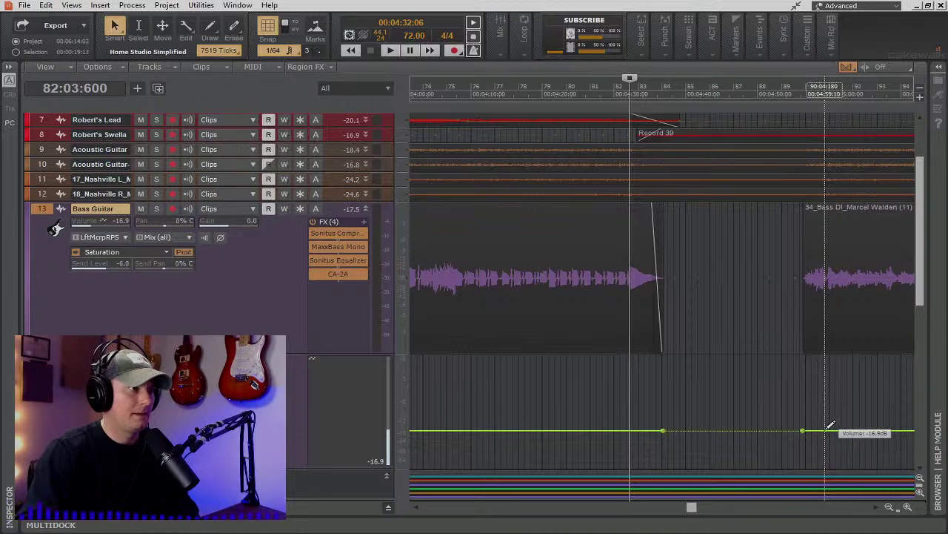
{"action": "left_click_drag", "start_coordinate": [805, 430], "coordinate": [806, 425]}
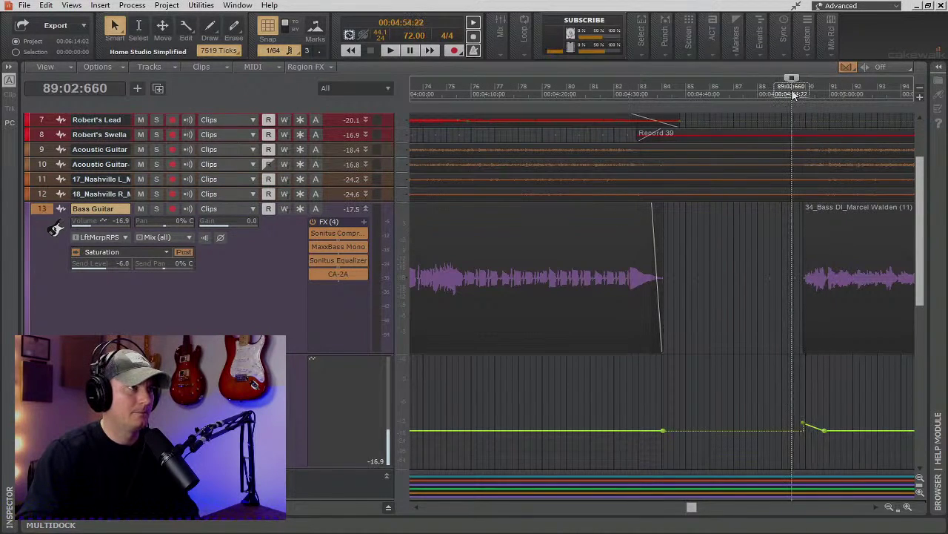
{"action": "key", "text": "space"}
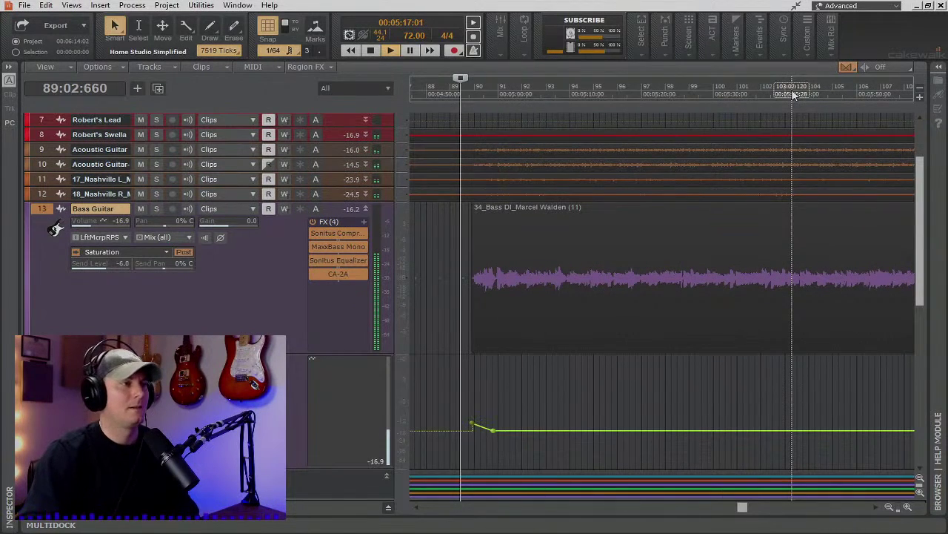
{"action": "key", "text": "space"}
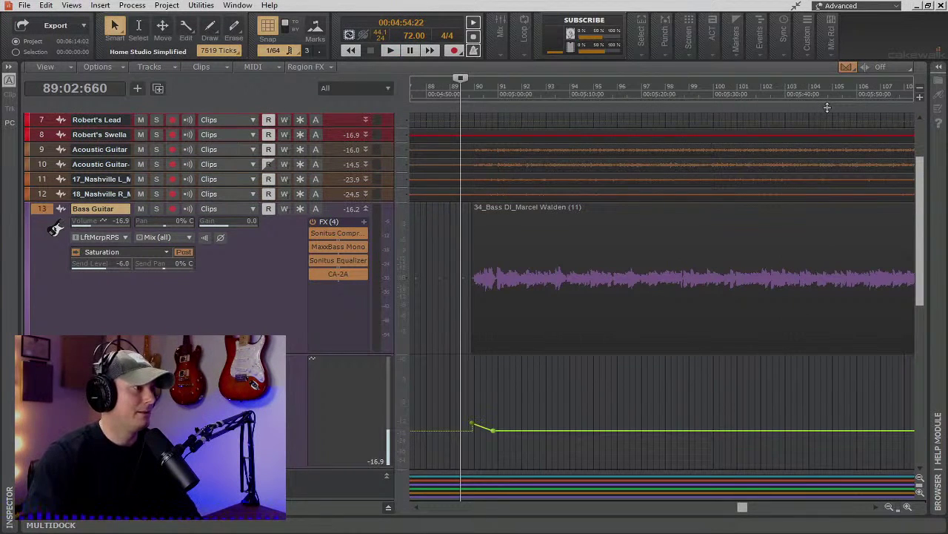
Set the fade-out of the Bass Guitar clip before the gap to Slow Curve and return the track to compact height.
{"action": "left_click_drag", "start_coordinate": [743, 509], "coordinate": [703, 511]}
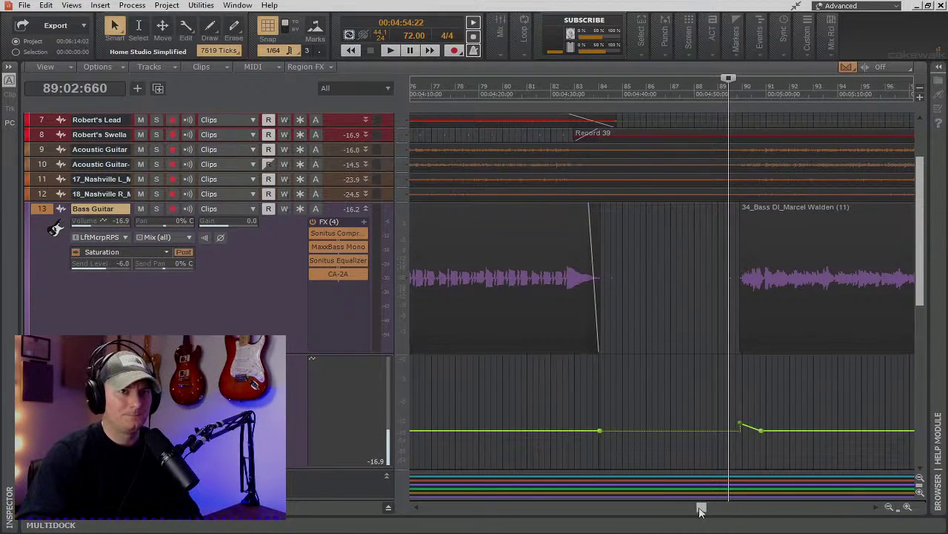
{"action": "right_click", "coordinate": [587, 212]}
{"action": "left_click", "coordinate": [622, 228]}
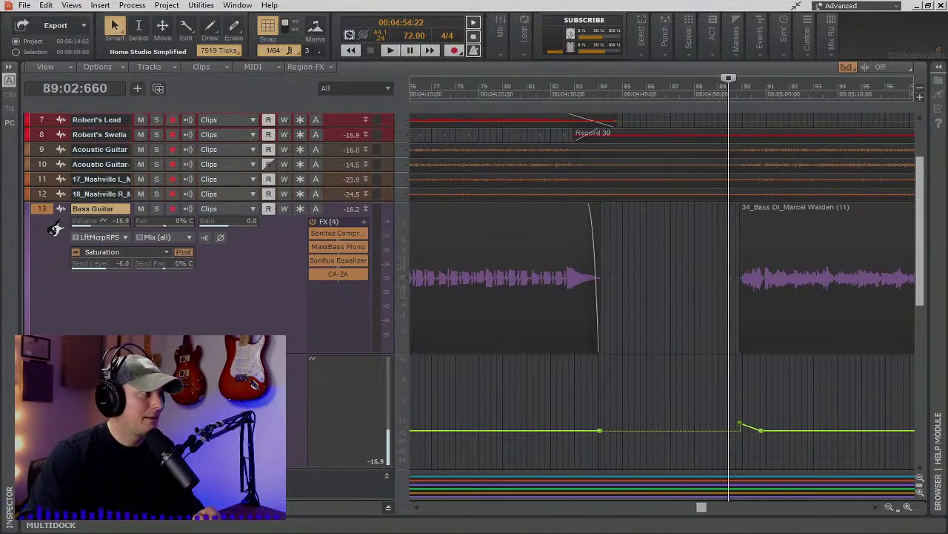
{"action": "left_click", "coordinate": [369, 313]}
{"action": "scroll", "coordinate": [432, 298], "scroll_direction": "up", "scroll_amount": 3}
{"action": "key", "text": "ctrl+Down"}
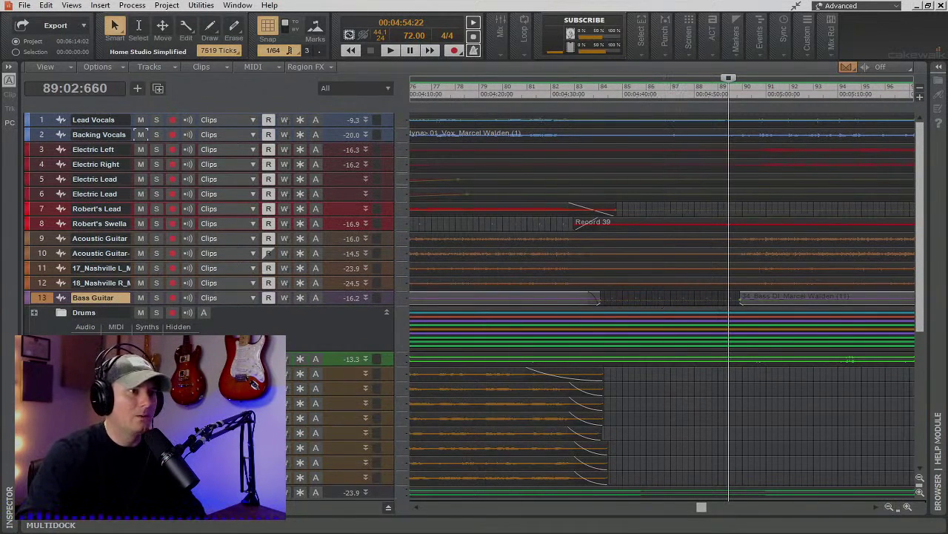
Open the Console view maximized and widen its bus section to show the Mix (all) bus and its effects.
{"action": "left_click", "coordinate": [72, 5]}
{"action": "left_click", "coordinate": [83, 68]}
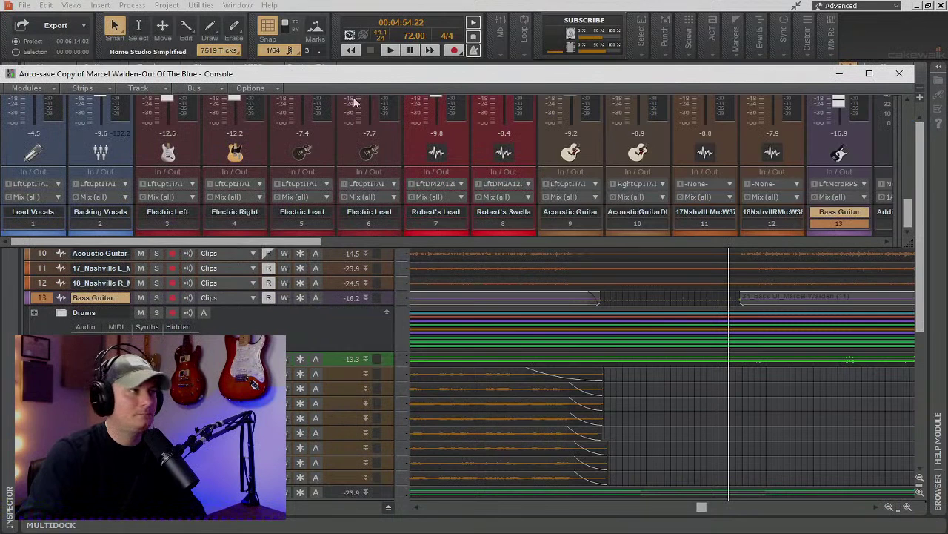
{"action": "left_click", "coordinate": [867, 74]}
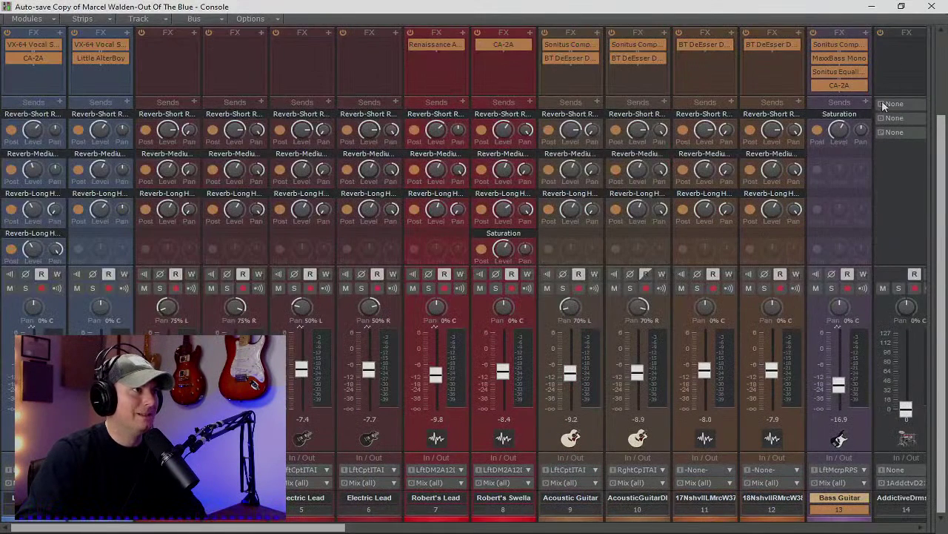
{"action": "left_click_drag", "start_coordinate": [929, 97], "coordinate": [348, 97]}
{"action": "scroll", "coordinate": [401, 163], "scroll_direction": "up", "scroll_amount": 3}
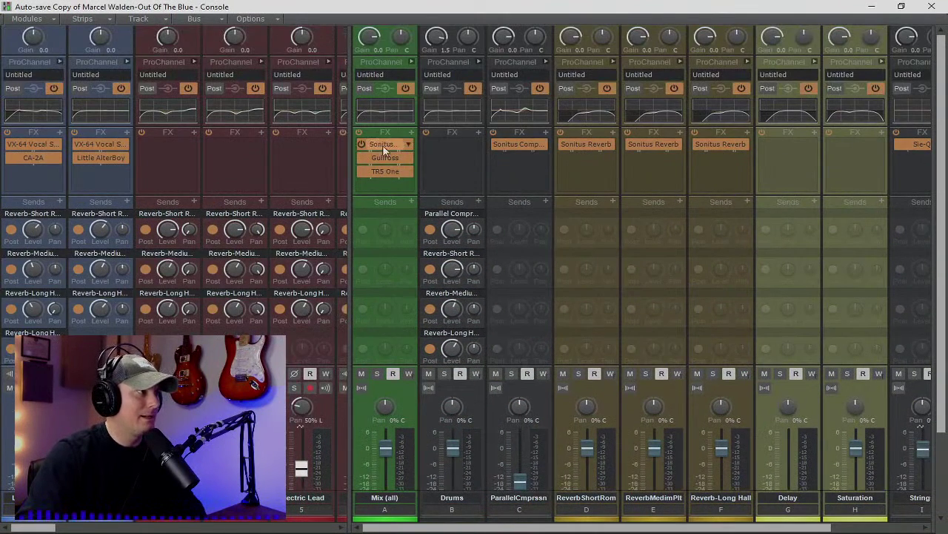
{"action": "left_click_drag", "start_coordinate": [361, 145], "coordinate": [391, 144]}
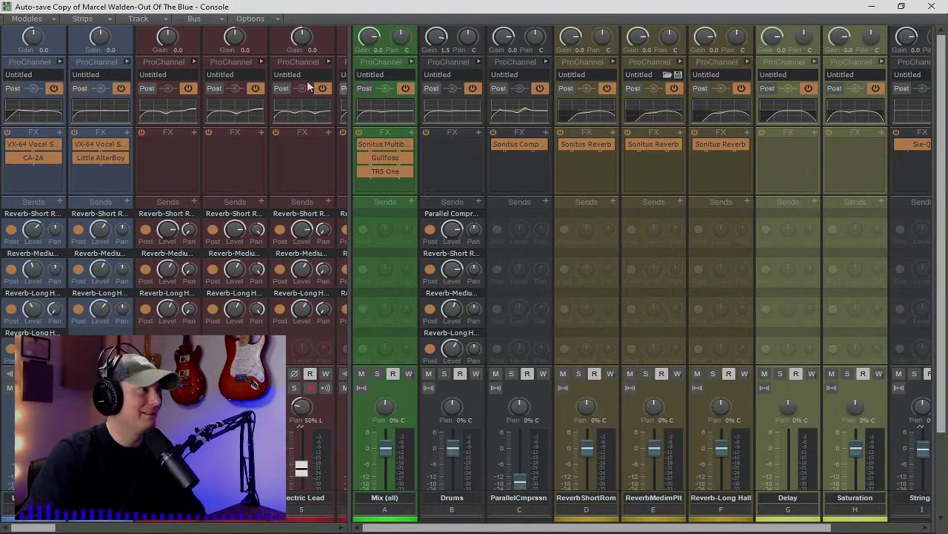
Leave the Console and add an Addictive Drums 2 instrument track at the end of the track list.
{"action": "left_click", "coordinate": [901, 7]}
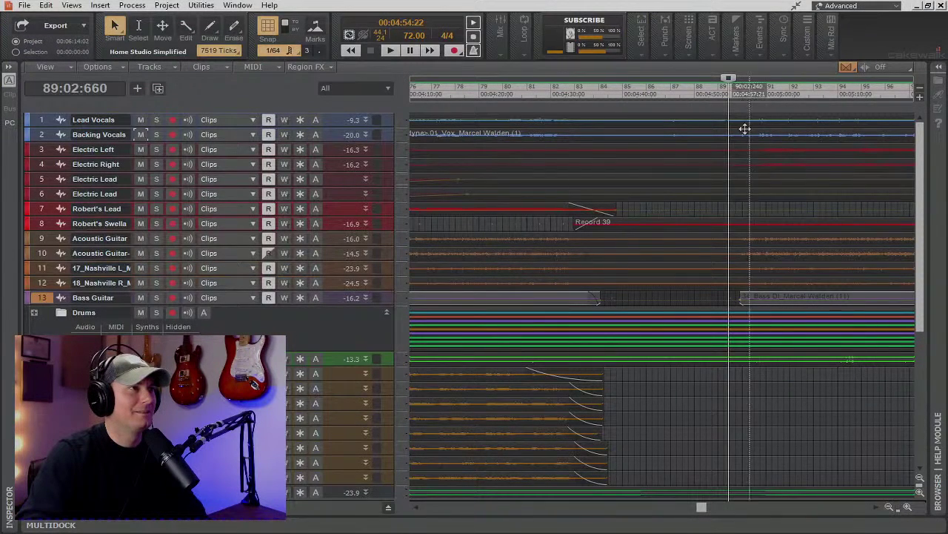
{"action": "scroll", "coordinate": [593, 297], "scroll_direction": "down", "scroll_amount": 10}
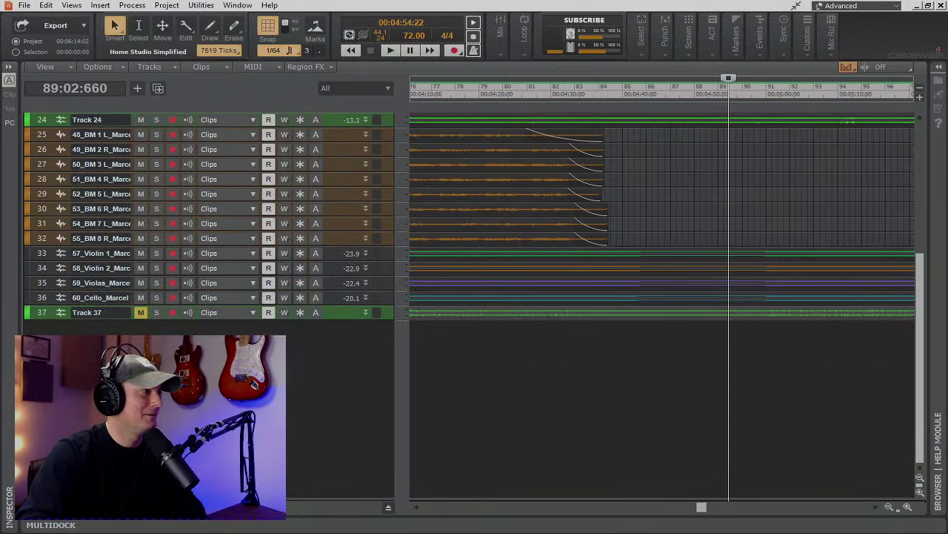
{"action": "left_click", "coordinate": [137, 88]}
{"action": "left_click", "coordinate": [252, 66]}
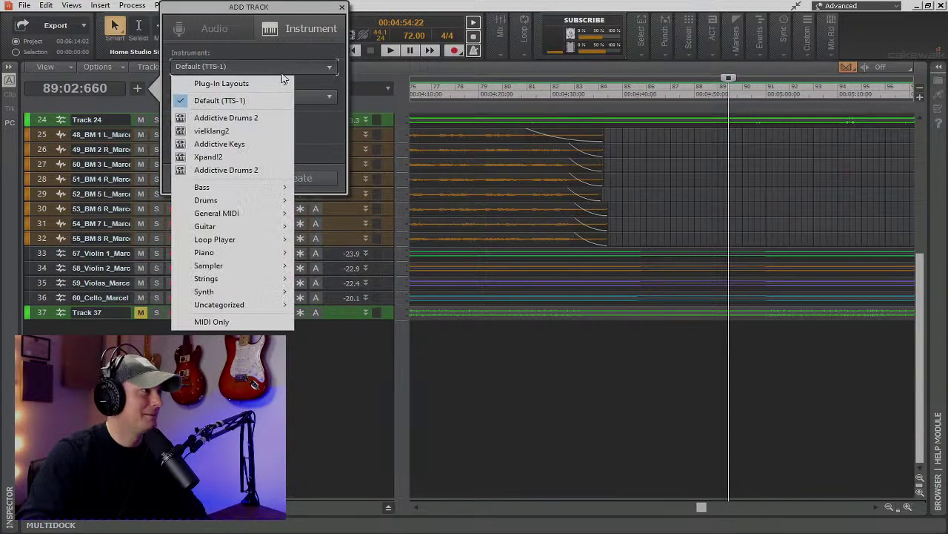
{"action": "left_click", "coordinate": [237, 118]}
{"action": "left_click", "coordinate": [314, 183]}
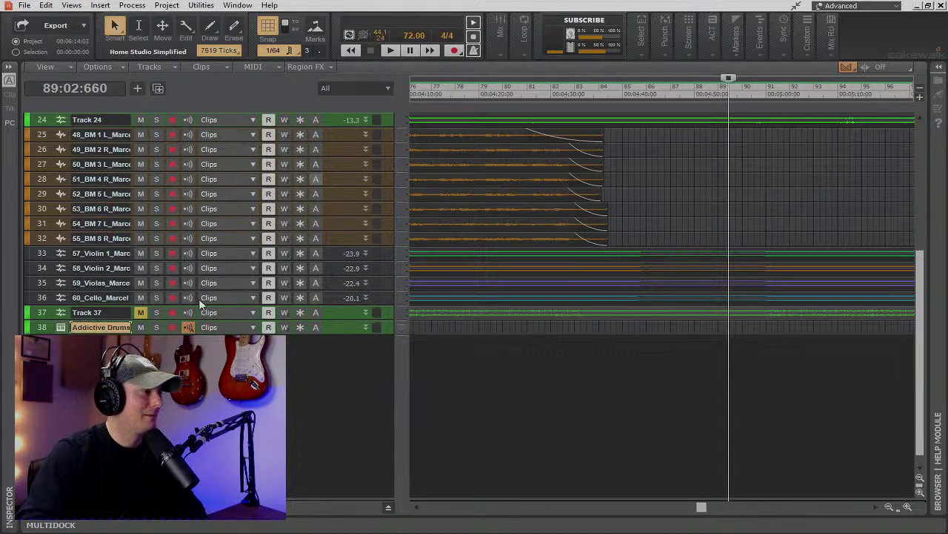
Open the new Addictive Drums 2 instrument, audition the Flexi 1 cowbell in its kit view, and close the plug-in.
{"action": "left_click", "coordinate": [61, 327]}
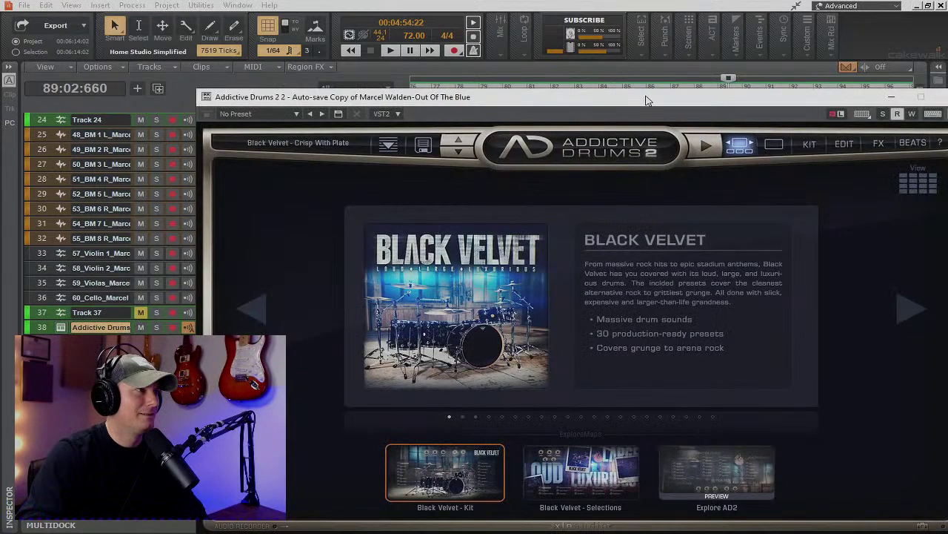
{"action": "left_click_drag", "start_coordinate": [647, 100], "coordinate": [501, 13]}
{"action": "left_click", "coordinate": [657, 58]}
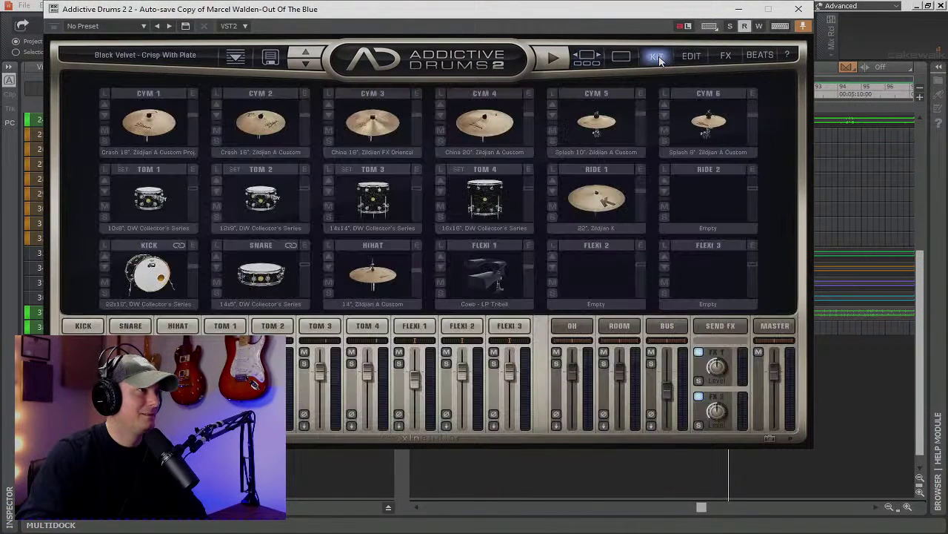
{"action": "left_click", "coordinate": [486, 280]}
{"action": "left_click", "coordinate": [487, 280]}
{"action": "left_click", "coordinate": [487, 280]}
{"action": "left_click", "coordinate": [486, 280]}
{"action": "left_click", "coordinate": [487, 280]}
{"action": "left_click", "coordinate": [487, 280]}
{"action": "left_click", "coordinate": [487, 280]}
{"action": "left_click", "coordinate": [482, 275]}
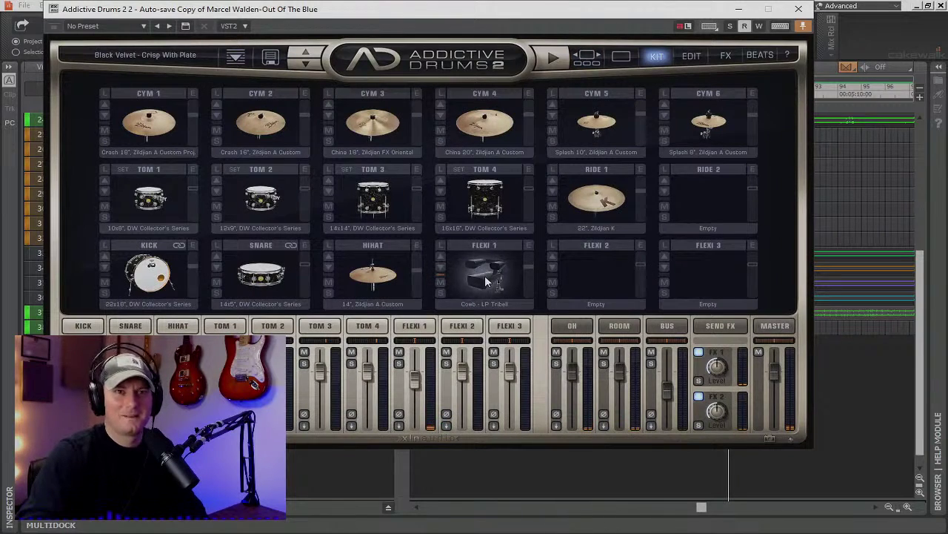
{"action": "left_click", "coordinate": [798, 8]}
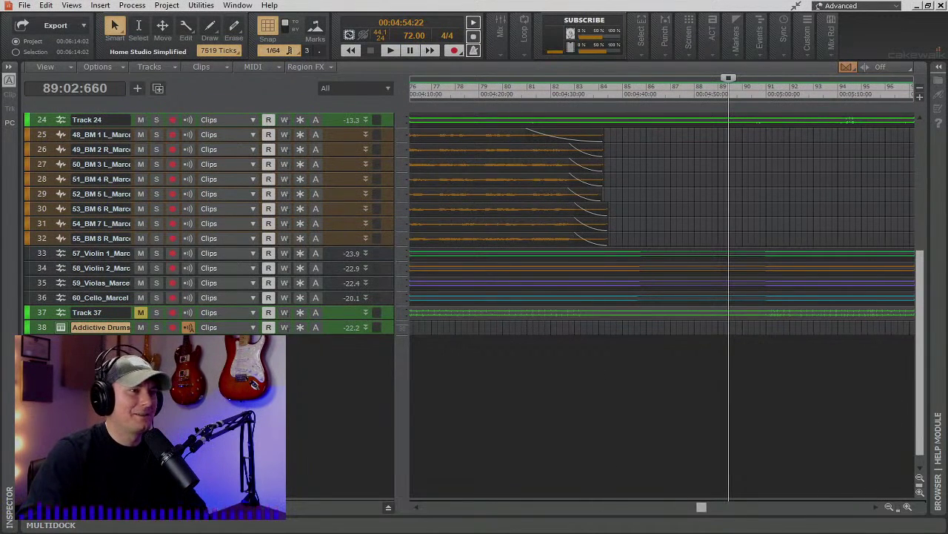
Reopen the Console with a wider bus section and bypass Sonitus Multiband, Gullfoss and TR5 One on the Mix (all) bus.
{"action": "key", "text": "alt+2"}
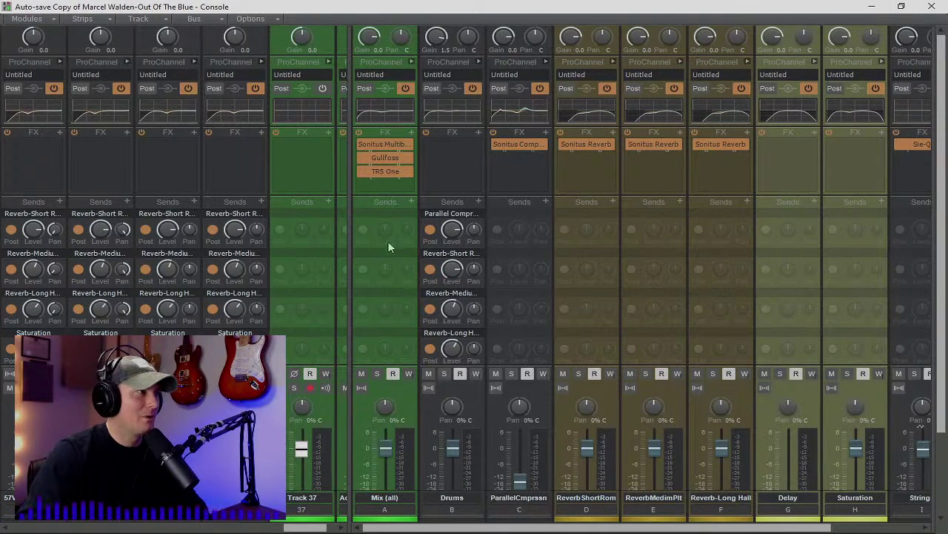
{"action": "left_click_drag", "start_coordinate": [353, 280], "coordinate": [254, 282]}
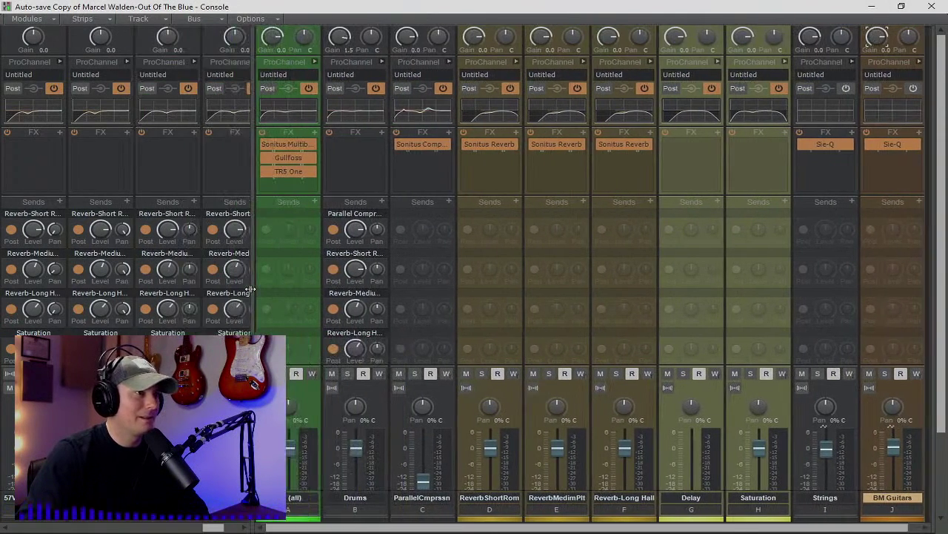
{"action": "double_click", "coordinate": [285, 143]}
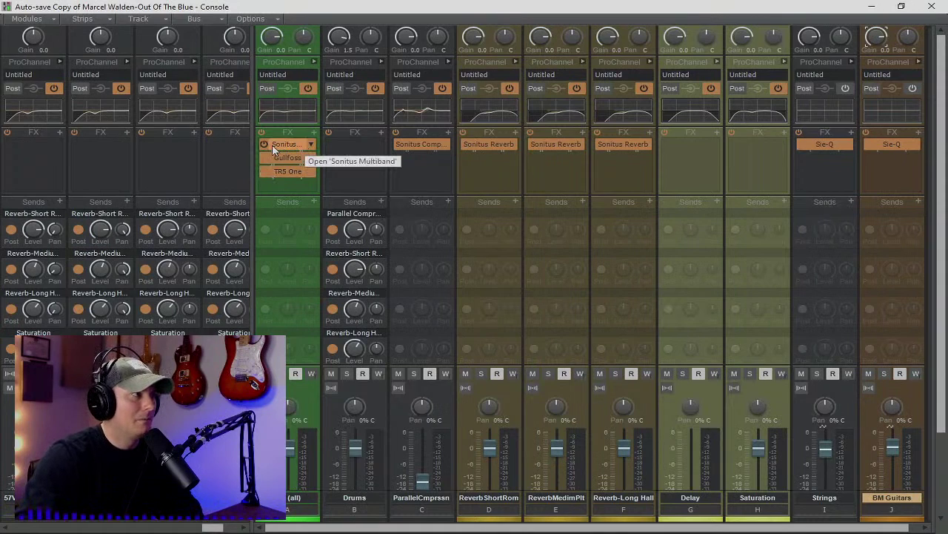
{"action": "left_click", "coordinate": [265, 143]}
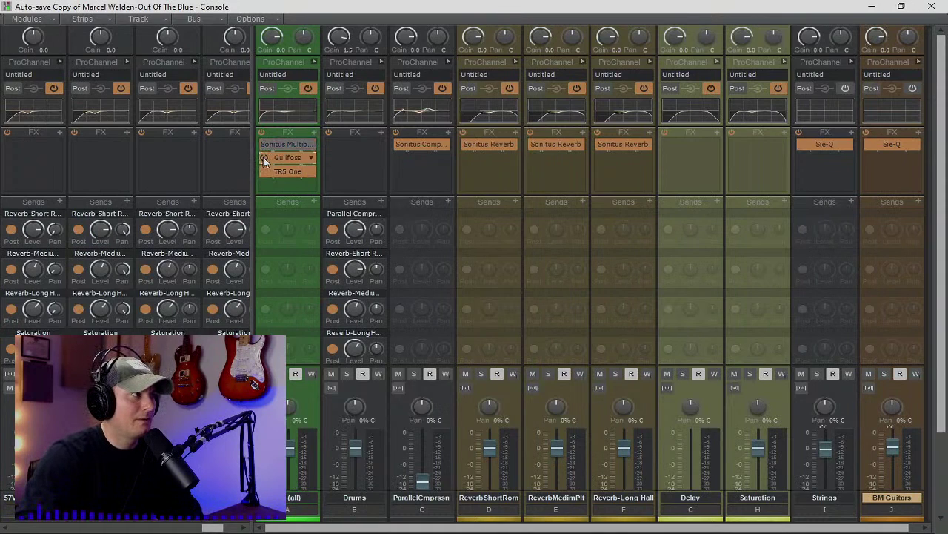
{"action": "left_click", "coordinate": [265, 157]}
{"action": "left_click", "coordinate": [265, 171]}
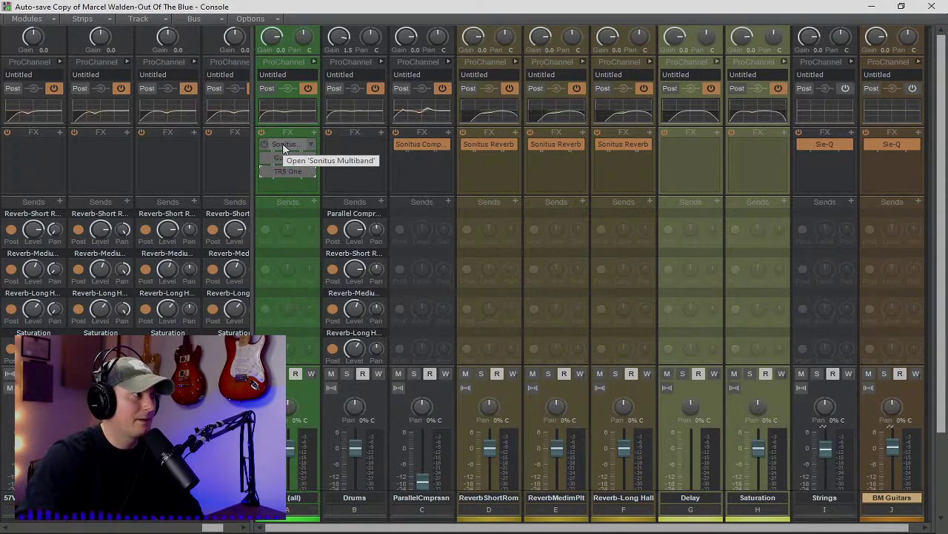
Show the Mix (all) bus's Sonitus Multiband settings and compare the mix with it on and off, leaving it enabled.
{"action": "double_click", "coordinate": [268, 146]}
{"action": "left_click_drag", "start_coordinate": [289, 11], "coordinate": [726, 127]}
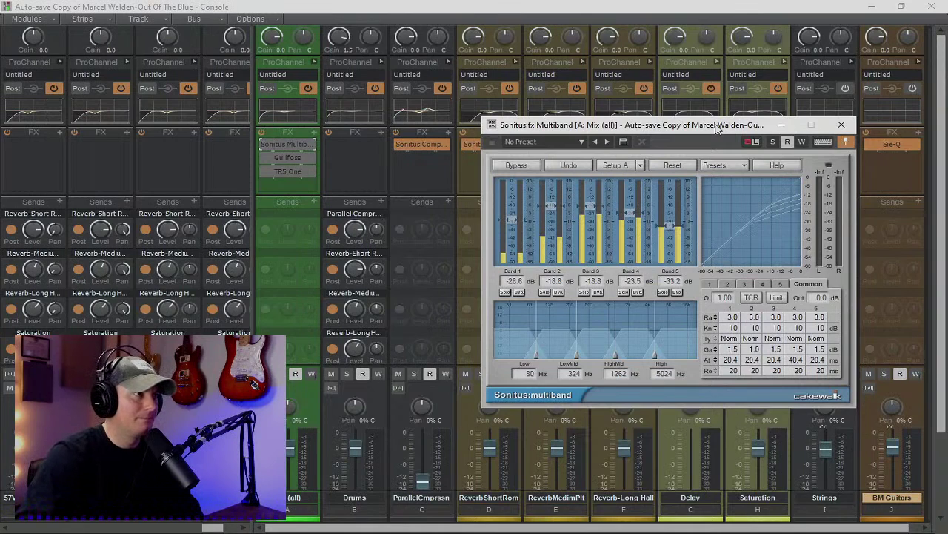
{"action": "left_click", "coordinate": [263, 145]}
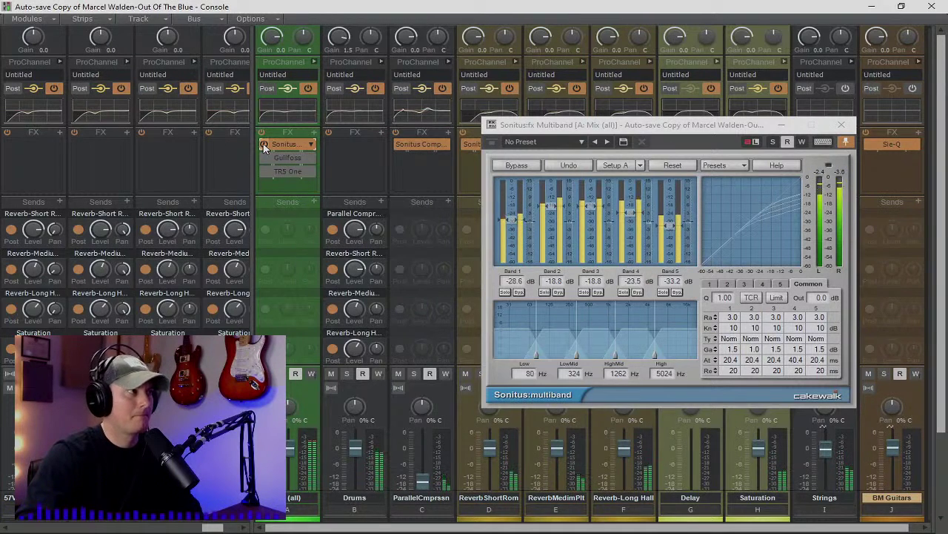
{"action": "left_click", "coordinate": [265, 145]}
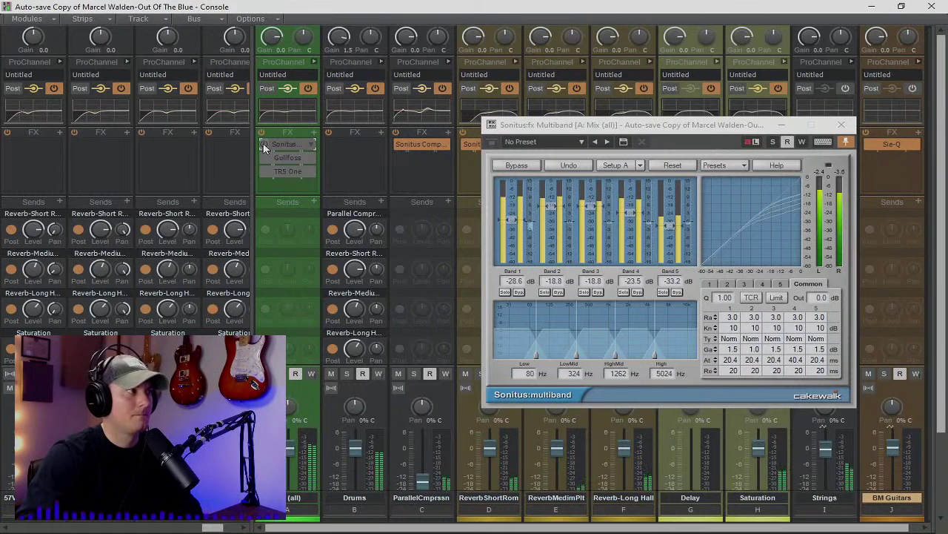
{"action": "left_click", "coordinate": [264, 146]}
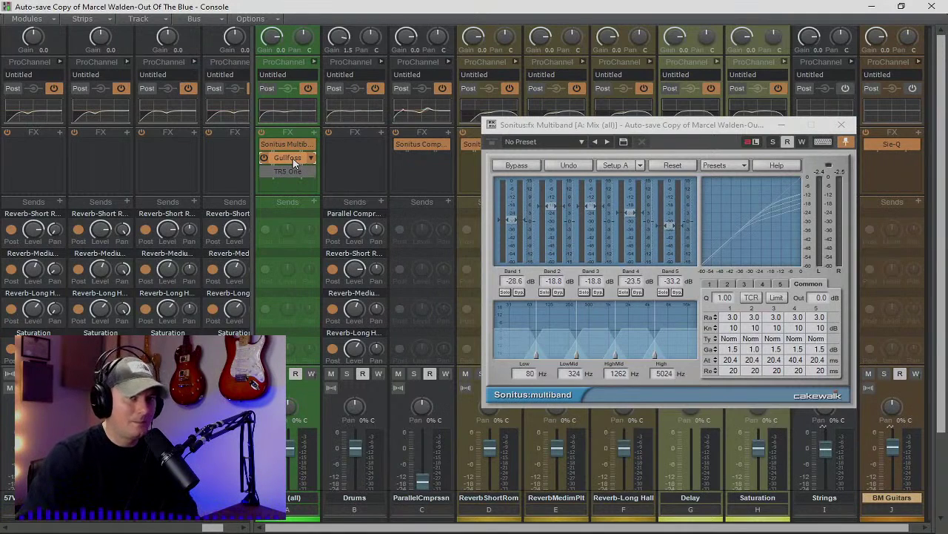
Compare the playing mix with Gullfoss on and off on the Mix (all) bus, leaving it enabled.
{"action": "left_click", "coordinate": [265, 158]}
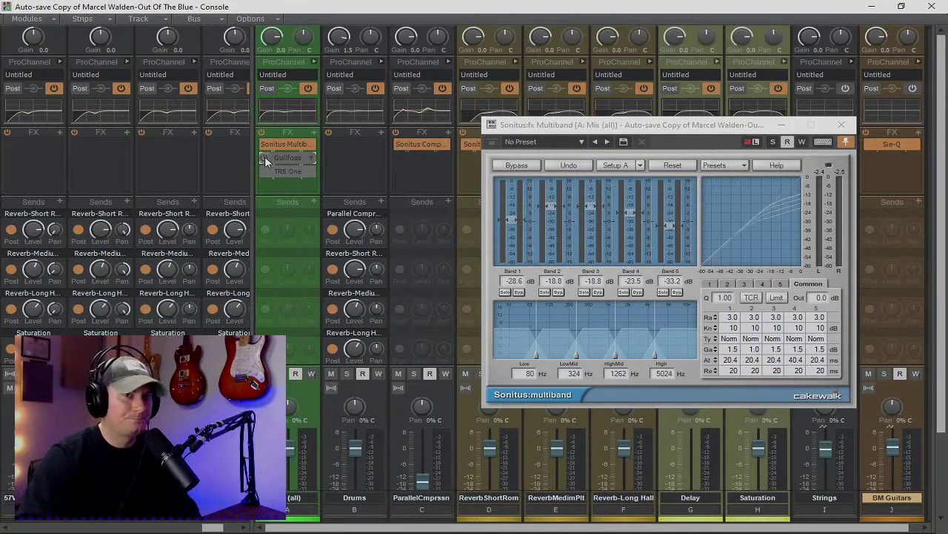
{"action": "key", "text": "space"}
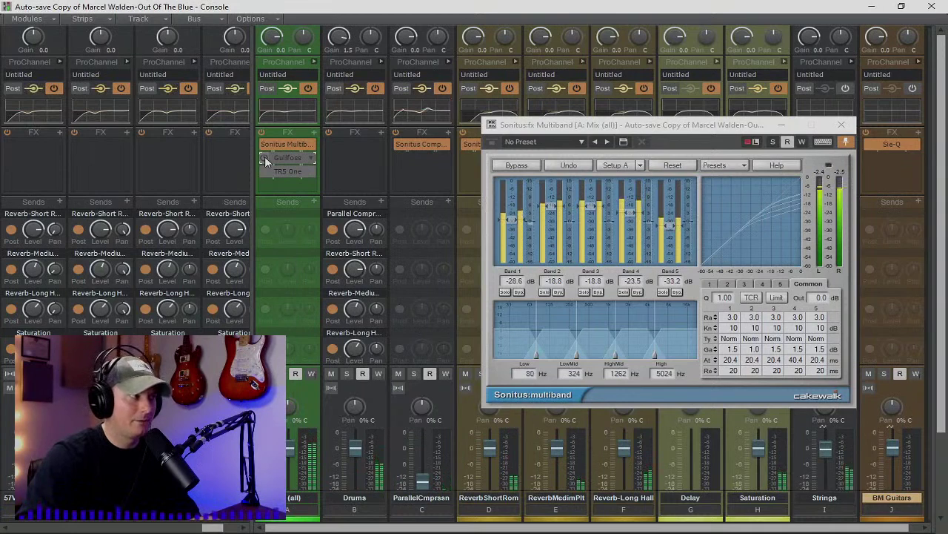
{"action": "left_click", "coordinate": [265, 158]}
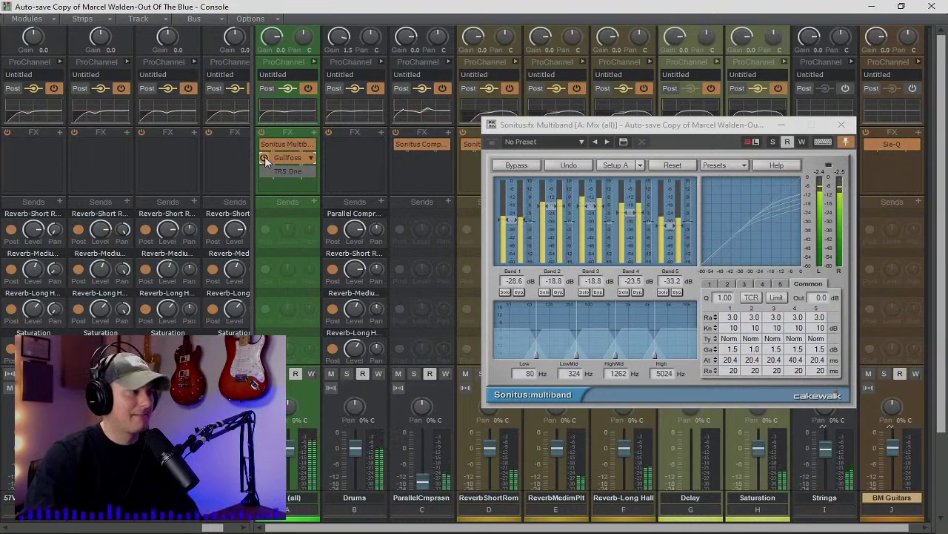
{"action": "left_click", "coordinate": [264, 158]}
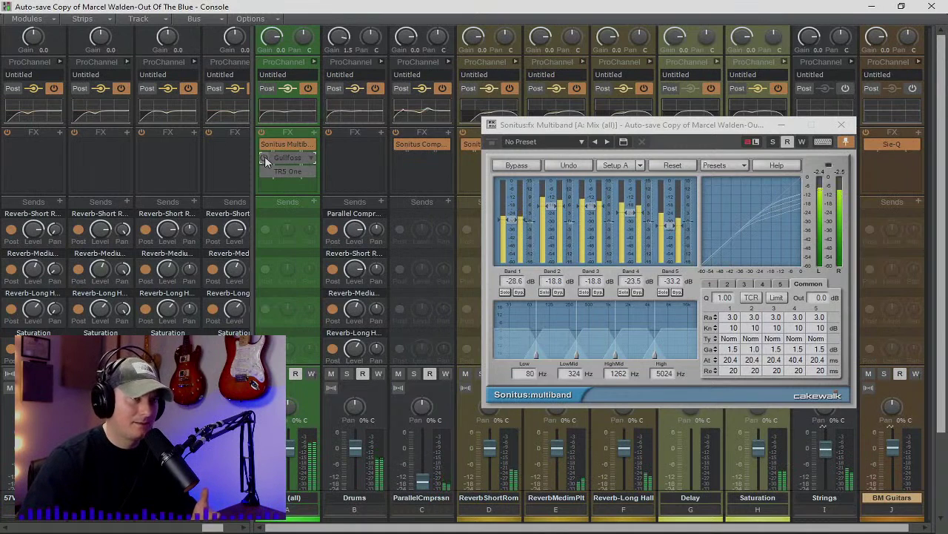
{"action": "left_click", "coordinate": [264, 158]}
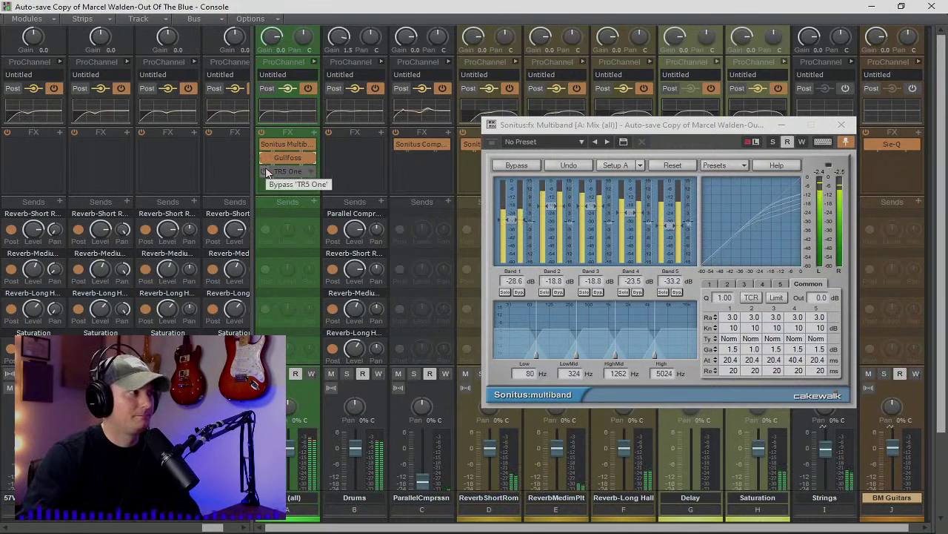
Enable TR5 One on the Mix (all) bus and review the Gullfoss equalizer settings.
{"action": "left_click", "coordinate": [267, 172]}
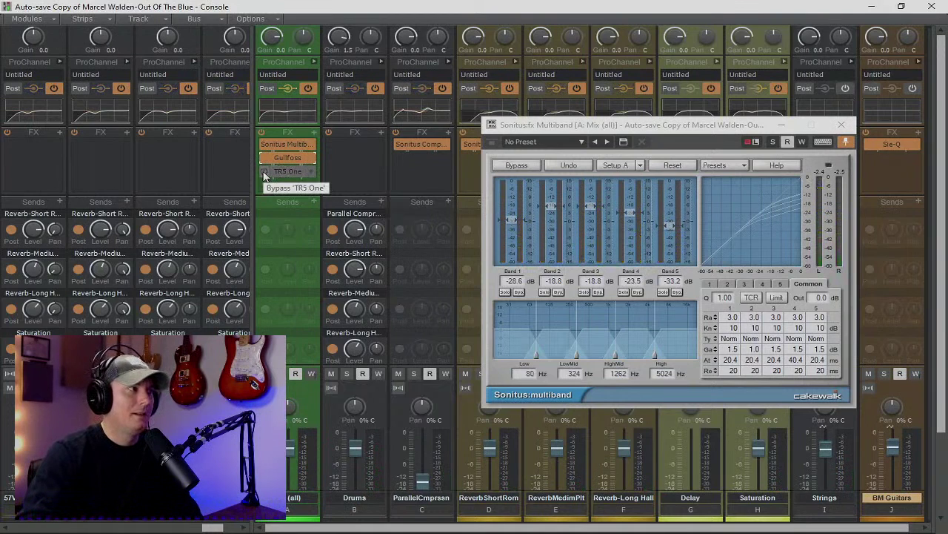
{"action": "double_click", "coordinate": [288, 158]}
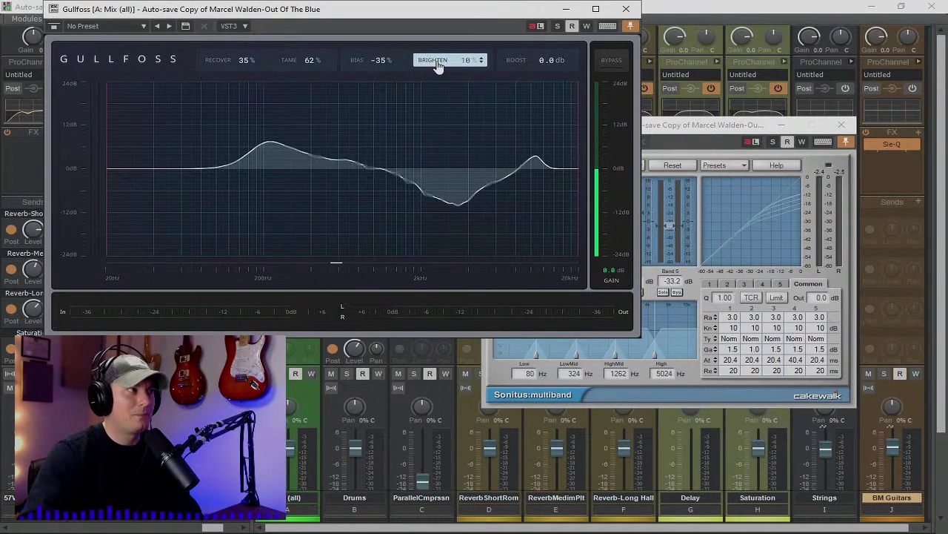
{"action": "scroll", "coordinate": [489, 59], "scroll_direction": "down", "scroll_amount": 6}
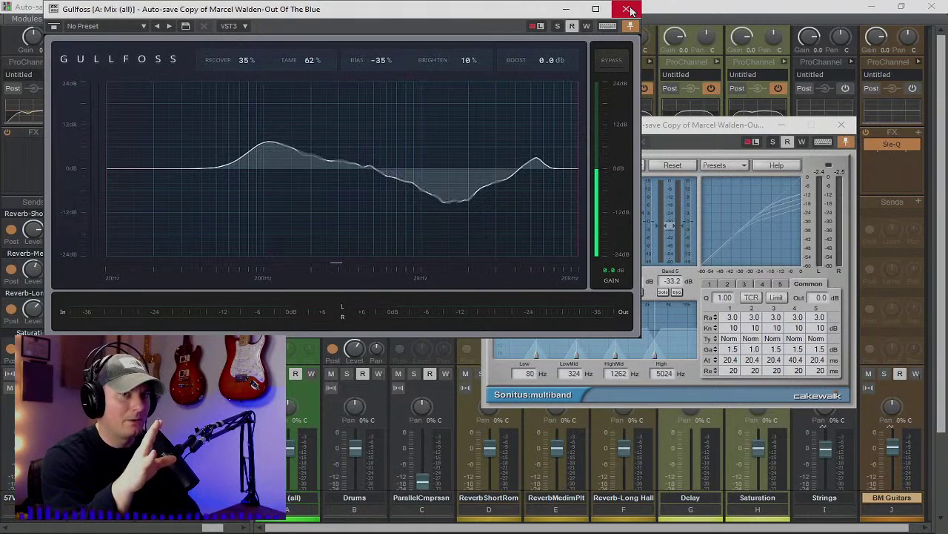
{"action": "left_click", "coordinate": [629, 11]}
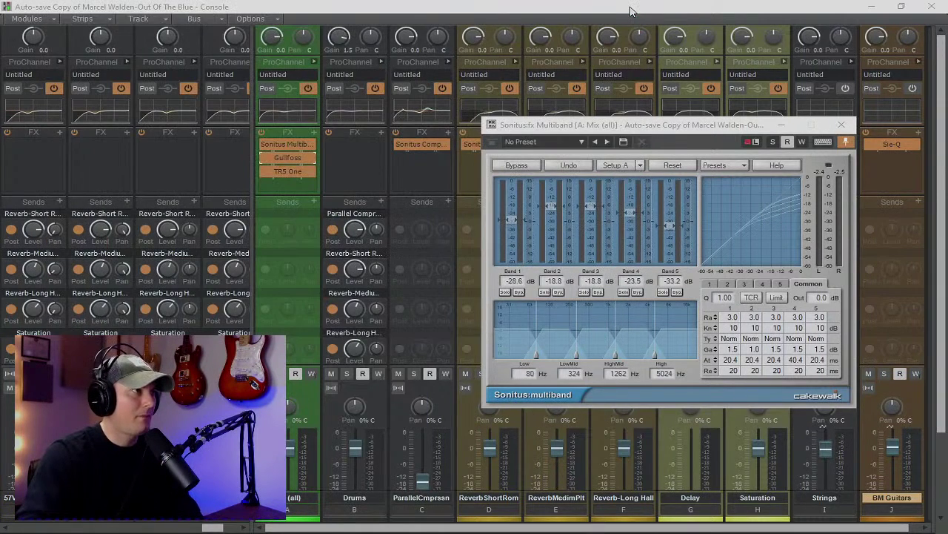
Open TR5 One on the Mix (all) bus and compare the playing mix with it bypassed and active, leaving it active.
{"action": "double_click", "coordinate": [289, 171]}
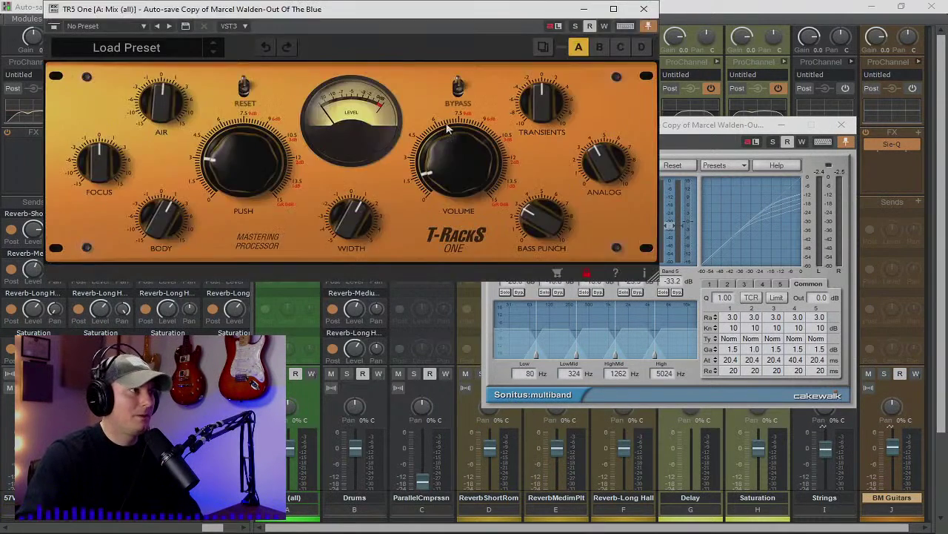
{"action": "left_click_drag", "start_coordinate": [406, 14], "coordinate": [580, 136]}
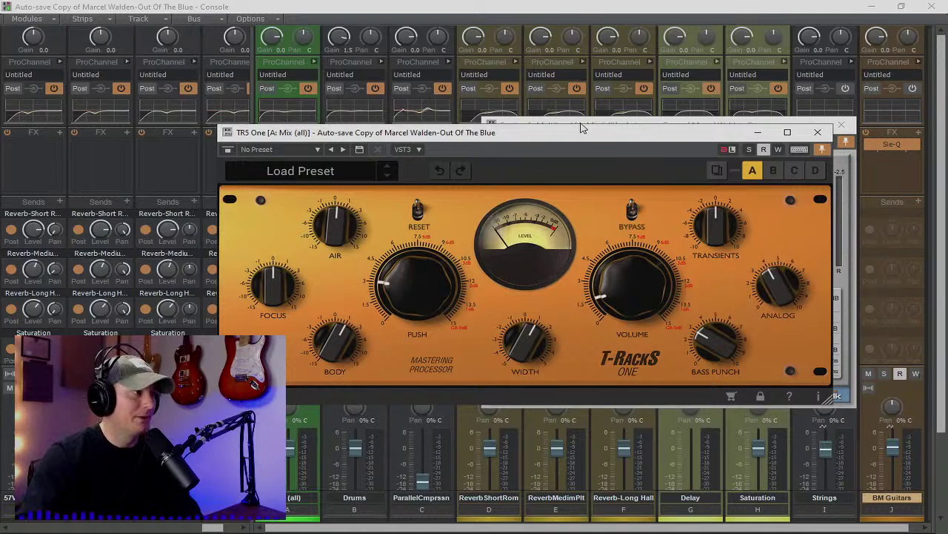
{"action": "left_click", "coordinate": [632, 209]}
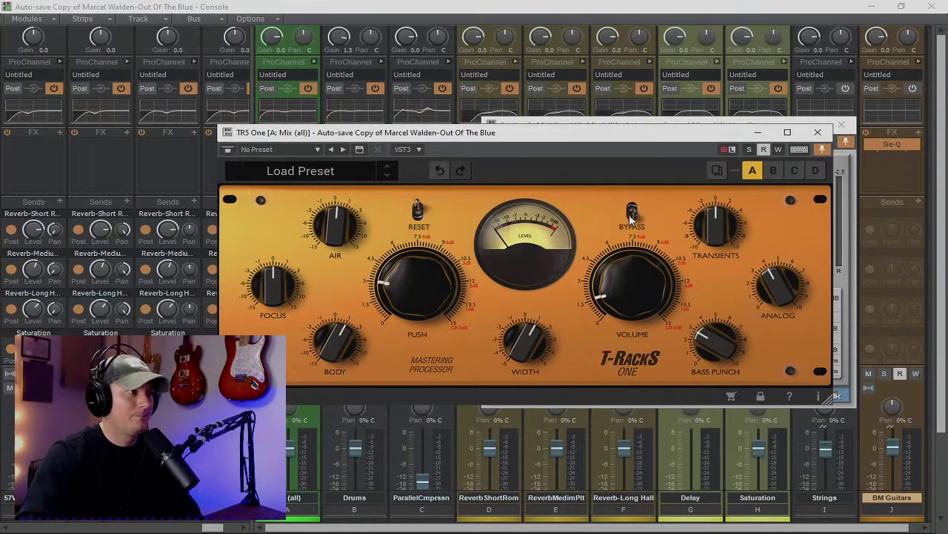
{"action": "key", "text": "space"}
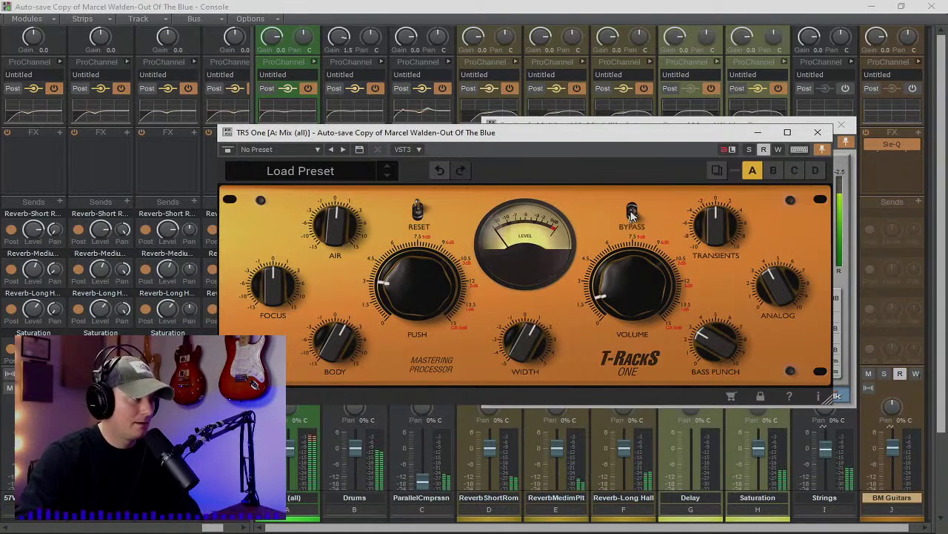
{"action": "left_click", "coordinate": [632, 215]}
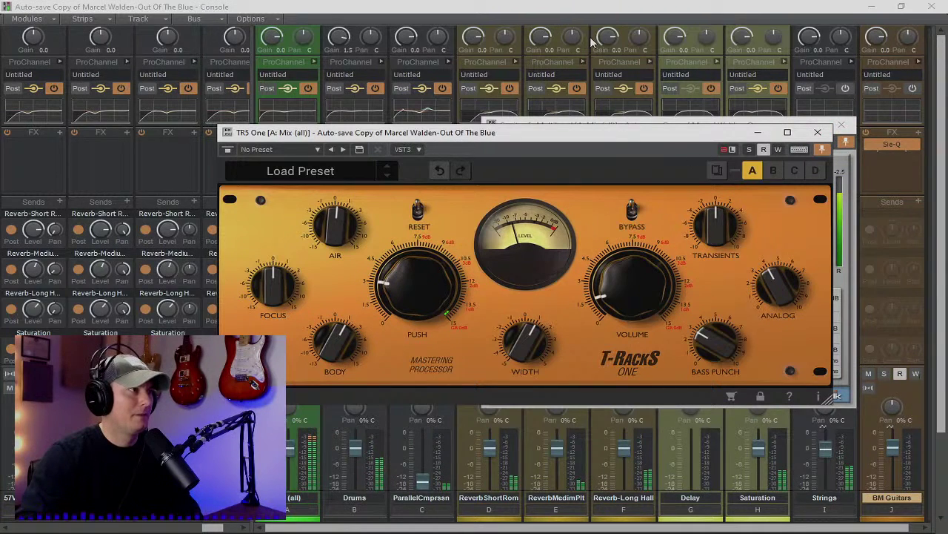
Check the Air, Body, Width and Analog settings of TR5 One.
{"action": "mouse_move", "coordinate": [329, 237]}
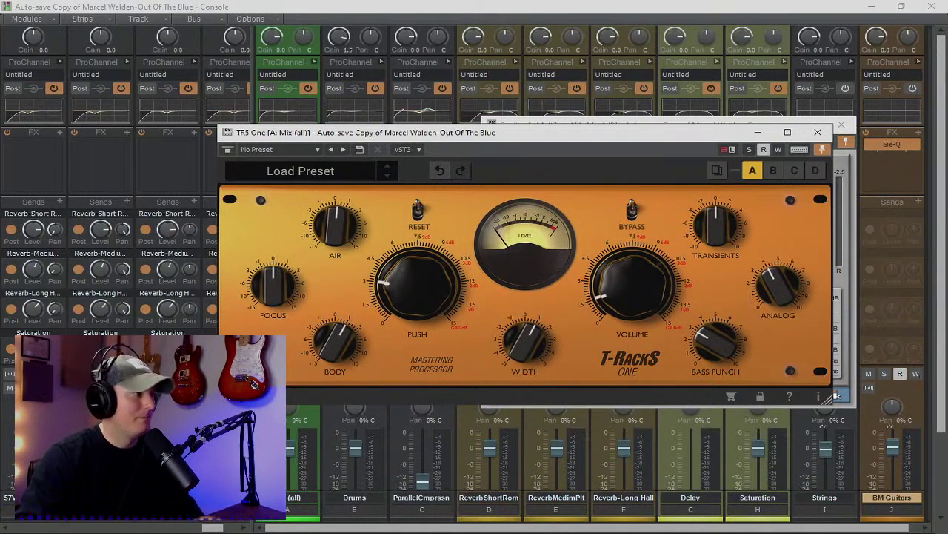
{"action": "mouse_move", "coordinate": [335, 355]}
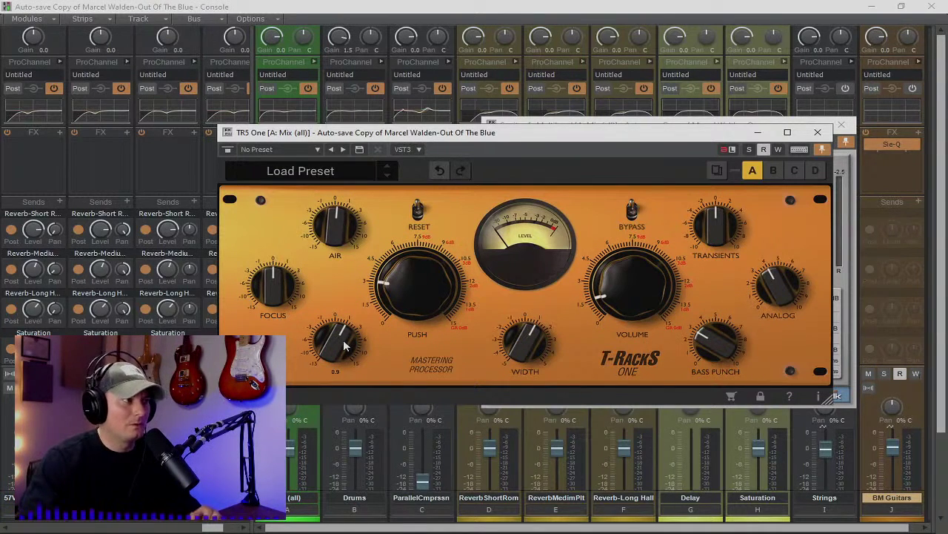
{"action": "mouse_move", "coordinate": [539, 351]}
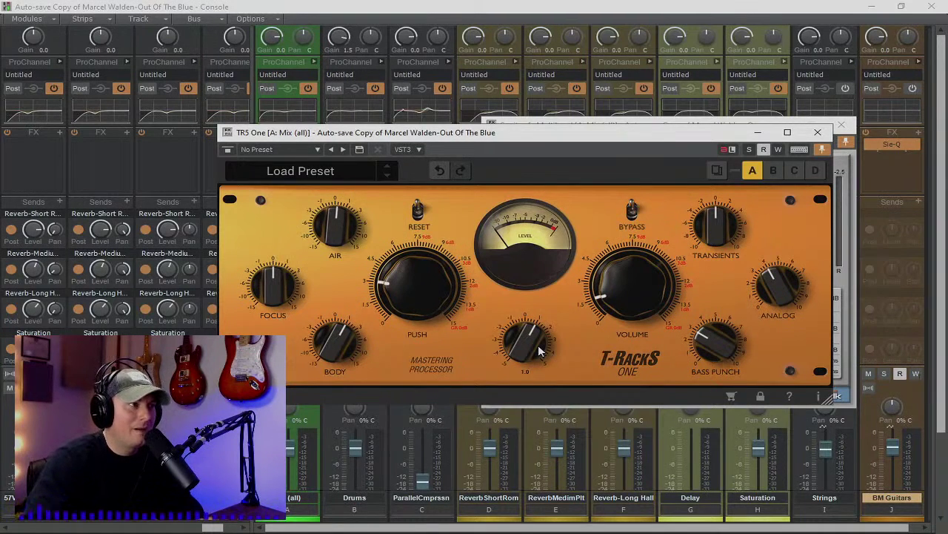
{"action": "mouse_move", "coordinate": [797, 281]}
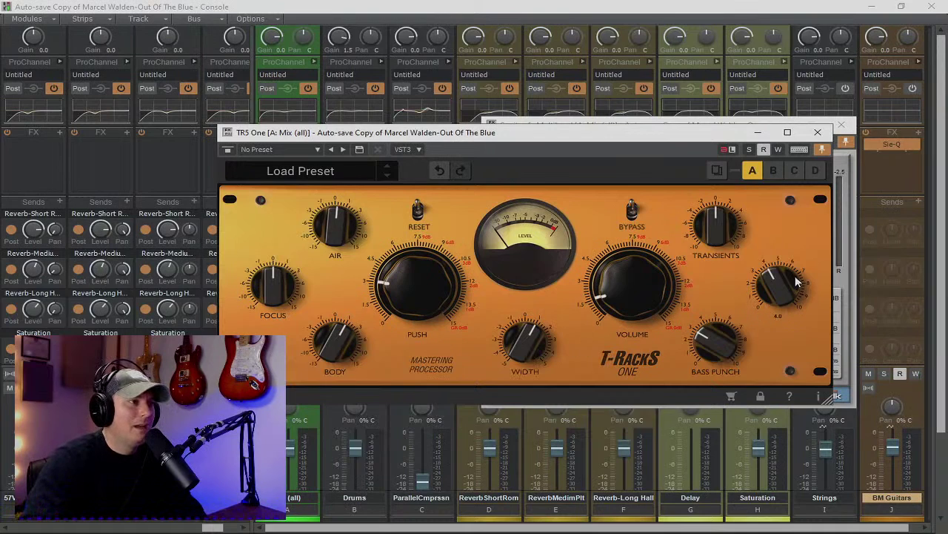
Check the Bass Punch, Transients and Push settings of TR5 One.
{"action": "mouse_move", "coordinate": [730, 352]}
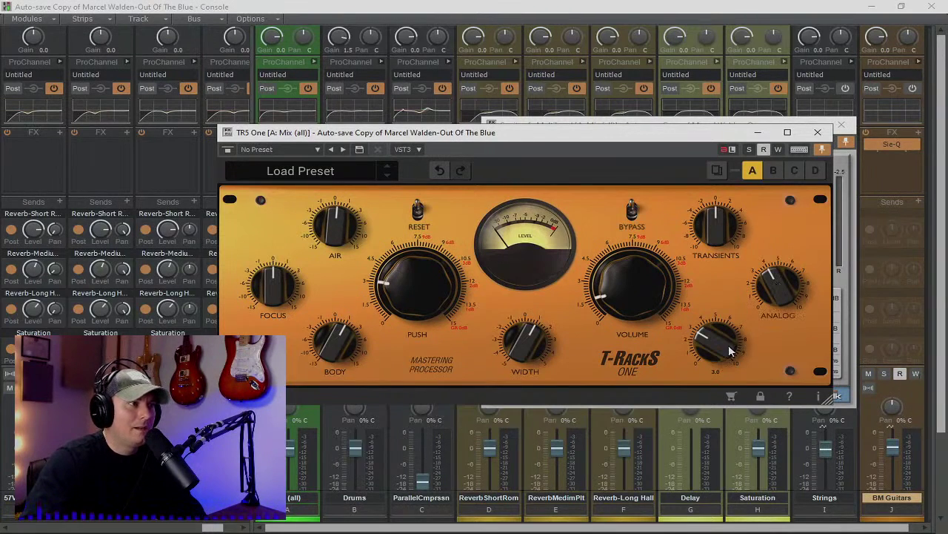
{"action": "mouse_move", "coordinate": [719, 230]}
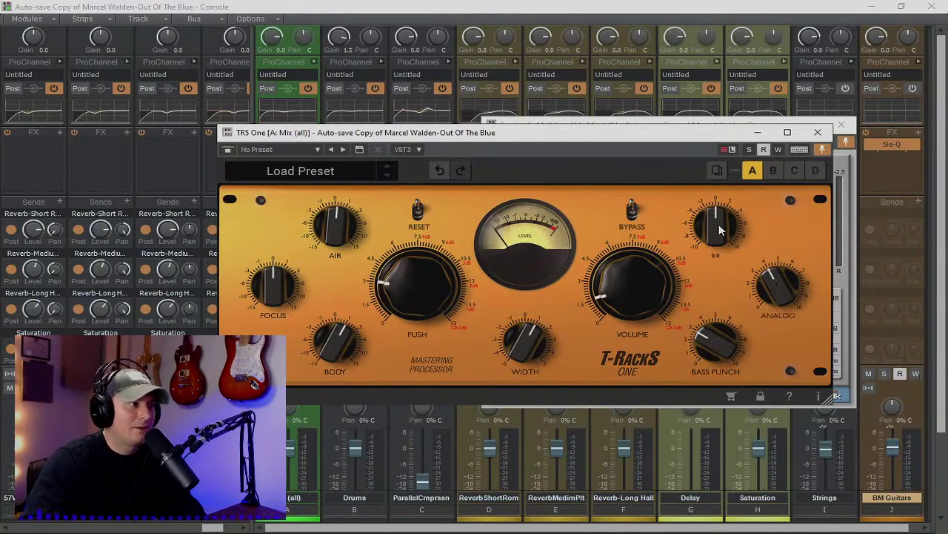
{"action": "mouse_move", "coordinate": [393, 300]}
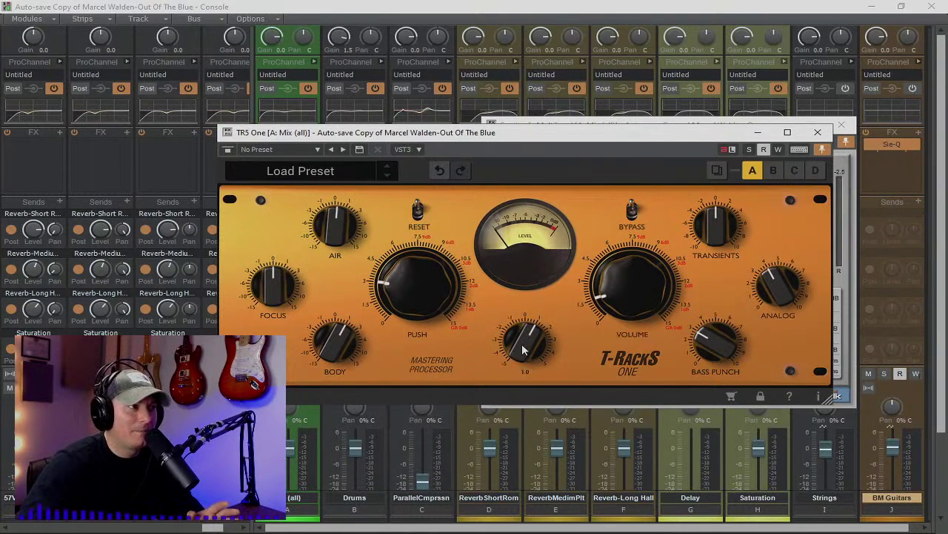
Close the Sonitus Multiband and TR5 One plugin windows and the console to return to the track view.
{"action": "left_click_drag", "start_coordinate": [648, 133], "coordinate": [408, 133]}
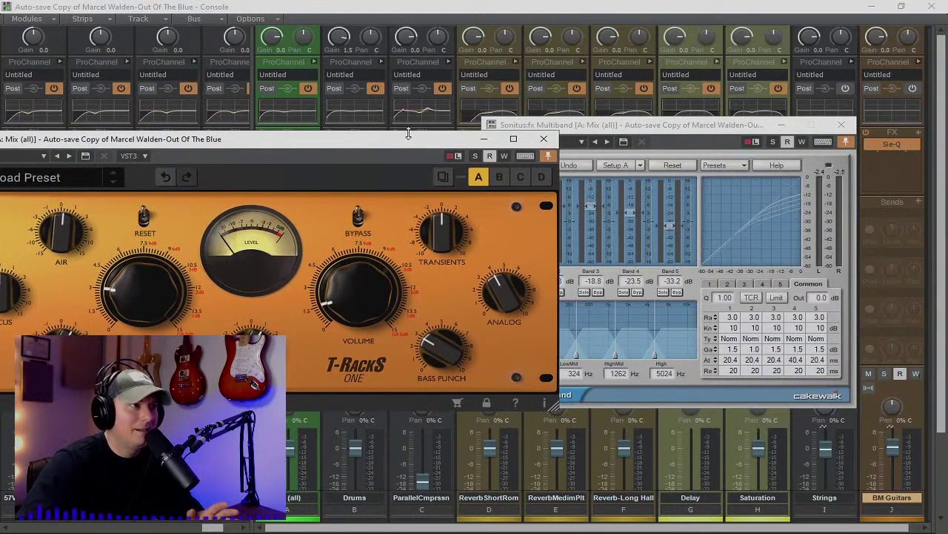
{"action": "left_click", "coordinate": [845, 126]}
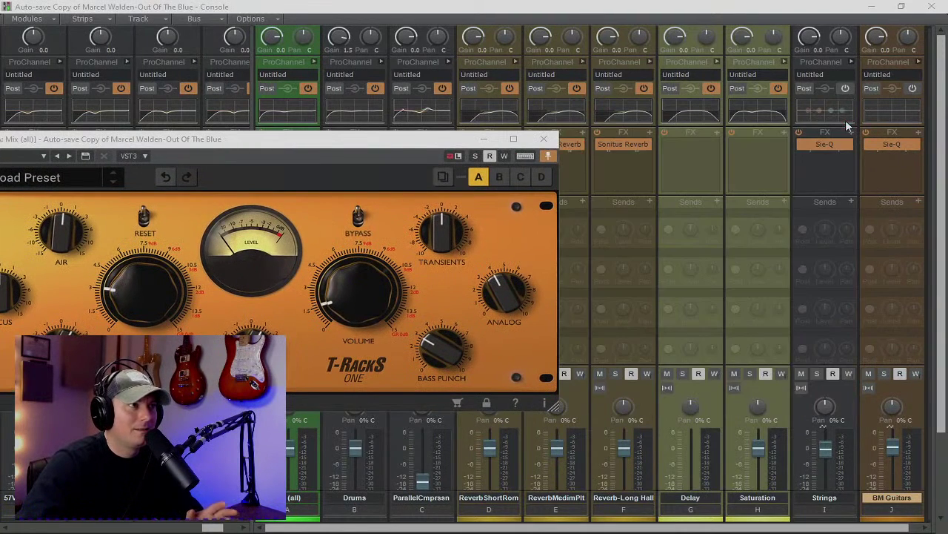
{"action": "left_click_drag", "start_coordinate": [396, 141], "coordinate": [747, 280]}
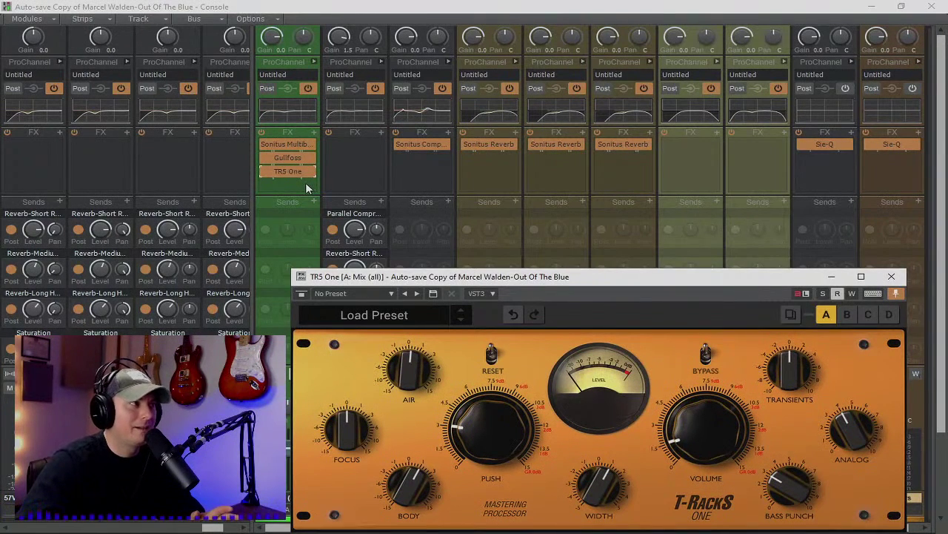
{"action": "left_click_drag", "start_coordinate": [553, 278], "coordinate": [478, 160]}
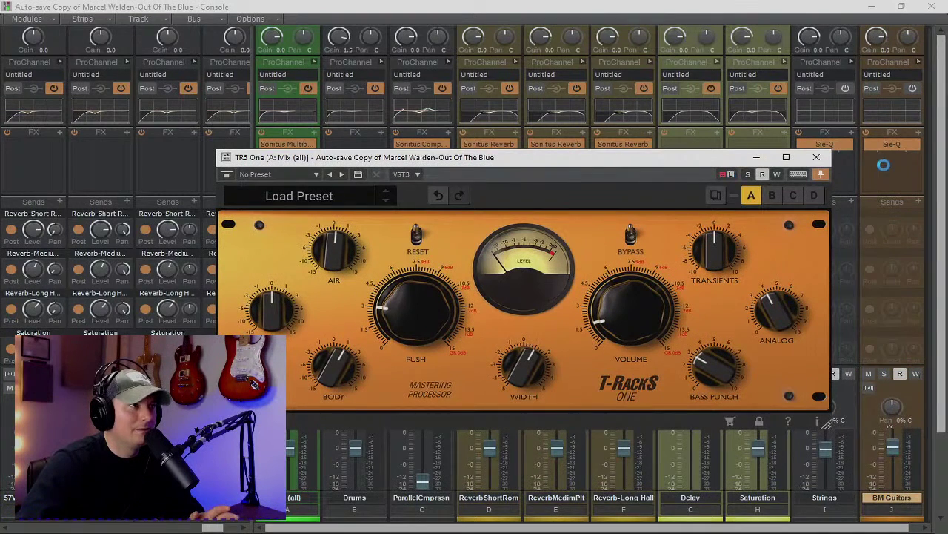
{"action": "left_click", "coordinate": [818, 158]}
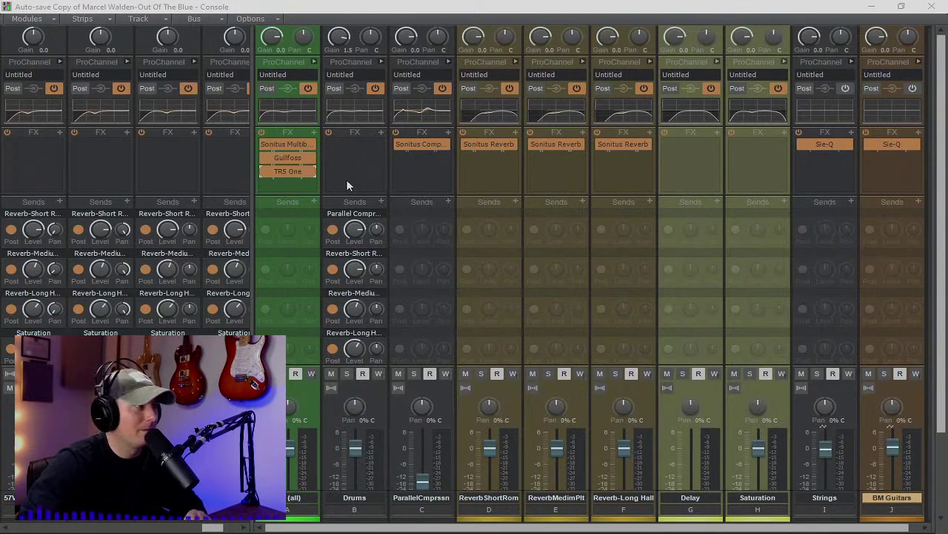
{"action": "left_click", "coordinate": [932, 7]}
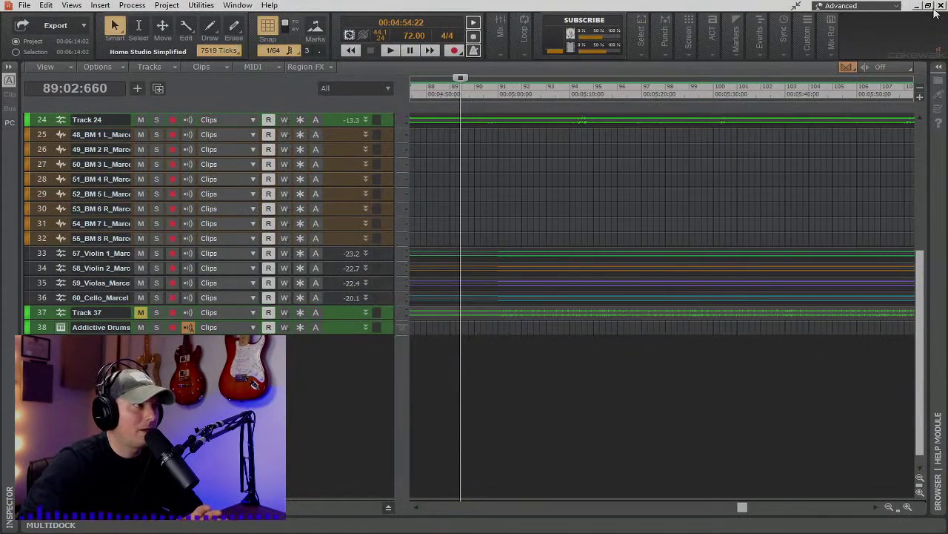
Rewind the project to the beginning and play the whole mix.
{"action": "scroll", "coordinate": [494, 371], "scroll_direction": "up", "scroll_amount": 3}
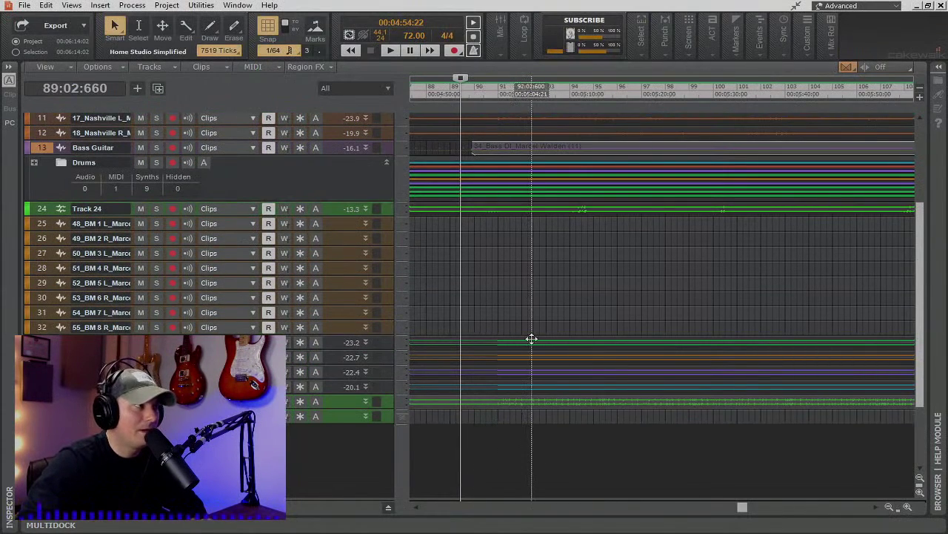
{"action": "scroll", "coordinate": [531, 338], "scroll_direction": "up", "scroll_amount": 5}
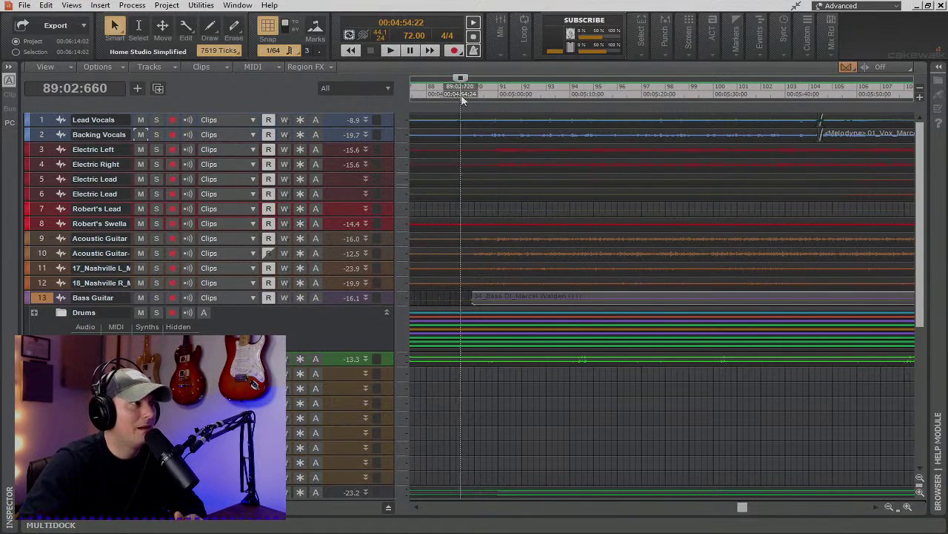
{"action": "left_click", "coordinate": [750, 508]}
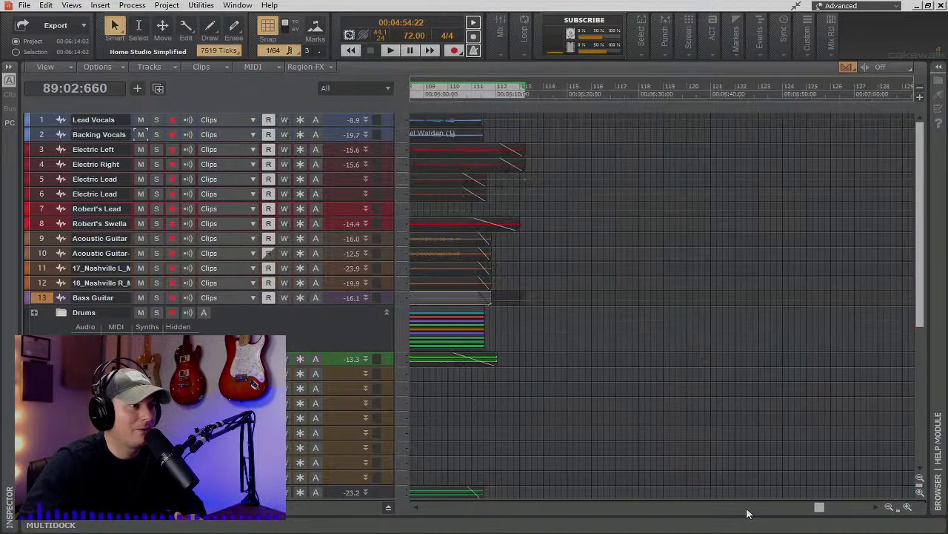
{"action": "left_click_drag", "start_coordinate": [820, 509], "coordinate": [427, 509]}
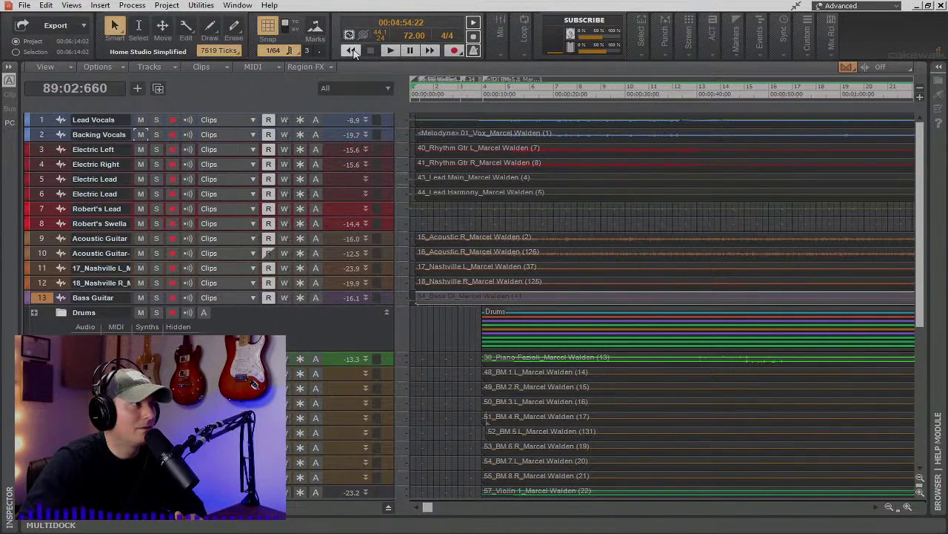
{"action": "left_click", "coordinate": [412, 97]}
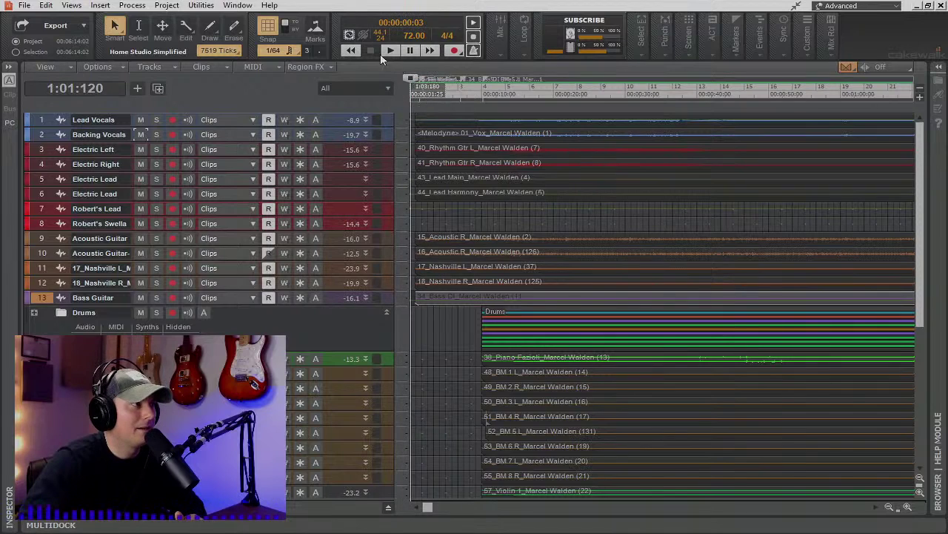
{"action": "left_click", "coordinate": [352, 51]}
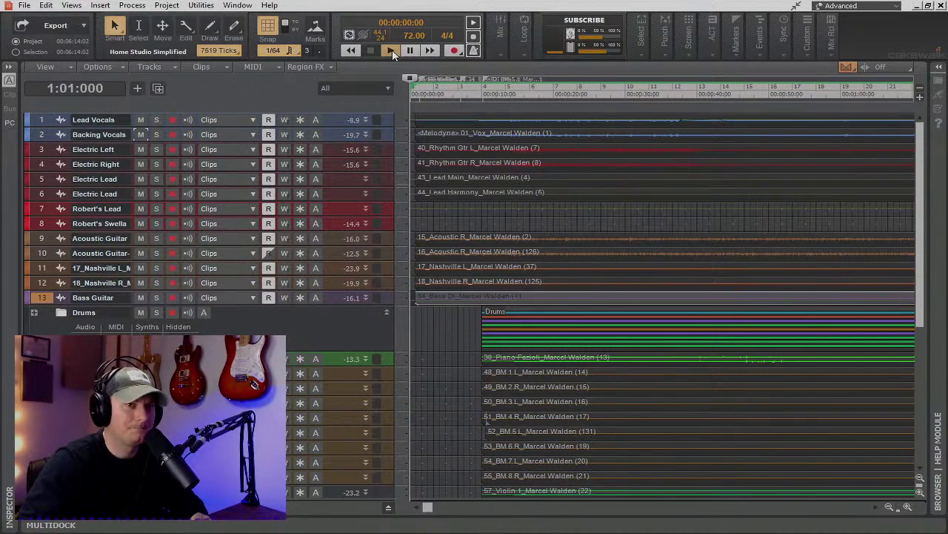
{"action": "left_click", "coordinate": [392, 49]}
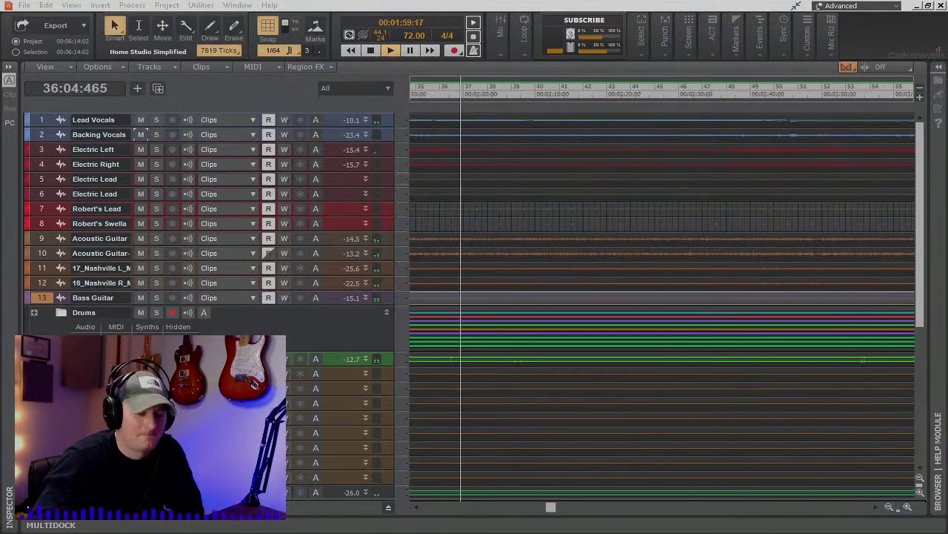
Expand the Bass Guitar track and set its gain to -1.0 while the mix plays.
{"action": "left_click", "coordinate": [890, 507]}
{"action": "left_click", "coordinate": [892, 508]}
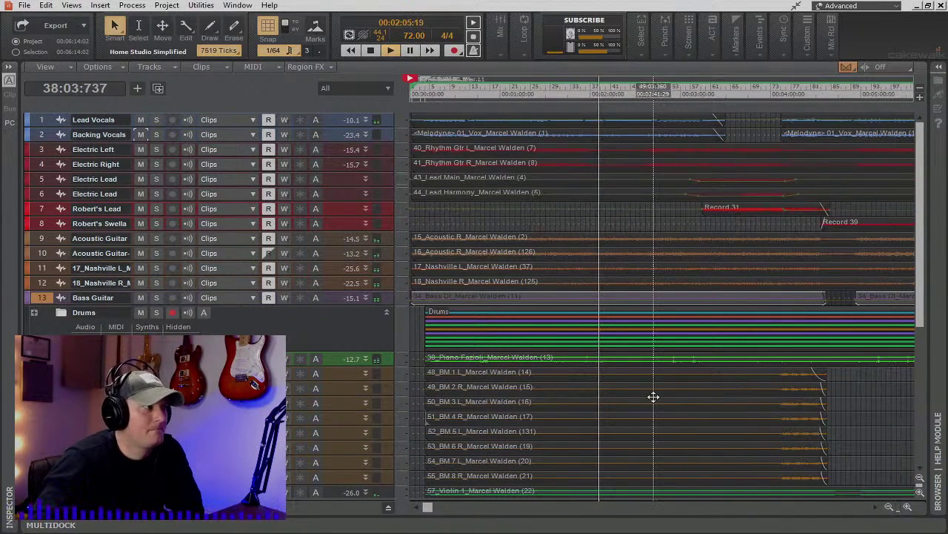
{"action": "left_click_drag", "start_coordinate": [335, 321], "coordinate": [333, 367]}
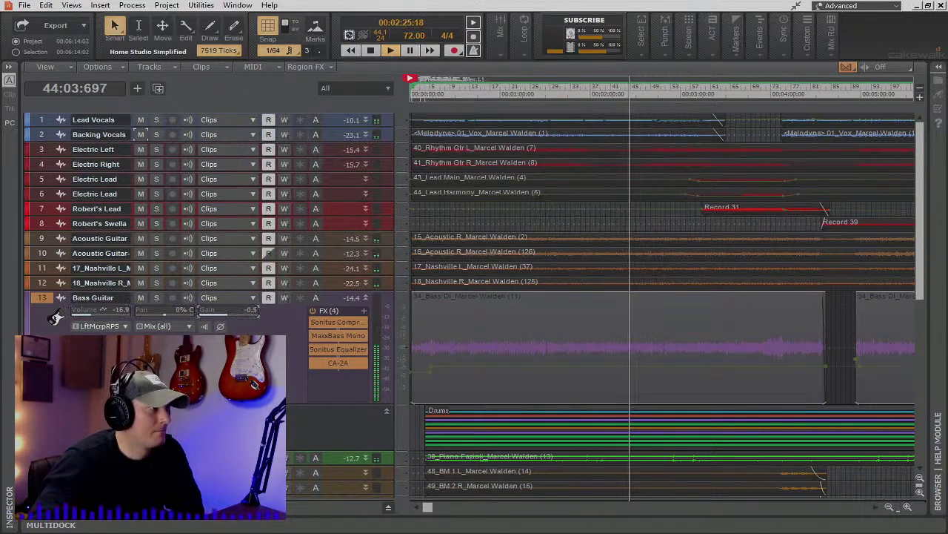
{"action": "scroll", "coordinate": [226, 311], "scroll_direction": "down", "scroll_amount": 1}
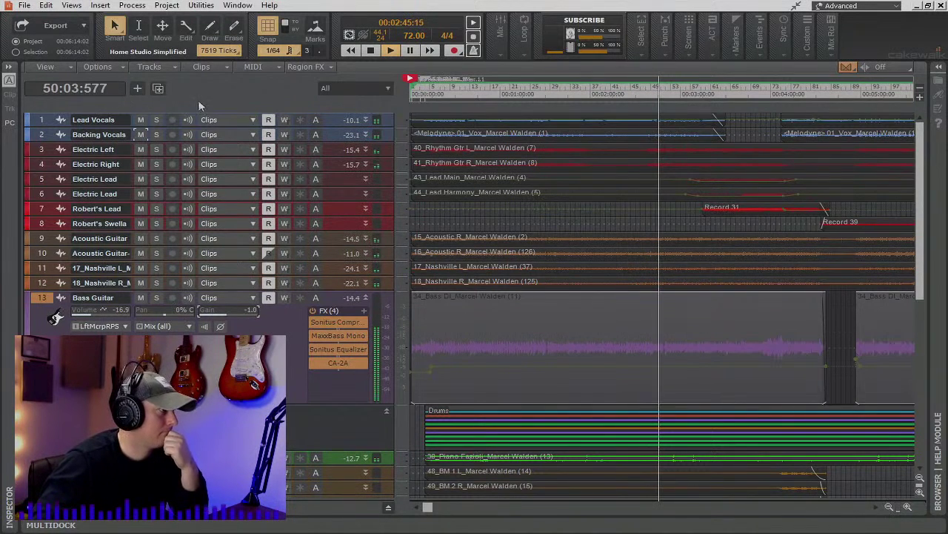
Open the console full-size, look through the channel strips from the vocals to Addictive Drums 2, and close it again.
{"action": "left_click", "coordinate": [66, 6]}
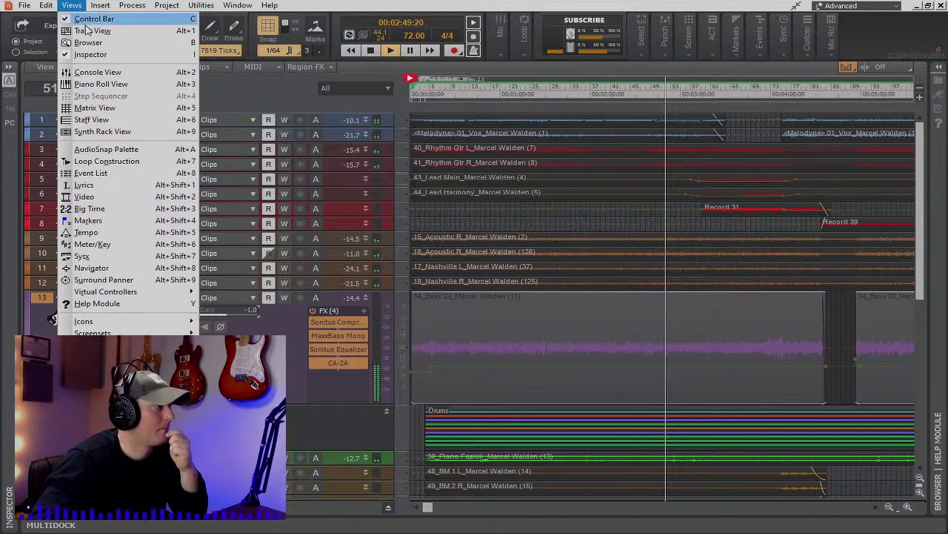
{"action": "left_click", "coordinate": [96, 71]}
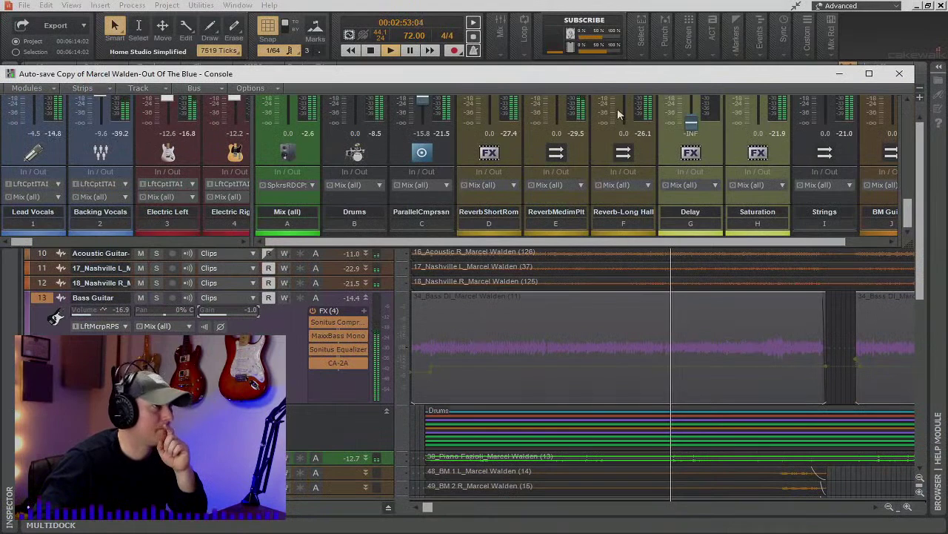
{"action": "left_click", "coordinate": [870, 73]}
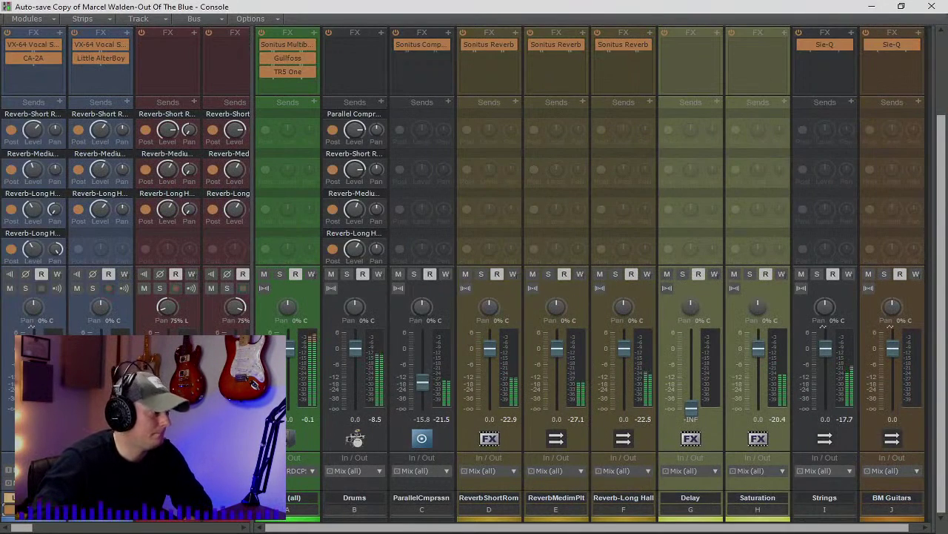
{"action": "scroll", "coordinate": [94, 91], "scroll_direction": "up", "scroll_amount": 3}
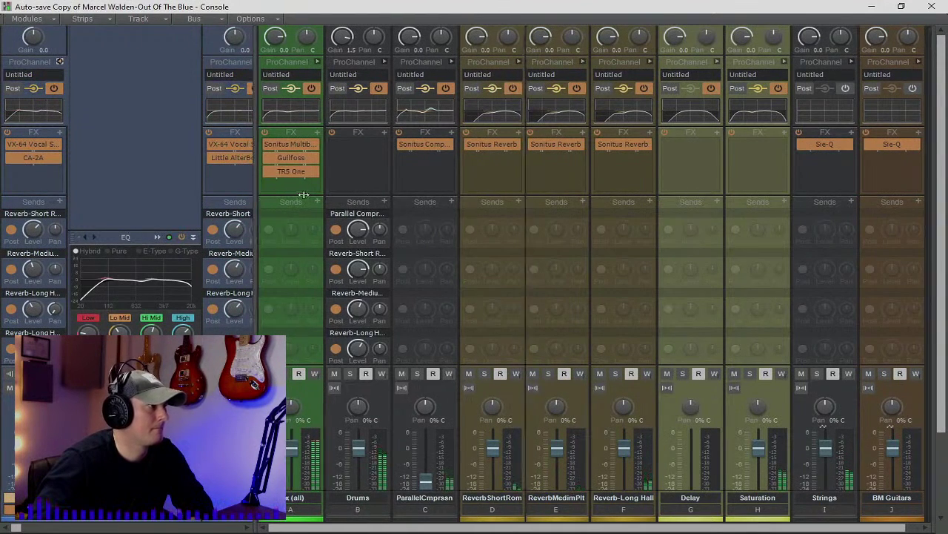
{"action": "scroll", "coordinate": [717, 211], "scroll_direction": "down", "scroll_amount": 3}
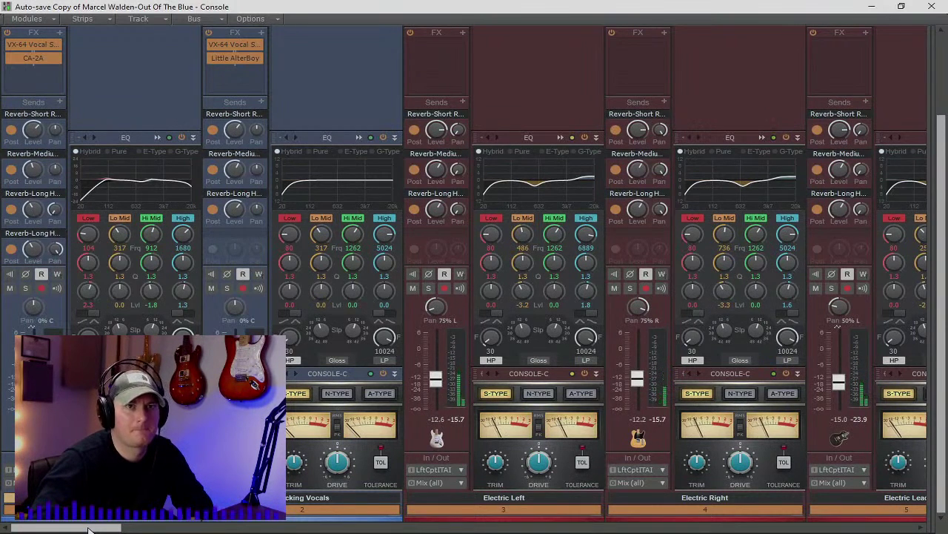
{"action": "left_click_drag", "start_coordinate": [87, 529], "coordinate": [237, 529]}
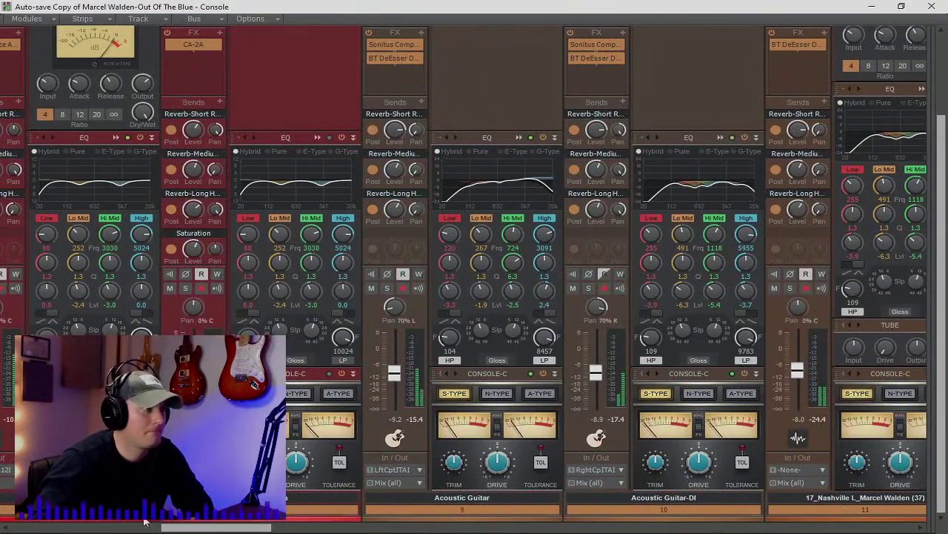
{"action": "left_click_drag", "start_coordinate": [185, 529], "coordinate": [830, 529]}
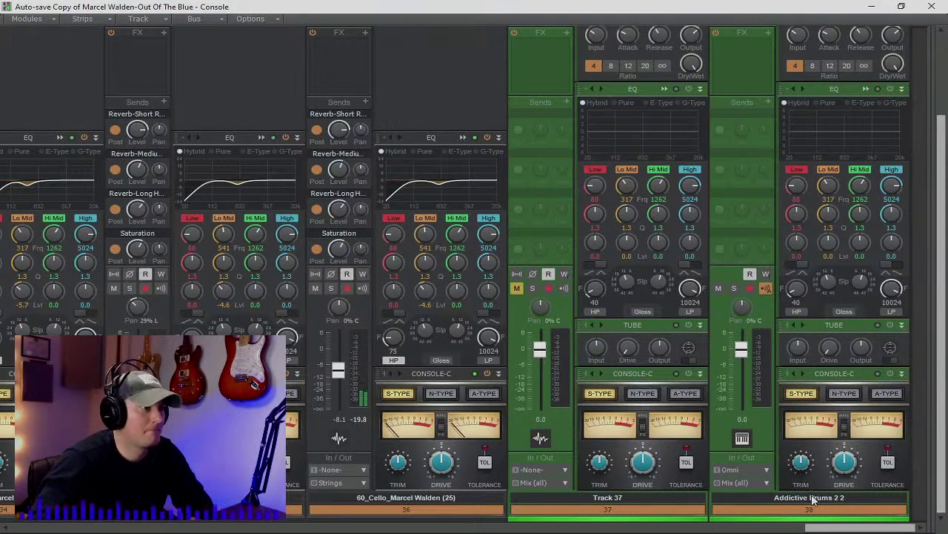
{"action": "left_click", "coordinate": [825, 514]}
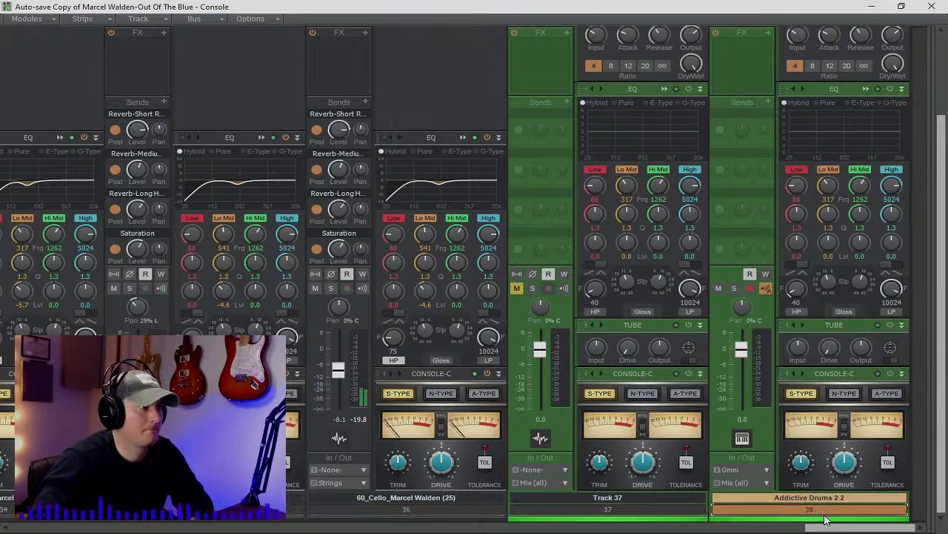
{"action": "left_click", "coordinate": [924, 11]}
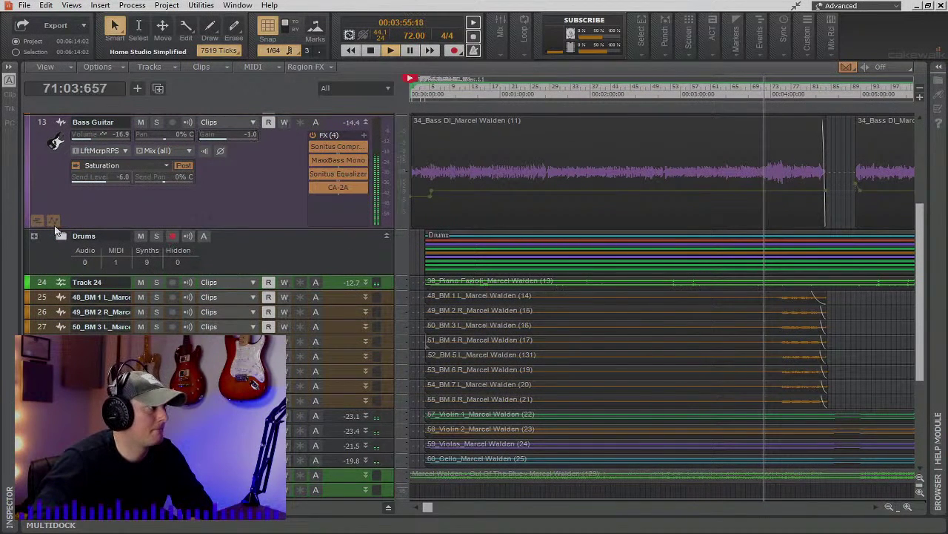
Check the Bass Guitar track's automation lane and hide it again.
{"action": "left_click", "coordinate": [53, 220]}
{"action": "scroll", "coordinate": [206, 292], "scroll_direction": "up", "scroll_amount": 3}
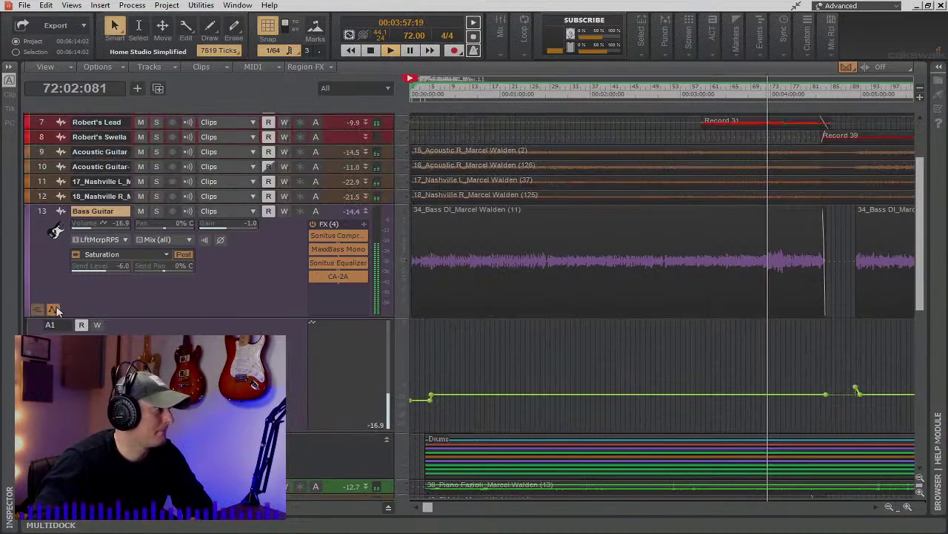
{"action": "left_click", "coordinate": [53, 308]}
{"action": "scroll", "coordinate": [313, 204], "scroll_direction": "up", "scroll_amount": 3}
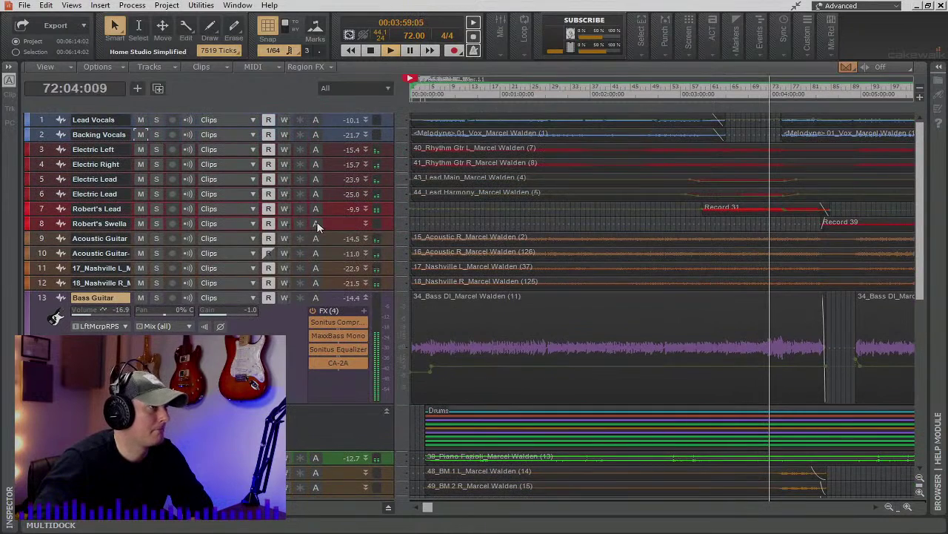
Expand the Lead Vocals track, set its gain to 1.5, and stop playback at the end of the song.
{"action": "double_click", "coordinate": [333, 129]}
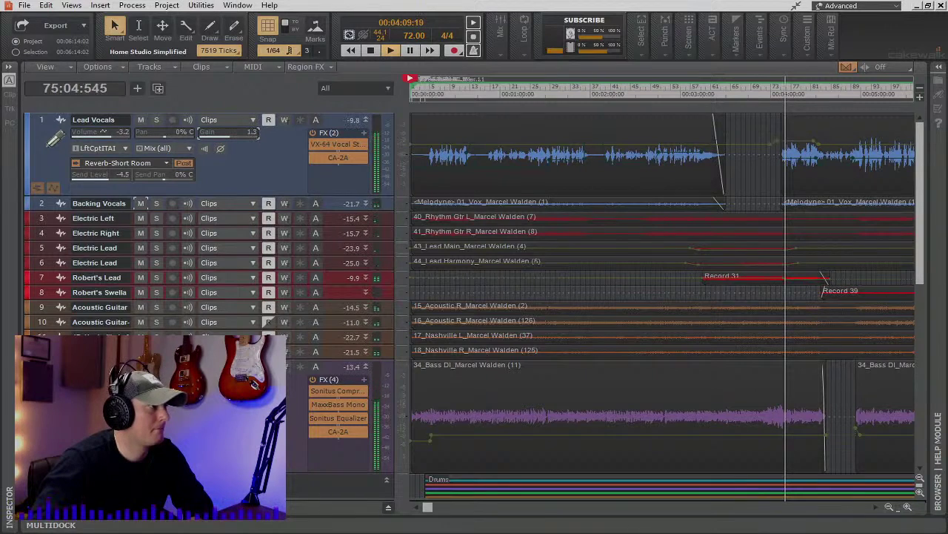
{"action": "left_click", "coordinate": [261, 165]}
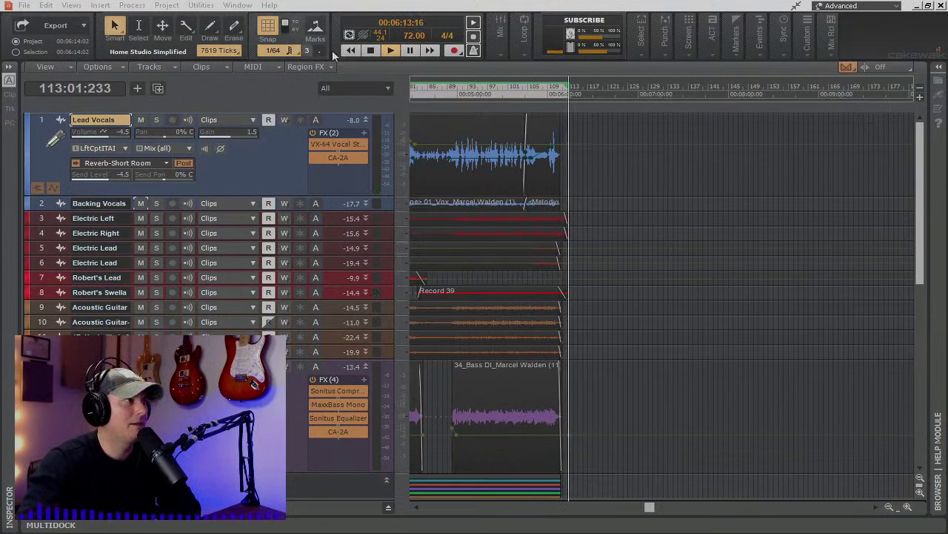
{"action": "left_click", "coordinate": [371, 52]}
{"action": "left_click", "coordinate": [370, 50]}
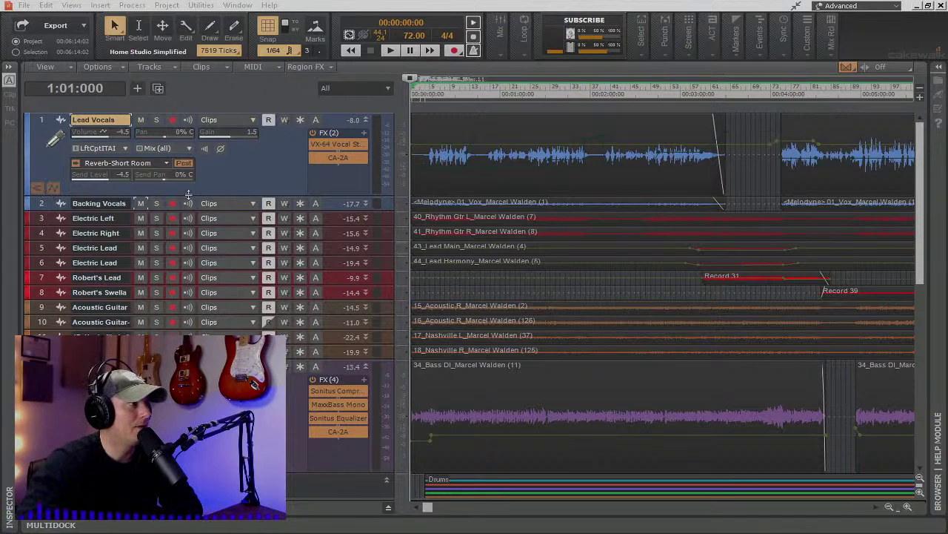
Collapse the expanded tracks, select all tracks and open the audio export for the song.
{"action": "double_click", "coordinate": [227, 168]}
{"action": "left_click", "coordinate": [43, 122]}
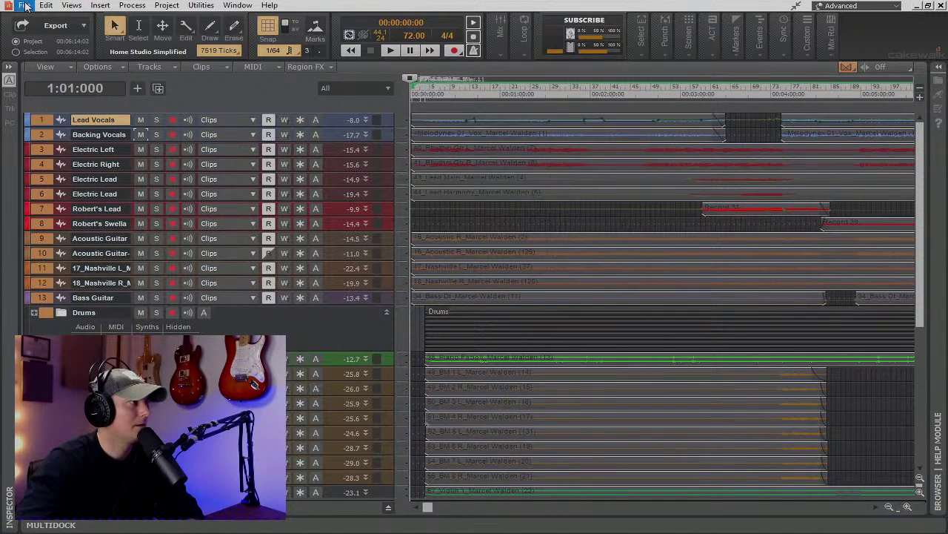
{"action": "left_click", "coordinate": [24, 6]}
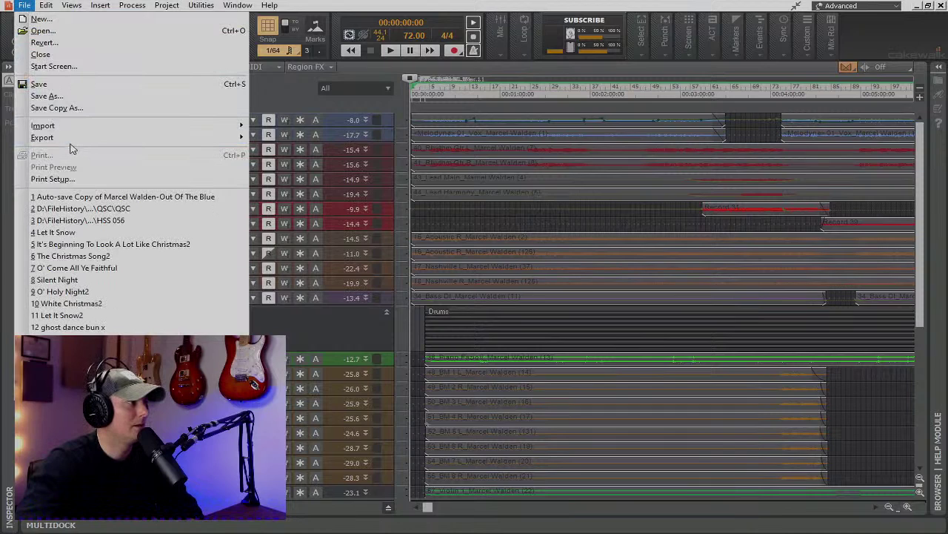
{"action": "mouse_move", "coordinate": [82, 139]}
{"action": "left_click", "coordinate": [257, 139]}
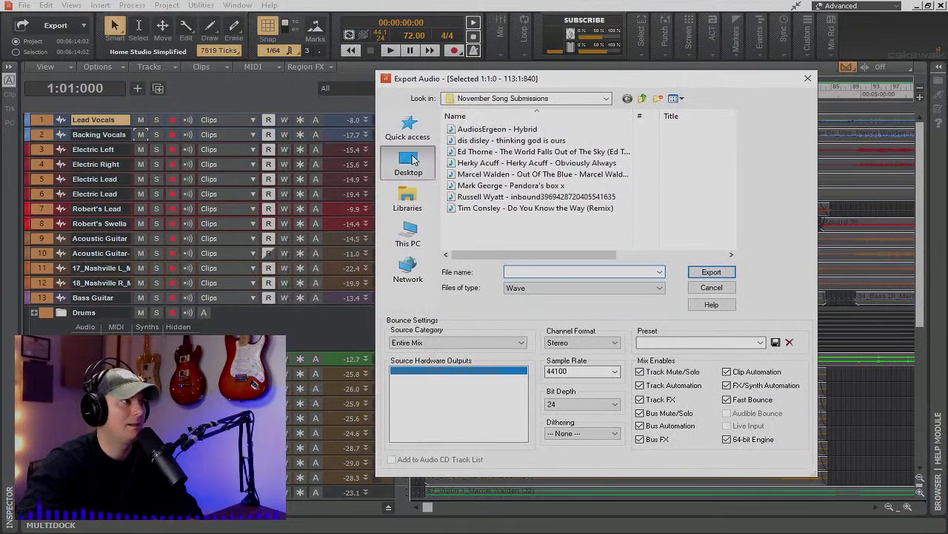
Export the entire mix to the Desktop as a stereo 44100 Hz, 24-bit Wave, overwriting the existing Out Of The Blue file.
{"action": "left_click", "coordinate": [408, 162]}
{"action": "scroll", "coordinate": [654, 200], "scroll_direction": "down", "scroll_amount": 10}
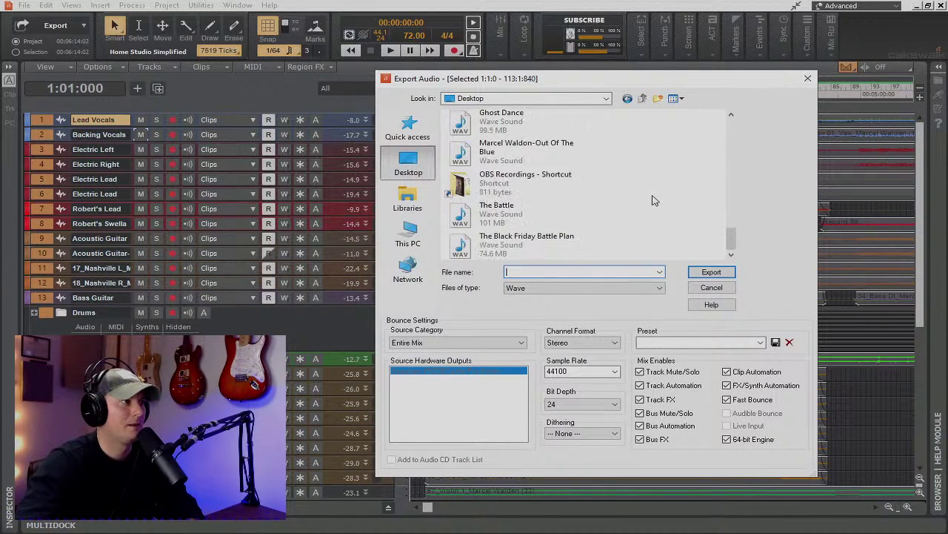
{"action": "left_click", "coordinate": [588, 148]}
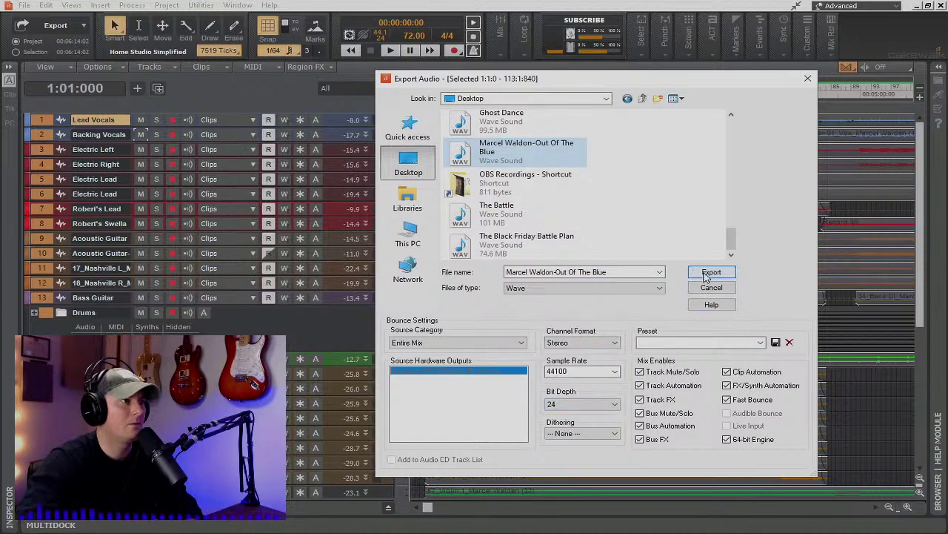
{"action": "left_click", "coordinate": [707, 272]}
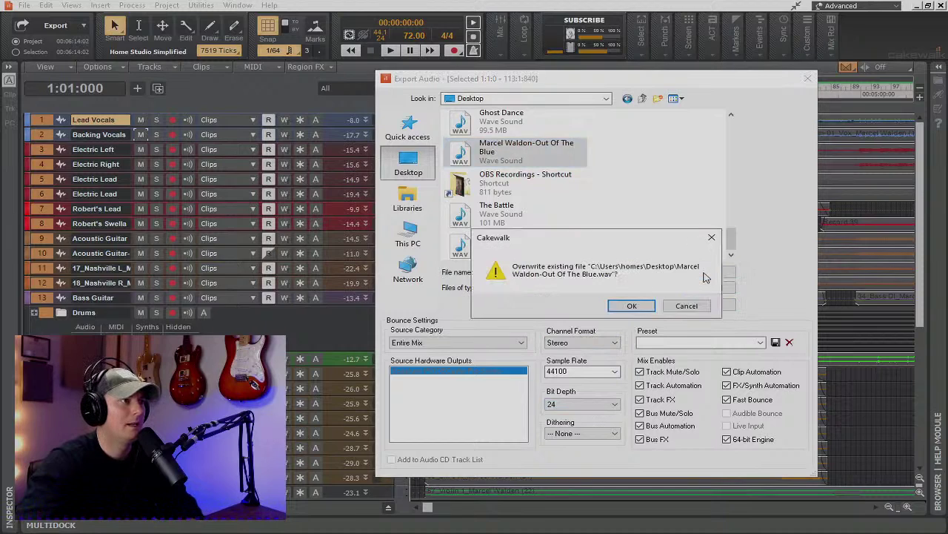
{"action": "left_click", "coordinate": [627, 305]}
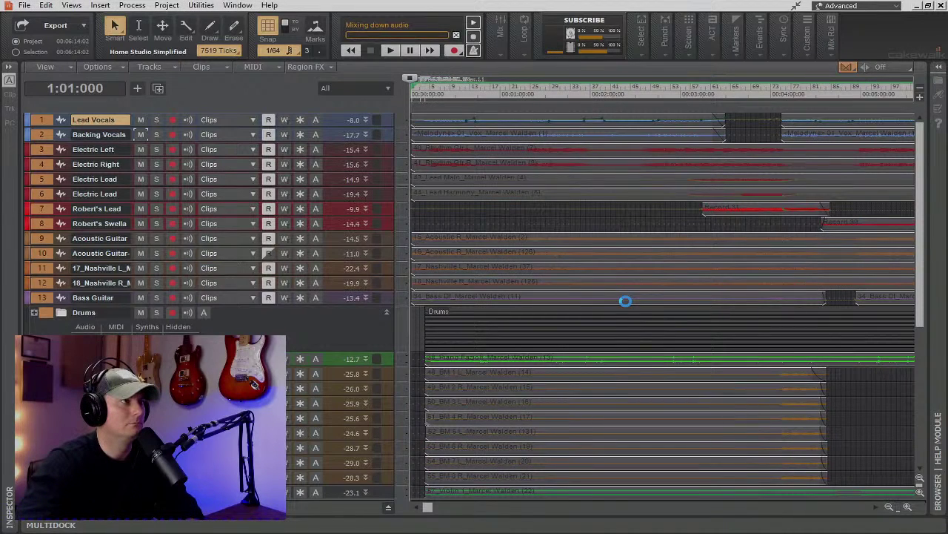